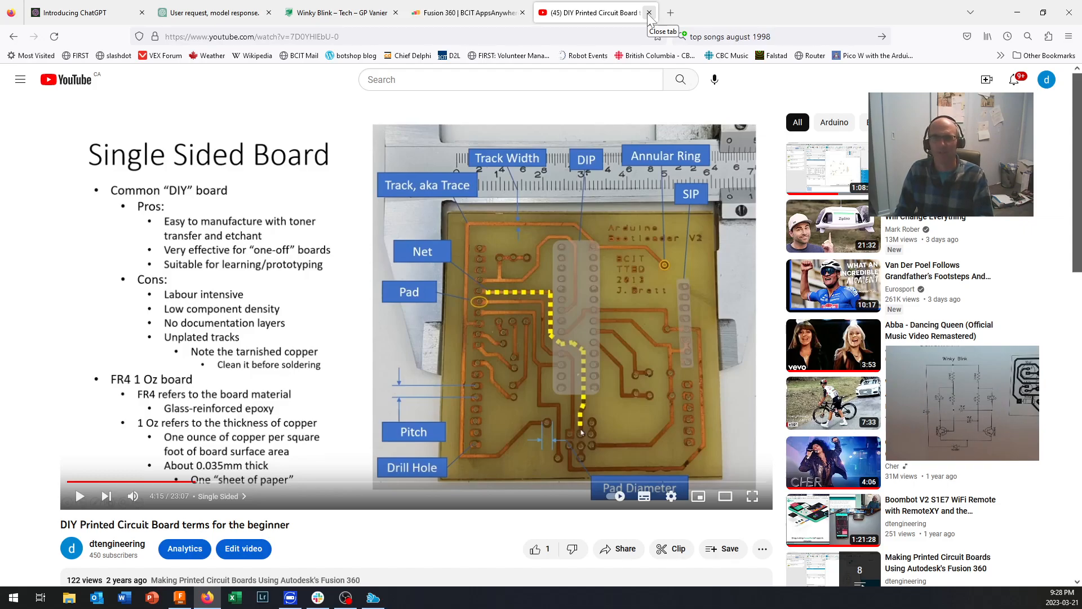
# Close the DIY printed circuit board video page and switch to the existing ChatGPT conversation
pyautogui.click(649, 12)
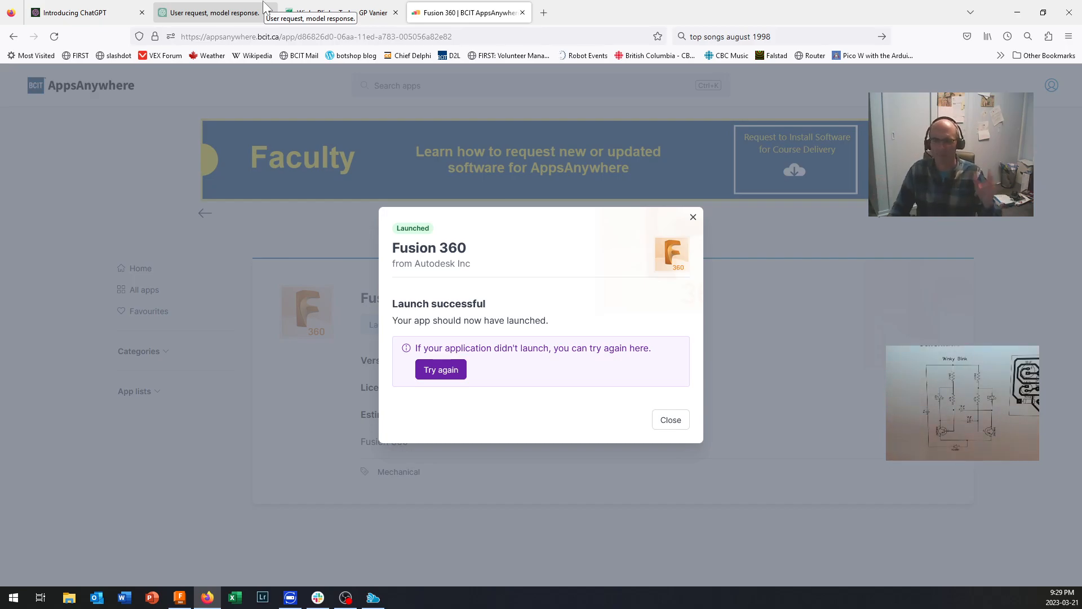
pyautogui.click(235, 18)
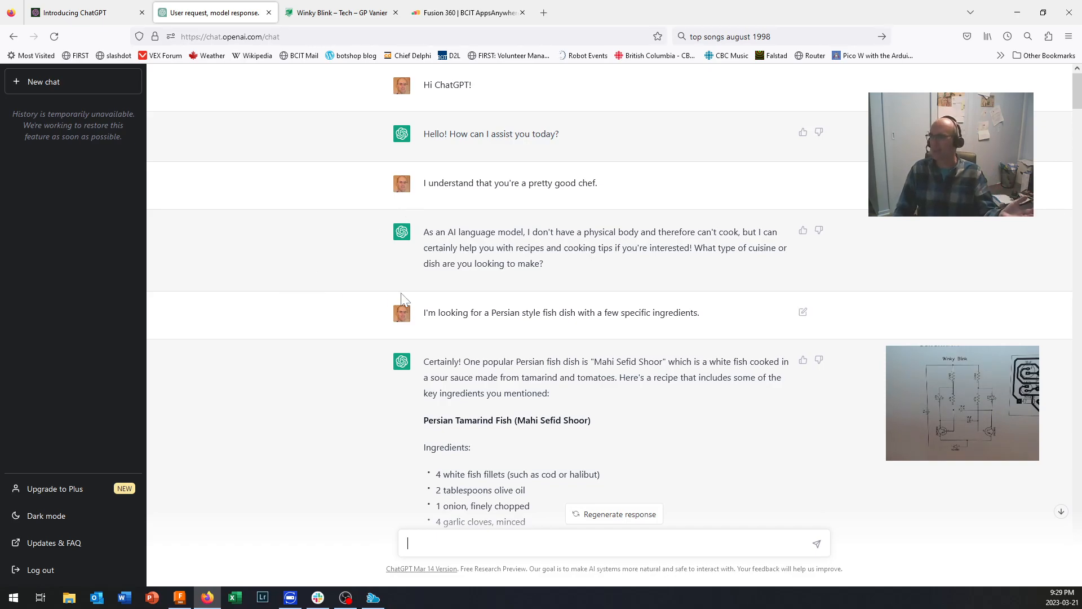
# Review the opening of the ChatGPT conversation, including the Persian tamarind fish recipe and its sumac and preserved lemon alternative
pyautogui.scroll(-2, 402, 294)
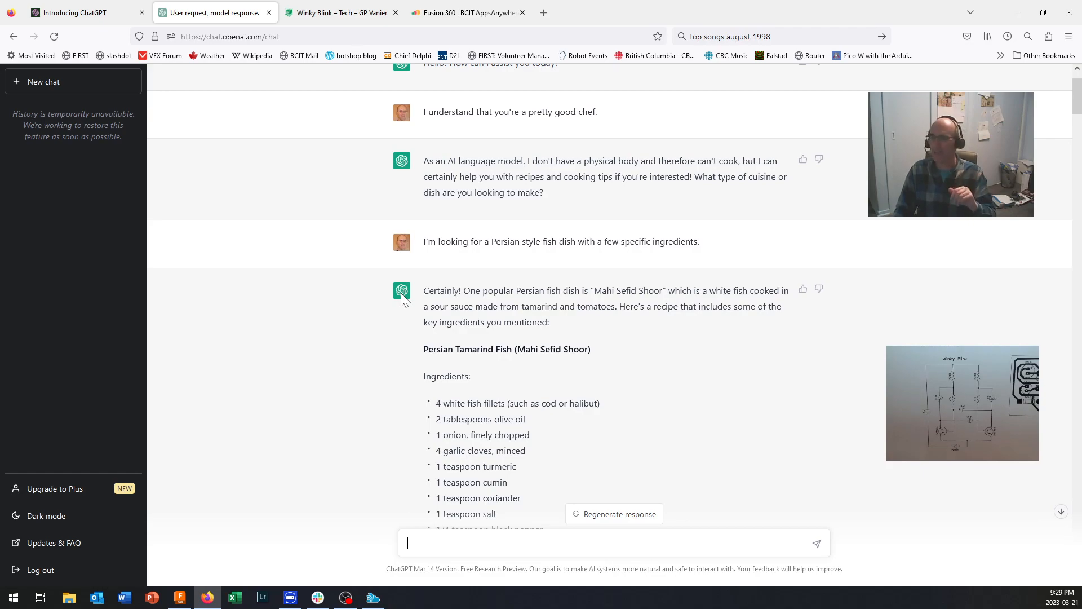
pyautogui.scroll(-2, 401, 294)
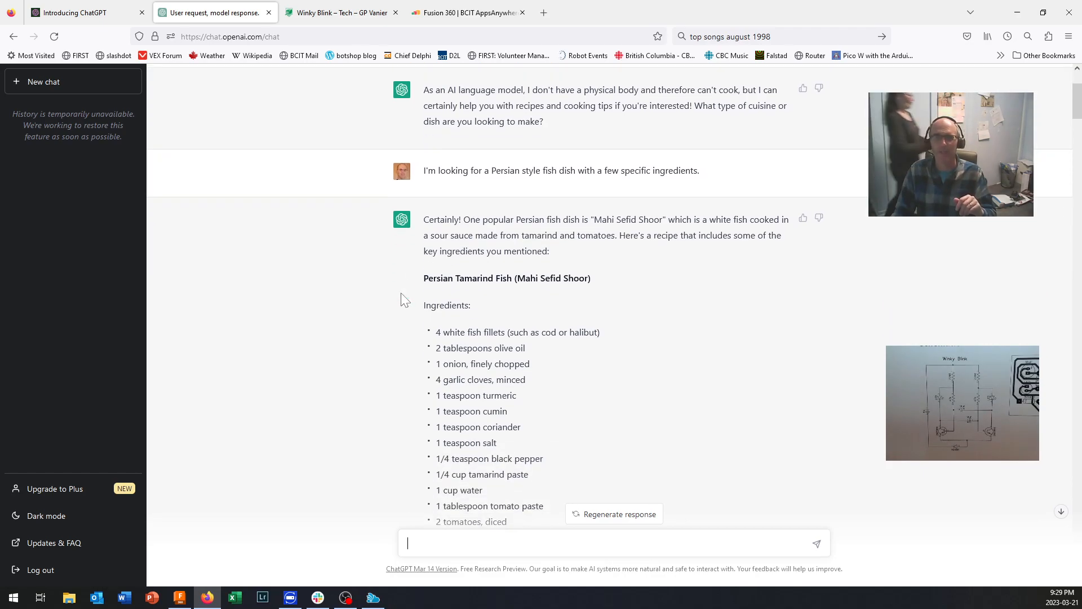
pyautogui.scroll(4, 402, 294)
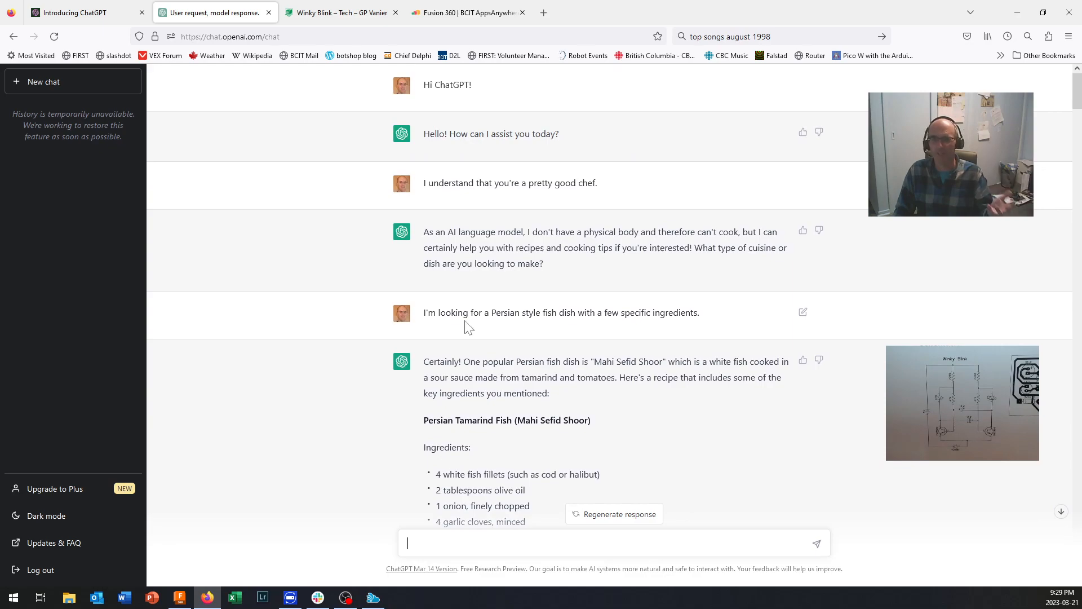
pyautogui.scroll(-2, 466, 327)
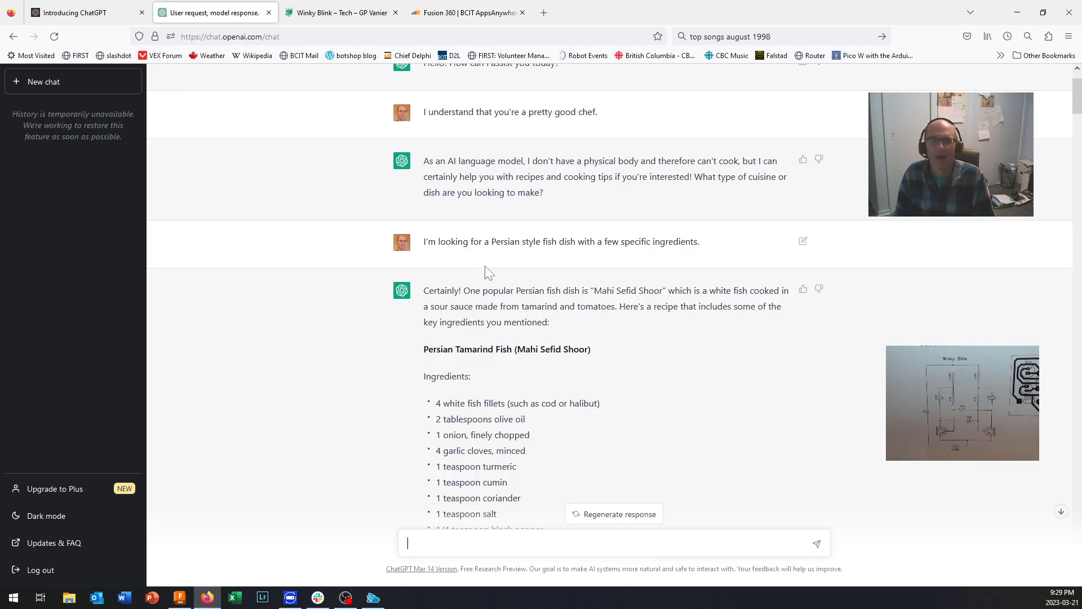
pyautogui.scroll(-3, 485, 266)
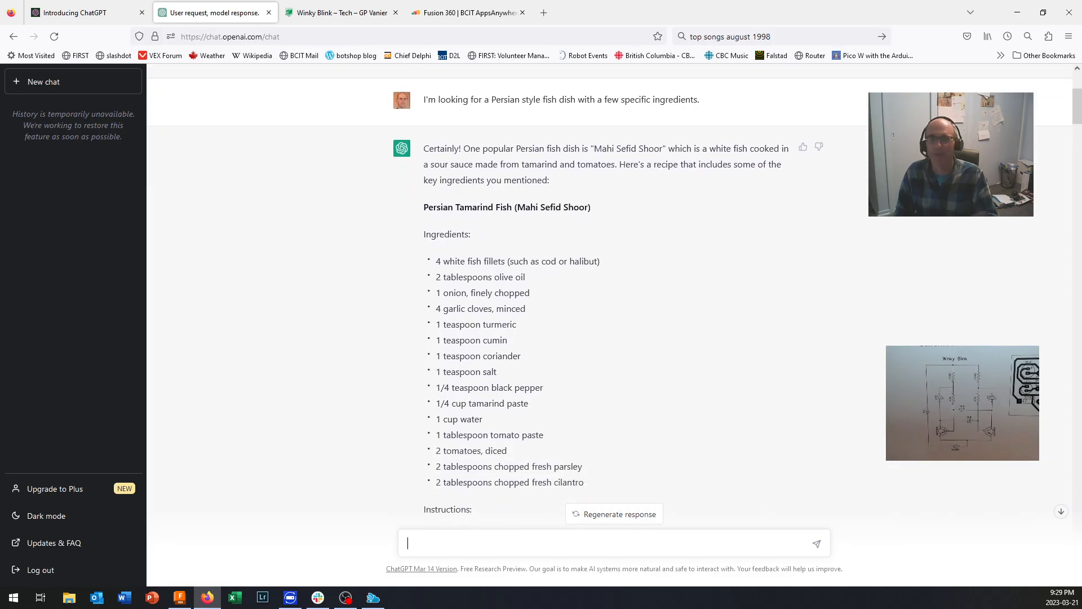
pyautogui.scroll(-2, 494, 240)
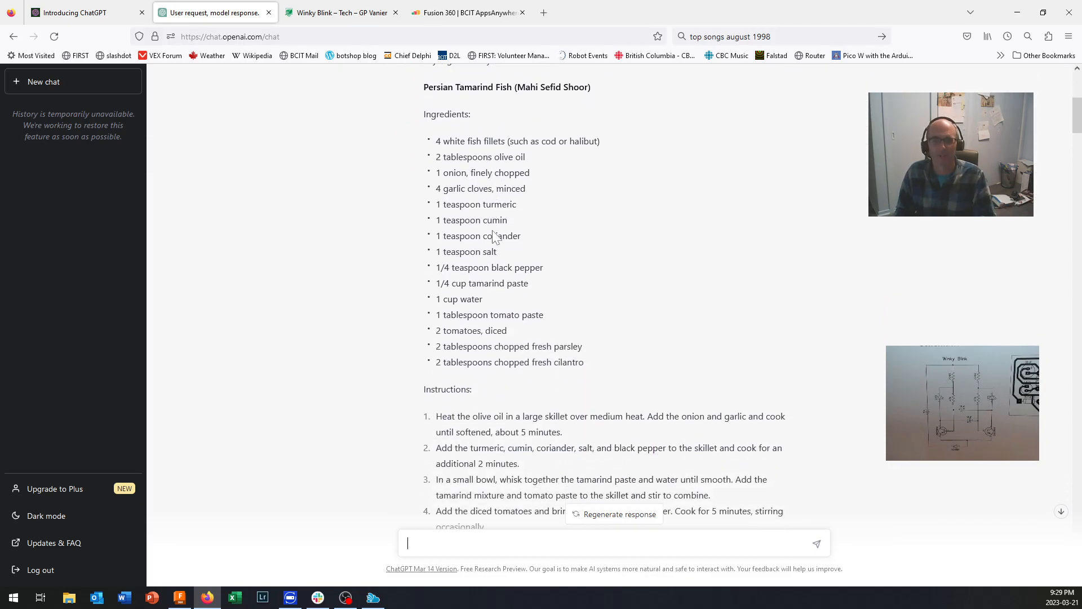
pyautogui.scroll(-8, 494, 237)
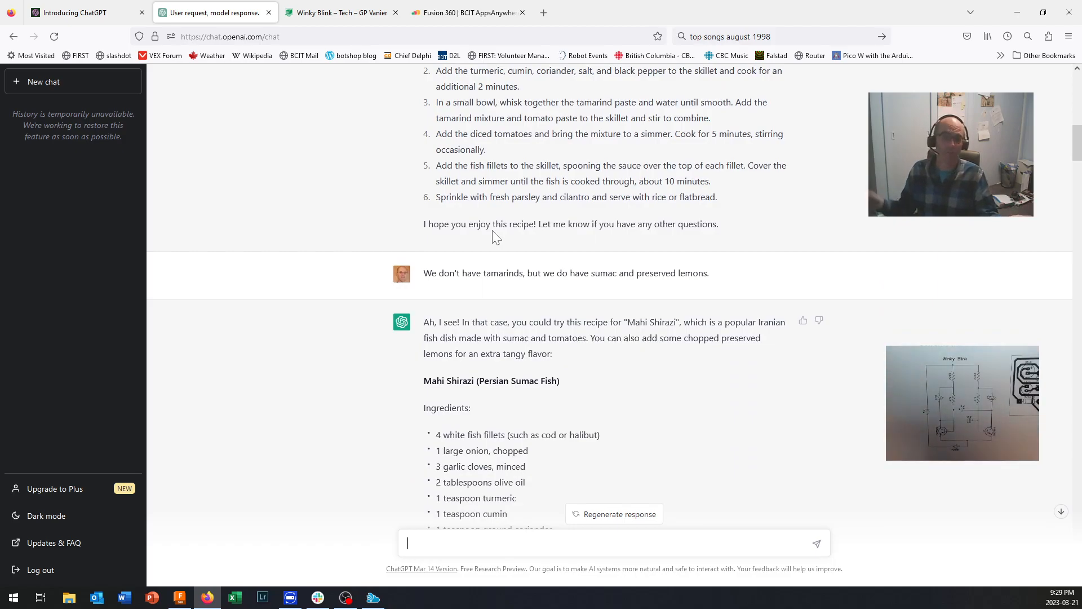
pyautogui.scroll(-4, 543, 291)
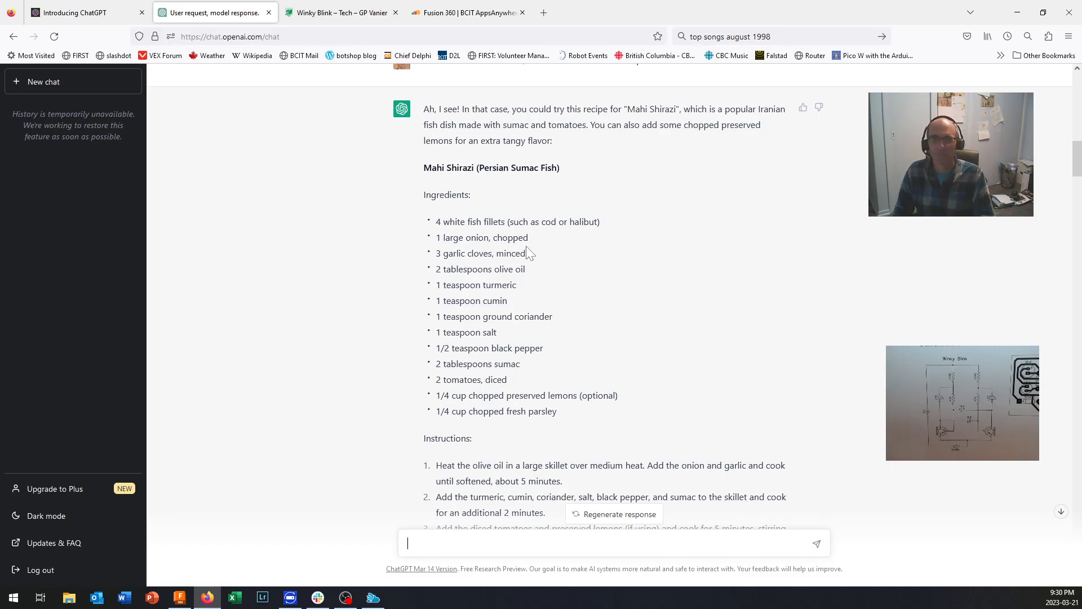
pyautogui.scroll(-3, 530, 251)
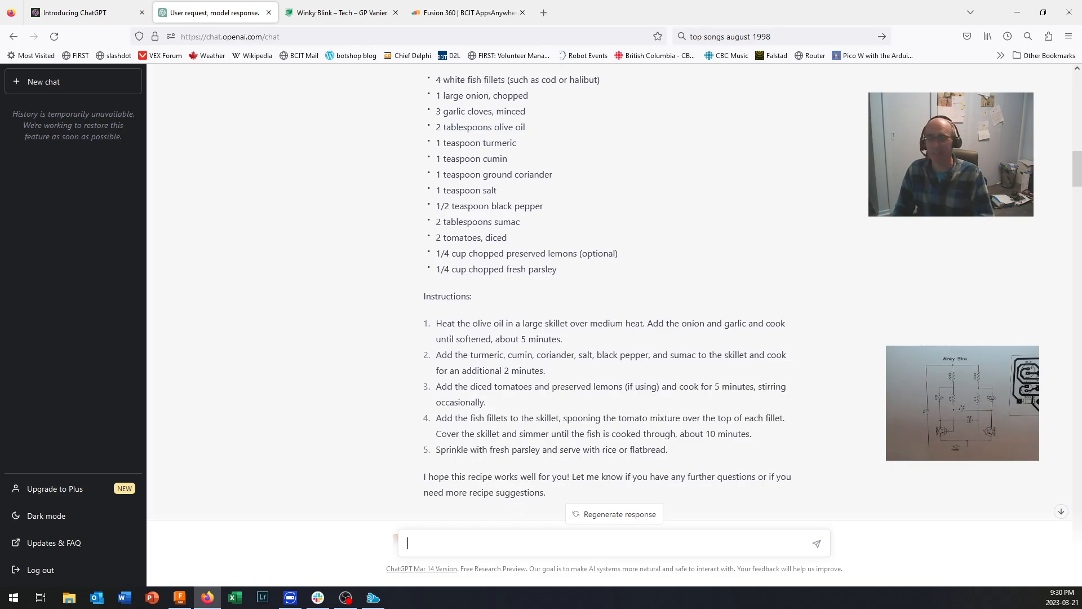
# Examine the Arduino Uno request and the C++ code for playing the "Imperial March" on a pin 9 speaker, with its explanation
pyautogui.scroll(-6, 530, 275)
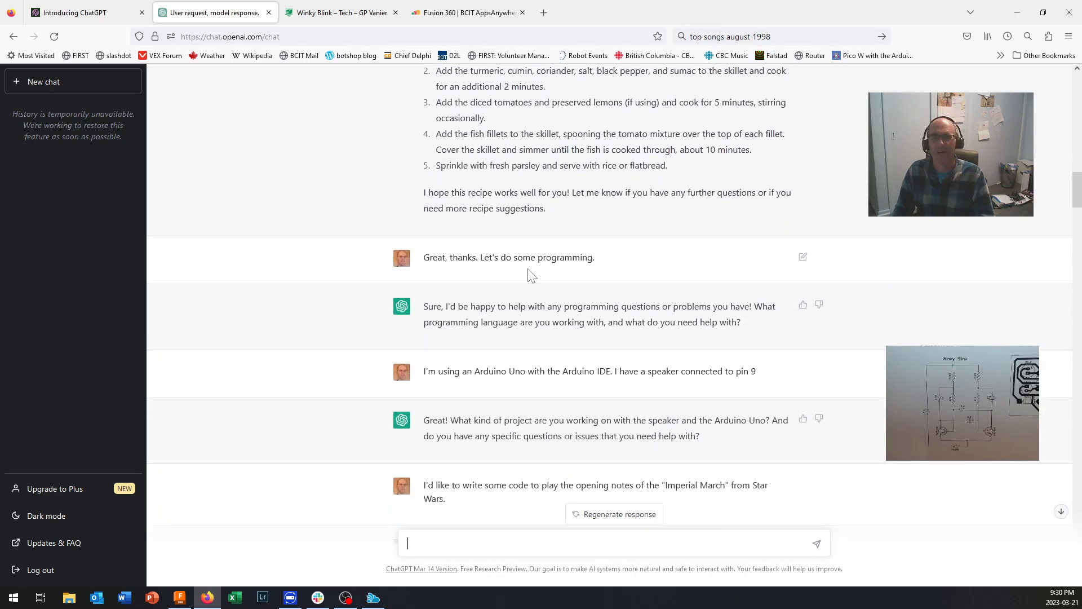
pyautogui.scroll(-1, 530, 275)
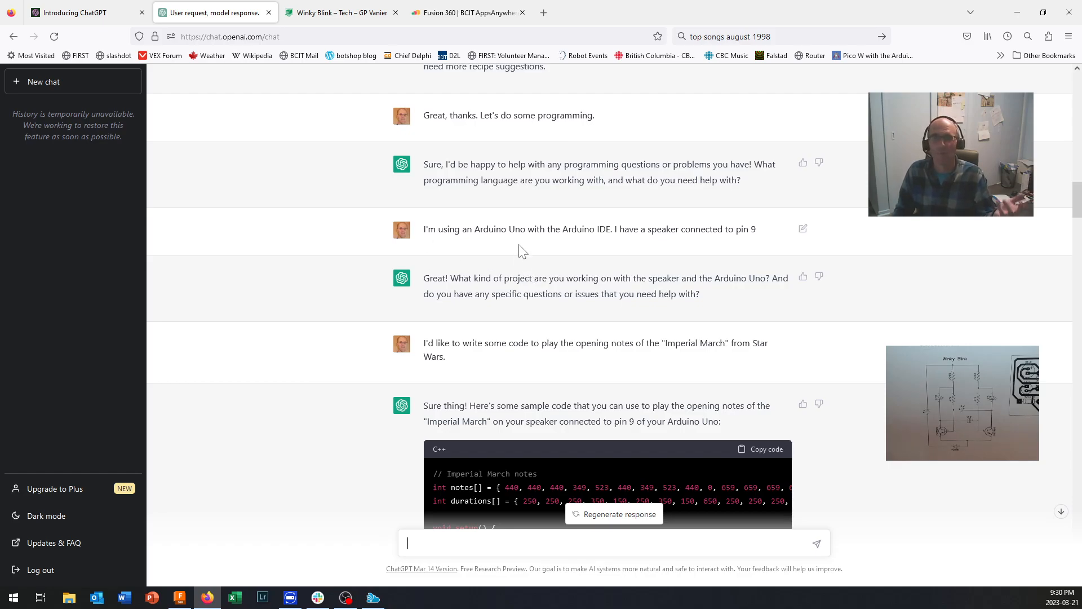
pyautogui.scroll(-3, 519, 259)
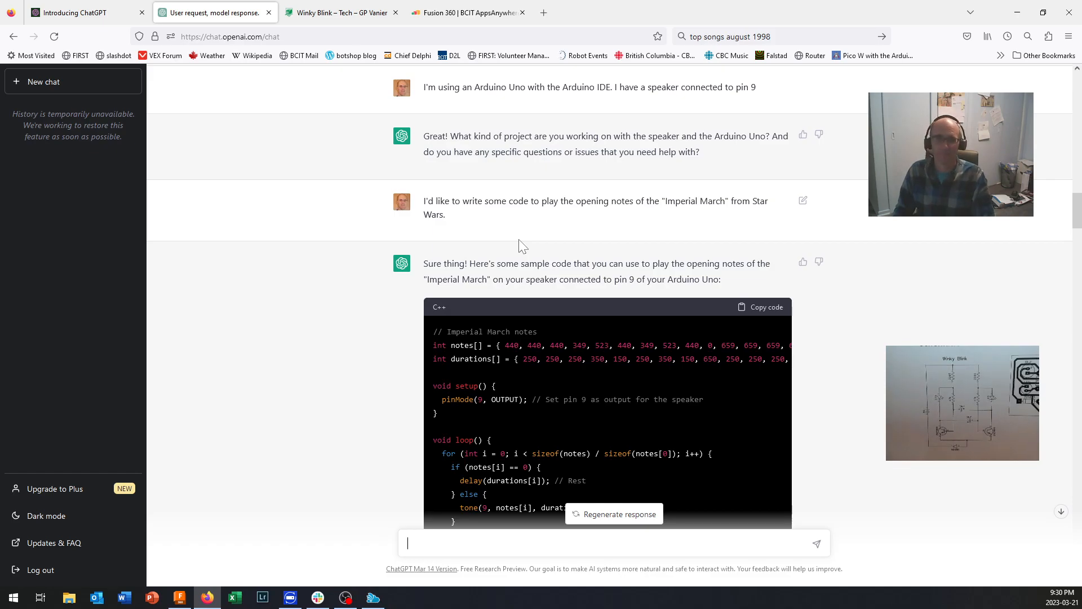
pyautogui.scroll(-2, 519, 240)
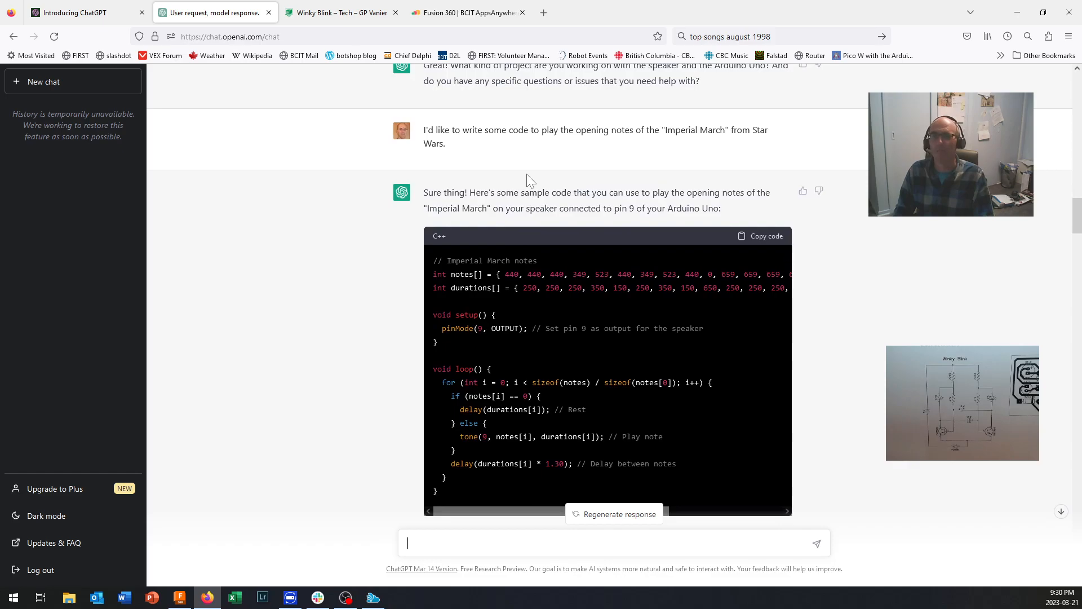
pyautogui.scroll(-2, 526, 174)
pyautogui.scroll(2, 526, 173)
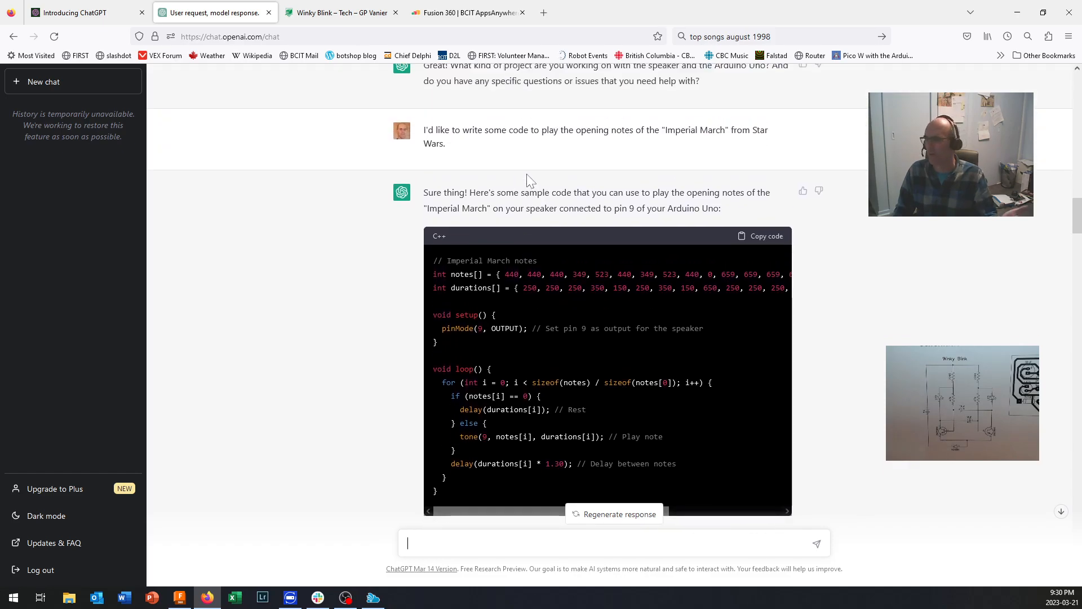
pyautogui.scroll(-2, 529, 179)
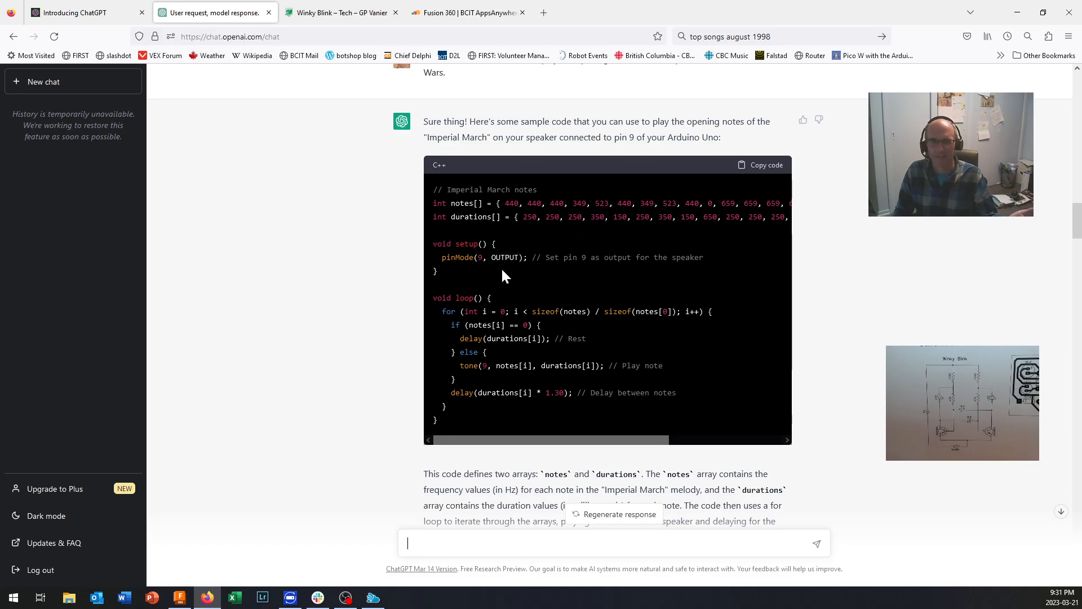
pyautogui.scroll(-2, 501, 262)
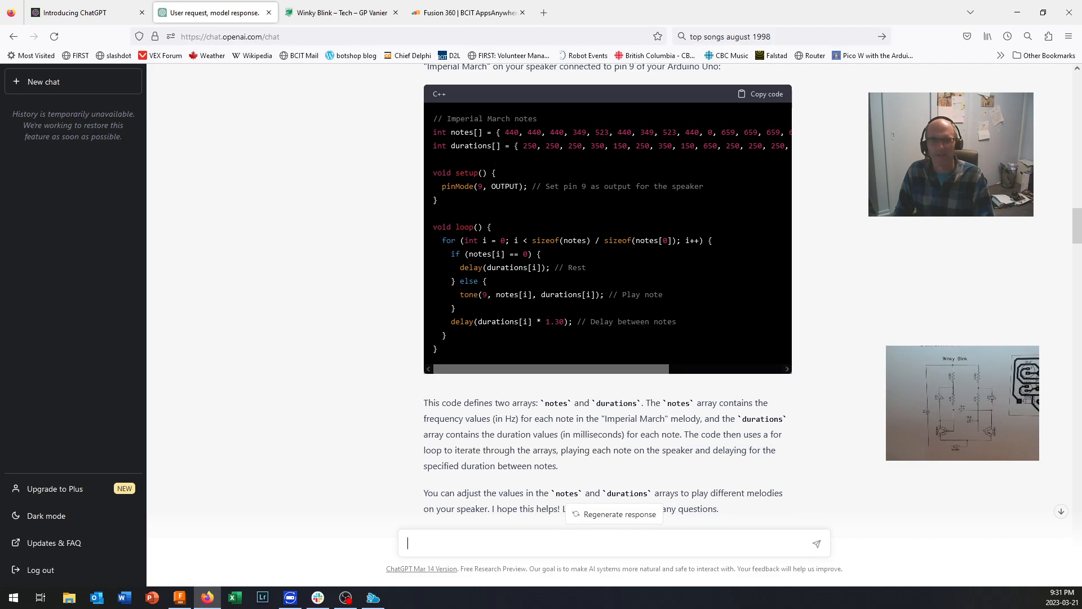
pyautogui.scroll(-2, 502, 319)
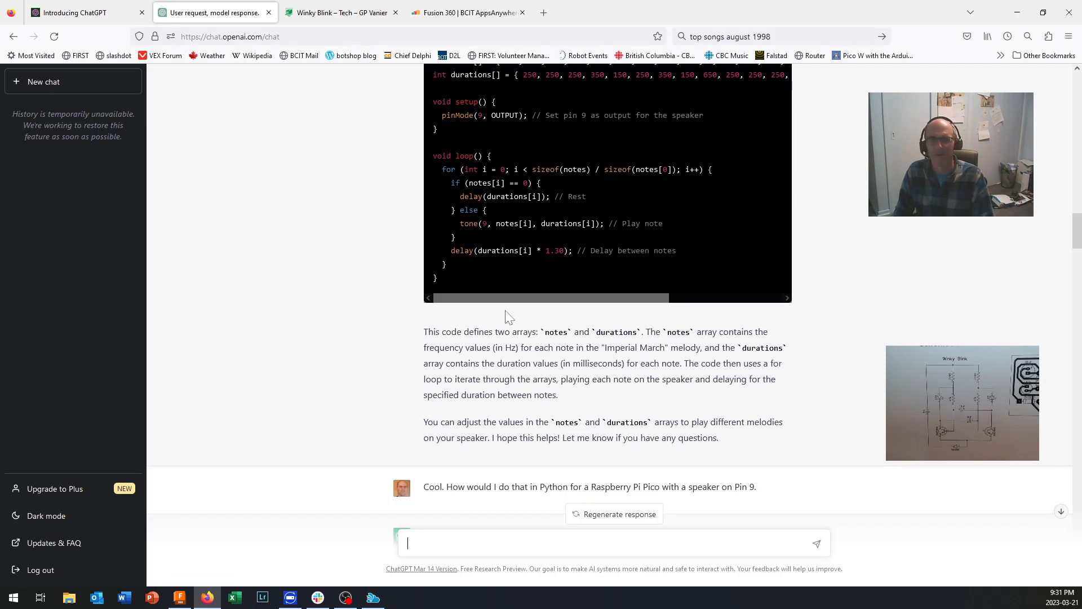
pyautogui.scroll(2, 505, 316)
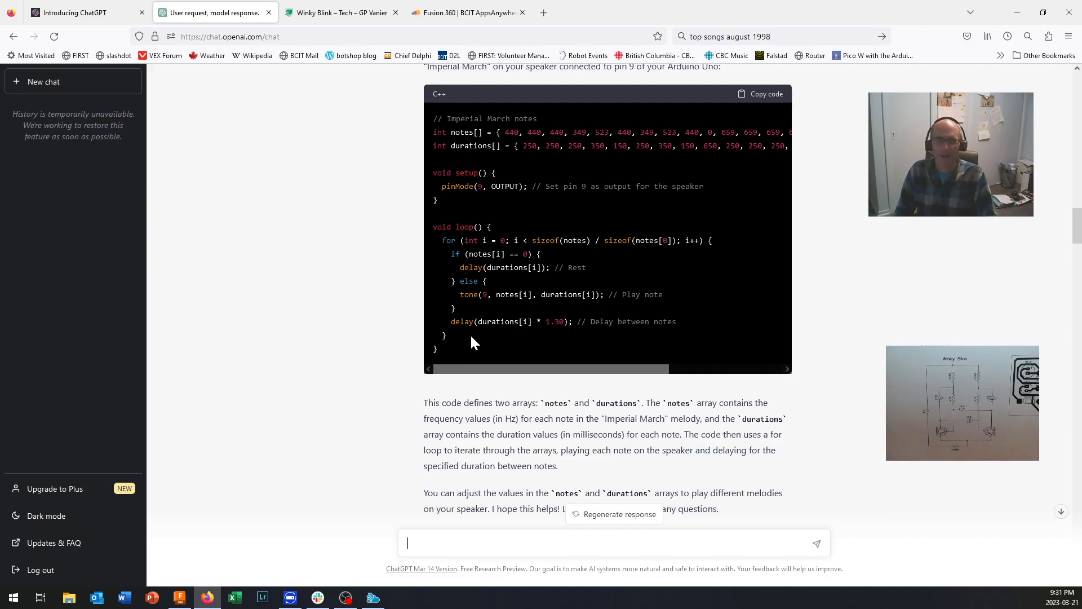
# Examine the Python version of the "Imperial March" code for the Raspberry Pi Pico and its explanation of the PIO functions
pyautogui.scroll(-5, 469, 334)
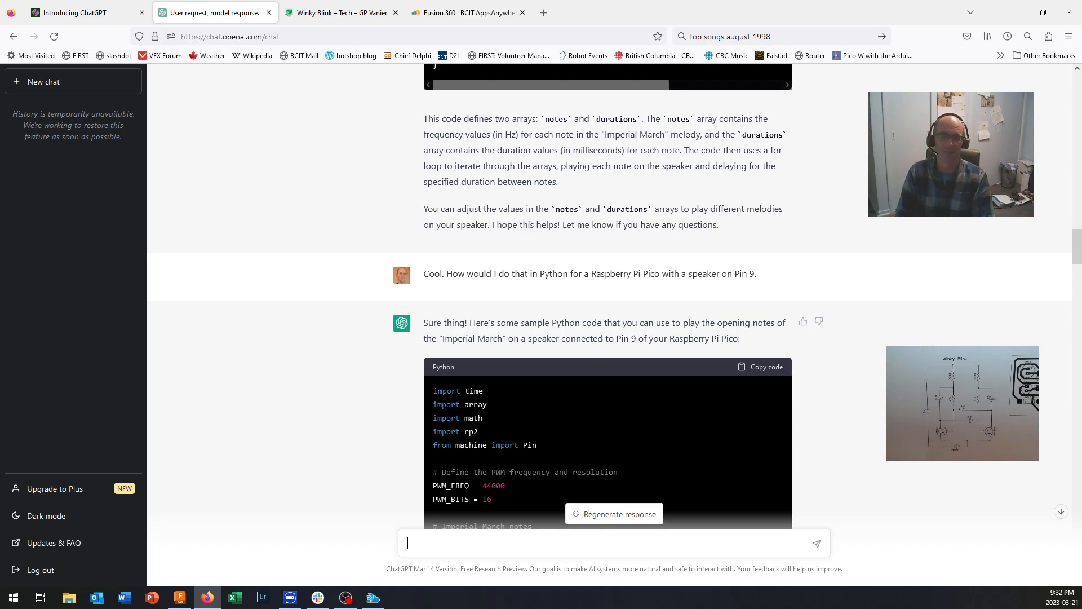
pyautogui.scroll(-2, 522, 299)
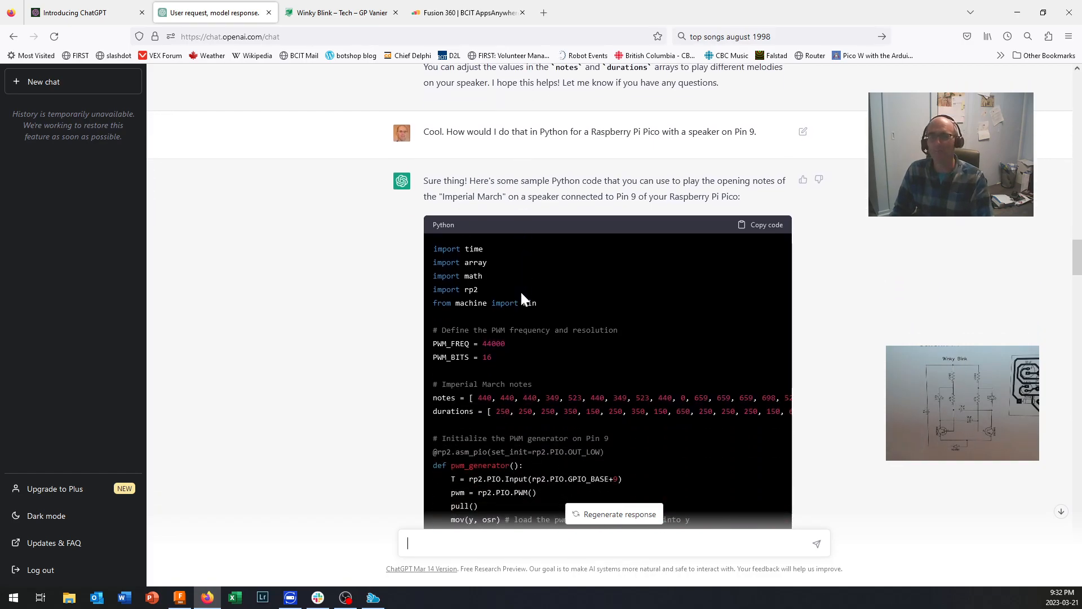
pyautogui.scroll(-1, 520, 290)
pyautogui.scroll(1, 520, 289)
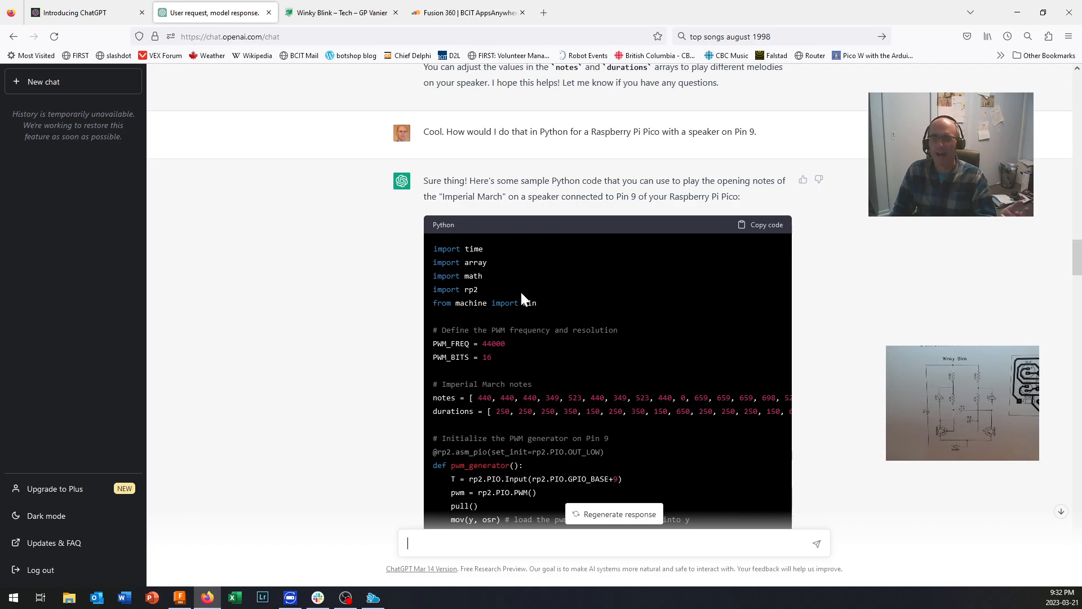
pyautogui.scroll(-3, 519, 290)
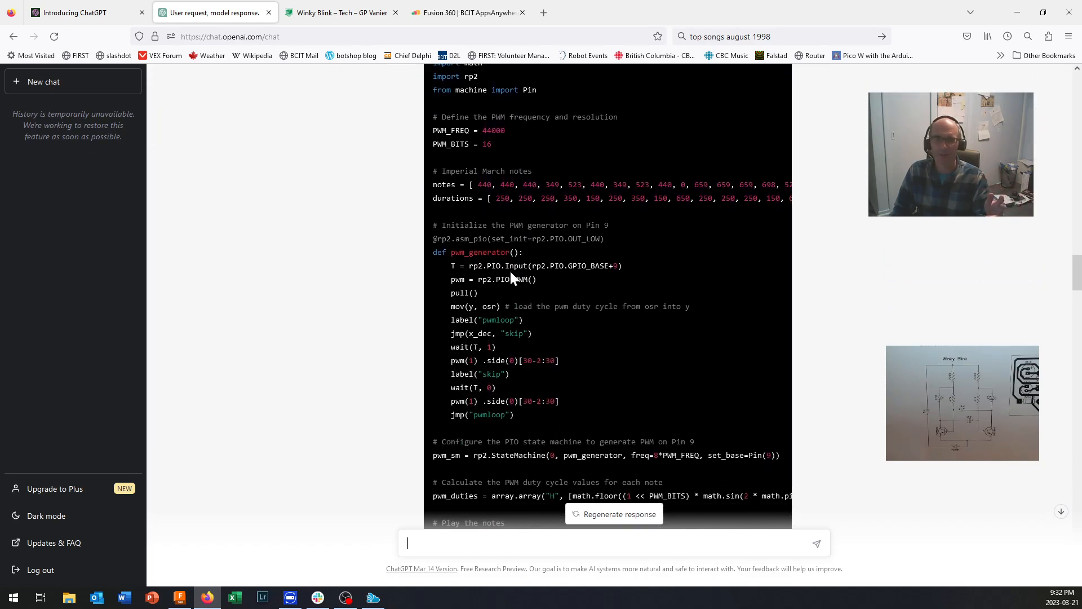
pyautogui.scroll(-3, 507, 279)
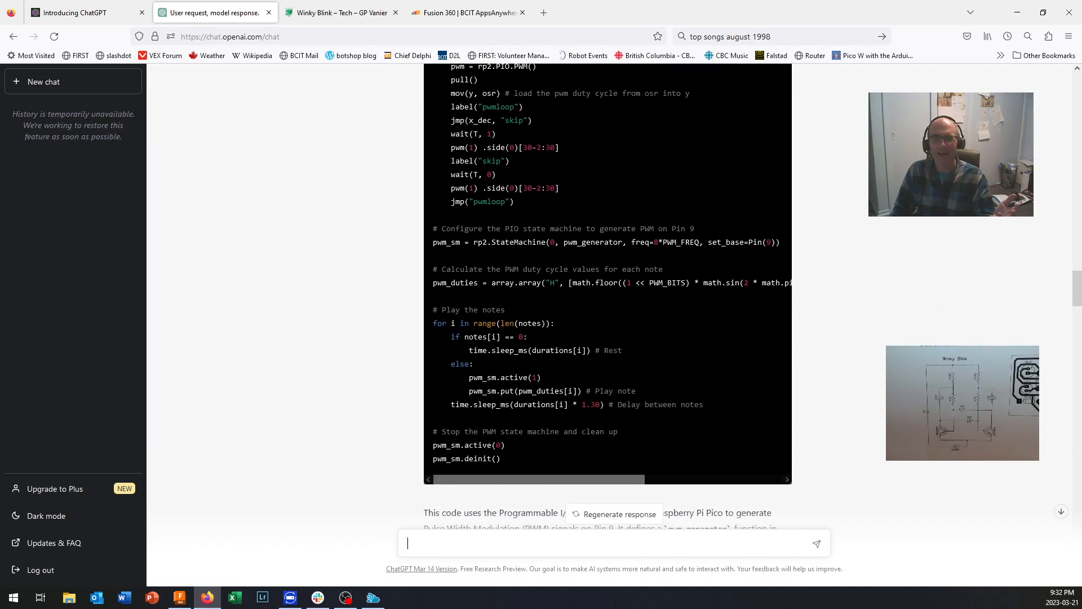
pyautogui.scroll(-3, 506, 280)
pyautogui.scroll(-1, 507, 287)
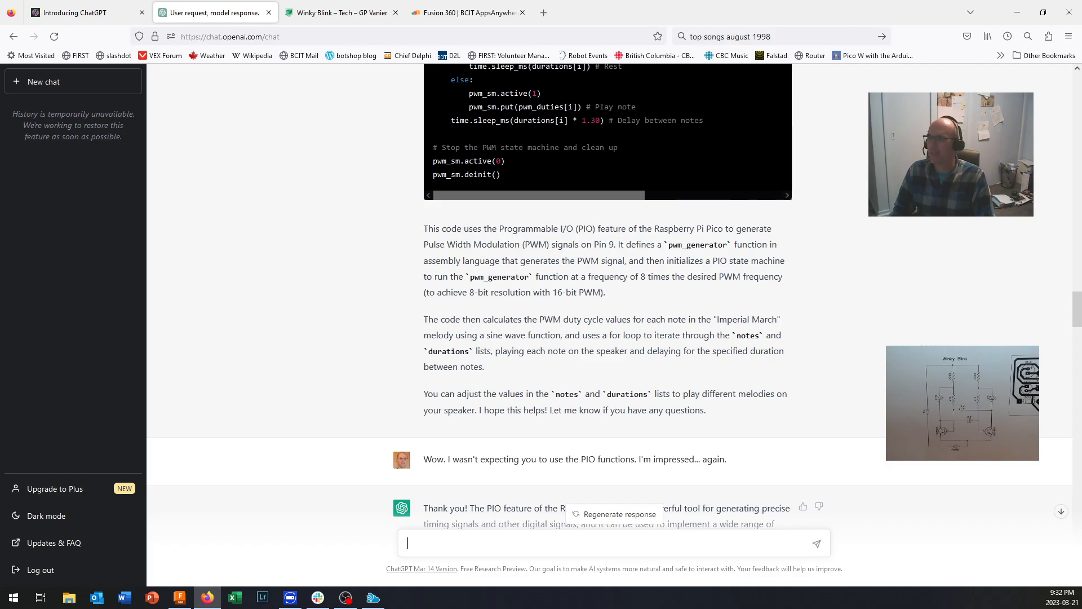
# Review the electronic circuits question and the Winky Blink description, highlighting "monostable multivibrator" in the prompt
pyautogui.scroll(-4, 606, 279)
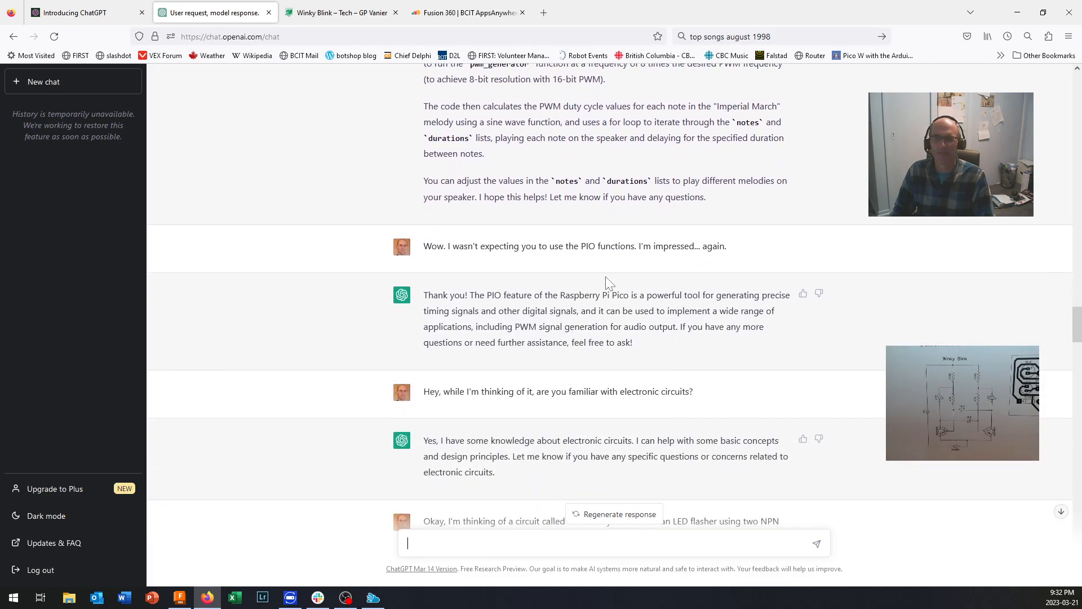
pyautogui.scroll(-3, 606, 279)
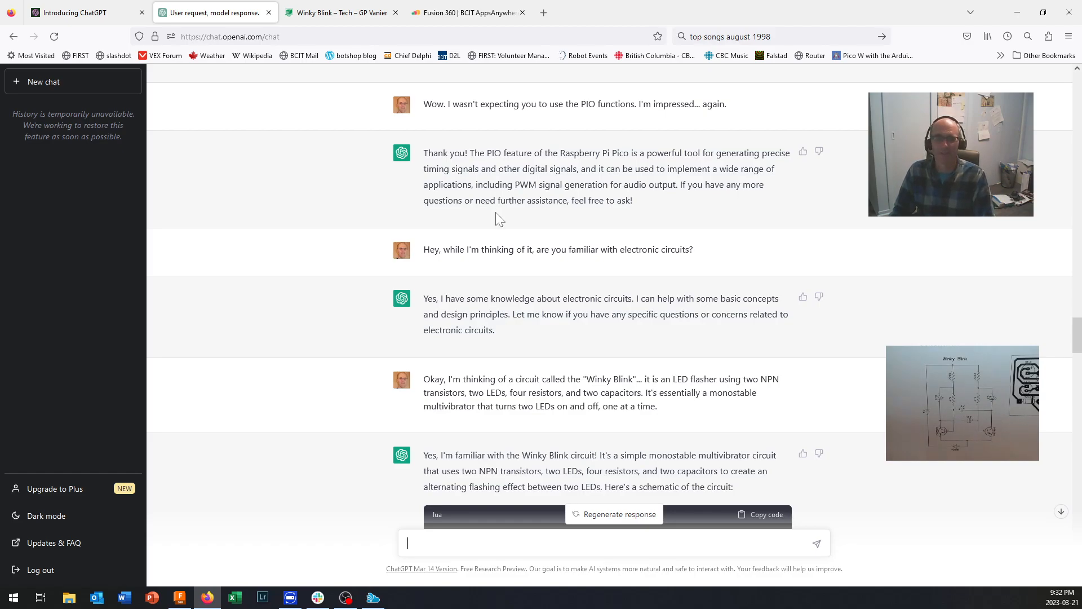
pyautogui.scroll(-3, 496, 214)
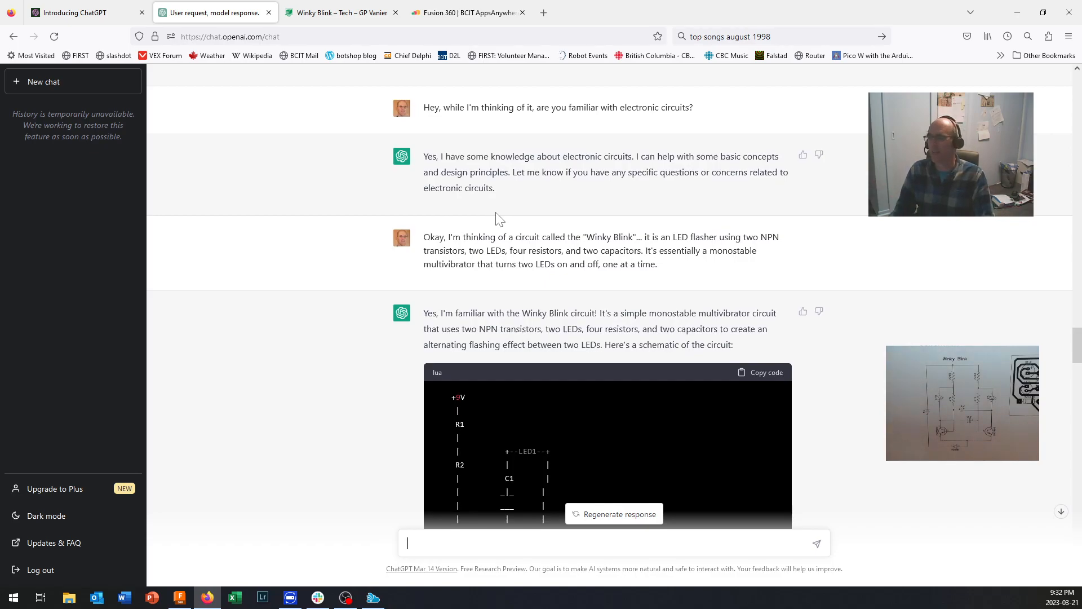
pyautogui.scroll(-2, 582, 290)
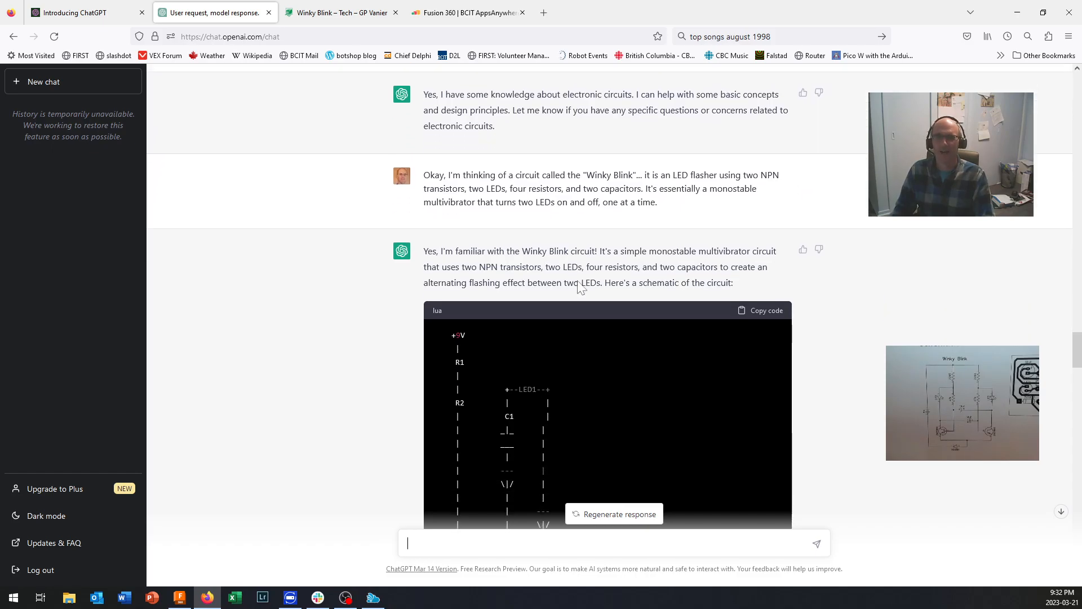
pyautogui.scroll(-2, 573, 273)
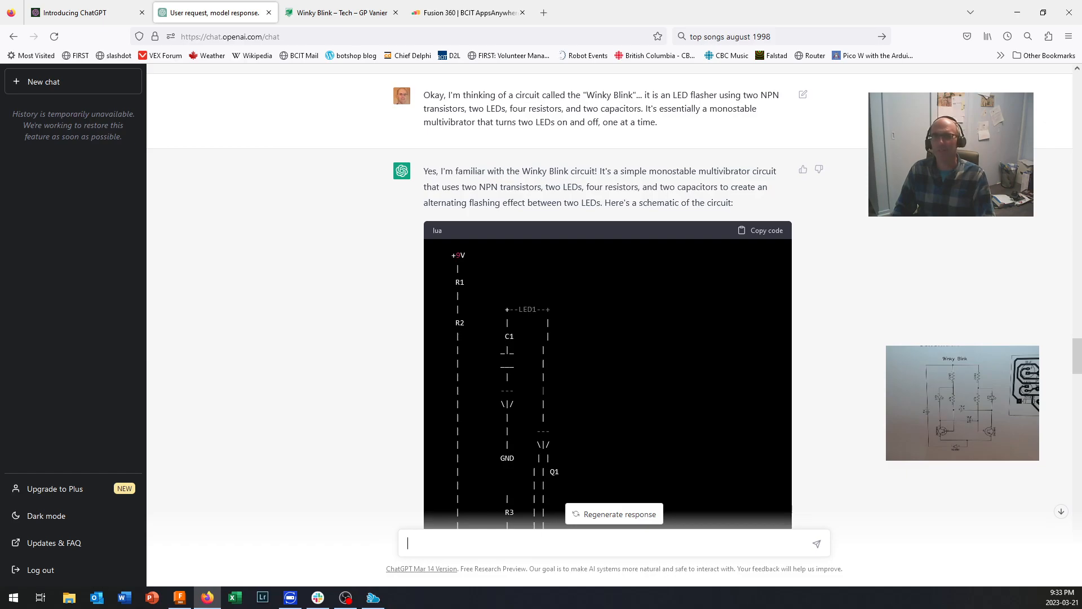
pyautogui.moveTo(710, 108); pyautogui.dragTo(476, 122)
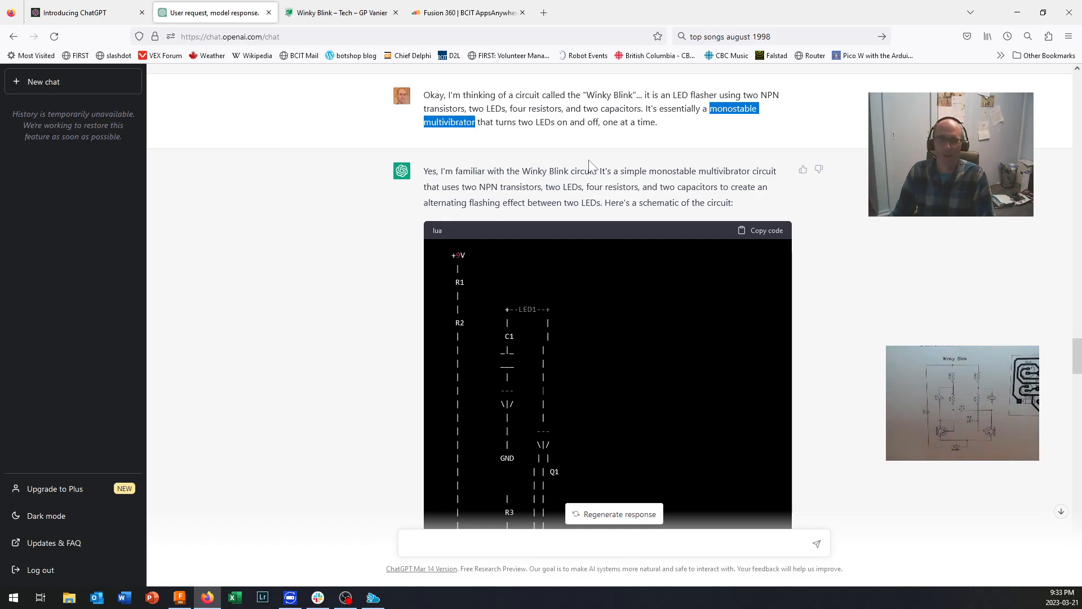
pyautogui.click(676, 125)
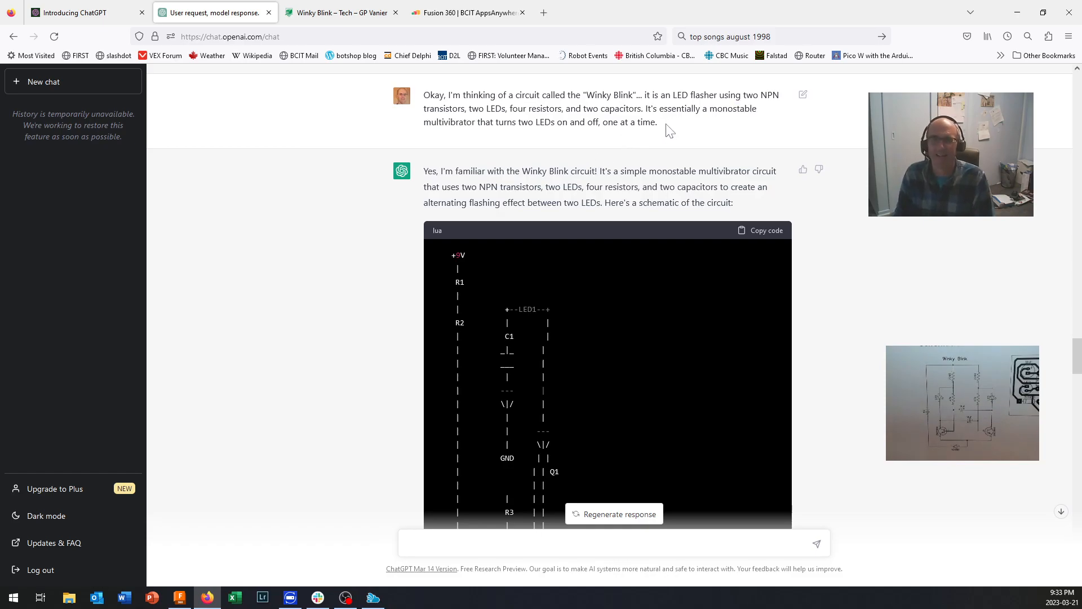
# Examine the ASCII schematic of the Winky Blink circuit and the explanation of its components, charging cycle and flashing rate
pyautogui.scroll(-2, 659, 141)
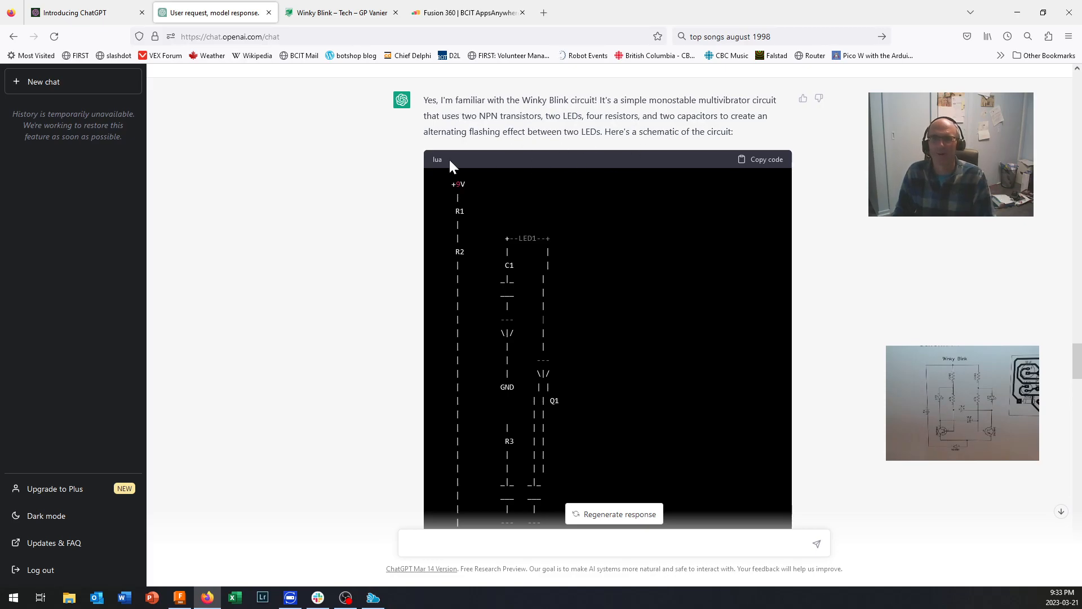
pyautogui.scroll(-2, 386, 192)
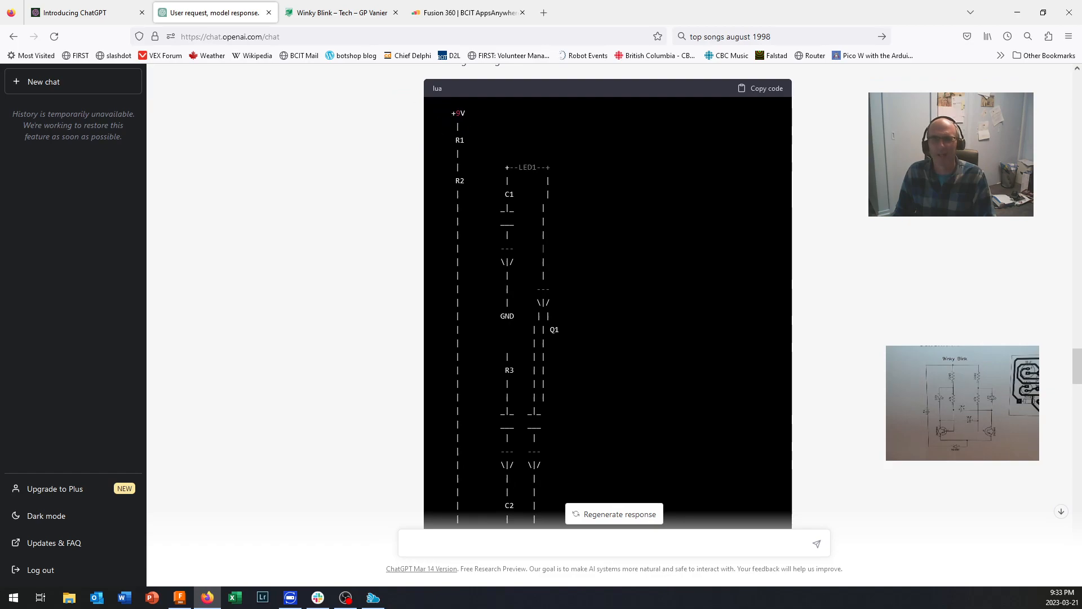
pyautogui.scroll(-4, 448, 152)
pyautogui.scroll(6, 472, 195)
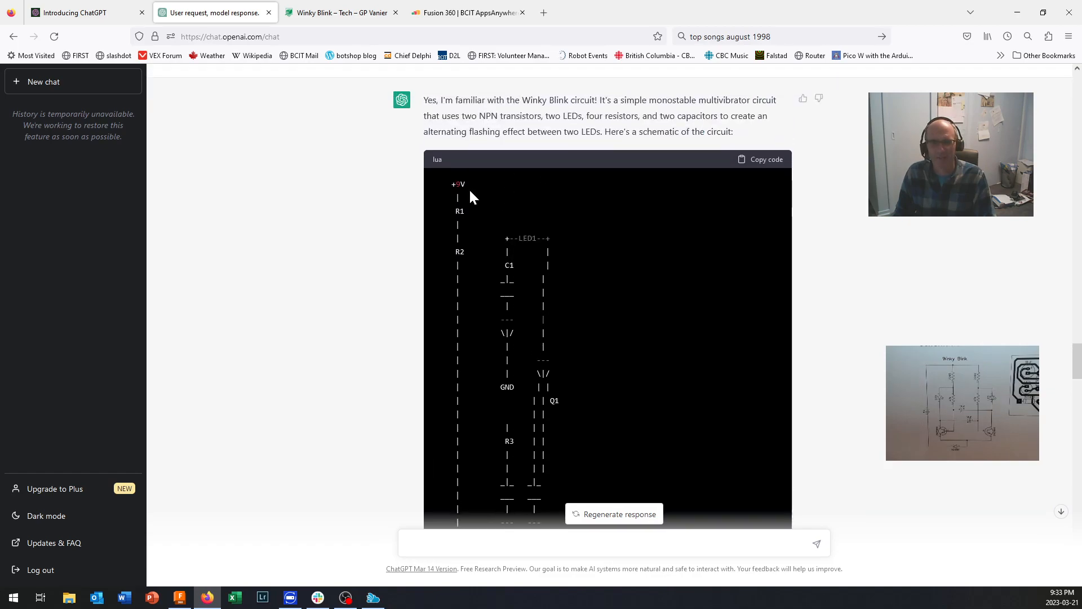
pyautogui.scroll(-4, 470, 192)
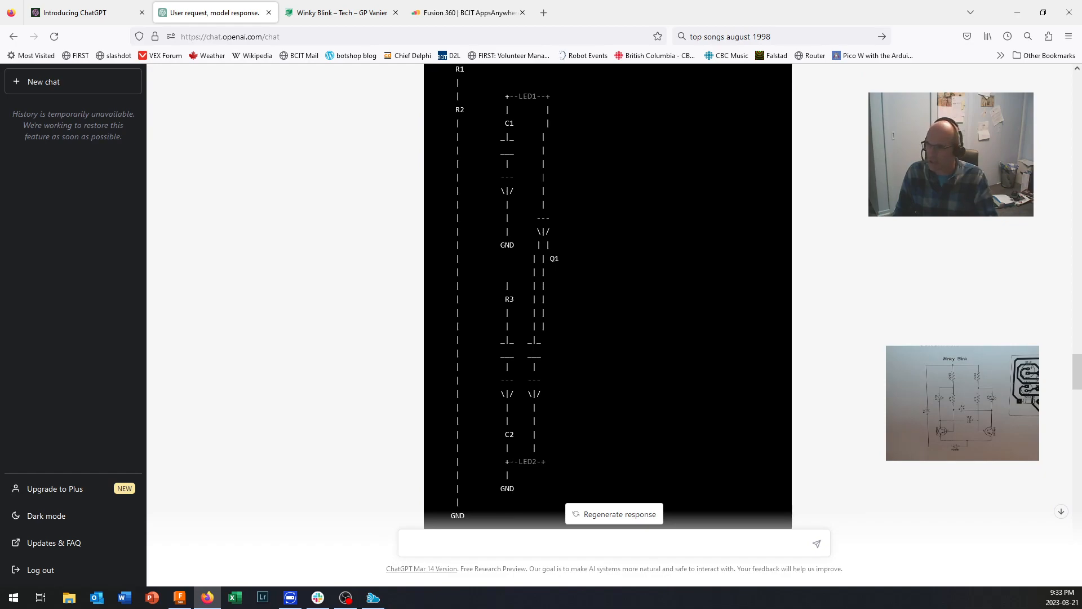
pyautogui.scroll(2, 608, 296)
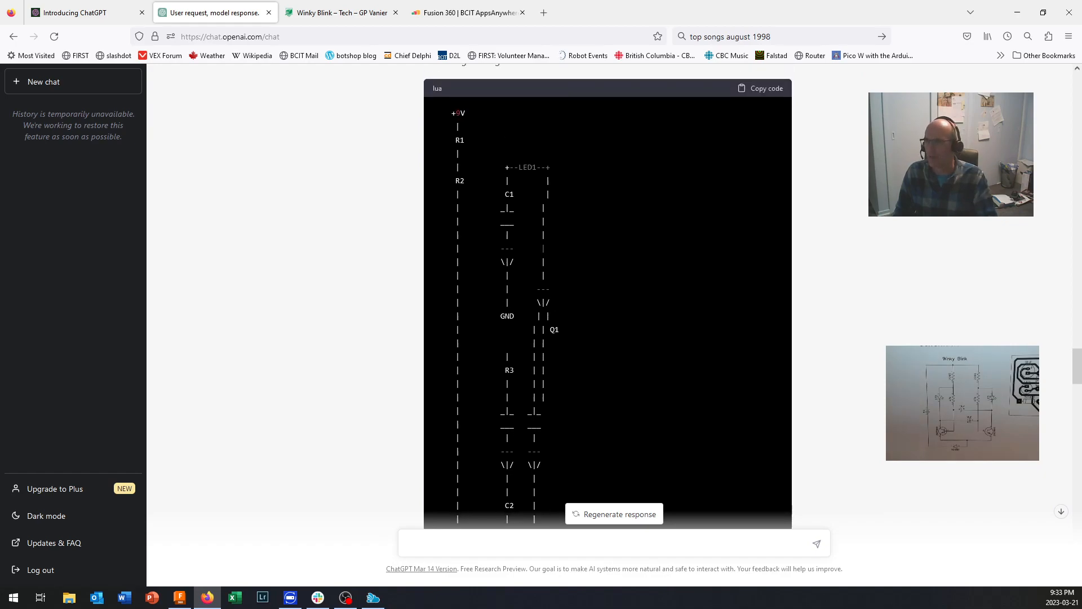
pyautogui.scroll(-2, 475, 191)
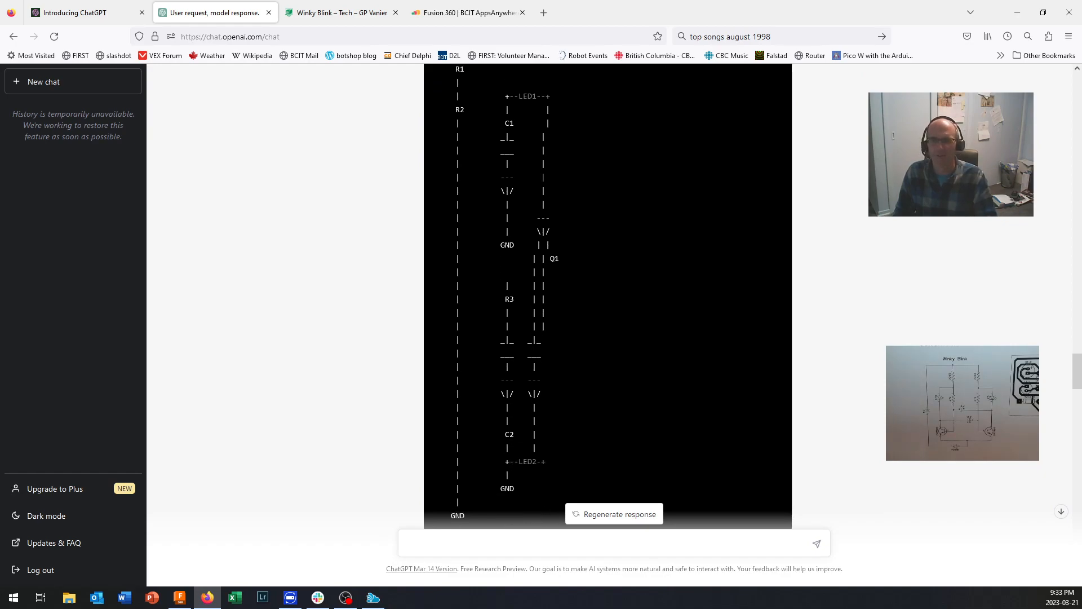
pyautogui.scroll(-2, 607, 296)
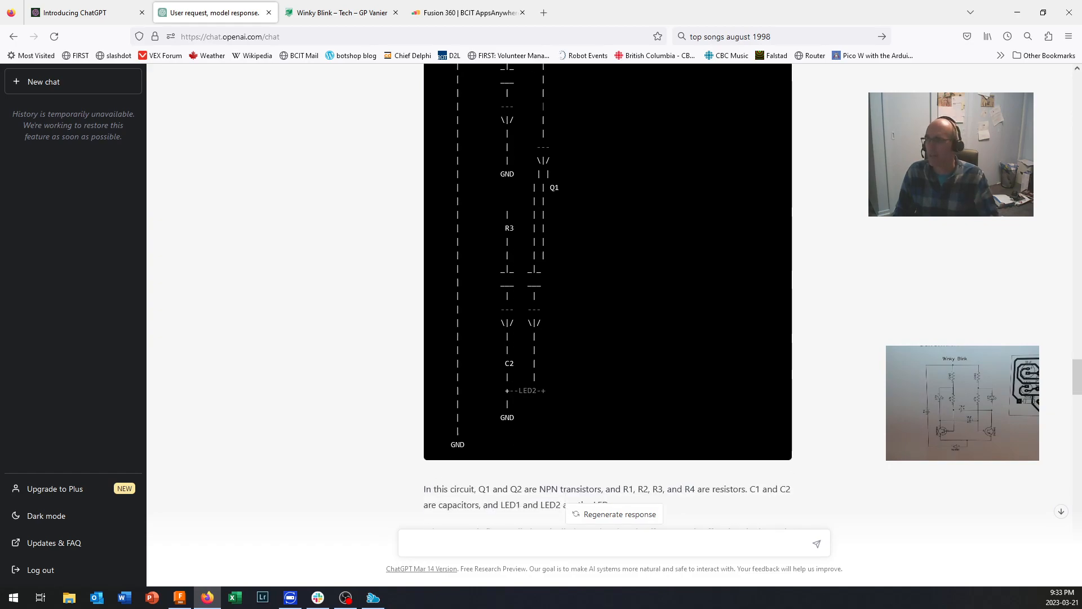
pyautogui.scroll(-1, 473, 193)
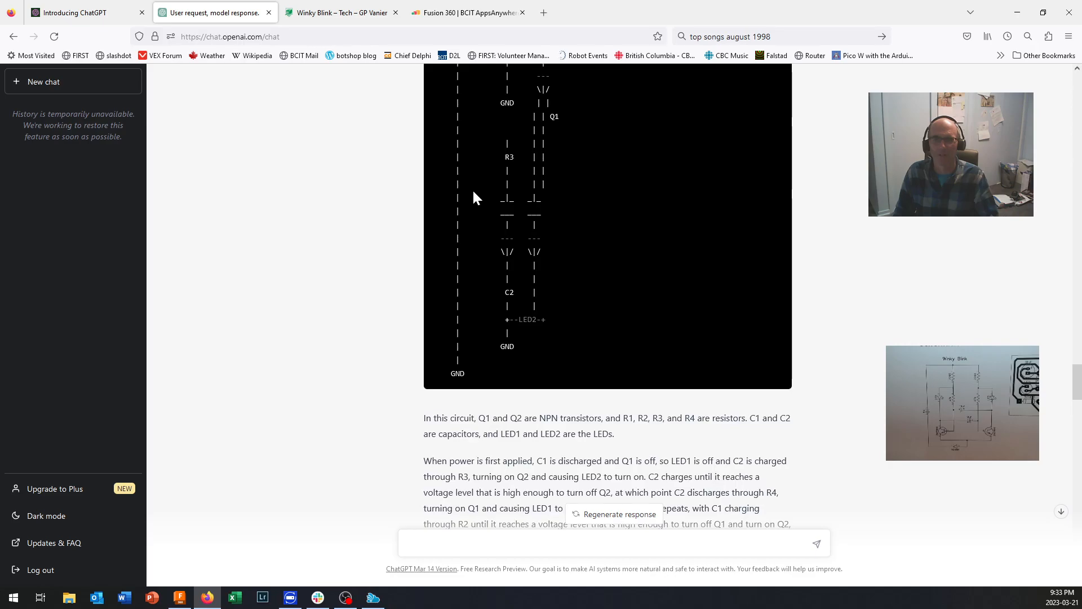
pyautogui.scroll(-1, 473, 194)
pyautogui.scroll(-3, 471, 209)
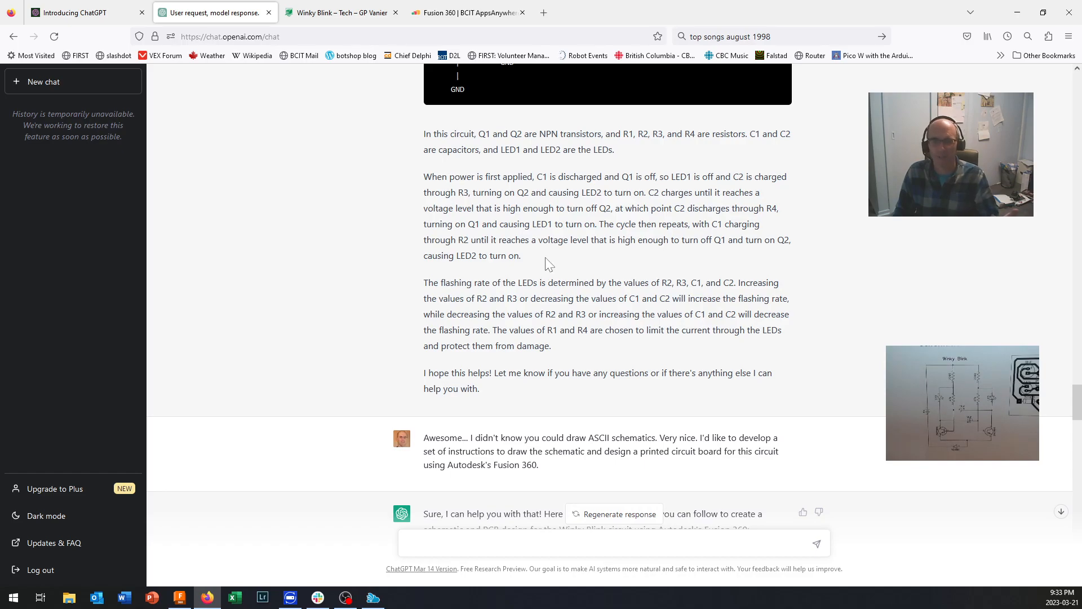
# Examine the request for Fusion 360 instructions and the numbered steps for creating the Winky Blink schematic and PCB
pyautogui.scroll(-1, 545, 260)
pyautogui.scroll(-4, 547, 263)
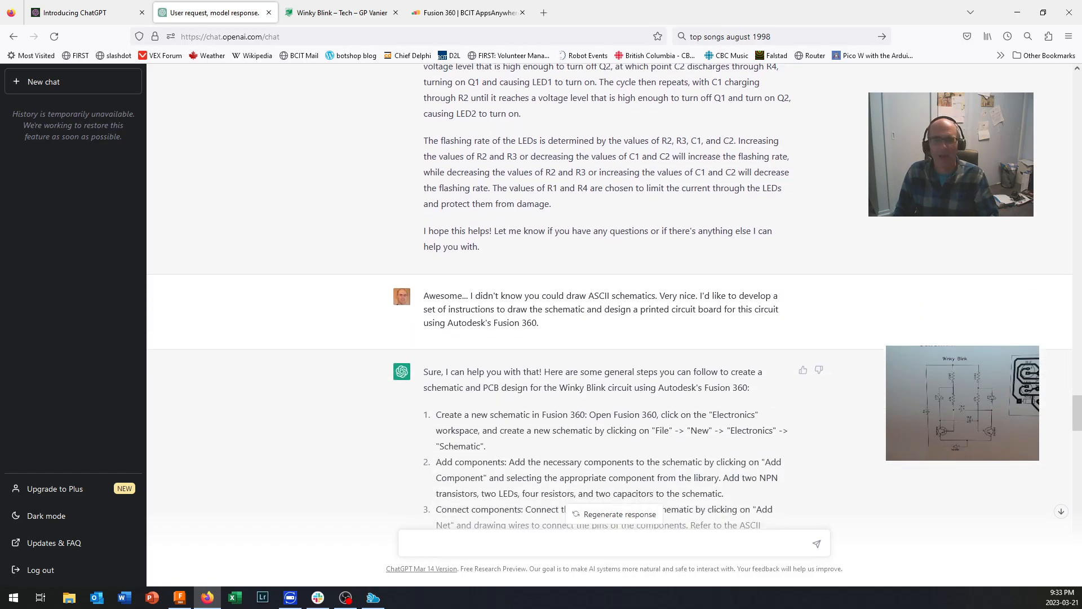
pyautogui.scroll(1, 545, 260)
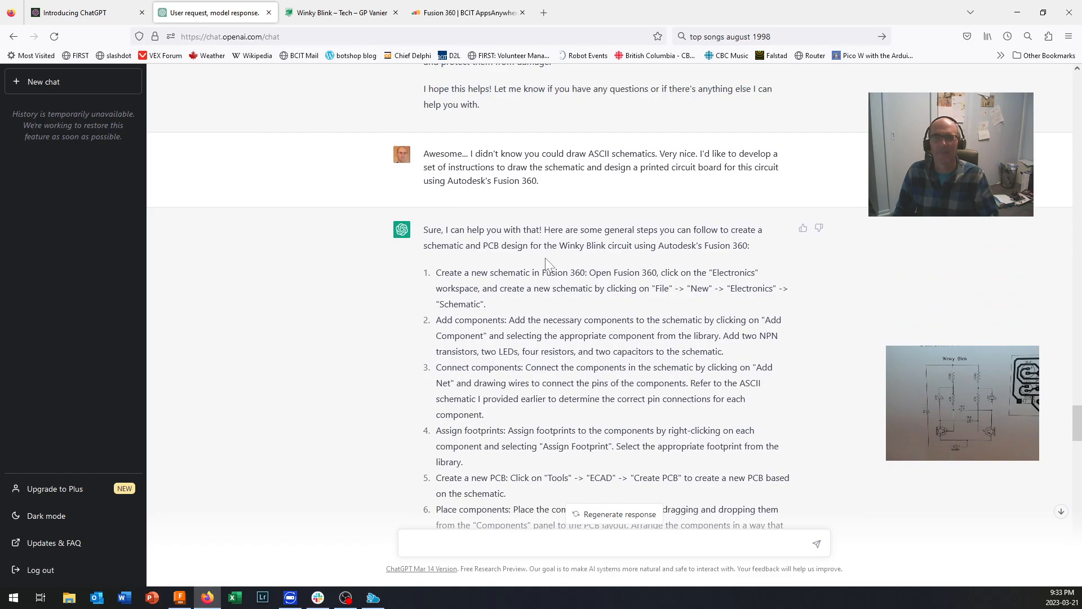
pyautogui.scroll(-1, 546, 259)
pyautogui.scroll(1, 545, 258)
pyautogui.scroll(-1, 546, 261)
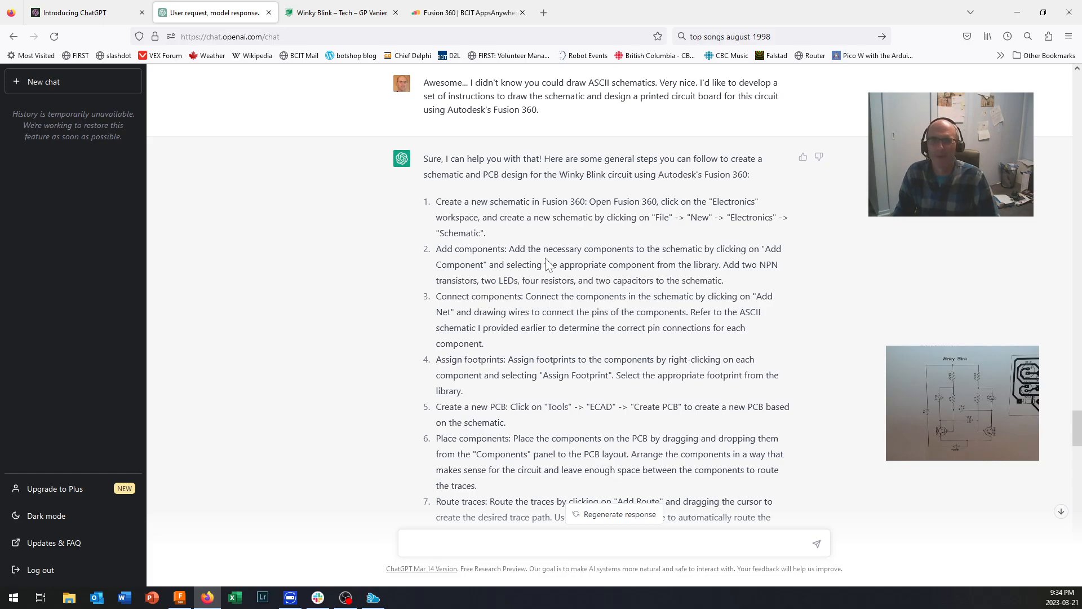
pyautogui.scroll(-3, 547, 264)
pyautogui.scroll(2, 547, 264)
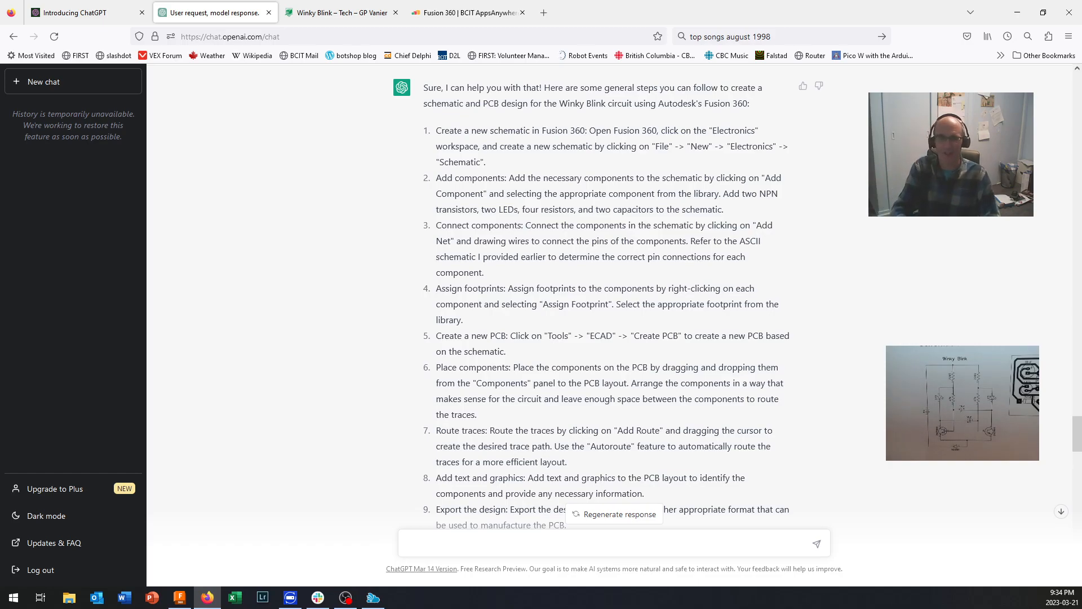
pyautogui.scroll(-3, 607, 299)
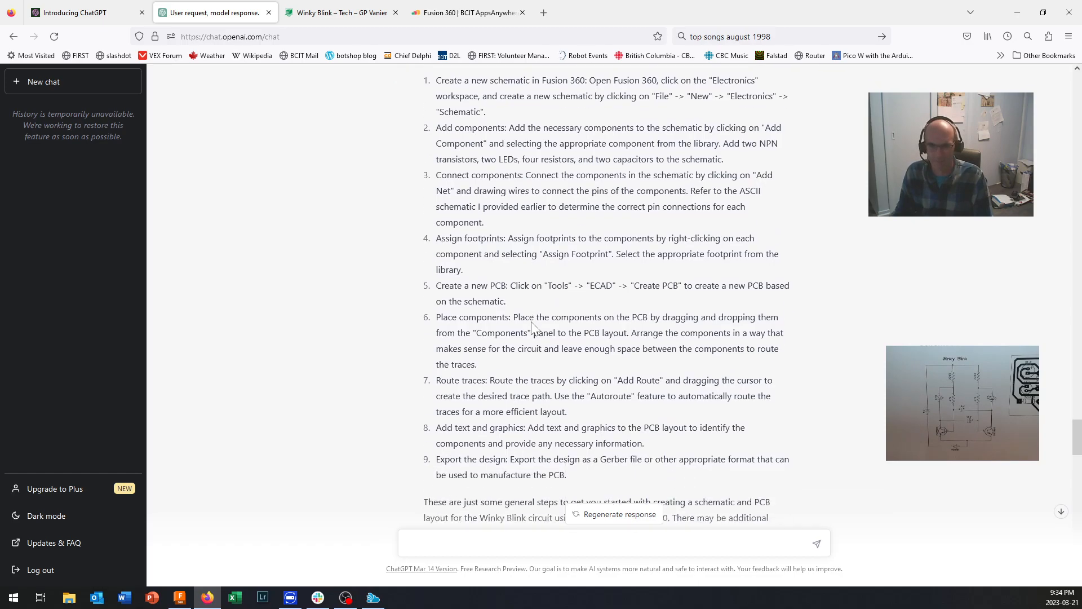
# Review the libraries and parts recommended for step 2, highlighting the "Resistor_SMD:R_0805_2012Metric" part name and its "SMD" portion
pyautogui.scroll(-3, 533, 327)
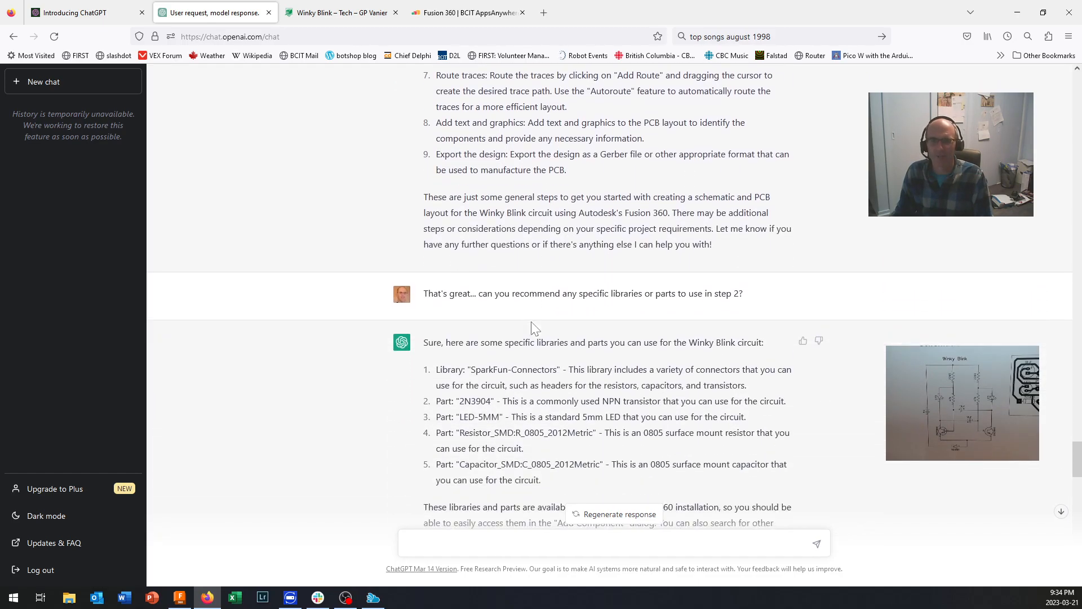
pyautogui.scroll(-2, 533, 327)
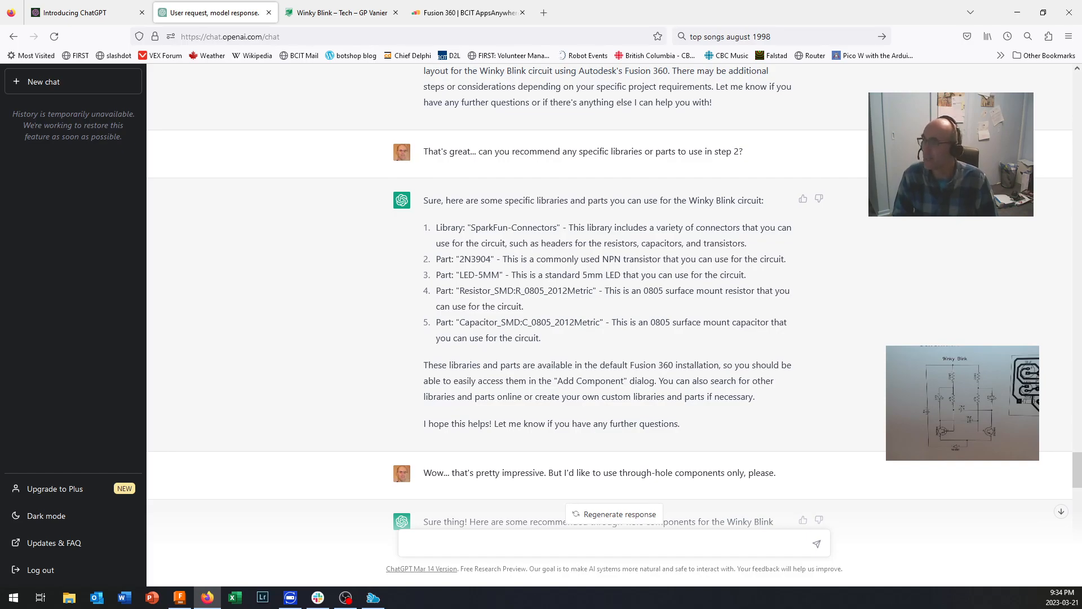
pyautogui.scroll(6, 608, 282)
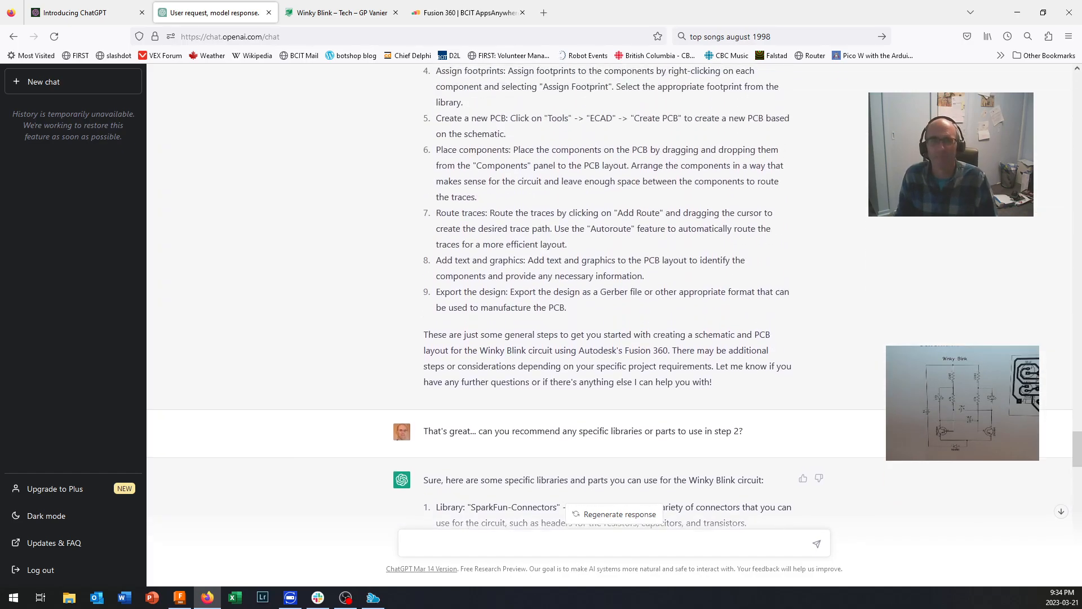
pyautogui.scroll(2, 609, 303)
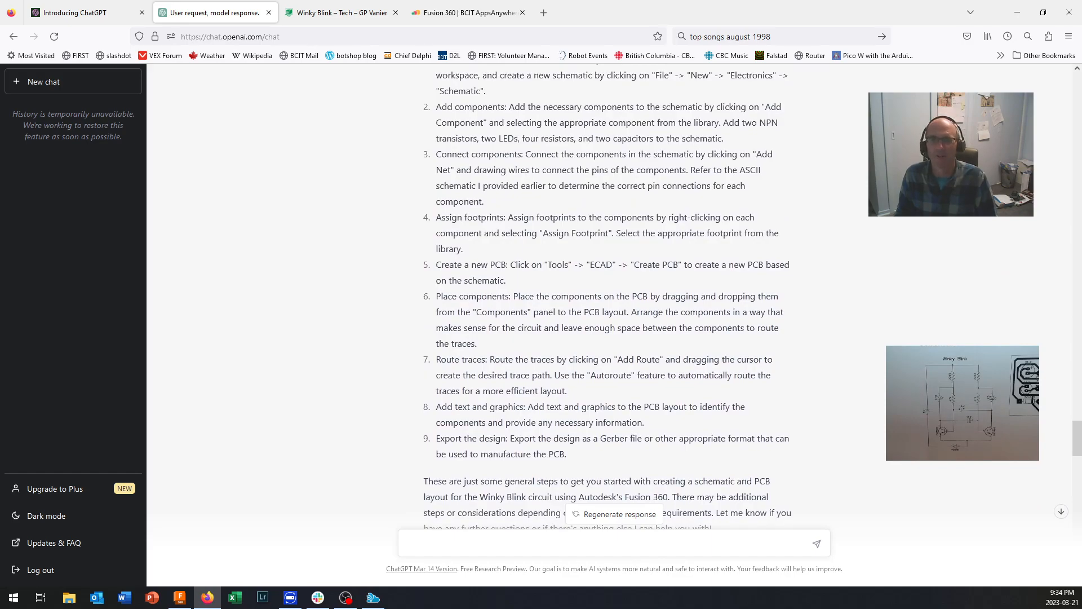
pyautogui.scroll(-6, 609, 304)
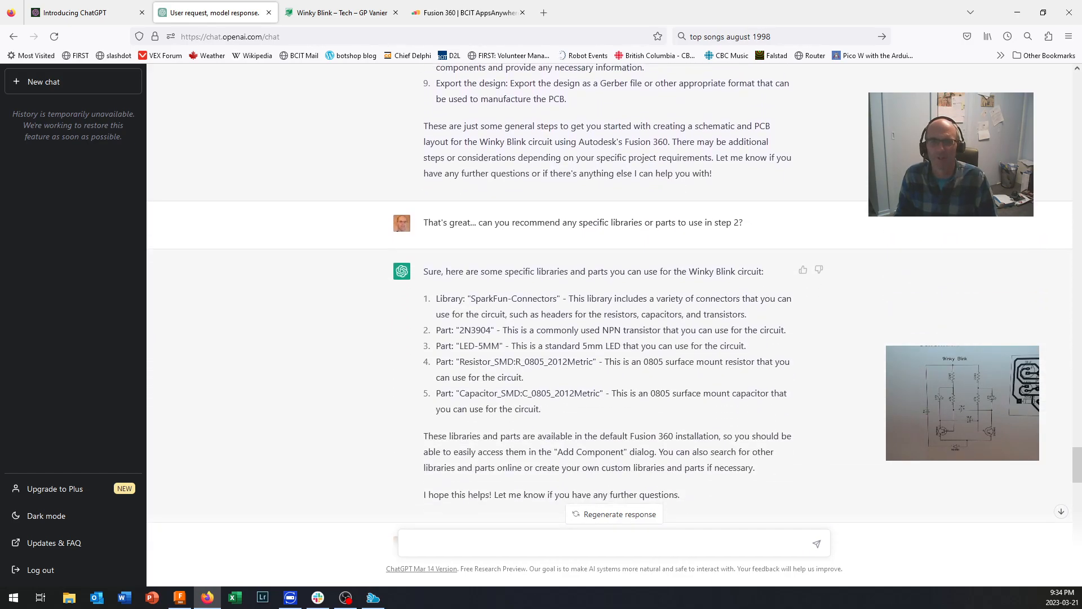
pyautogui.scroll(-3, 510, 125)
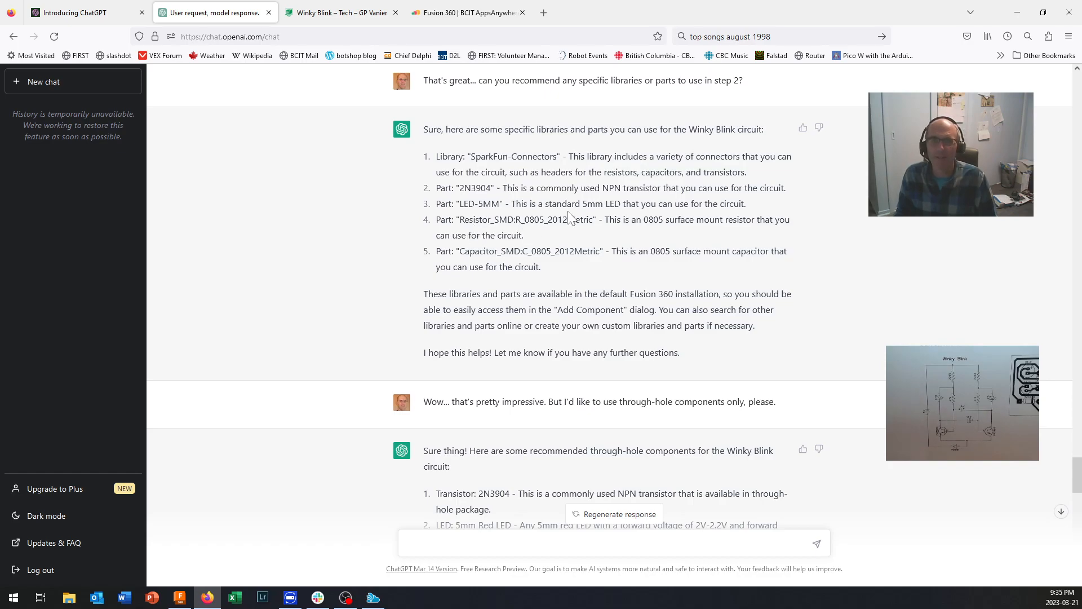
pyautogui.moveTo(596, 220); pyautogui.dragTo(455, 220)
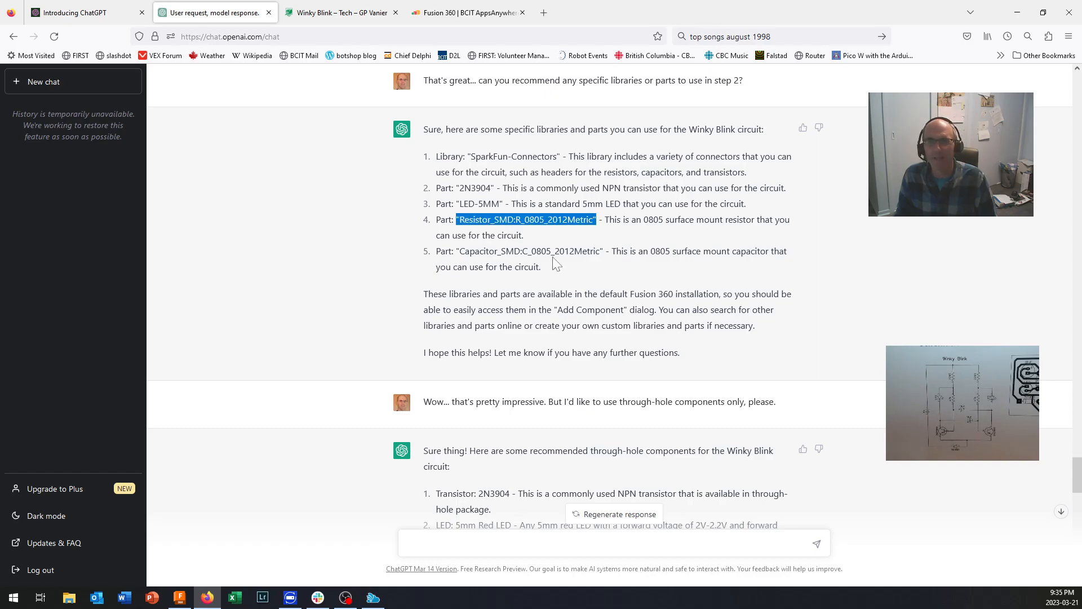
pyautogui.click(544, 220)
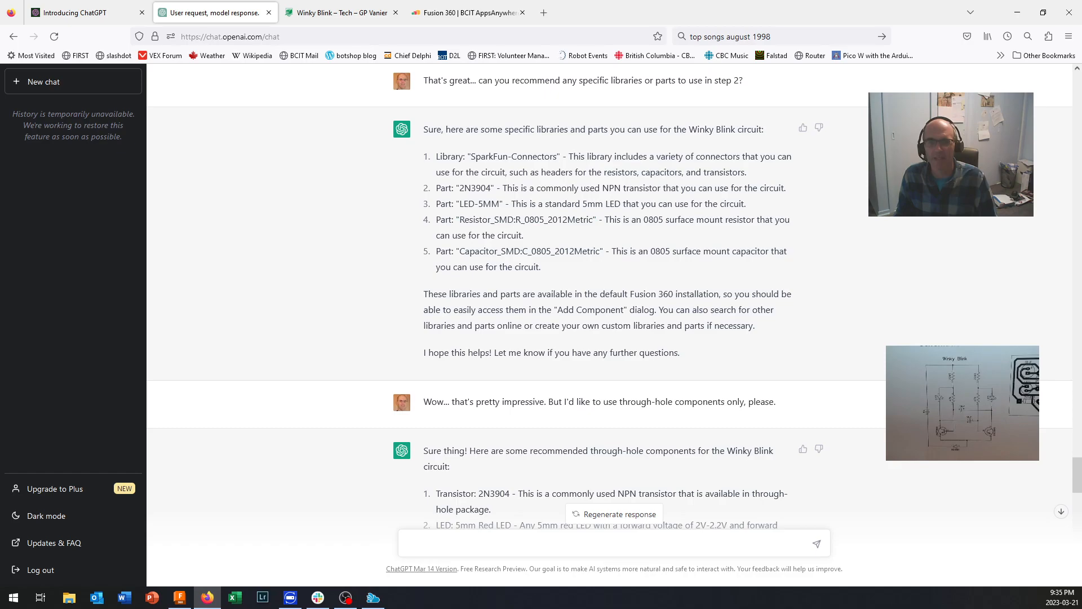
pyautogui.moveTo(514, 219)
pyautogui.mouseDown()
pyautogui.moveTo(497, 235)
pyautogui.moveTo(507, 219)
pyautogui.moveTo(494, 219)
pyautogui.mouseUp()
pyautogui.click(497, 235)
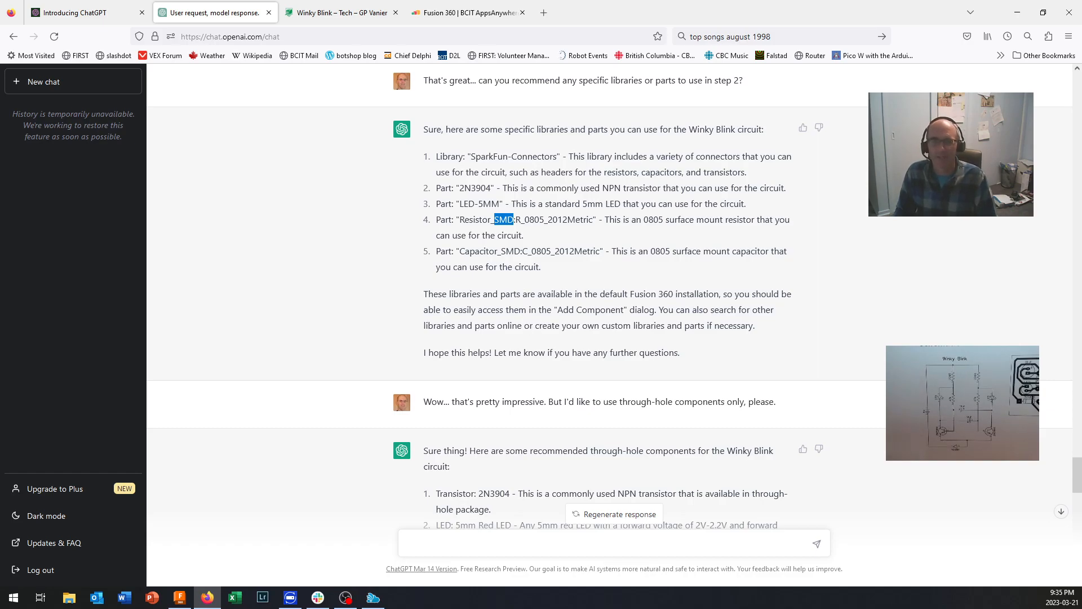
# Review the through-hole component recommendations, their Fusion 360 library versions and the 9V battery connection options
pyautogui.scroll(-1, 514, 290)
pyautogui.scroll(-3, 522, 309)
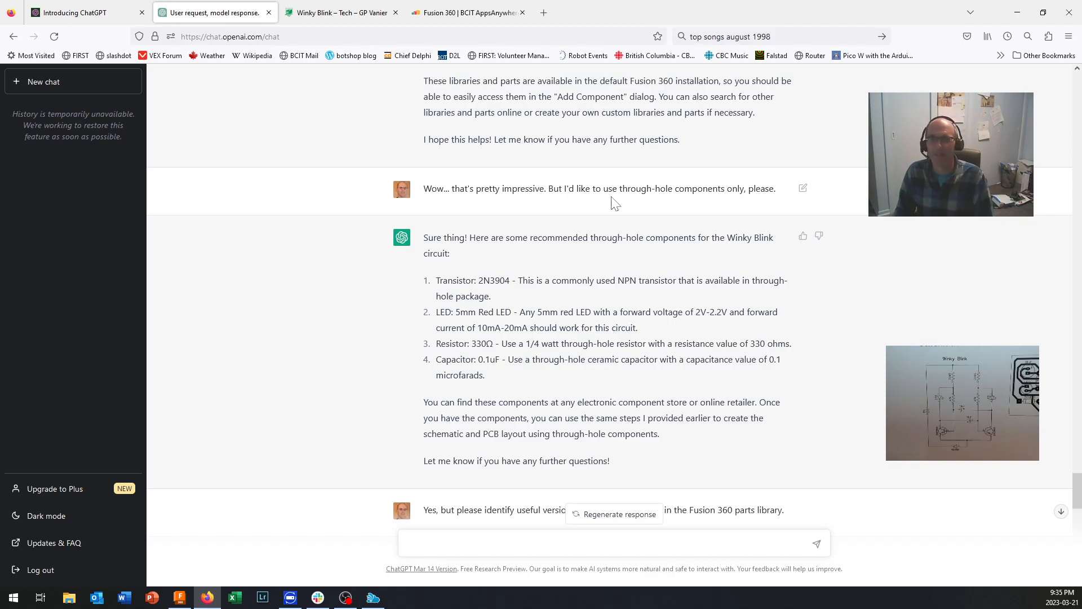
pyautogui.scroll(-2, 614, 203)
pyautogui.scroll(-3, 615, 203)
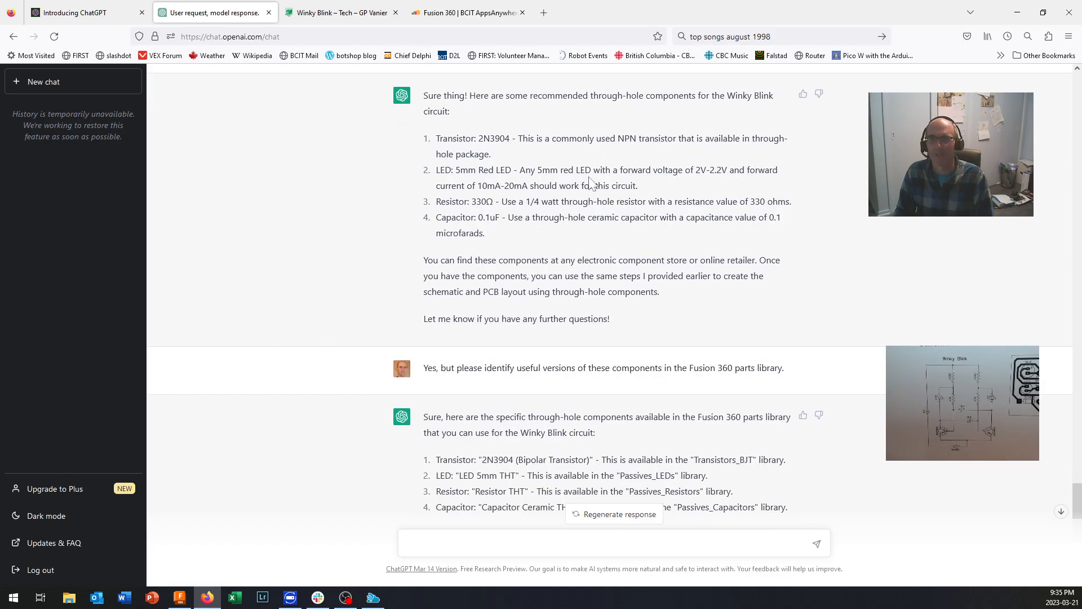
pyautogui.scroll(-2, 506, 180)
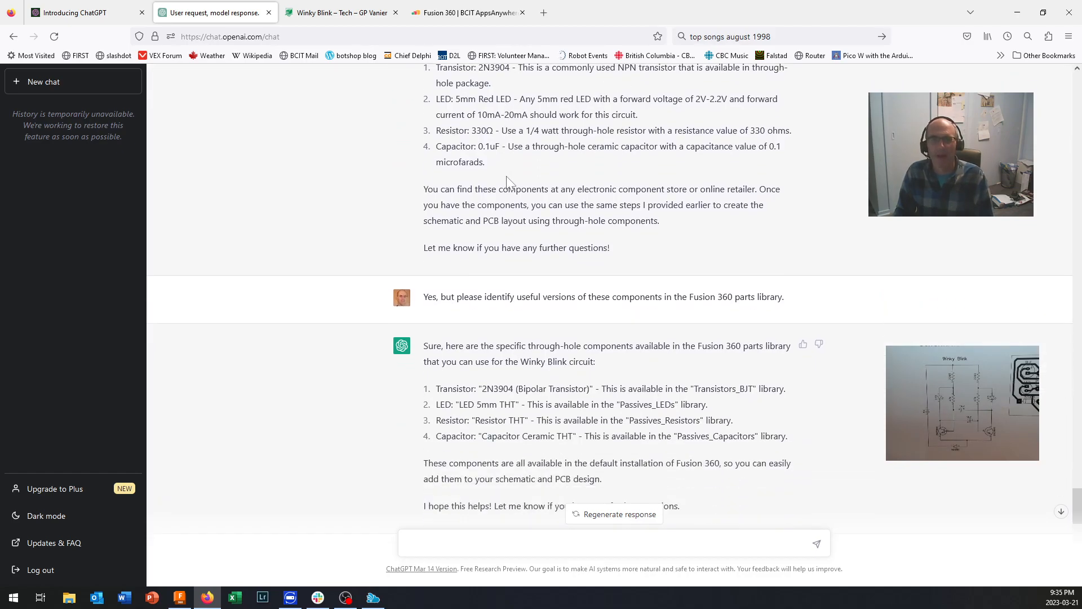
pyautogui.scroll(-8, 506, 179)
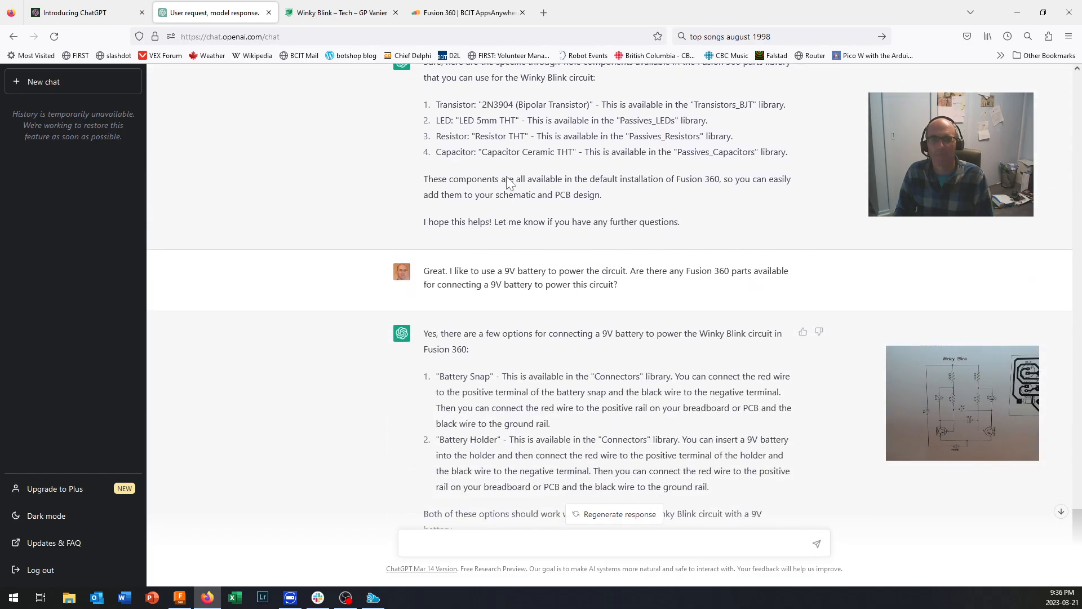
pyautogui.scroll(4, 506, 179)
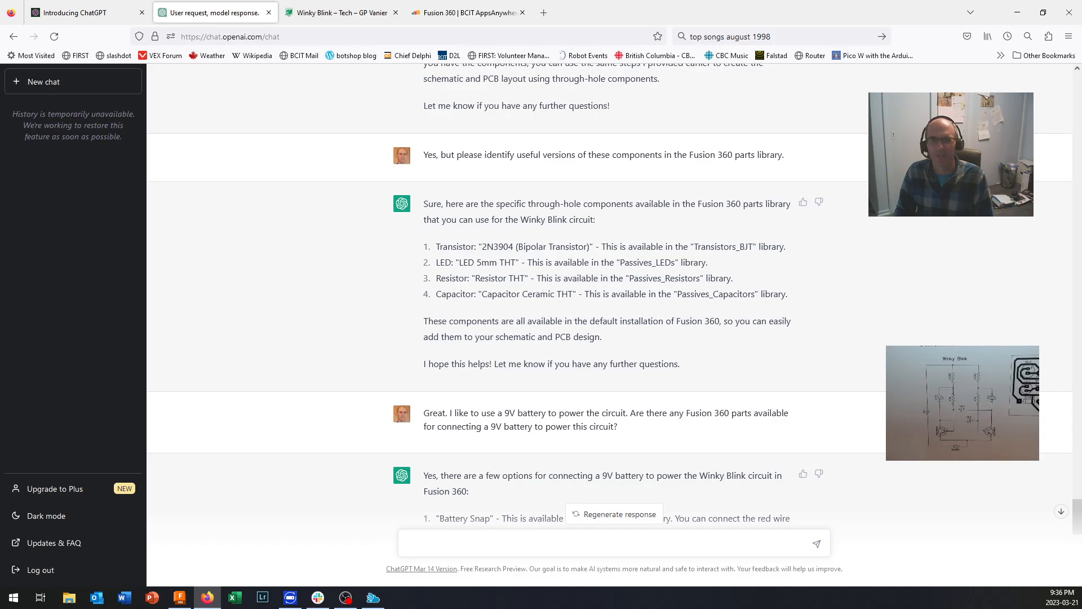
# Review the ceramic capacitor recommendation, highlighting "Ceramic", the 9V battery connection options and the 10uF aluminum electrolytic capacitor suggestion
pyautogui.moveTo(522, 294); pyautogui.dragTo(555, 294)
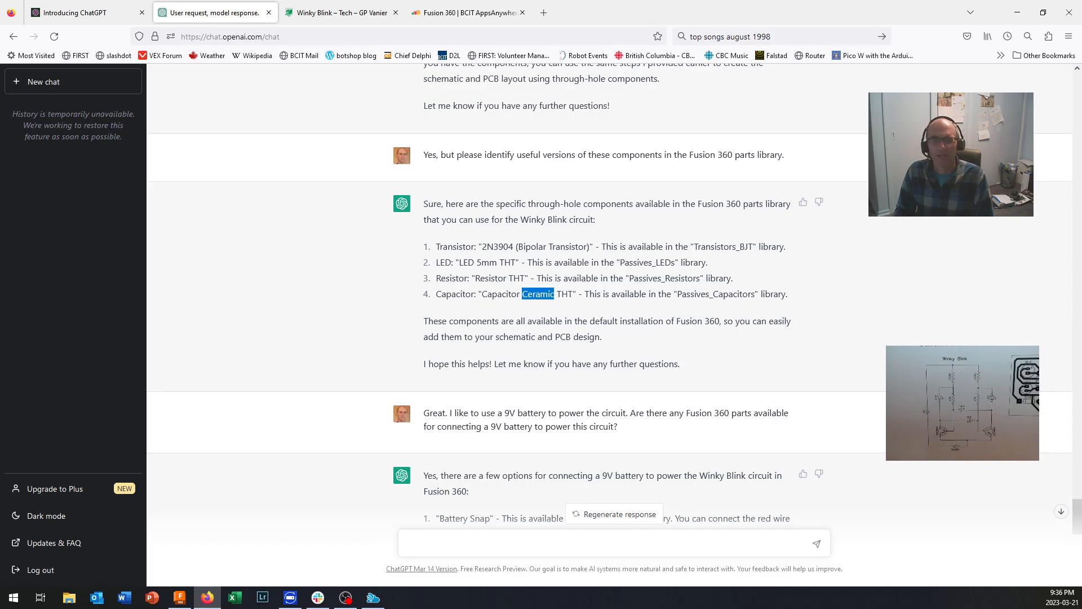
pyautogui.scroll(-5, 609, 304)
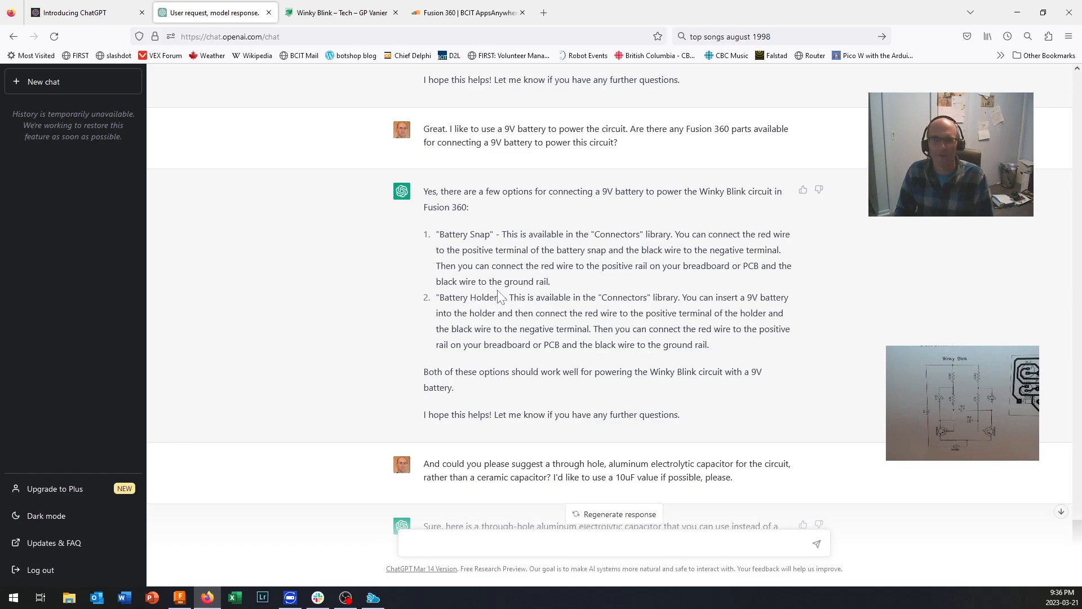
pyautogui.scroll(-5, 497, 289)
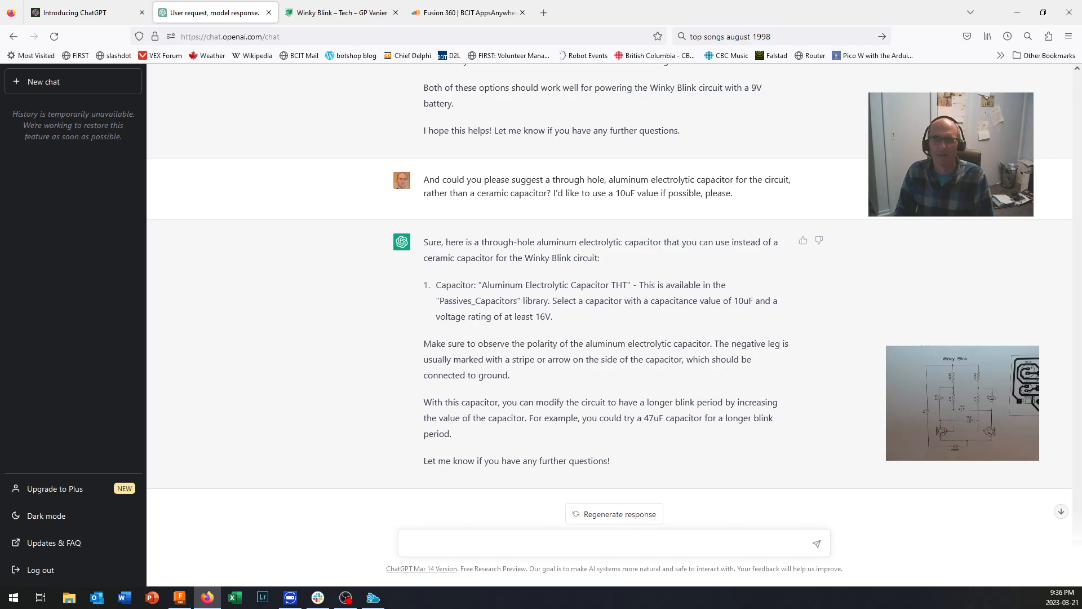
pyautogui.scroll(-1, 609, 281)
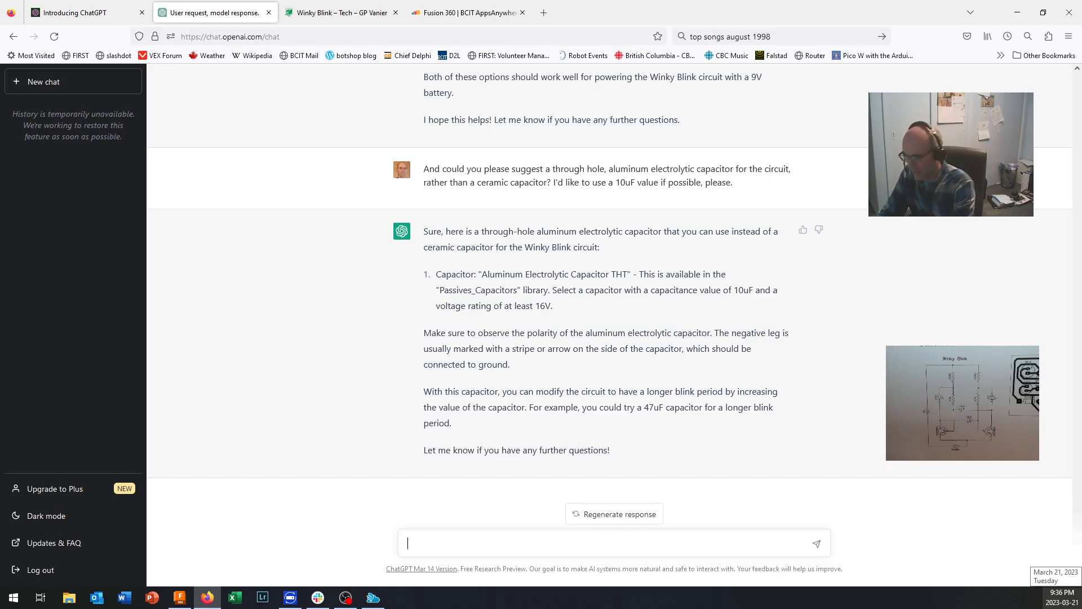
# Send a message thanking ChatGPT, saying some instructions will be tried, but first asking for a humourous limerick about the Winky Blink Circuit
pyautogui.write('Tha')
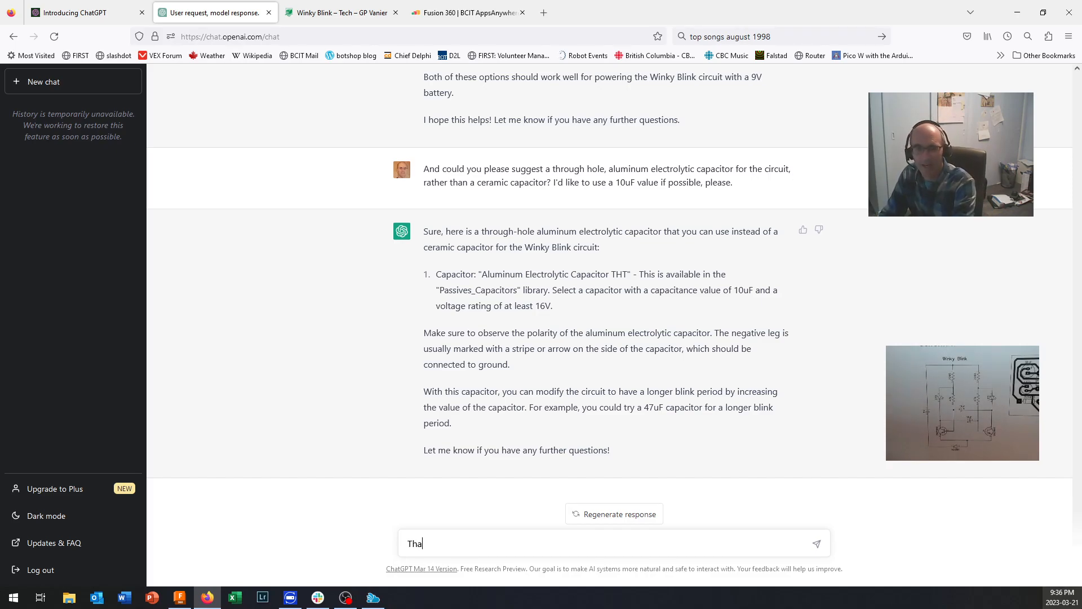
pyautogui.write("nk you chatgpt we'")
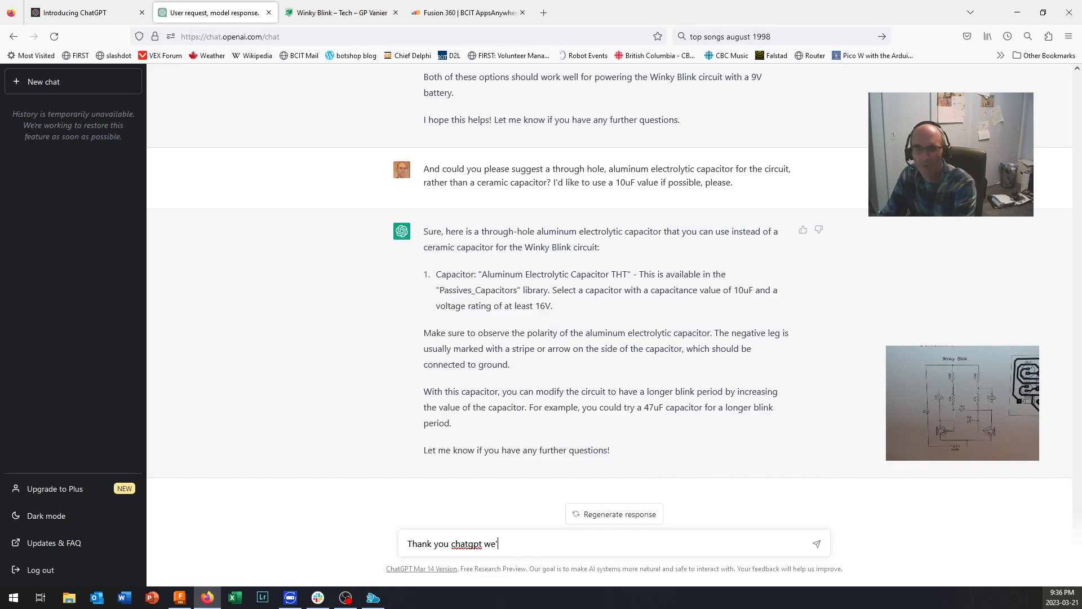
pyautogui.write('ll try some of ')
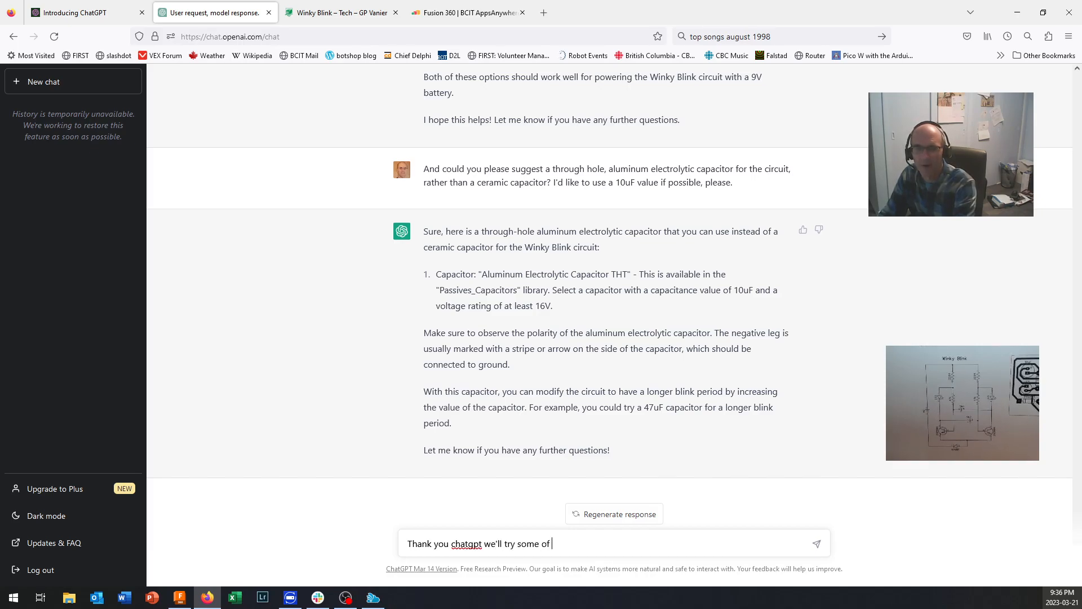
pyautogui.write('of those instructions...')
pyautogui.write('but ')
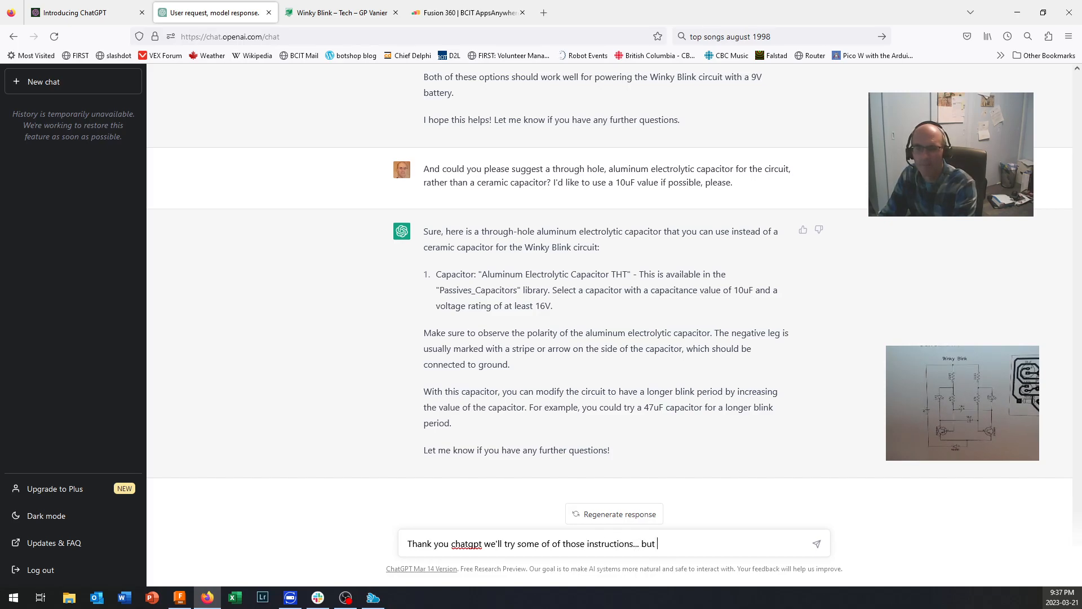
pyautogui.write('before w')
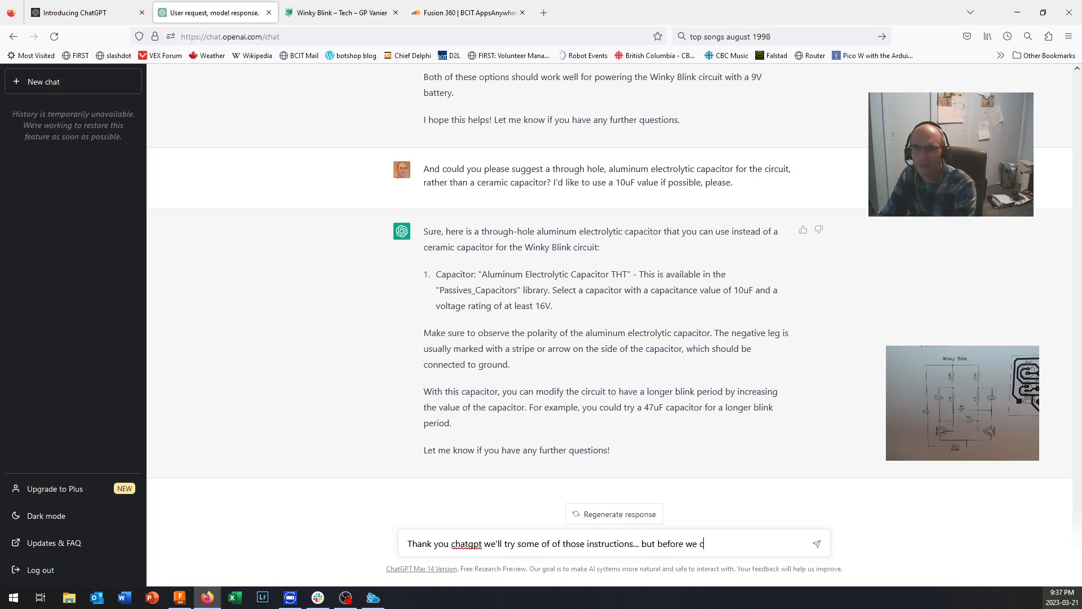
pyautogui.write('e do can you ma')
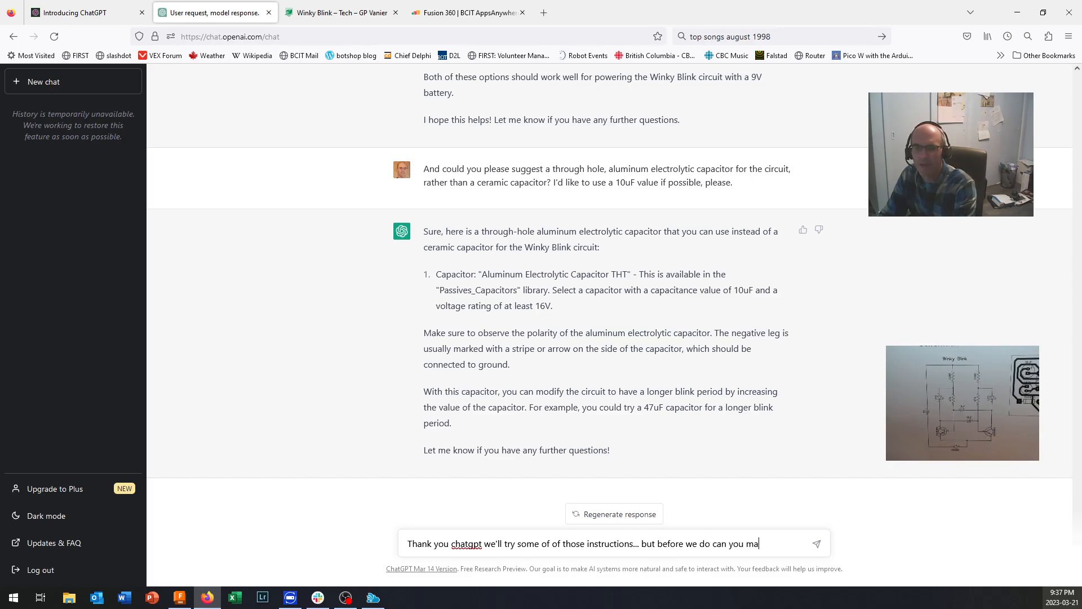
pyautogui.write('ke a humourous ')
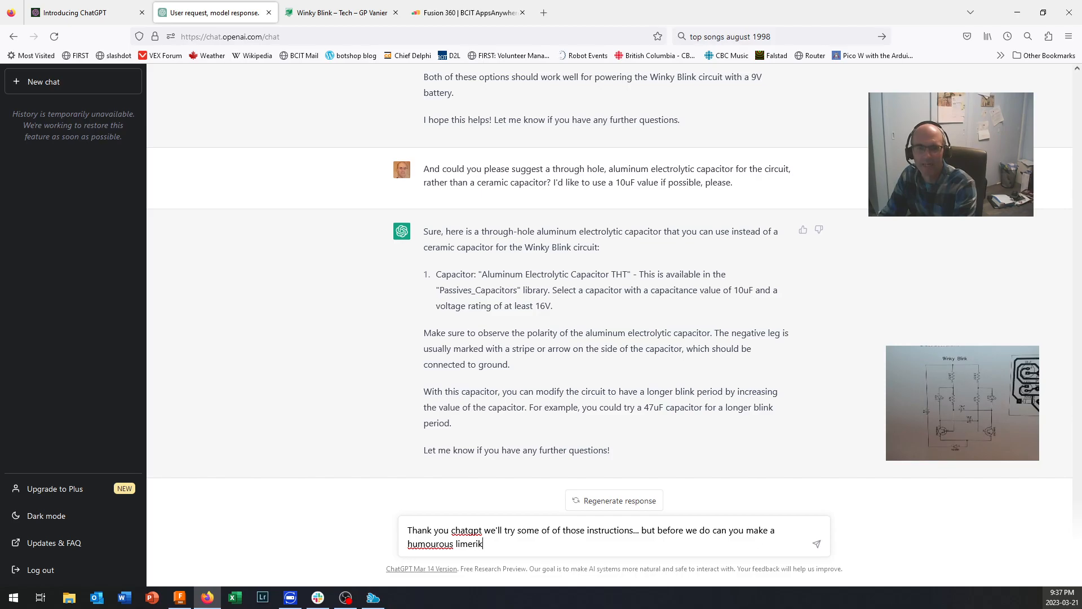
pyautogui.write('limerick')
pyautogui.press('BackSpace')
pyautogui.write('ck about the Winky Blink')
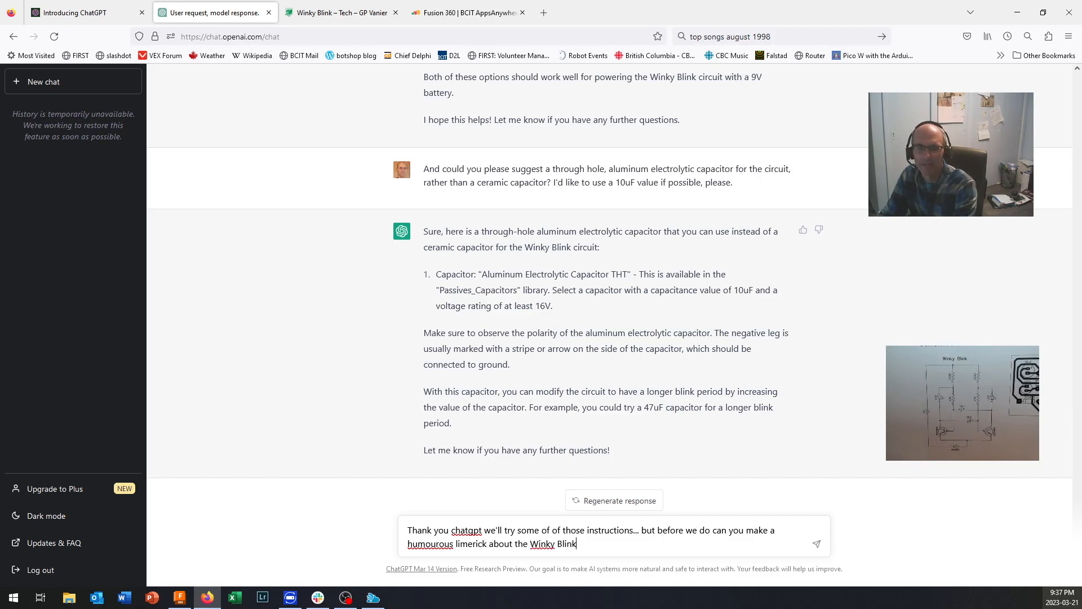
pyautogui.write(' Circuit?')
pyautogui.press('Return')
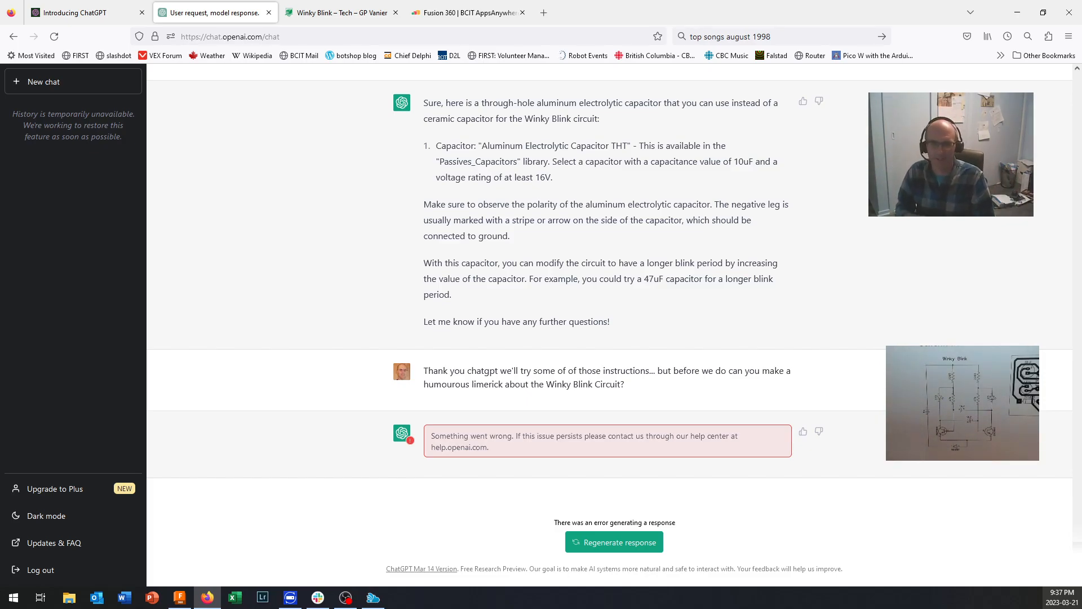
# Try twice to regenerate the response to the limerick request
pyautogui.click(620, 550)
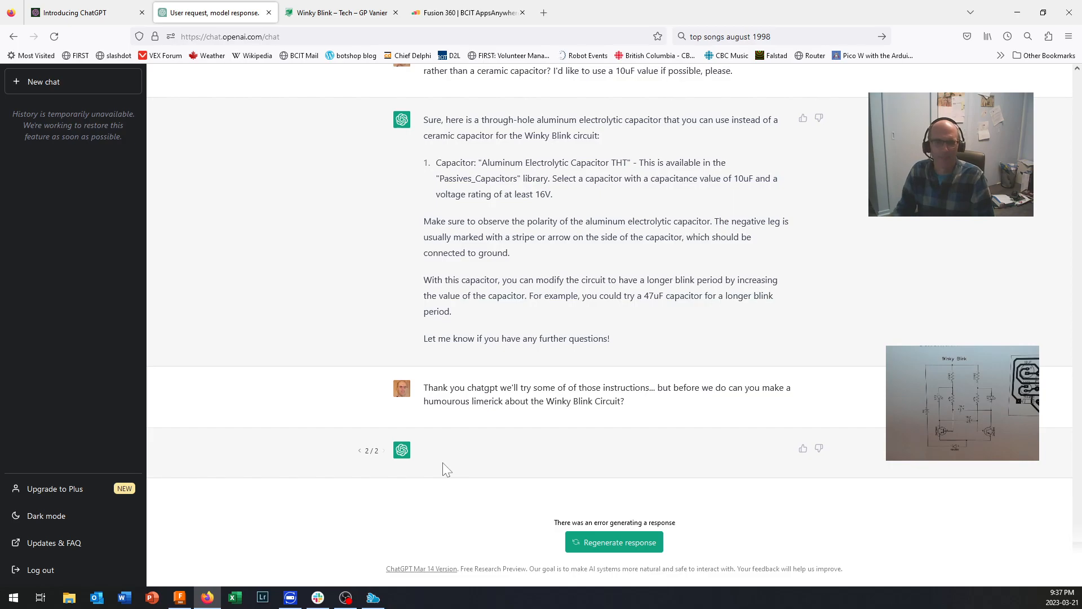
pyautogui.click(619, 545)
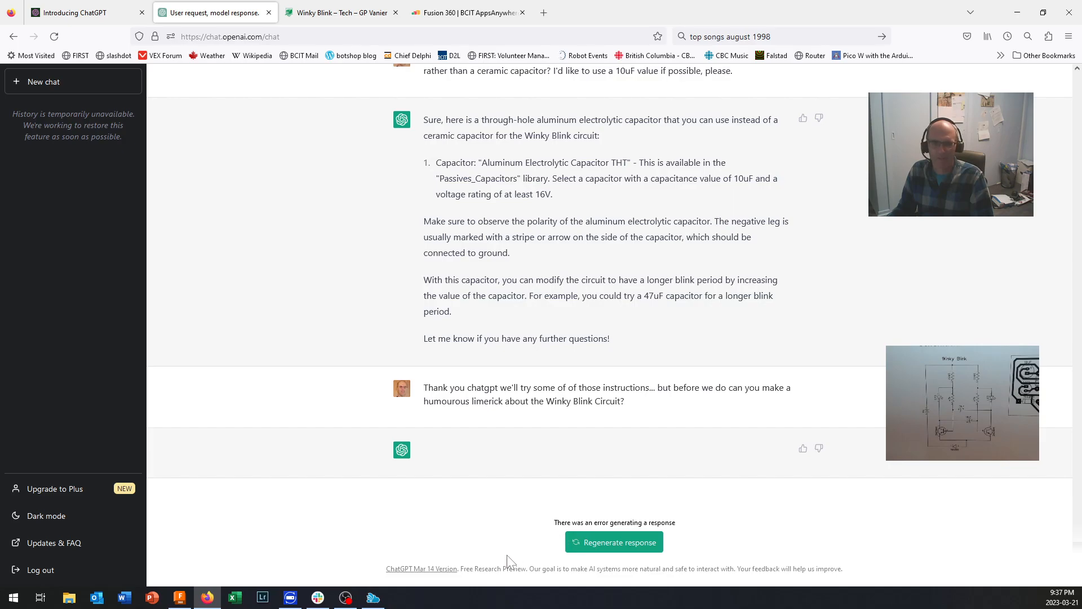
pyautogui.scroll(2, 536, 466)
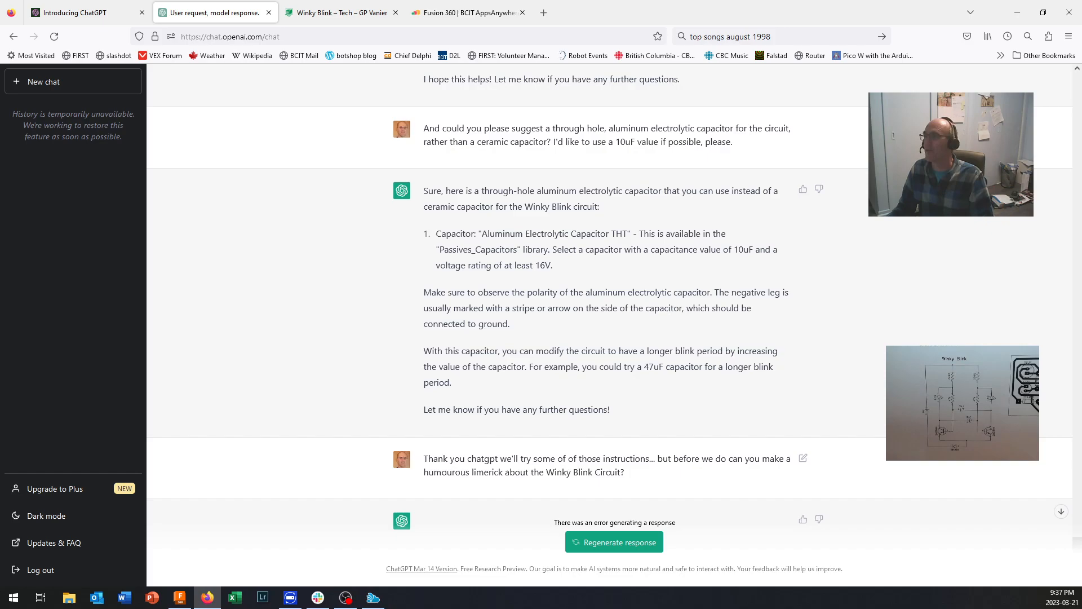
pyautogui.scroll(-2, 535, 465)
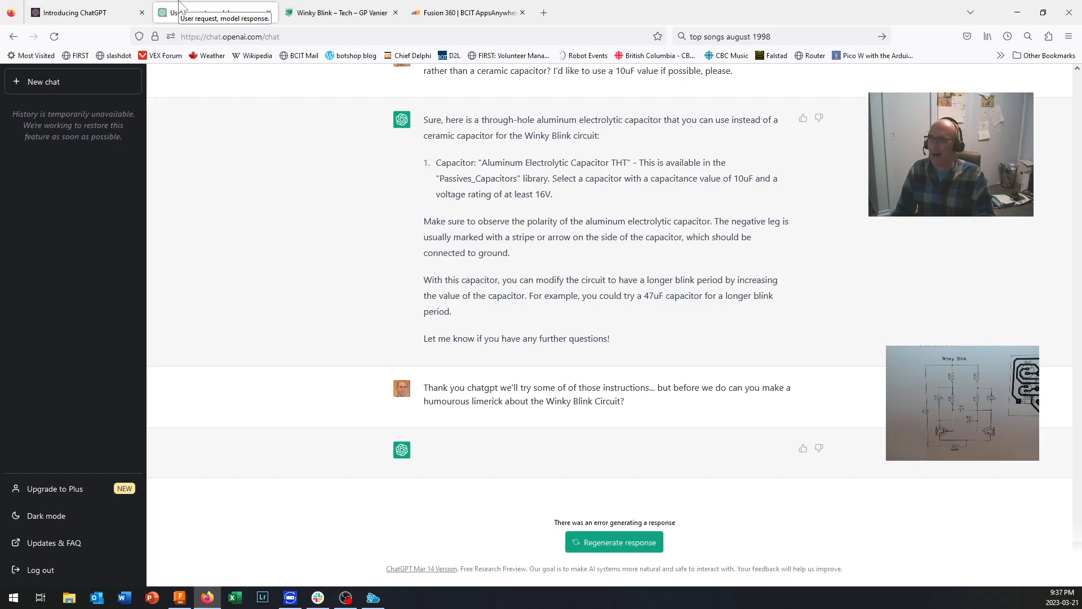
# Go back through the conversation to the numbered Fusion 360 steps for creating the Winky Blink schematic and PCB and reread them
pyautogui.scroll(15, 407, 148)
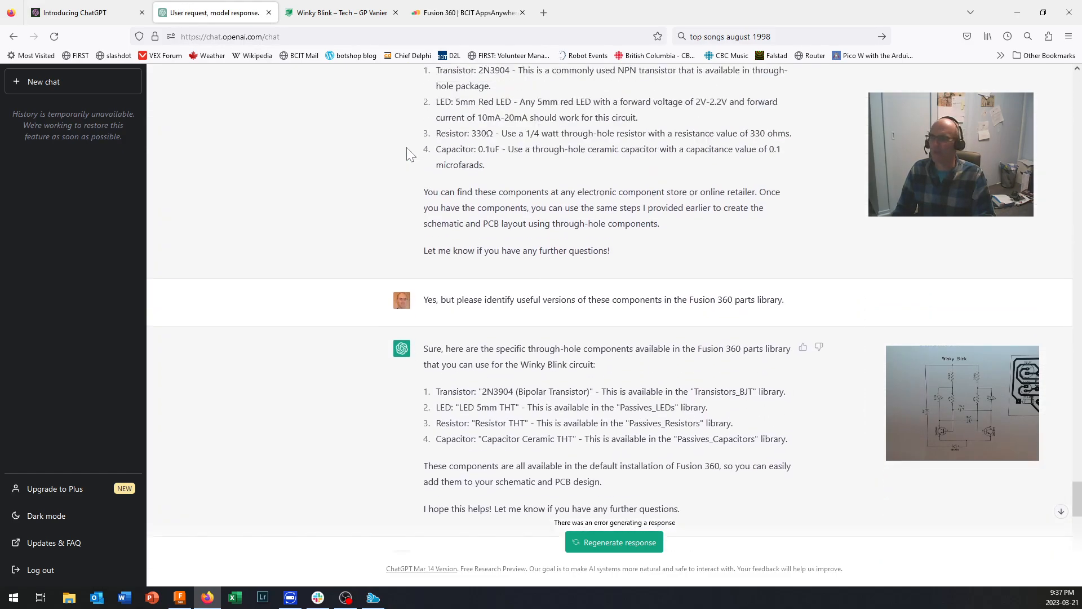
pyautogui.scroll(15, 407, 148)
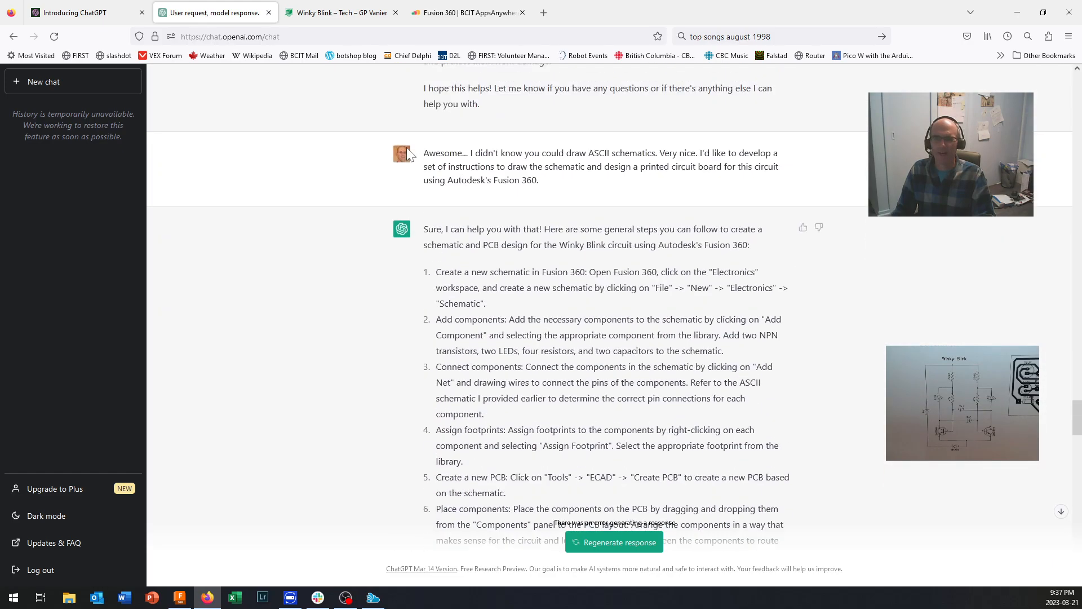
pyautogui.scroll(1, 407, 148)
pyautogui.scroll(-4, 407, 148)
pyautogui.scroll(12, 407, 147)
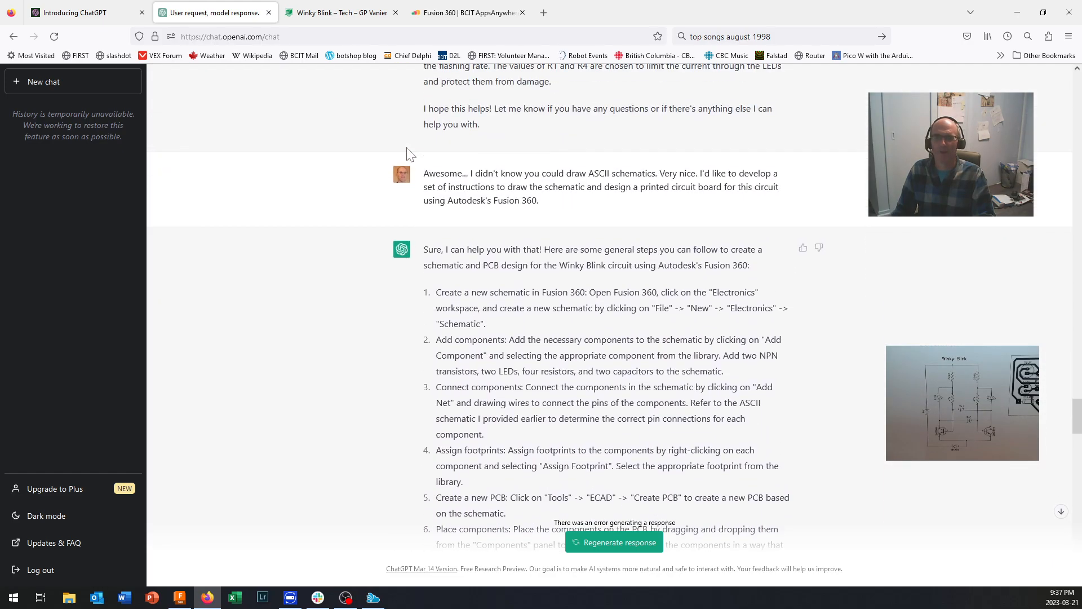
pyautogui.scroll(-10, 407, 151)
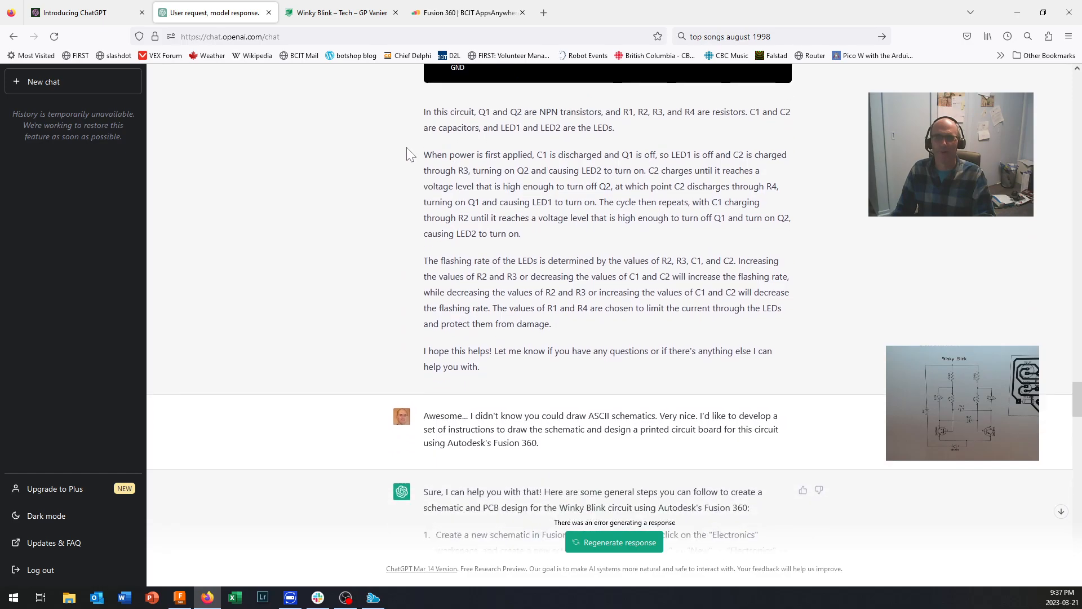
pyautogui.scroll(-4, 407, 152)
pyautogui.scroll(2, 407, 152)
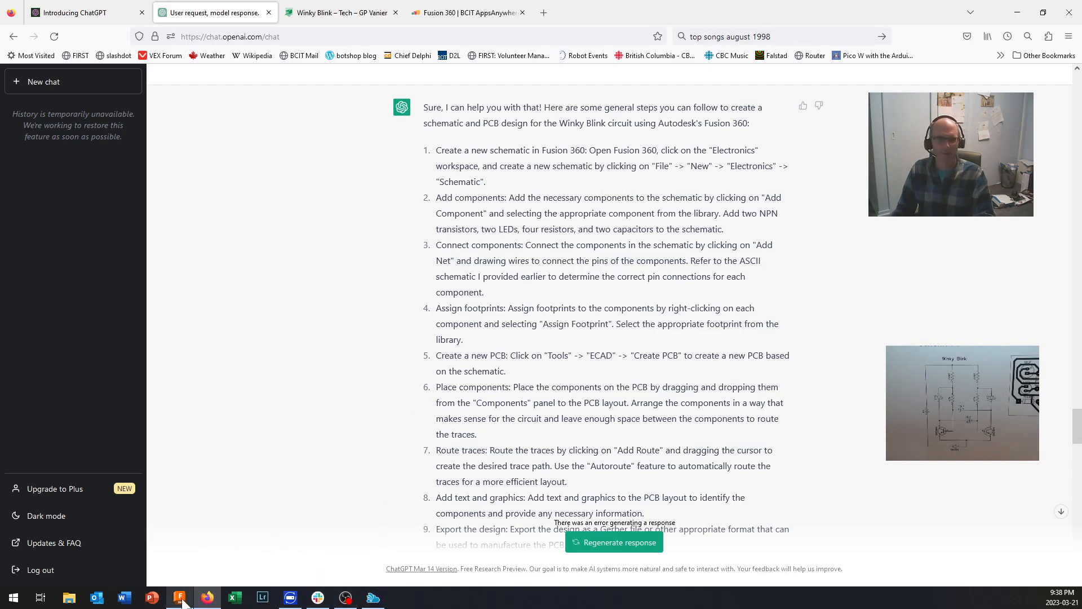
# Switch to Autodesk Fusion 360 and check the available workspaces and file commands for an electronics option
pyautogui.moveTo(181, 600)
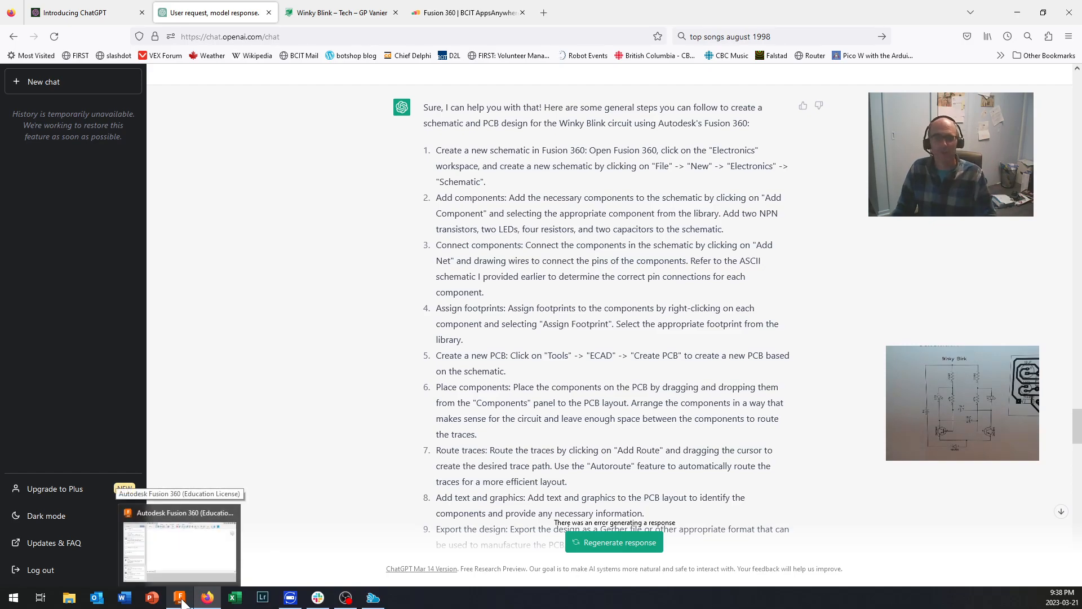
pyautogui.click(181, 598)
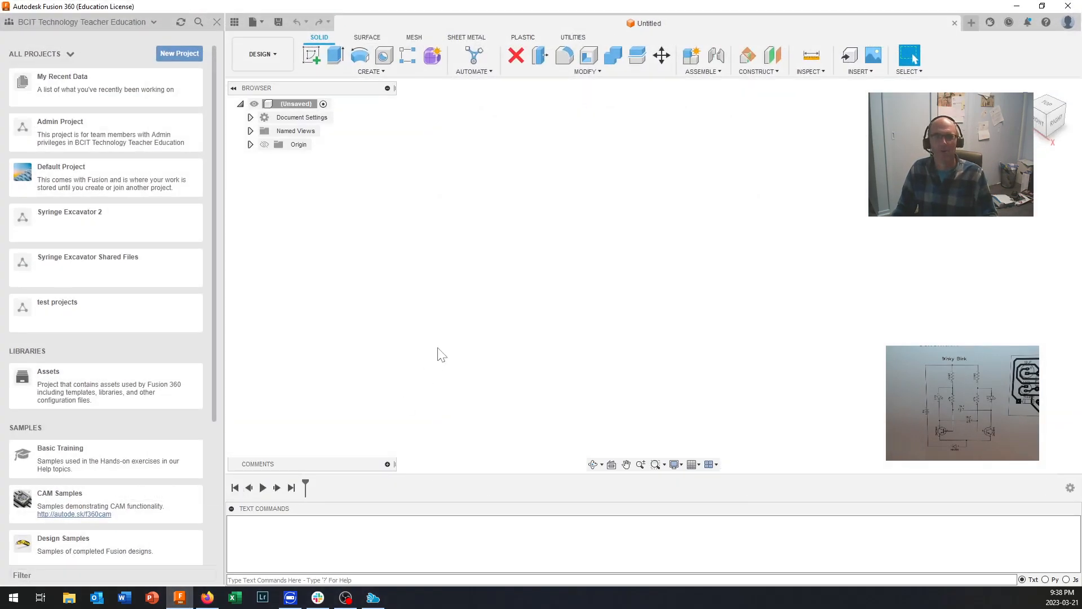
pyautogui.click(271, 56)
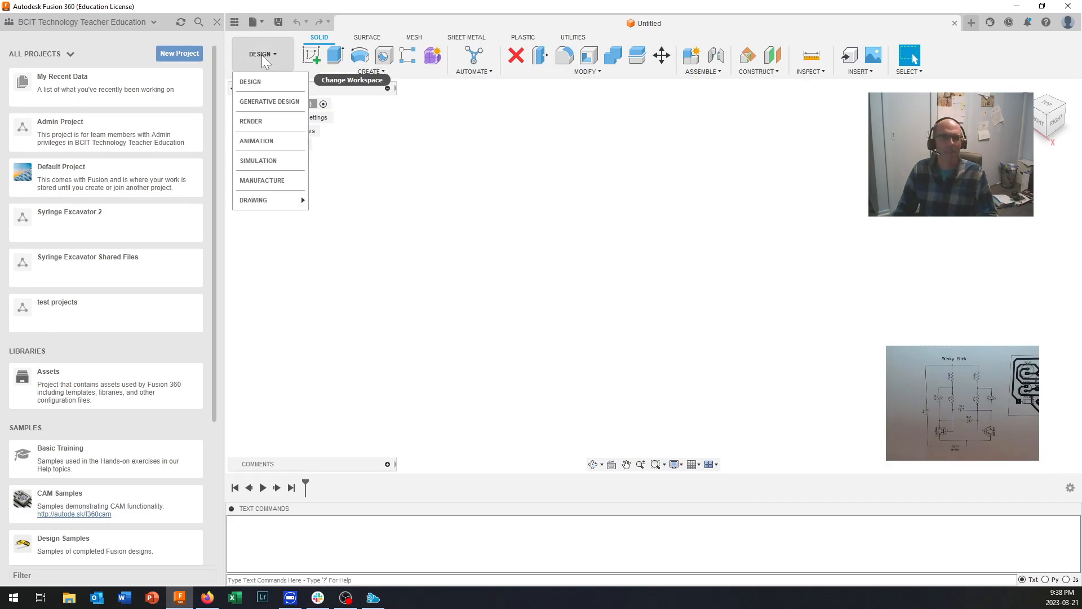
pyautogui.click(255, 25)
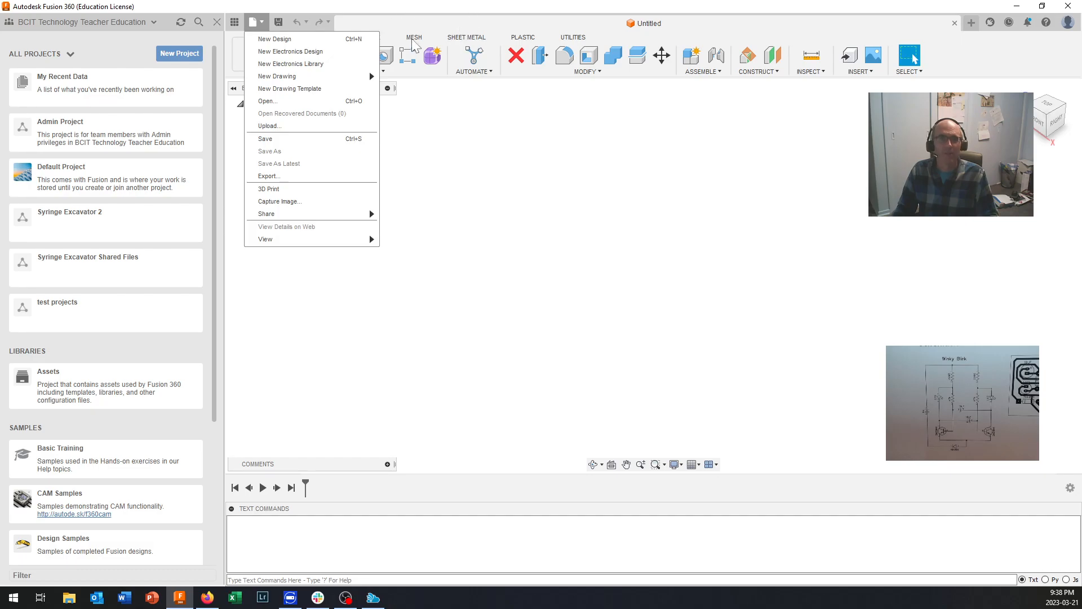
pyautogui.click(448, 146)
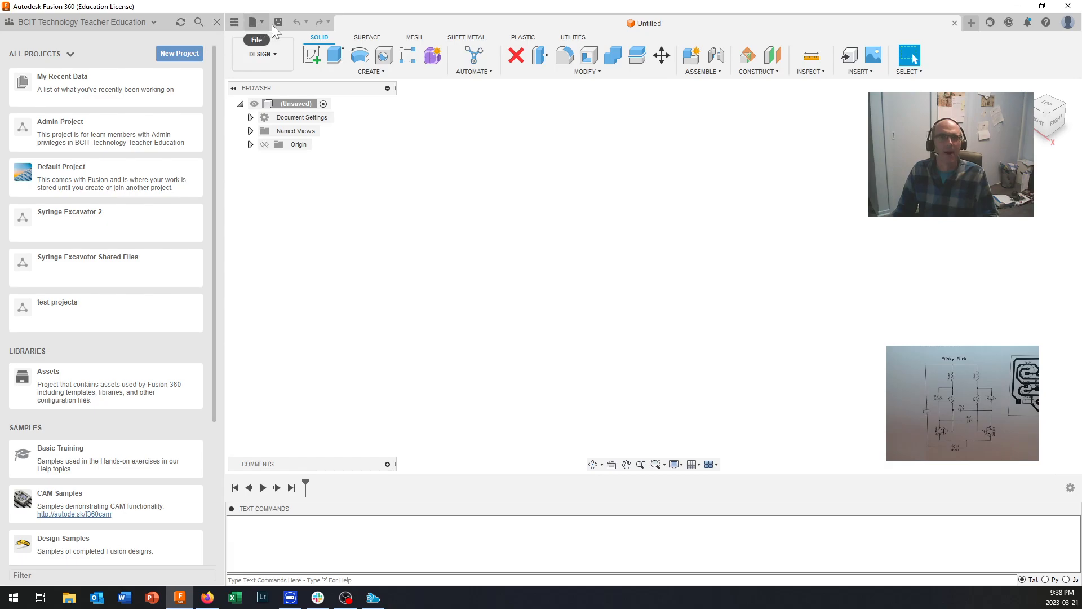
pyautogui.click(263, 60)
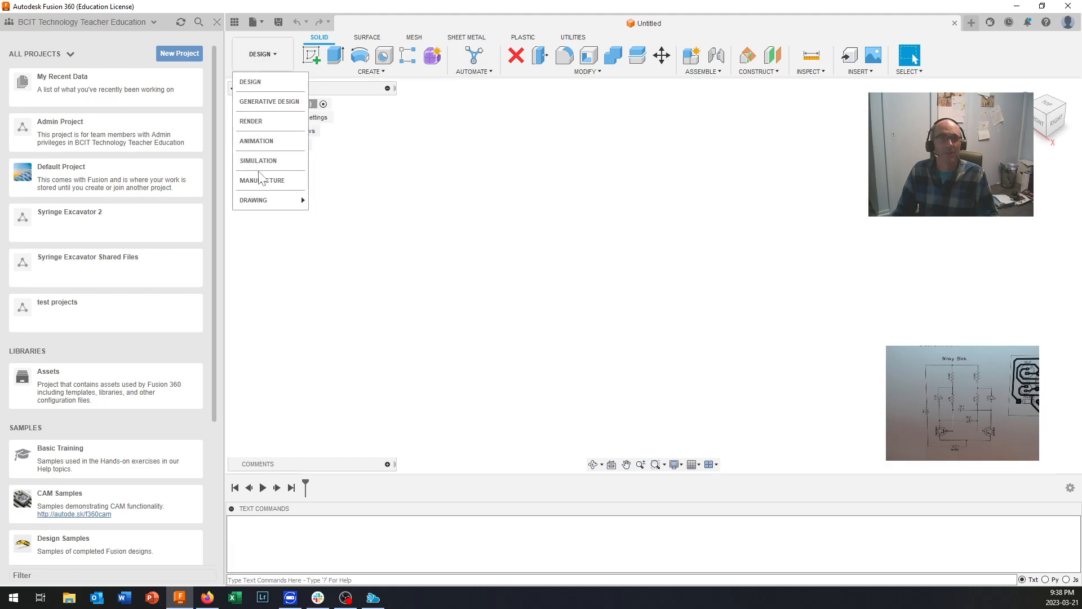
pyautogui.moveTo(259, 206)
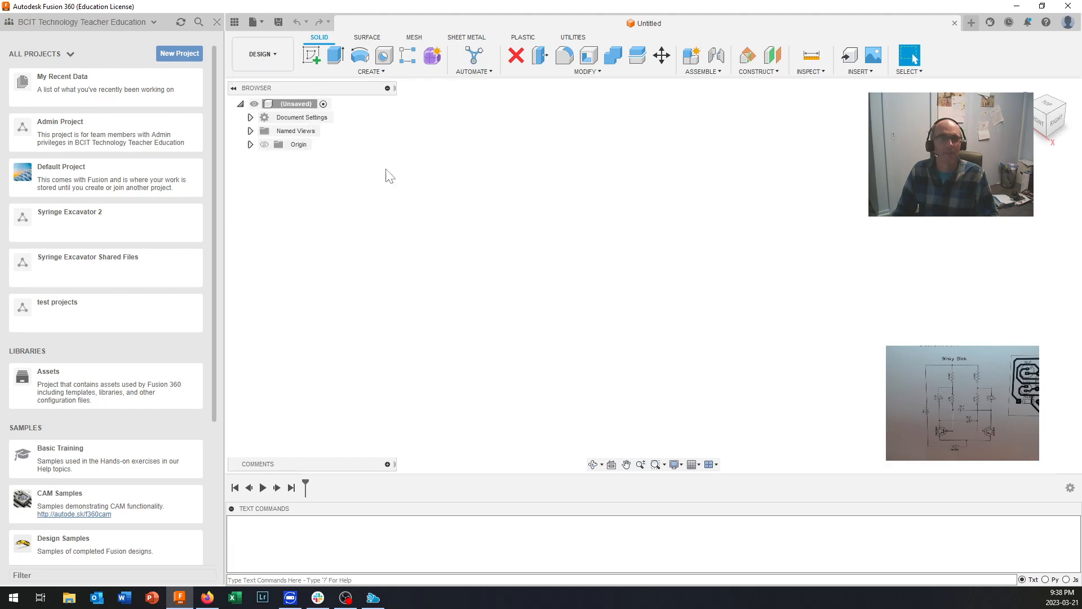
pyautogui.click(262, 21)
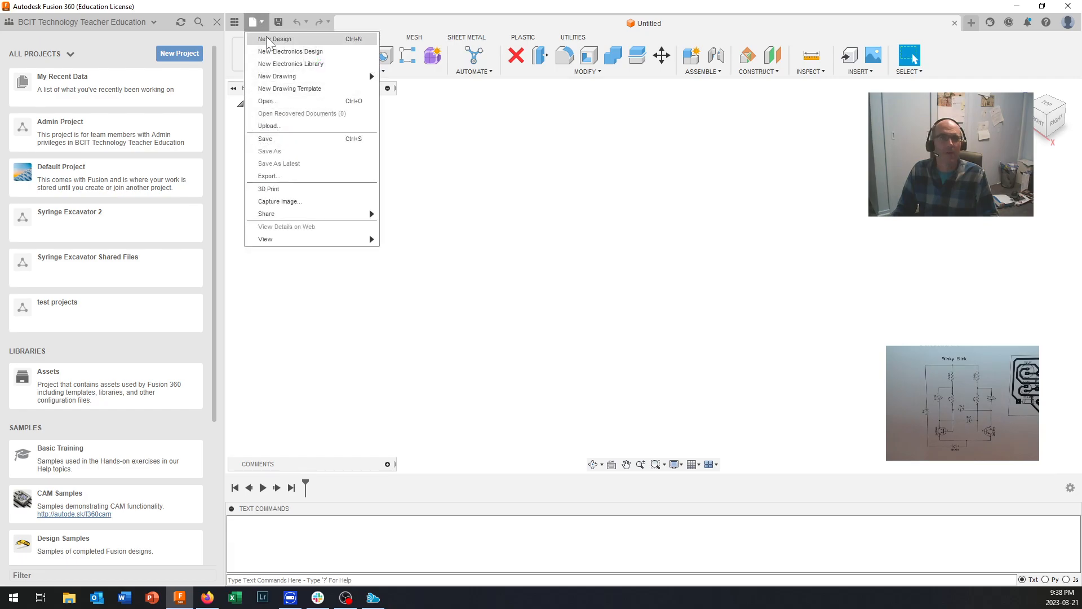
pyautogui.click(266, 38)
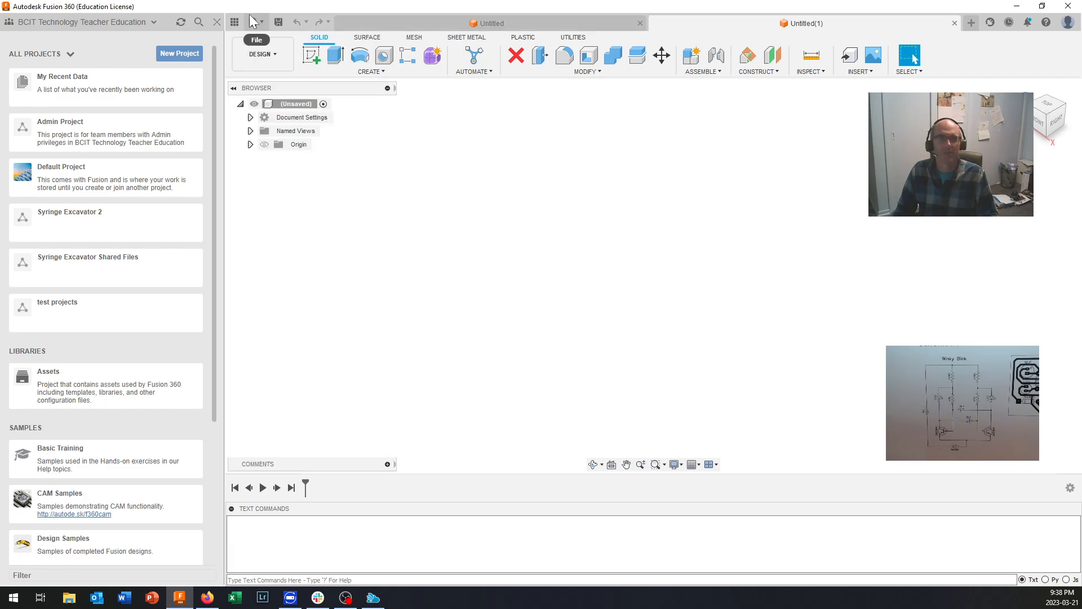
pyautogui.click(955, 23)
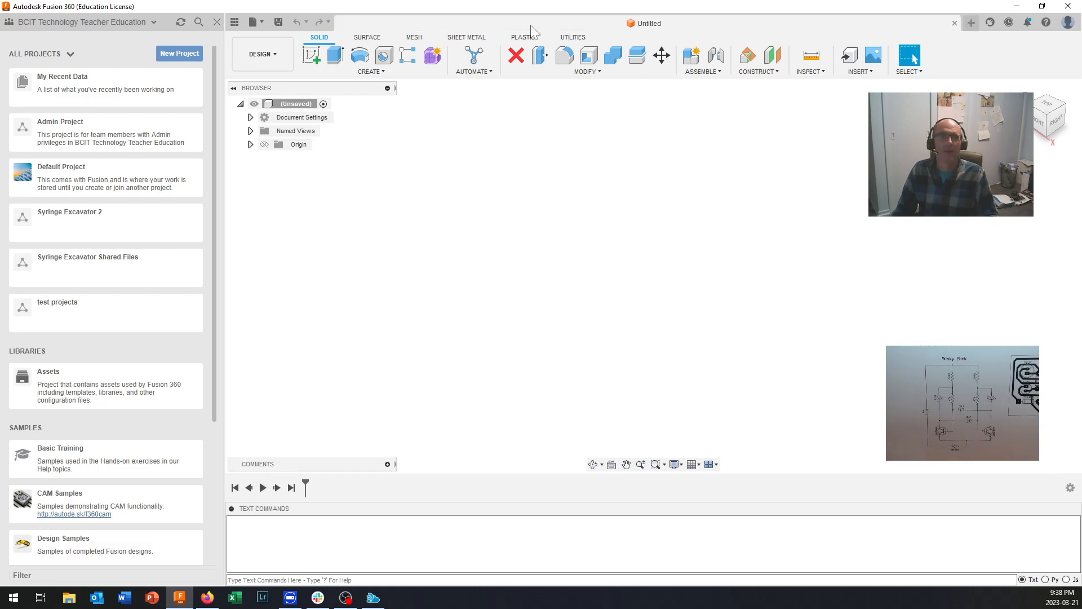
# Create a new electronics design and add a new schematic to it
pyautogui.click(261, 20)
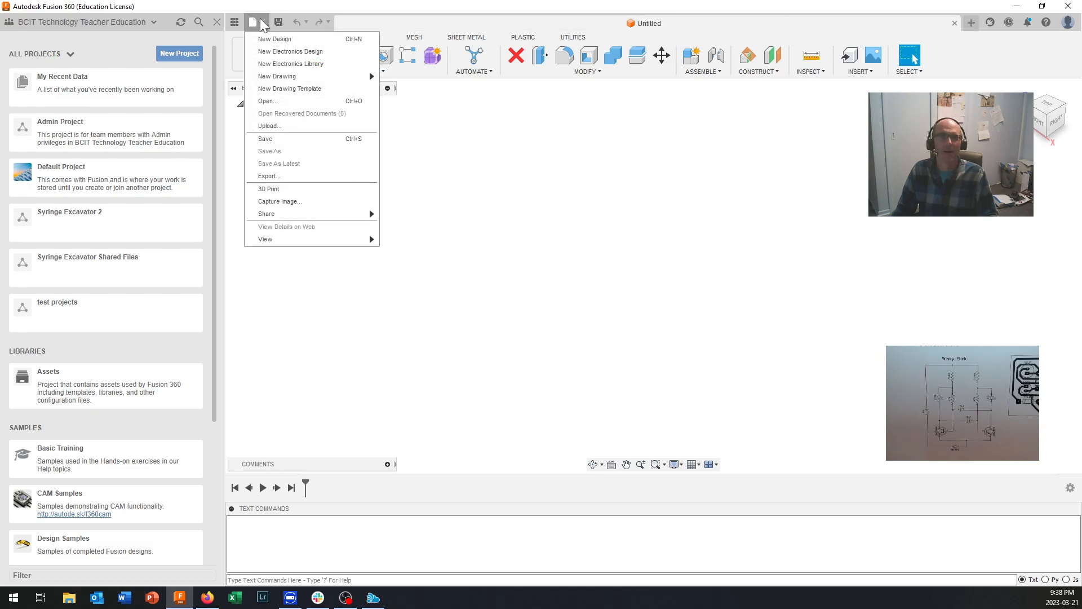
pyautogui.click(275, 51)
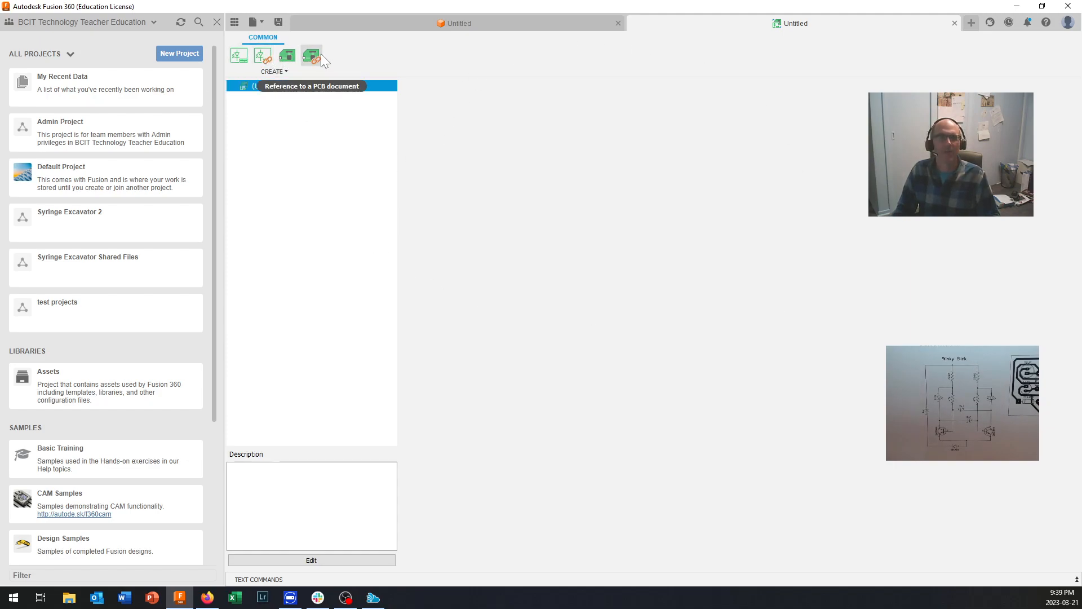
pyautogui.click(241, 59)
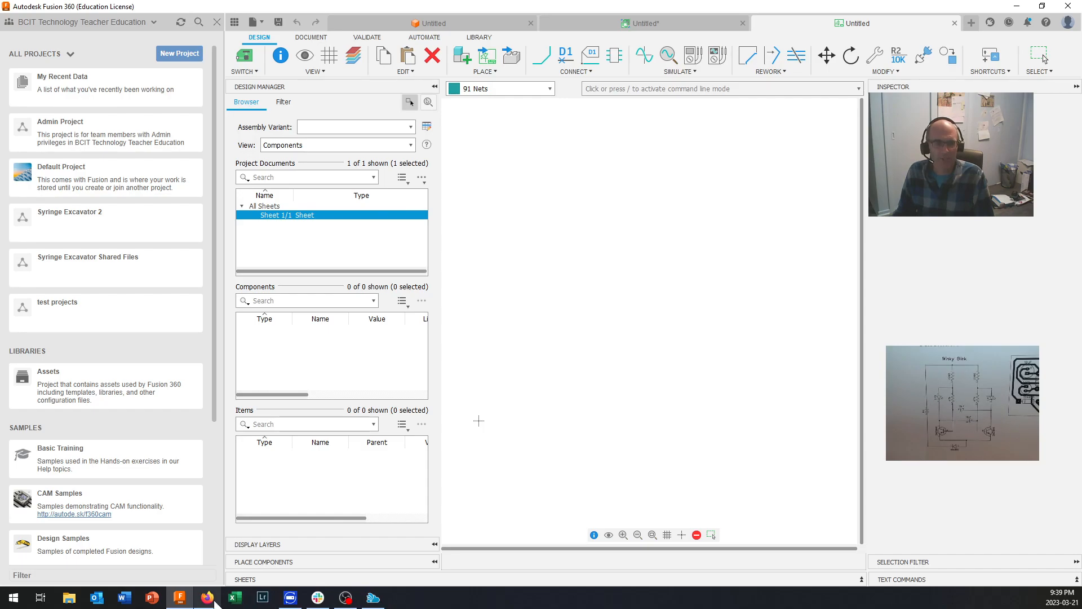
# Switch to the ChatGPT conversation and reread the schematic steps, the suggested libraries and the through-hole parts recommended for the Winky Blink circuit
pyautogui.moveTo(214, 600)
pyautogui.click(220, 566)
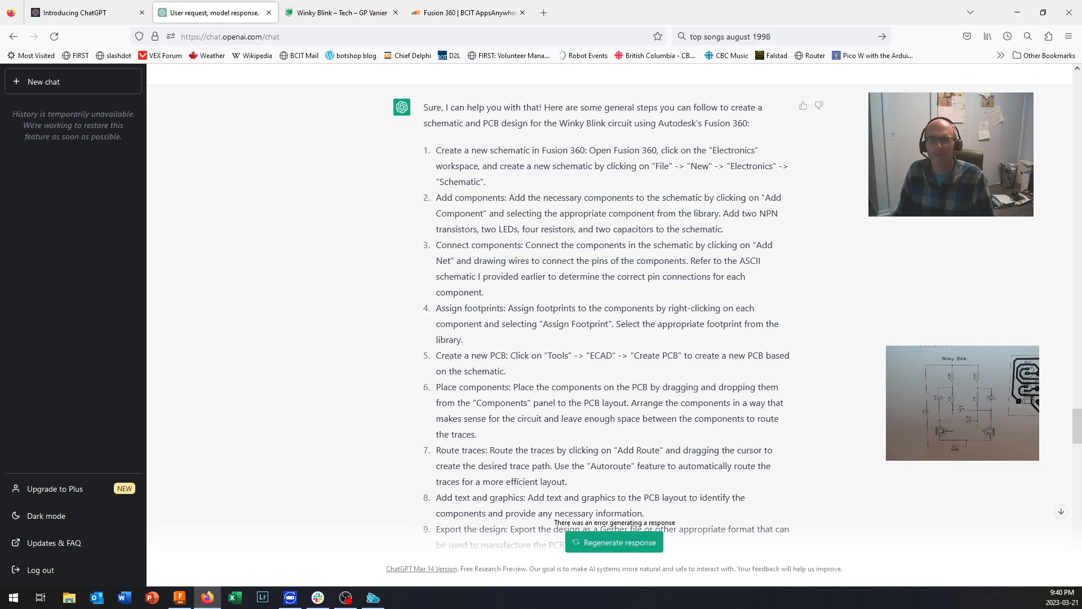
pyautogui.scroll(-2, 567, 224)
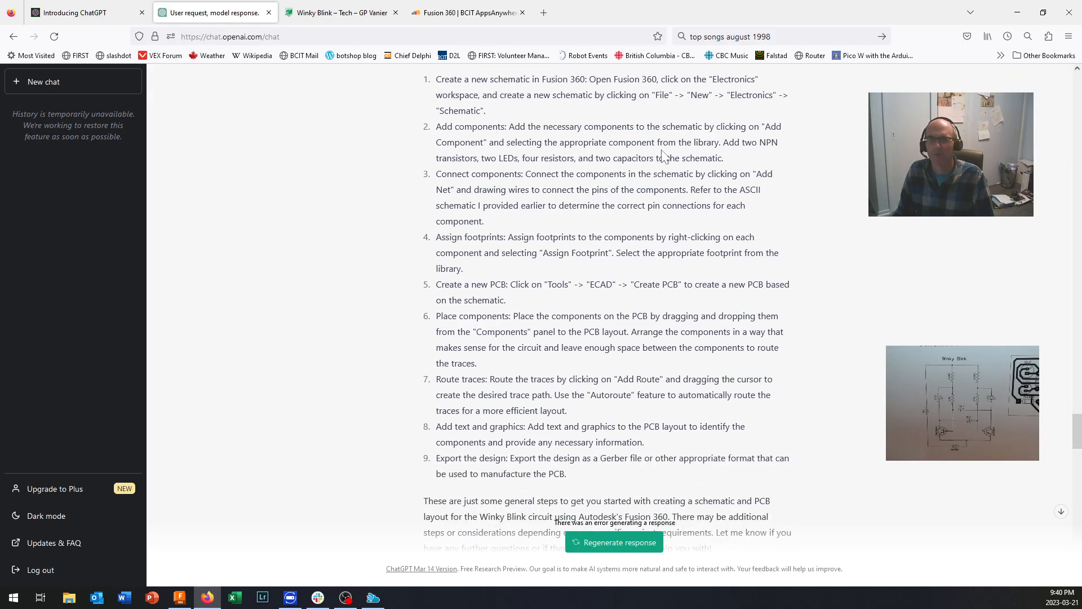
pyautogui.scroll(-10, 538, 201)
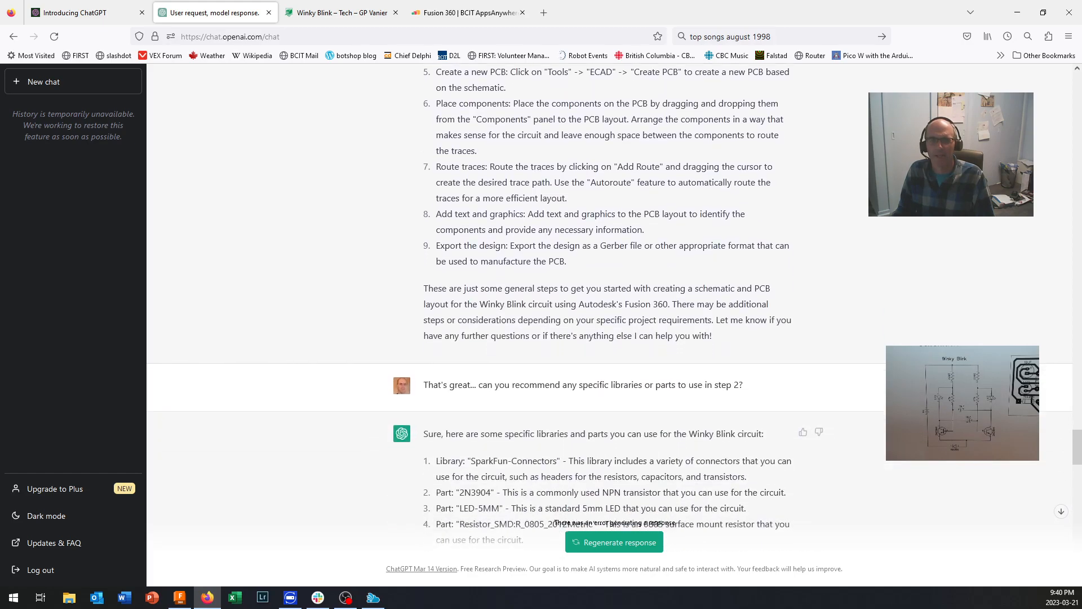
pyautogui.scroll(-2, 538, 200)
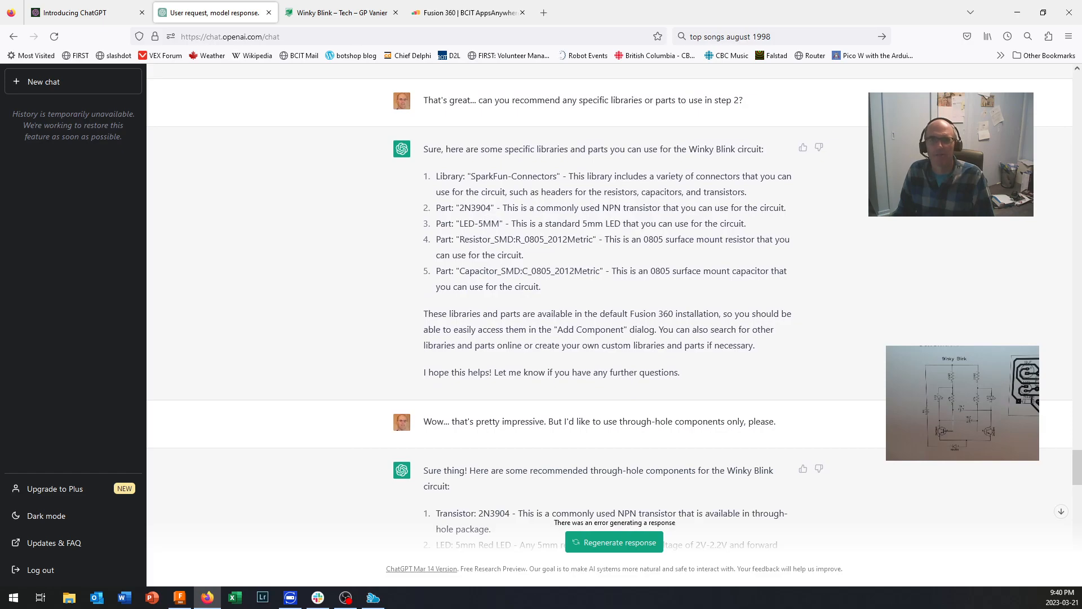
pyautogui.scroll(-7, 500, 207)
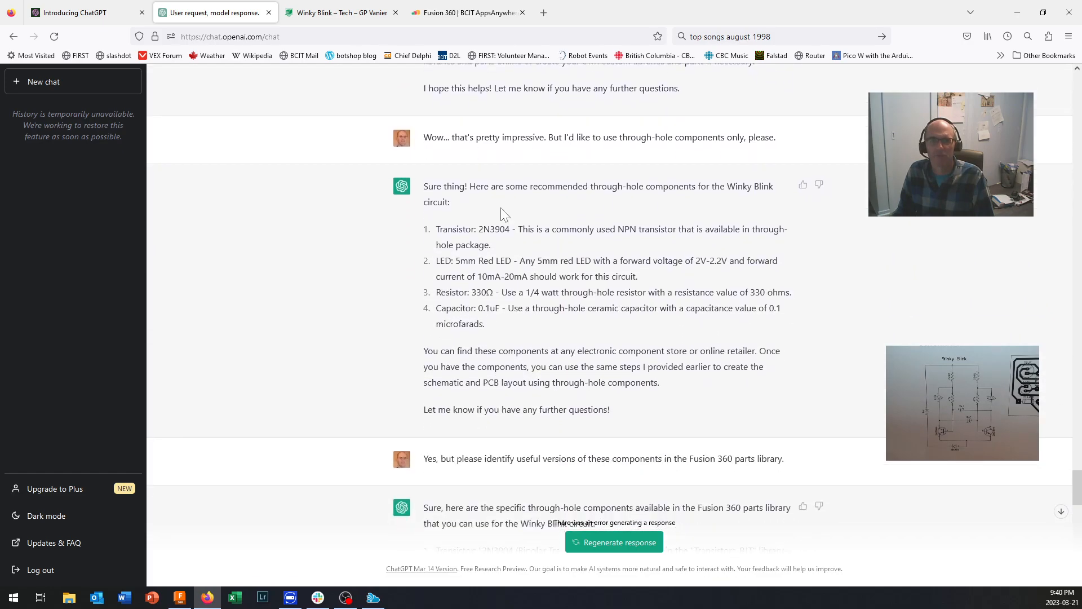
pyautogui.scroll(-5, 556, 239)
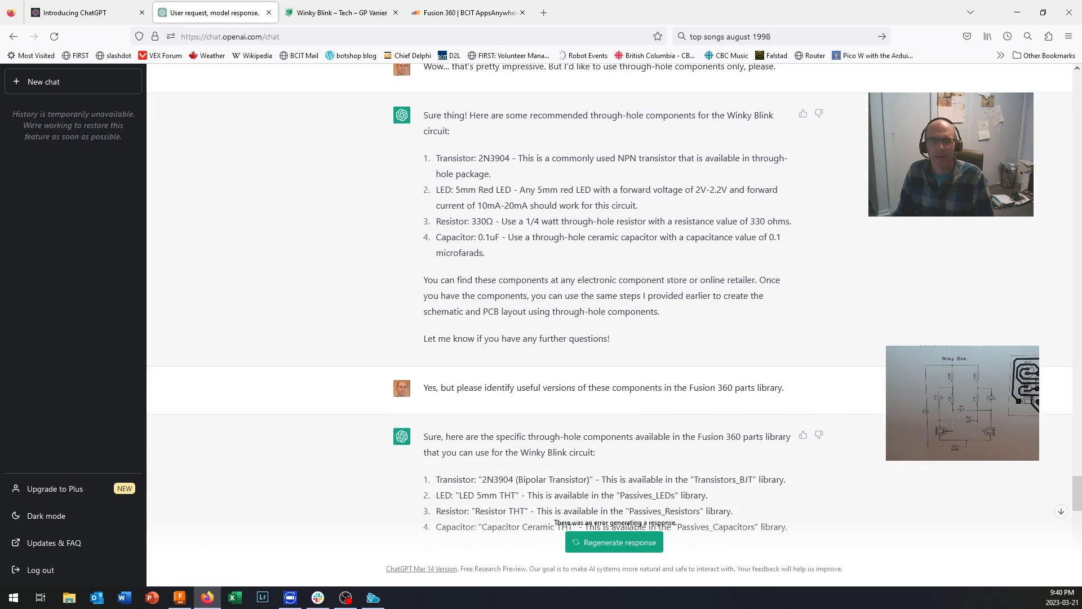
pyautogui.scroll(-2, 557, 239)
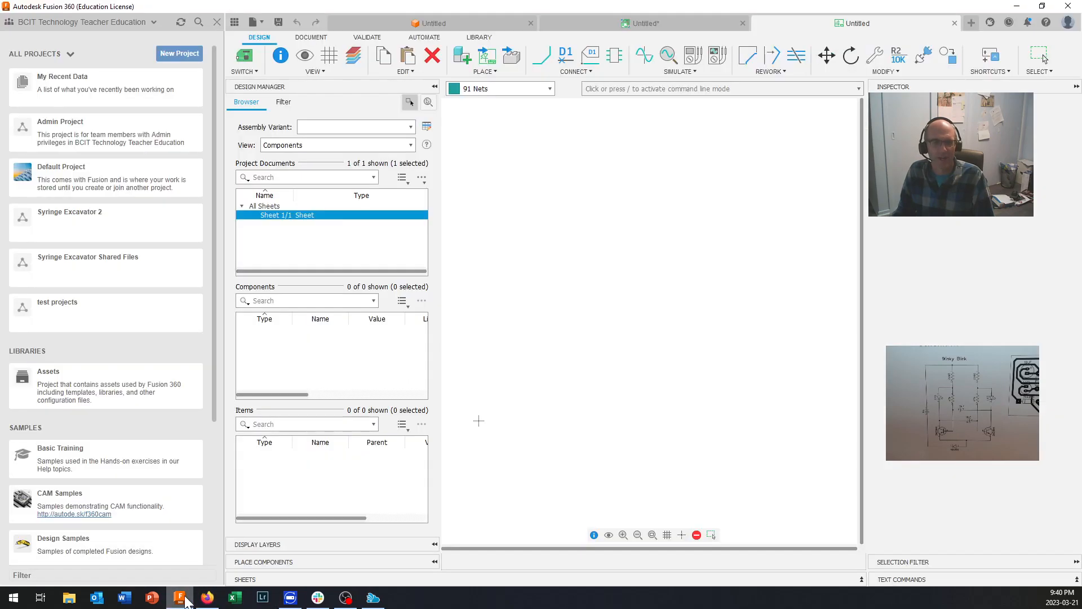
# Switch back to Fusion 360 and start the Place Component command for the schematic
pyautogui.click(181, 597)
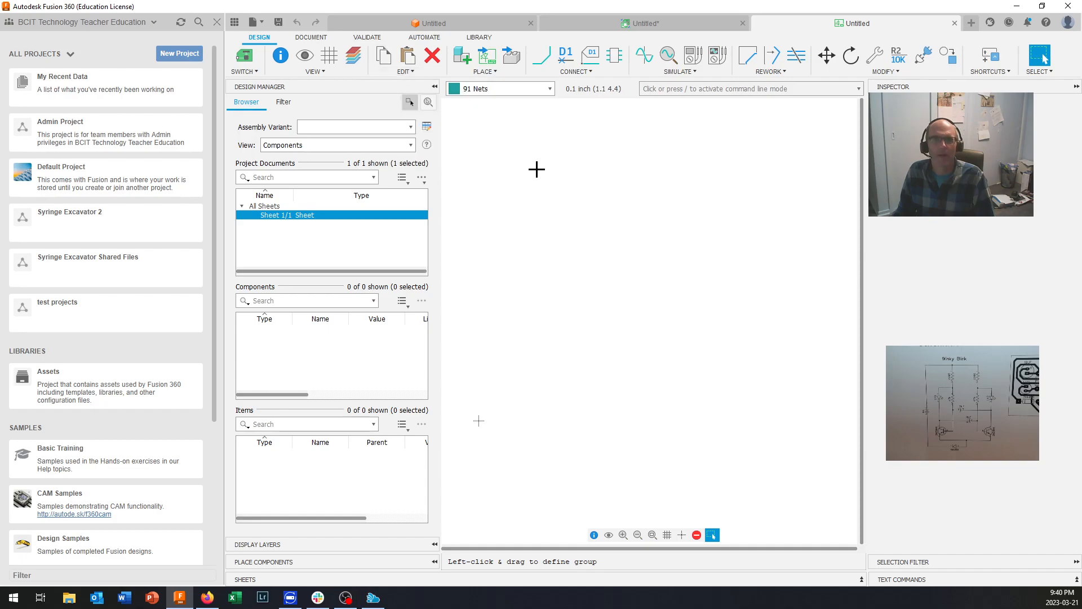
pyautogui.click(485, 72)
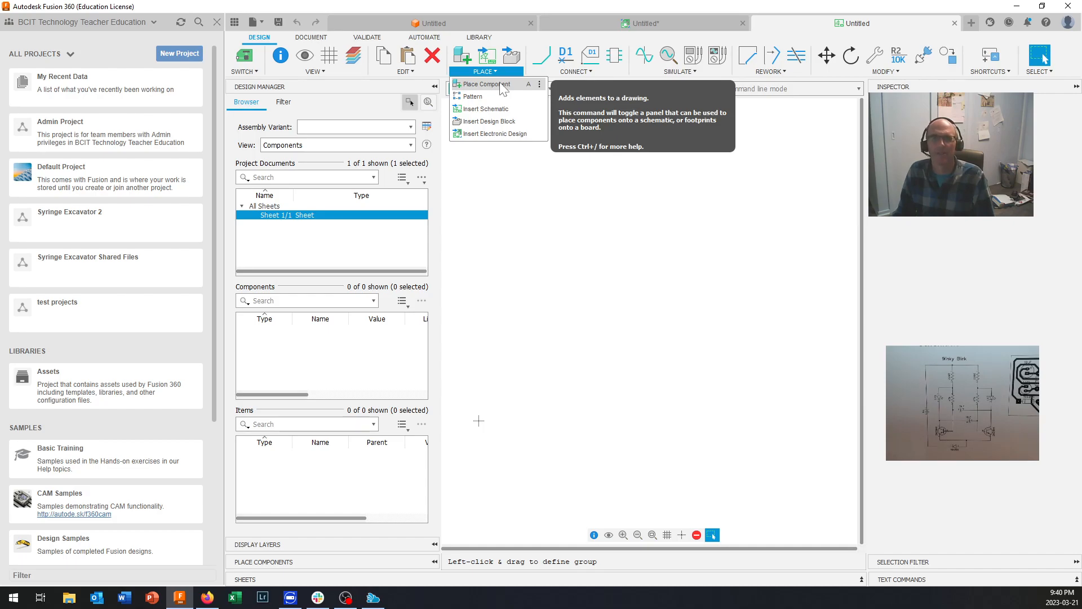
pyautogui.click(485, 84)
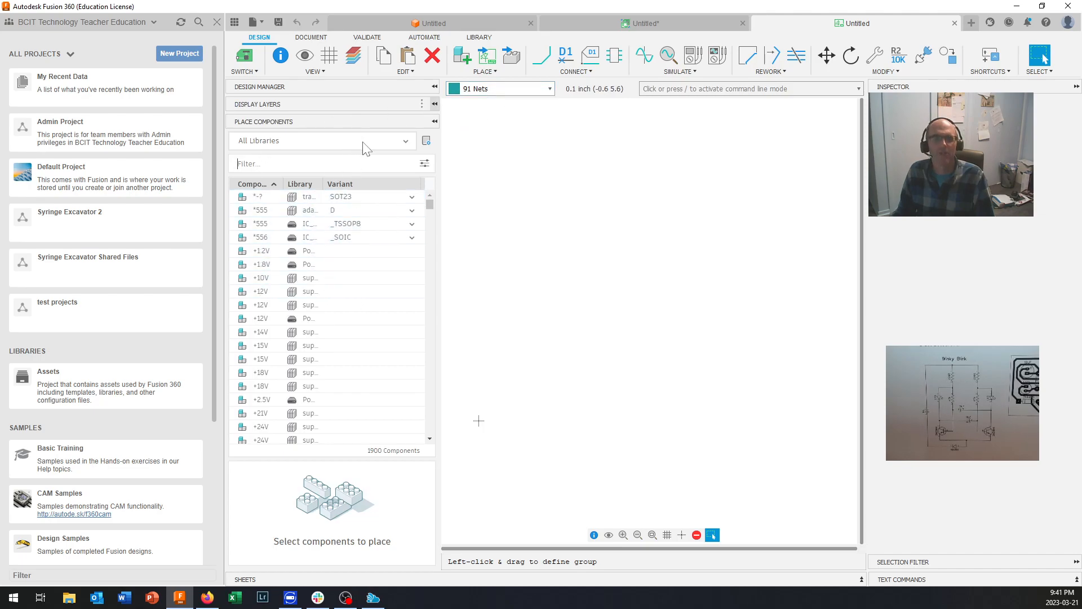
# Browse the available libraries, limit the parts to the Transistor library and check the package variants offered for the PNP component
pyautogui.click(405, 142)
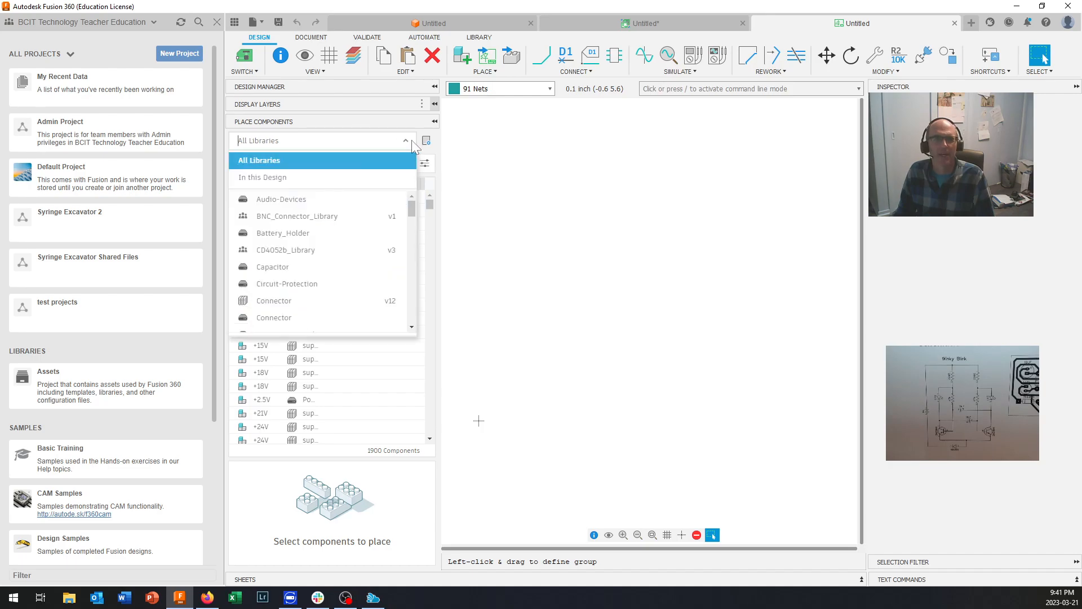
pyautogui.scroll(-1, 337, 229)
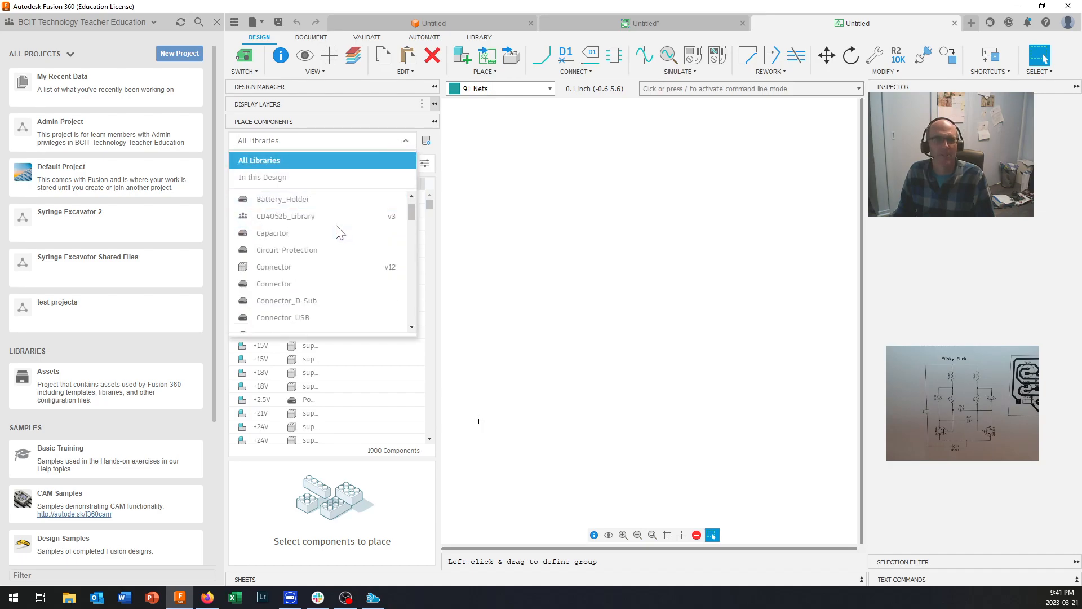
pyautogui.scroll(-5, 337, 229)
pyautogui.scroll(-5, 339, 231)
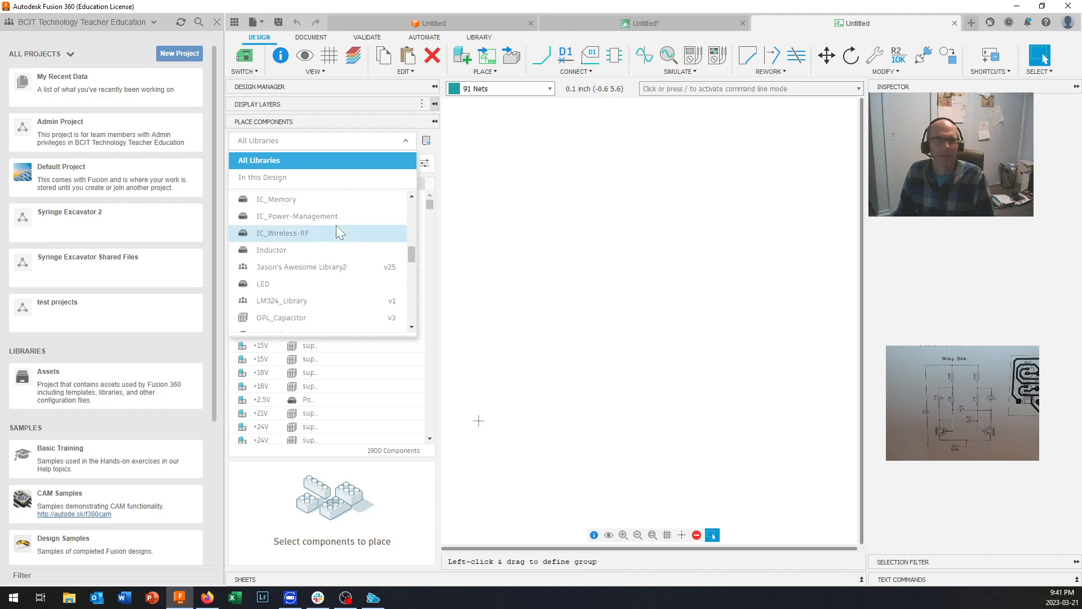
pyautogui.scroll(-2, 336, 231)
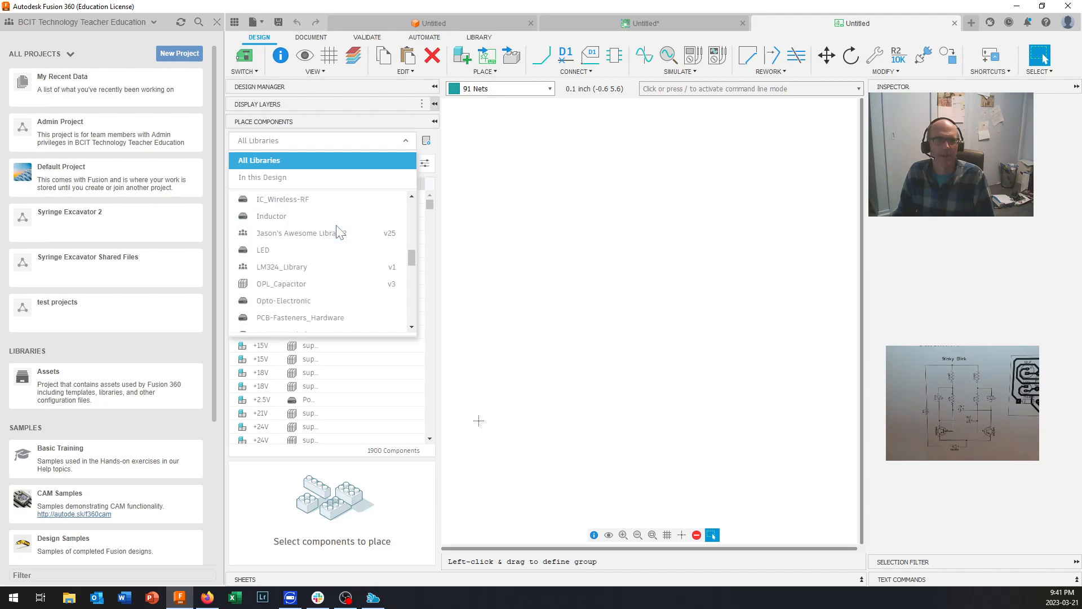
pyautogui.scroll(-4, 328, 243)
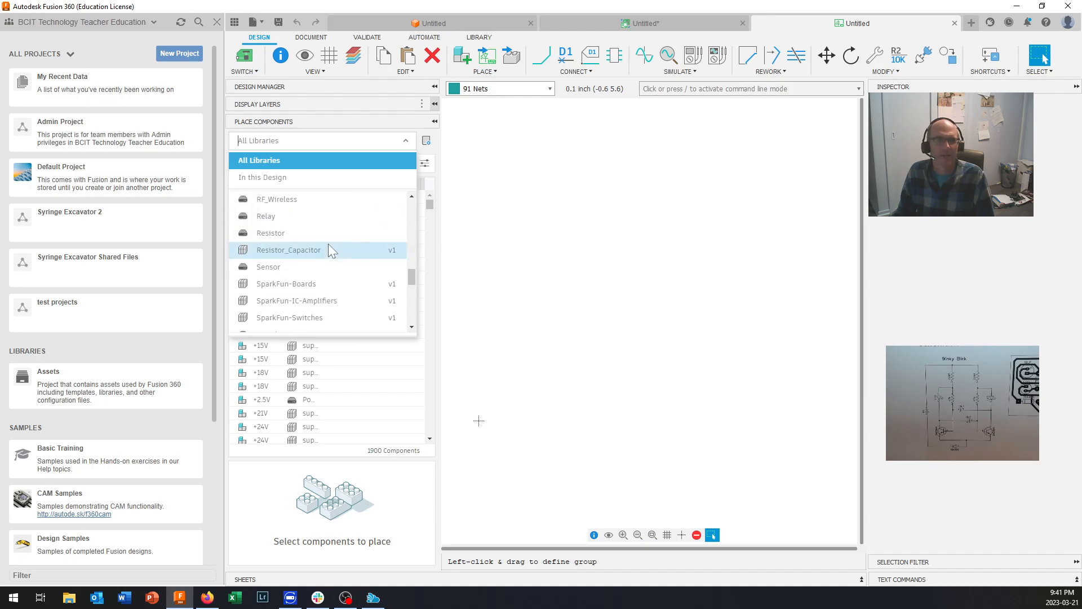
pyautogui.scroll(-1, 329, 245)
pyautogui.scroll(-2, 332, 251)
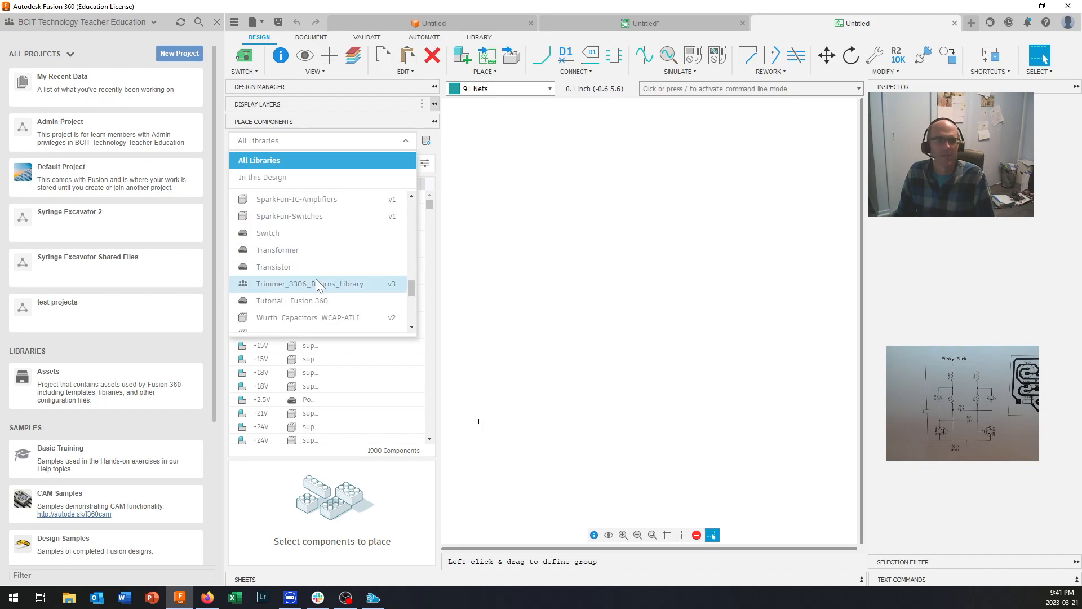
pyautogui.click(316, 267)
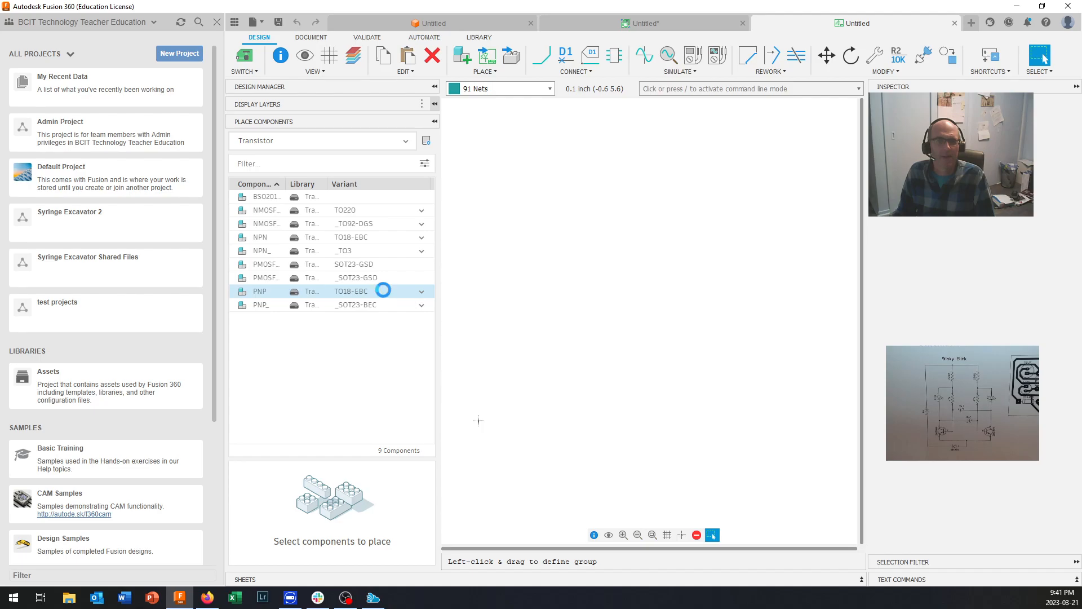
pyautogui.click(383, 289)
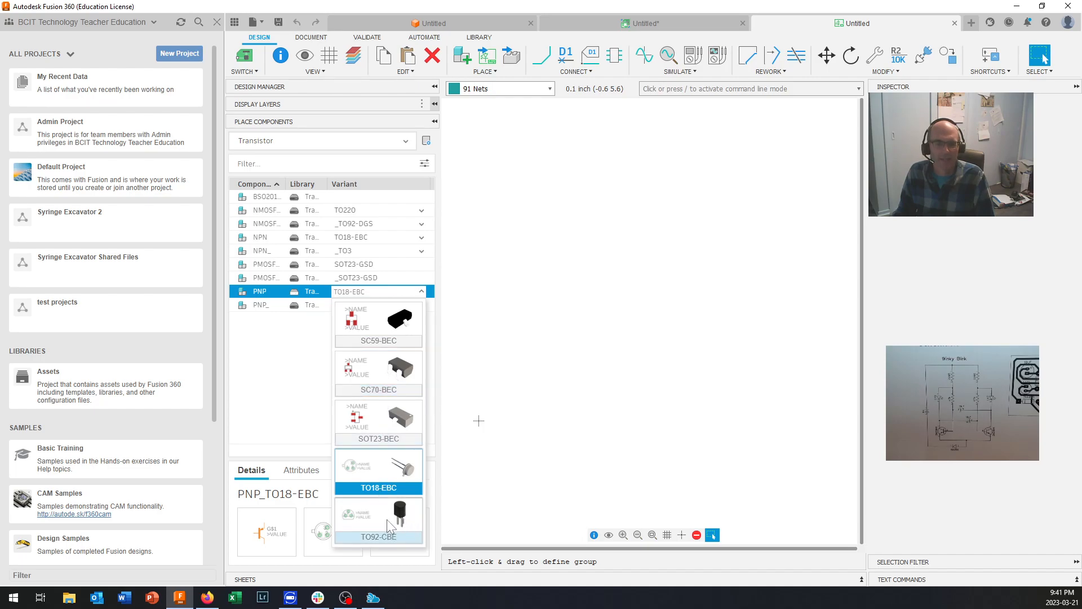
pyautogui.click(268, 369)
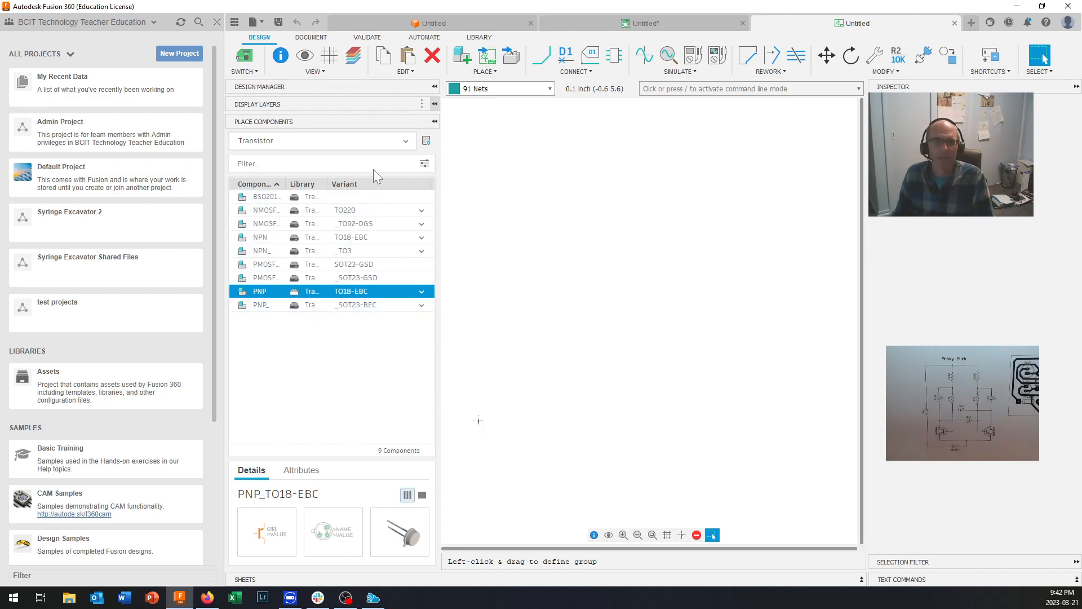
# Change the component library to transistor-pnp and widen the Component column so the full part names fit
pyautogui.click(406, 141)
pyautogui.scroll(-1, 320, 257)
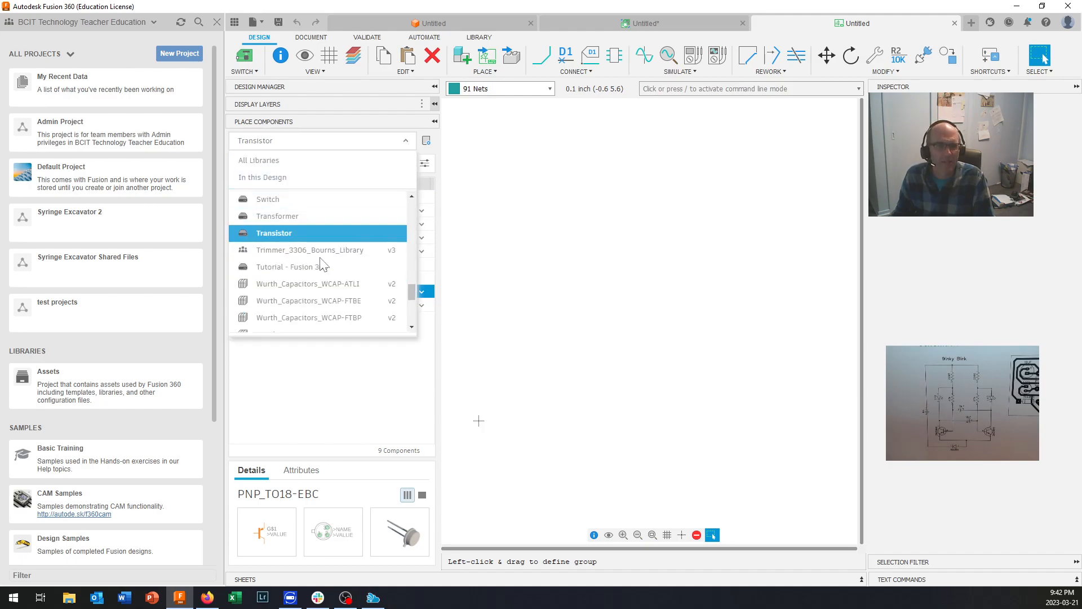
pyautogui.scroll(-8, 320, 265)
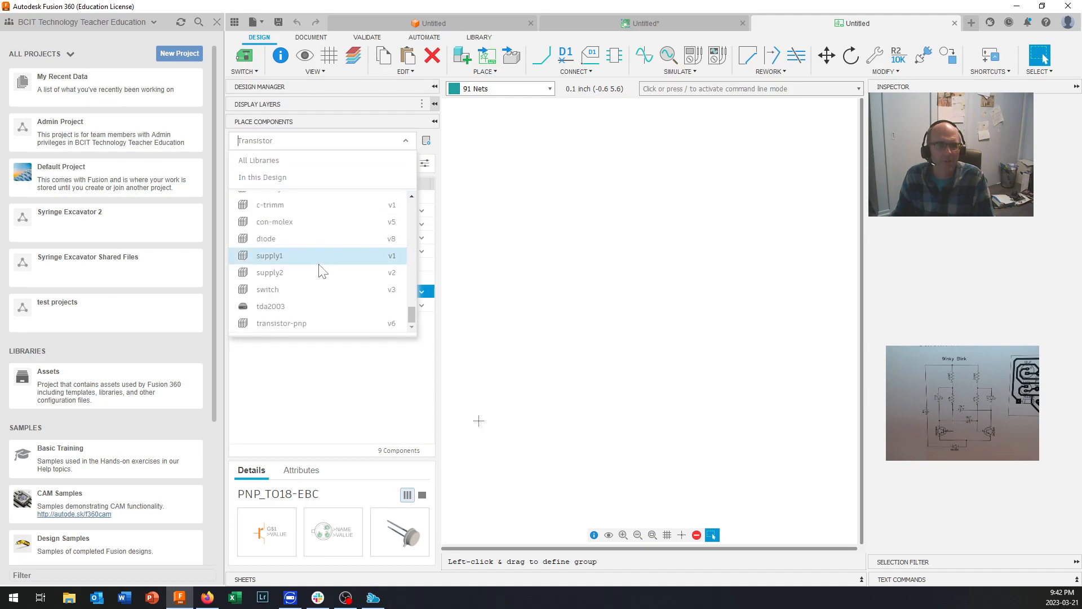
pyautogui.click(306, 326)
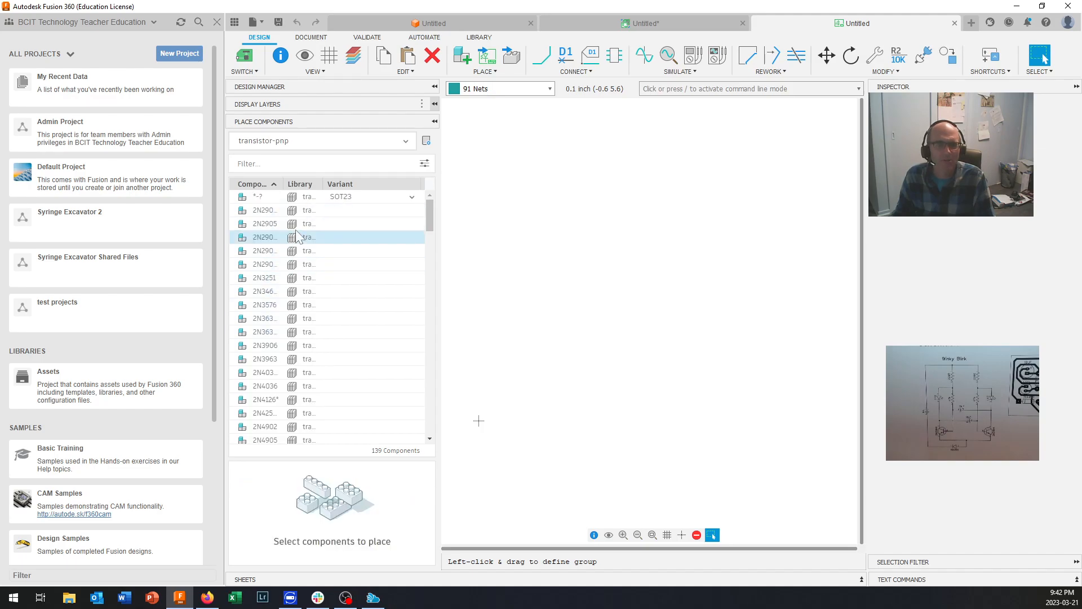
pyautogui.click(286, 185)
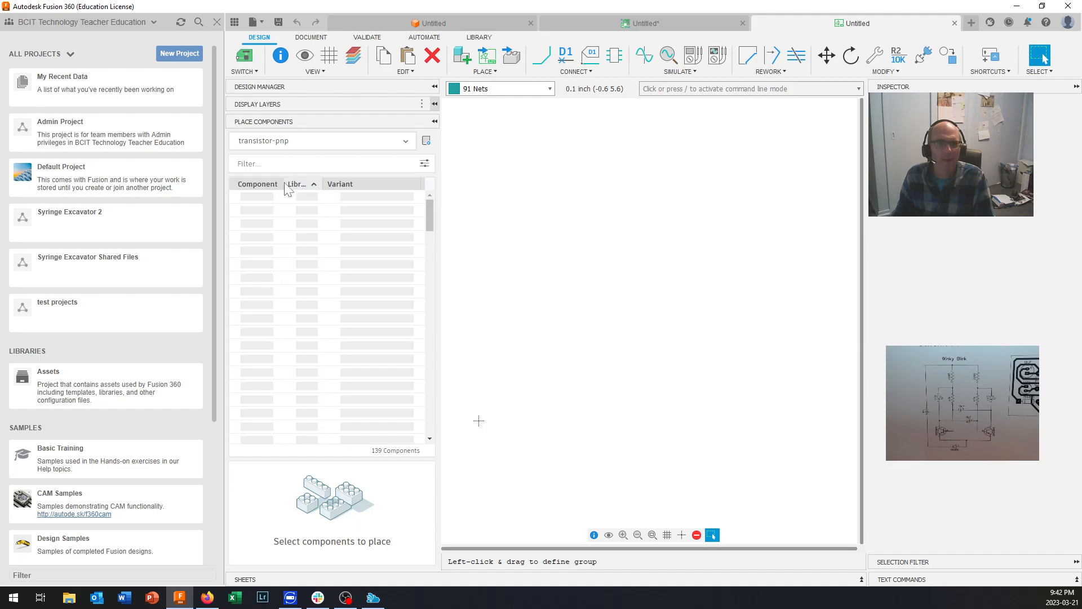
pyautogui.click(286, 183)
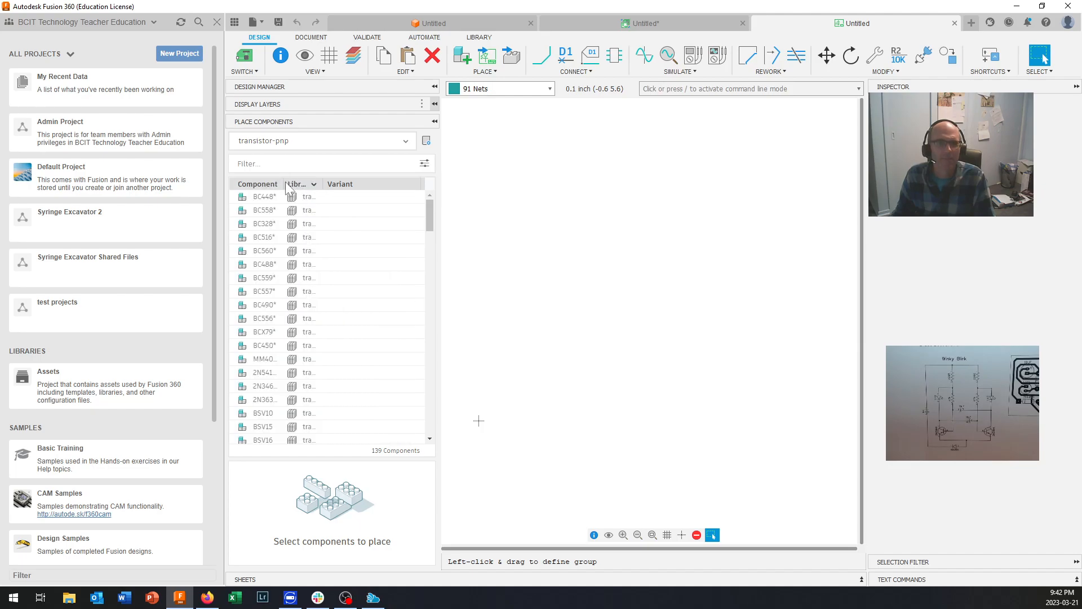
pyautogui.moveTo(285, 184); pyautogui.dragTo(296, 184)
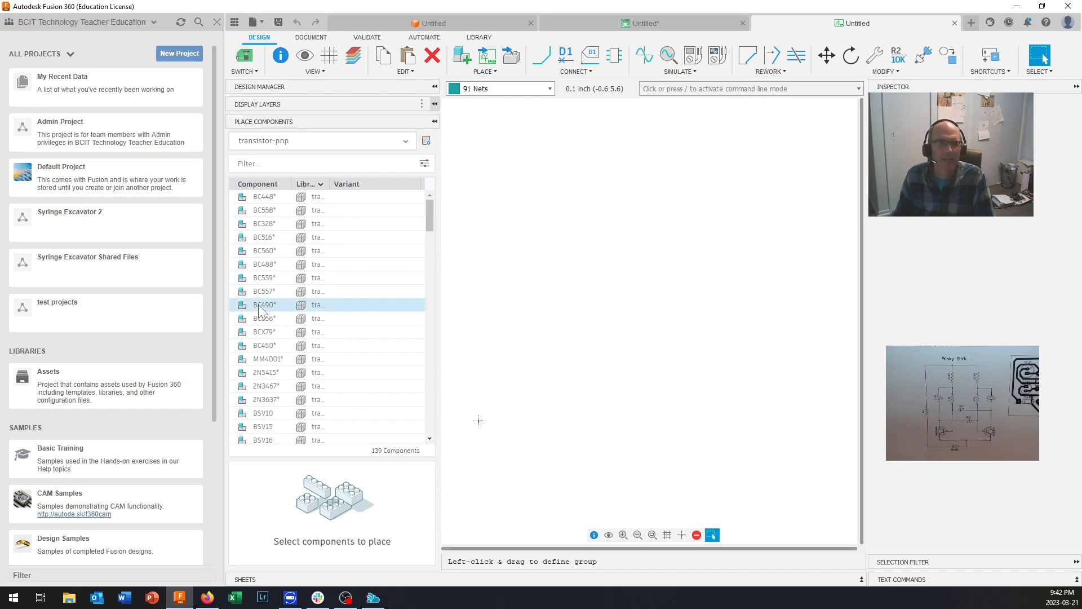
# Look through the transistor-pnp parts, sort them by component name and preview the 2N3906
pyautogui.scroll(-3, 261, 282)
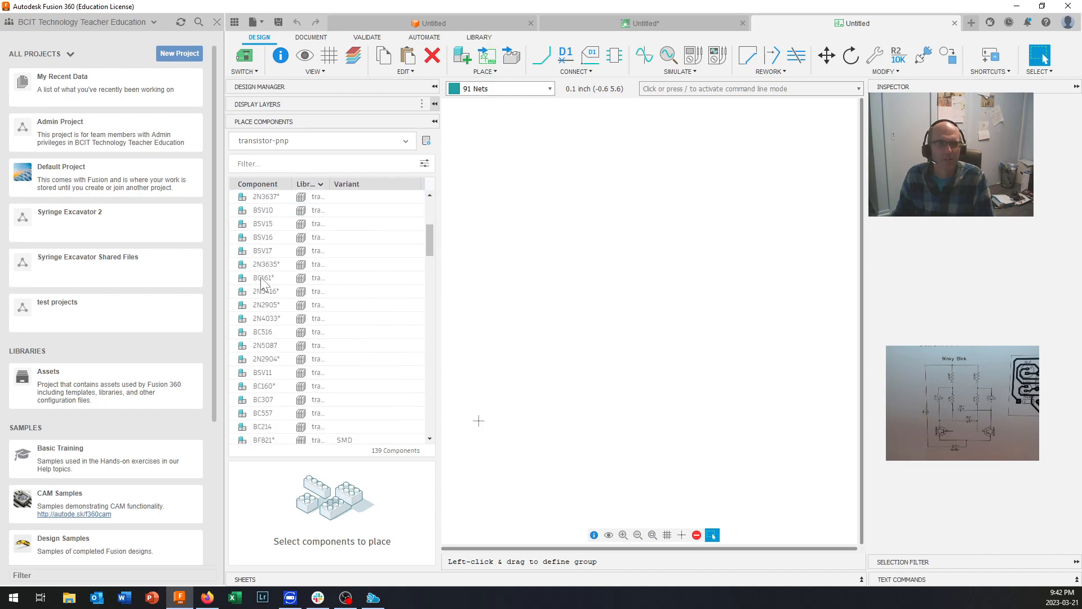
pyautogui.scroll(-3, 261, 282)
pyautogui.scroll(-3, 261, 281)
pyautogui.scroll(-3, 261, 282)
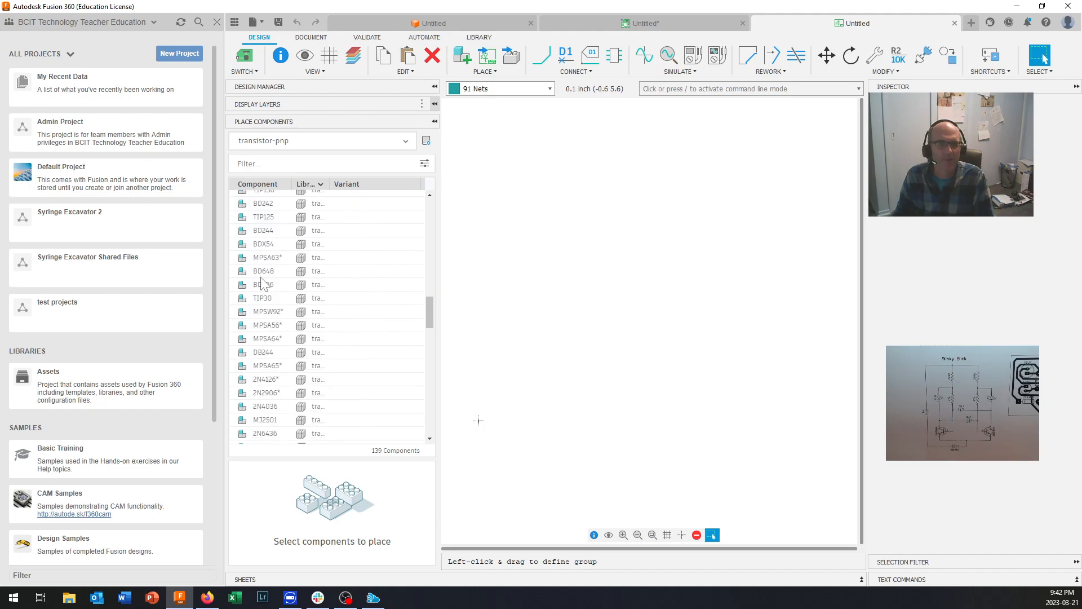
pyautogui.scroll(6, 261, 281)
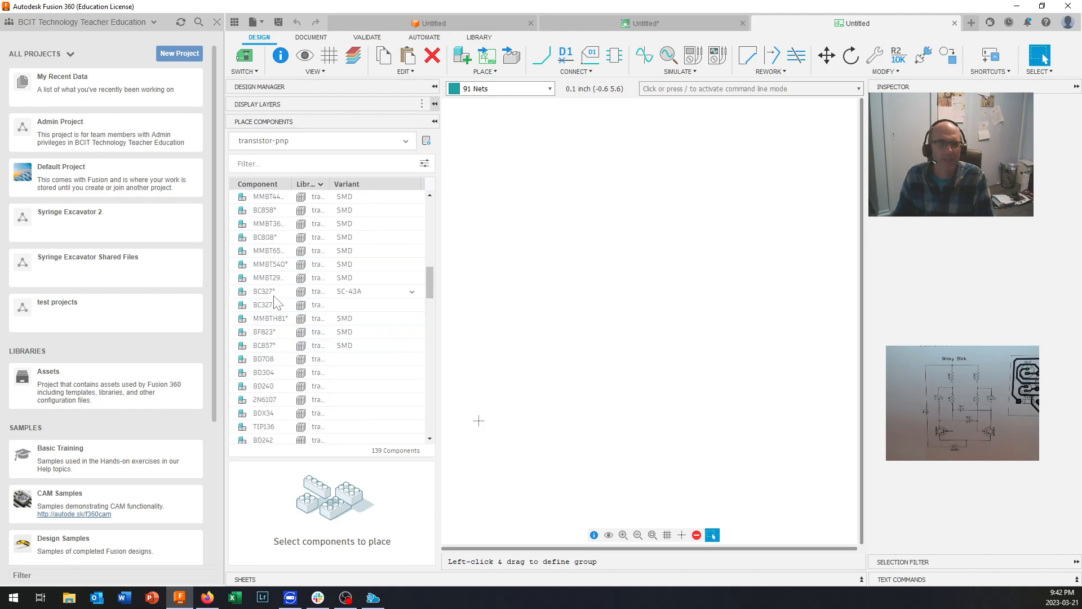
pyautogui.scroll(5, 276, 301)
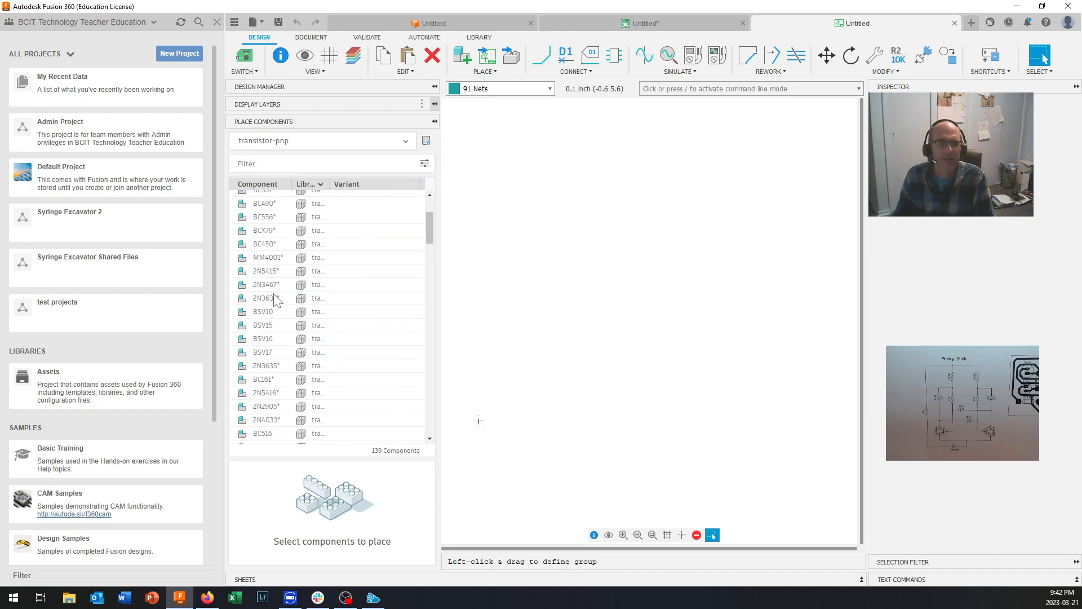
pyautogui.click(272, 186)
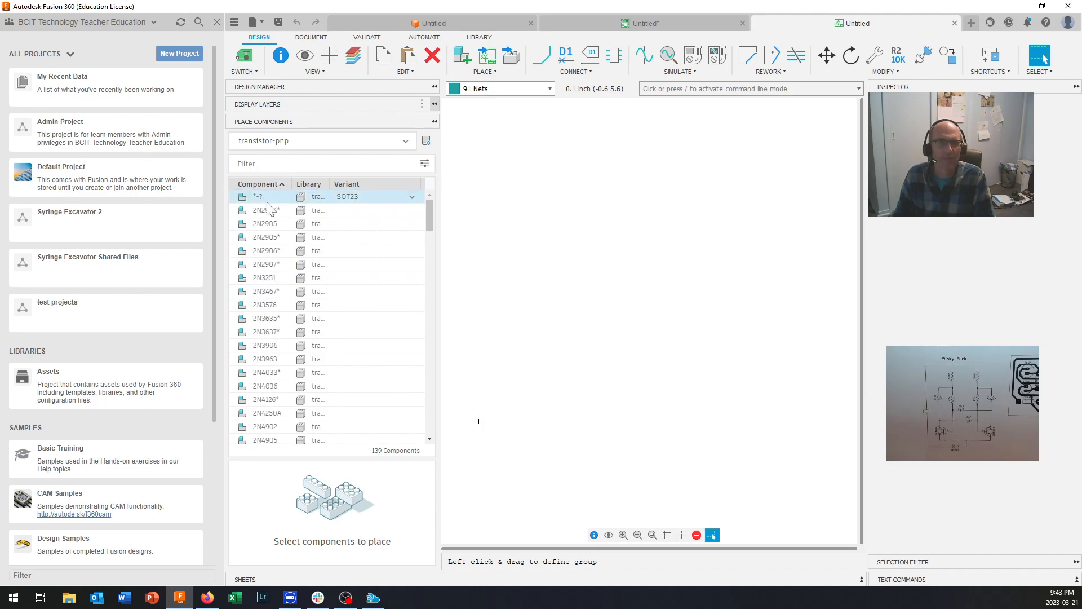
pyautogui.click(271, 350)
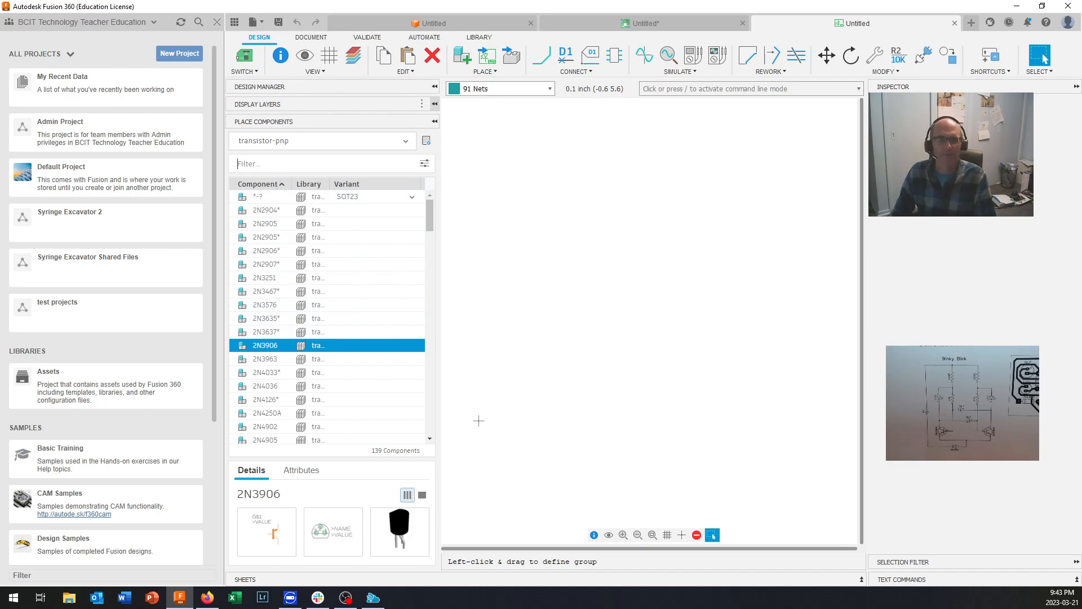
# Filter the transistor-pnp parts by 2n39 and recheck the transistor and library that ChatGPT recommends
pyautogui.write('2n39')
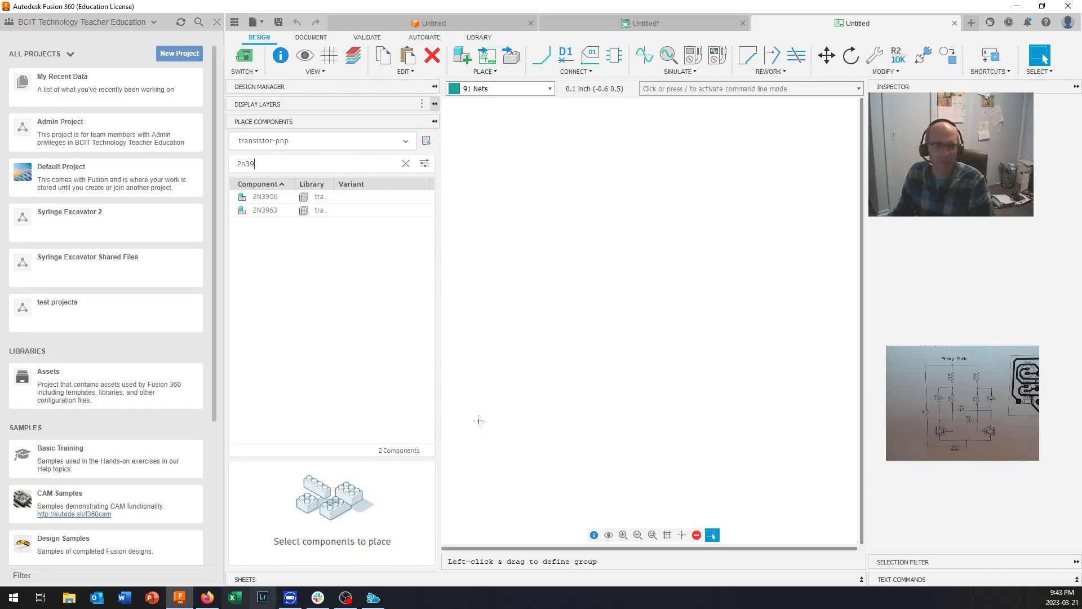
pyautogui.moveTo(208, 596)
pyautogui.click(222, 556)
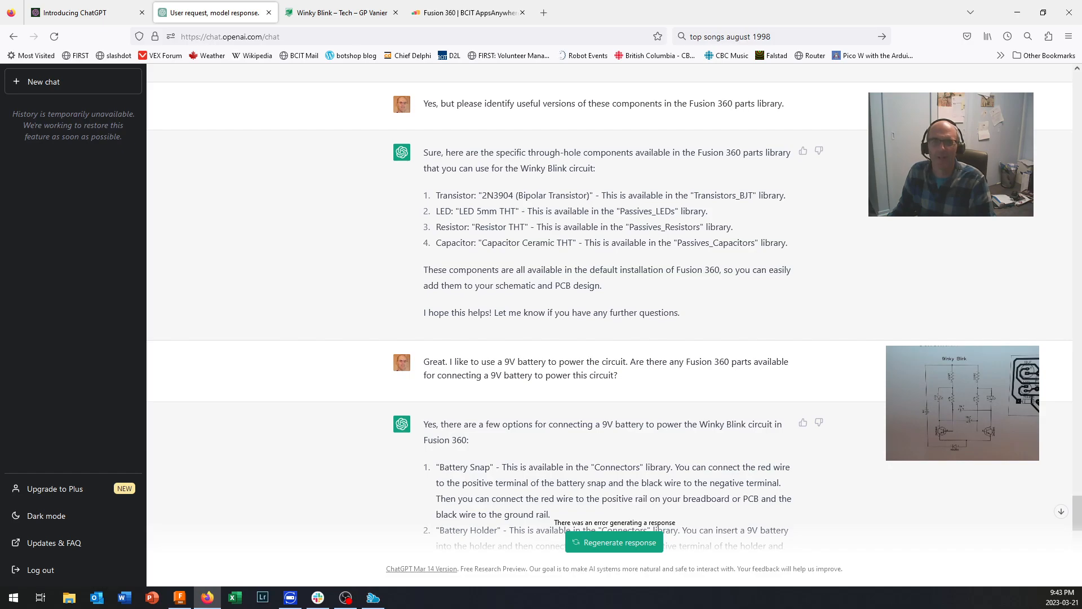
pyautogui.click(1017, 12)
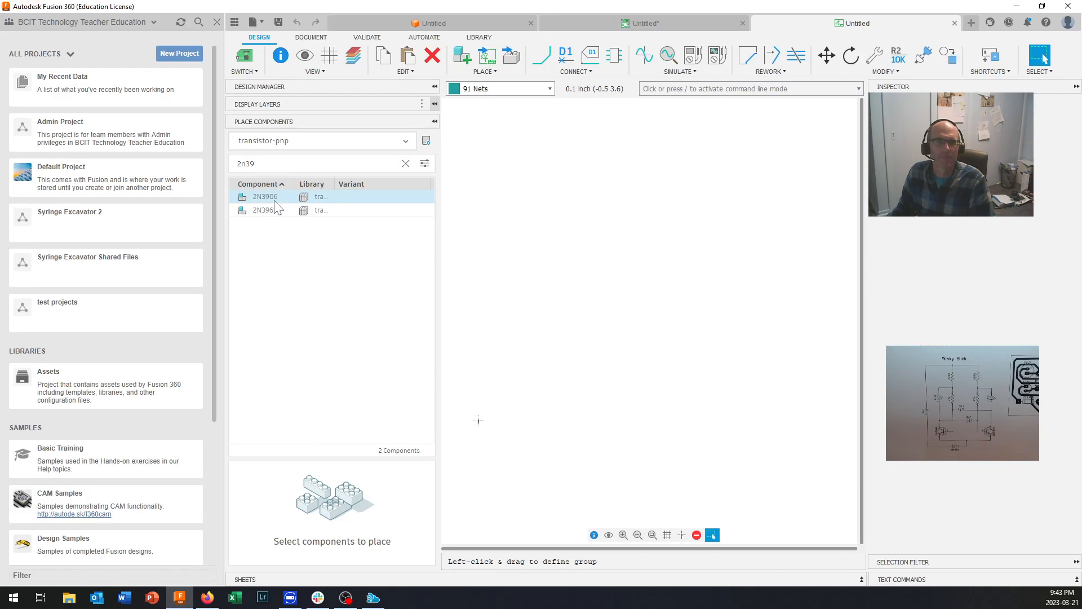
# Switch the component source to All Libraries and search it for npn
pyautogui.click(406, 141)
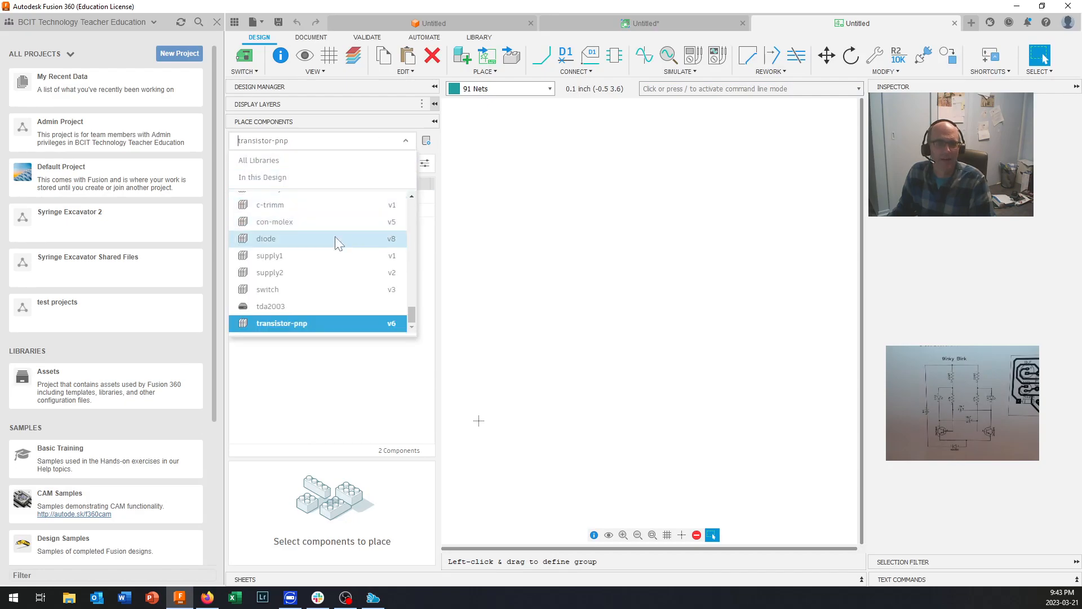
pyautogui.click(301, 145)
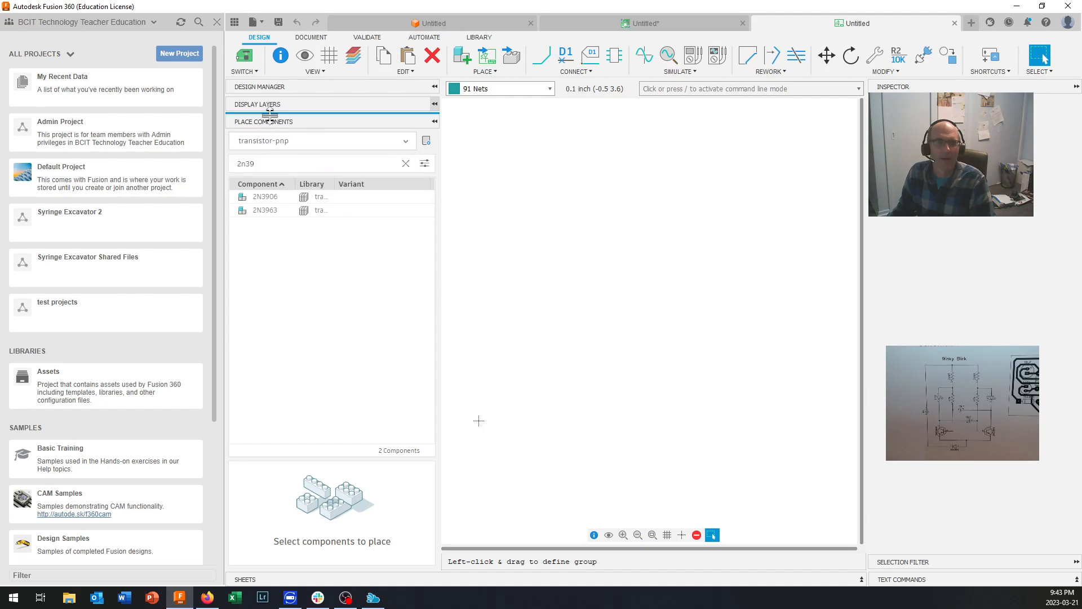
pyautogui.click(262, 142)
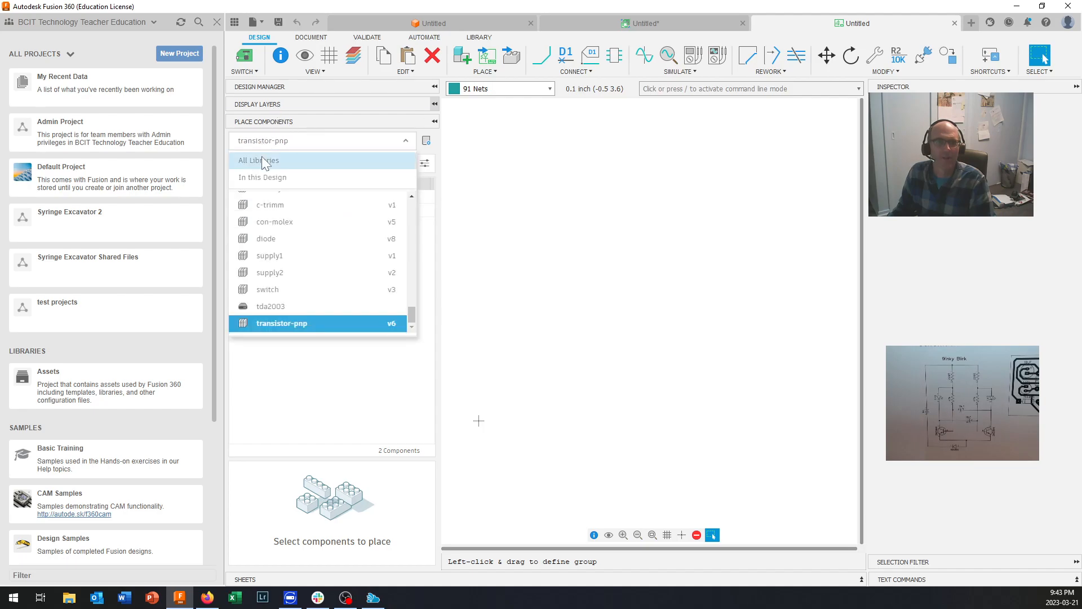
pyautogui.click(261, 160)
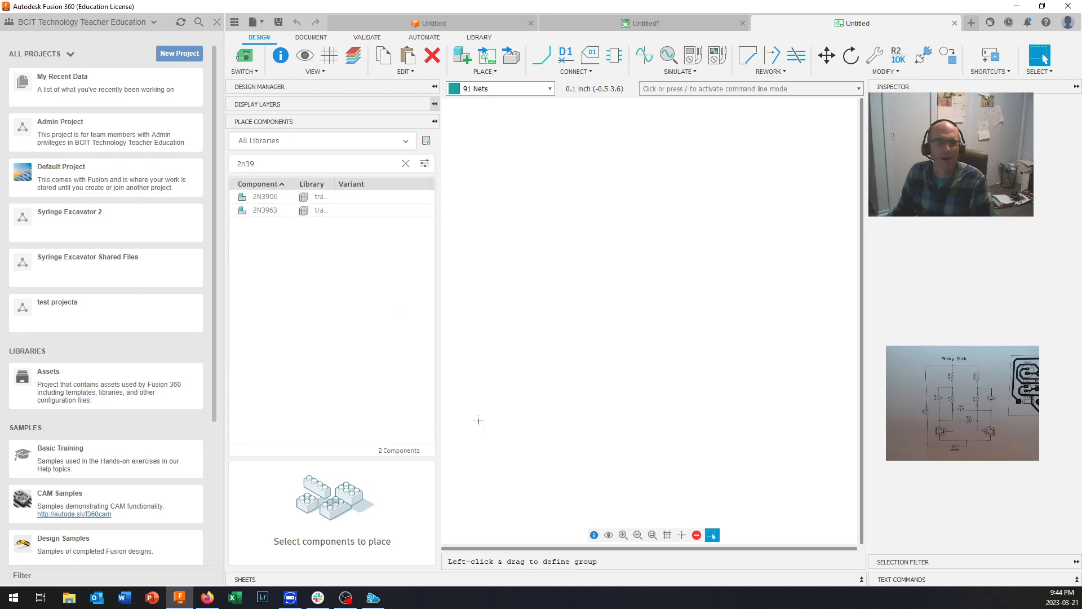
pyautogui.click(293, 141)
pyautogui.scroll(10, 324, 255)
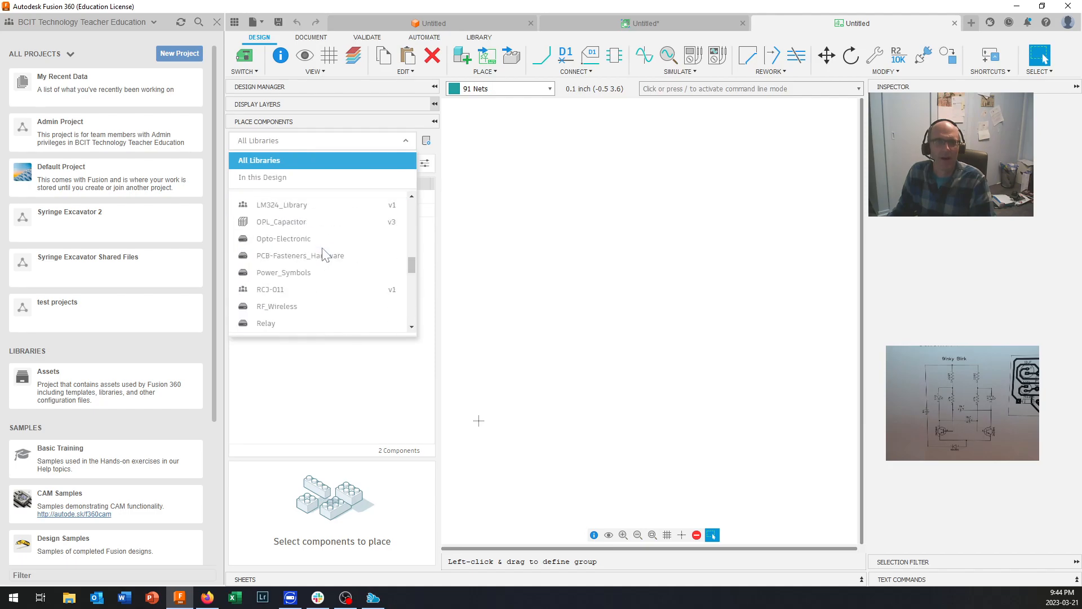
pyautogui.click(316, 386)
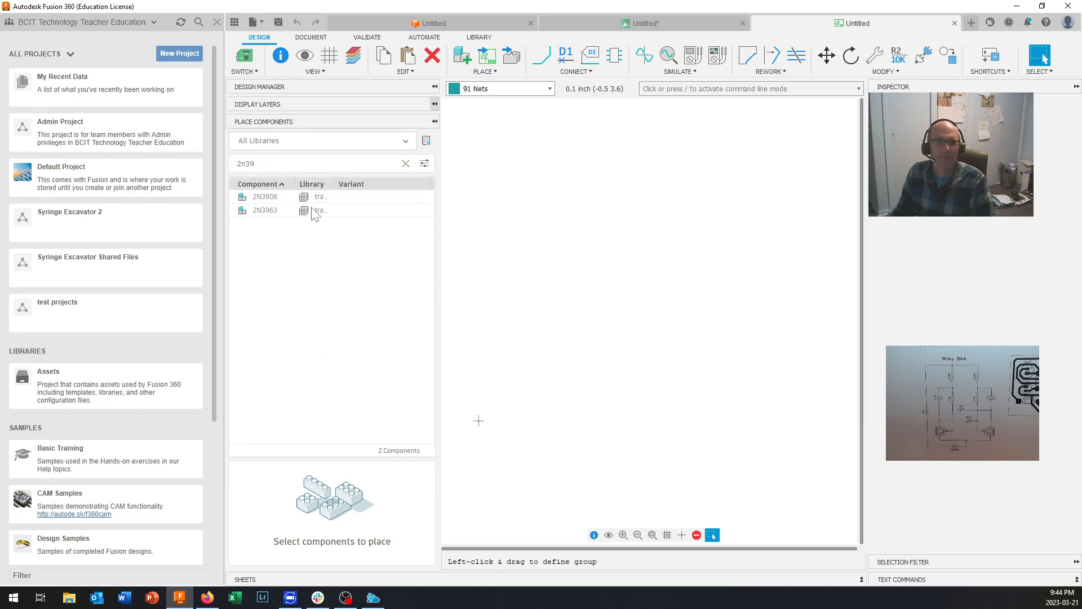
pyautogui.doubleClick(245, 164)
pyautogui.write('npn')
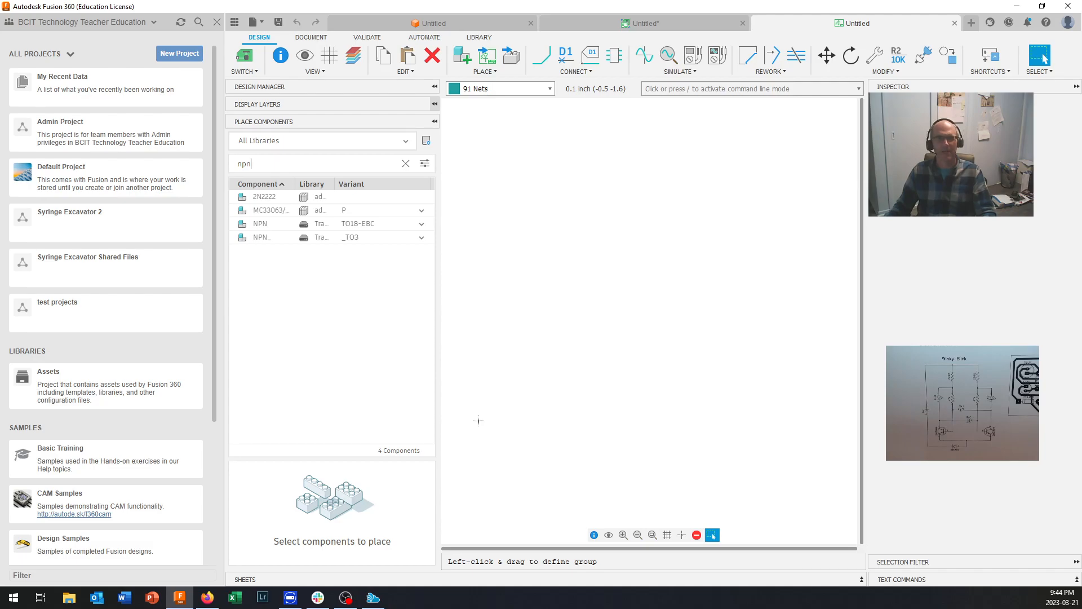
# Check the package variants offered for the NPN_ and NPN components
pyautogui.click(424, 241)
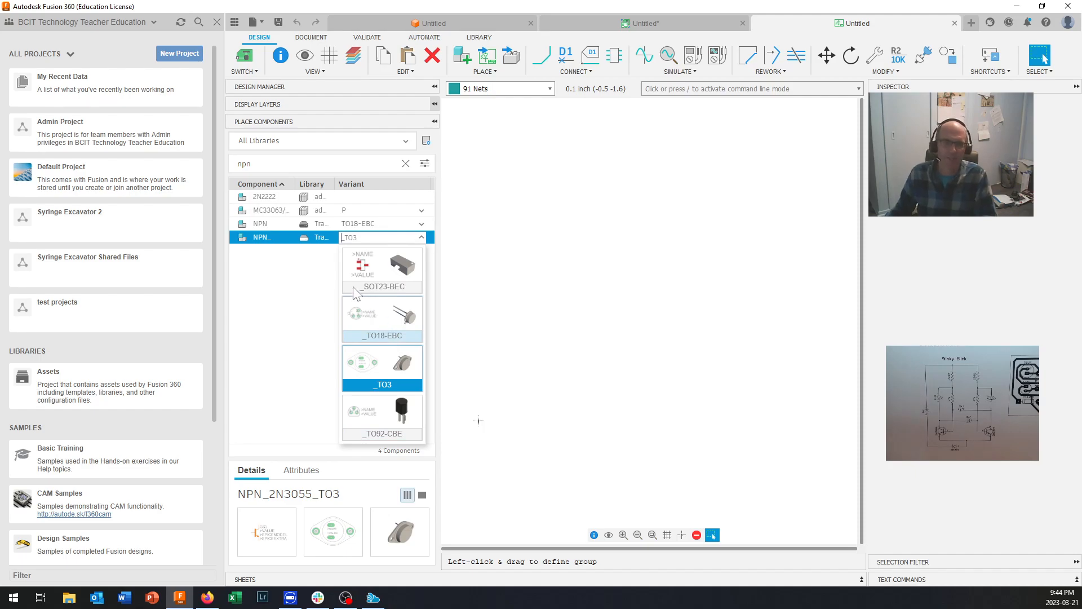
pyautogui.click(283, 276)
pyautogui.click(278, 225)
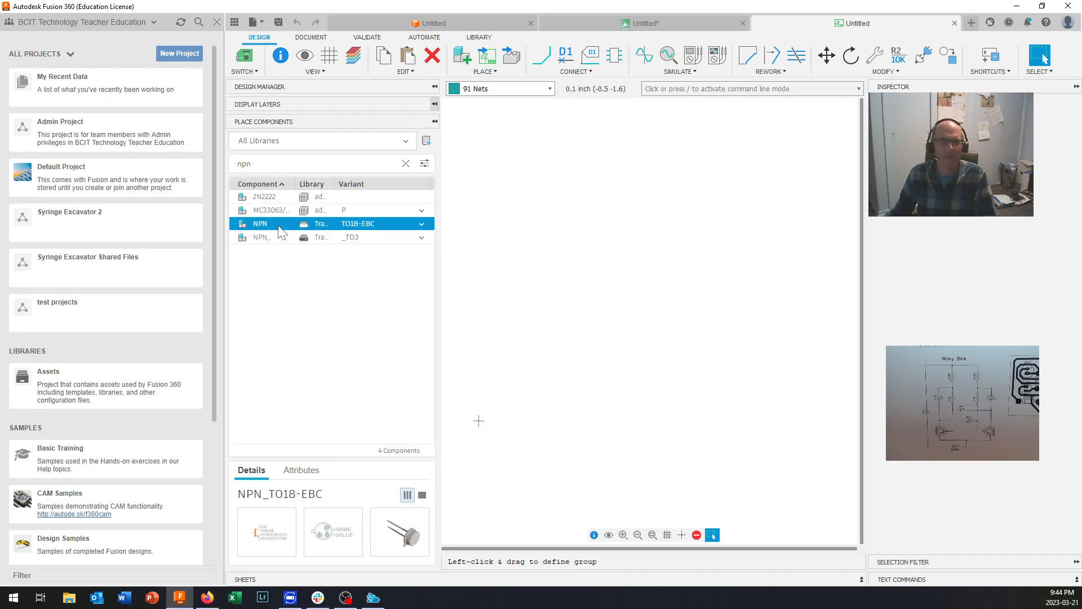
pyautogui.click(421, 224)
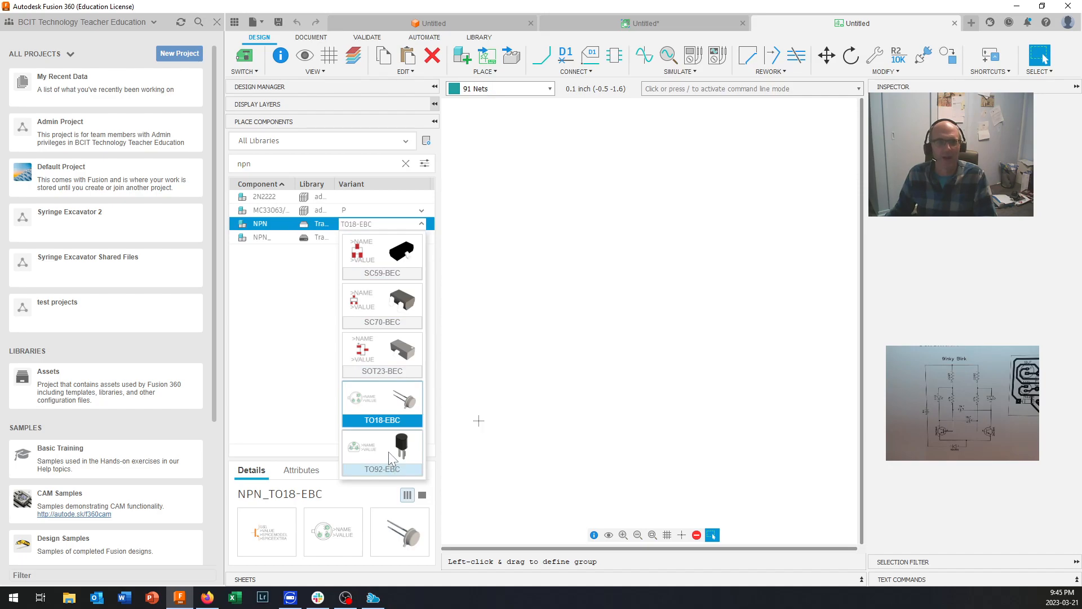
pyautogui.click(324, 301)
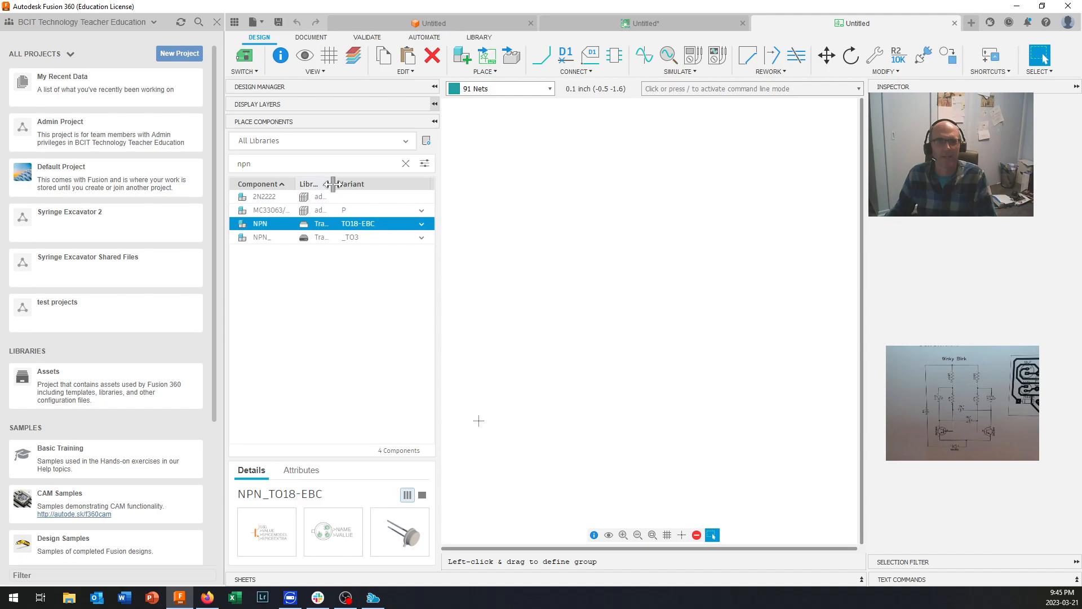
# Widen the Library column and choose the TO92-EBC variant for the NPN component from the Transistor library
pyautogui.moveTo(332, 184); pyautogui.dragTo(407, 177)
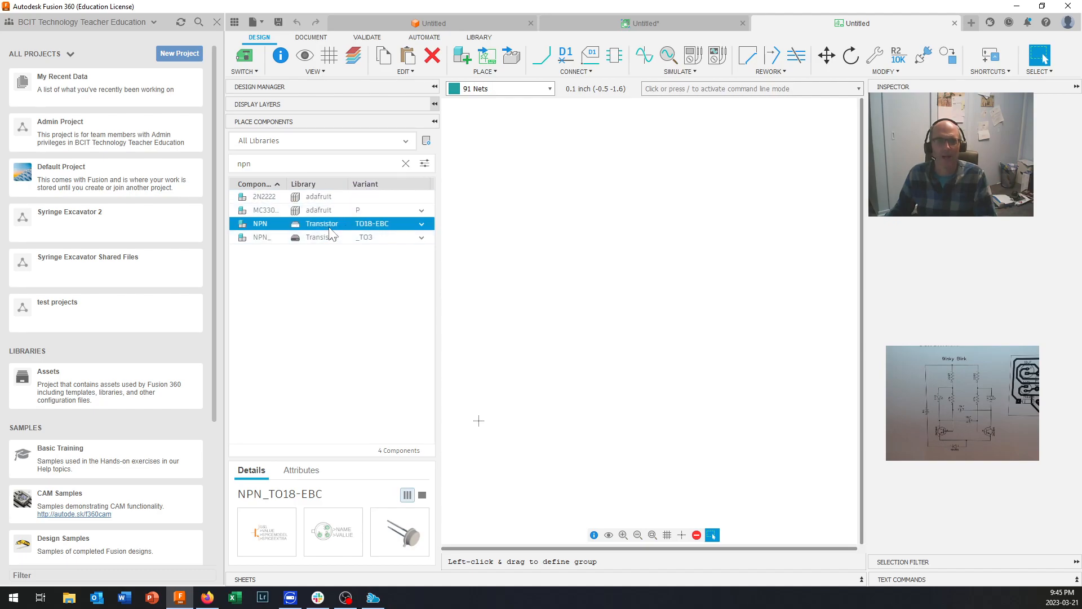
pyautogui.click(422, 225)
pyautogui.click(422, 224)
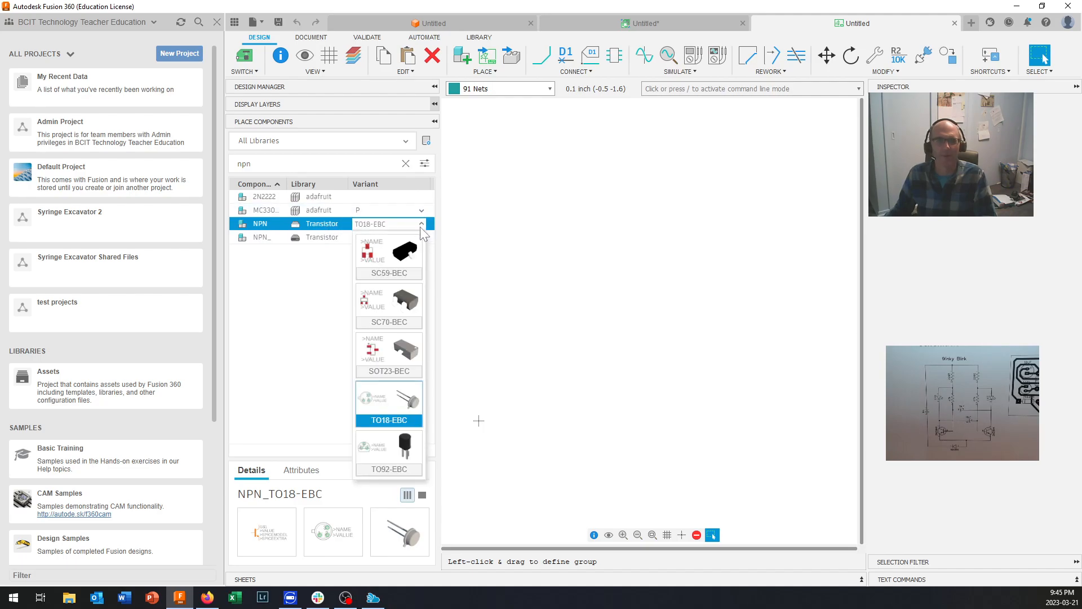
pyautogui.click(389, 469)
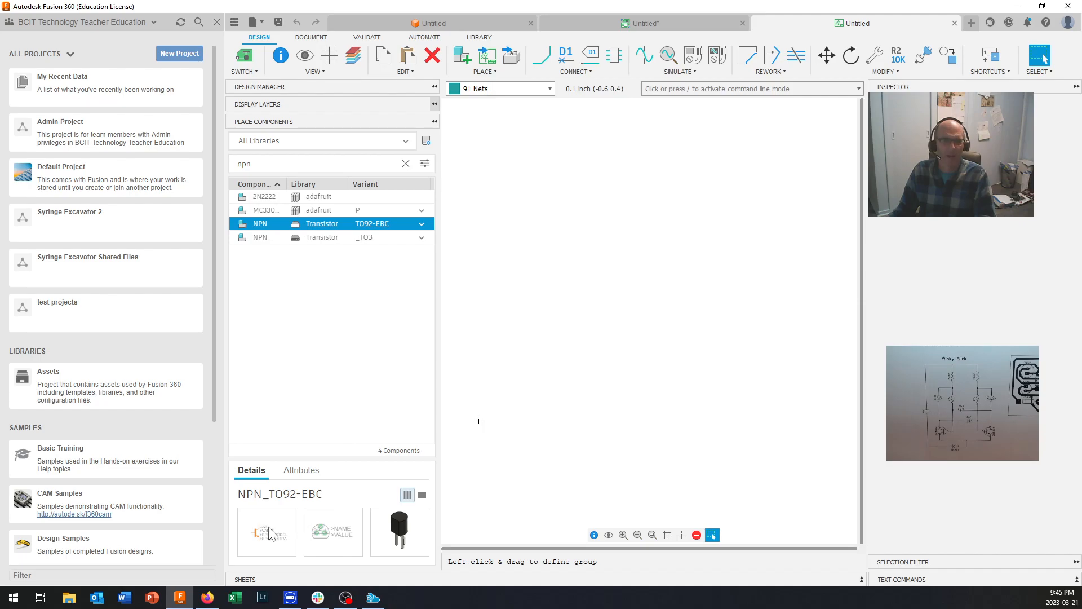
# Place two NPN TO92-EBC transistors at about (4.3, 1.2) and (2.2, 1.2) inch, mirroring the second, and finish placing
pyautogui.click(327, 223)
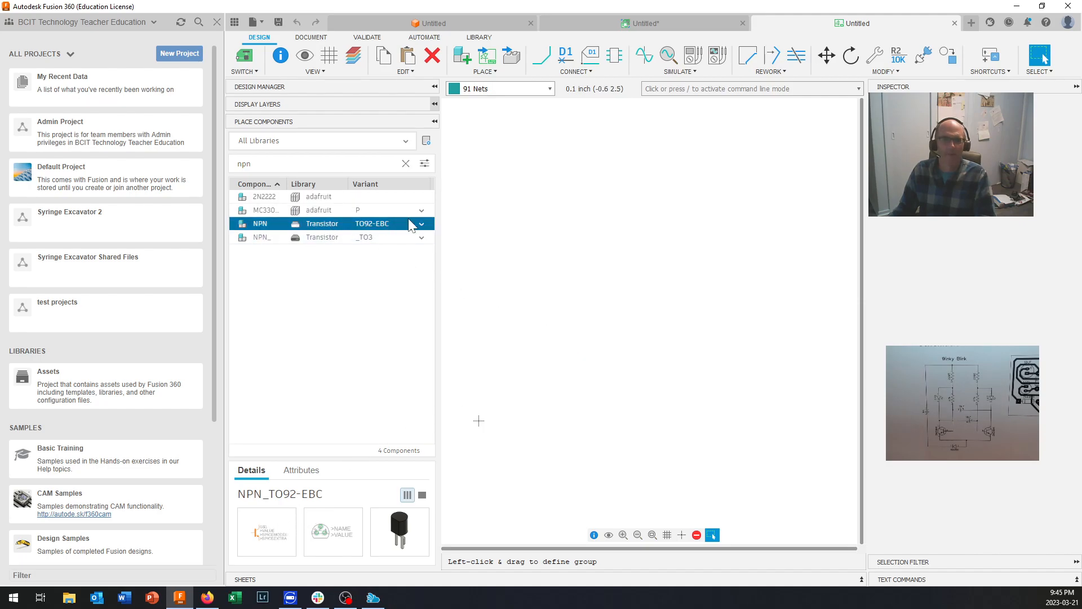
pyautogui.click(579, 229)
pyautogui.click(360, 226)
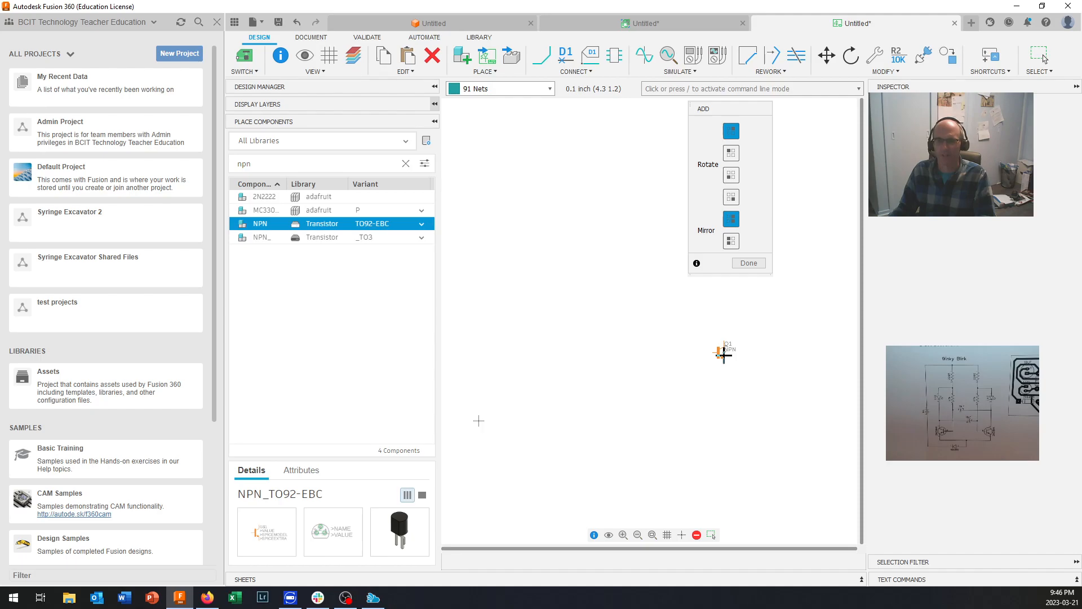
pyautogui.click(723, 354)
pyautogui.click(731, 240)
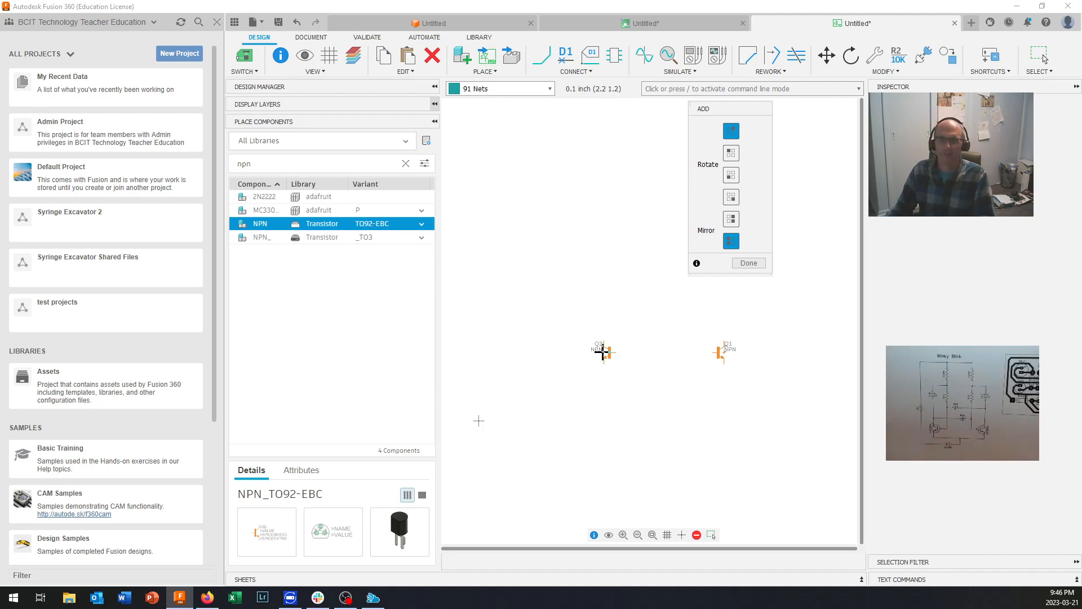
pyautogui.click(602, 351)
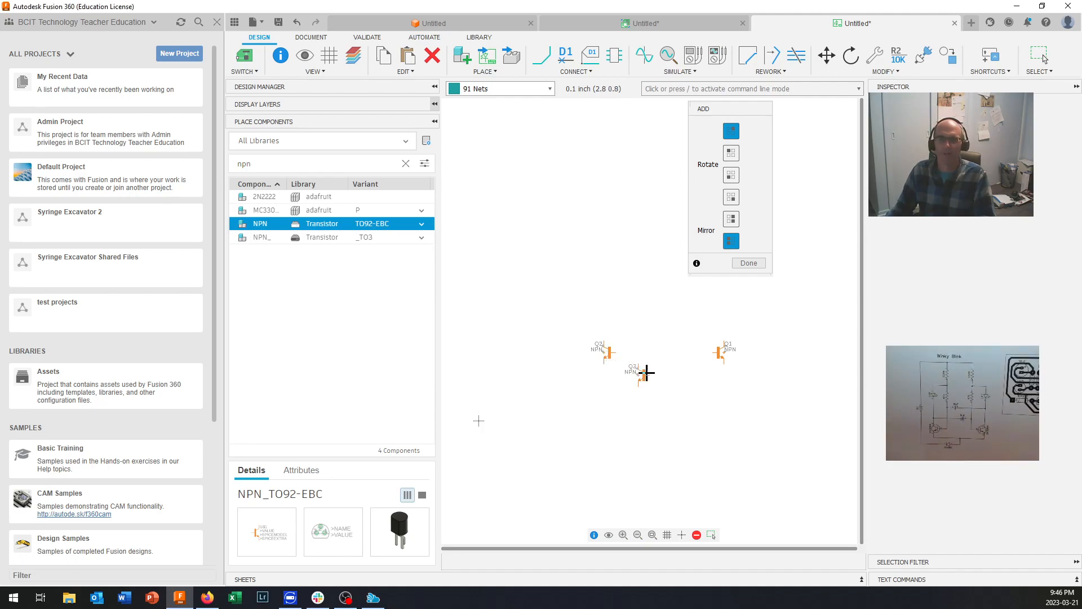
pyautogui.click(758, 263)
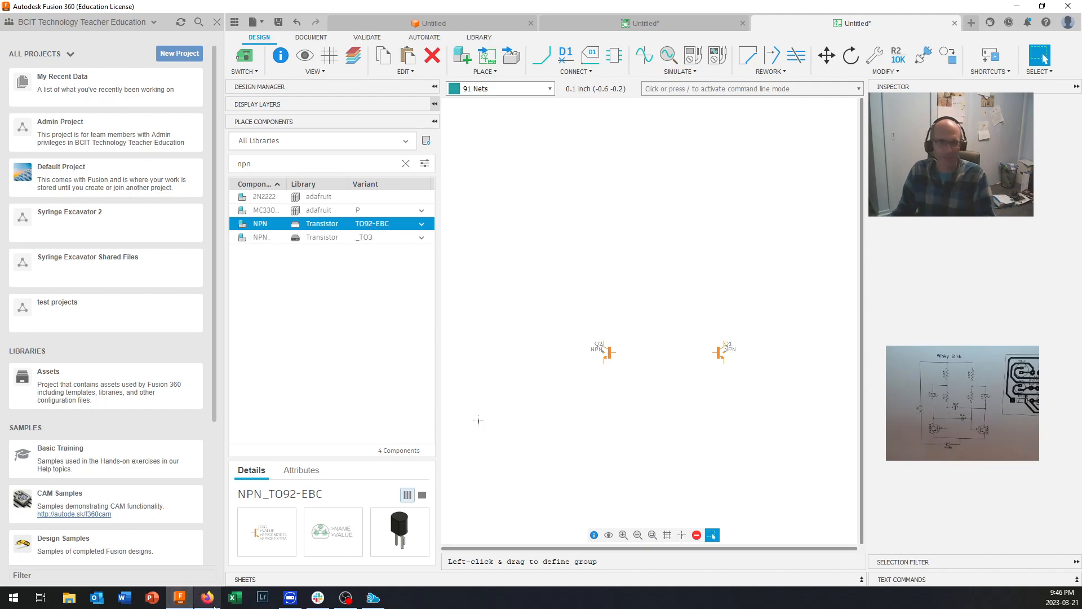
# Switch to the ChatGPT conversation in Firefox to reread its recommended through-hole parts and libraries, and return to Fusion 360
pyautogui.moveTo(211, 607)
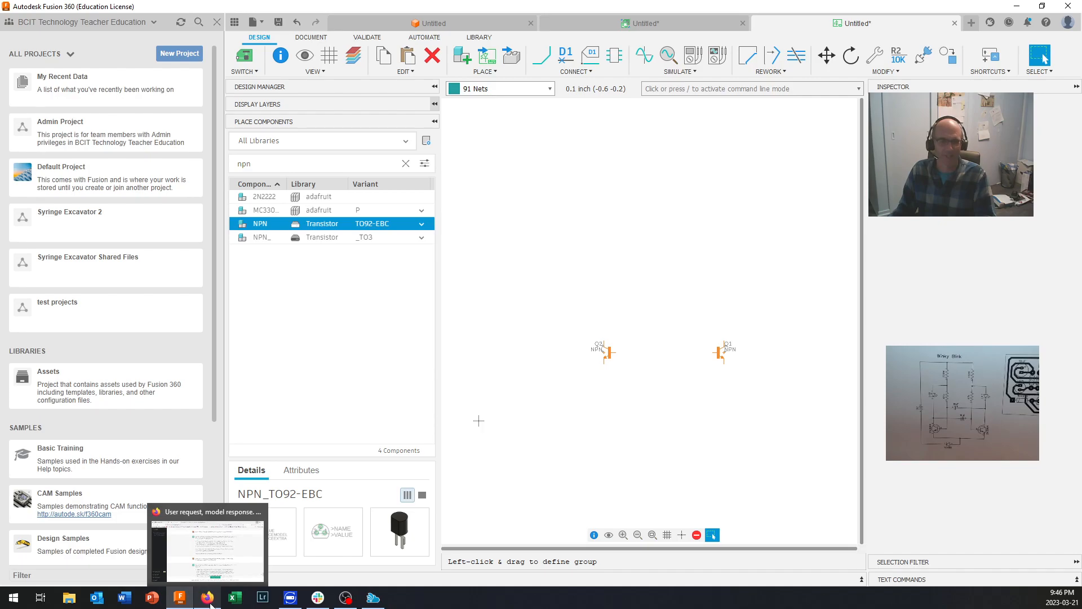
pyautogui.click(207, 558)
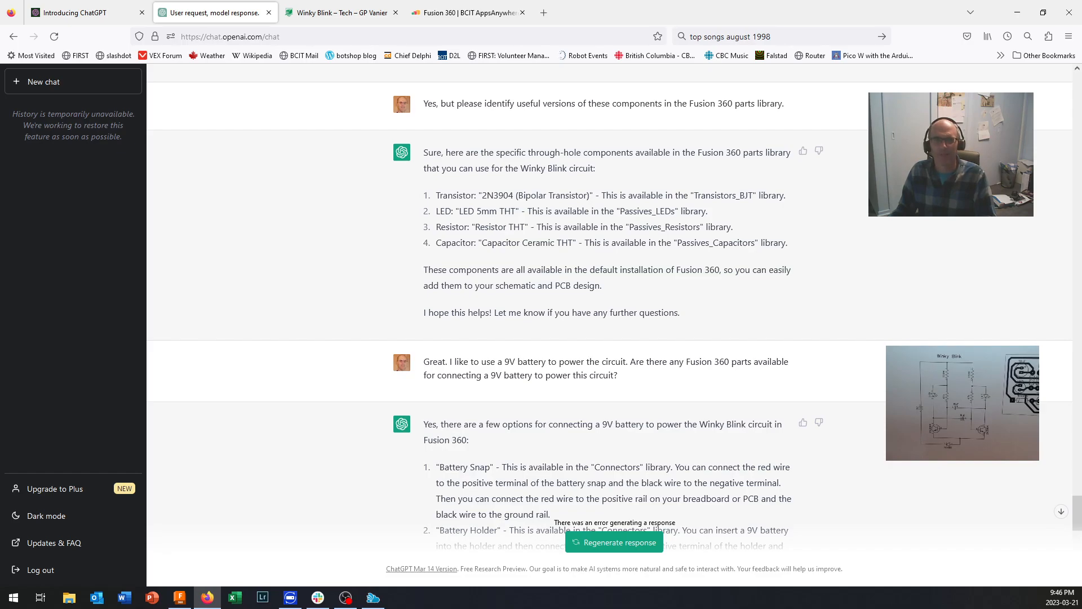
pyautogui.click(1018, 12)
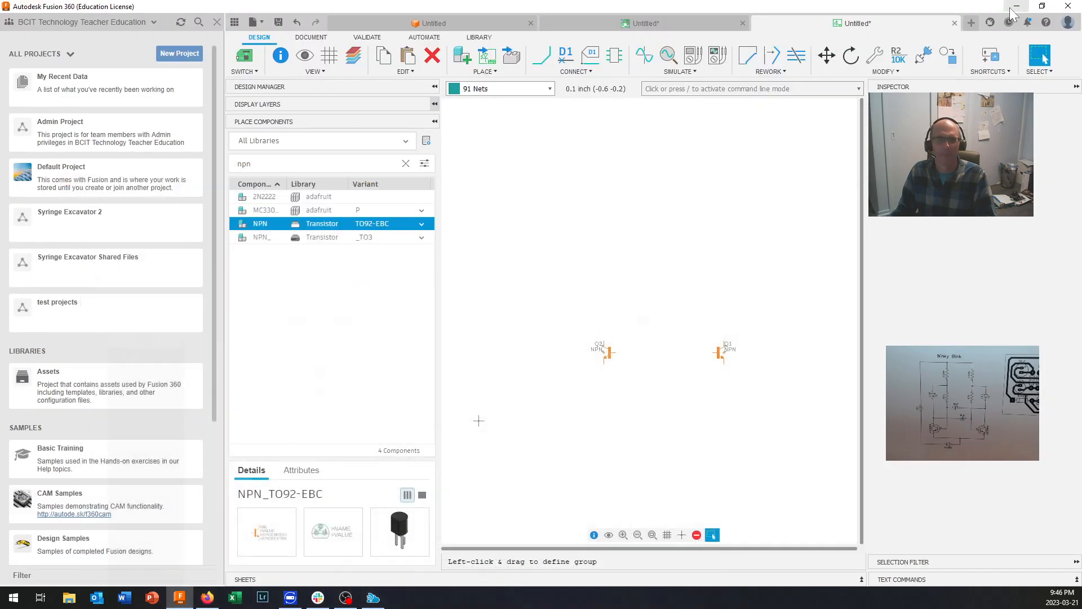
# Look through the list of component libraries for the recommended LED library and recheck its name in ChatGPT's answer
pyautogui.click(292, 141)
pyautogui.scroll(-10, 286, 243)
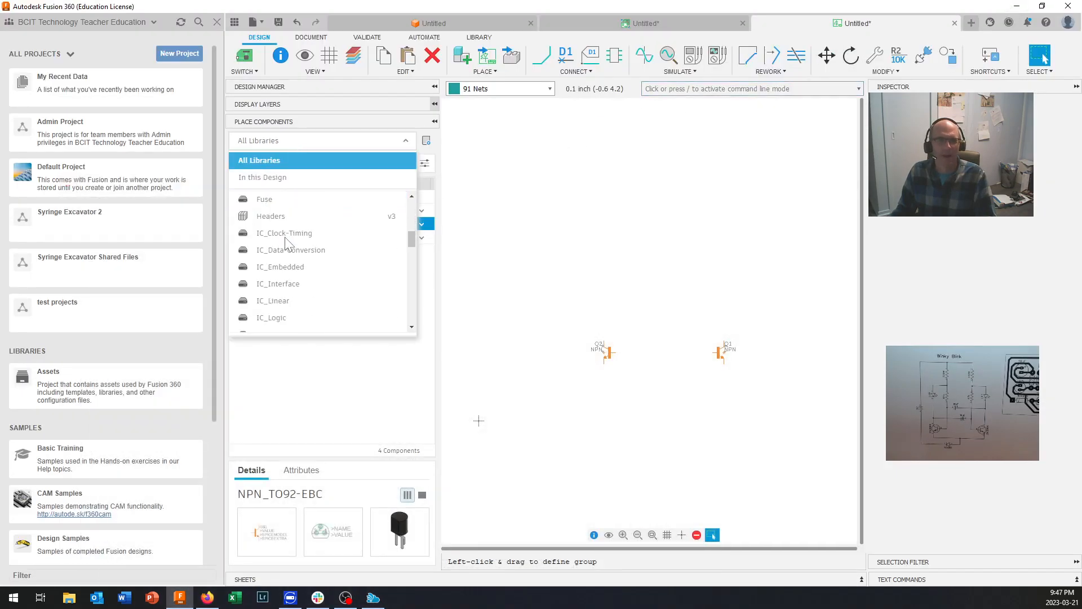
pyautogui.scroll(6, 297, 257)
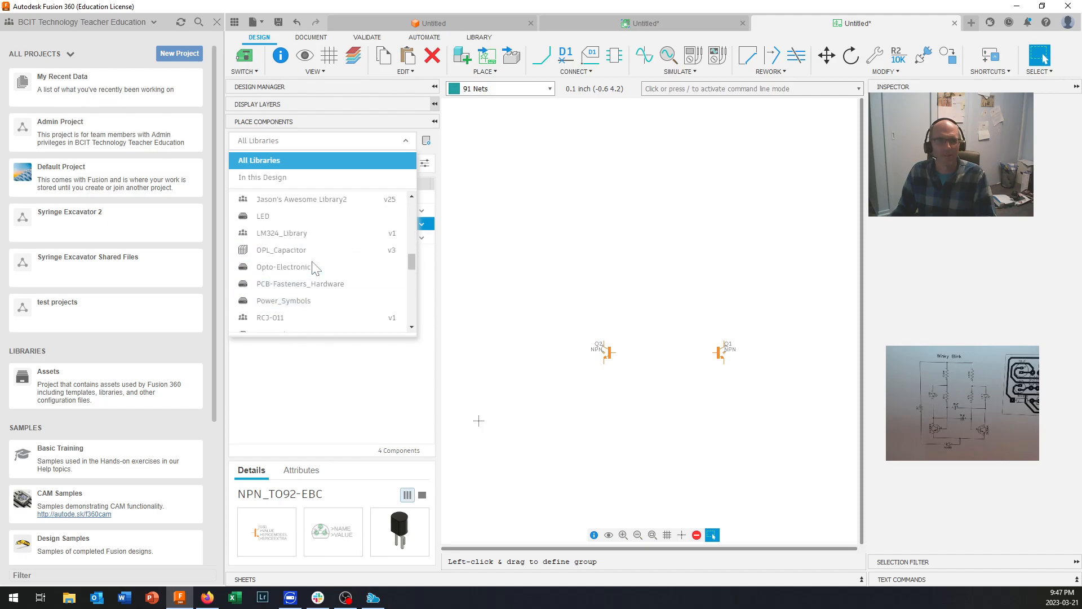
pyautogui.scroll(-2, 312, 263)
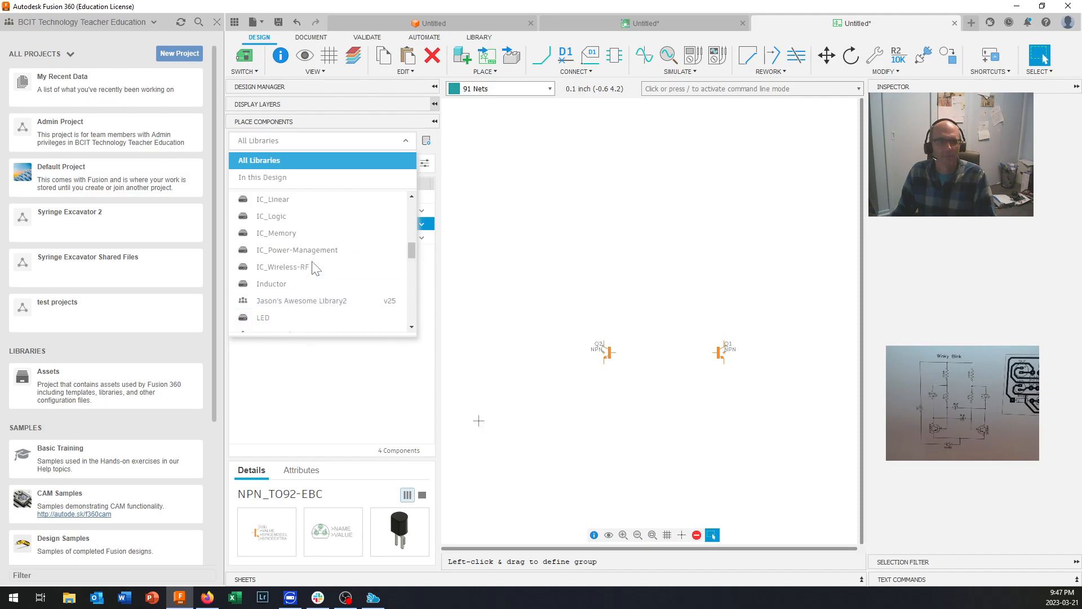
pyautogui.scroll(-15, 314, 268)
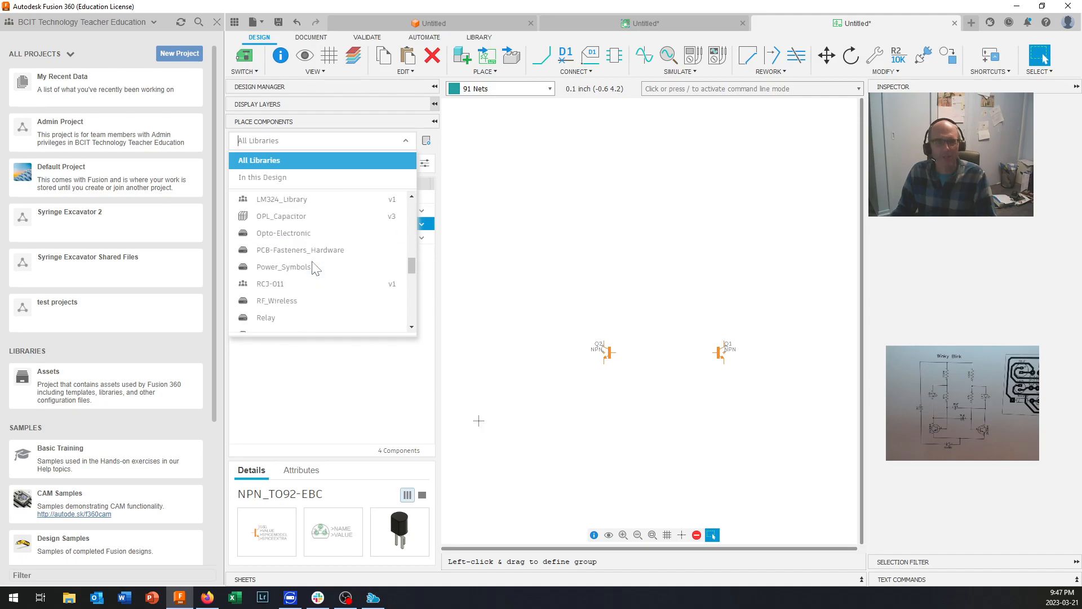
pyautogui.scroll(-2, 314, 268)
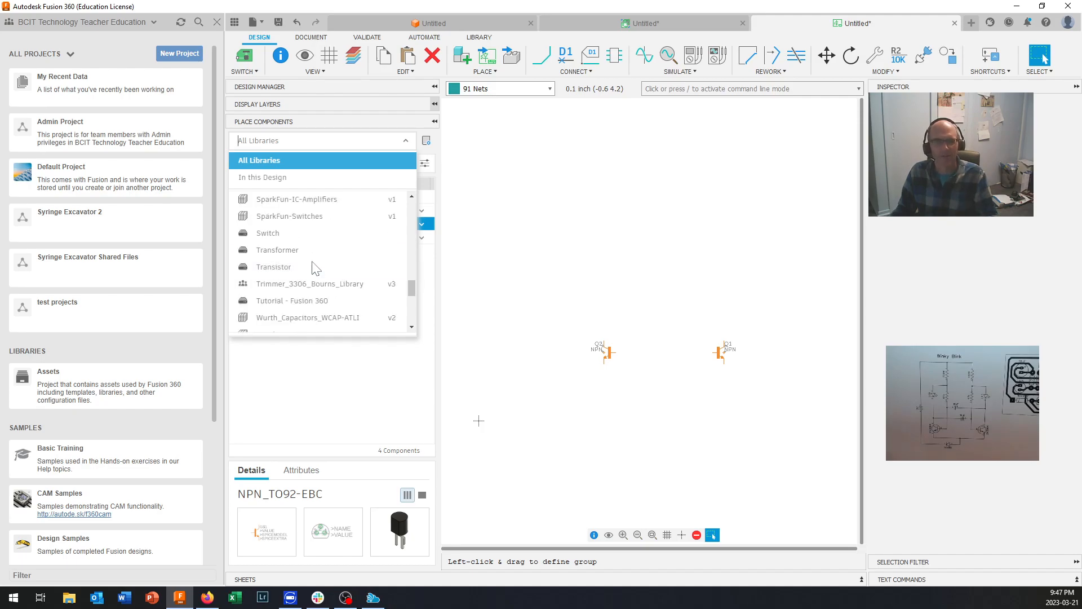
pyautogui.click(207, 597)
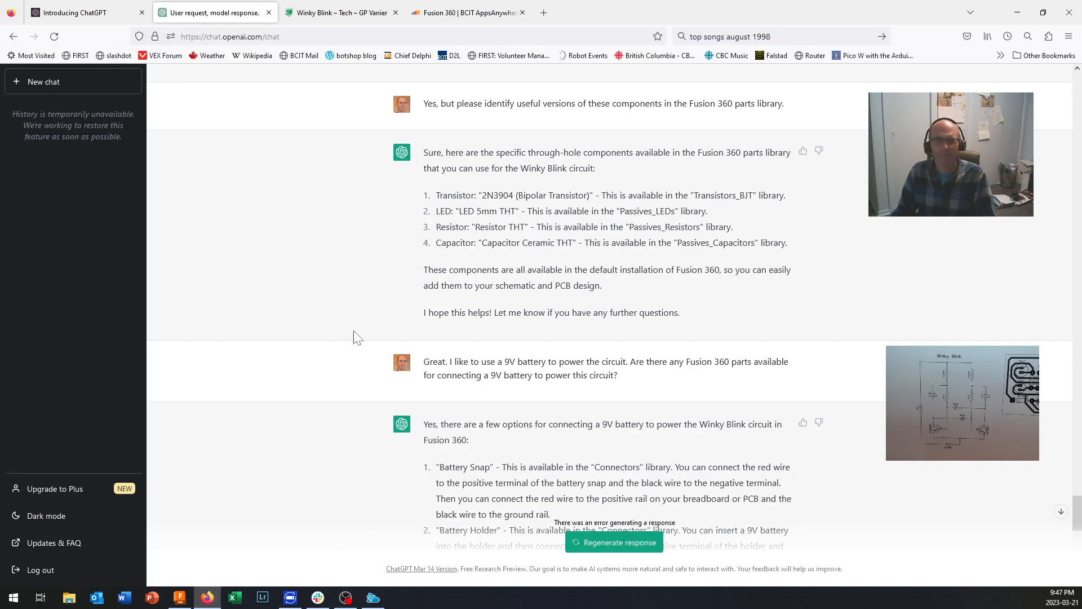
pyautogui.click(206, 597)
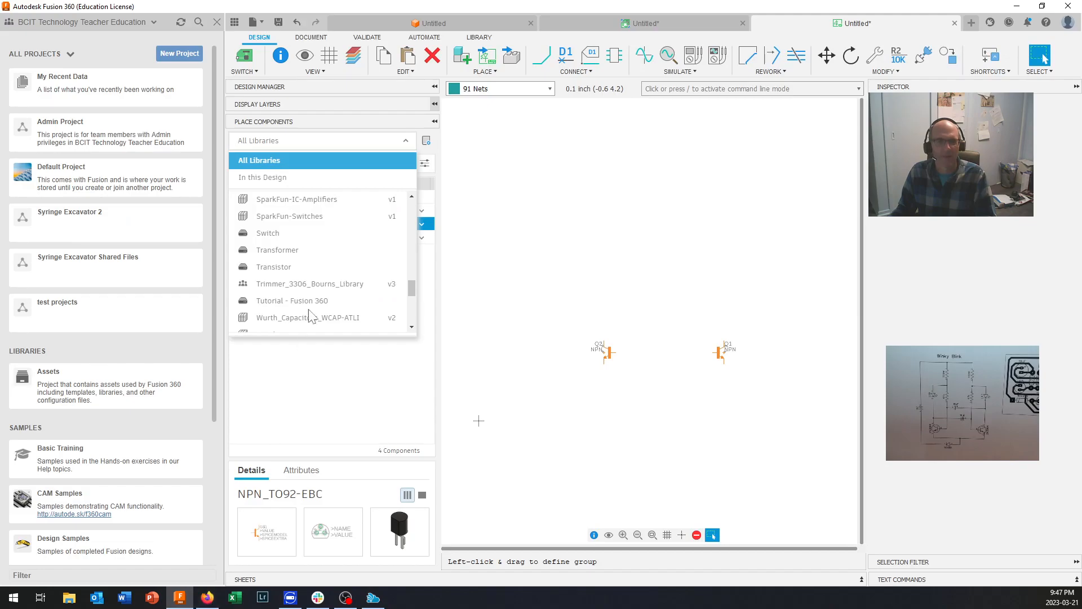
# Search All Libraries for LED 5mm and retry the search in capitals as LED 5MM
pyautogui.click(272, 176)
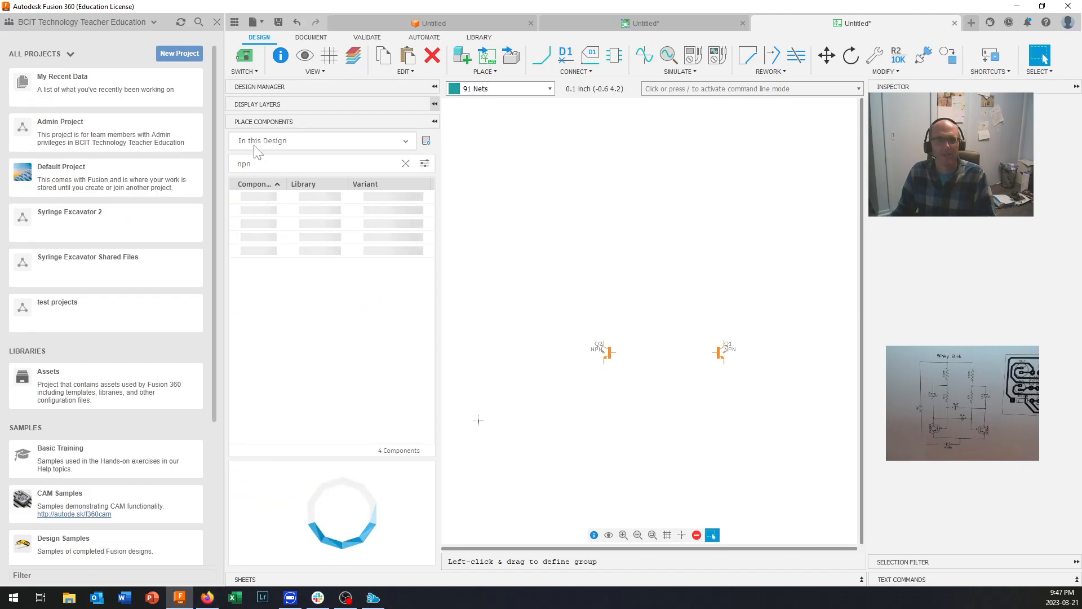
pyautogui.click(263, 147)
pyautogui.click(265, 162)
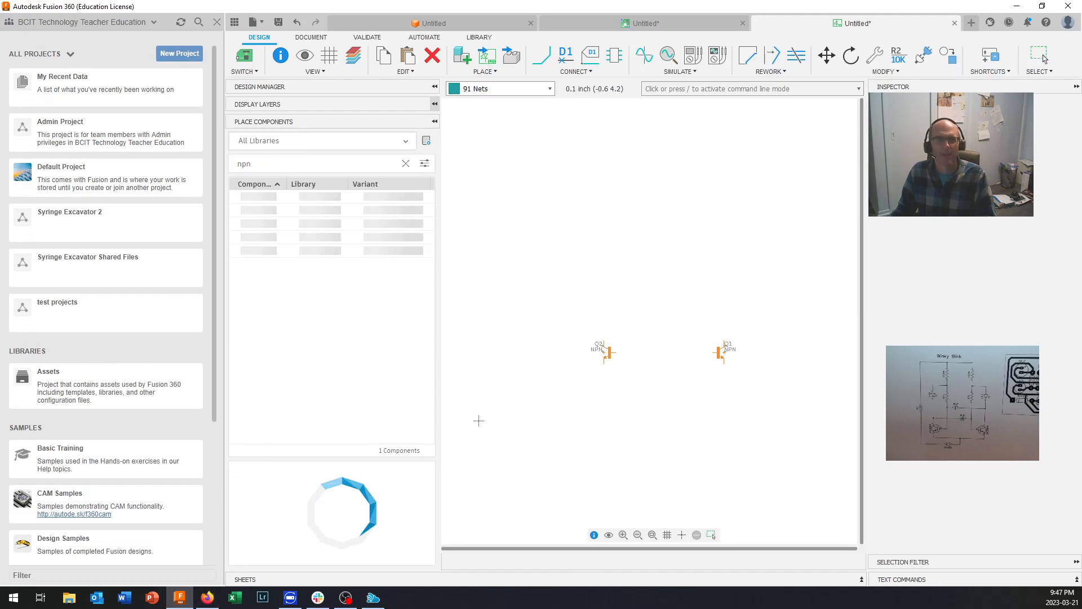
pyautogui.write('LE')
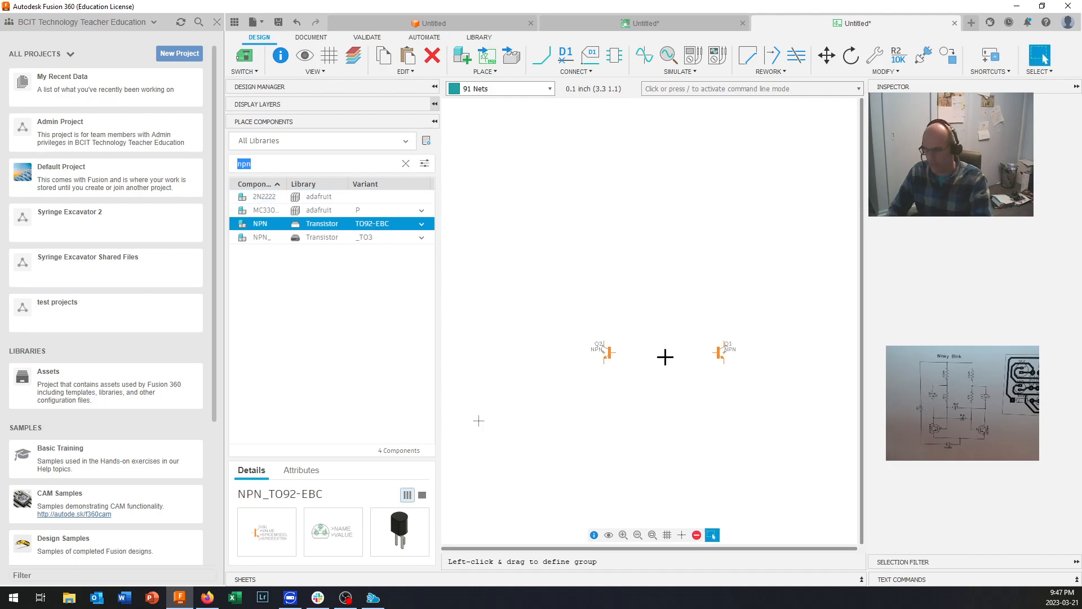
pyautogui.write('D')
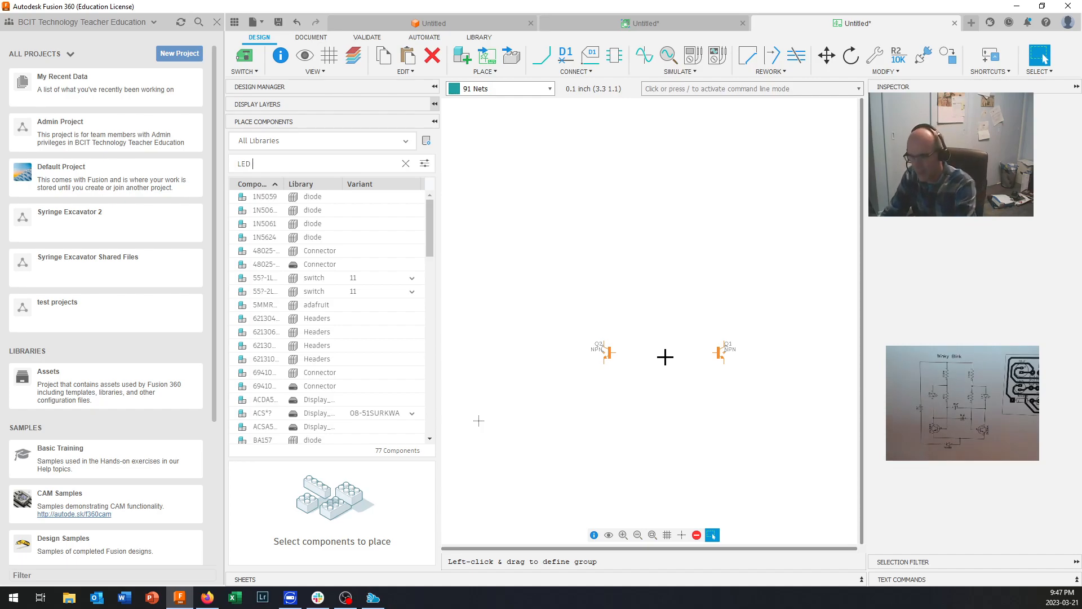
pyautogui.write(' 5mm')
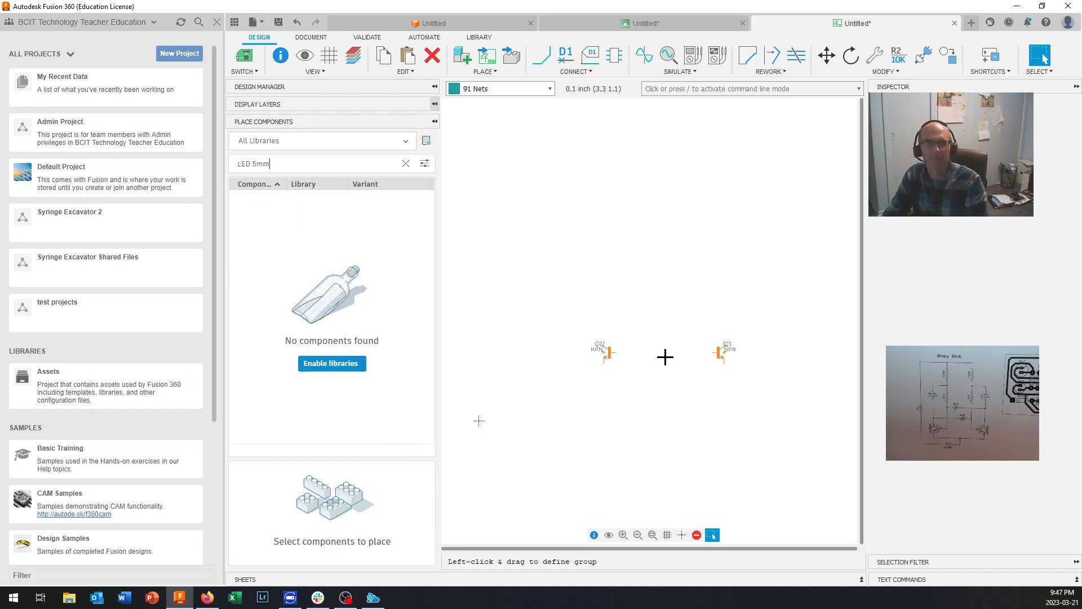
pyautogui.press('BackSpace')
pyautogui.press('BackSpace')
pyautogui.write('MM')
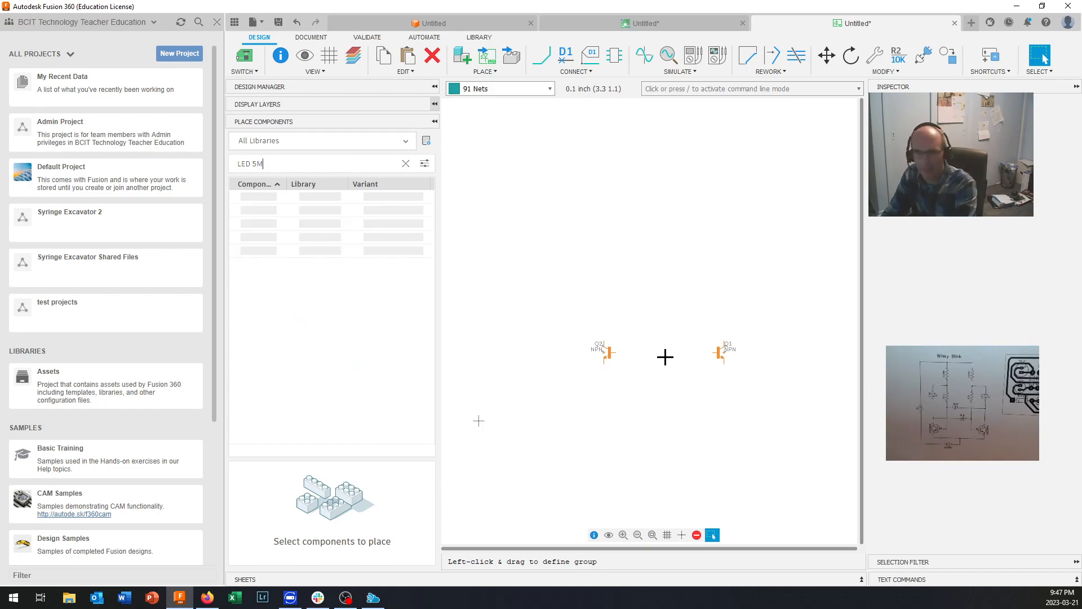
# Shorten the component search in All Libraries to LED
pyautogui.press('BackSpace')
pyautogui.press('BackSpace')
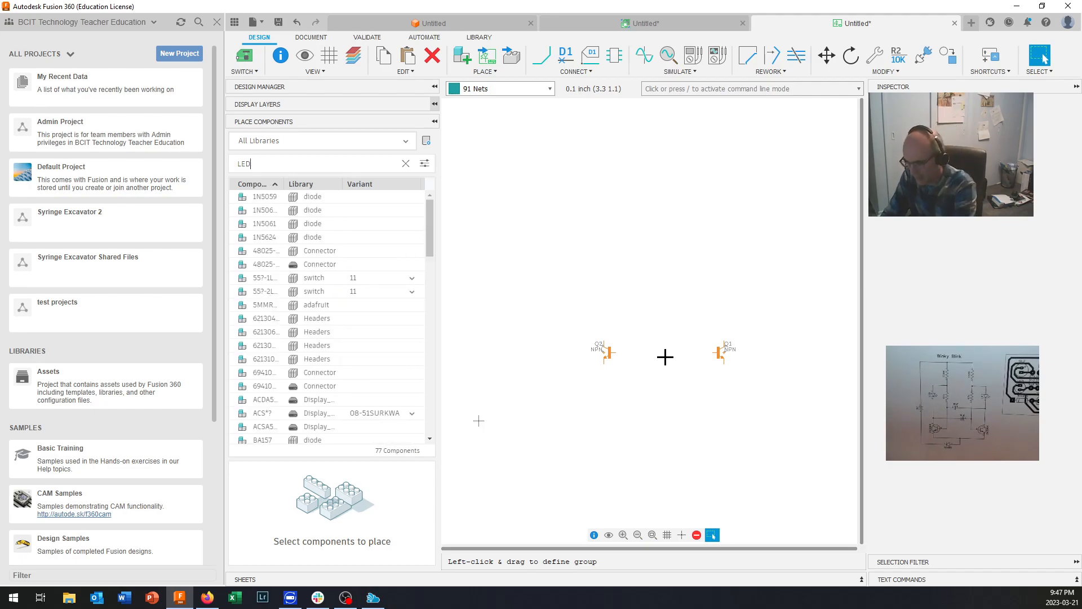
pyautogui.write('5M')
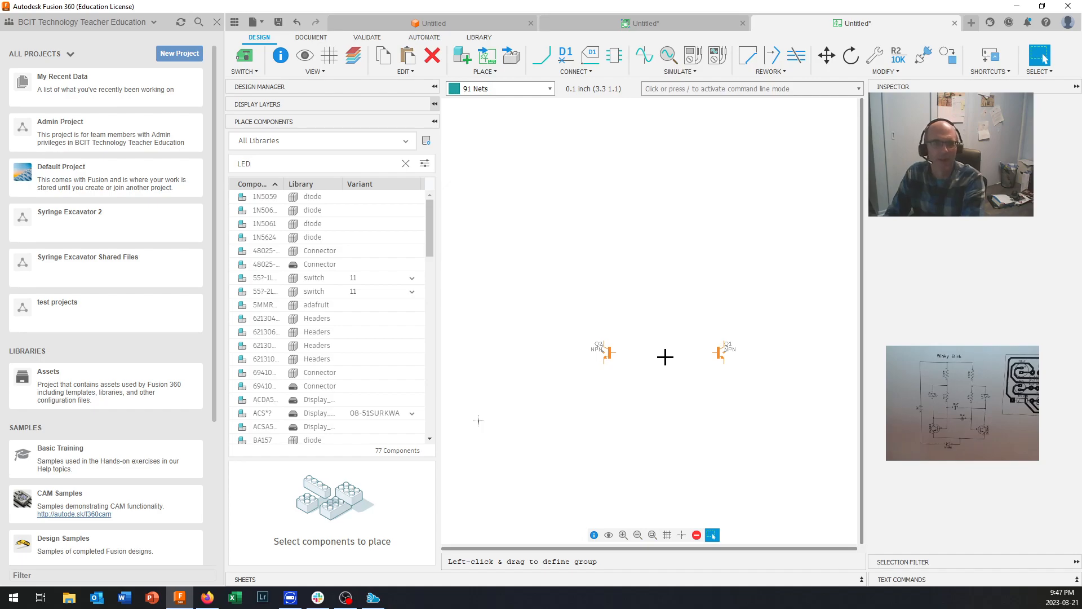
pyautogui.click(359, 307)
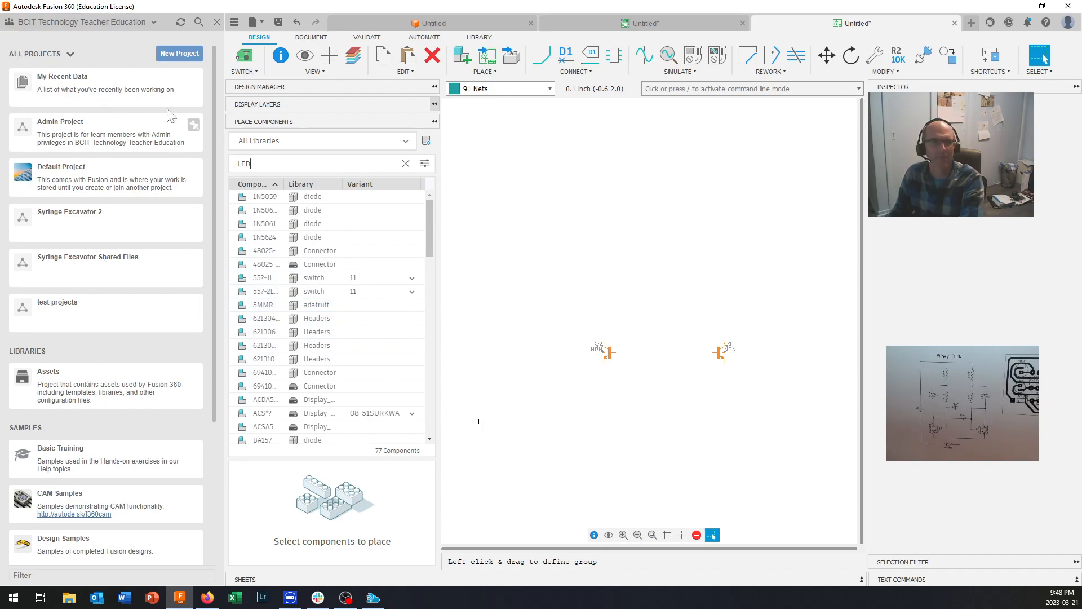
# Hide the project data panel, enlarge the component placement area, and widen the Component column
pyautogui.click(235, 24)
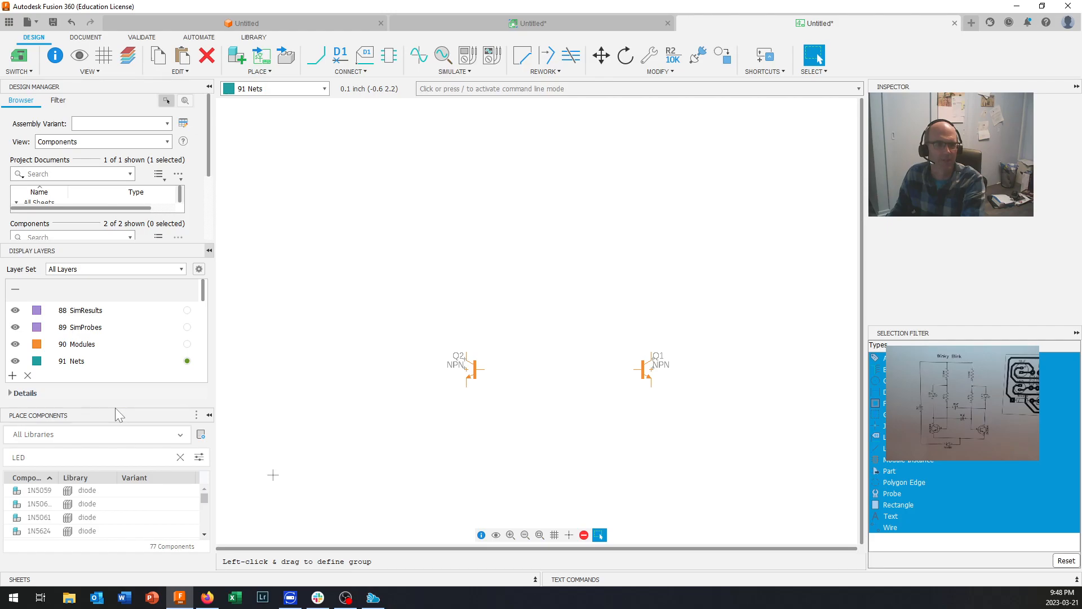
pyautogui.moveTo(115, 407); pyautogui.dragTo(117, 270)
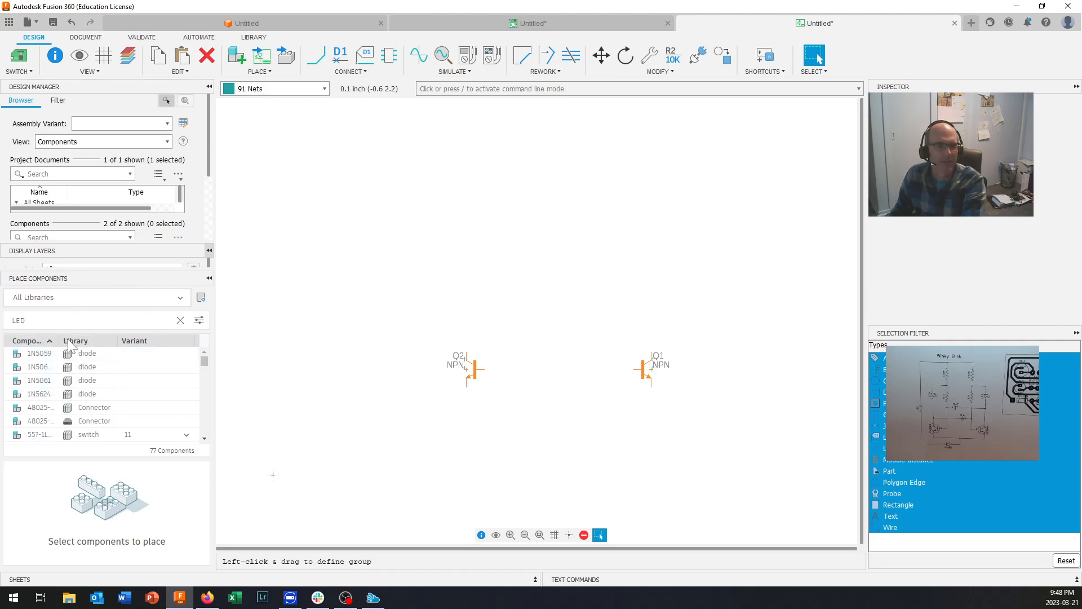
pyautogui.moveTo(60, 341); pyautogui.dragTo(69, 341)
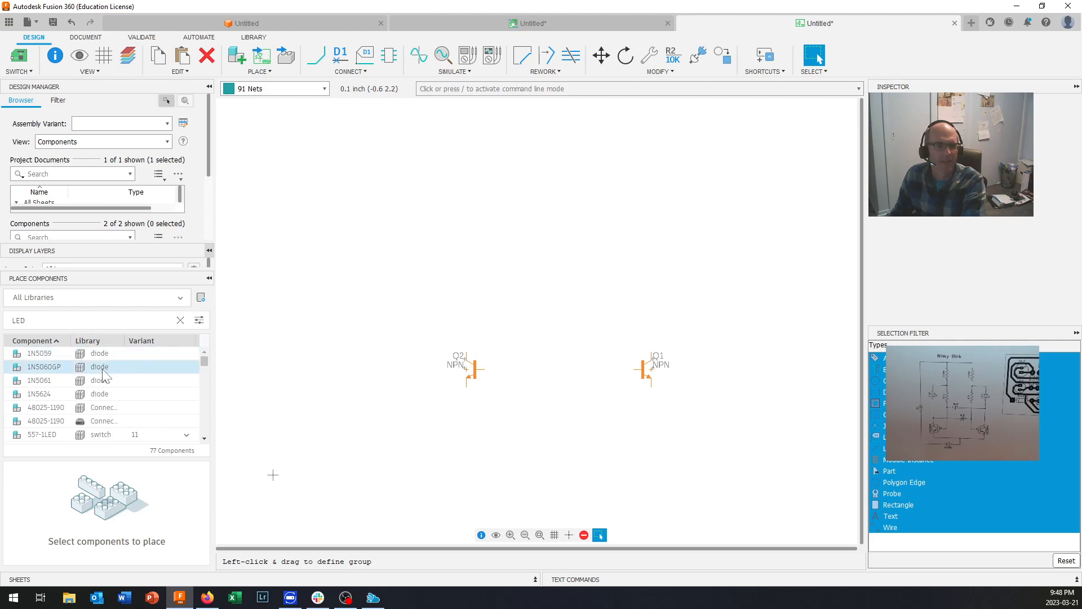
# Preview the adafruit 5MMRGBLED component among the LED search results
pyautogui.scroll(-2, 39, 395)
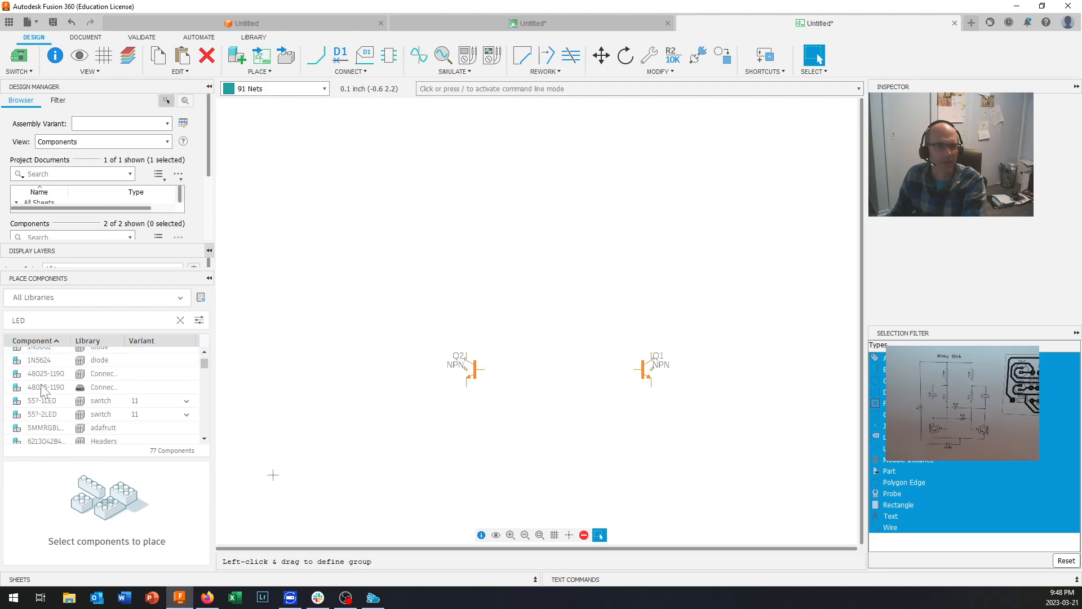
pyautogui.click(114, 426)
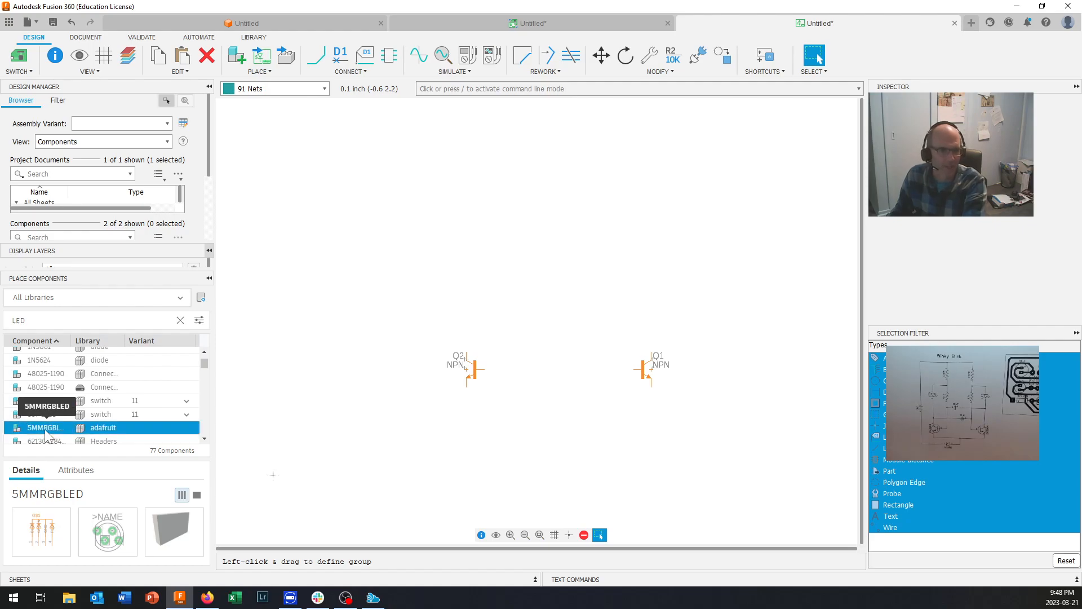
pyautogui.scroll(-1, 148, 415)
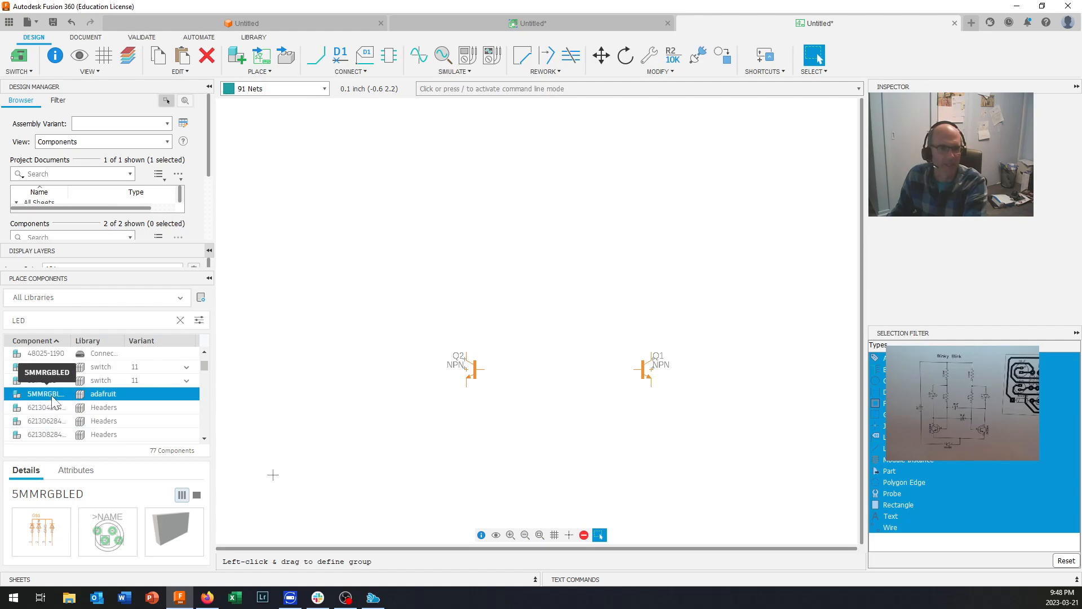
pyautogui.scroll(-1, 52, 401)
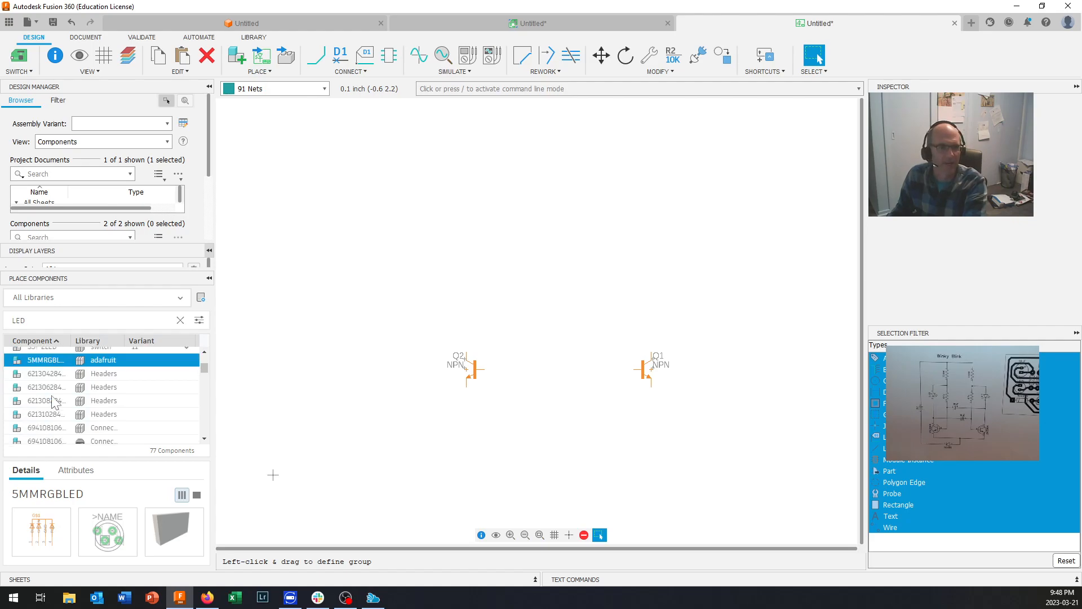
pyautogui.scroll(-2, 52, 401)
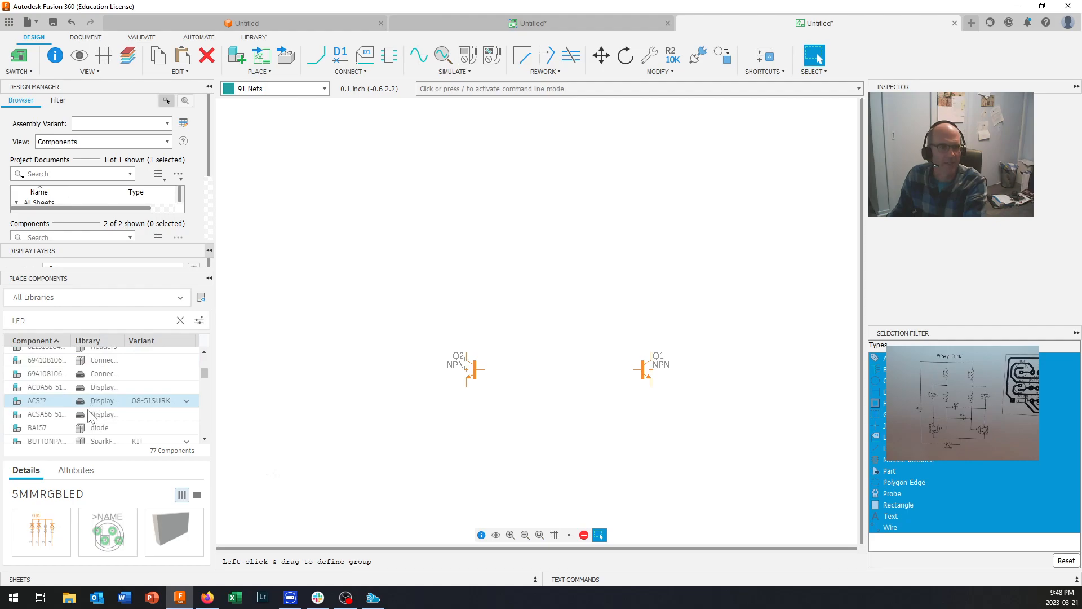
# Browse further through the LED results and examine CHIP-ROUND-G and its available package variants
pyautogui.scroll(-2, 83, 415)
pyautogui.scroll(-2, 83, 418)
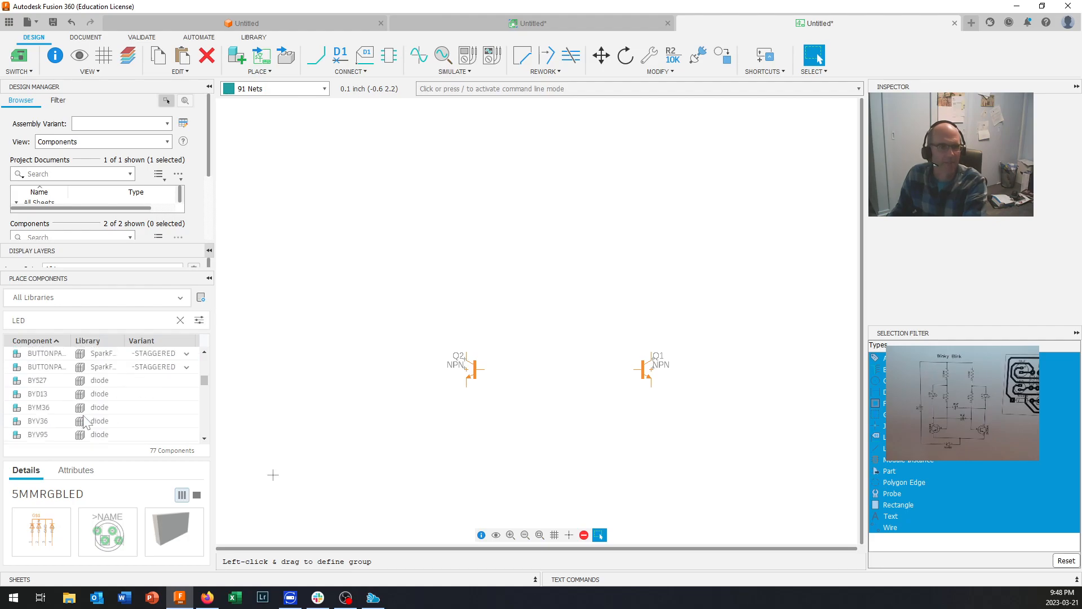
pyautogui.scroll(-2, 83, 420)
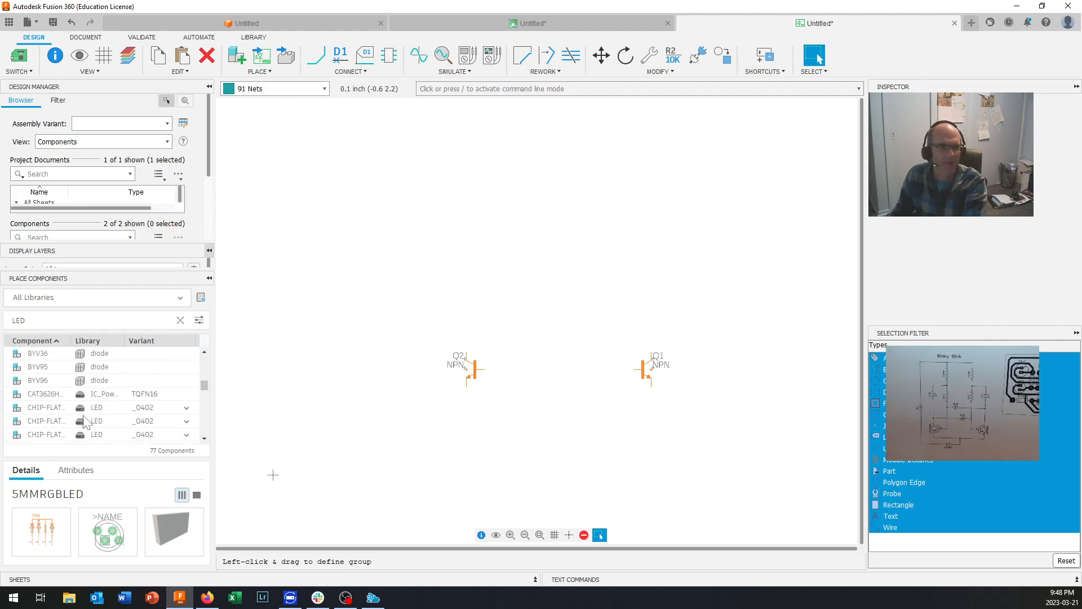
pyautogui.scroll(-2, 83, 421)
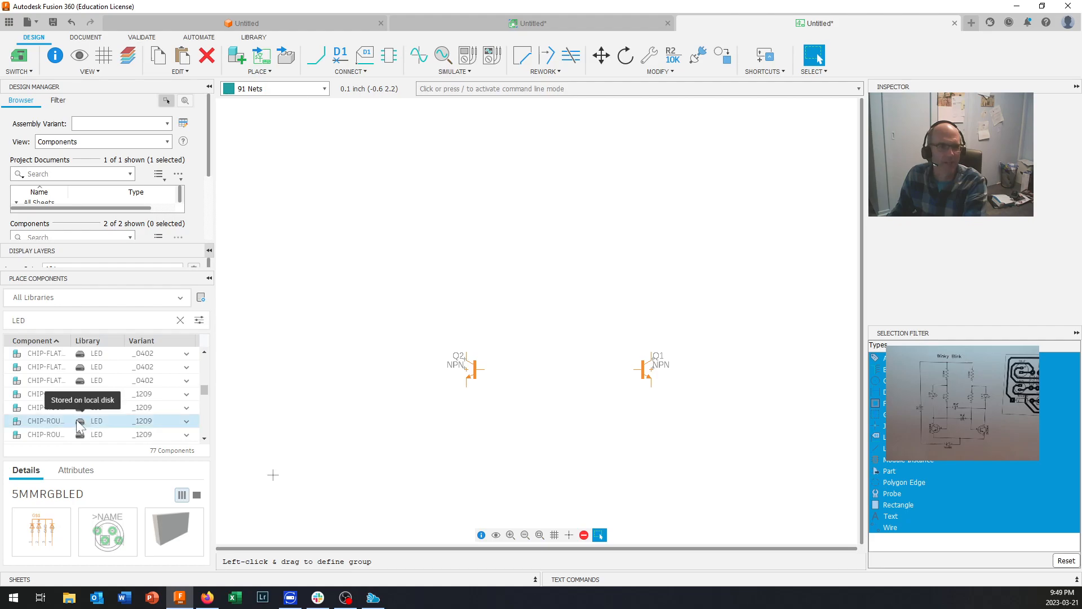
pyautogui.click(62, 410)
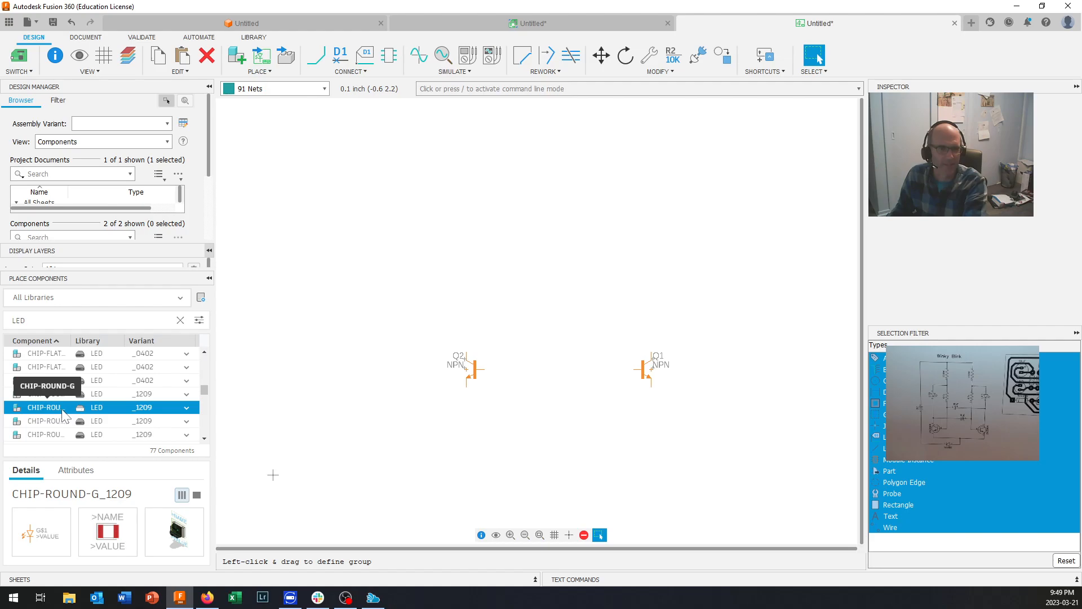
pyautogui.click(184, 409)
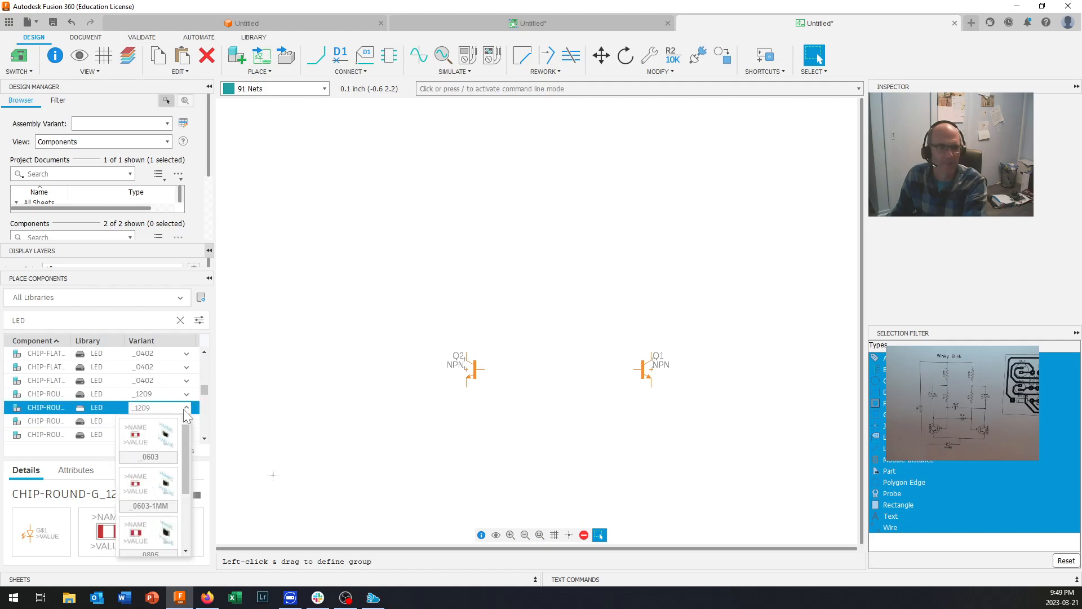
pyautogui.scroll(-2, 163, 458)
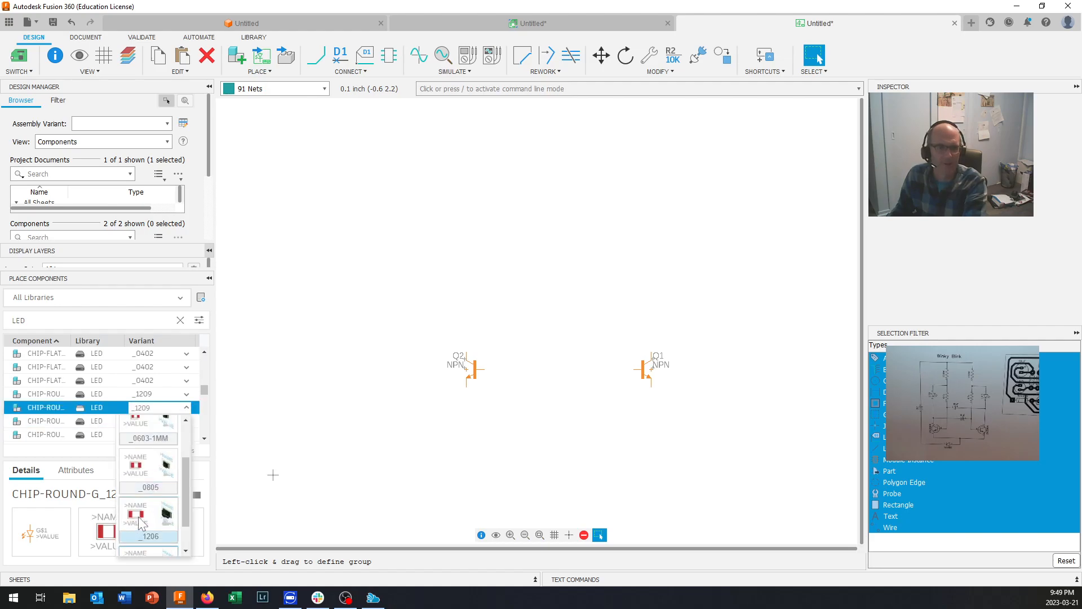
pyautogui.scroll(-1, 143, 517)
pyautogui.scroll(-1, 143, 523)
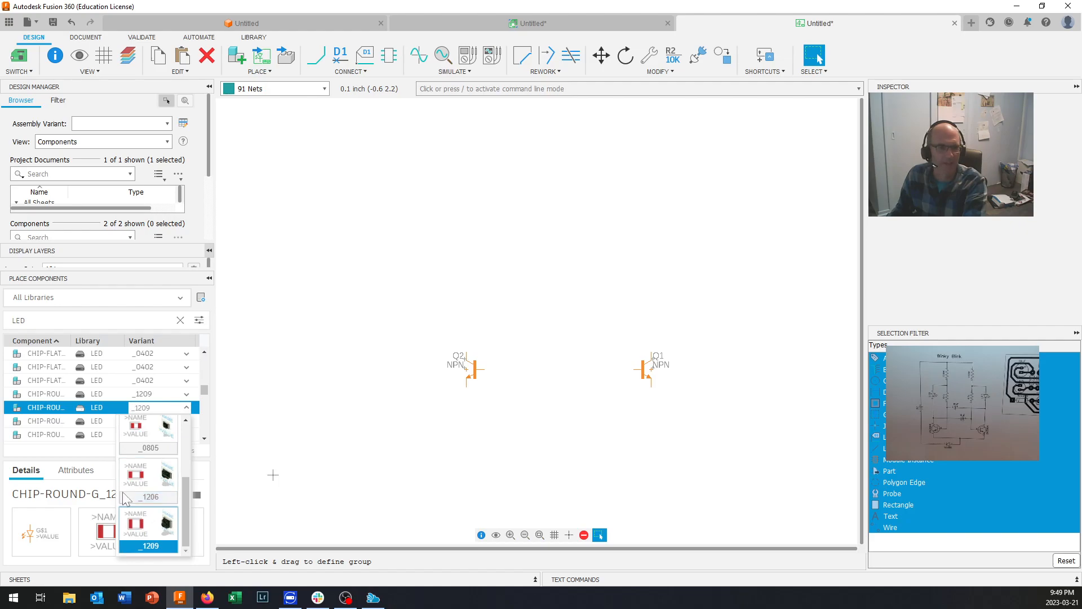
pyautogui.click(53, 407)
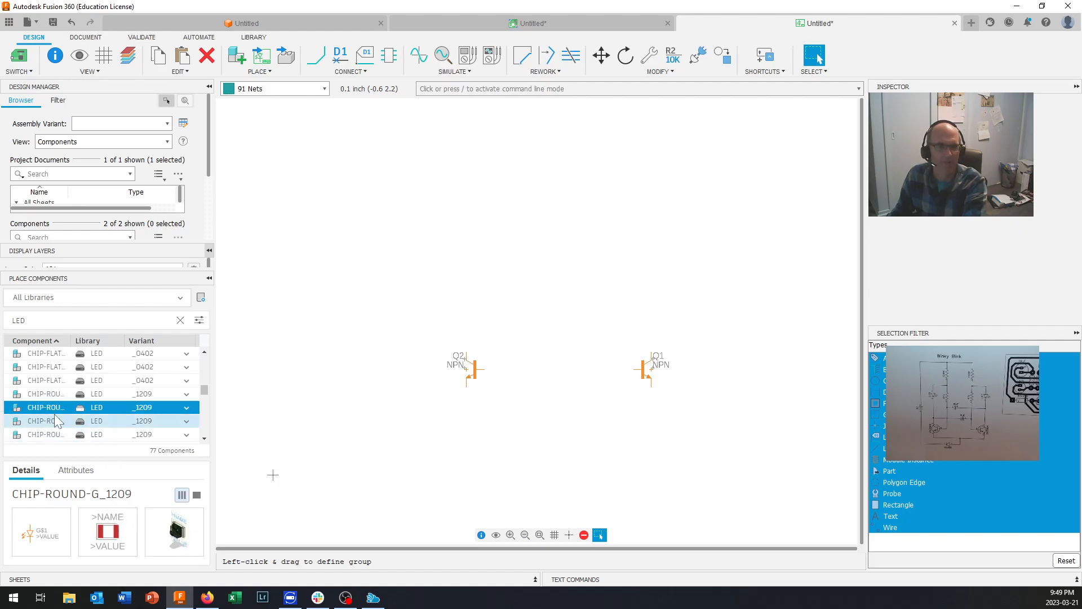
# Preview the ENCODER-2LEDKIT, LED_CHIP RED-3216 and LED_CUBE_4 components in the LED results
pyautogui.scroll(-1, 55, 417)
pyautogui.scroll(-1, 56, 420)
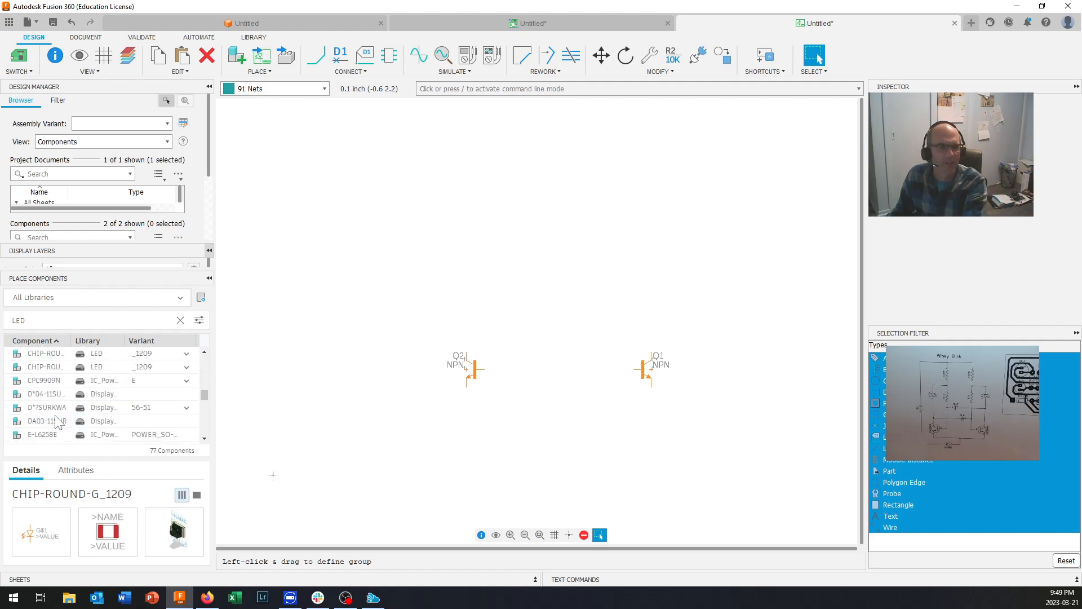
pyautogui.scroll(-1, 55, 421)
pyautogui.click(55, 416)
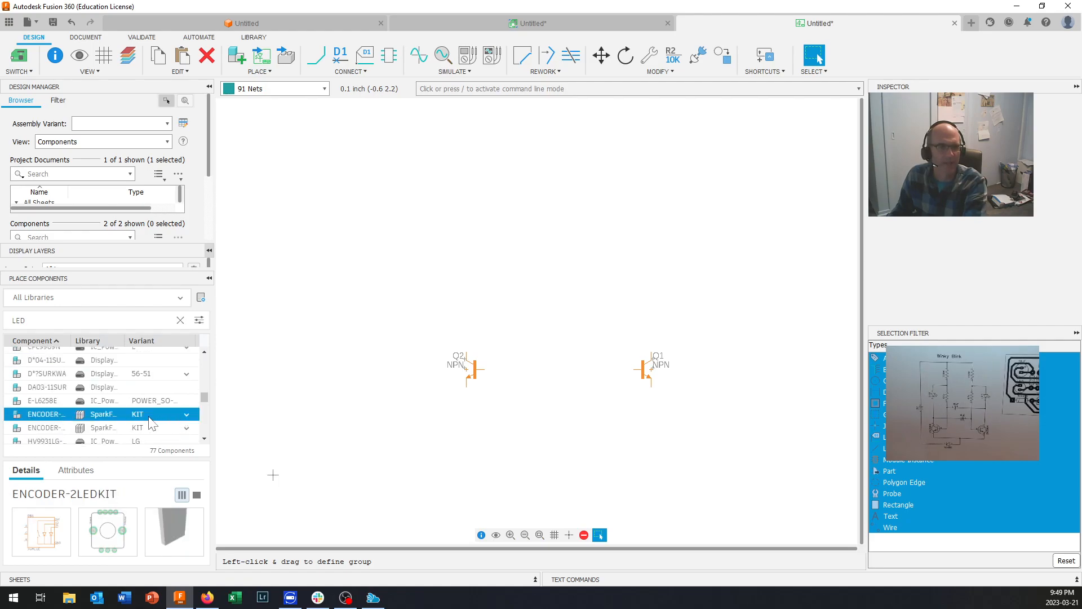
pyautogui.scroll(-3, 79, 422)
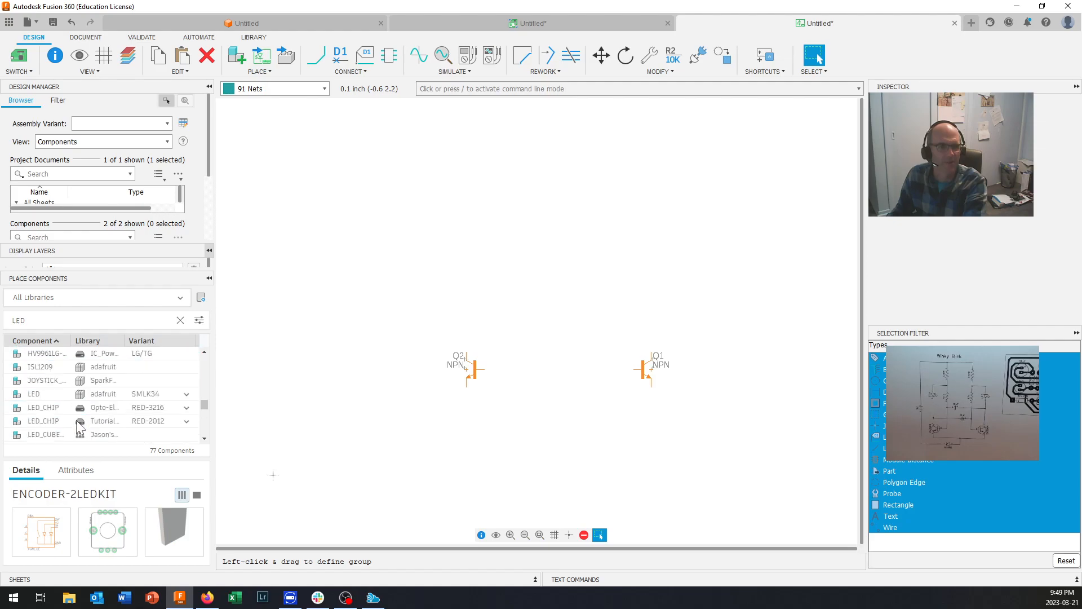
pyautogui.click(73, 409)
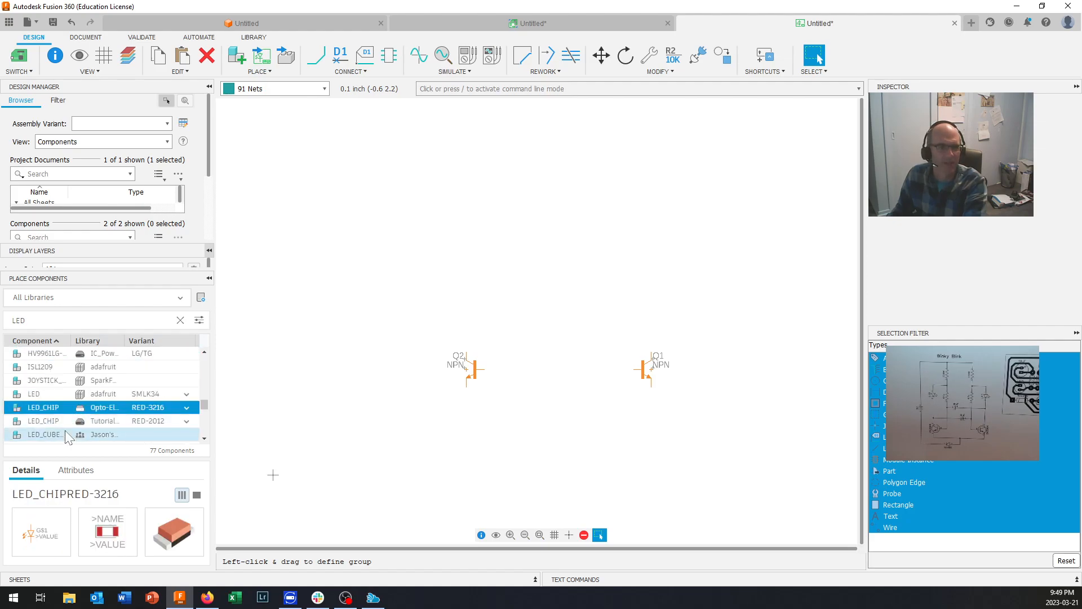
pyautogui.click(65, 431)
# Look through the remaining LED results for a through-hole LED and preview the WS2812 component
pyautogui.scroll(-3, 74, 421)
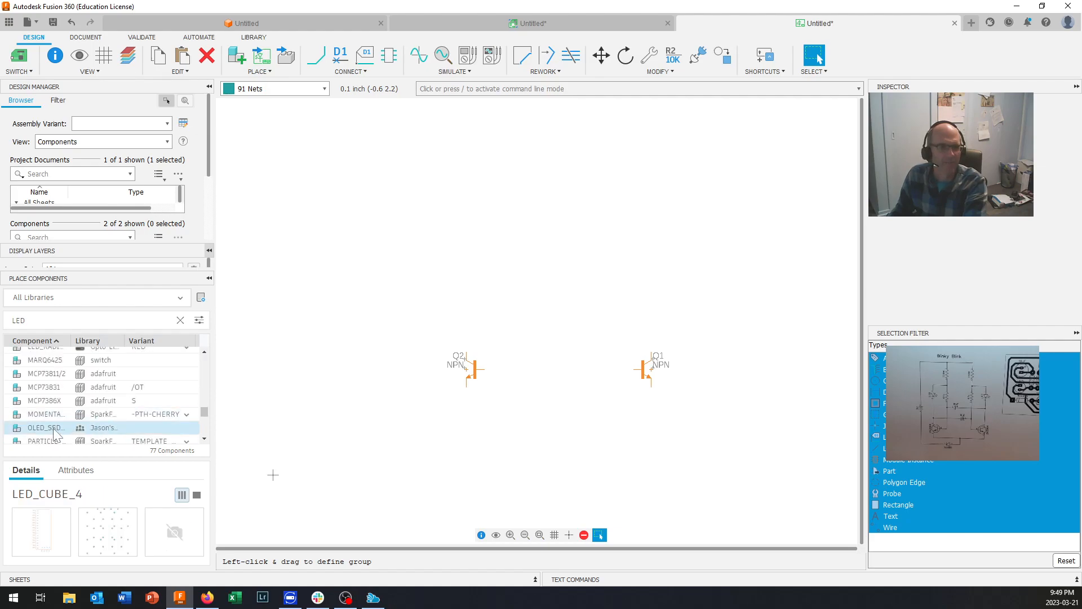
pyautogui.scroll(-2, 55, 432)
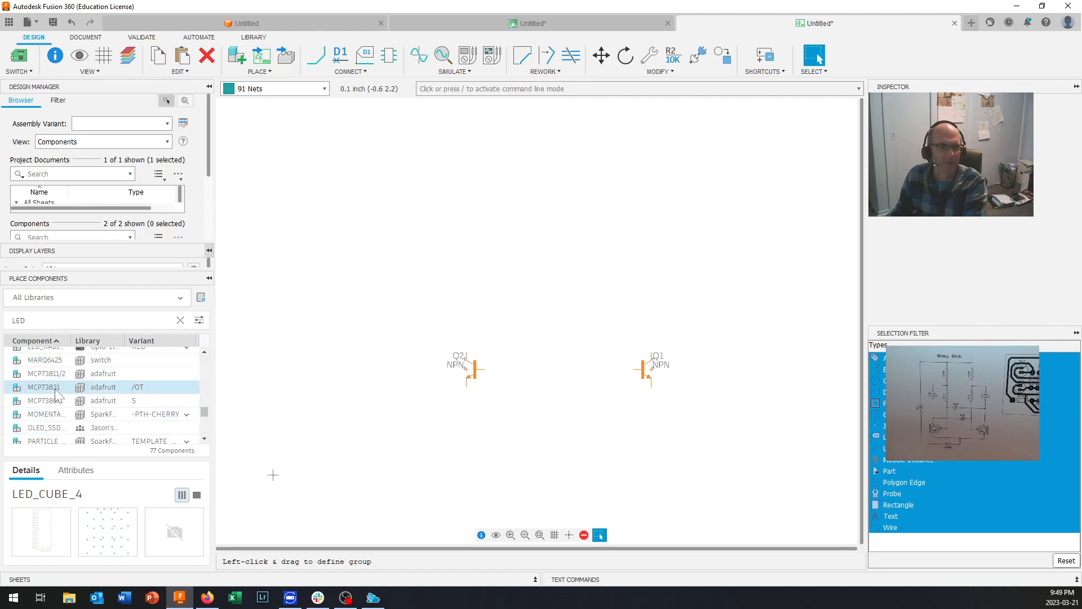
pyautogui.scroll(-1, 55, 394)
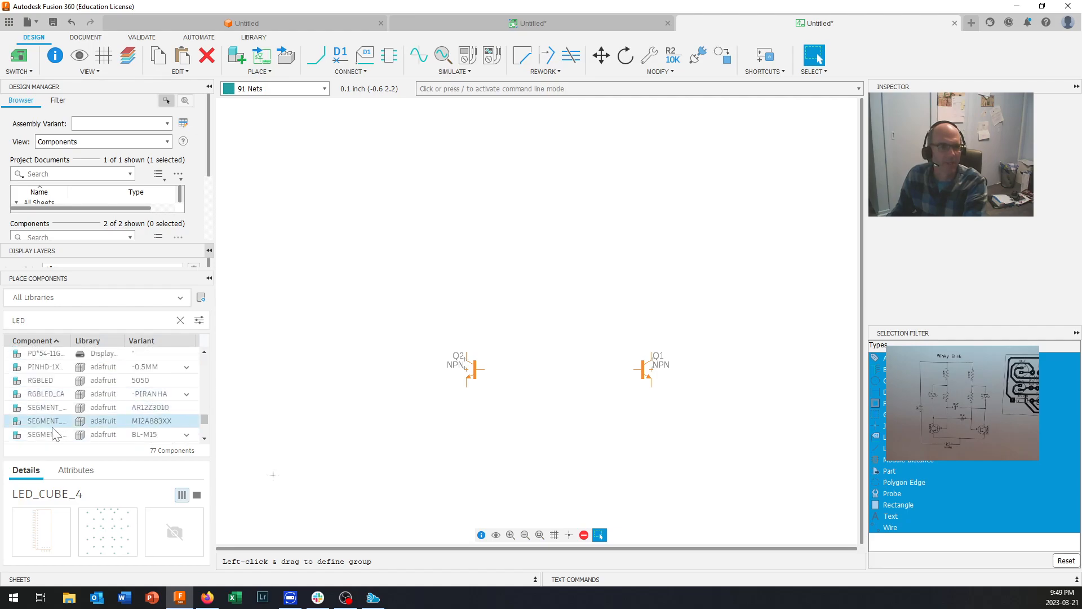
pyautogui.scroll(-1, 55, 434)
pyautogui.scroll(-2, 56, 432)
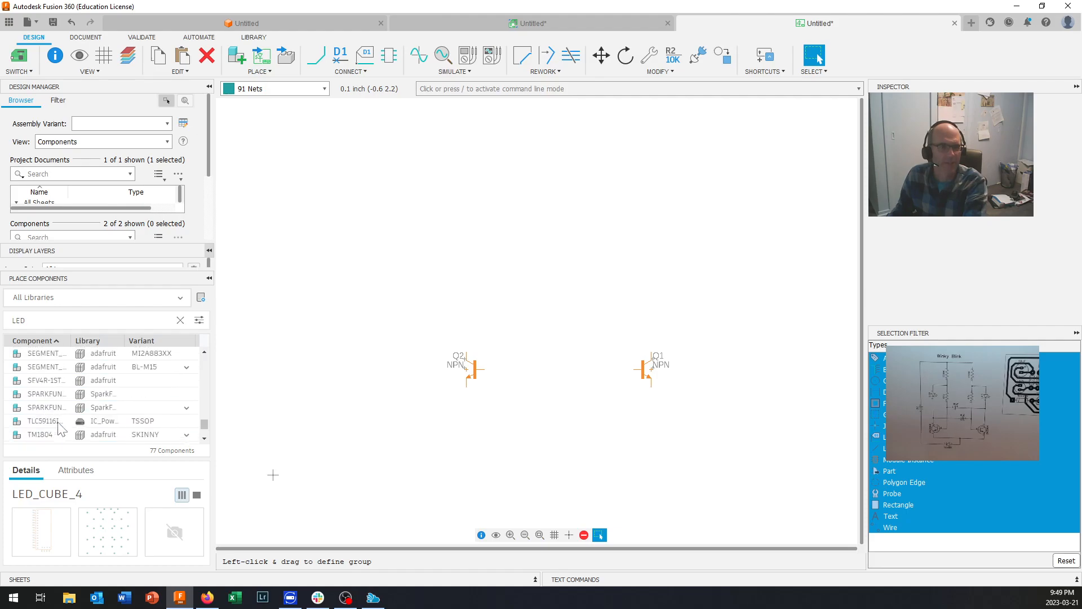
pyautogui.scroll(-1, 62, 430)
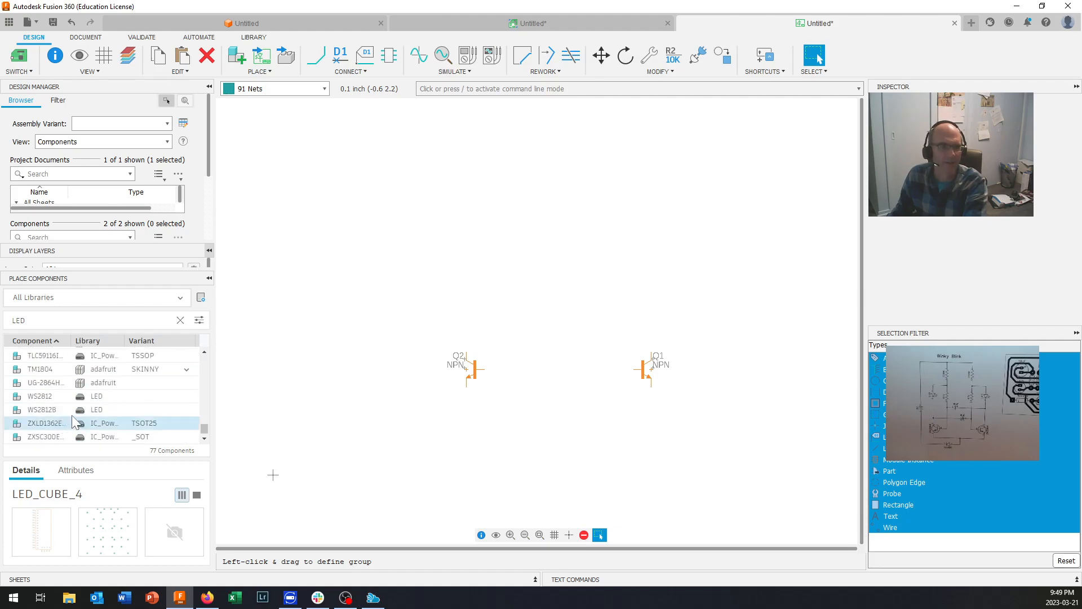
pyautogui.click(110, 397)
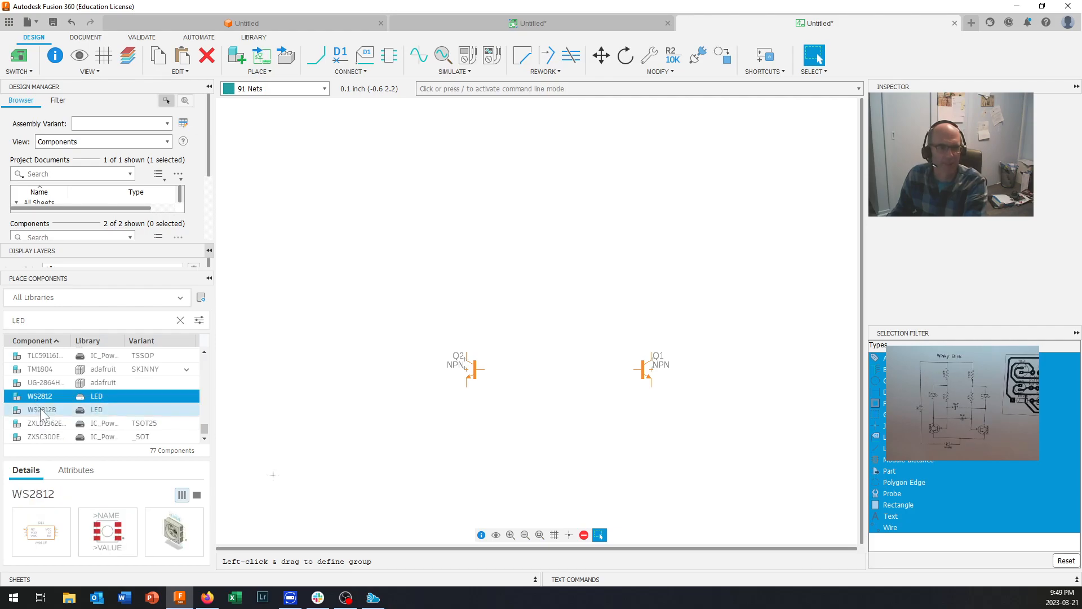
pyautogui.scroll(-1, 66, 422)
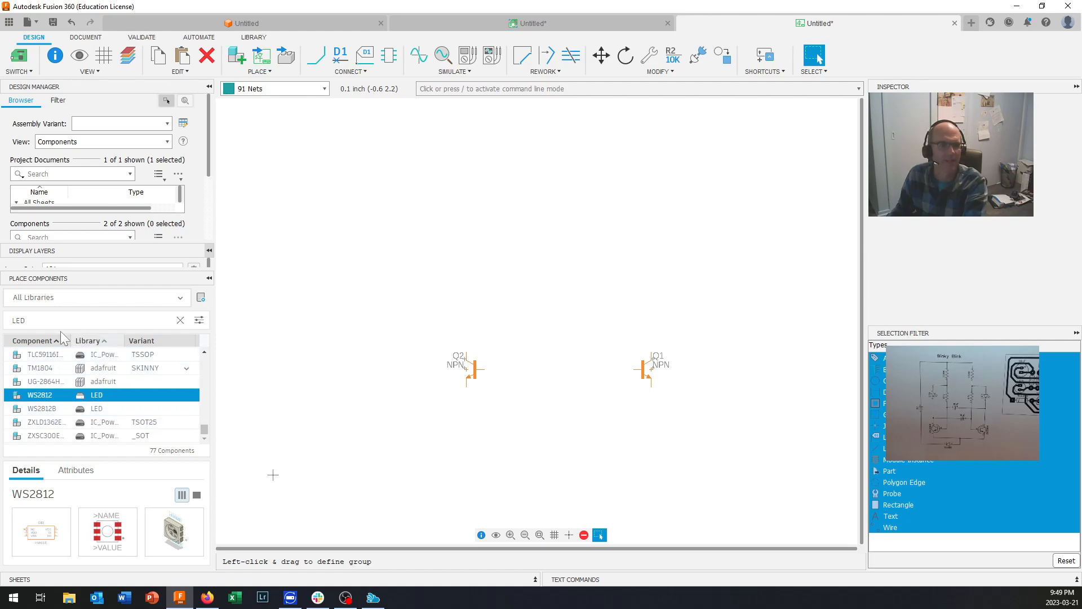
# Replace the component search term with 5mm in All Libraries
pyautogui.click(73, 320)
pyautogui.press('BackSpace')
pyautogui.press('BackSpace')
pyautogui.press('BackSpace')
pyautogui.write('5m')
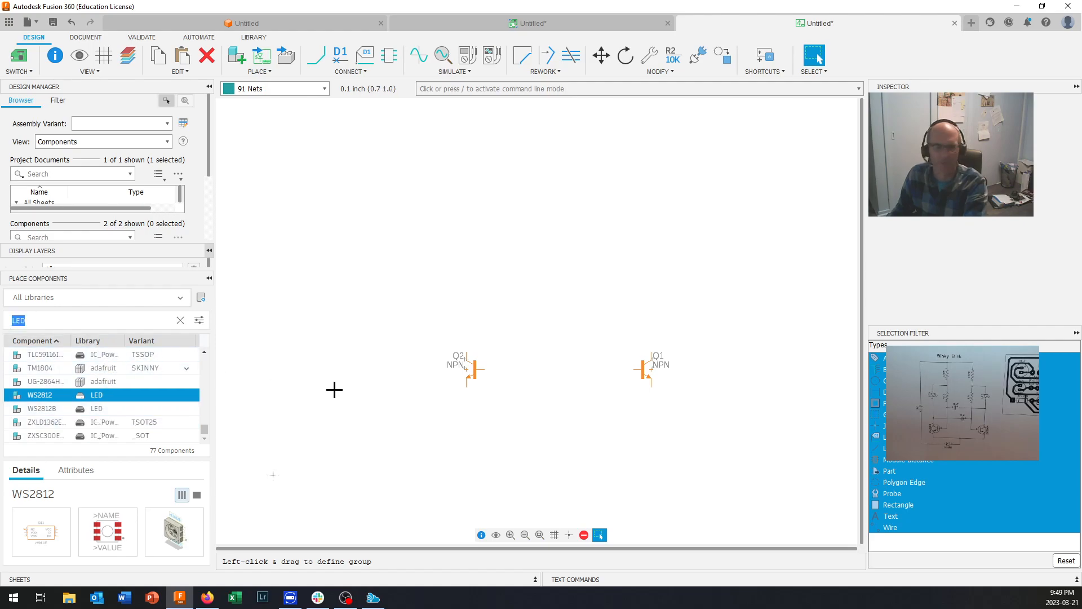
pyautogui.write('m')
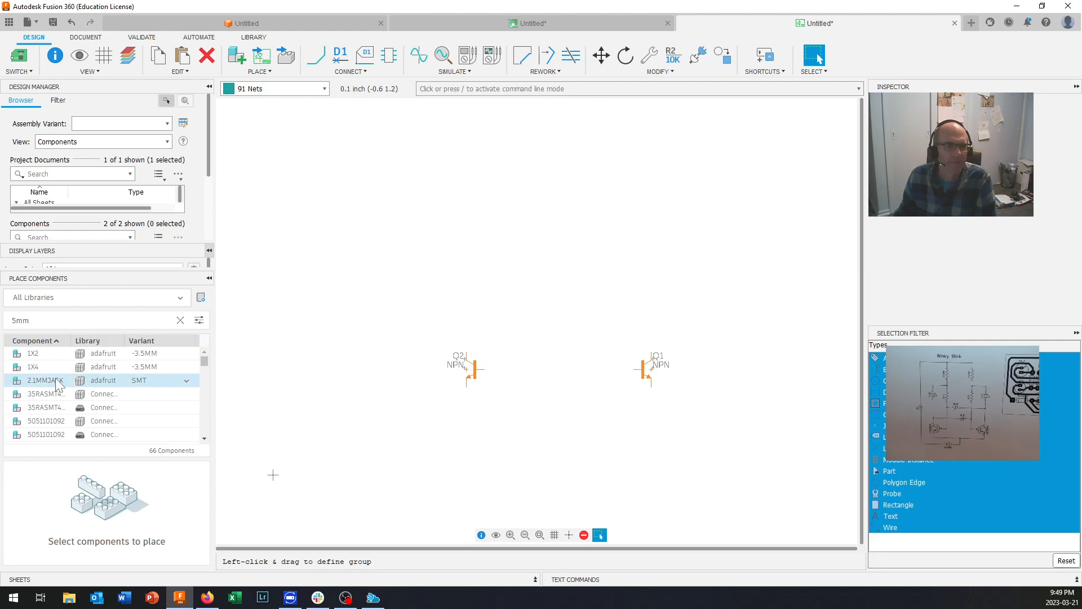
# Look through the 5mm results for an LED and preview the CHIP-FLAT-Y component in its 0603-0.55MM variant
pyautogui.scroll(-5, 67, 392)
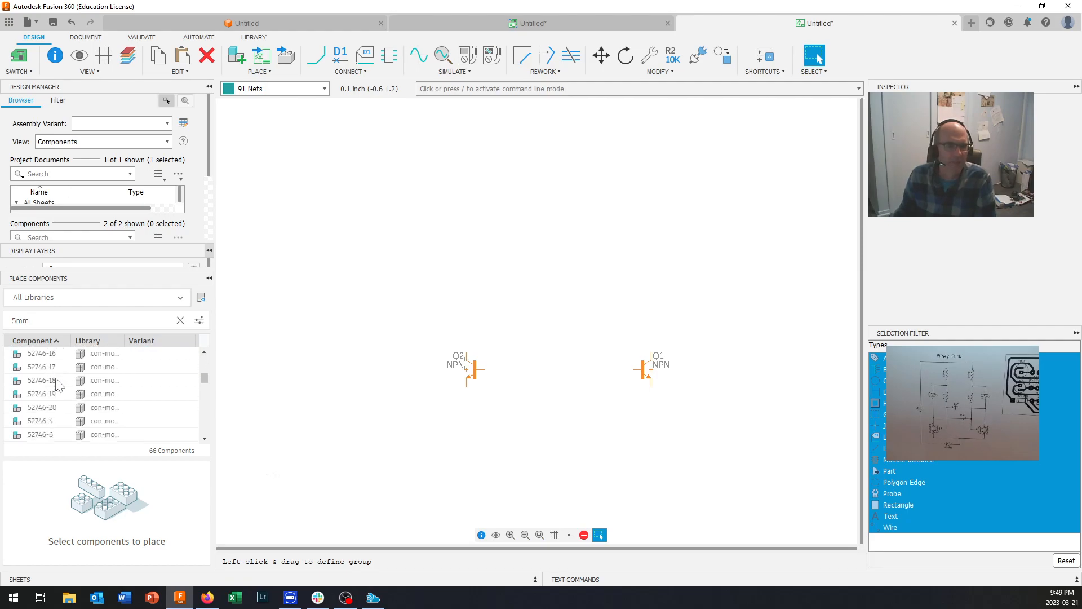
pyautogui.scroll(-5, 56, 385)
pyautogui.scroll(-3, 57, 383)
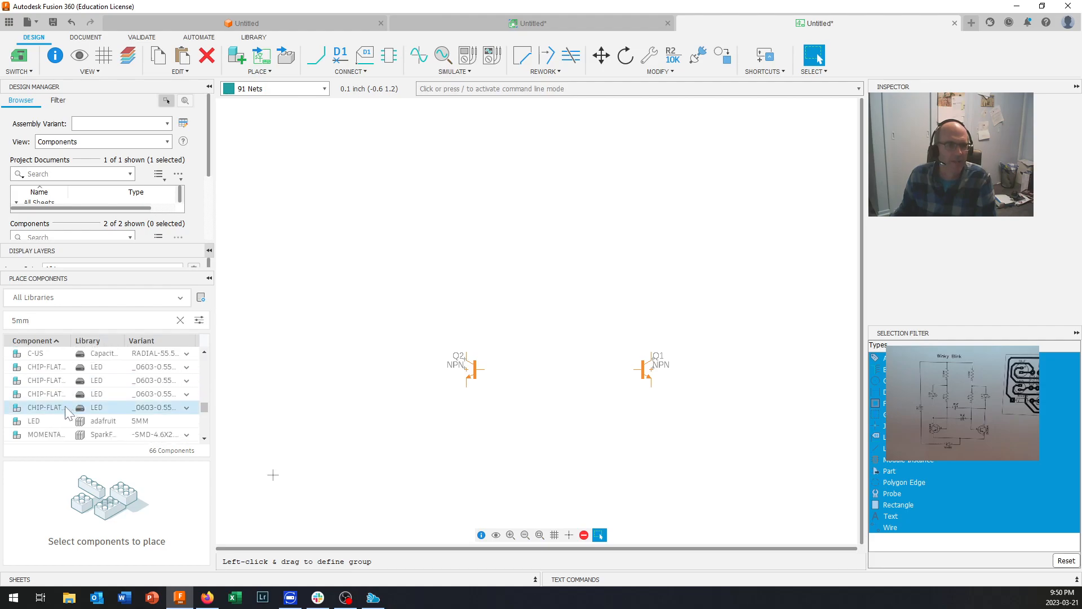
pyautogui.click(65, 406)
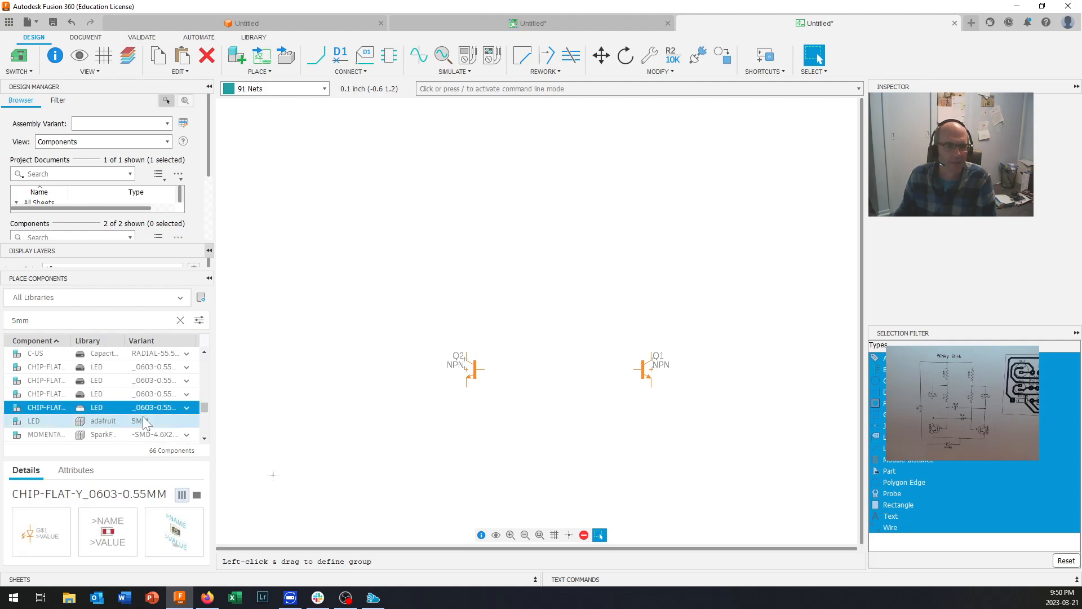
# Check the package variants of the CHIP-FLAT-Y, CHIP-FLAT-R and CHIP-FLAT-G LED components for a through-hole option
pyautogui.click(186, 406)
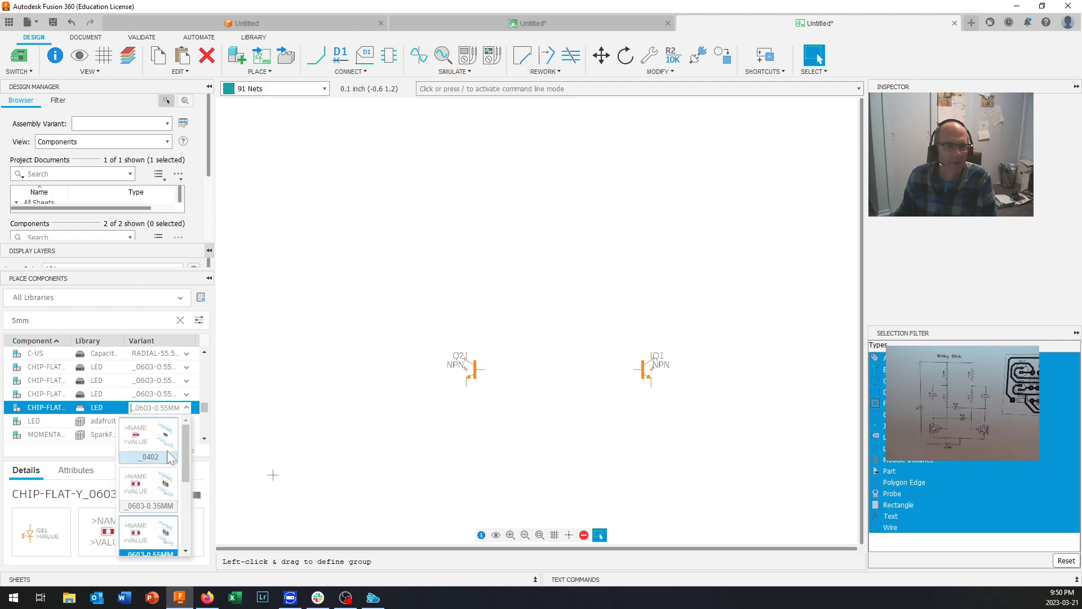
pyautogui.scroll(-3, 182, 429)
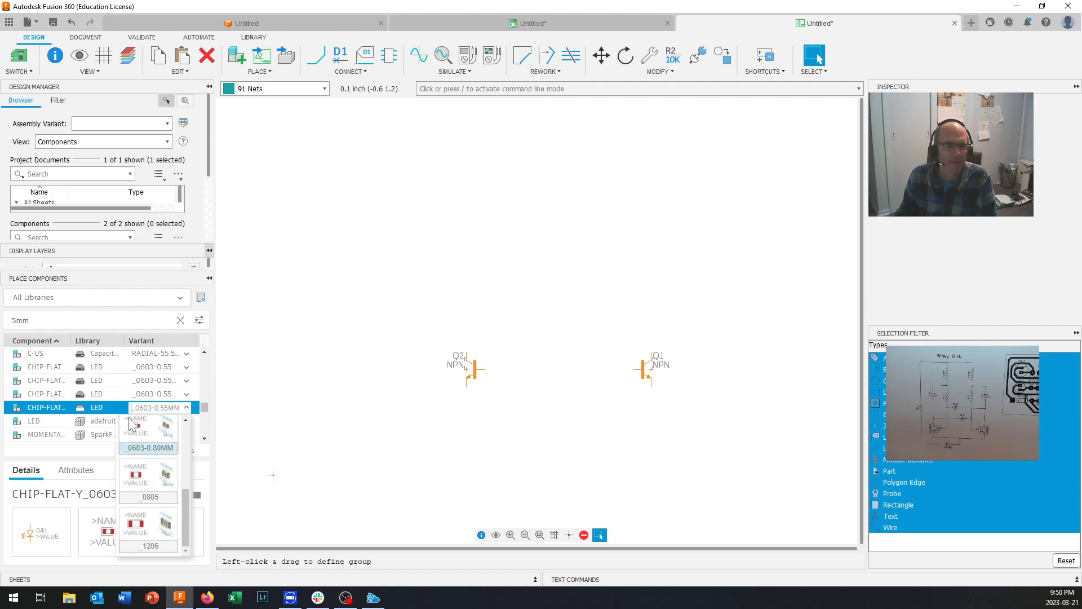
pyautogui.click(187, 394)
pyautogui.scroll(-1, 163, 450)
pyautogui.scroll(-2, 162, 449)
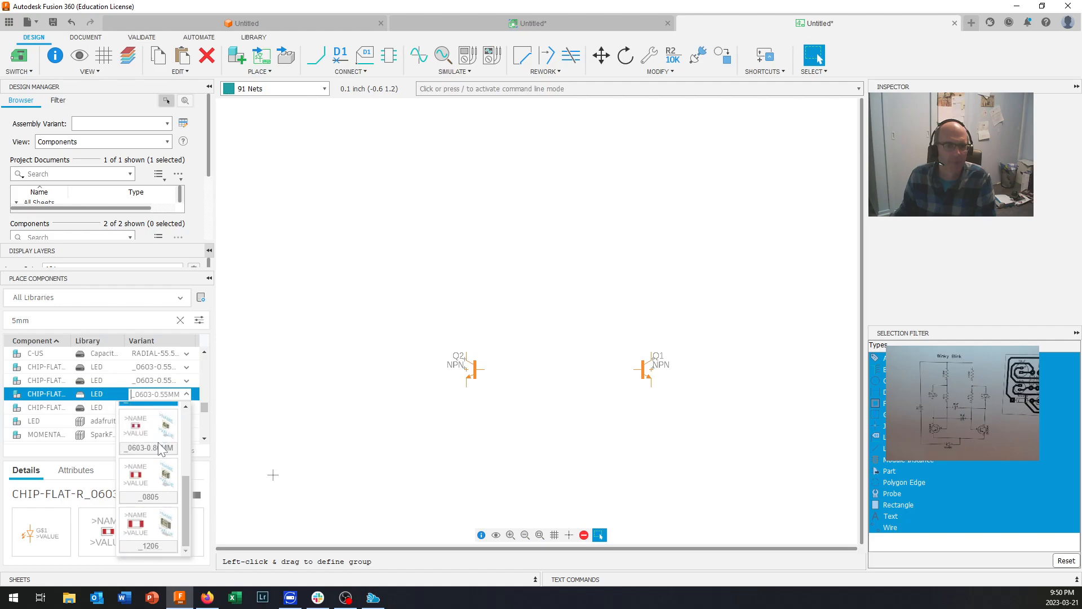
pyautogui.click(173, 378)
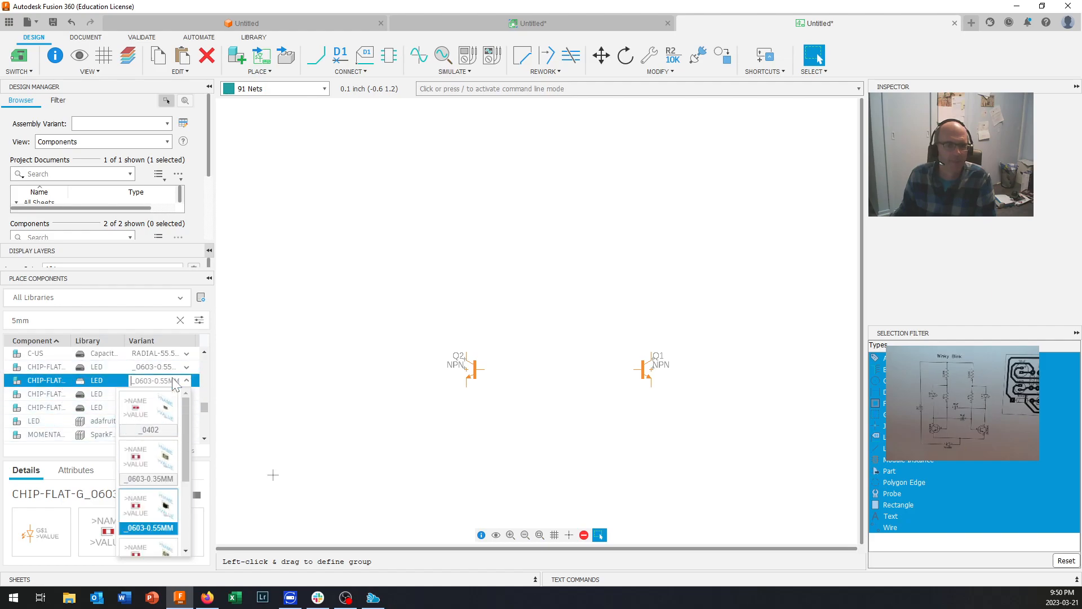
pyautogui.scroll(-1, 164, 394)
# Look through the remaining 5mm results in All Libraries for a through-hole LED
pyautogui.scroll(-3, 163, 406)
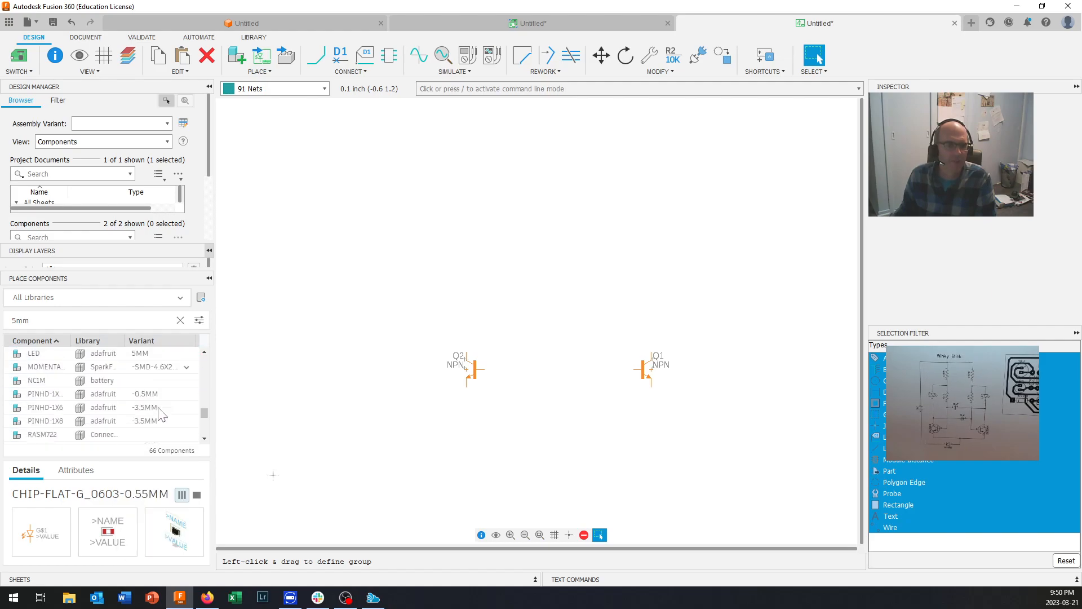
pyautogui.scroll(-3, 163, 414)
pyautogui.scroll(-10, 163, 414)
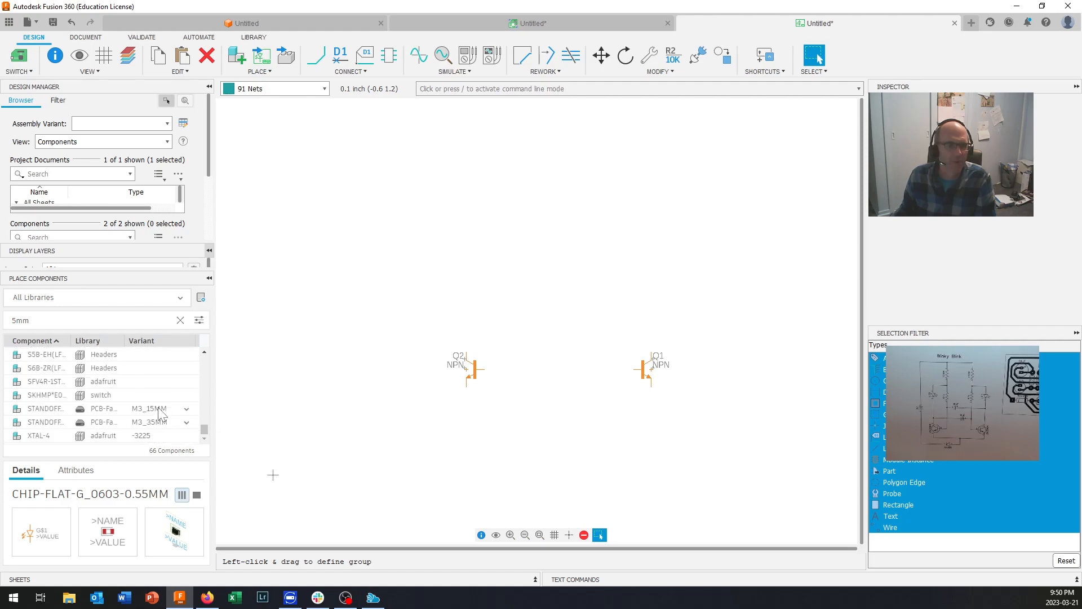
pyautogui.scroll(20, 161, 414)
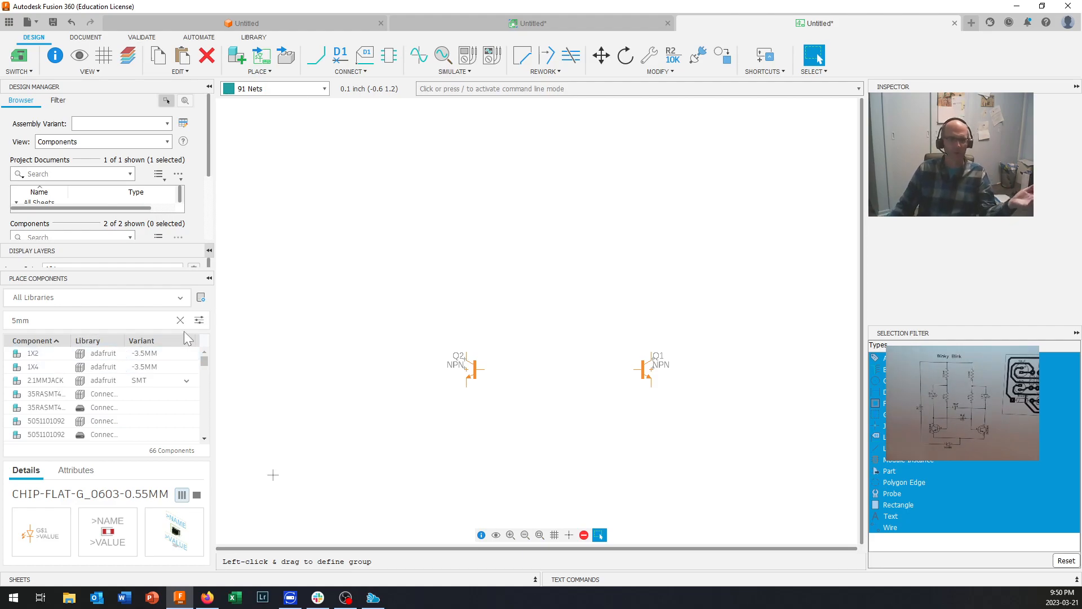
# Restrict the 5mm component search to the adafruit library
pyautogui.click(178, 298)
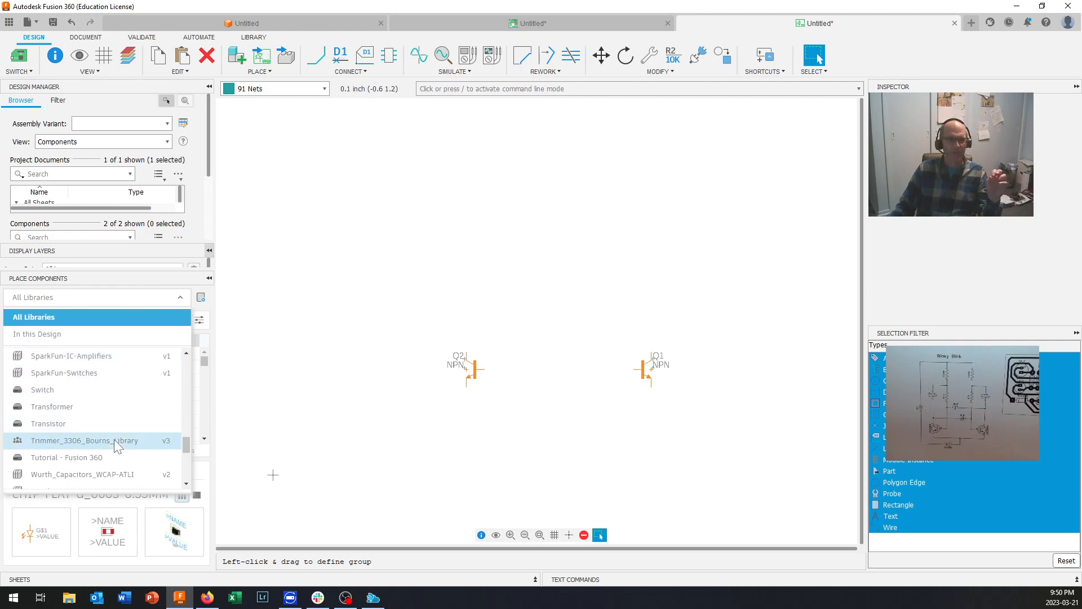
pyautogui.scroll(-4, 105, 448)
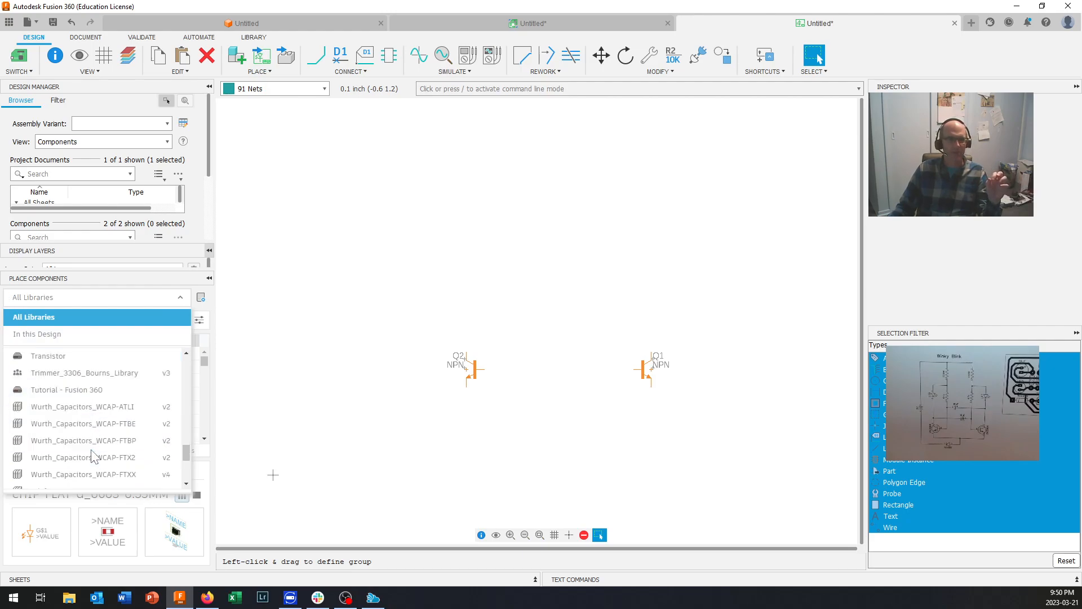
pyautogui.scroll(-6, 94, 457)
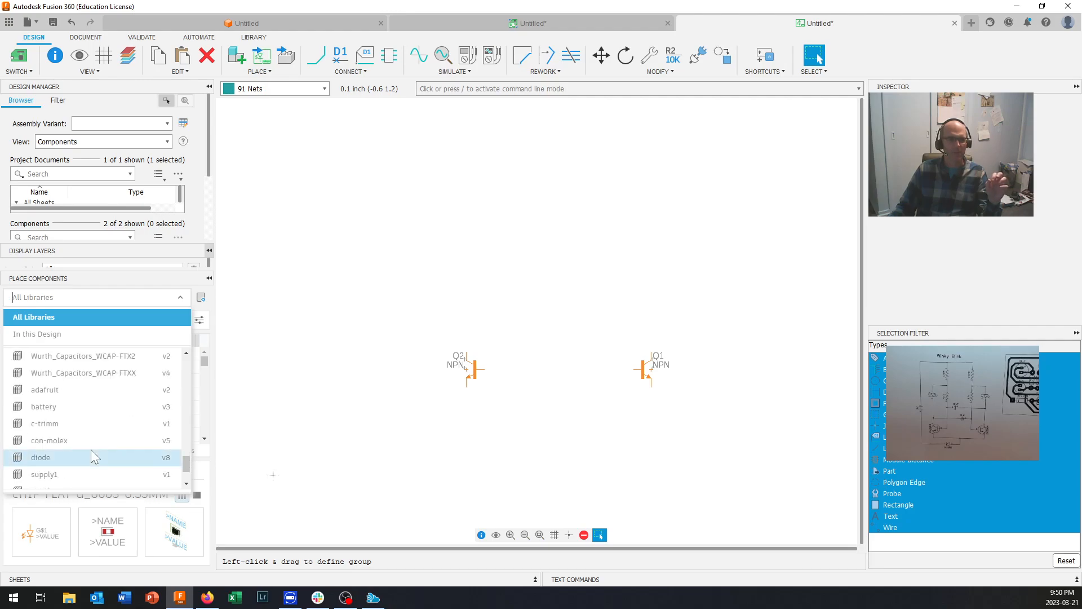
pyautogui.scroll(-4, 92, 451)
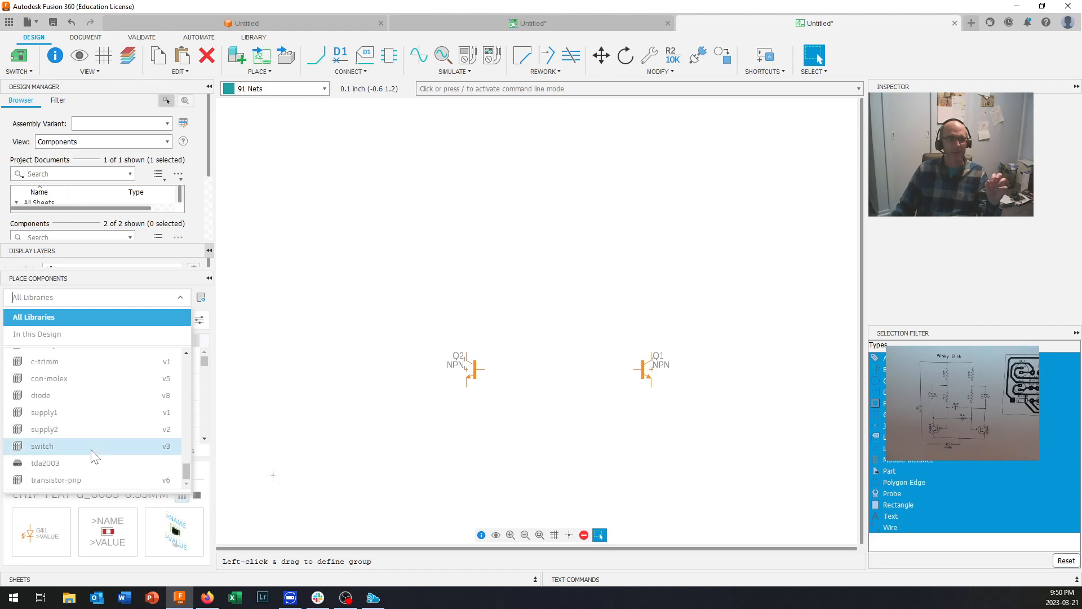
pyautogui.scroll(4, 92, 452)
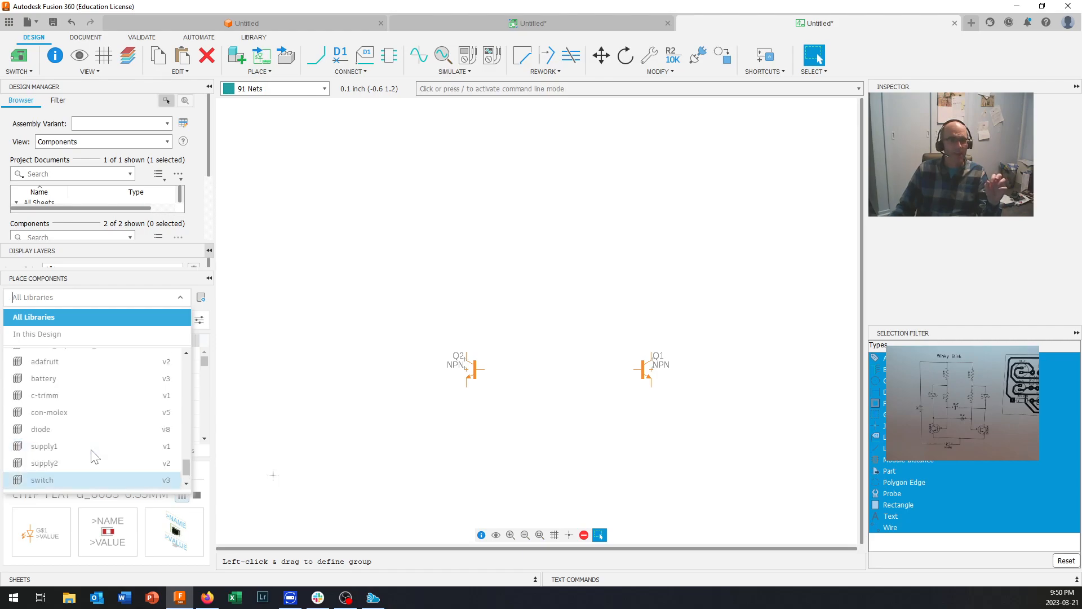
pyautogui.click(76, 428)
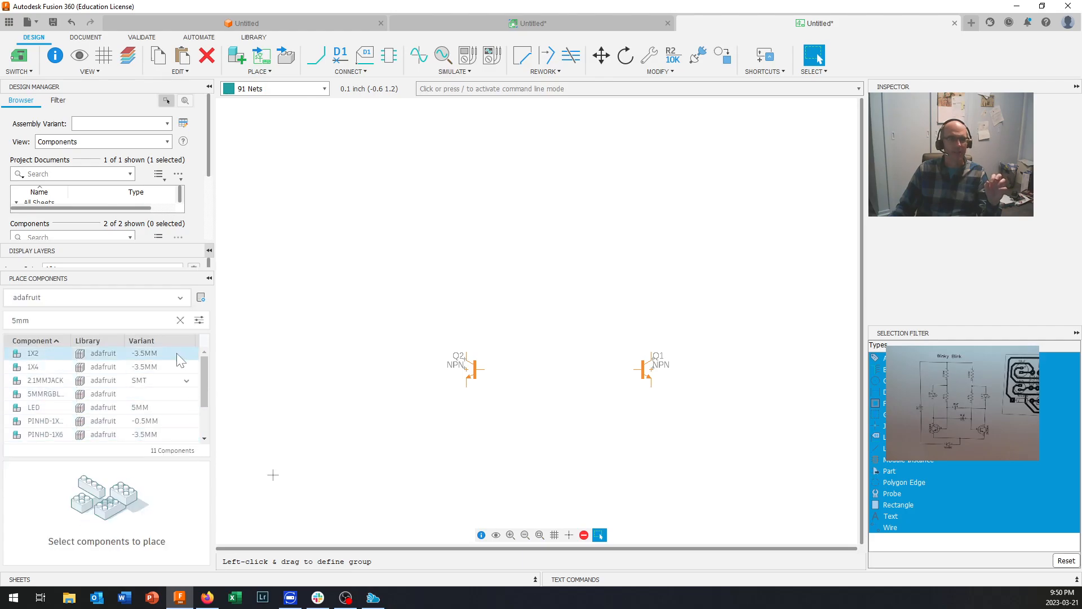
# Place two adafruit LED components in the 5MM variant, one above transistor Q2 and one above Q1
pyautogui.click(35, 408)
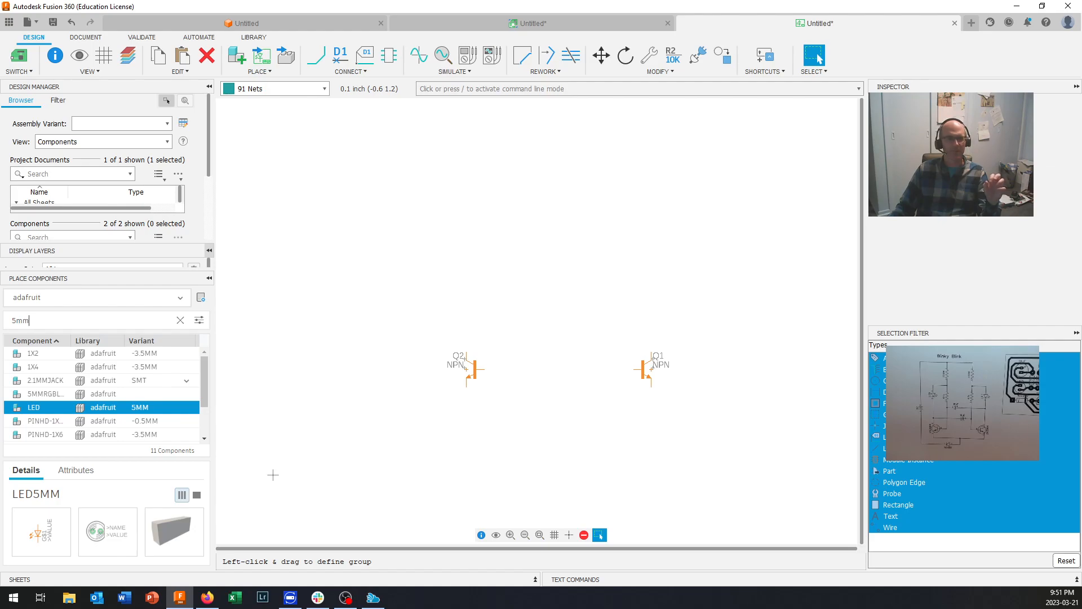
pyautogui.click(35, 409)
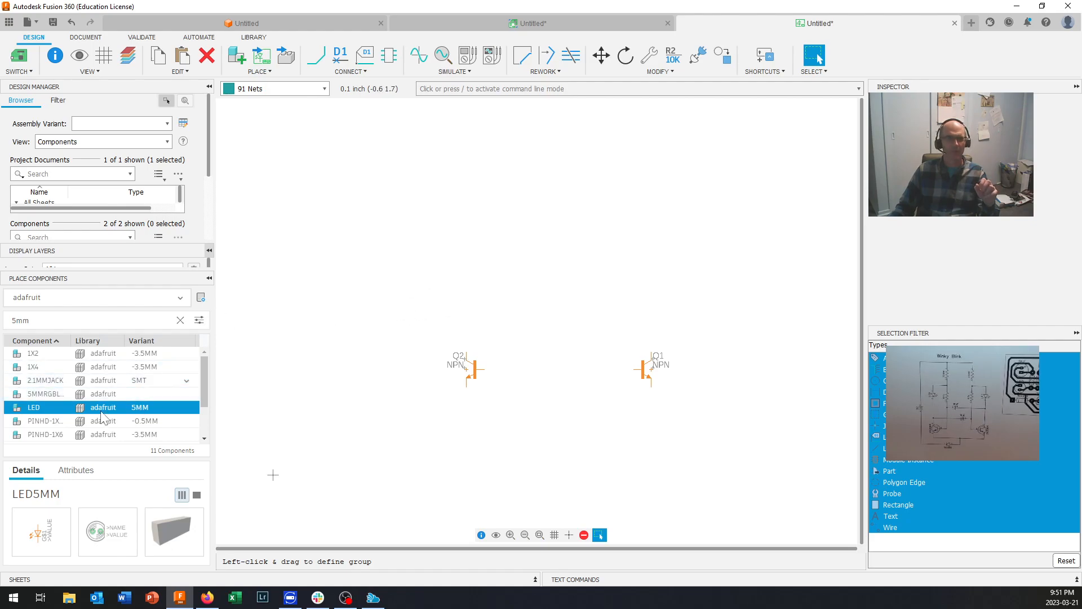
pyautogui.moveTo(107, 405); pyautogui.dragTo(474, 278)
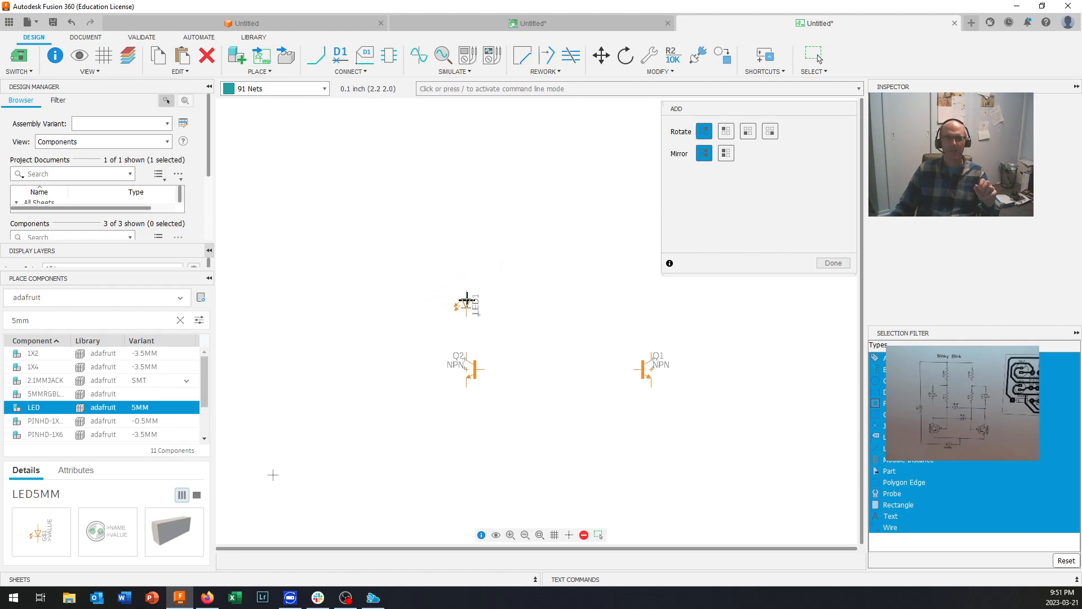
pyautogui.click(466, 300)
pyautogui.click(651, 297)
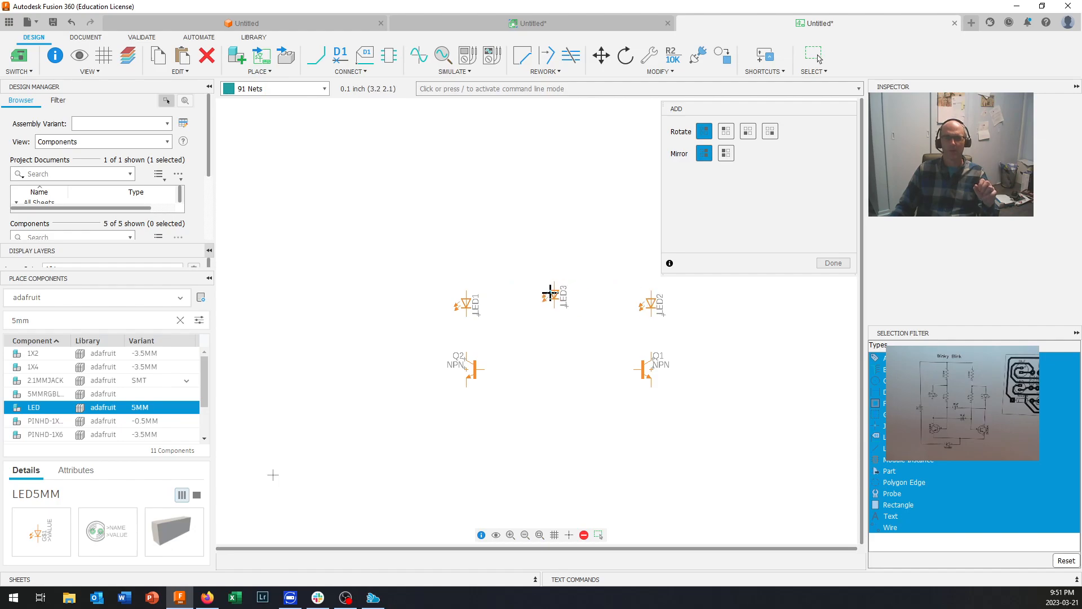
pyautogui.click(833, 263)
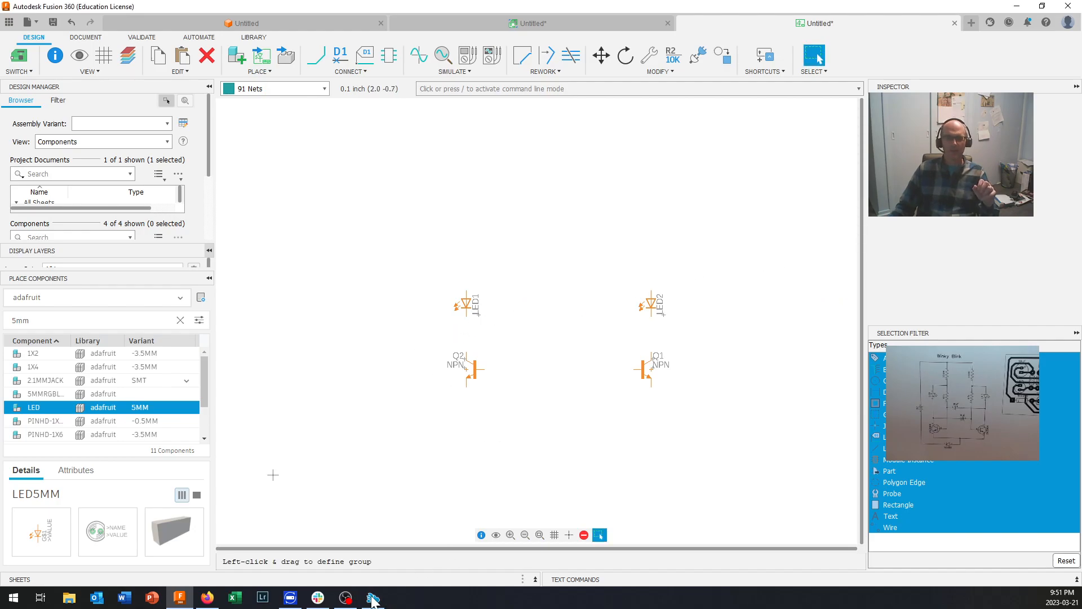
# Switch to ChatGPT in Firefox to check the Winky Blink part list for the resistor, and return to the Fusion 360 schematic
pyautogui.moveTo(361, 601)
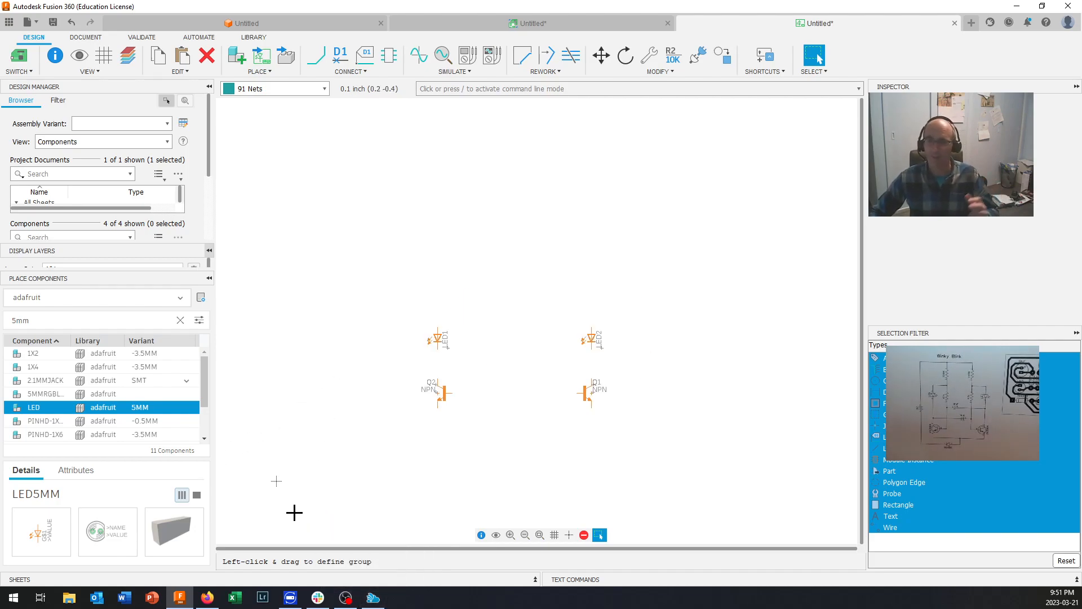
pyautogui.scroll(1, 483, 419)
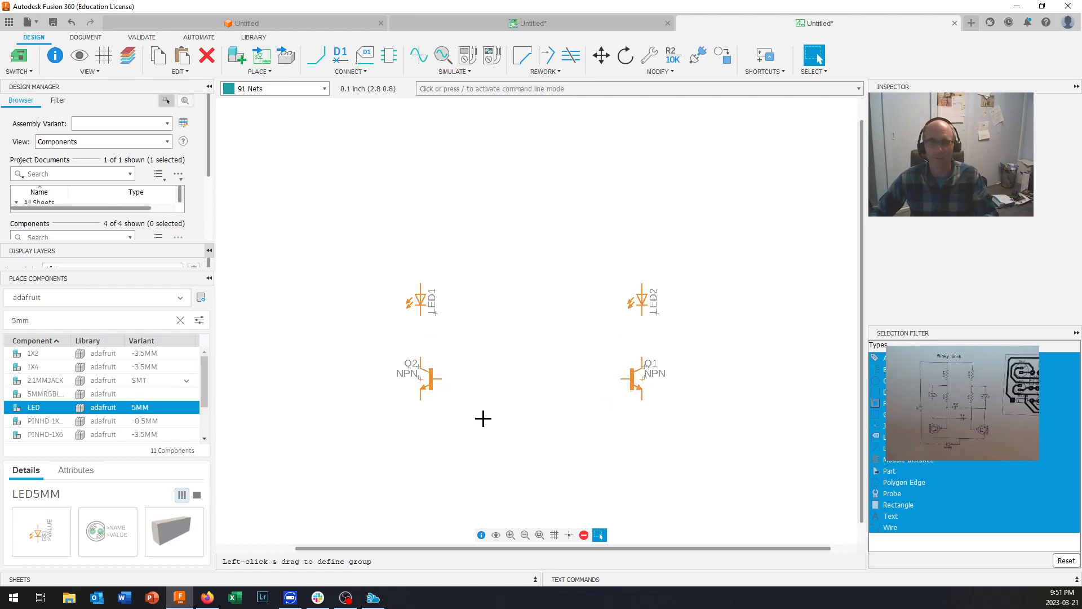
pyautogui.moveTo(217, 602)
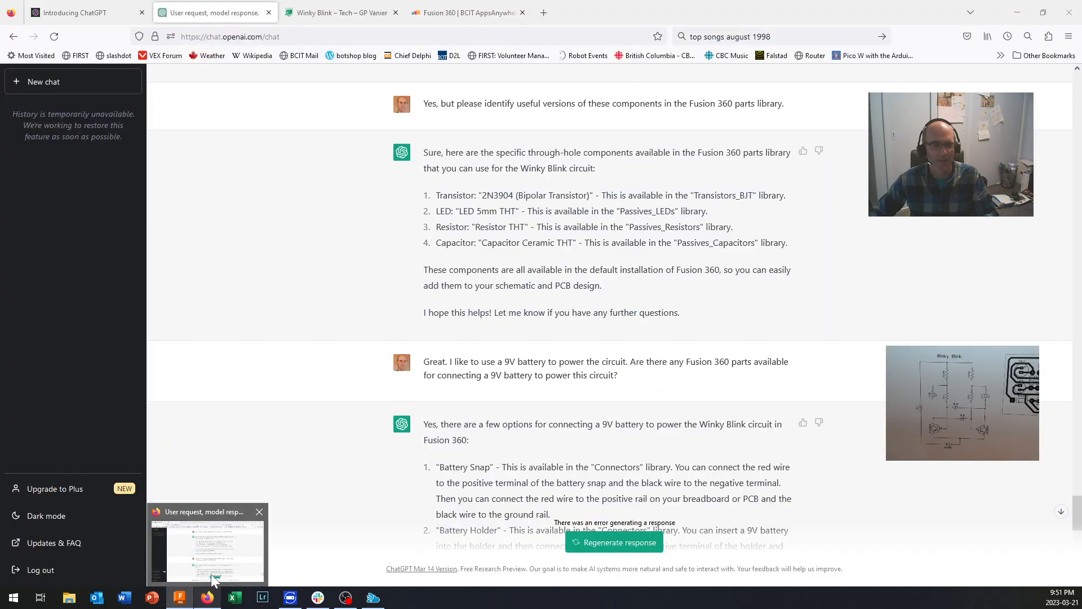
pyautogui.click(217, 563)
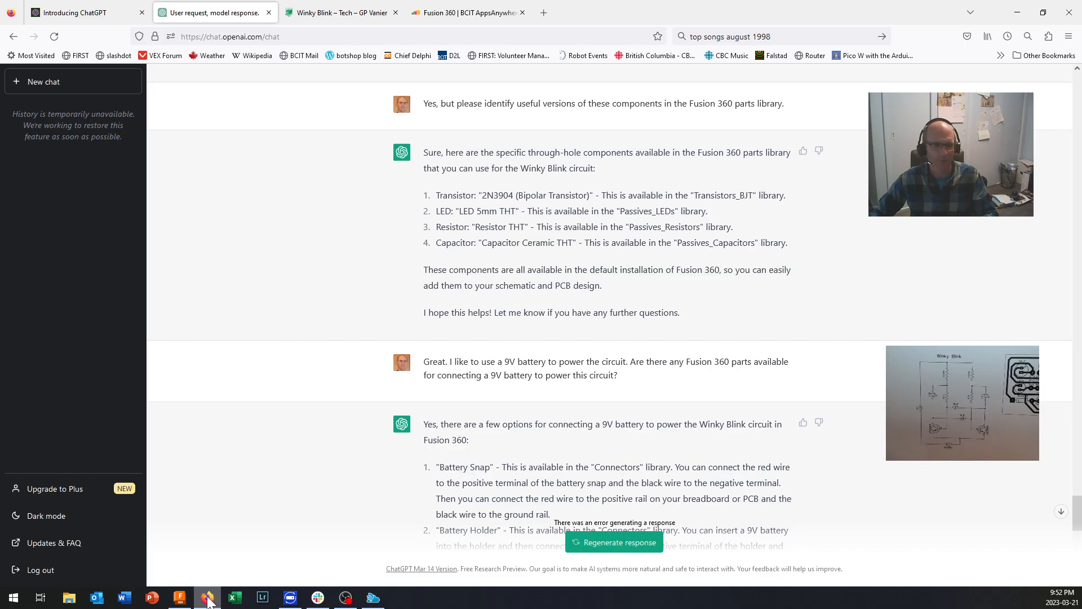
pyautogui.click(179, 598)
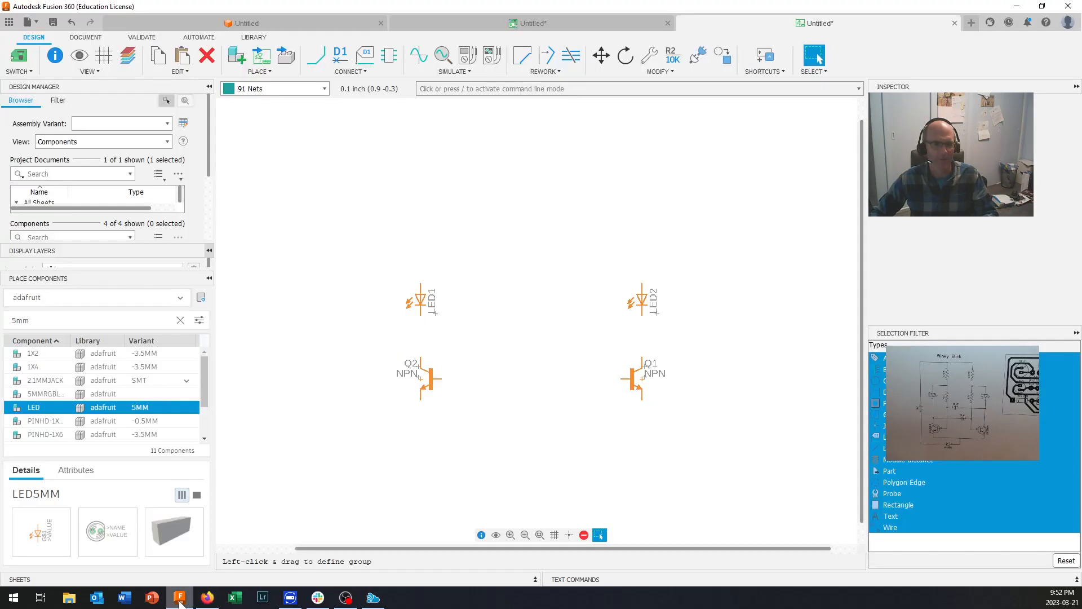
pyautogui.click(90, 301)
pyautogui.scroll(-3, 117, 397)
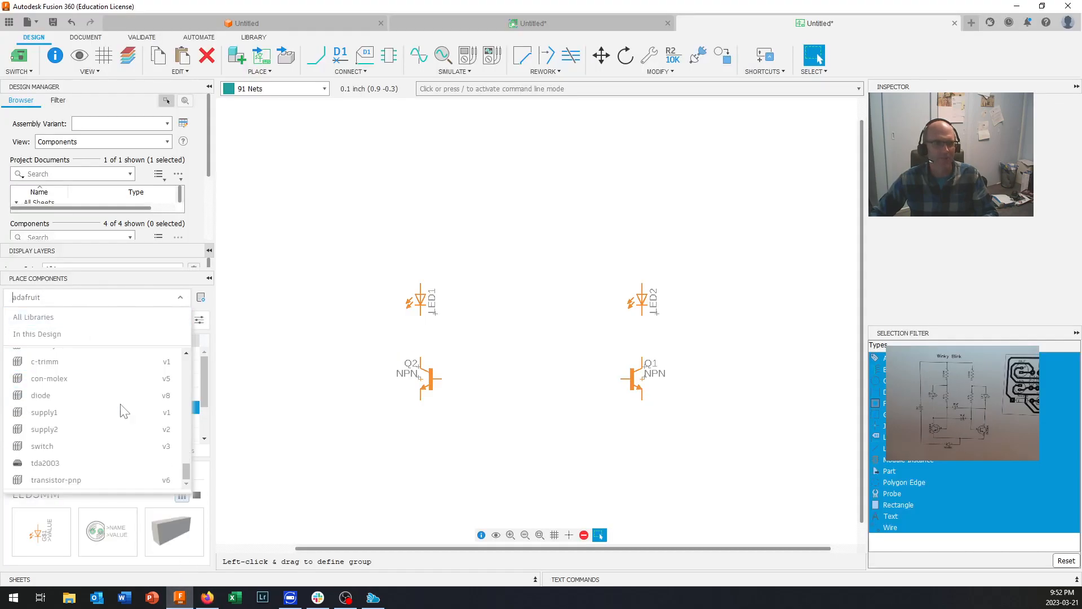
pyautogui.scroll(15, 148, 407)
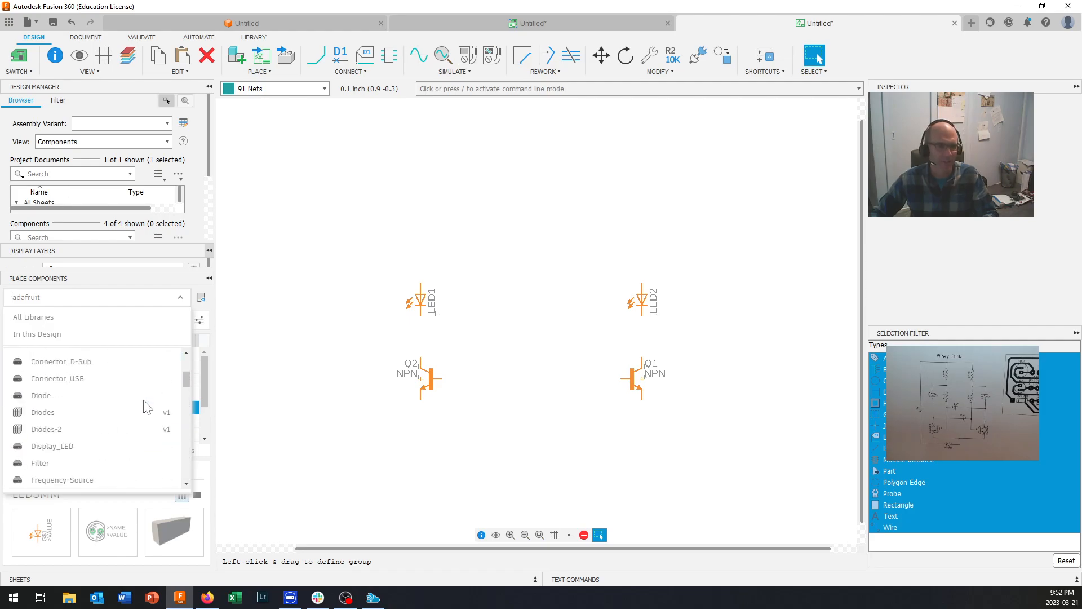
pyautogui.scroll(3, 148, 407)
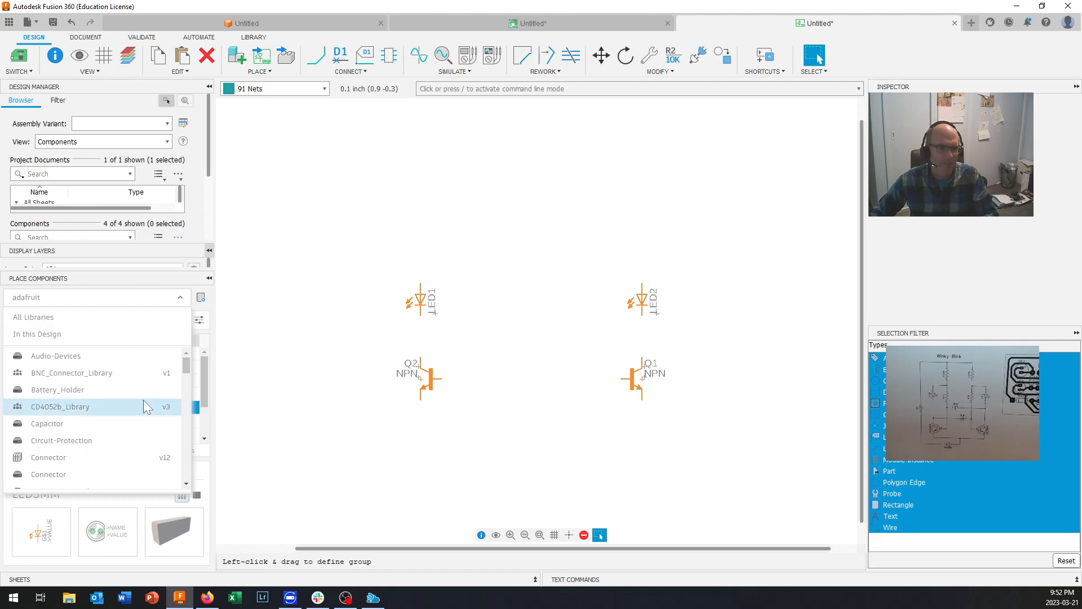
pyautogui.click(86, 303)
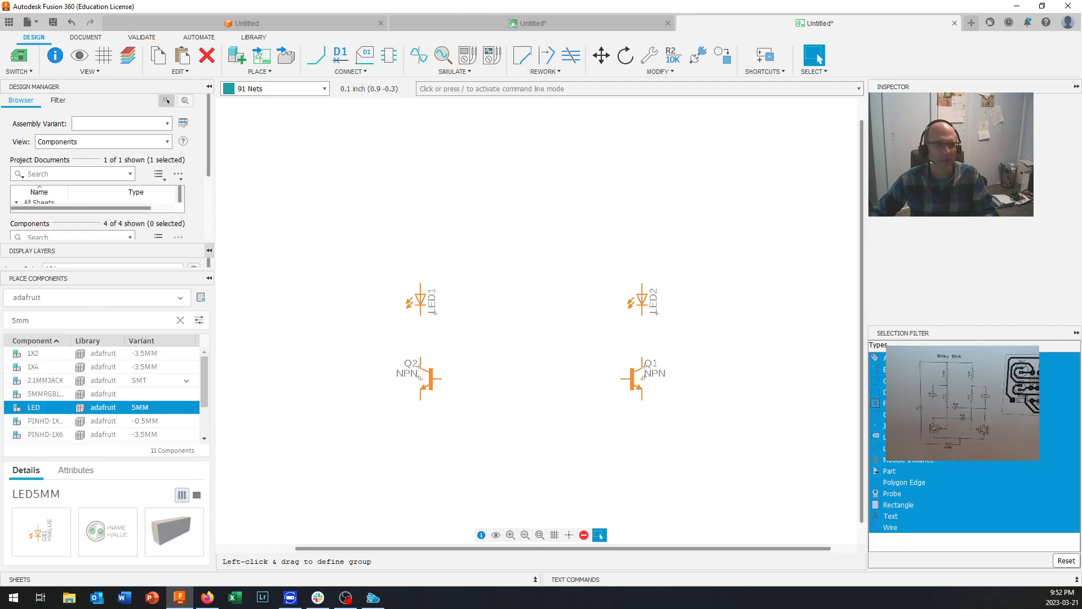
# Search the adafruit library for res and select the R-US_ resistor in its 0207/9 variant
pyautogui.doubleClick(20, 320)
pyautogui.write('r')
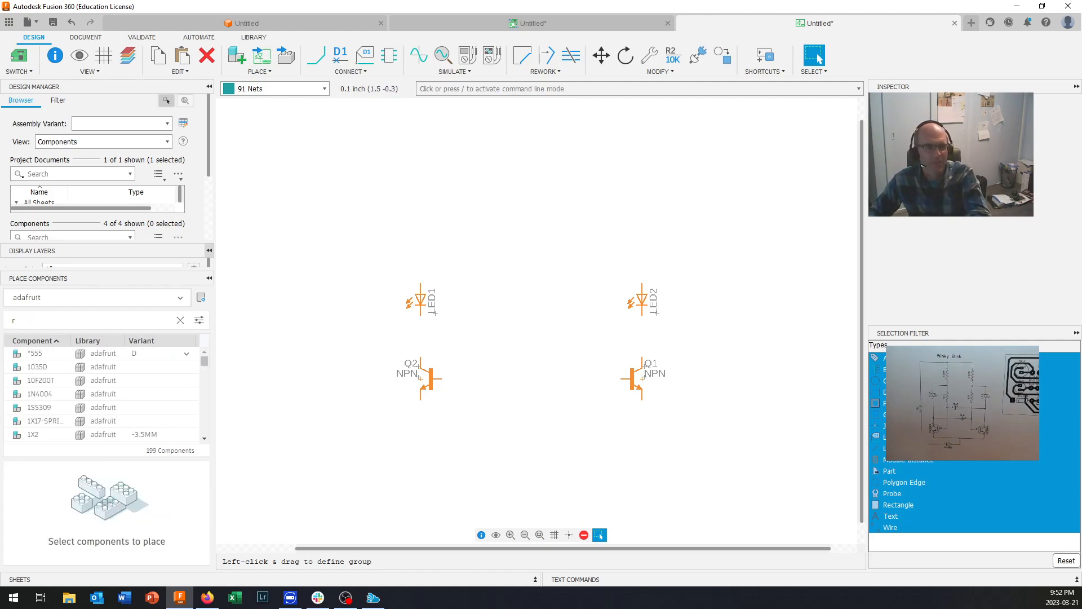
pyautogui.write('e')
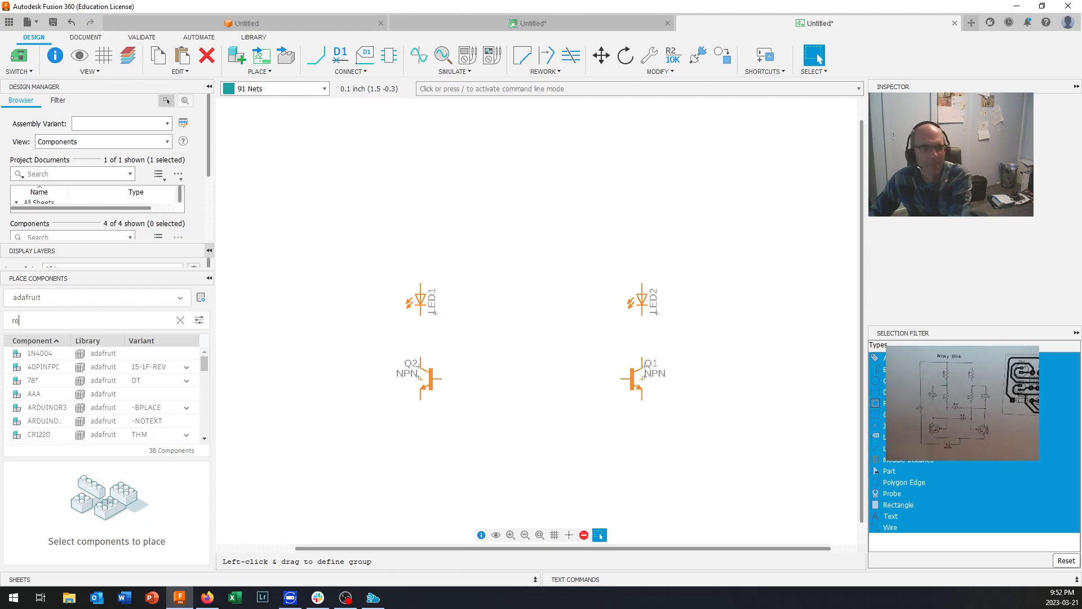
pyautogui.write('s')
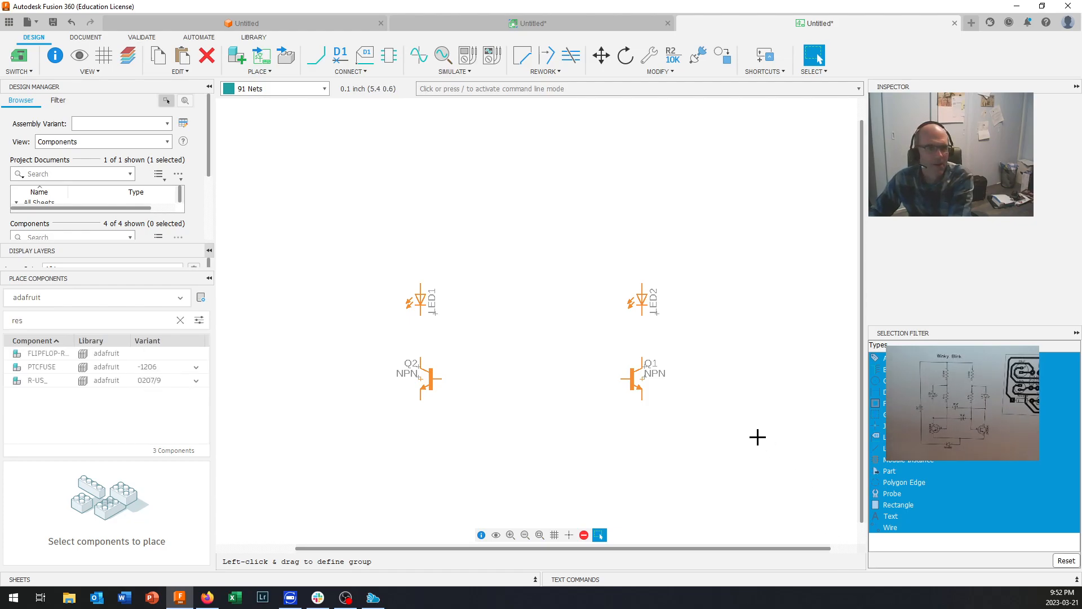
pyautogui.click(41, 381)
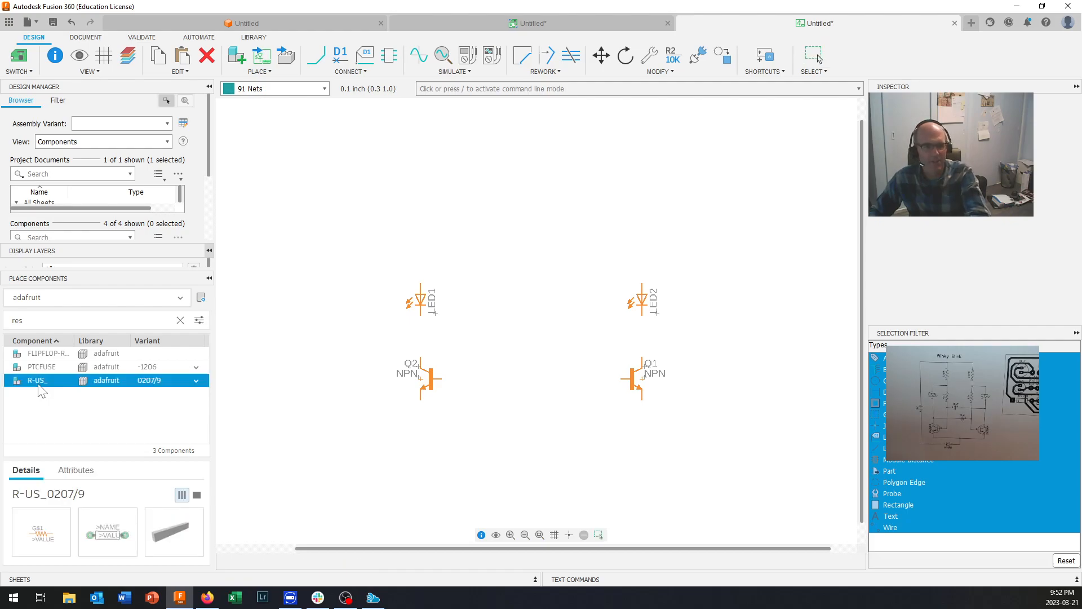
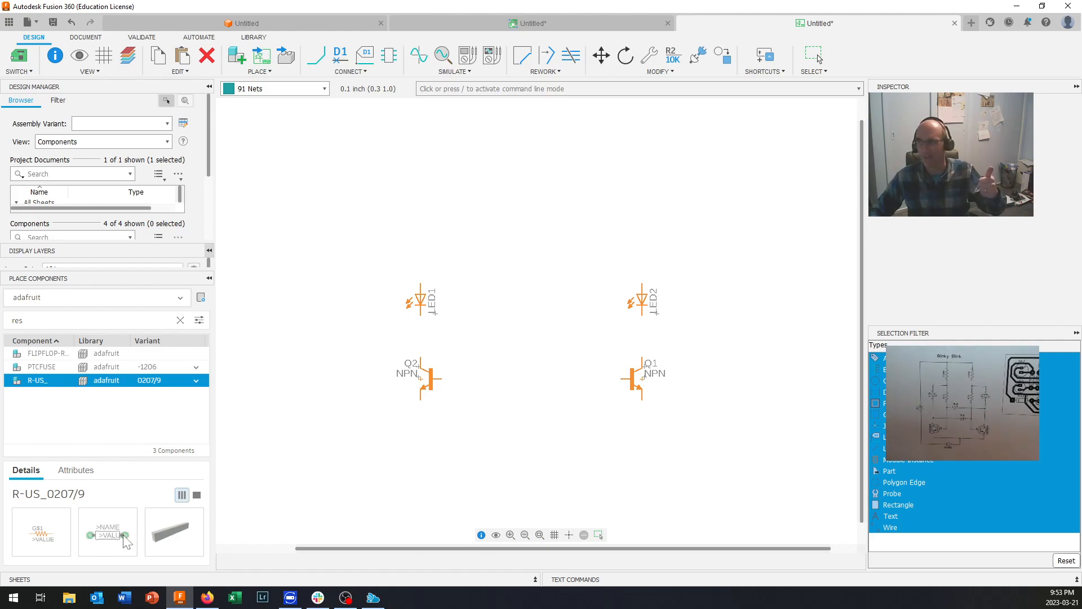
# Place four R-US_ resistors in vertical orientation, two in an upper row and two in a row between the LEDs
pyautogui.doubleClick(55, 387)
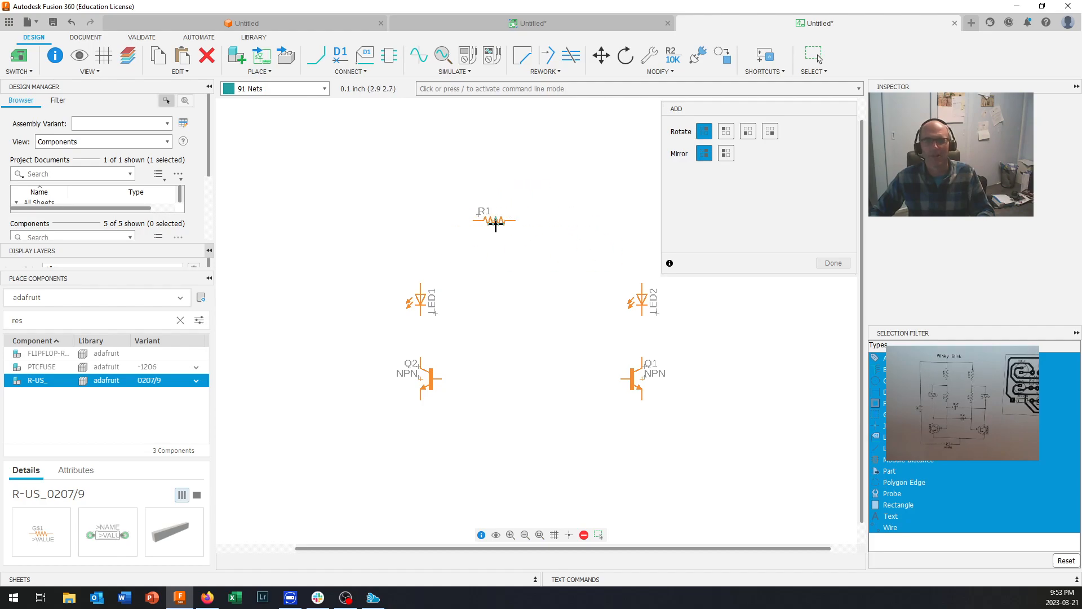
pyautogui.click(727, 132)
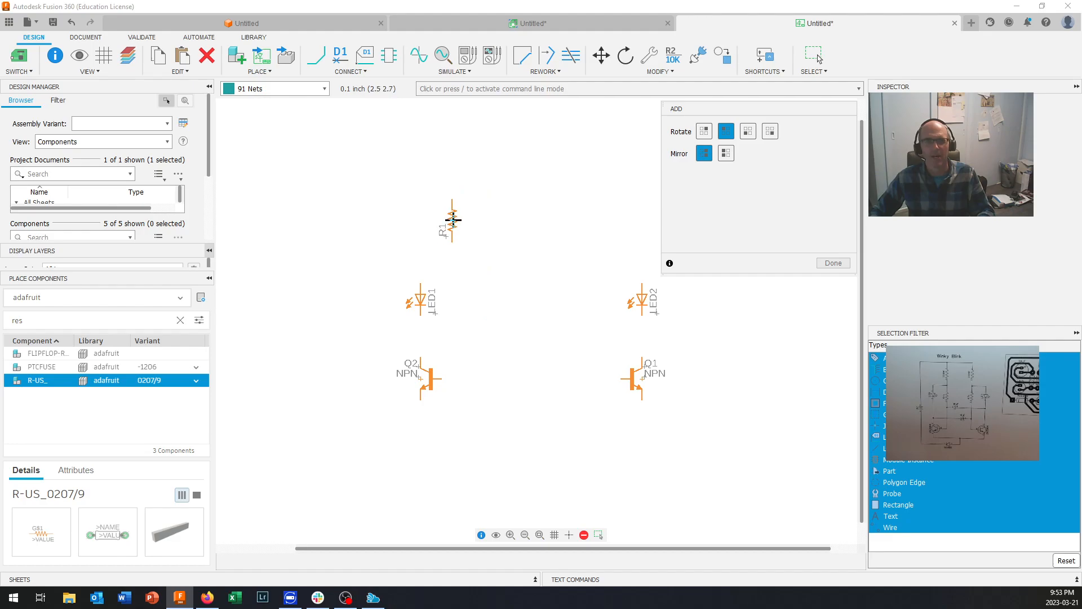
pyautogui.click(473, 217)
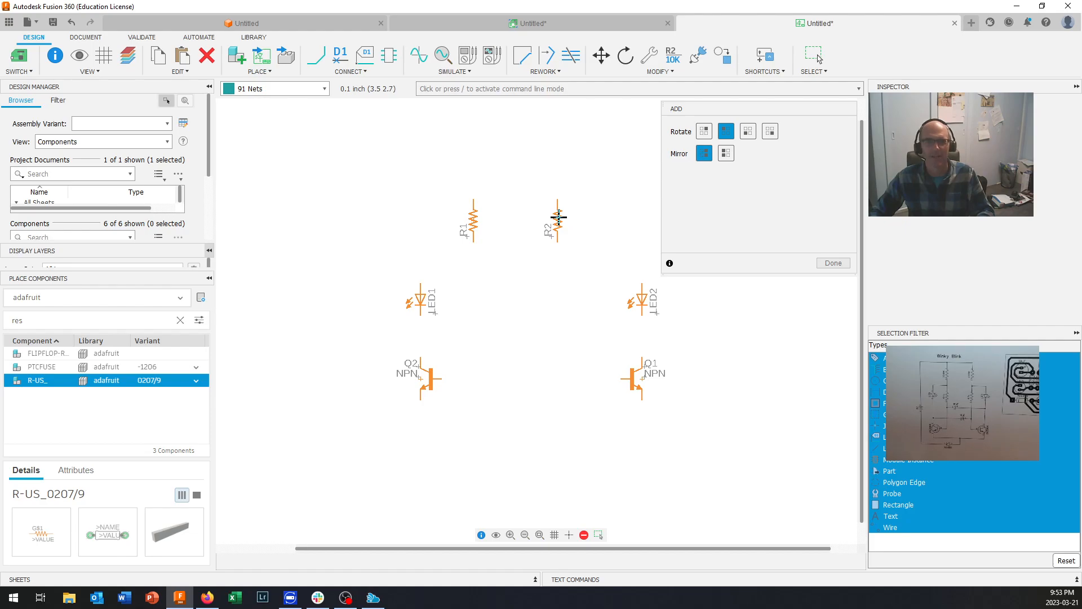
pyautogui.click(558, 217)
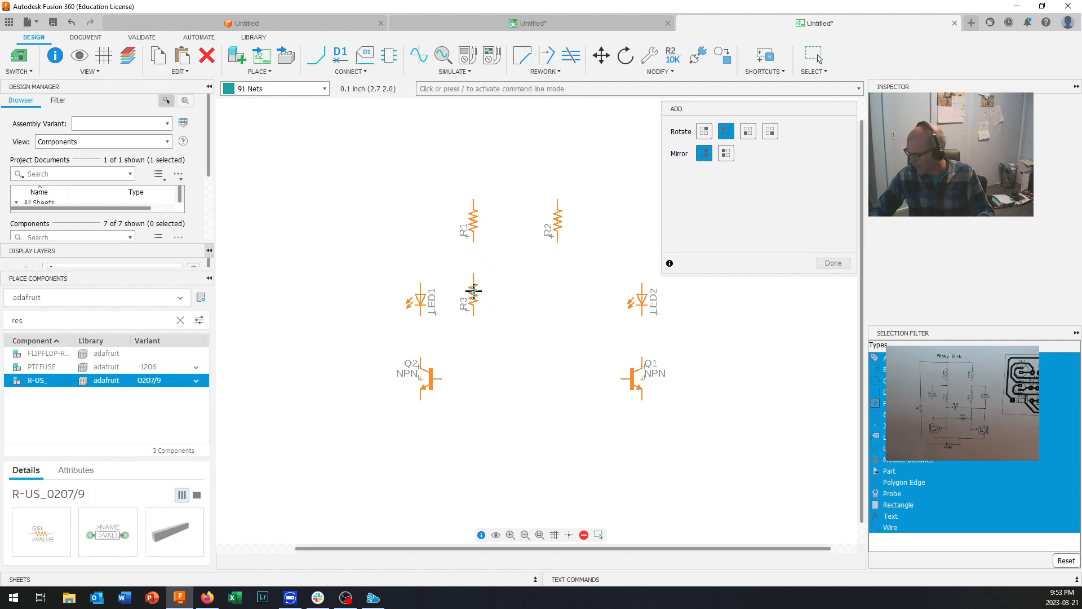
pyautogui.click(474, 291)
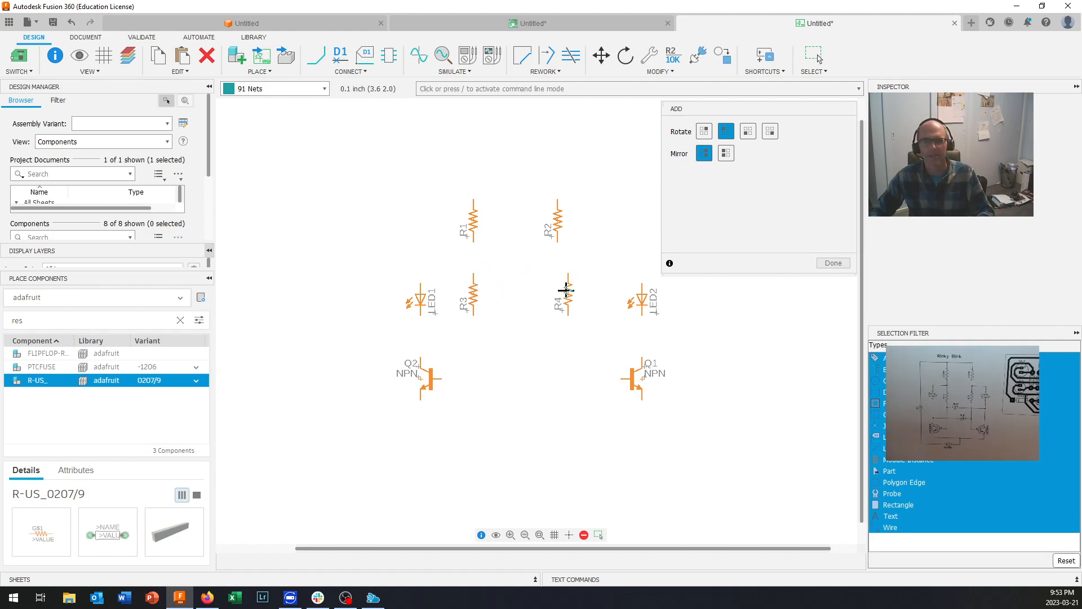
pyautogui.click(561, 290)
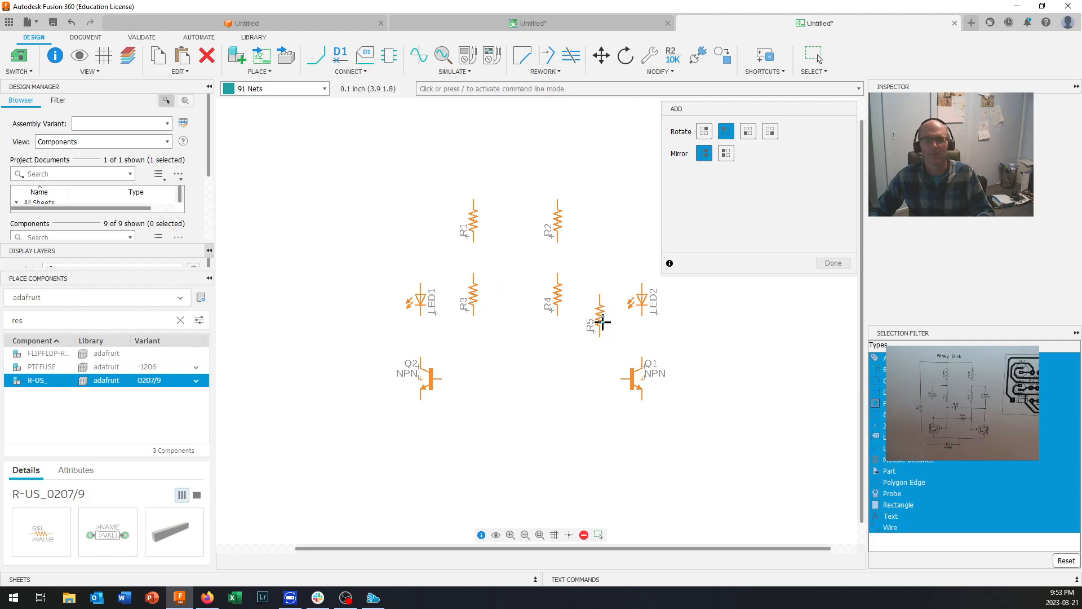
pyautogui.click(833, 263)
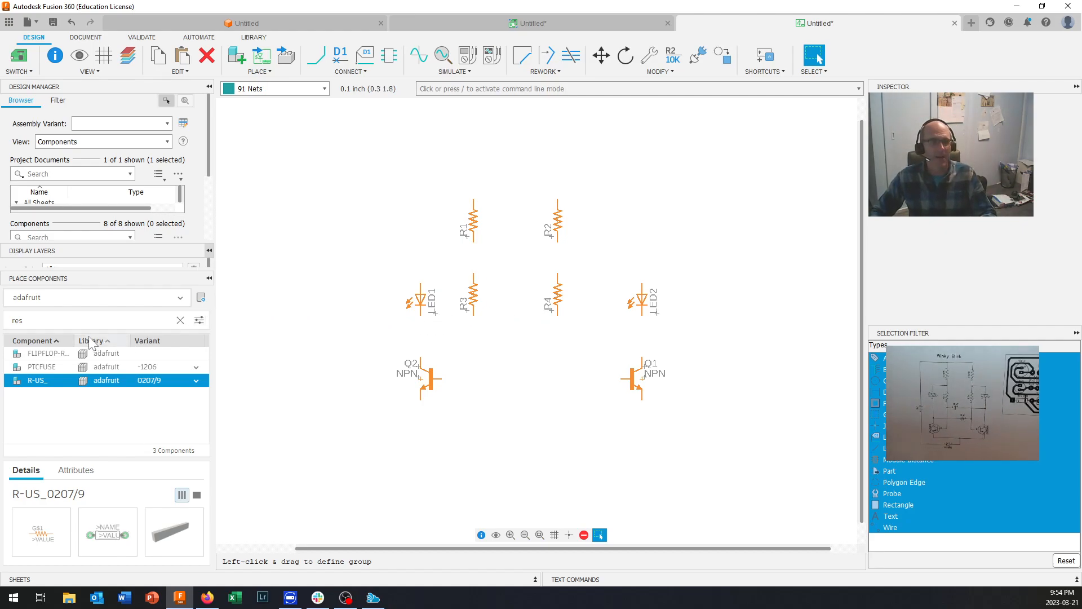
# Search the adafruit library for cap and select the C-US capacitor
pyautogui.doubleClick(17, 320)
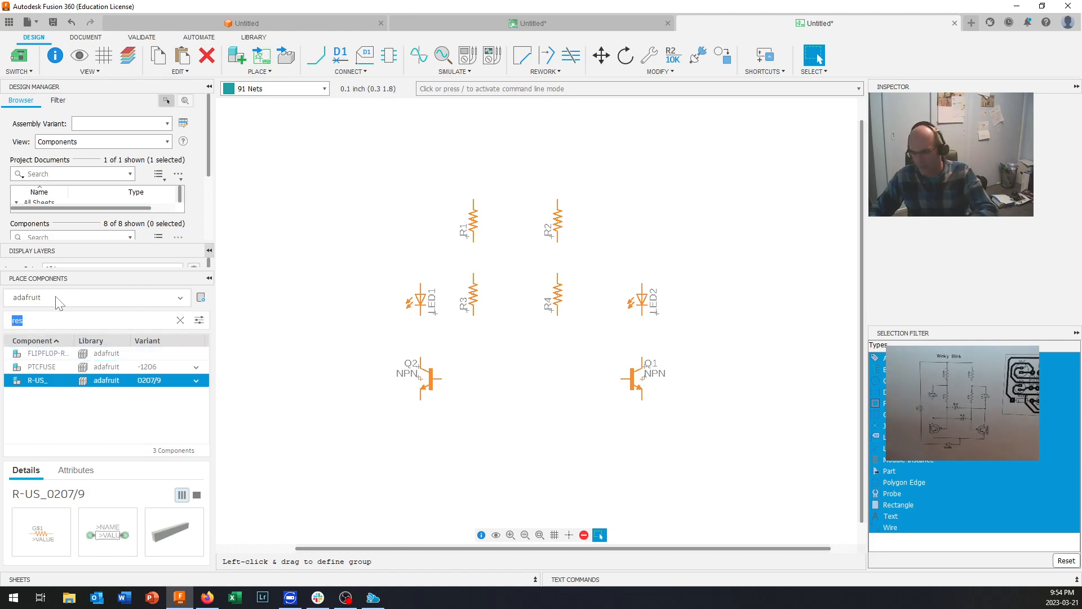
pyautogui.write('cap')
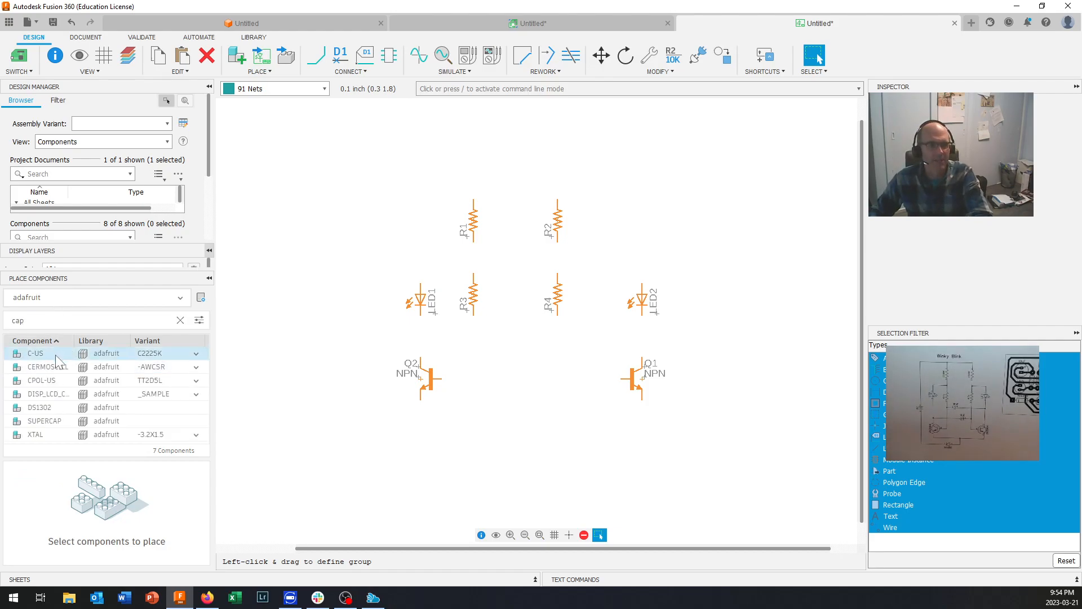
pyautogui.click(55, 354)
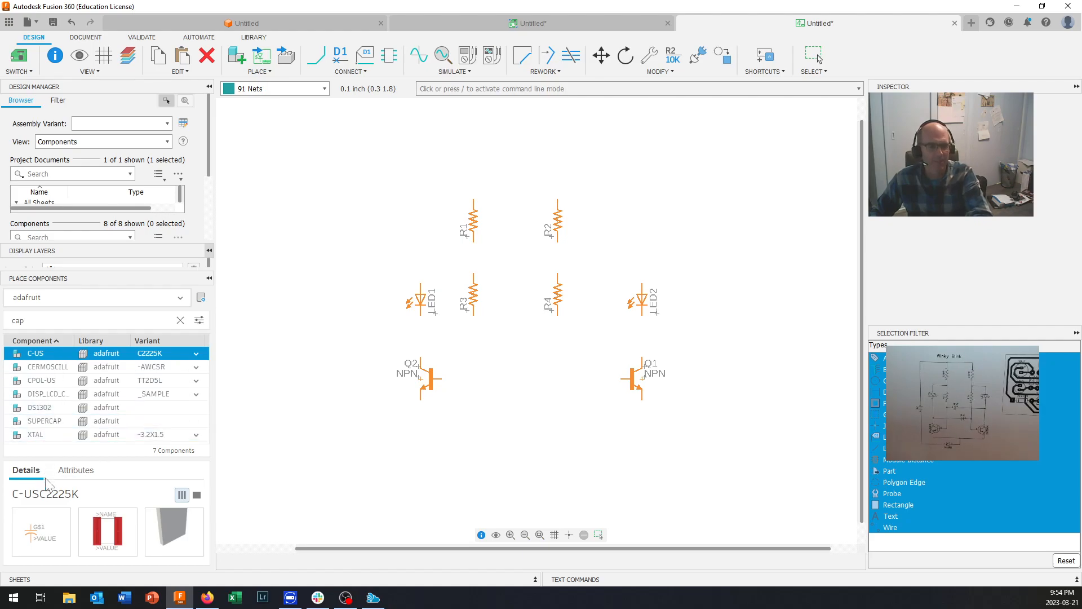
# Look through the available package variants of the C-US capacitor and leave its variant as it is
pyautogui.click(195, 354)
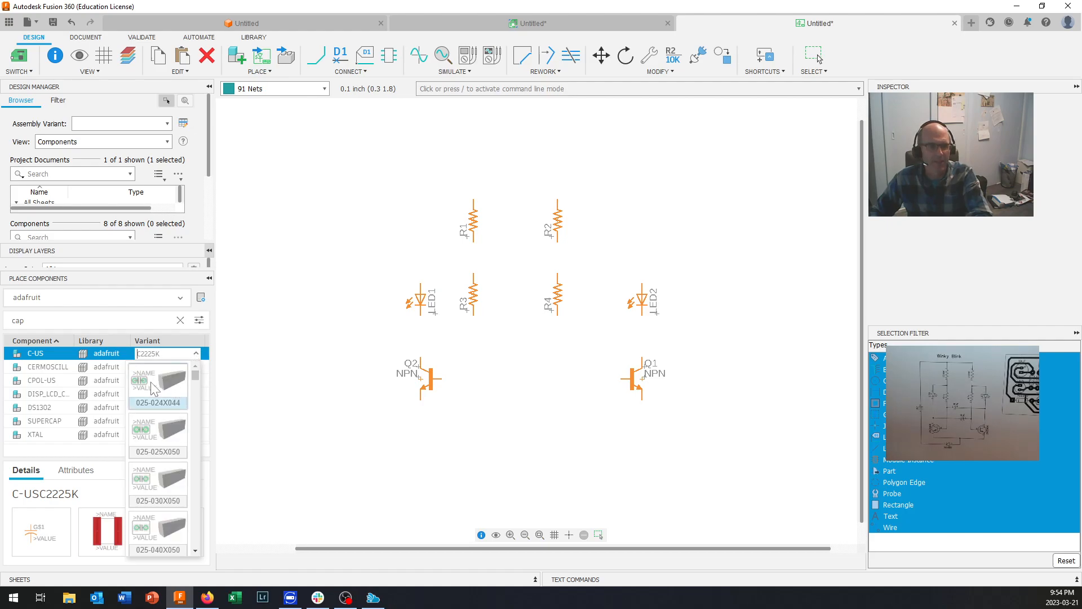
pyautogui.scroll(-4, 151, 395)
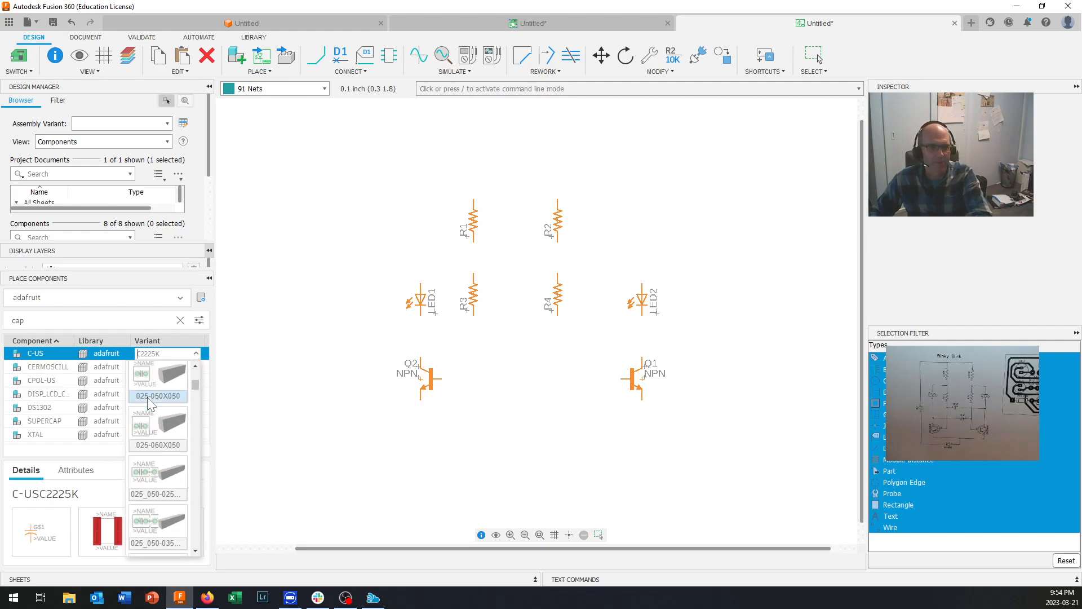
pyautogui.scroll(-4, 147, 397)
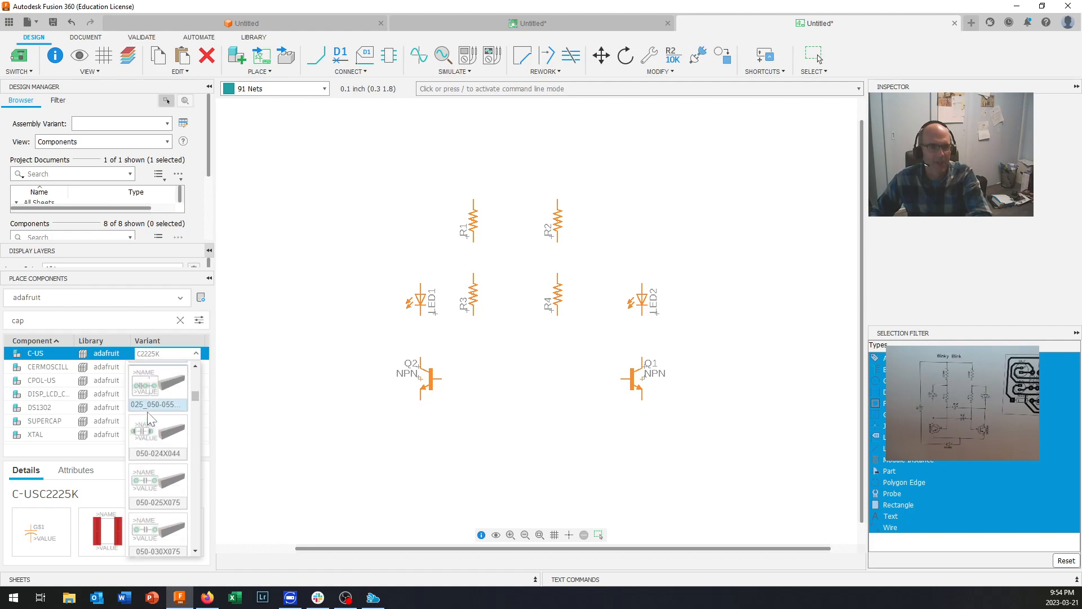
pyautogui.scroll(-5, 149, 414)
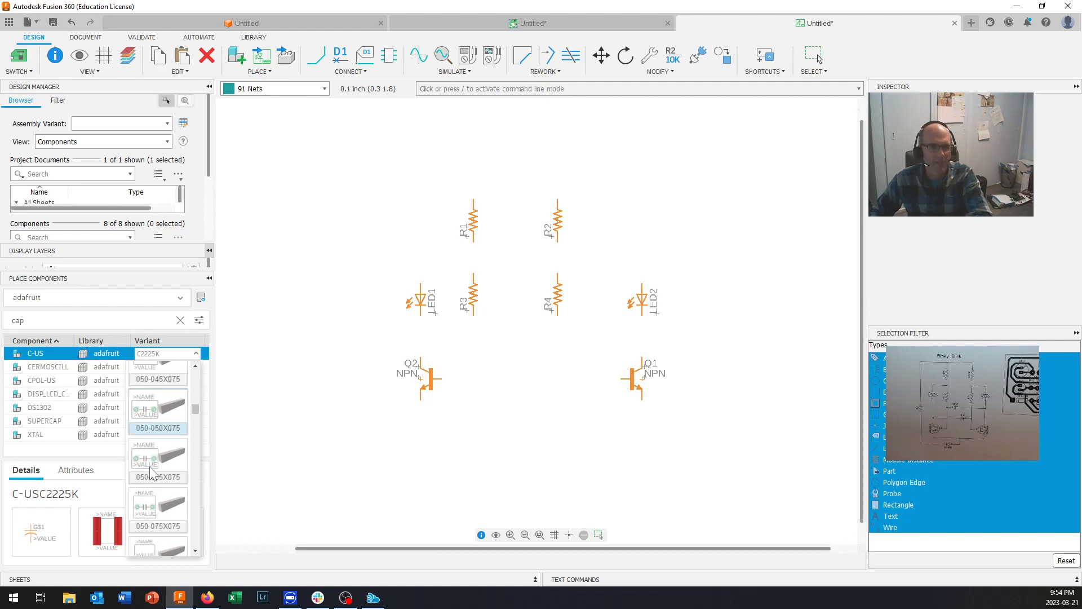
pyautogui.scroll(-6, 150, 472)
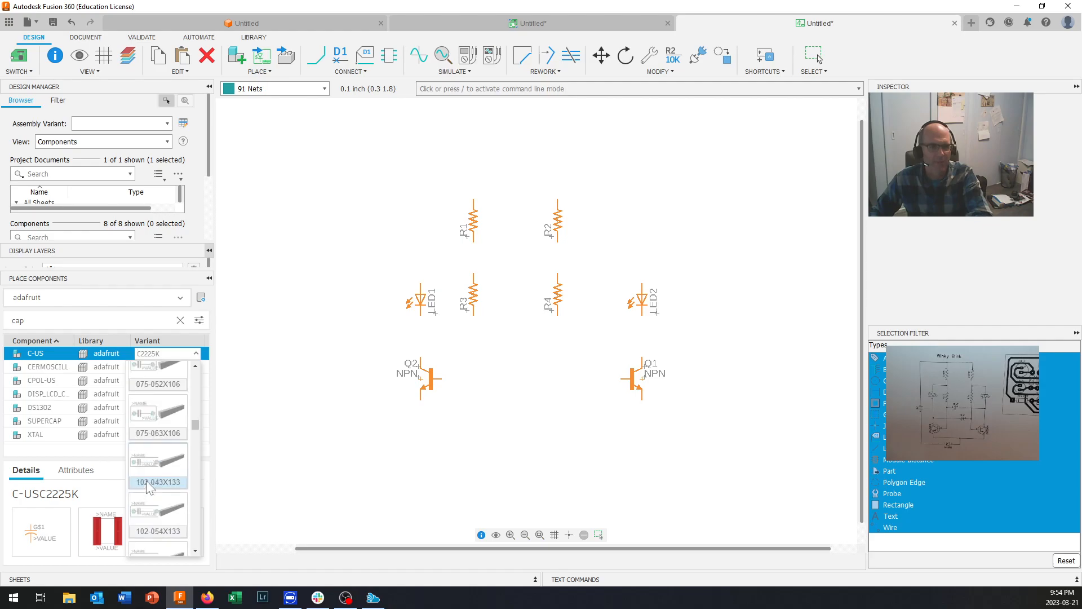
pyautogui.scroll(-6, 147, 480)
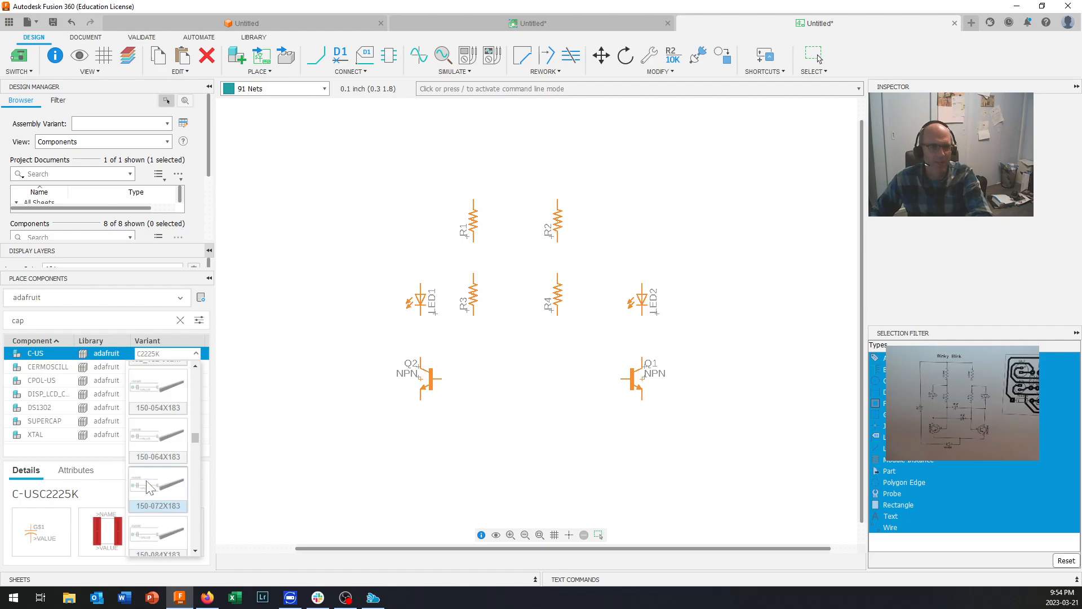
pyautogui.scroll(-6, 147, 486)
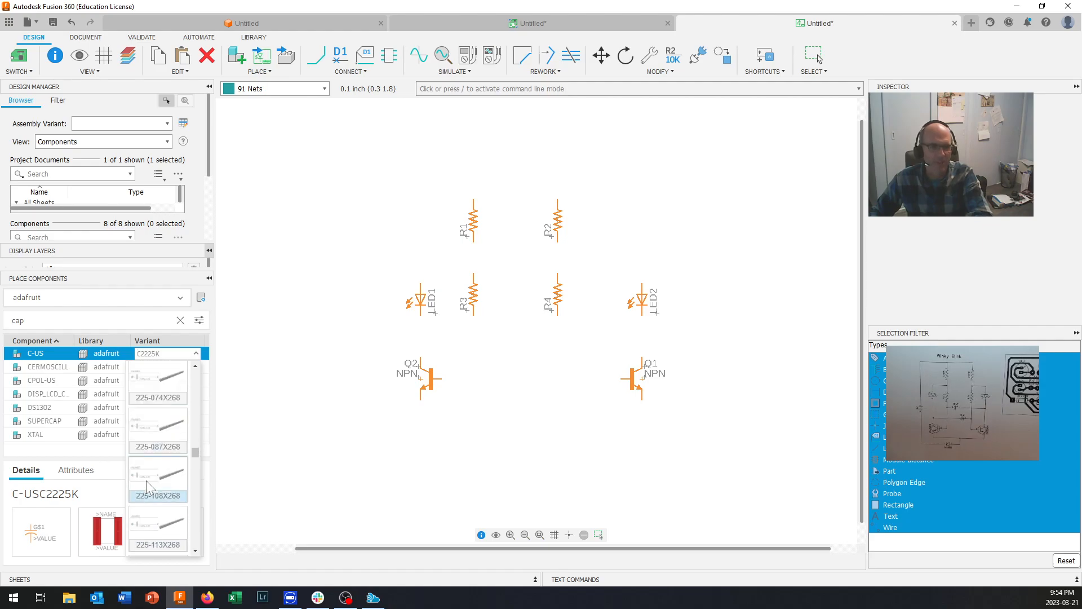
pyautogui.scroll(-6, 147, 480)
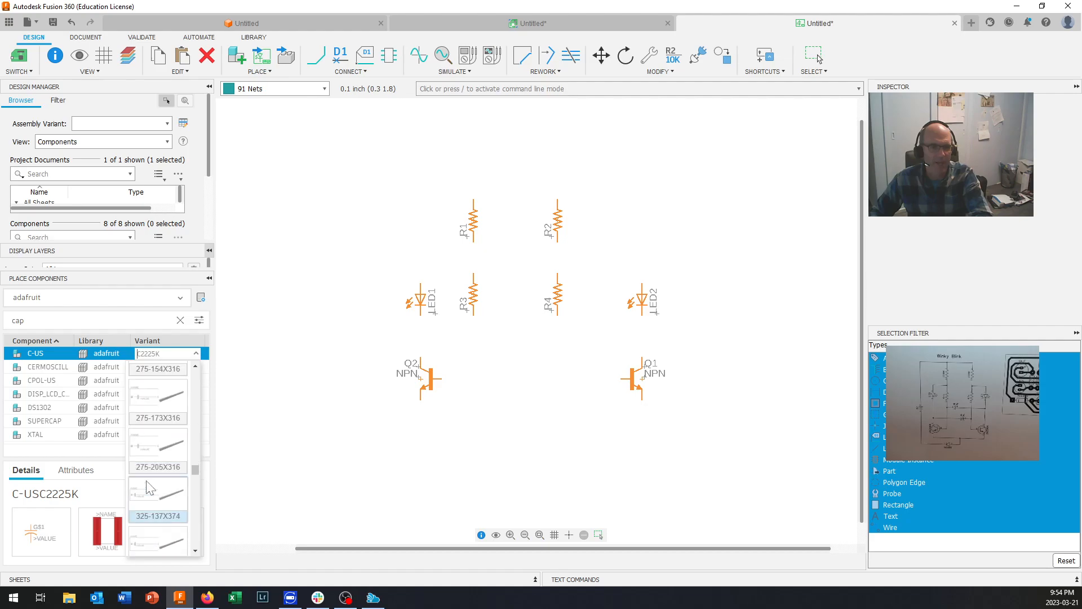
pyautogui.scroll(-2, 148, 487)
pyautogui.scroll(-2, 147, 487)
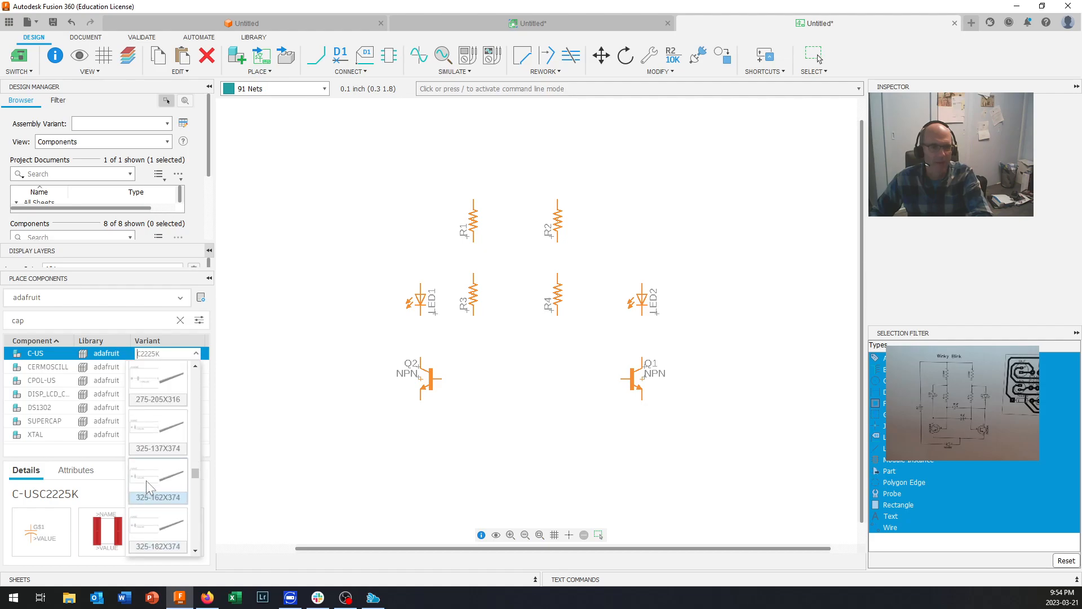
pyautogui.scroll(-5, 147, 480)
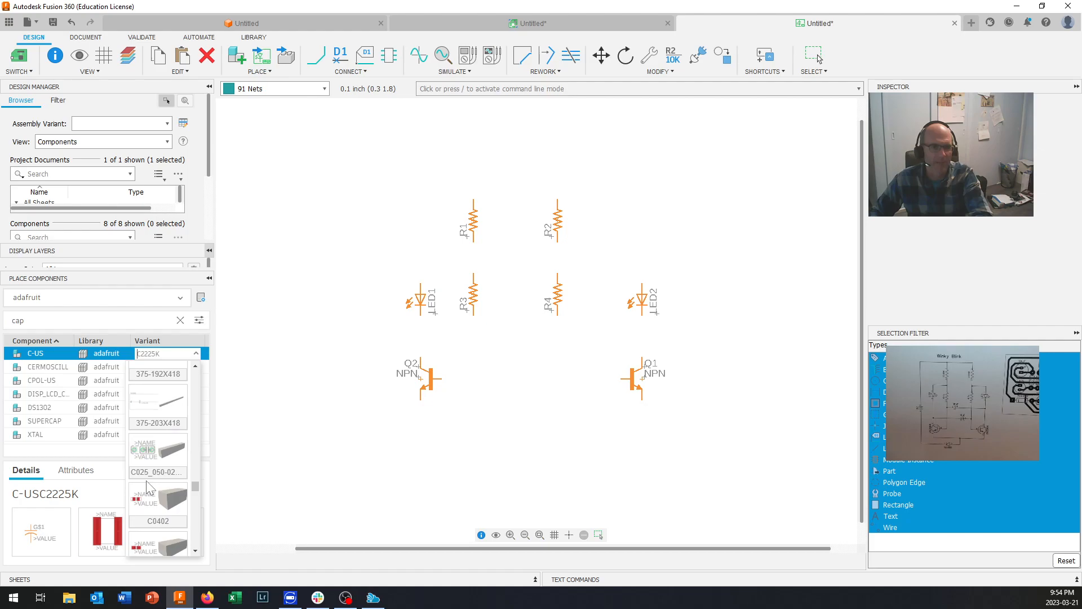
pyautogui.scroll(-5, 147, 482)
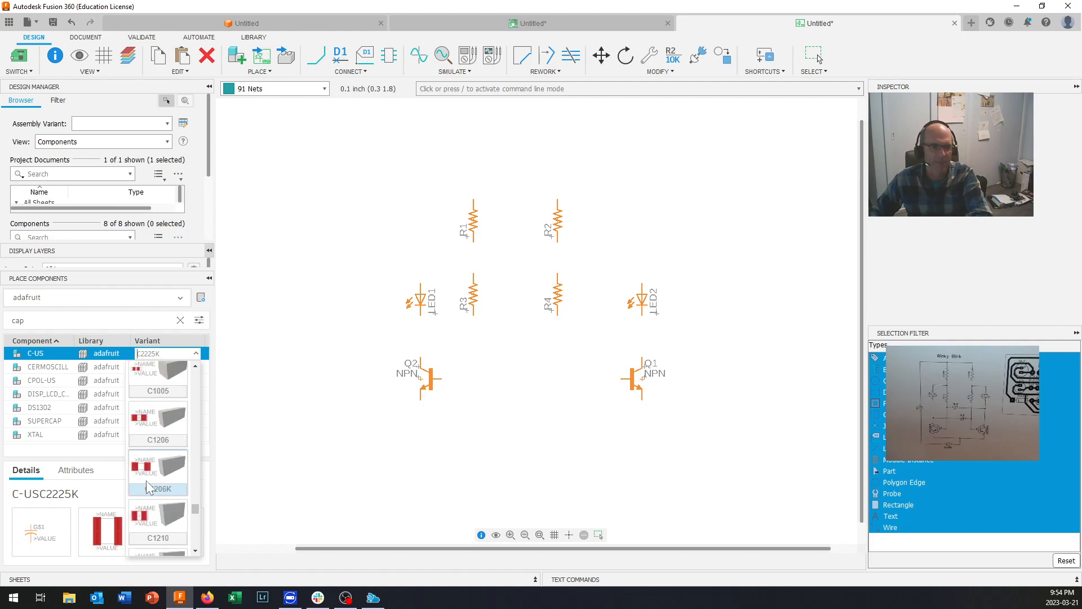
pyautogui.scroll(-6, 146, 481)
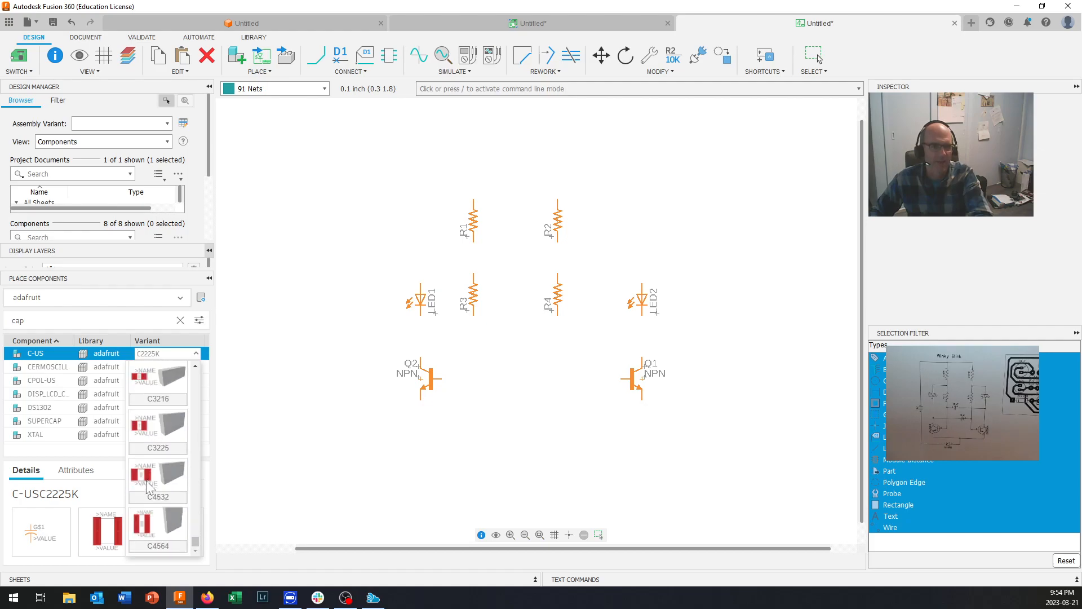
pyautogui.scroll(15, 148, 485)
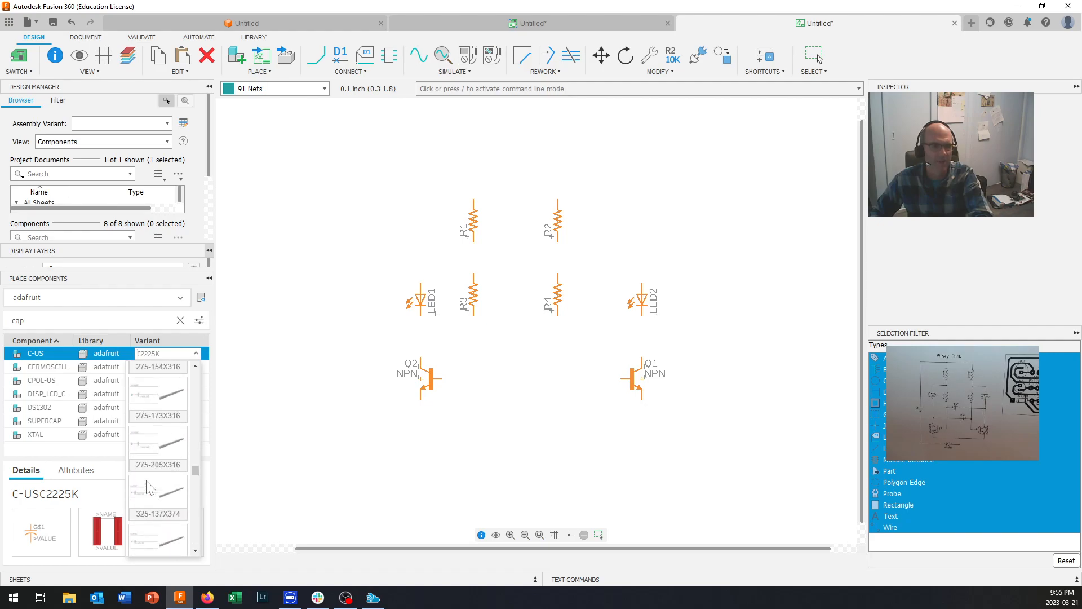
pyautogui.click(102, 501)
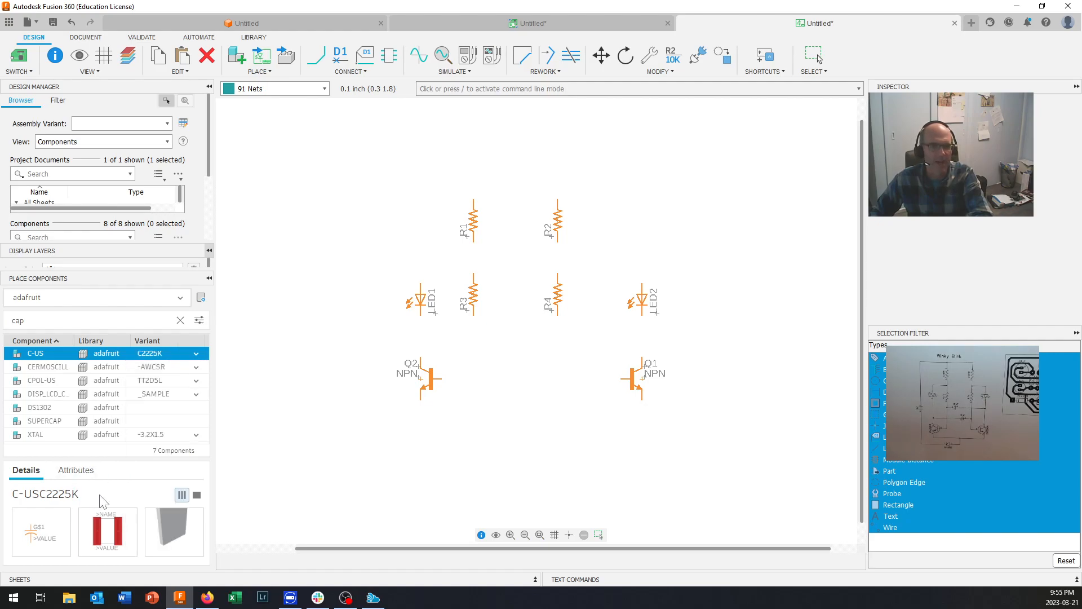
# Select the polarized CPOL-US capacitor from the adafruit library in its through-hole E10-20 variant
pyautogui.click(45, 381)
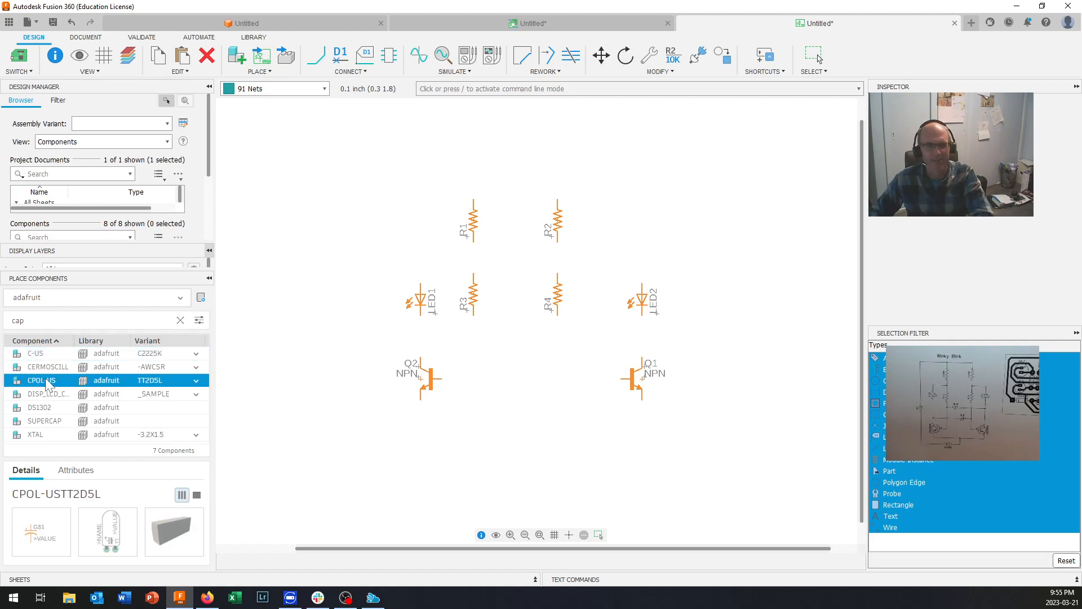
pyautogui.click(196, 381)
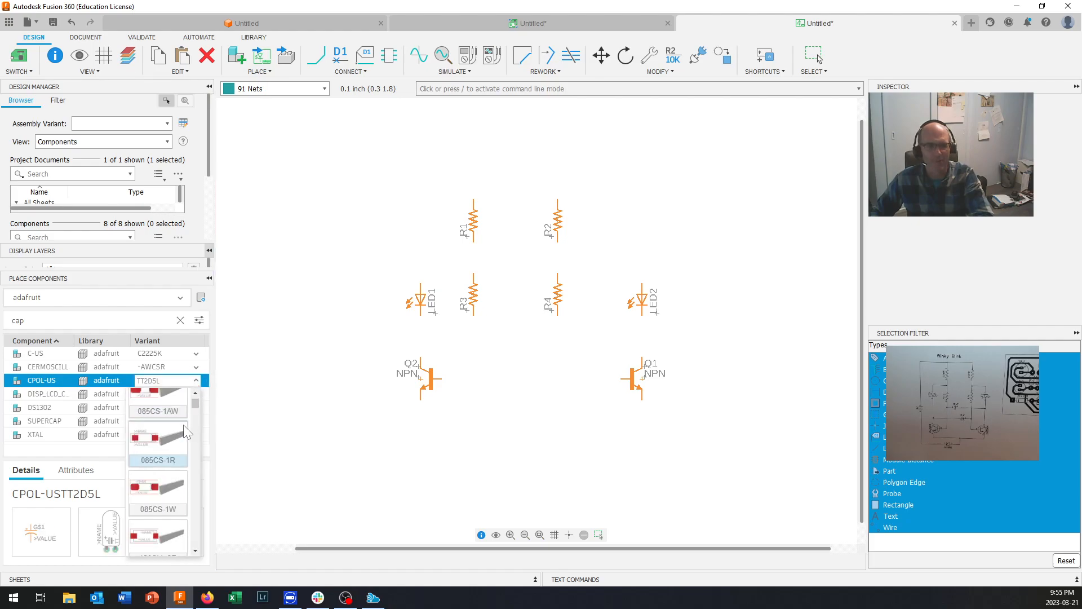
pyautogui.scroll(-8, 184, 426)
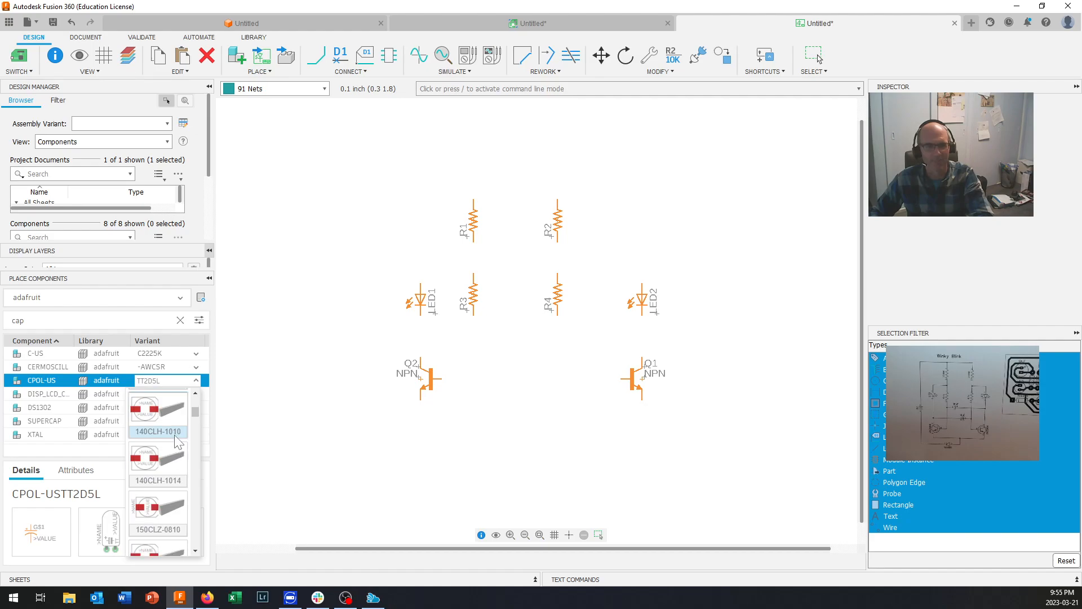
pyautogui.scroll(-6, 176, 436)
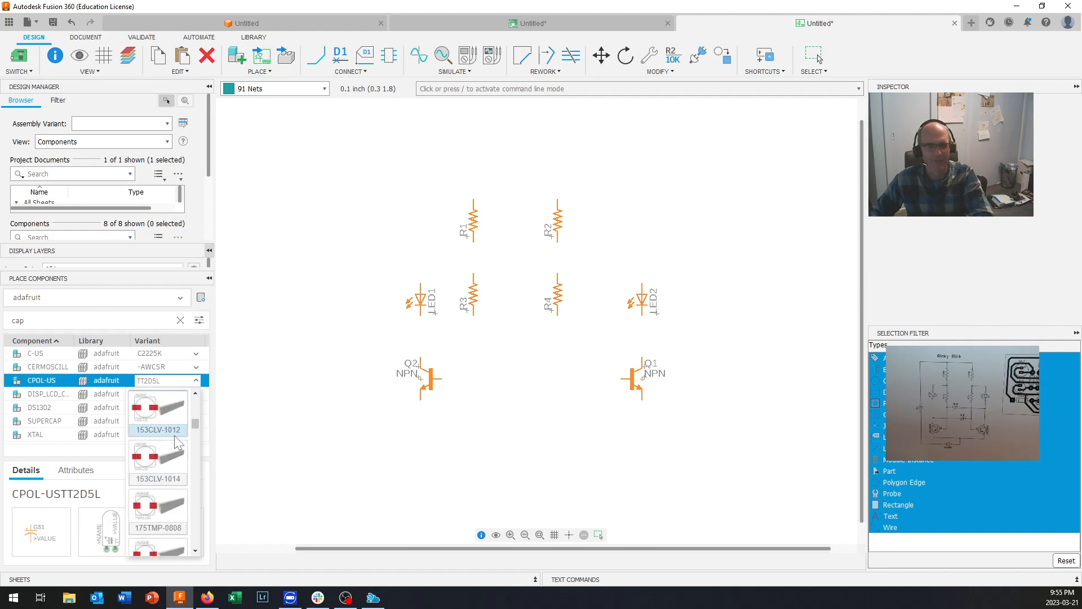
pyautogui.scroll(-8, 176, 437)
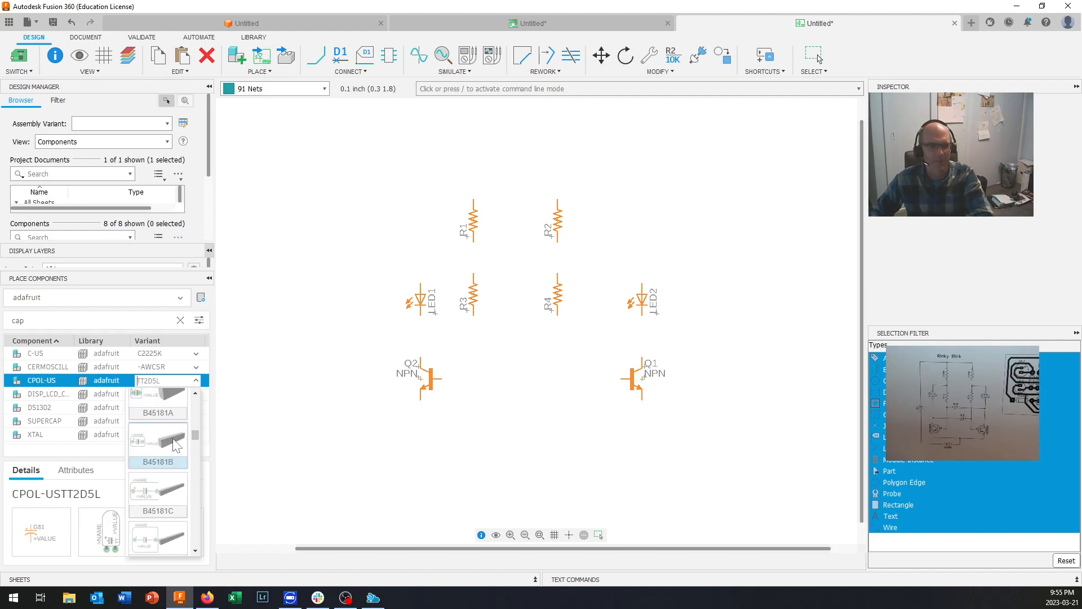
pyautogui.scroll(2, 173, 440)
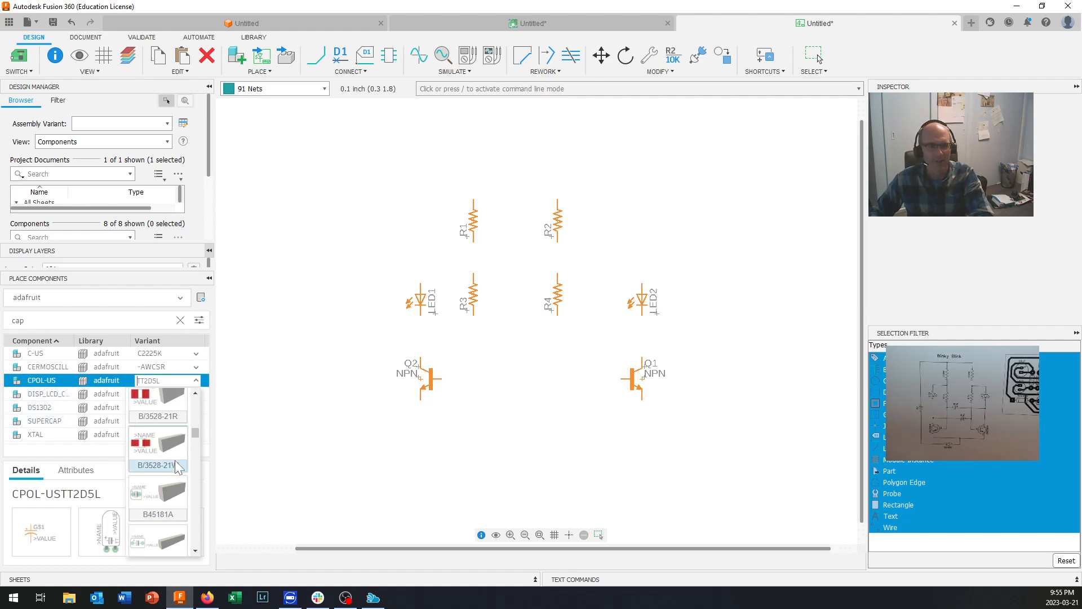
pyautogui.scroll(-4, 176, 466)
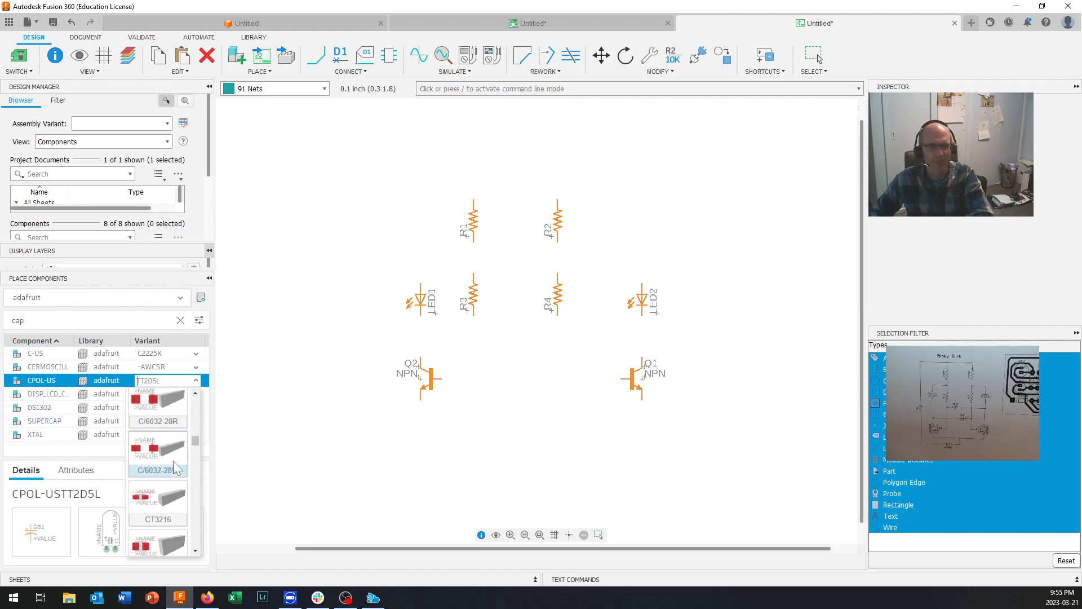
pyautogui.scroll(-3, 147, 448)
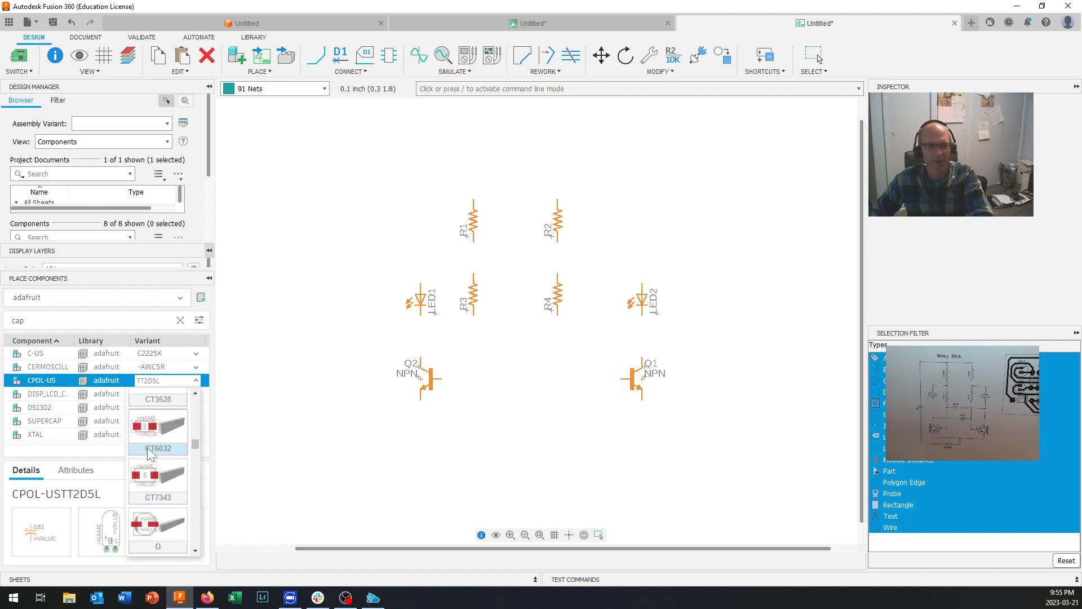
pyautogui.scroll(-4, 147, 448)
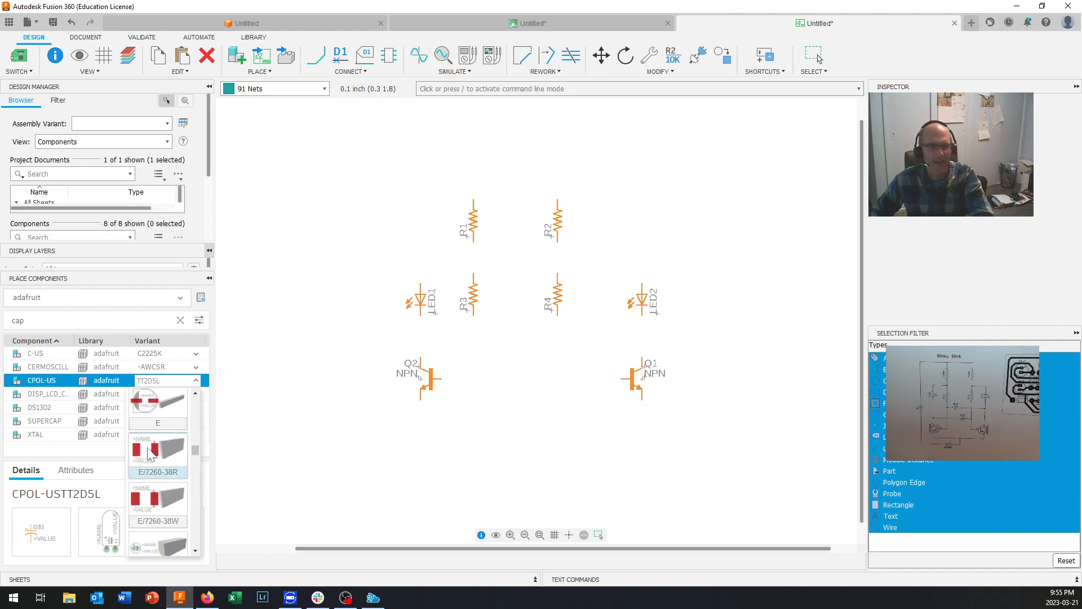
pyautogui.scroll(-2, 150, 454)
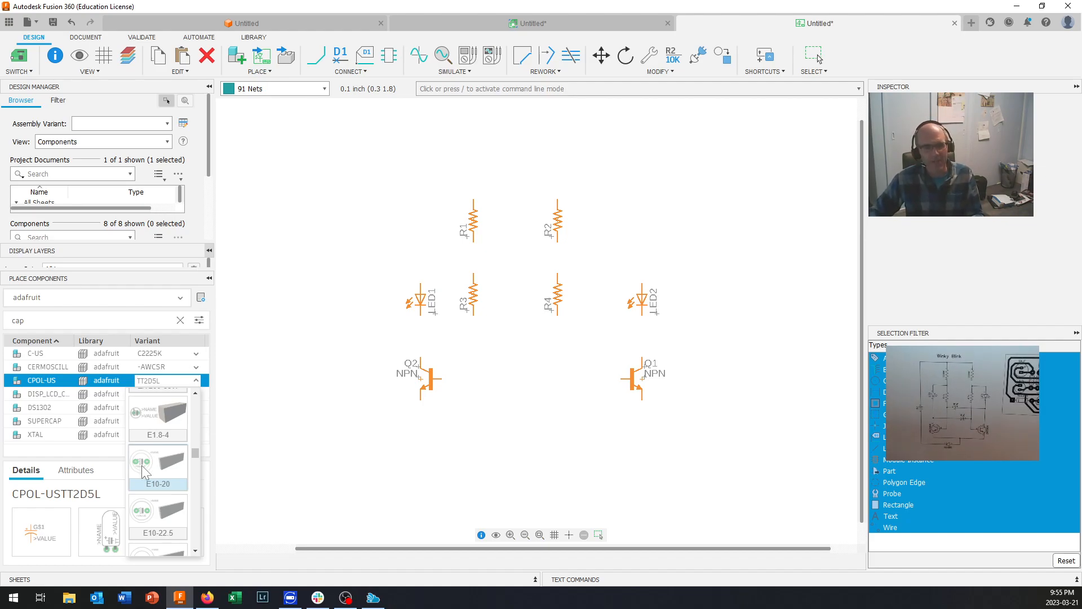
pyautogui.scroll(-3, 145, 474)
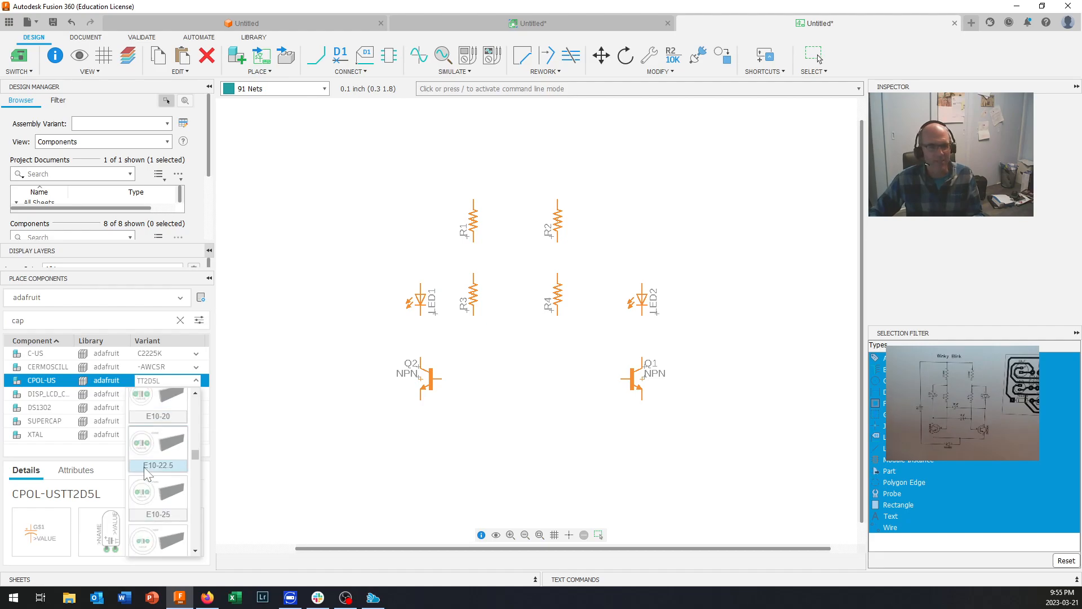
pyautogui.scroll(-3, 144, 469)
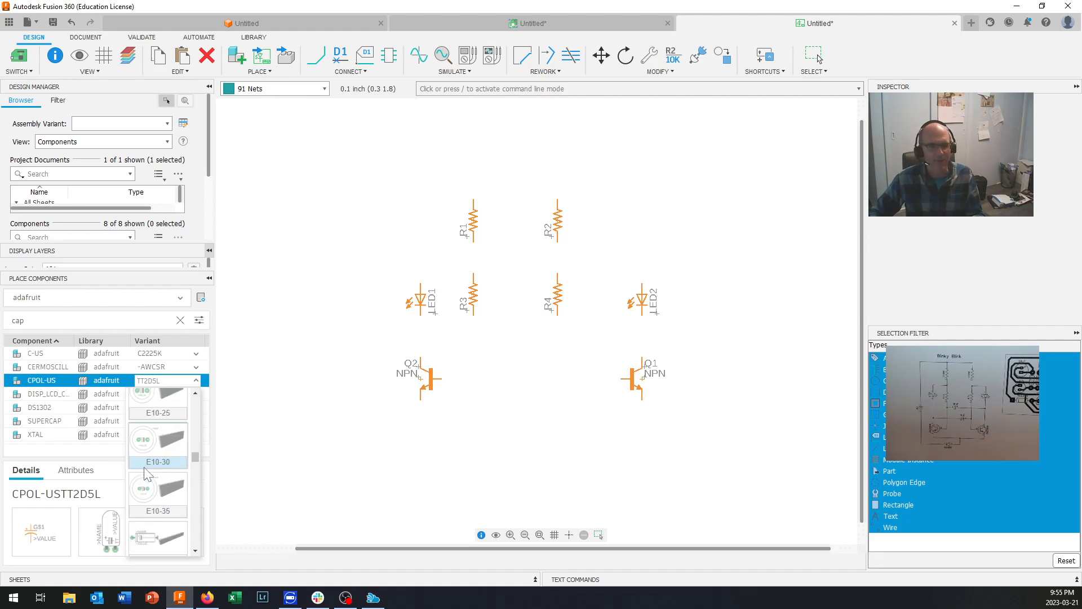
pyautogui.scroll(3, 146, 465)
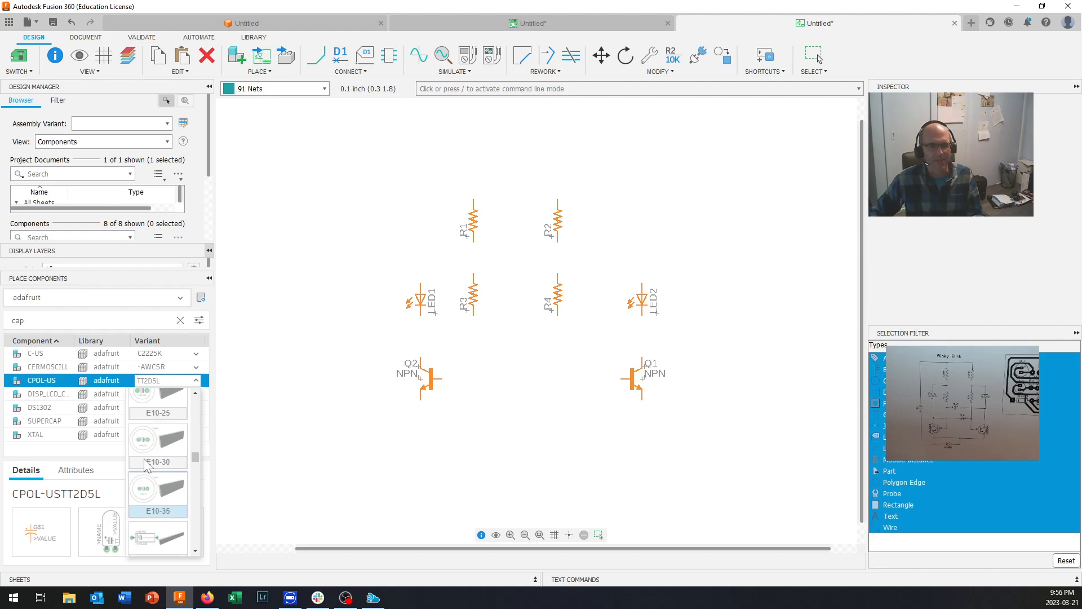
pyautogui.scroll(2, 145, 466)
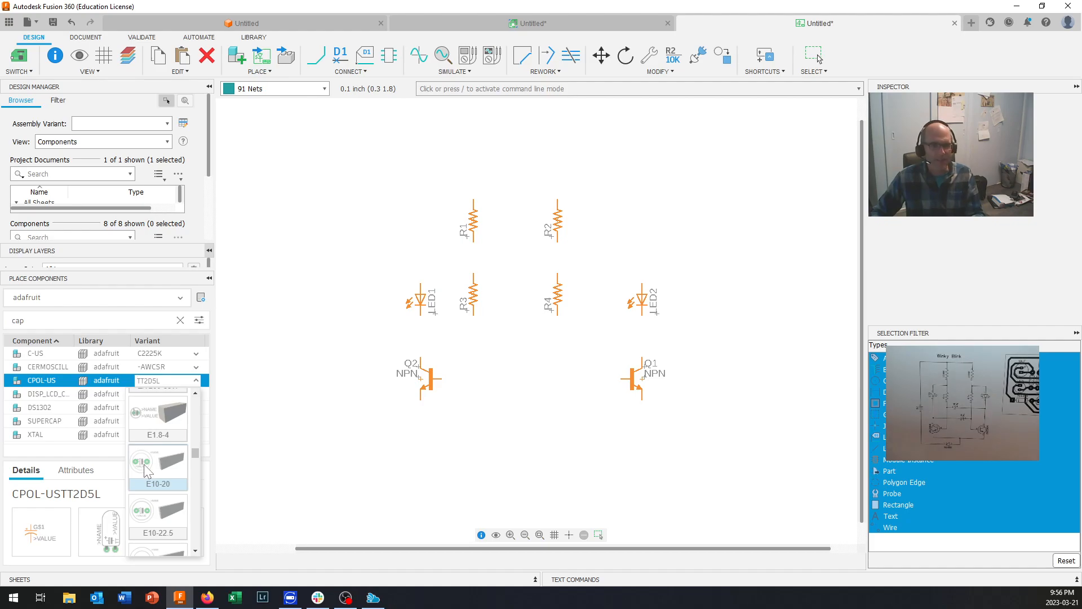
pyautogui.click(145, 469)
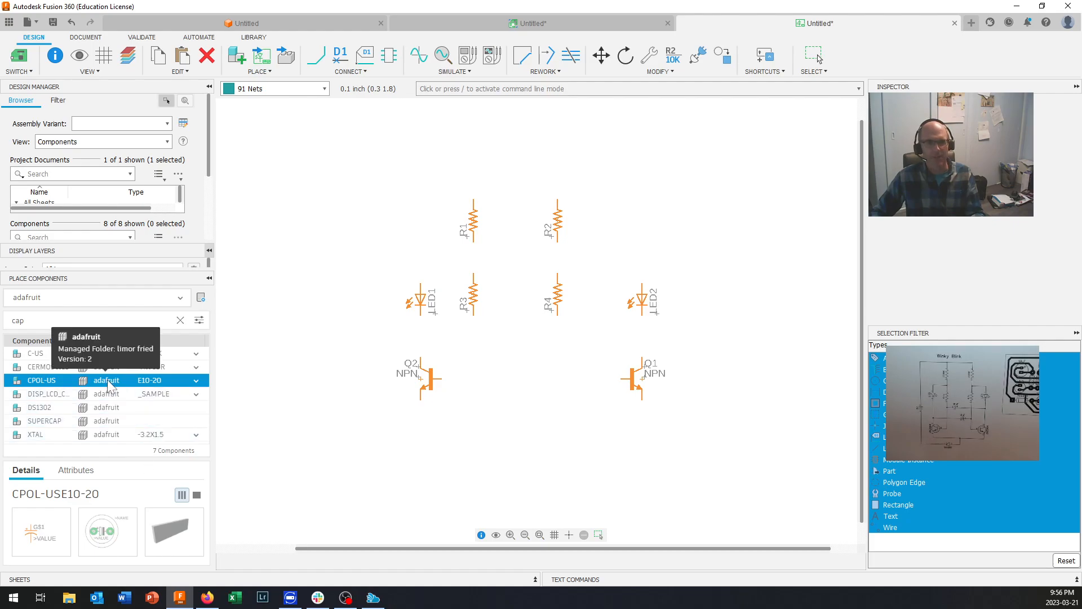
# Place two CPOL-US capacitors horizontally between the transistors, the second one mirrored and slightly lower than the first
pyautogui.moveTo(108, 385); pyautogui.dragTo(509, 350)
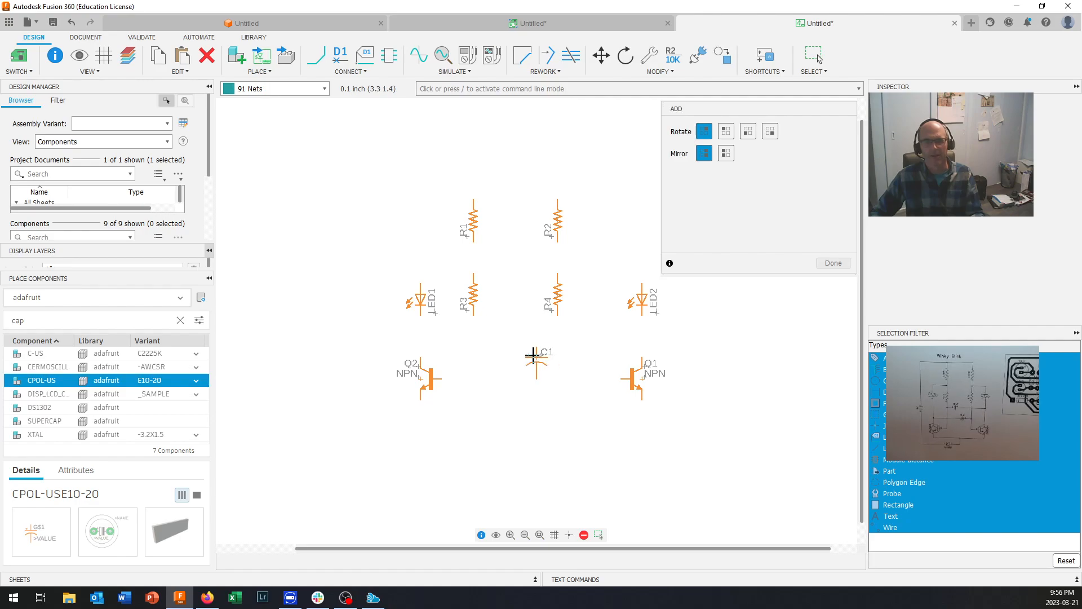
pyautogui.click(727, 132)
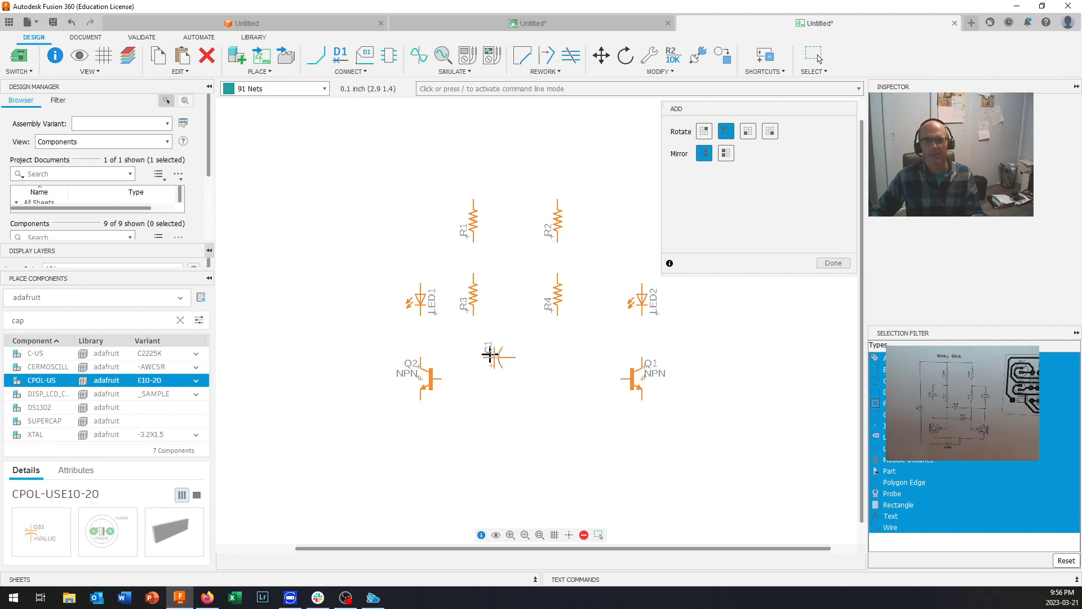
pyautogui.click(490, 354)
pyautogui.click(723, 157)
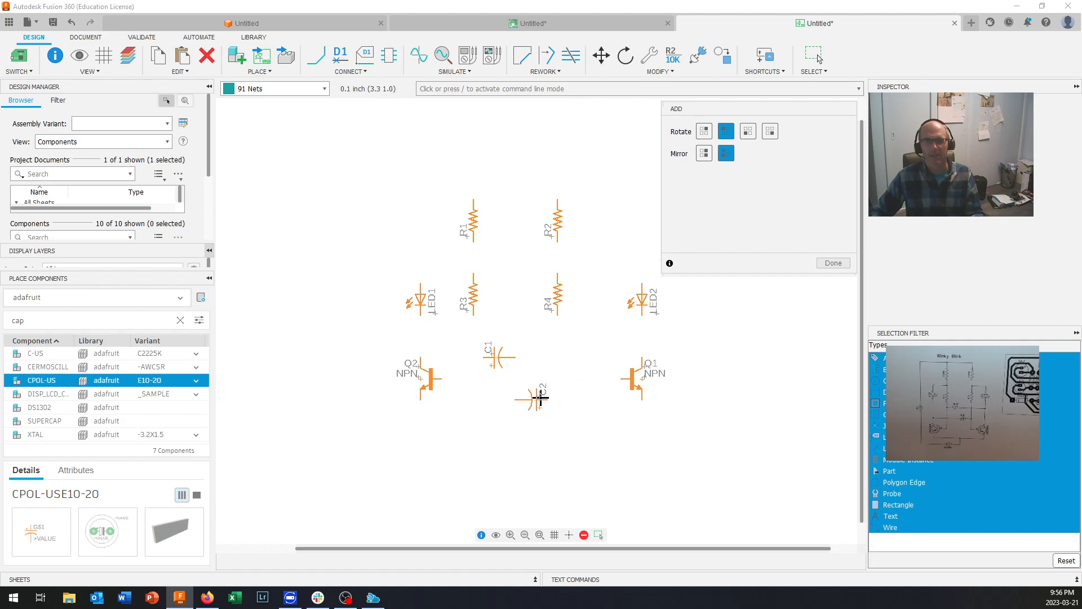
pyautogui.click(540, 392)
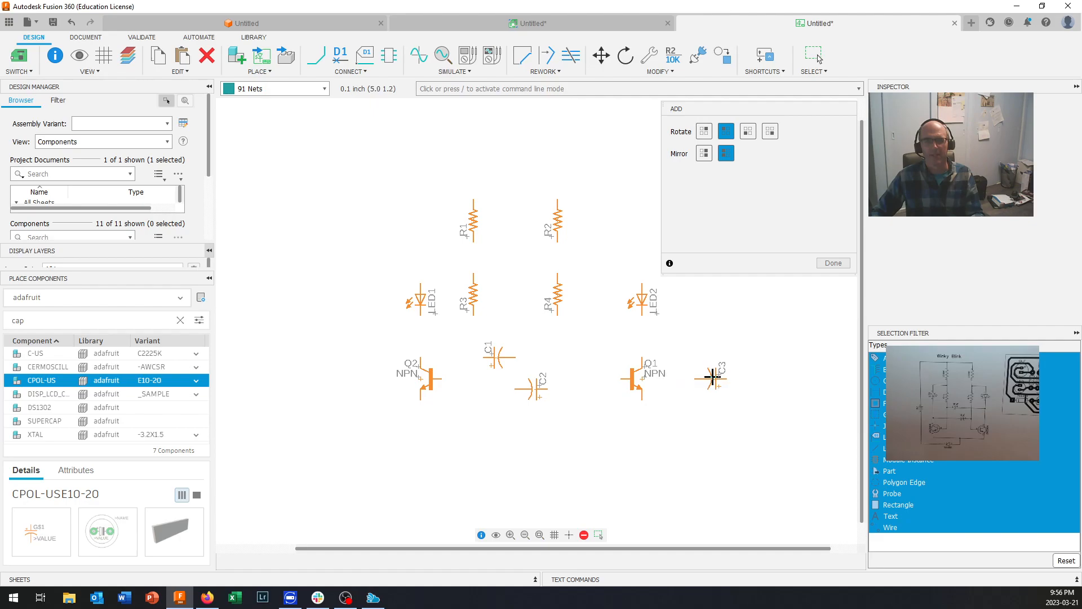
pyautogui.click(833, 264)
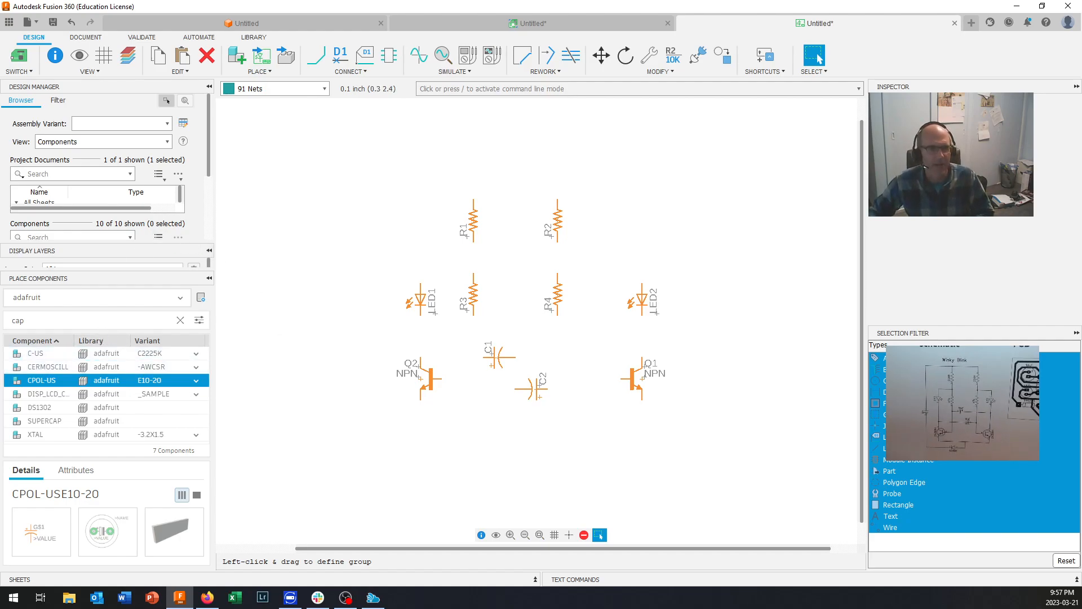
# Search the adafruit library for di and select the DIODE component in its DO-1N4148 variant
pyautogui.press('BackSpace')
pyautogui.press('BackSpace')
pyautogui.press('BackSpace')
pyautogui.write('d')
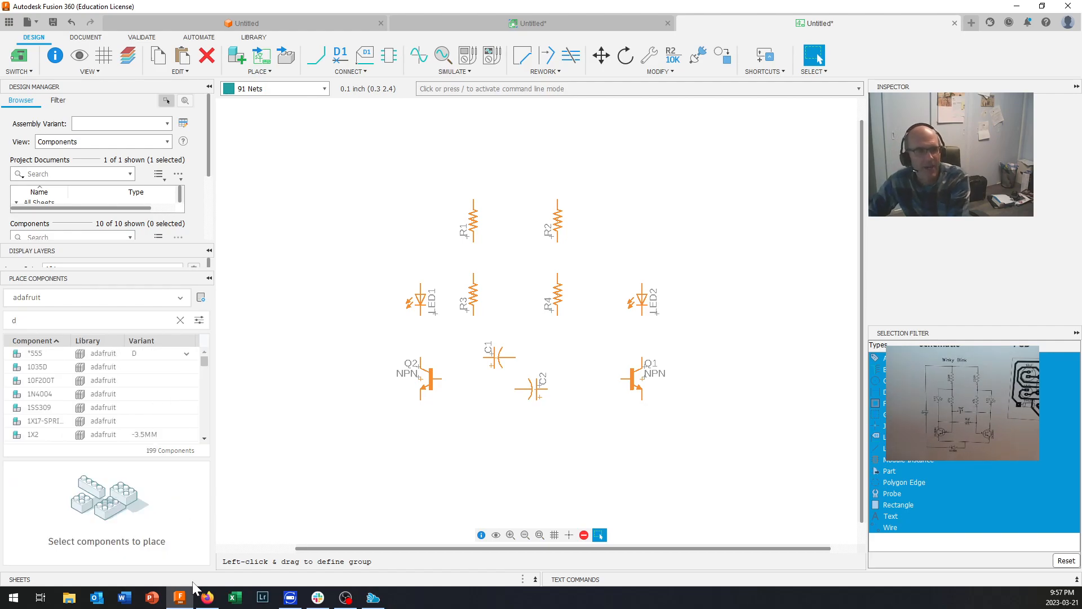
pyautogui.write('l')
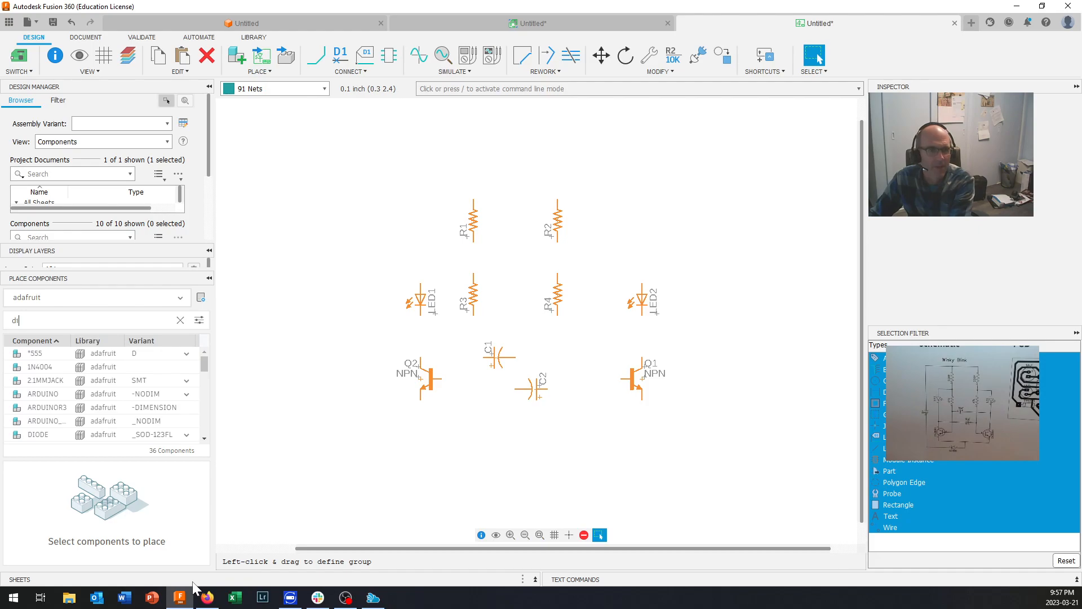
pyautogui.click(48, 435)
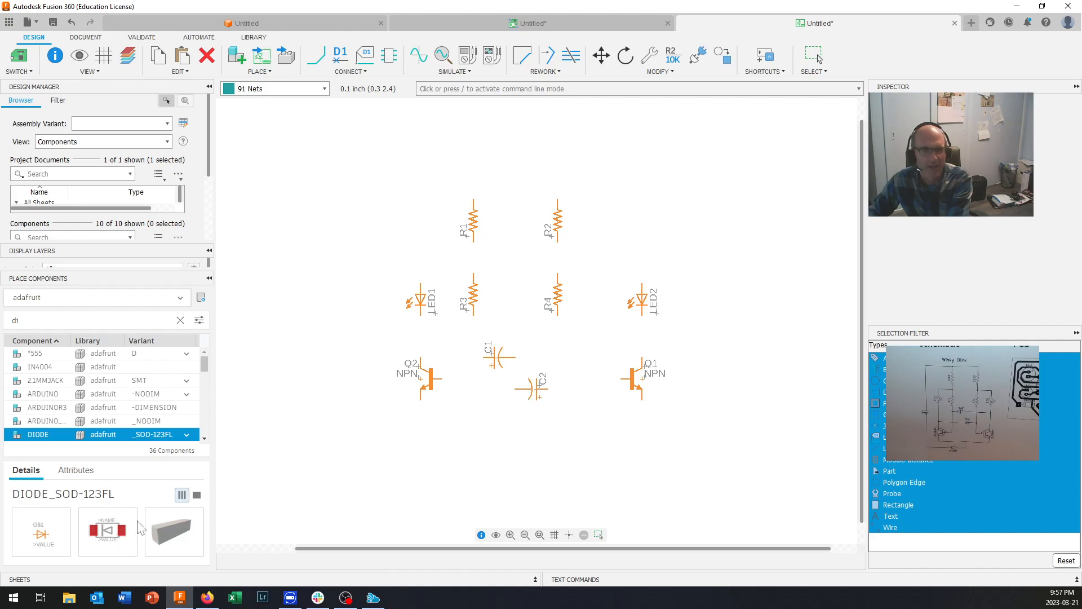
pyautogui.press('g')
pyautogui.click(186, 435)
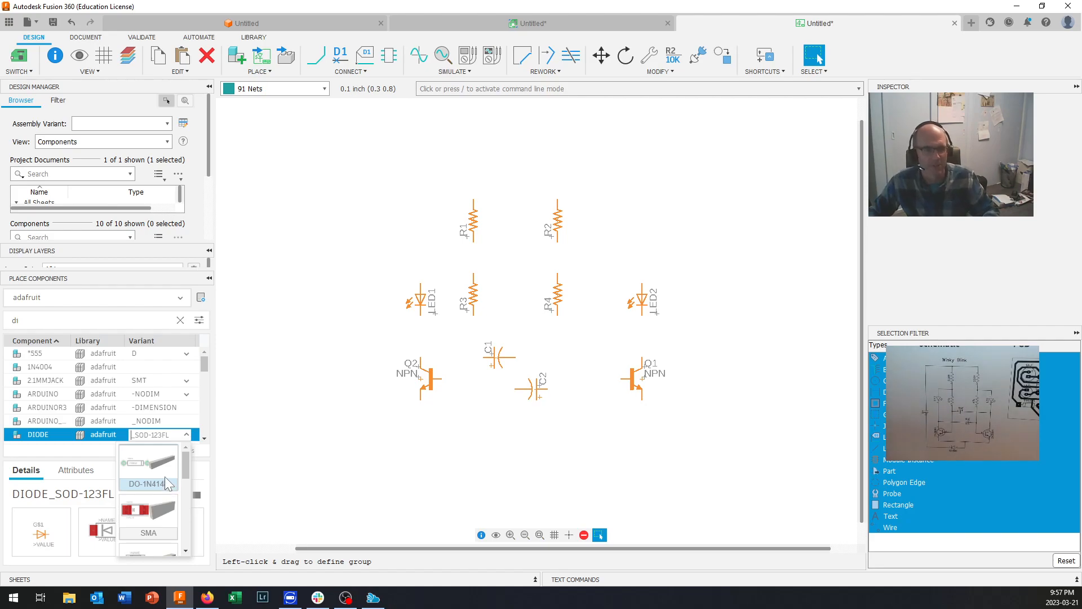
pyautogui.click(138, 463)
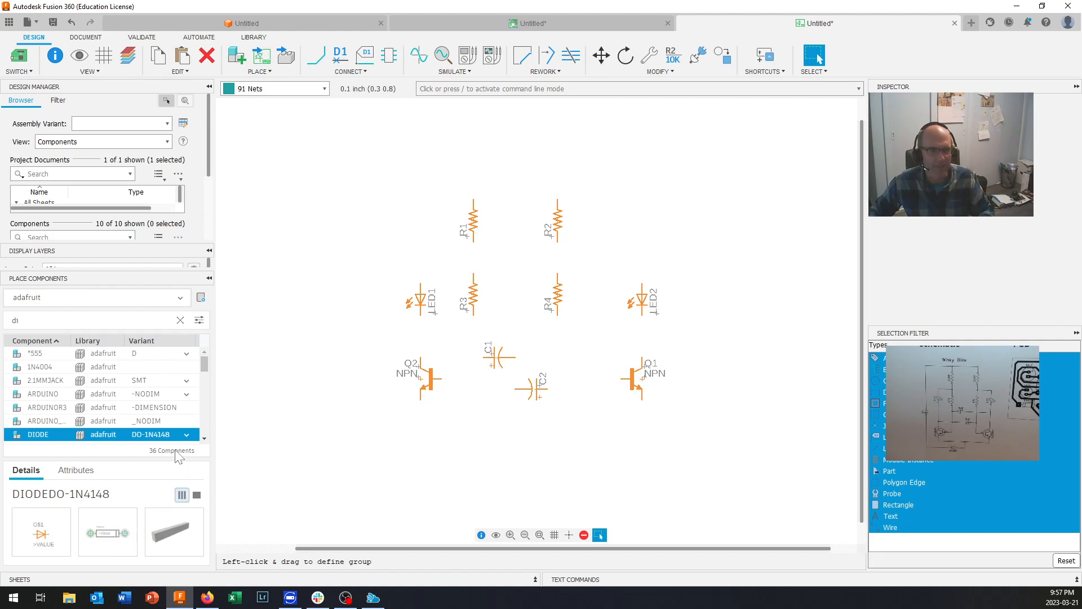
# Look through the other package variants of the DIODE component and keep DO-1N4148
pyautogui.click(186, 434)
pyautogui.scroll(-2, 171, 484)
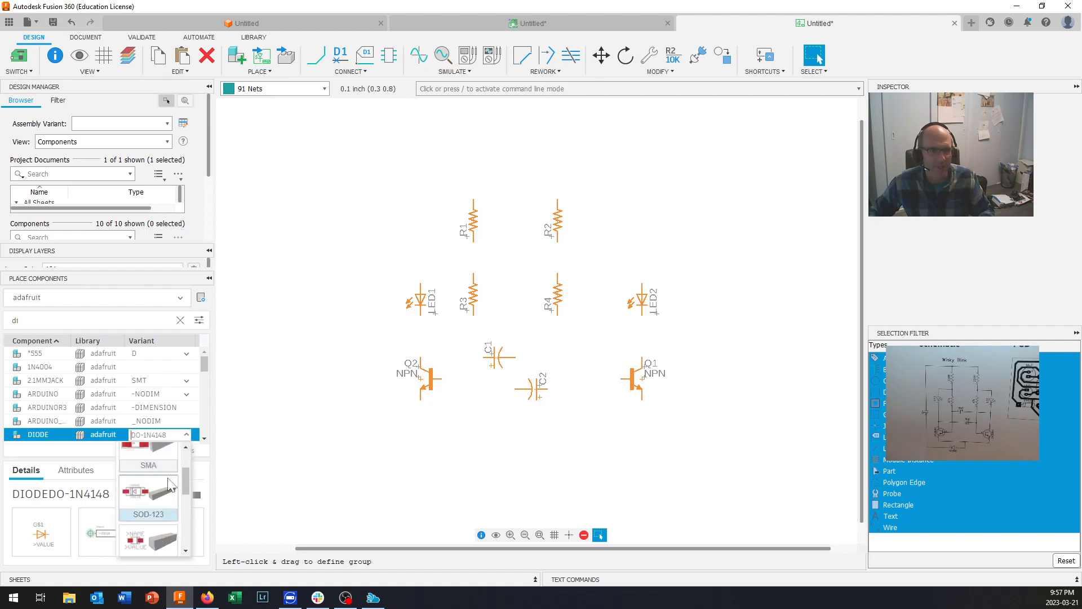
pyautogui.scroll(-4, 168, 480)
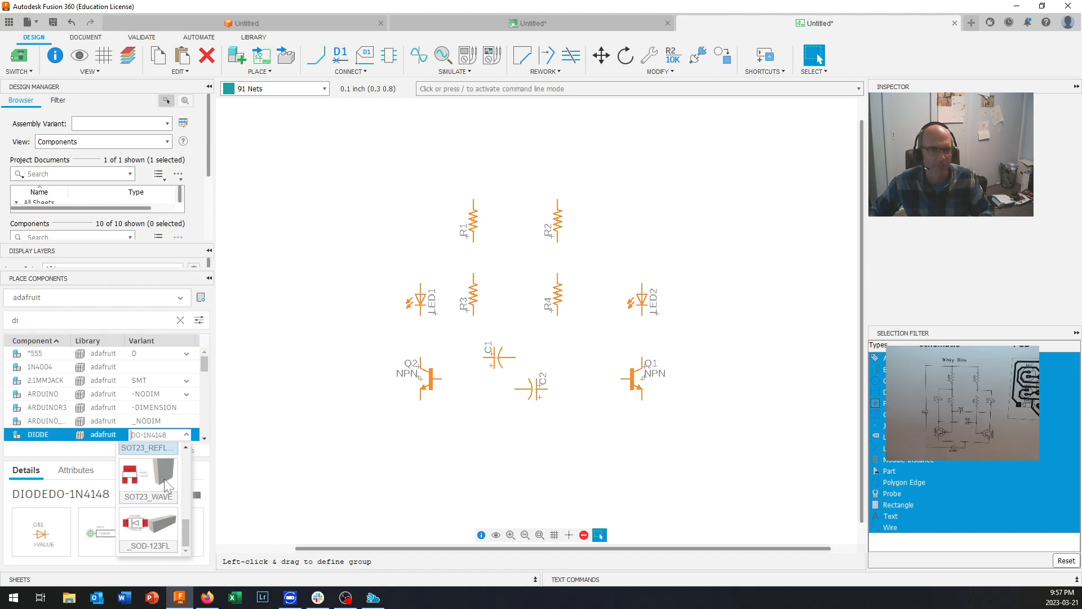
pyautogui.scroll(6, 164, 478)
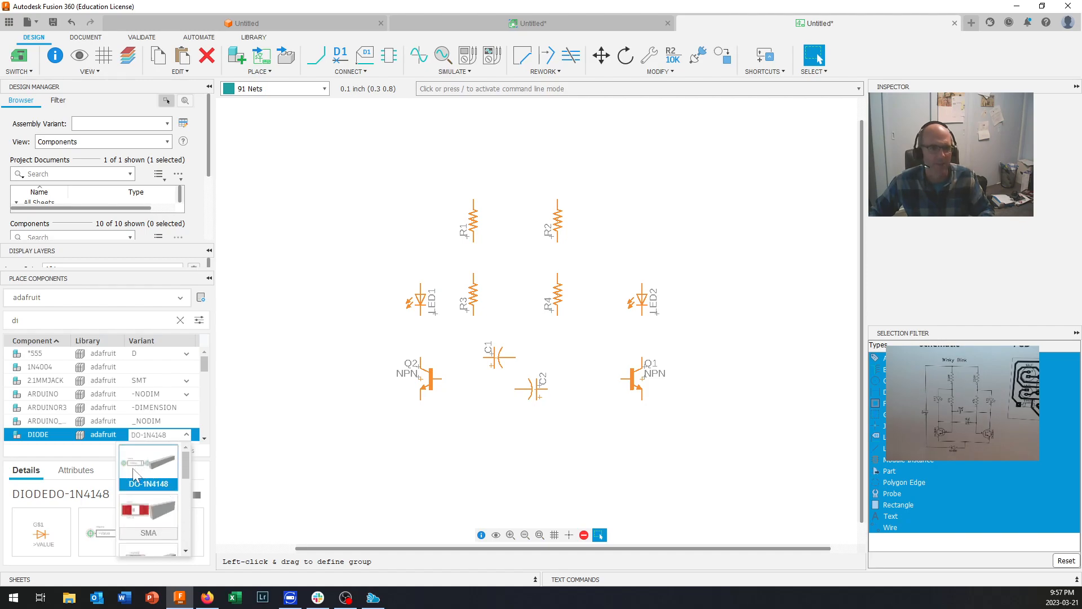
pyautogui.click(91, 544)
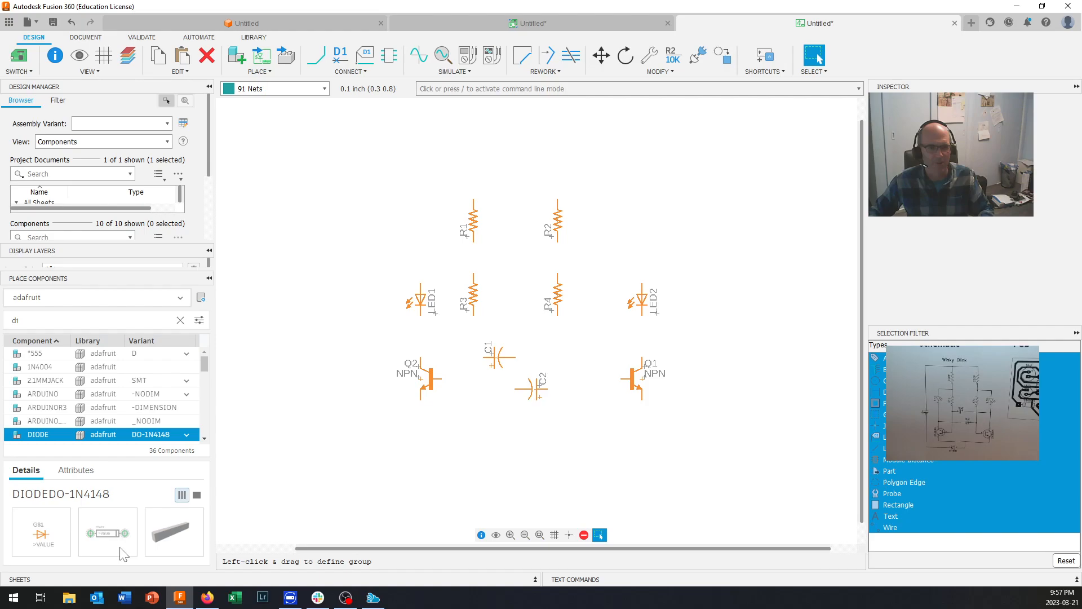
# Place one mirrored DO-1N4148 diode horizontally, centred below the two capacitors
pyautogui.doubleClick(111, 435)
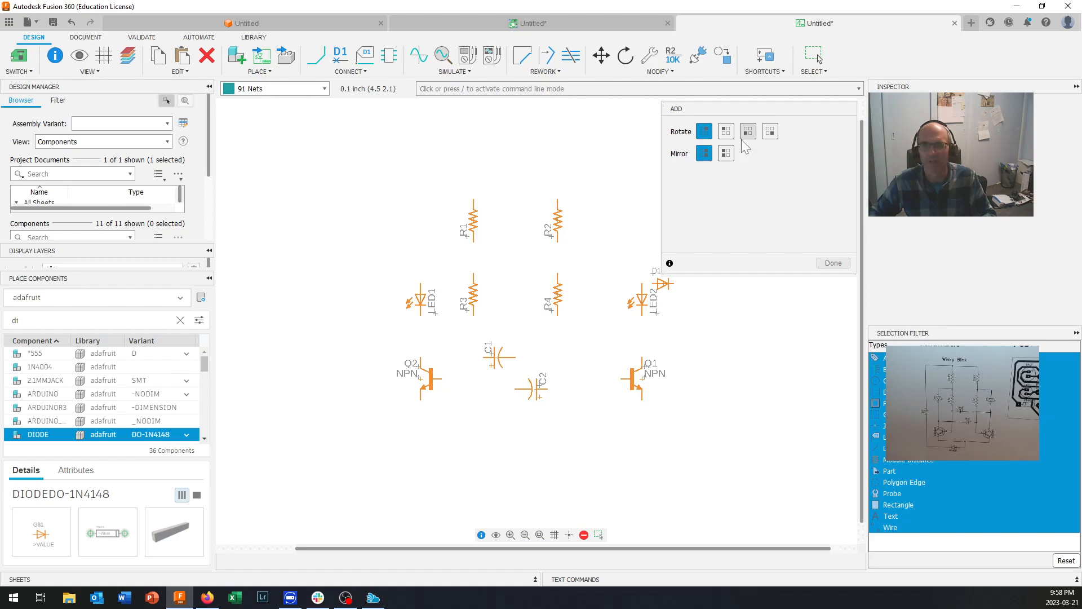
pyautogui.click(727, 154)
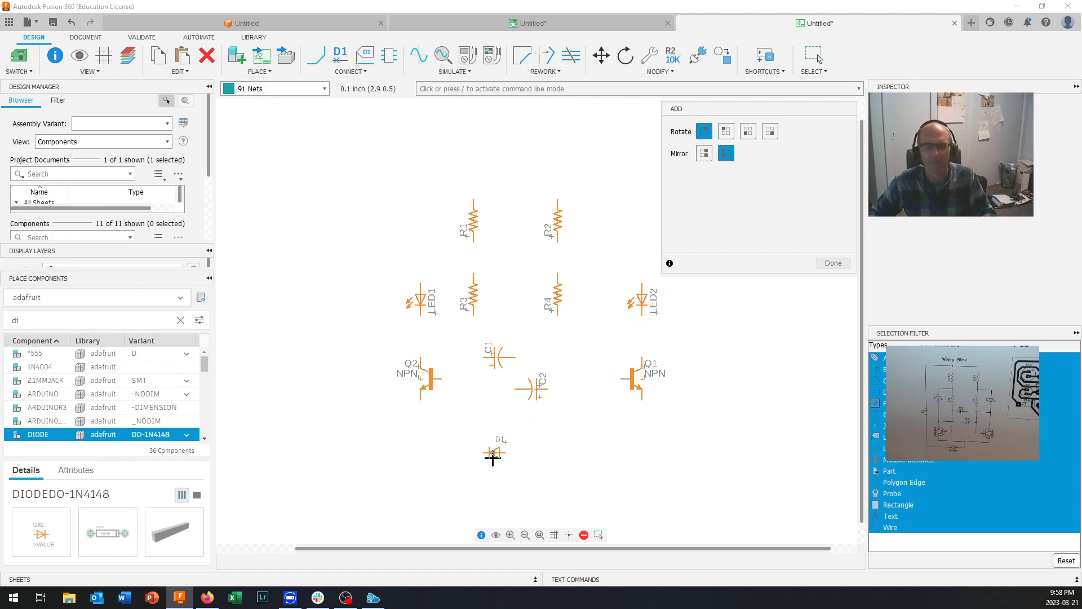
pyautogui.click(492, 458)
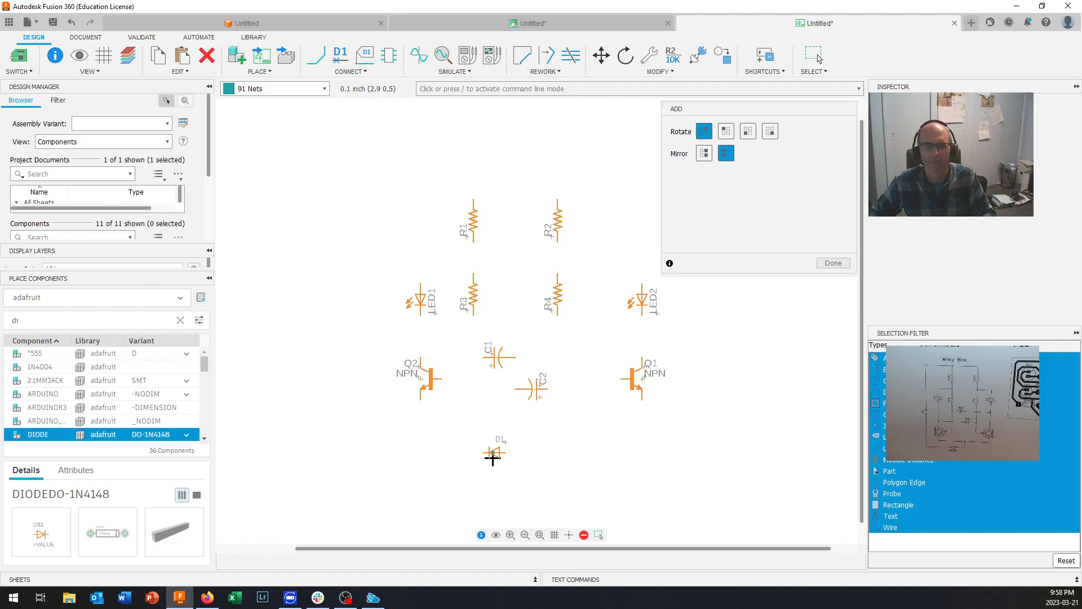
pyautogui.click(833, 265)
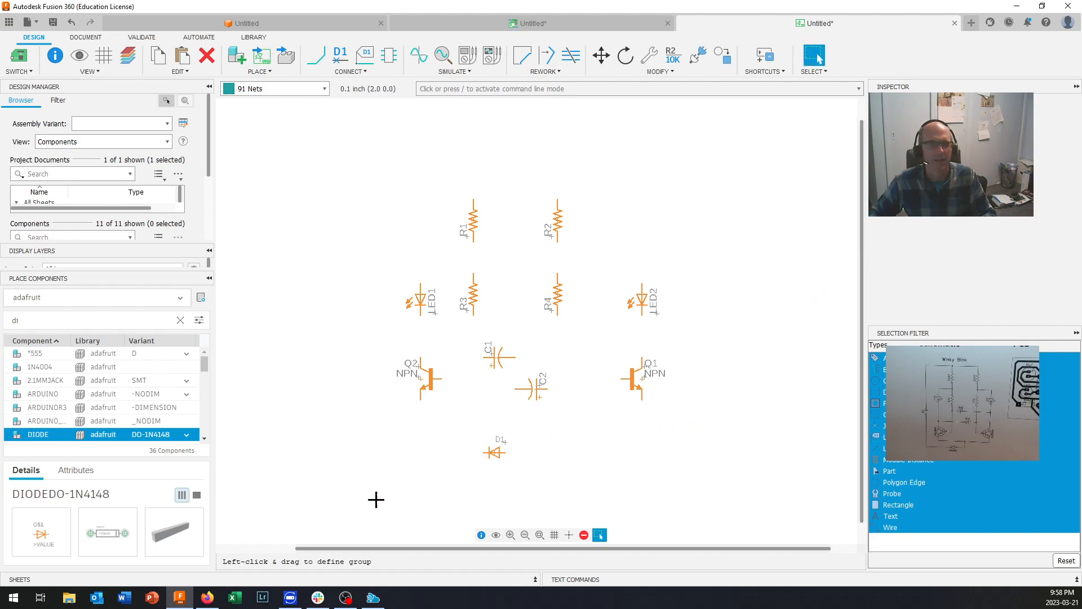
# Search the adafruit library for bat and preview the AAA battery component
pyautogui.press('BackSpace')
pyautogui.press('BackSpace')
pyautogui.write('b')
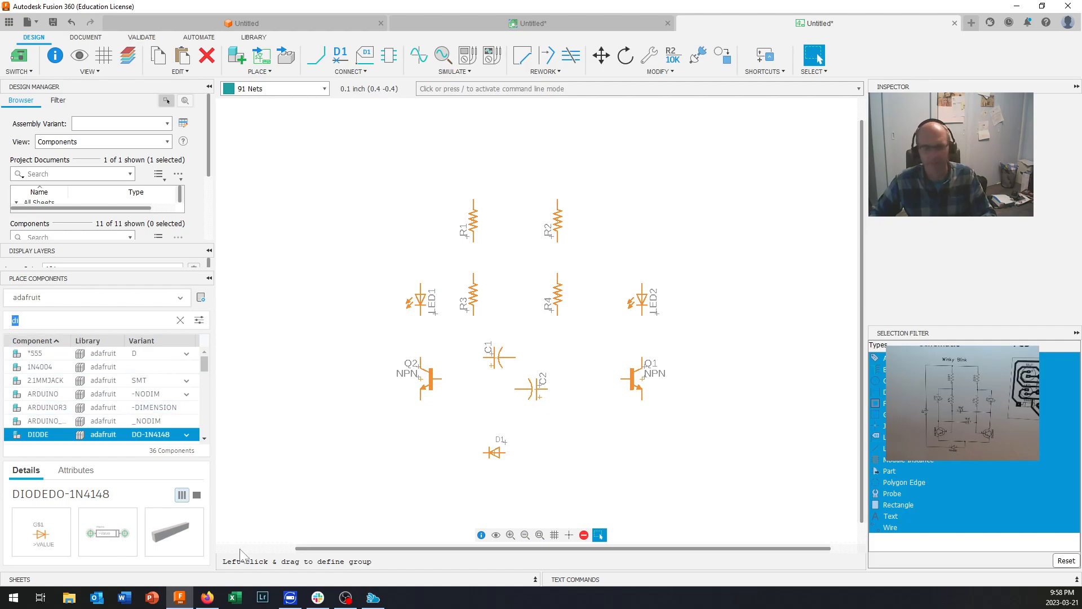
pyautogui.write('at')
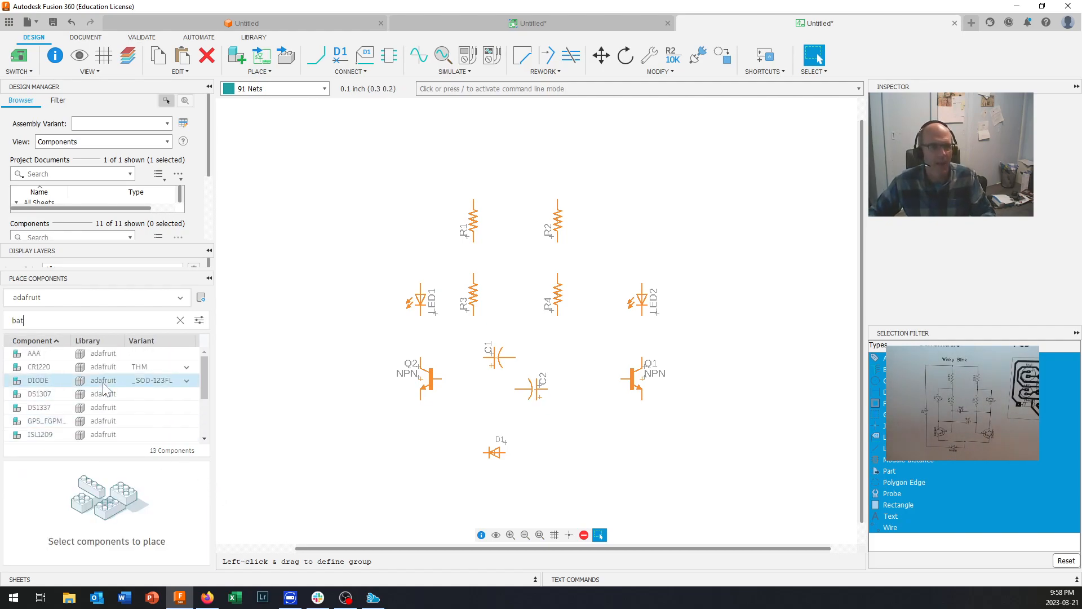
pyautogui.click(72, 359)
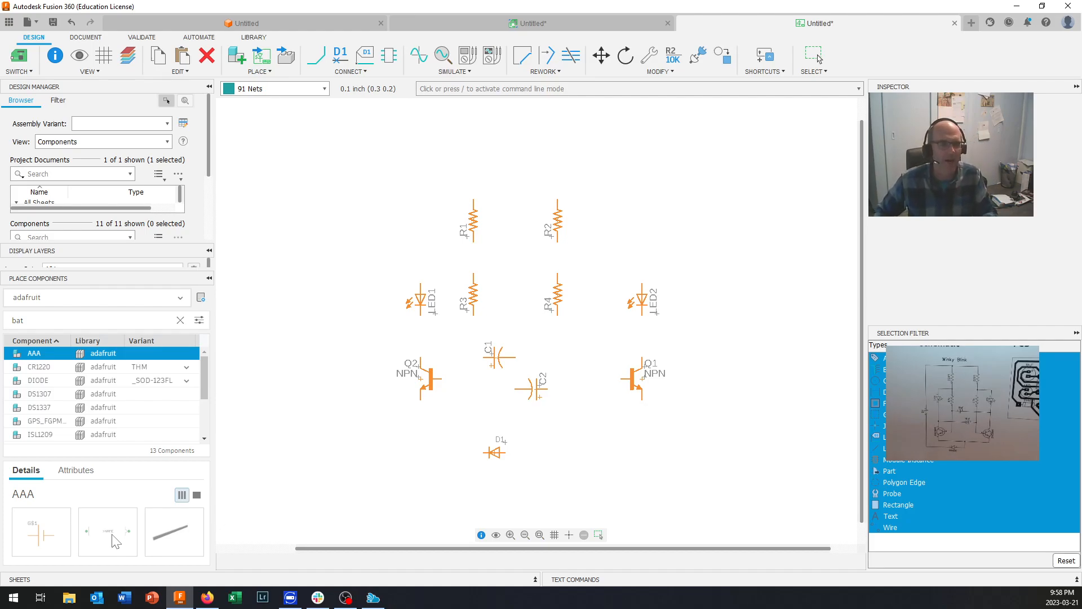
# Search for 9v and widen the component search from adafruit to All Libraries
pyautogui.moveTo(31, 320); pyautogui.dragTo(2, 324)
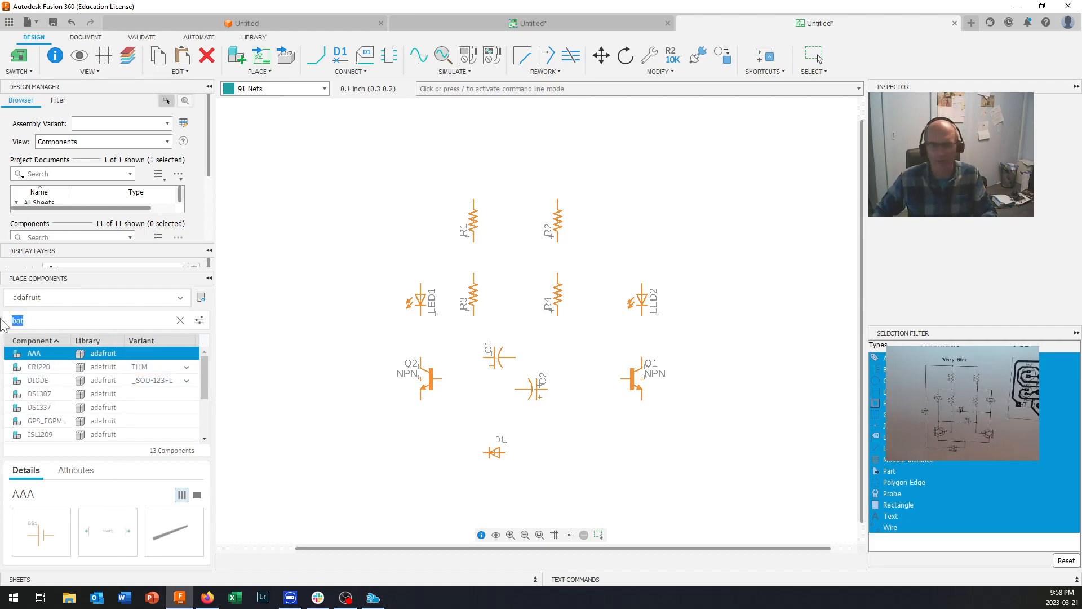
pyautogui.write('9v')
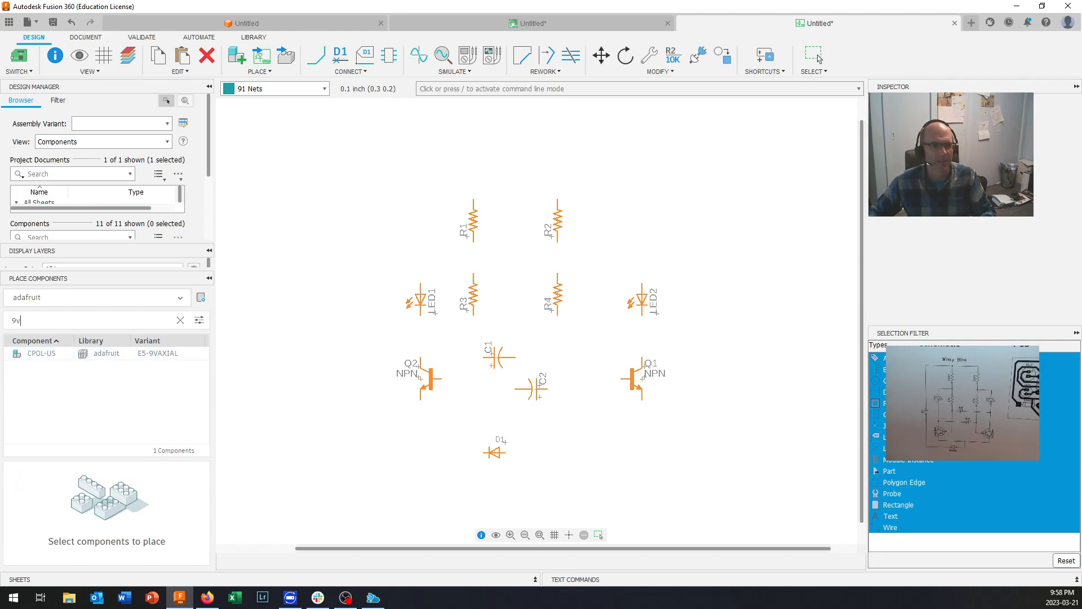
pyautogui.click(167, 300)
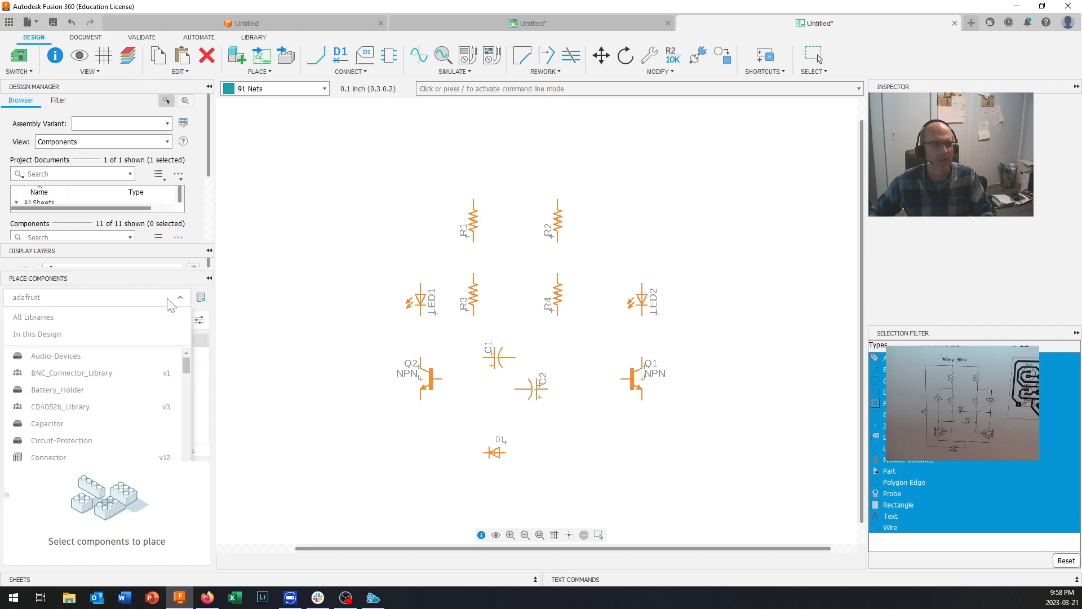
pyautogui.click(140, 316)
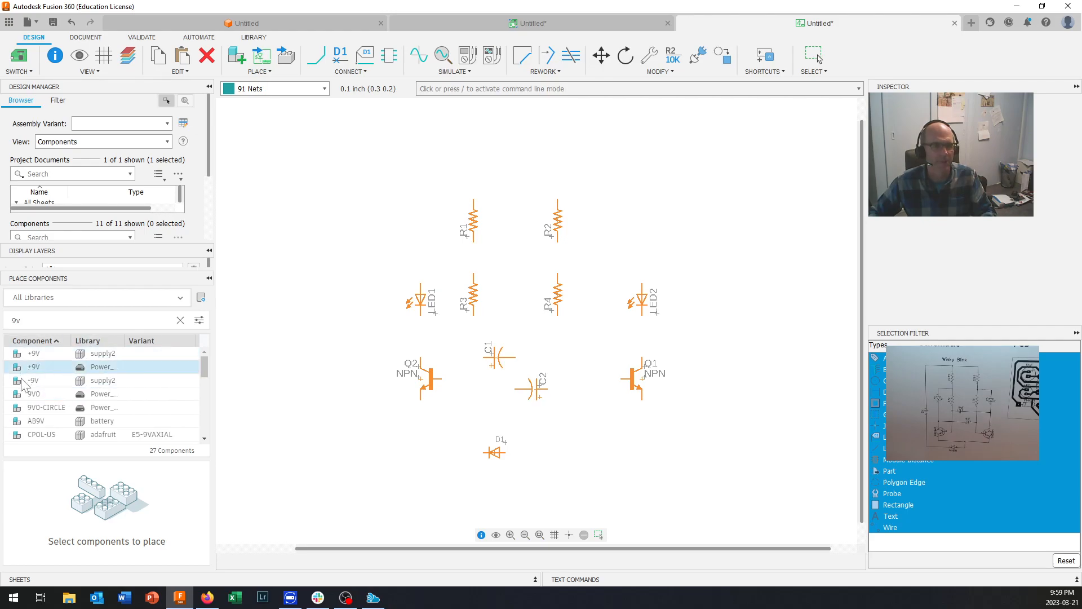
# Preview the 9 V supply symbols in the search results and select the AB9V component from the battery library
pyautogui.click(99, 355)
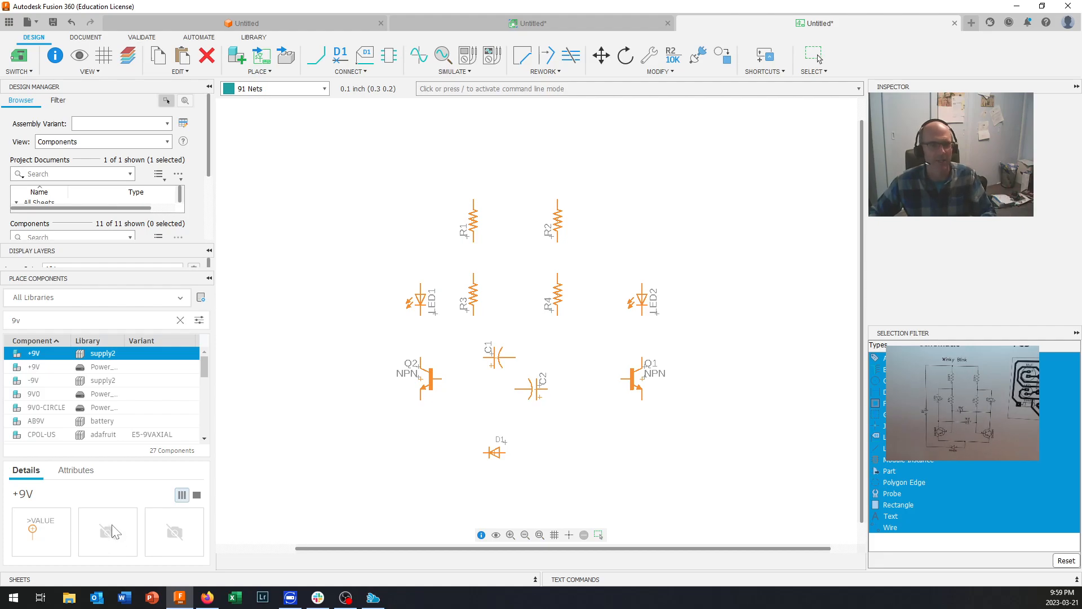
pyautogui.click(69, 365)
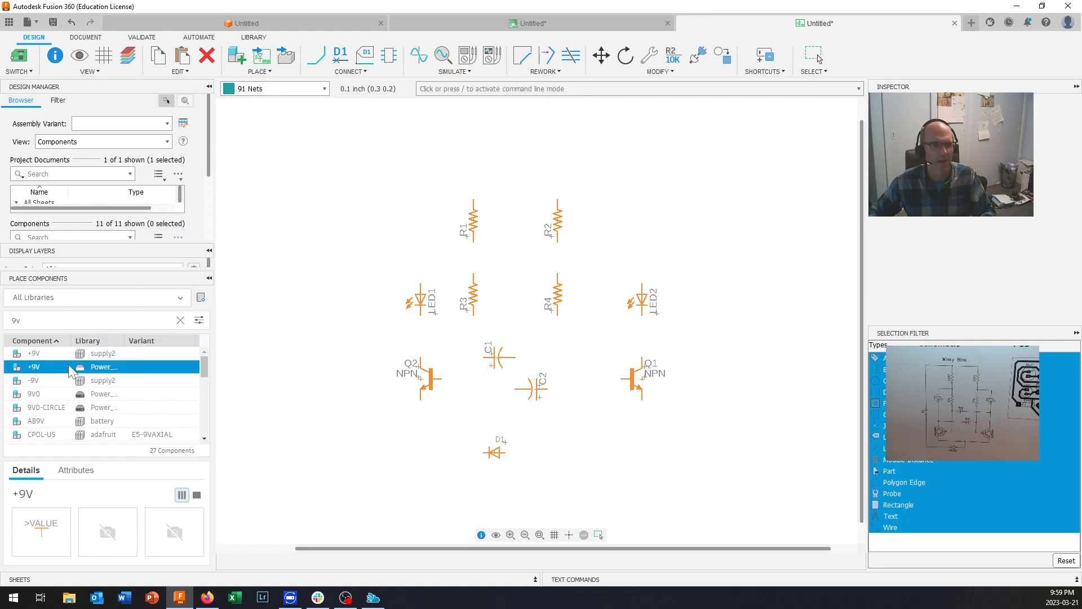
pyautogui.click(63, 380)
pyautogui.click(62, 401)
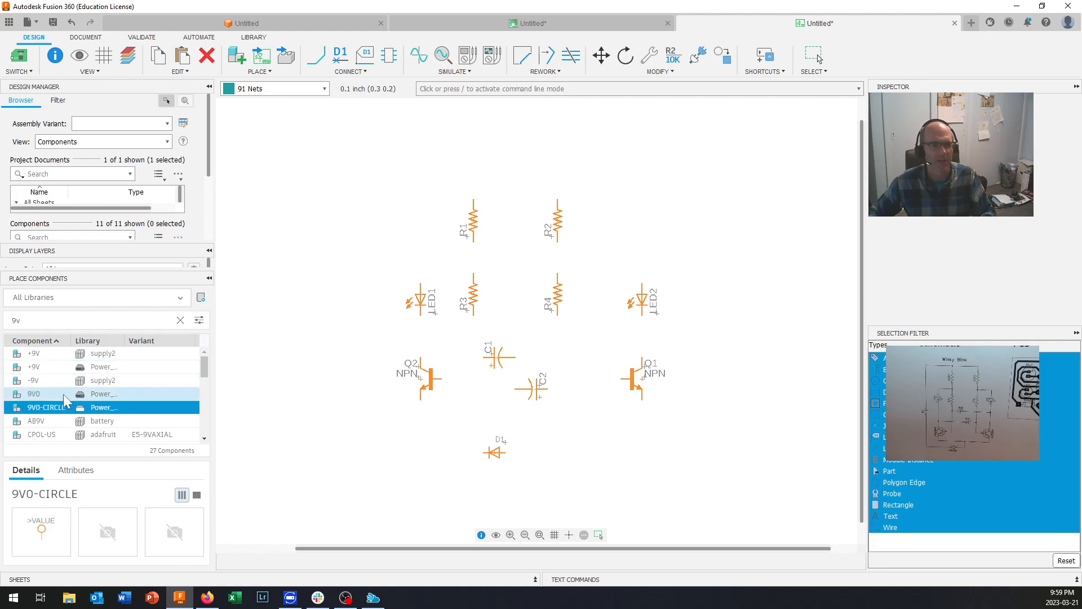
pyautogui.click(63, 395)
pyautogui.click(64, 420)
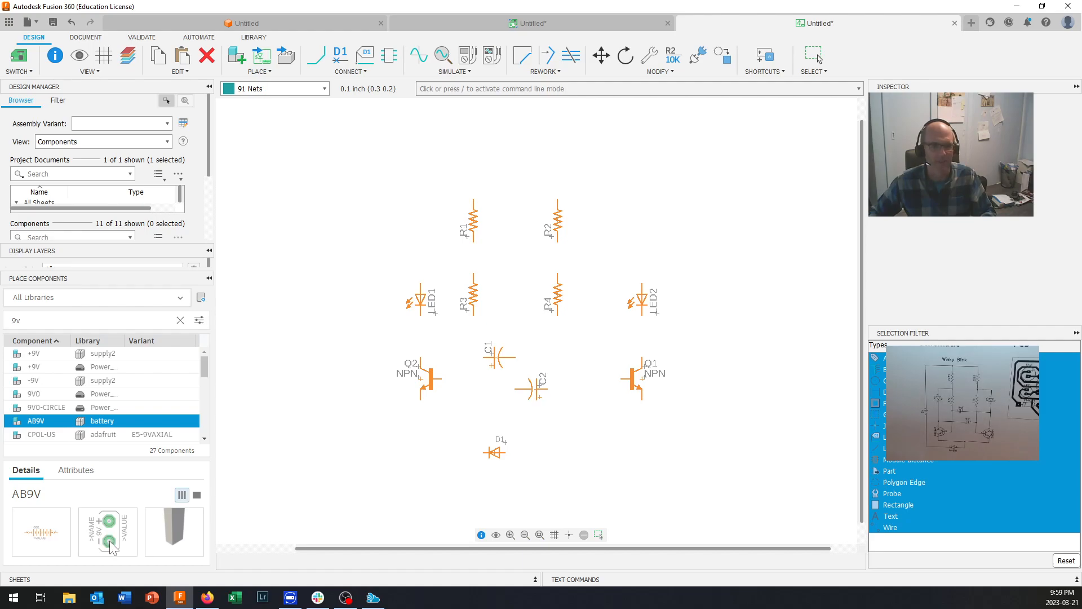
# Place one AB9V battery vertically with its positive end up, to the left of LED1 and Q2
pyautogui.doubleClick(44, 421)
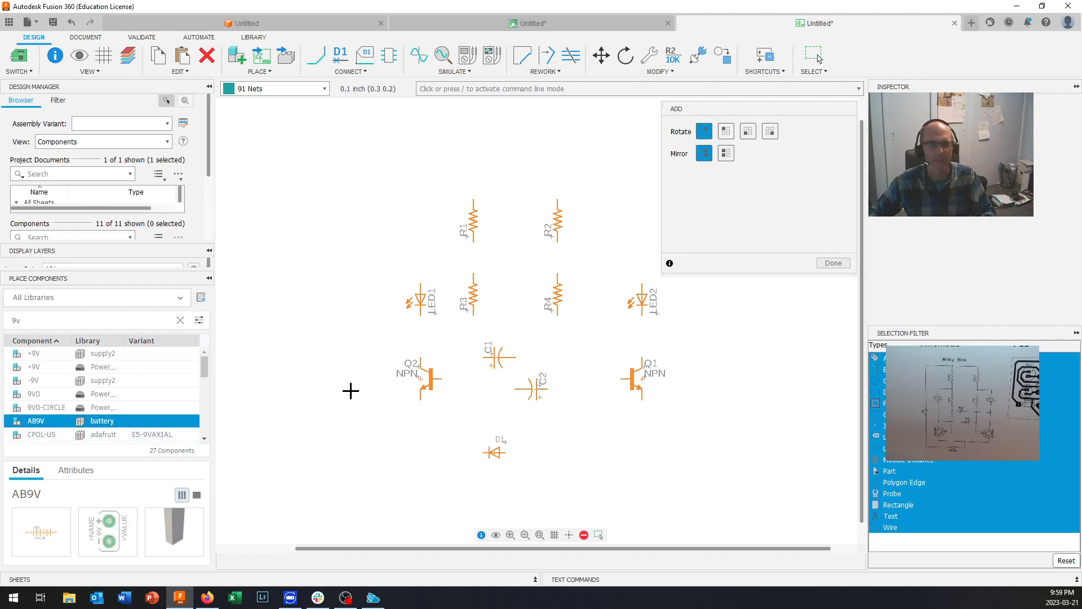
pyautogui.rightClick(340, 345)
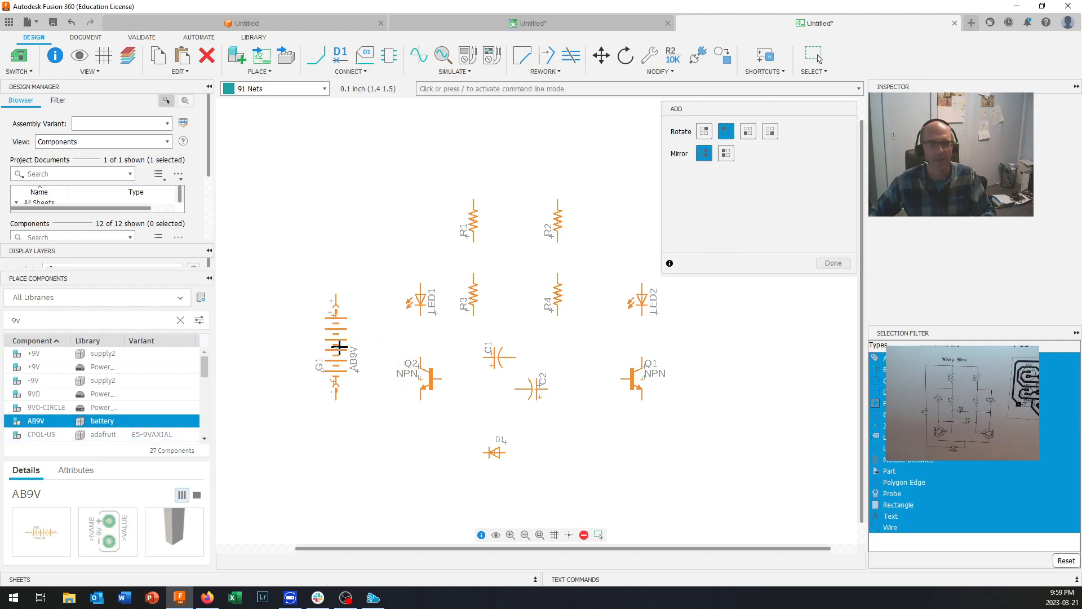
pyautogui.rightClick(340, 346)
pyautogui.rightClick(339, 346)
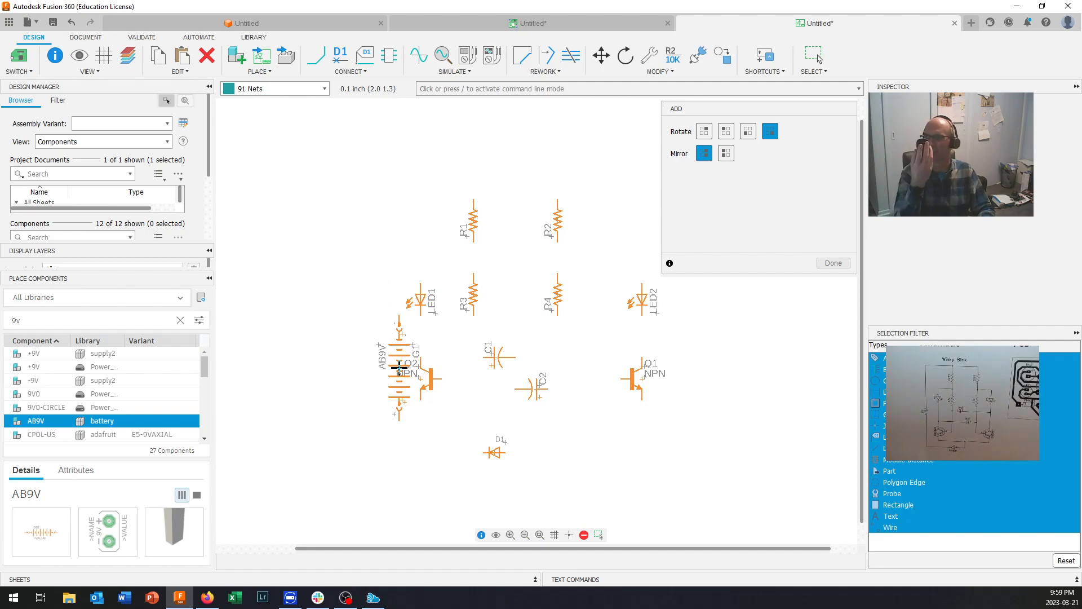
pyautogui.rightClick(399, 367)
pyautogui.rightClick(399, 368)
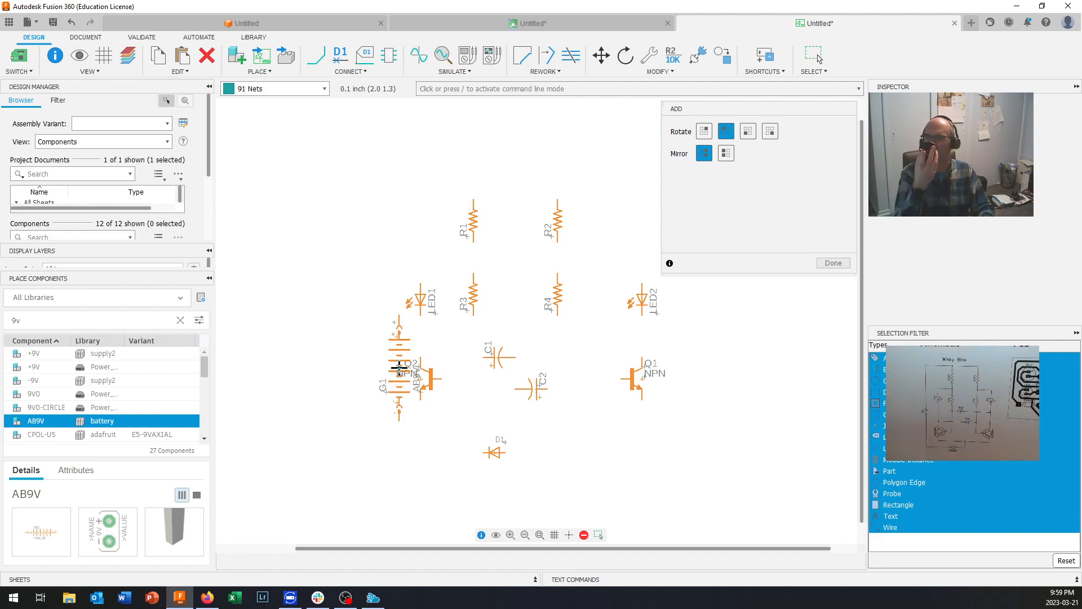
pyautogui.rightClick(399, 367)
pyautogui.rightClick(399, 367)
pyautogui.rightClick(399, 368)
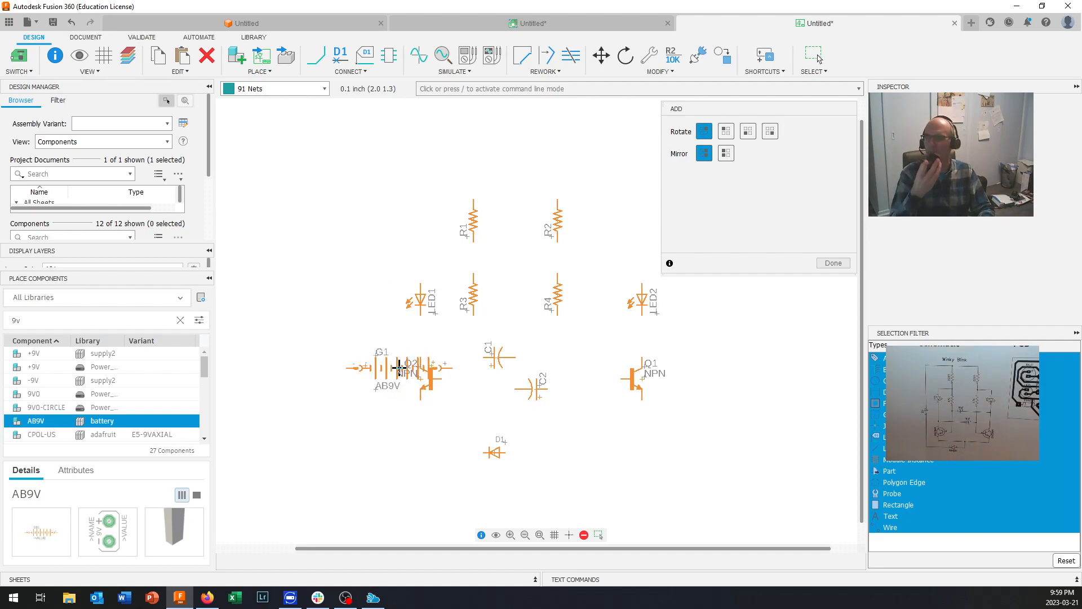
pyautogui.rightClick(352, 362)
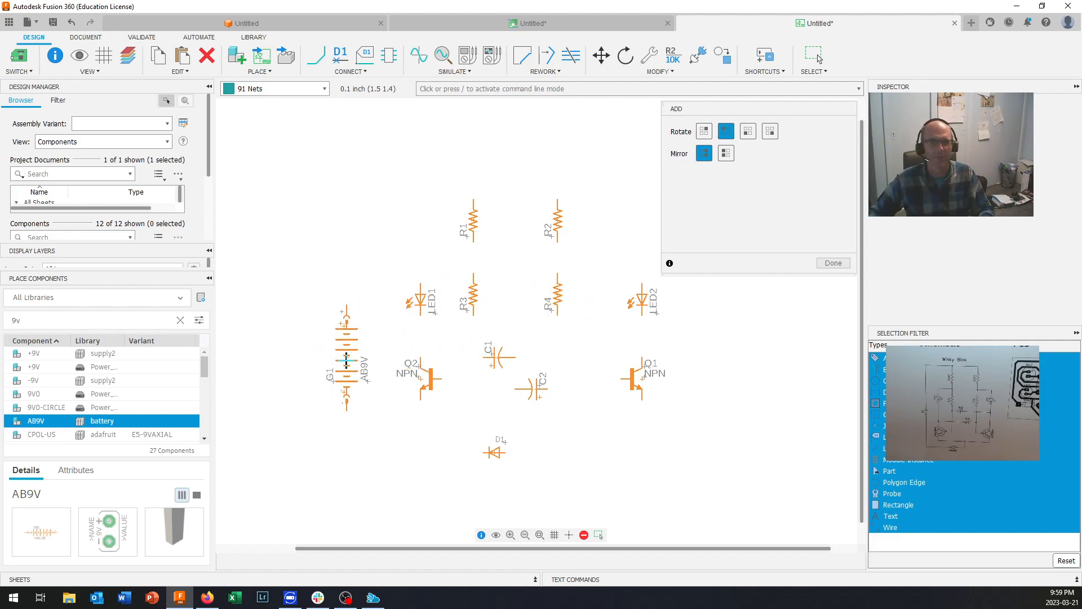
pyautogui.rightClick(347, 358)
pyautogui.rightClick(347, 358)
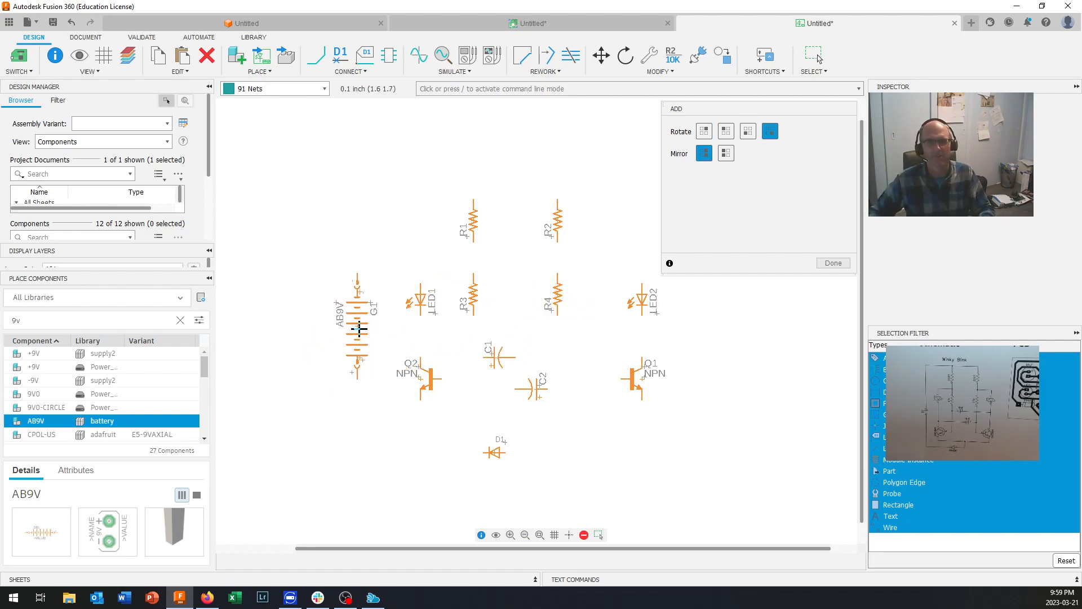
pyautogui.rightClick(358, 328)
pyautogui.rightClick(352, 338)
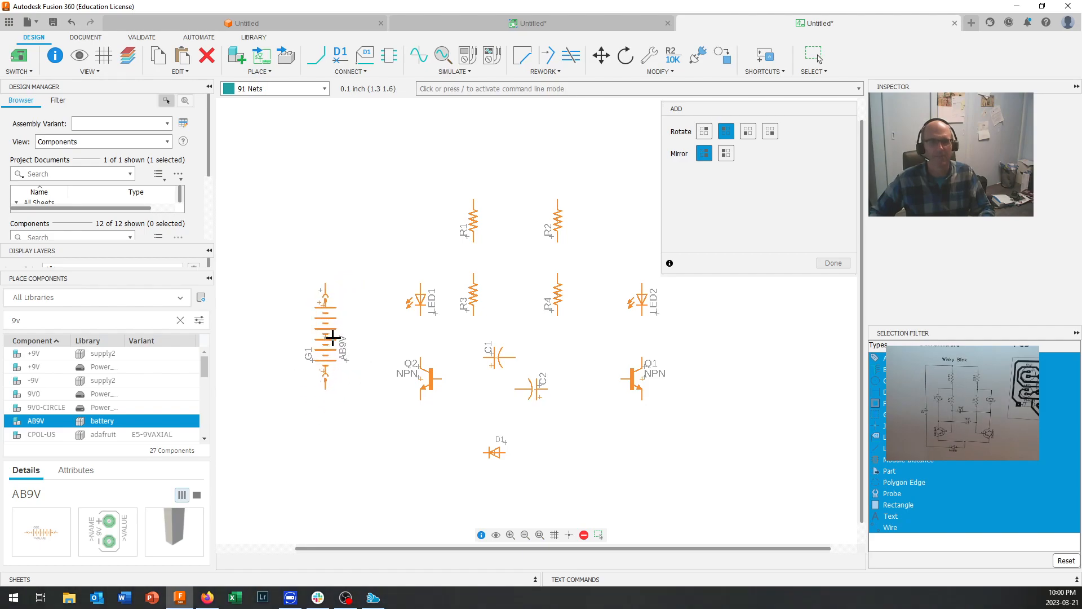
pyautogui.click(343, 336)
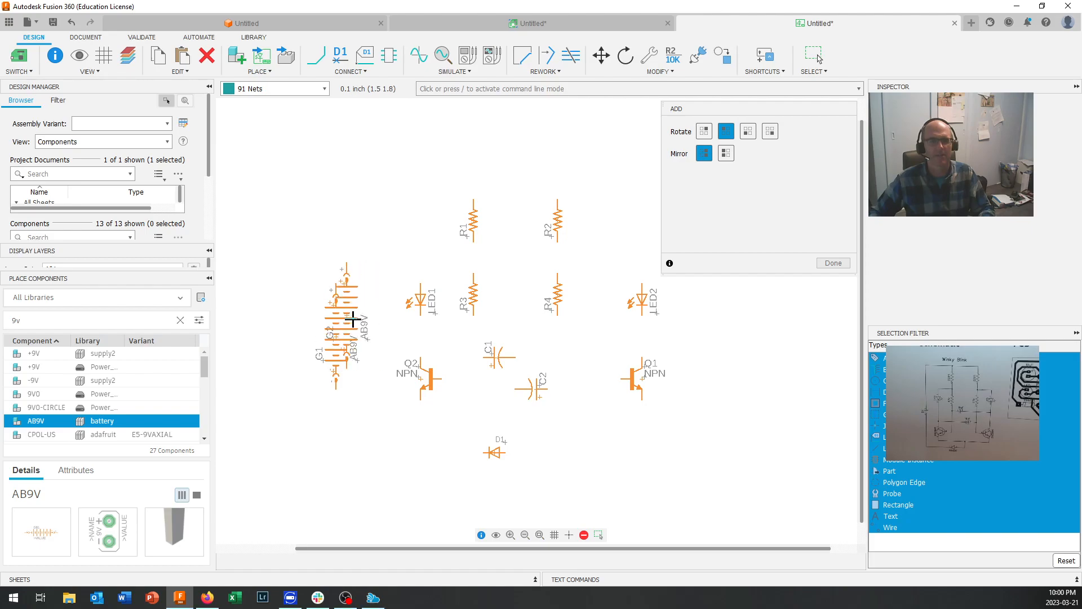
pyautogui.click(833, 263)
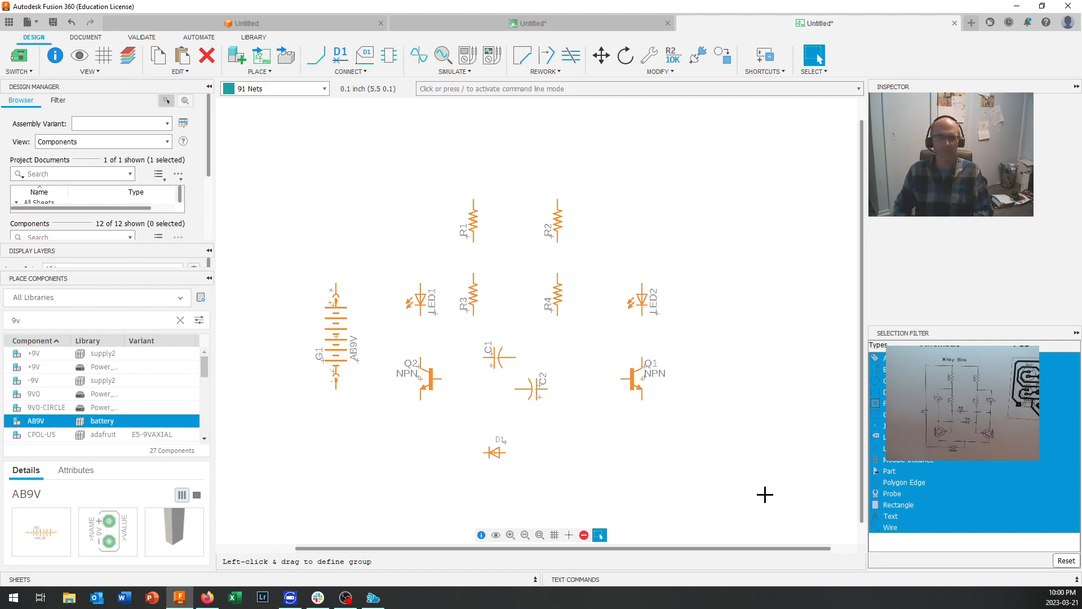
# Wire the battery's positive terminal to the upper ends of R1 and R2 with nets
pyautogui.click(323, 58)
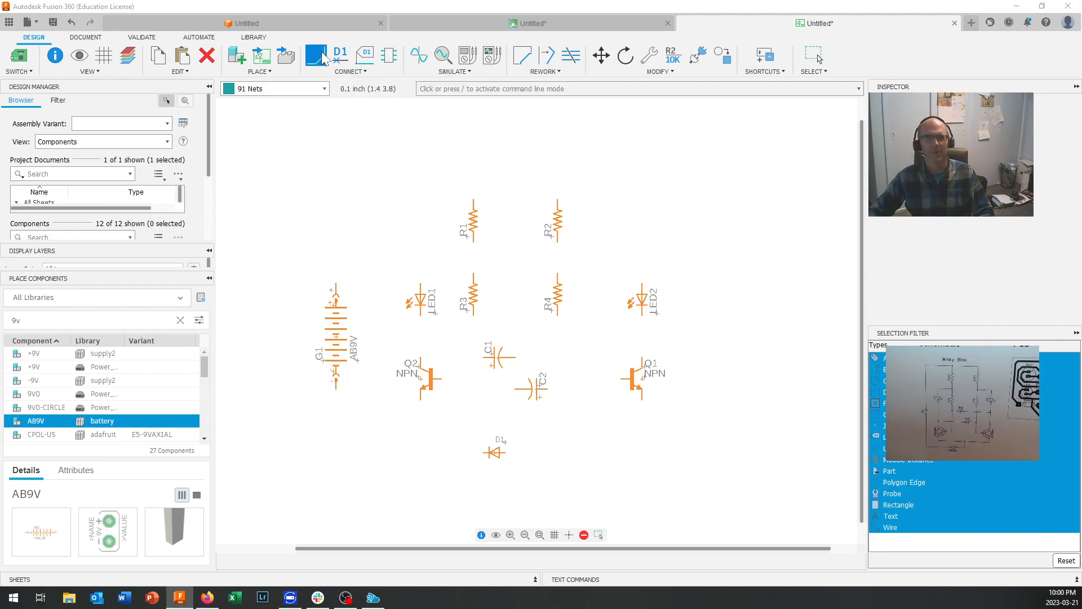
pyautogui.click(337, 285)
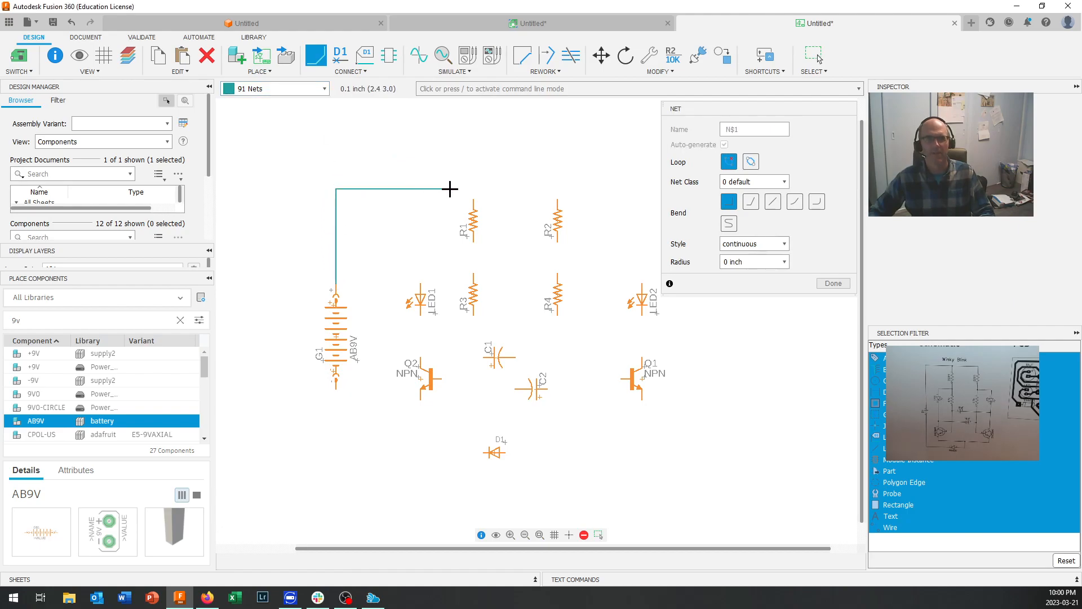
pyautogui.click(473, 200)
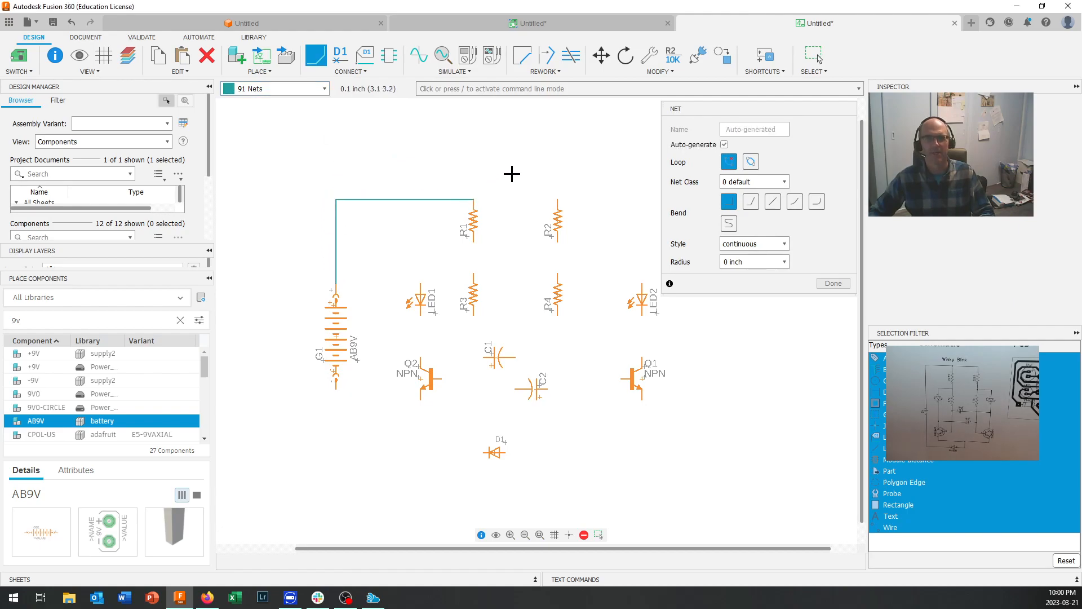
pyautogui.click(473, 200)
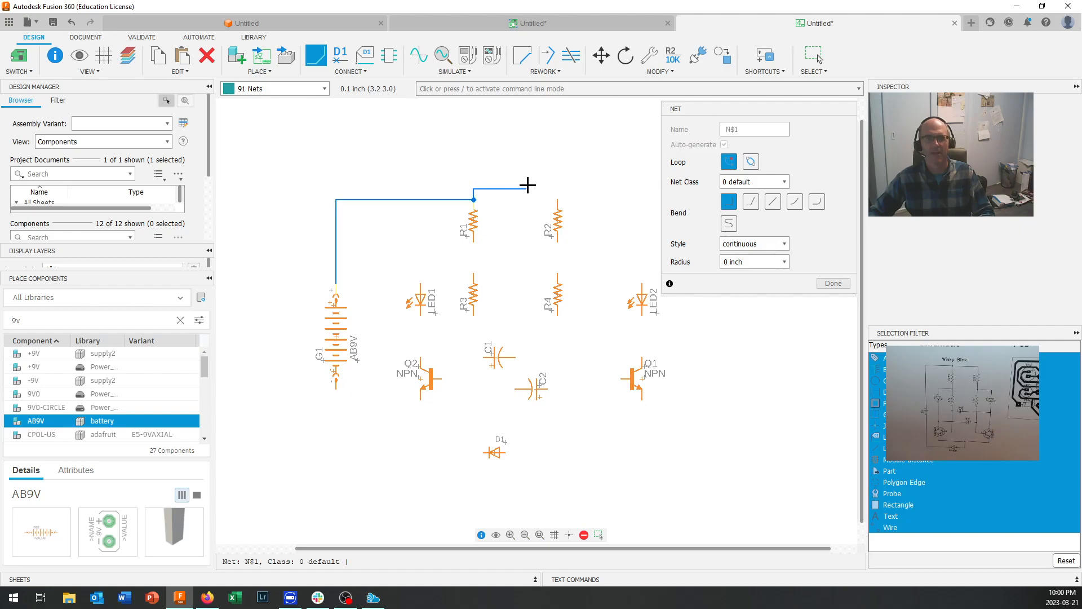
pyautogui.click(558, 200)
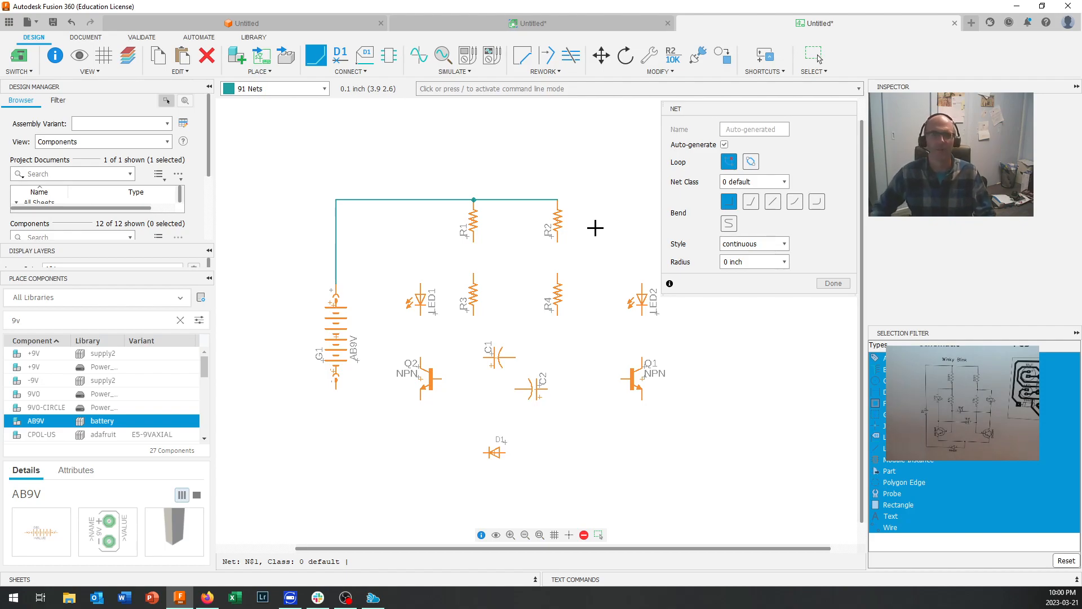
# Wire R1's lower end to R3 and LED1, and R2's lower end to R4 and LED2
pyautogui.click(474, 242)
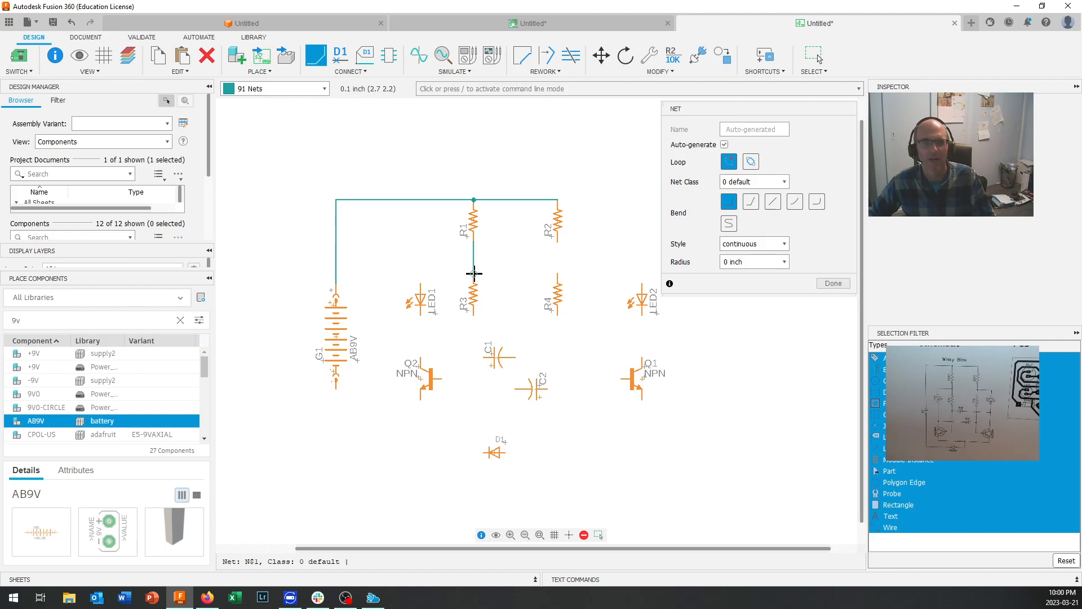
pyautogui.click(474, 274)
pyautogui.click(423, 282)
pyautogui.click(558, 245)
pyautogui.click(557, 274)
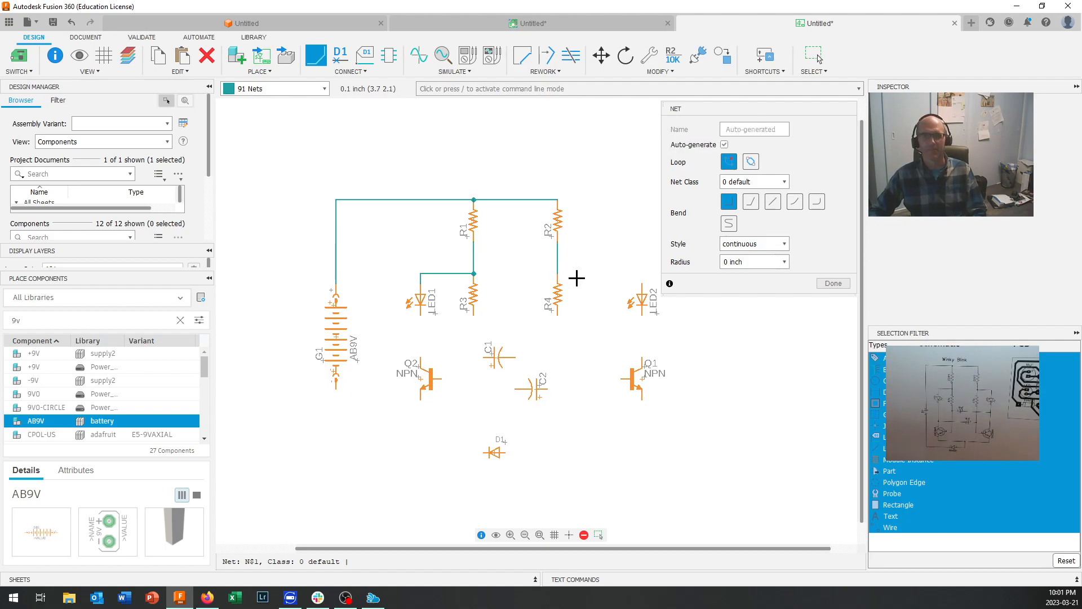
pyautogui.click(558, 273)
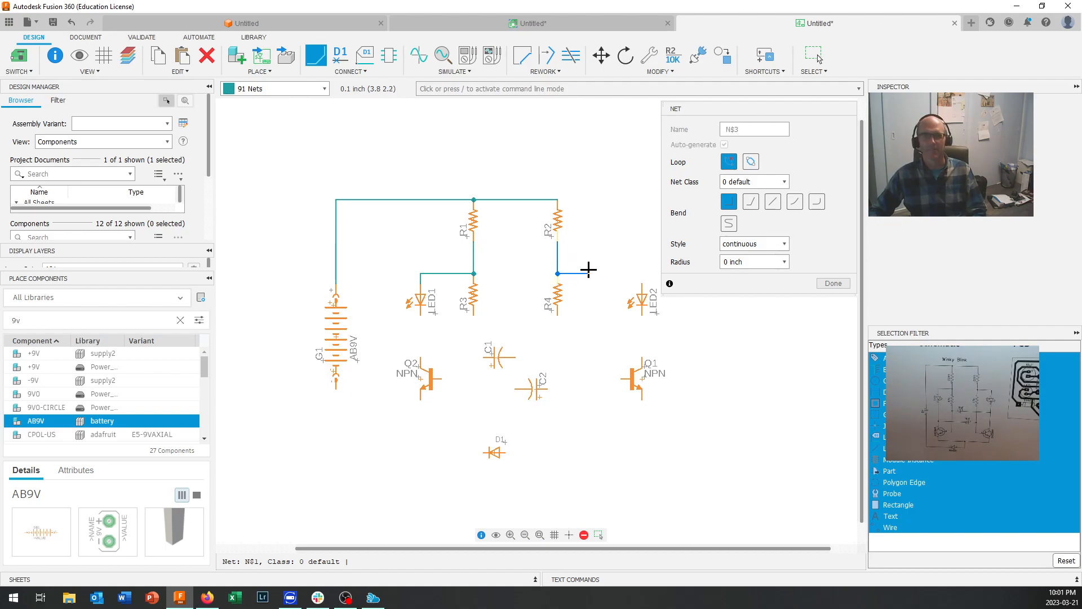
pyautogui.click(642, 282)
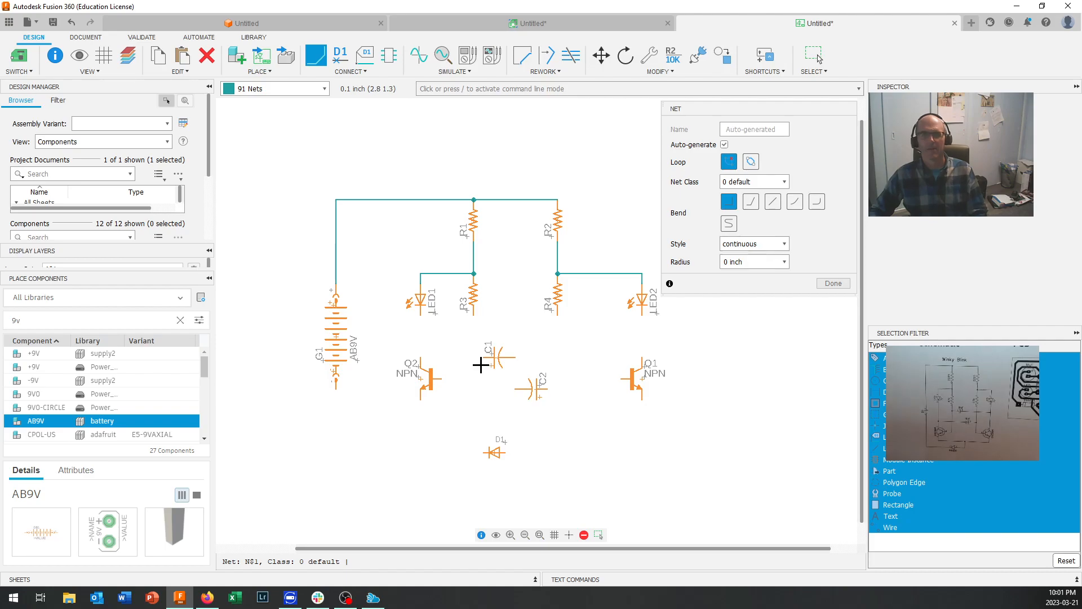
# Wire LED1's lower end to Q2's collector and R3's lower end to Q2's base
pyautogui.click(419, 319)
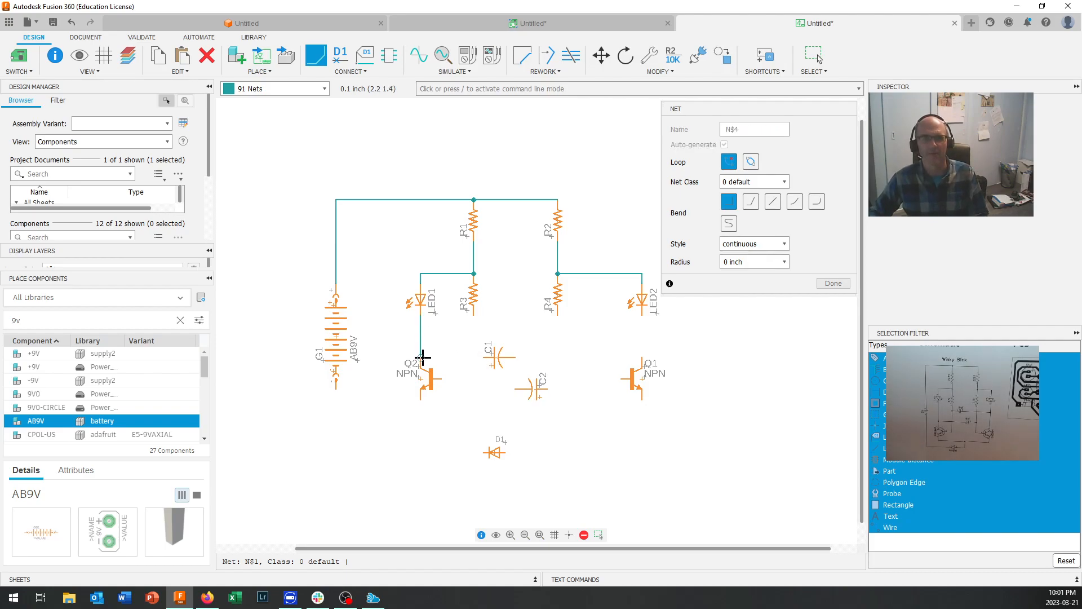
pyautogui.click(422, 358)
pyautogui.click(472, 319)
pyautogui.click(443, 379)
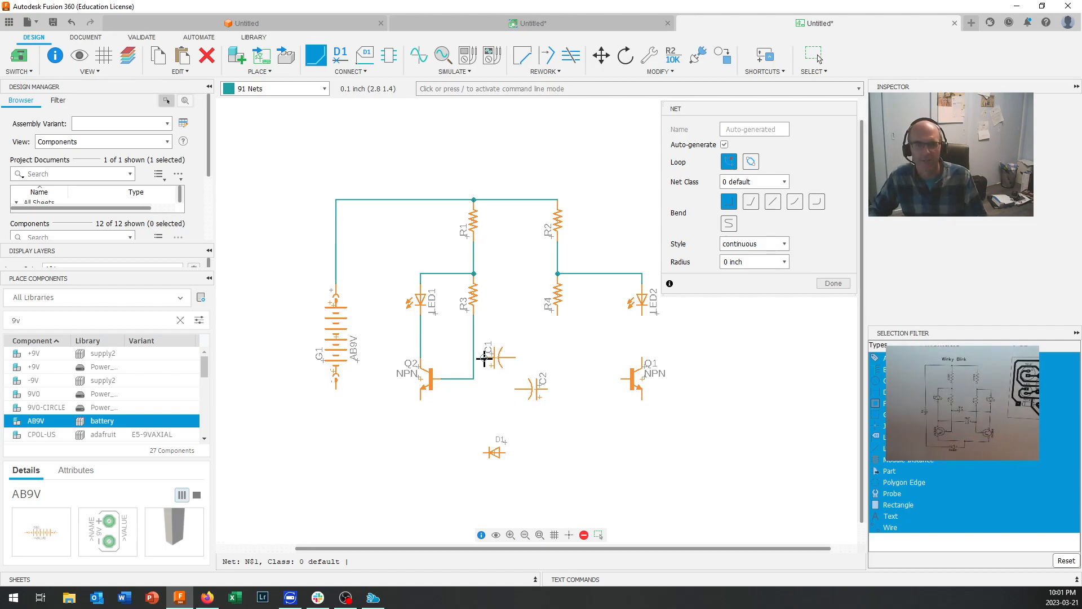
# Wire C1's positive pin to the net between LED1 and Q2's collector, and finish the Net command
pyautogui.click(484, 357)
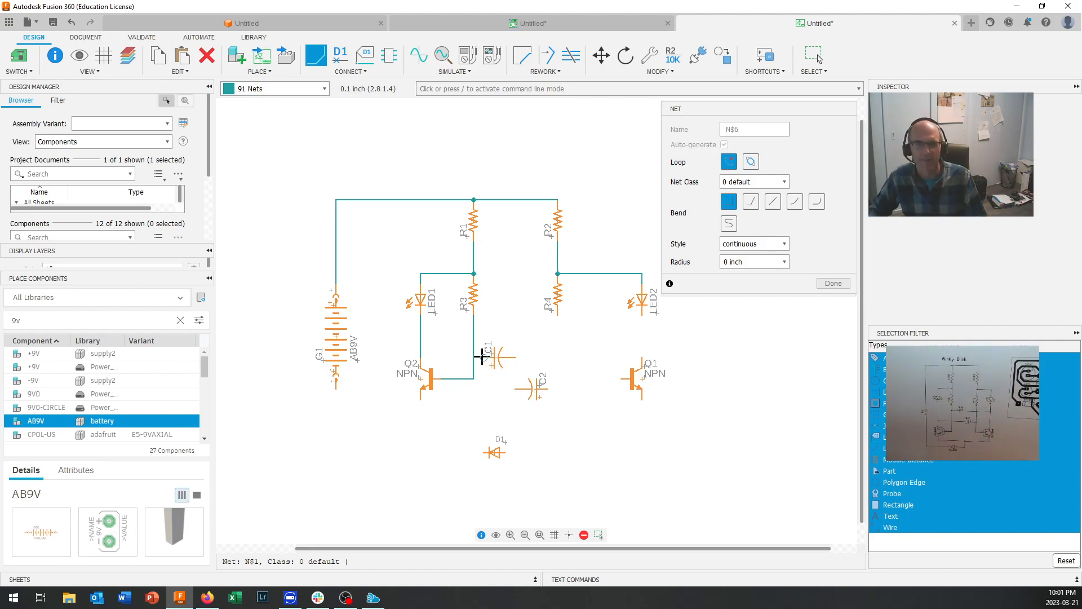
pyautogui.click(420, 357)
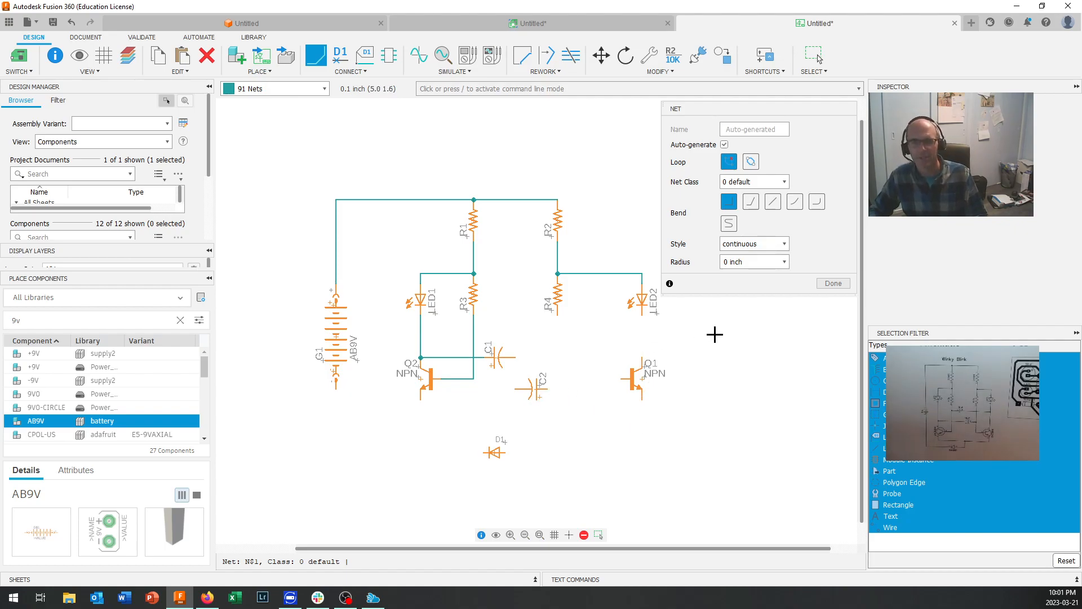
pyautogui.click(830, 285)
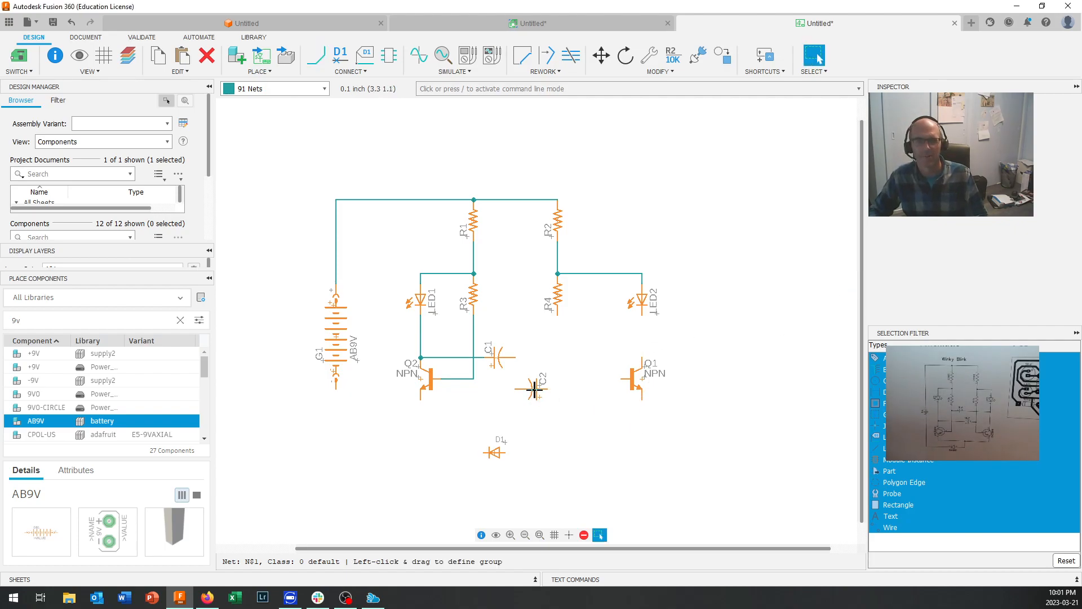
# Move capacitor C2 above C1 and shift R3 and LED1 up by 0.1 inch each
pyautogui.moveTo(532, 389); pyautogui.dragTo(531, 340)
pyautogui.click(527, 338)
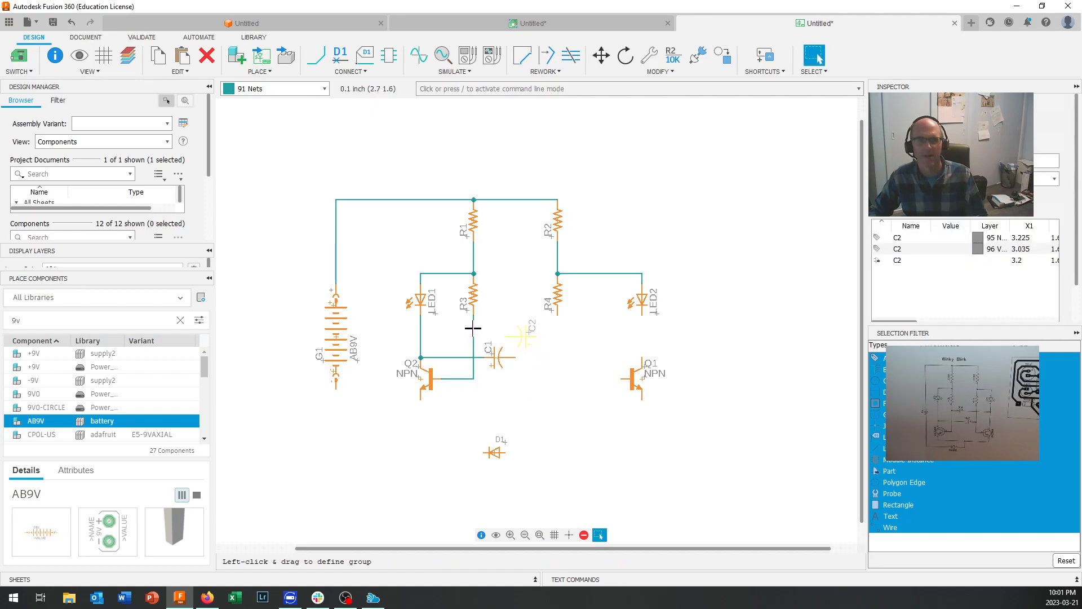
pyautogui.moveTo(473, 297); pyautogui.dragTo(422, 288)
pyautogui.click(475, 286)
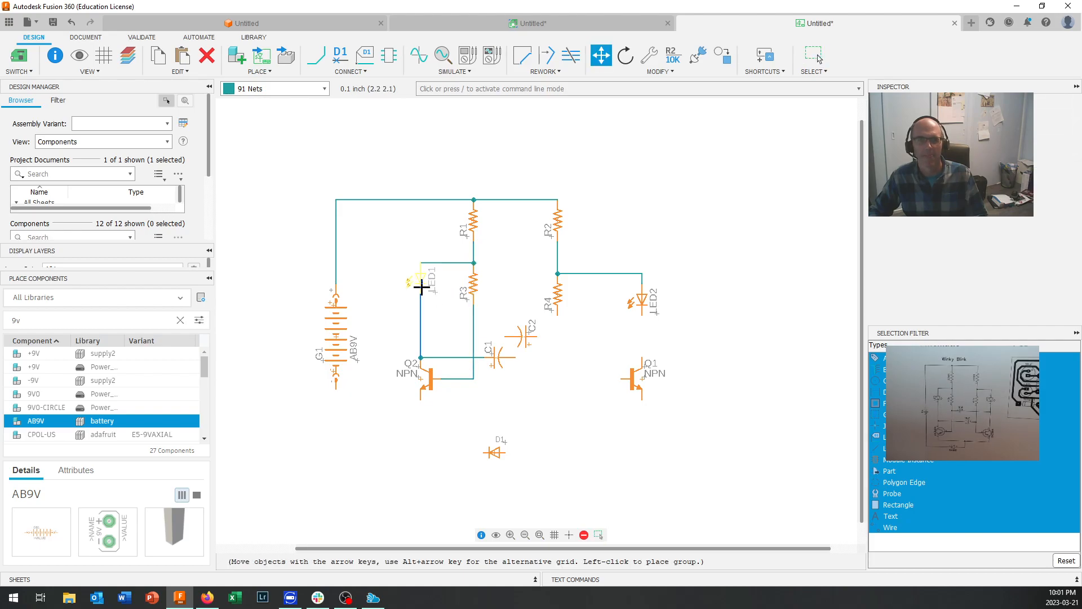
pyautogui.click(422, 288)
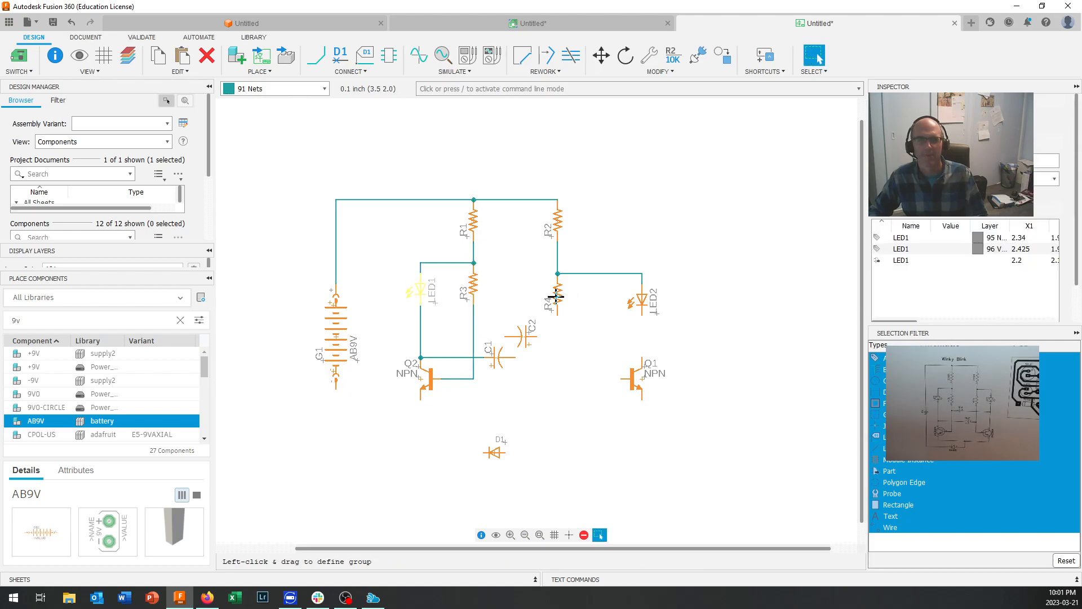
# Move resistor R4 up 0.1 inch so it lines up horizontally with R3
pyautogui.moveTo(554, 298); pyautogui.dragTo(561, 288)
pyautogui.click(561, 289)
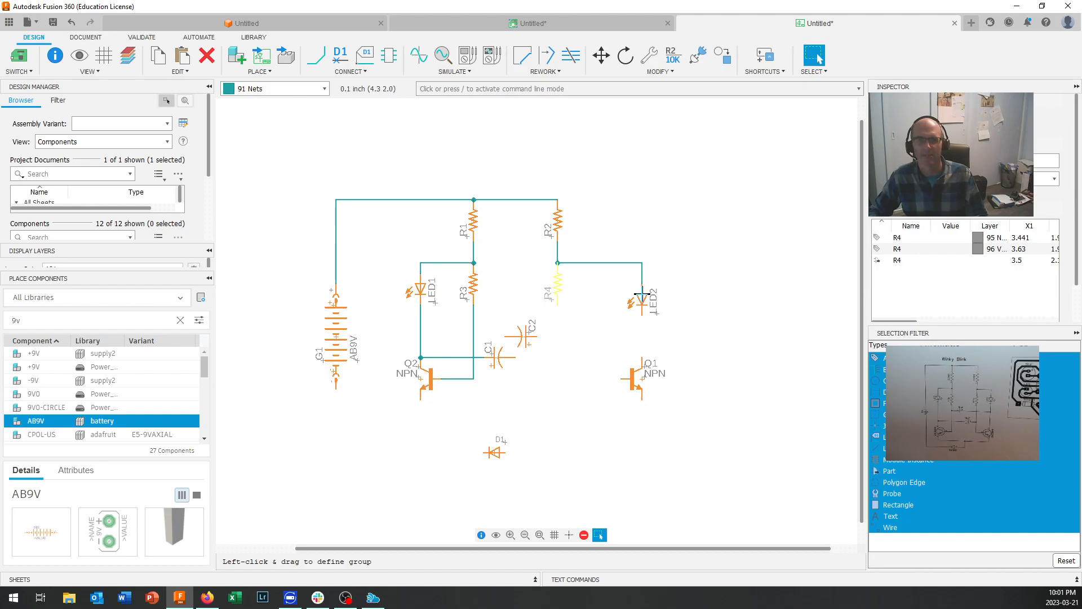
# Try to pick up LED2 by its symbol and name label to reposition it
pyautogui.moveTo(642, 293); pyautogui.dragTo(642, 304)
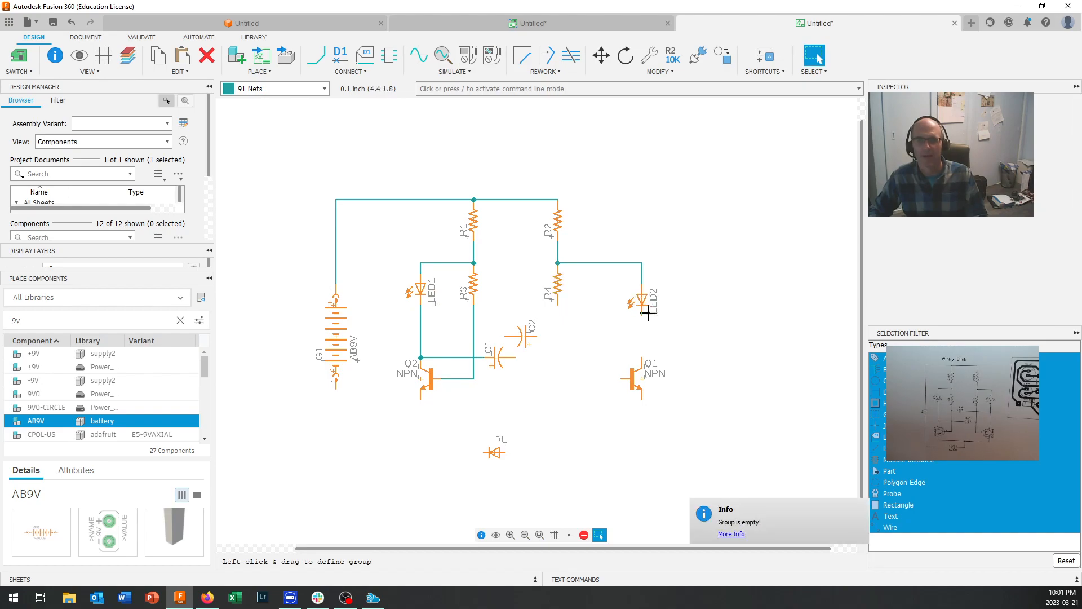
pyautogui.moveTo(639, 281); pyautogui.dragTo(639, 281)
pyautogui.moveTo(660, 324); pyautogui.dragTo(631, 301)
pyautogui.click(643, 305)
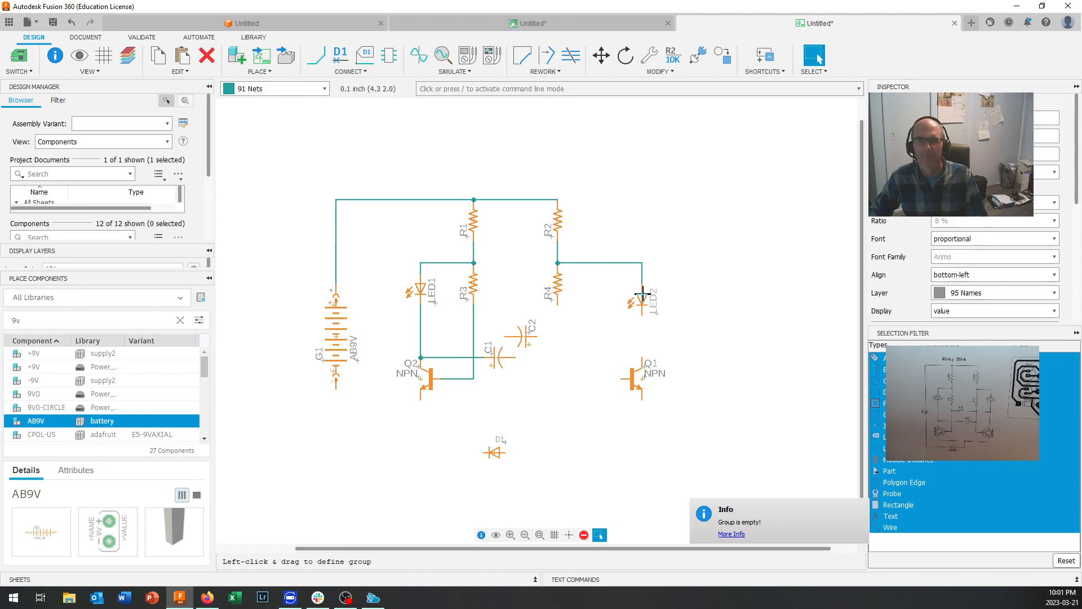
pyautogui.click(643, 280)
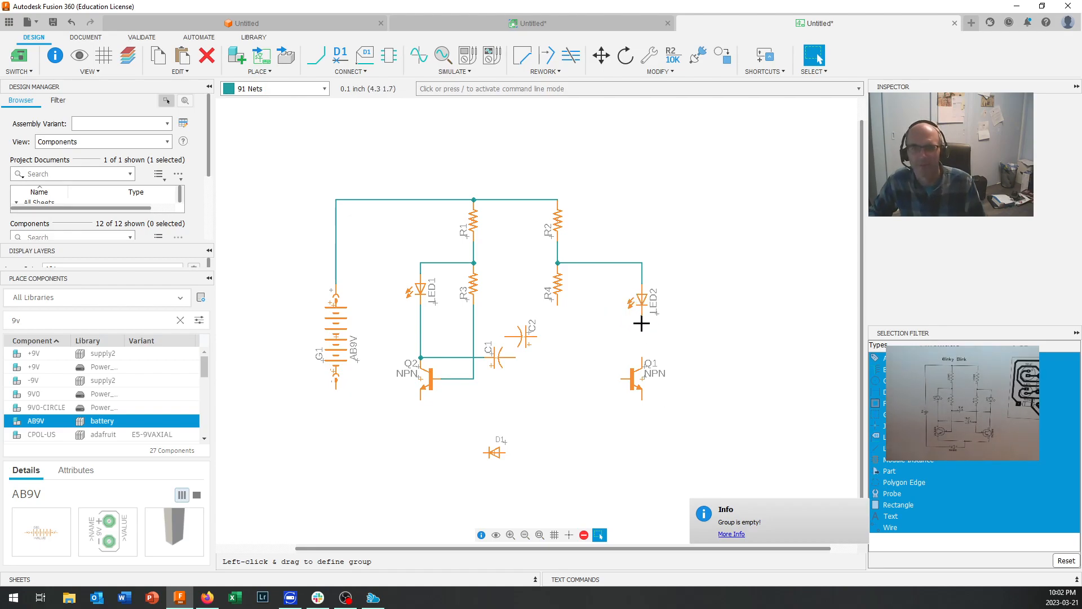
pyautogui.scroll(10, 642, 323)
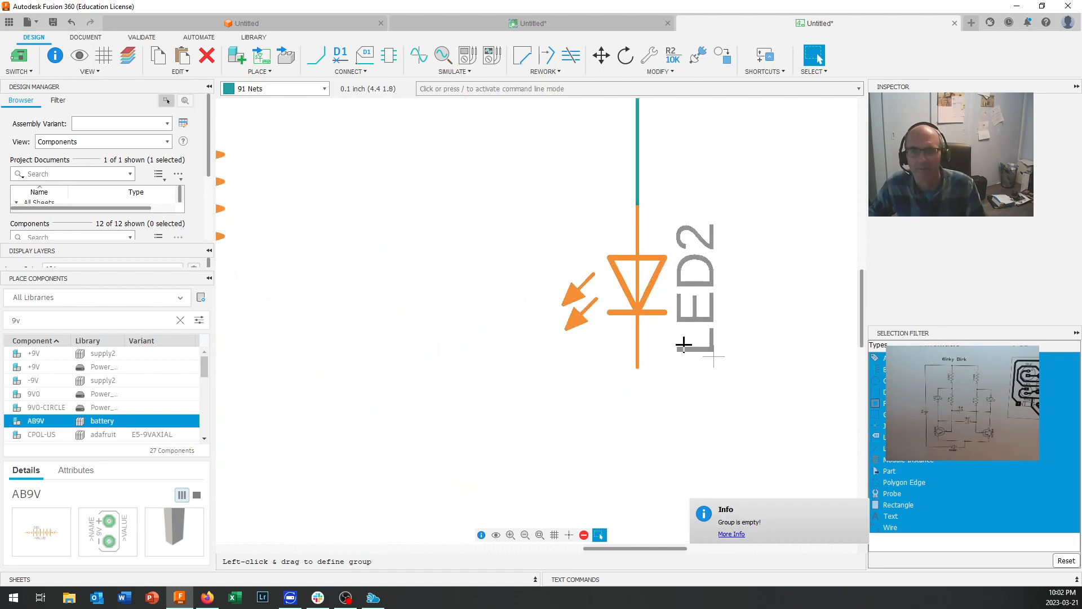
pyautogui.click(708, 359)
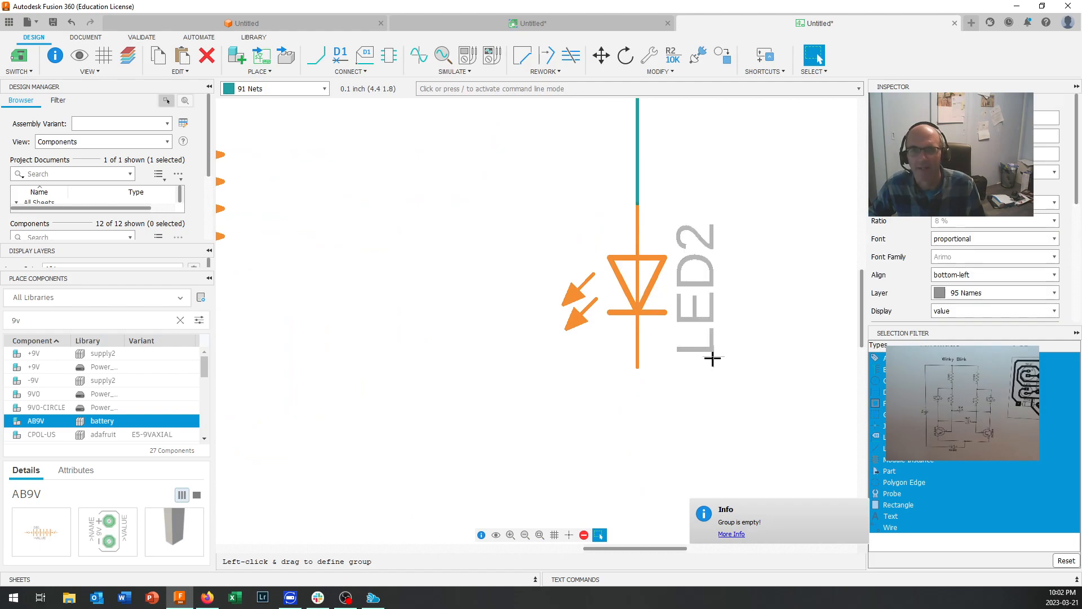
pyautogui.moveTo(712, 360); pyautogui.dragTo(692, 369)
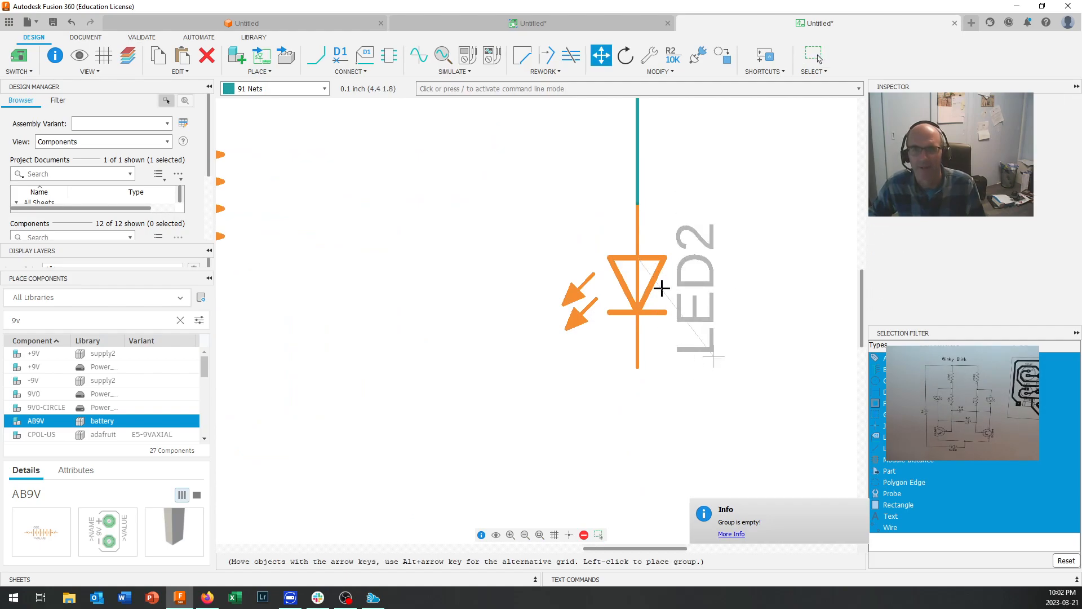
pyautogui.press('Escape')
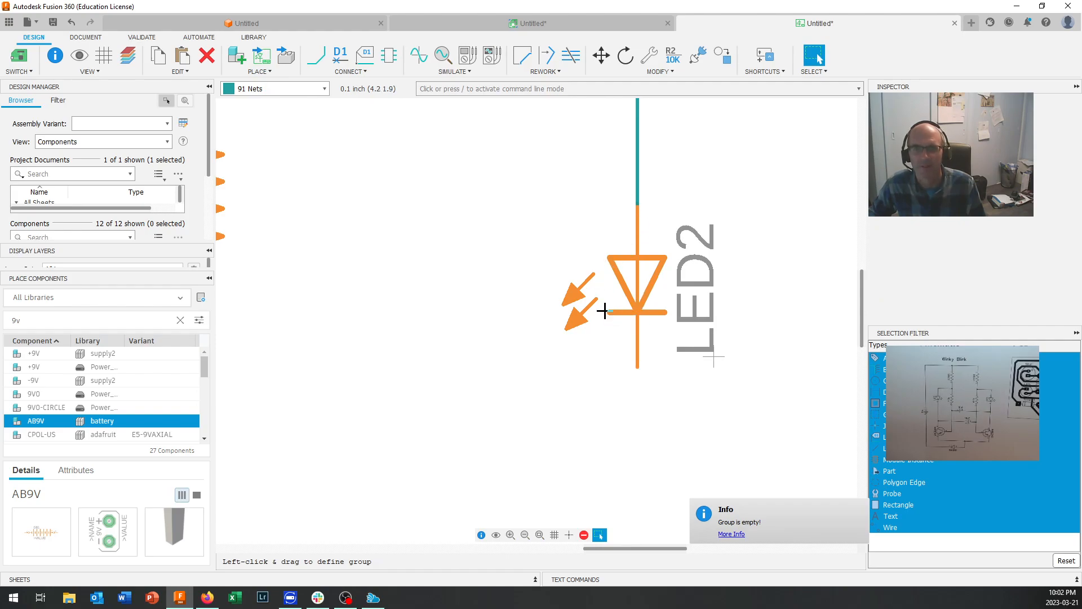
# Examine the LED2, R4 and LED1 symbols up close to find the points where they can be picked up
pyautogui.scroll(3, 575, 361)
pyautogui.scroll(-5, 575, 360)
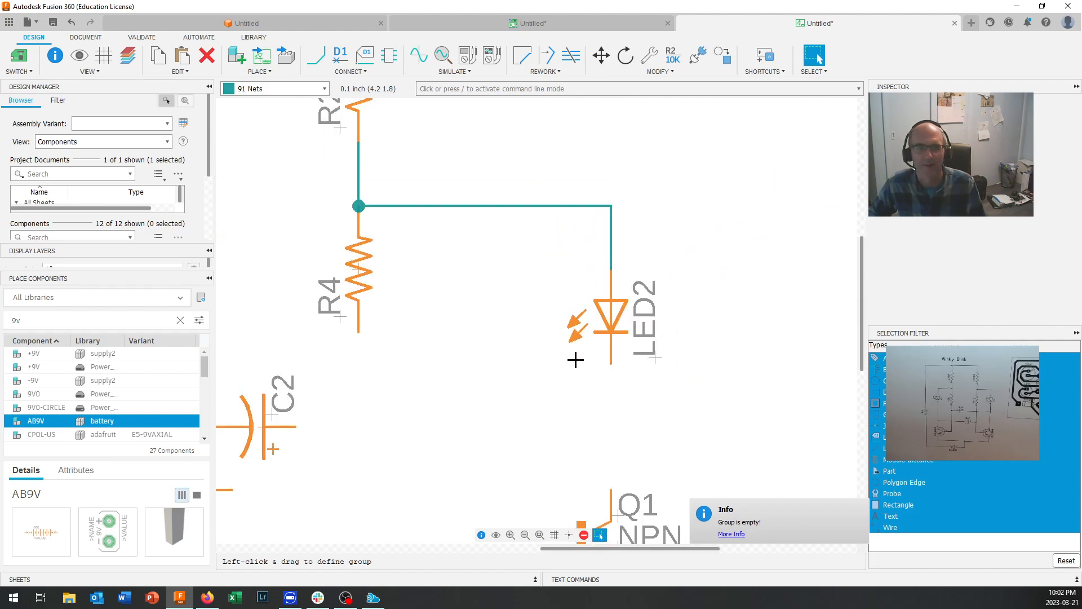
pyautogui.scroll(-3, 575, 360)
pyautogui.scroll(6, 439, 313)
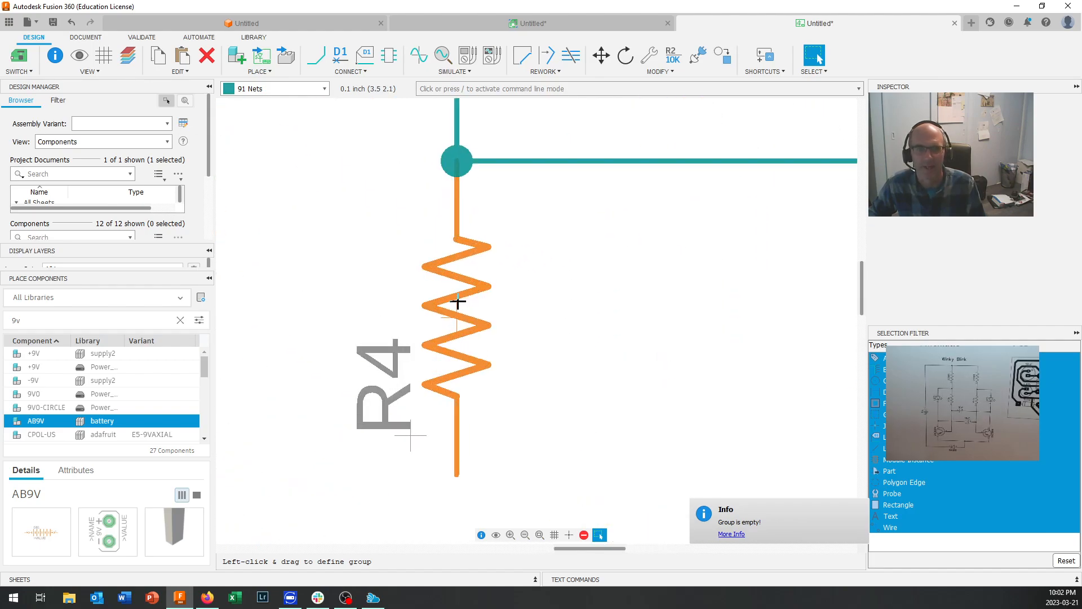
pyautogui.scroll(-6, 454, 310)
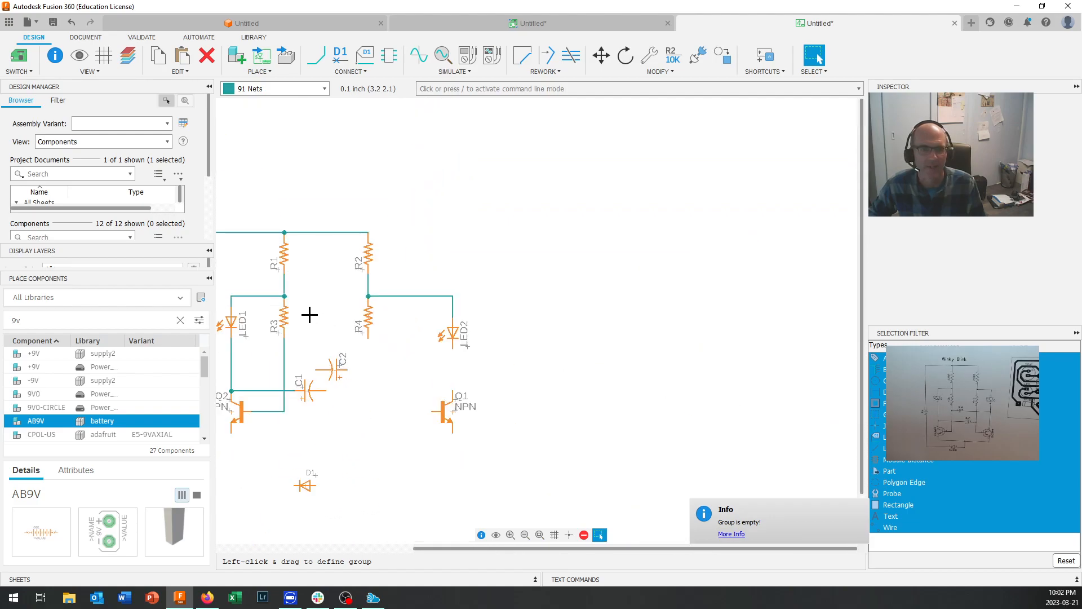
pyautogui.scroll(-1, 241, 317)
pyautogui.scroll(6, 302, 314)
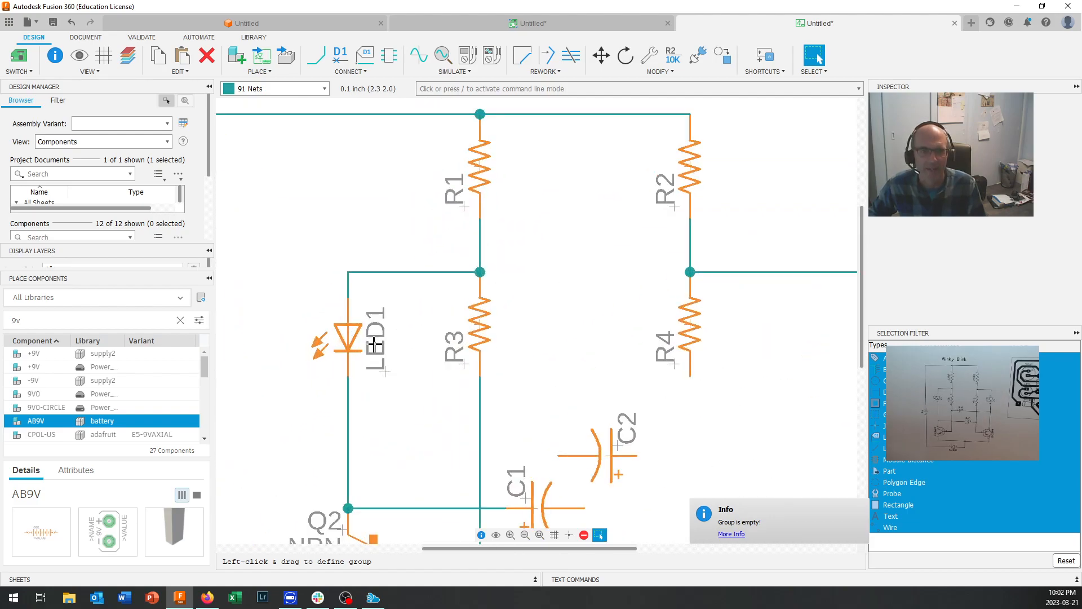
pyautogui.scroll(-2, 592, 382)
pyautogui.scroll(6, 695, 343)
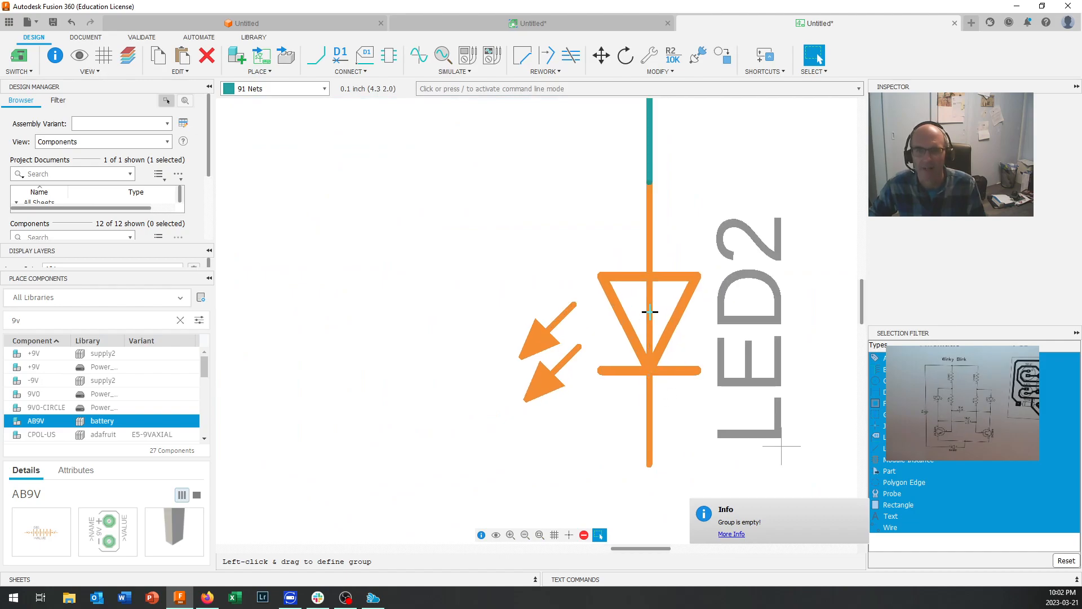
# Try to move LED2 by selecting the whole symbol and using the Move command
pyautogui.moveTo(686, 471); pyautogui.dragTo(603, 188)
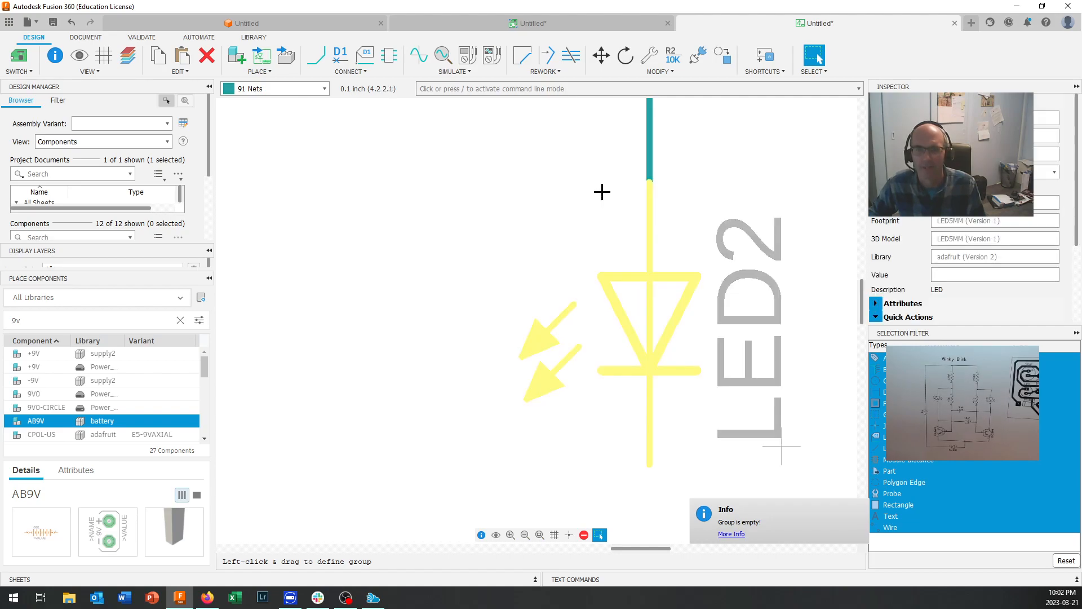
pyautogui.click(649, 348)
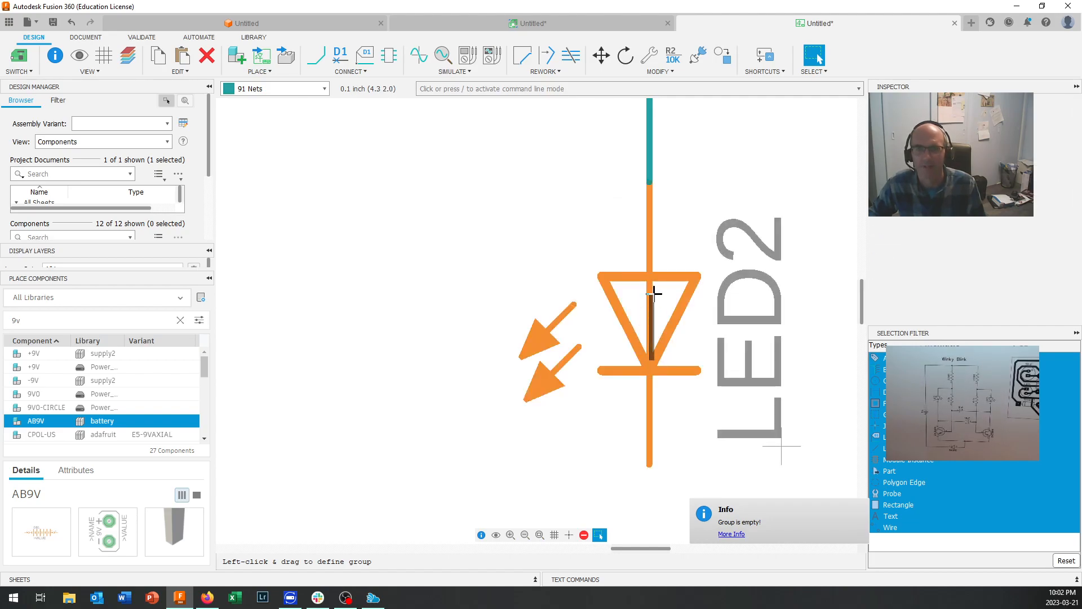
pyautogui.moveTo(686, 460); pyautogui.dragTo(591, 214)
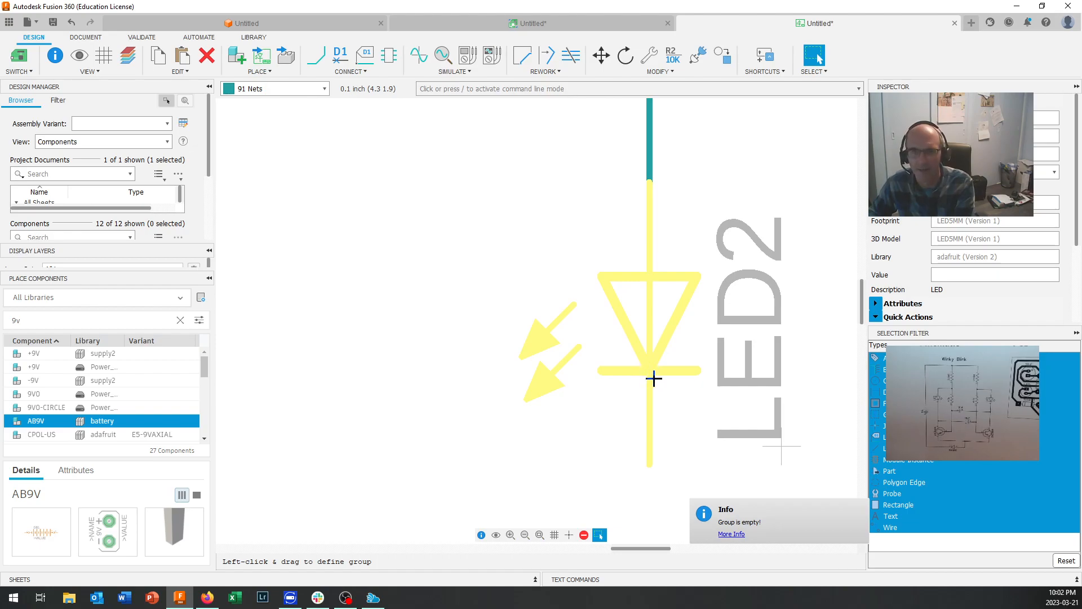
pyautogui.moveTo(656, 371); pyautogui.dragTo(624, 346)
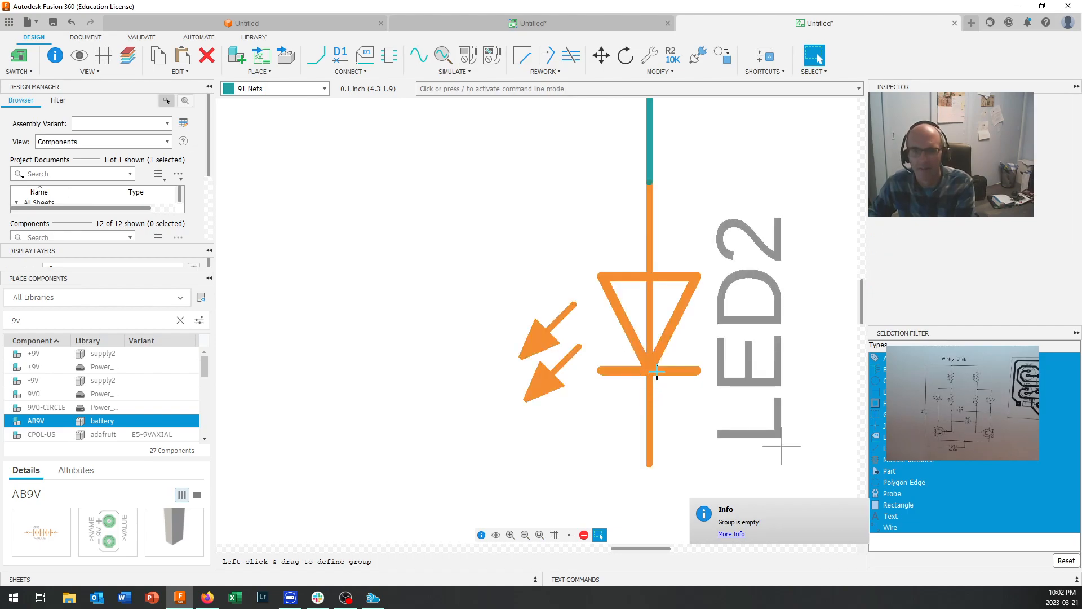
pyautogui.moveTo(680, 448); pyautogui.dragTo(589, 227)
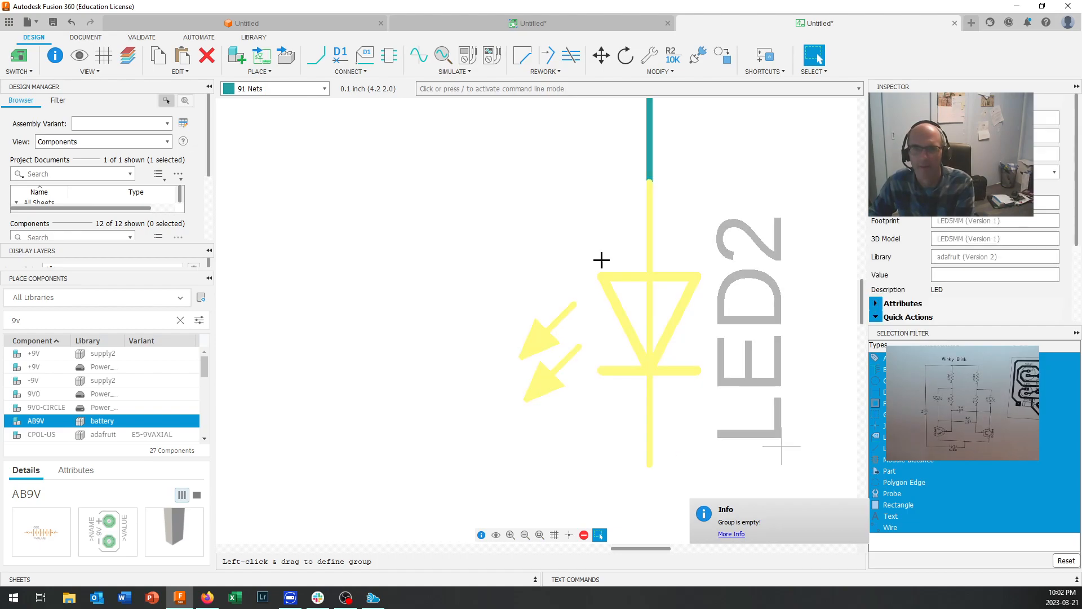
pyautogui.press('m')
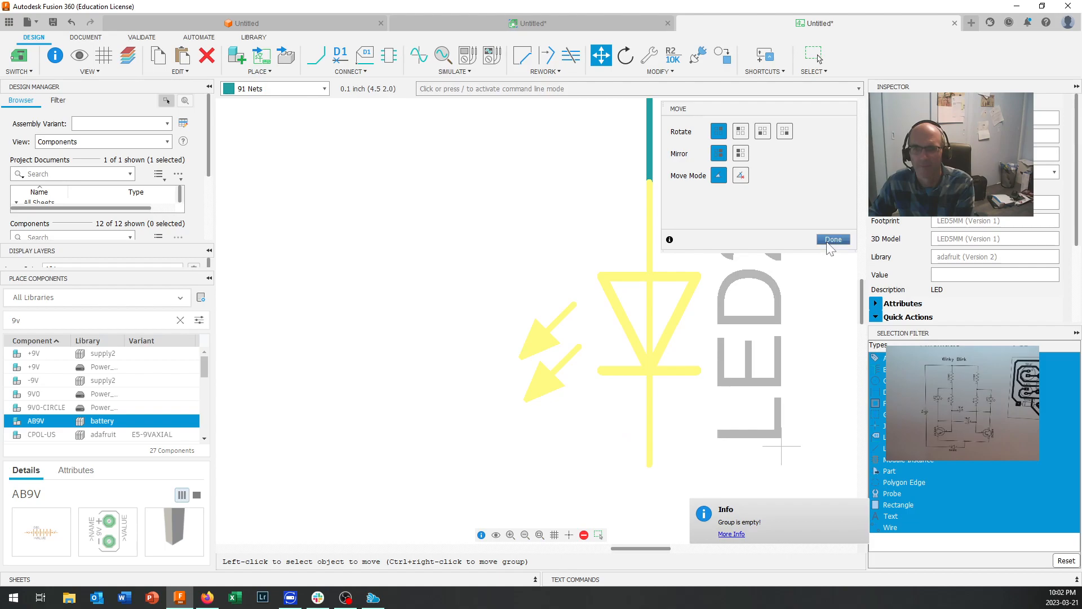
pyautogui.click(833, 239)
pyautogui.click(632, 315)
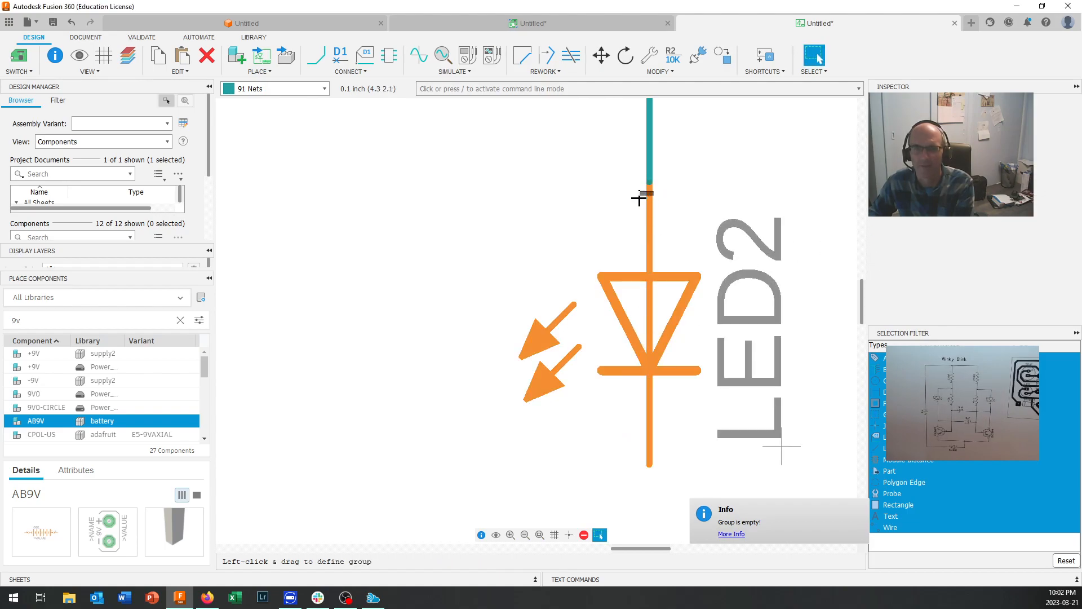
# Move LED2 up 0.1 inch so it lines up horizontally with LED1
pyautogui.press('m')
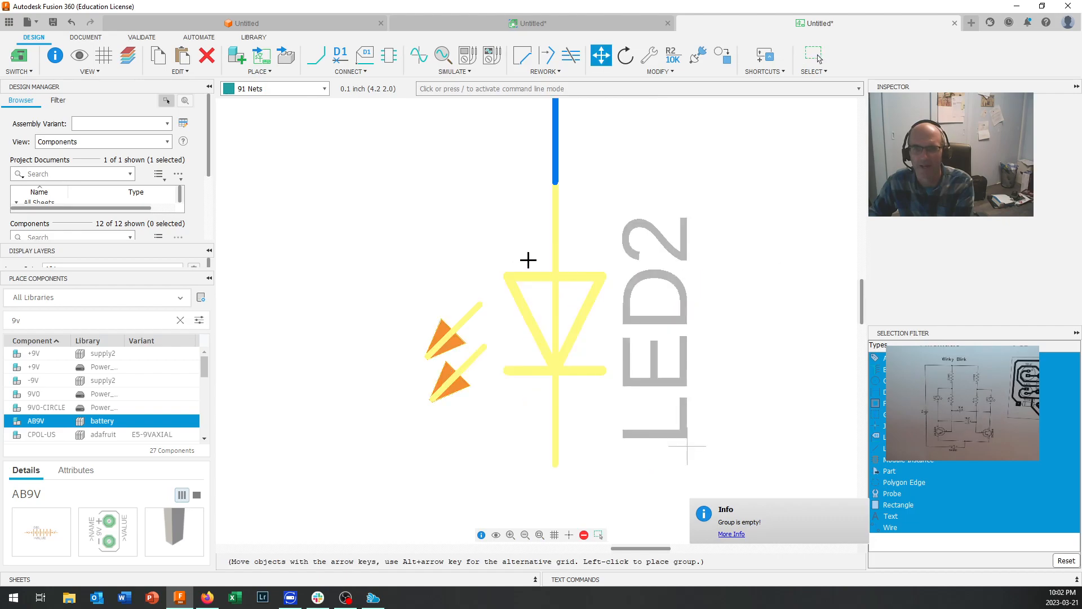
pyautogui.scroll(-3, 672, 284)
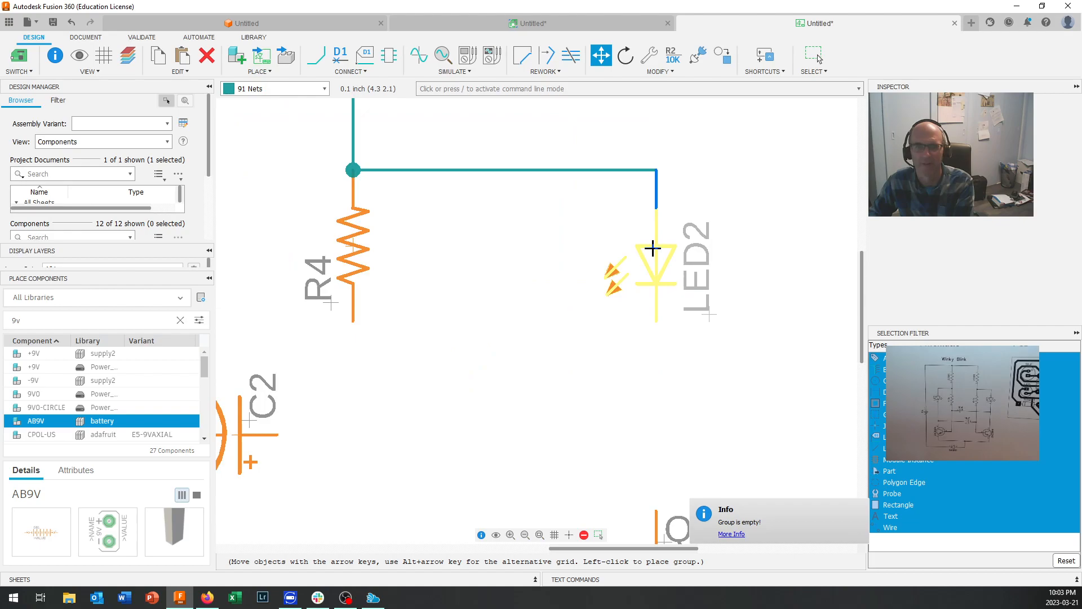
pyautogui.click(653, 248)
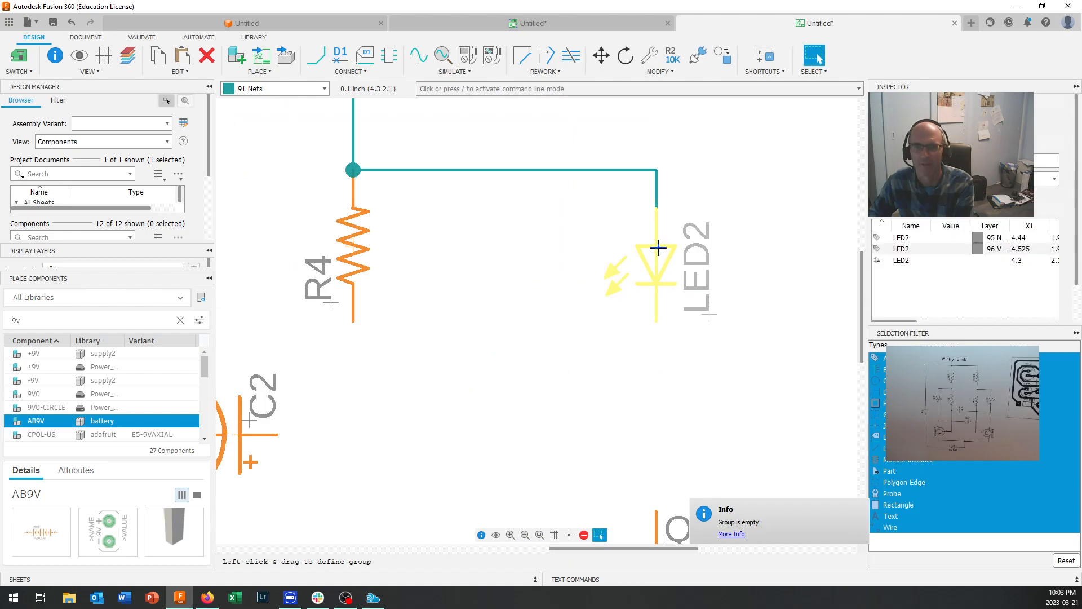
pyautogui.press('Escape')
# Move capacitor C2 up 0.1 inch and right 0.1 inch, between R3 and R4
pyautogui.scroll(-2, 541, 307)
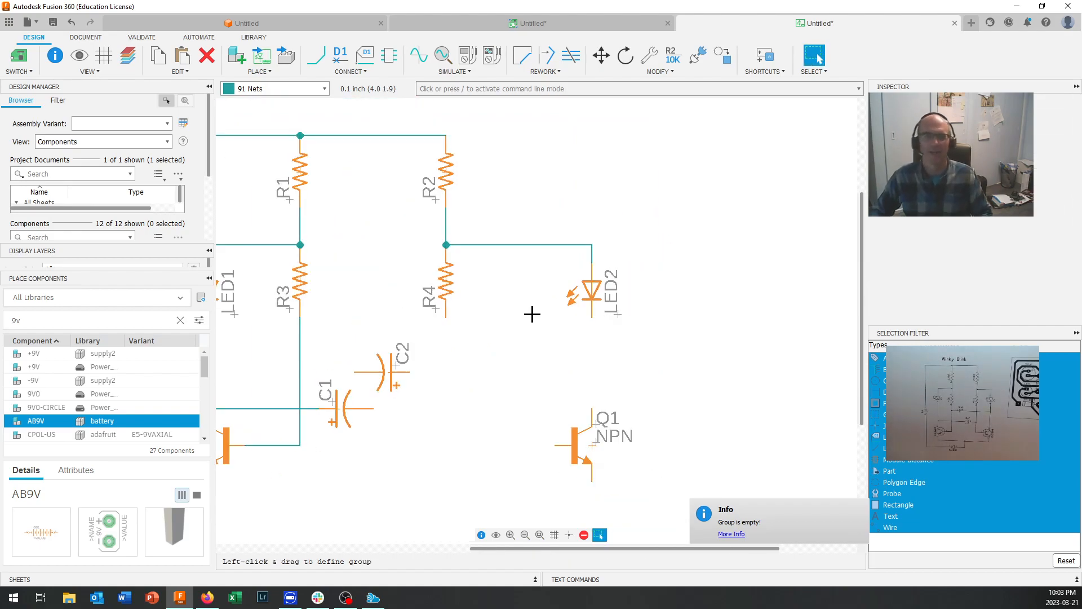
pyautogui.scroll(-1, 532, 314)
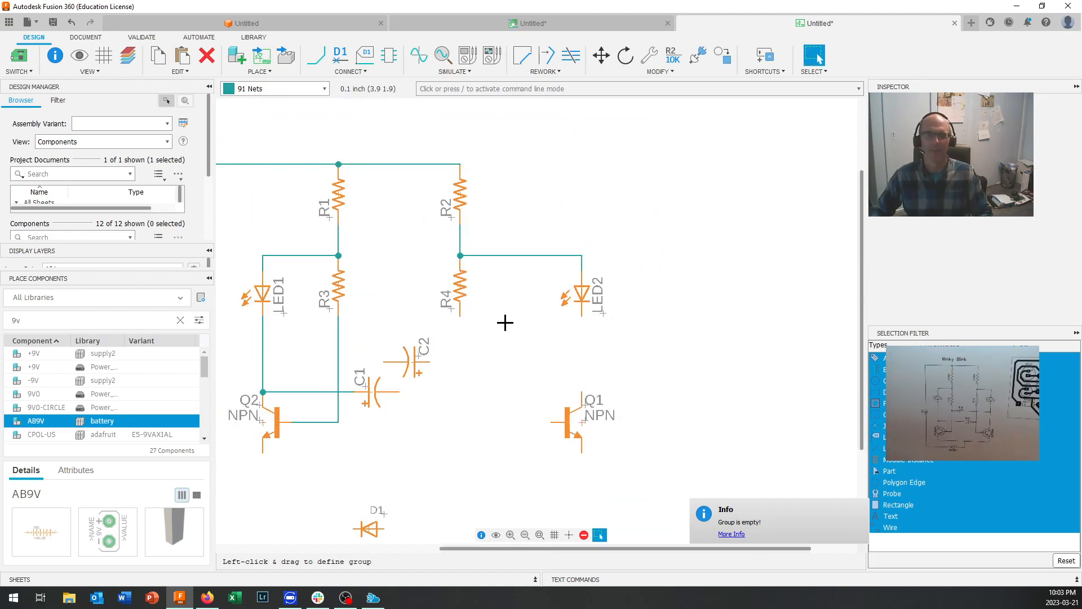
pyautogui.click(414, 364)
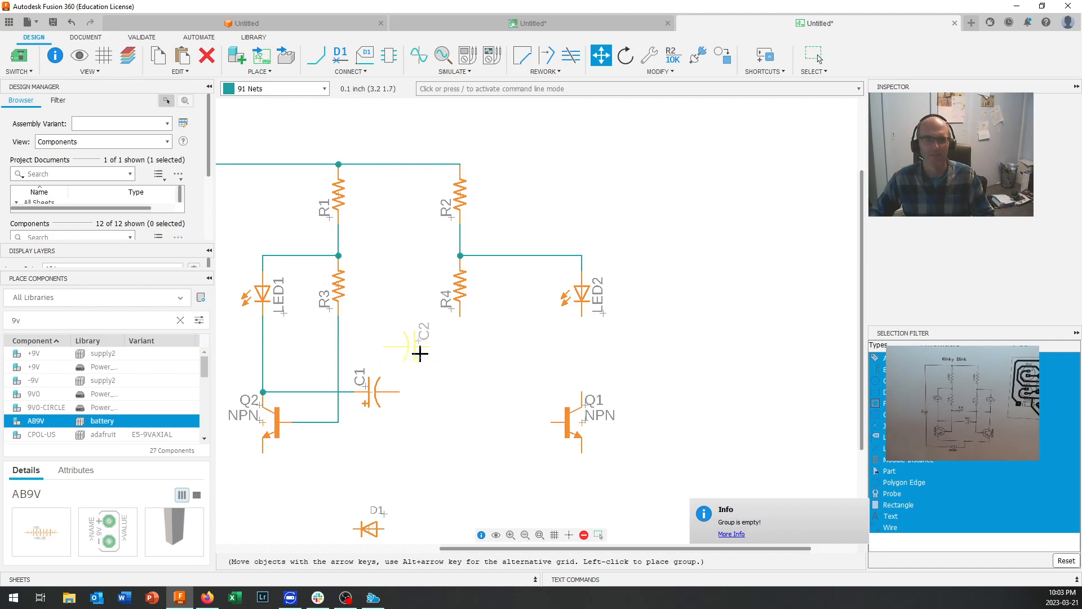
pyautogui.click(424, 354)
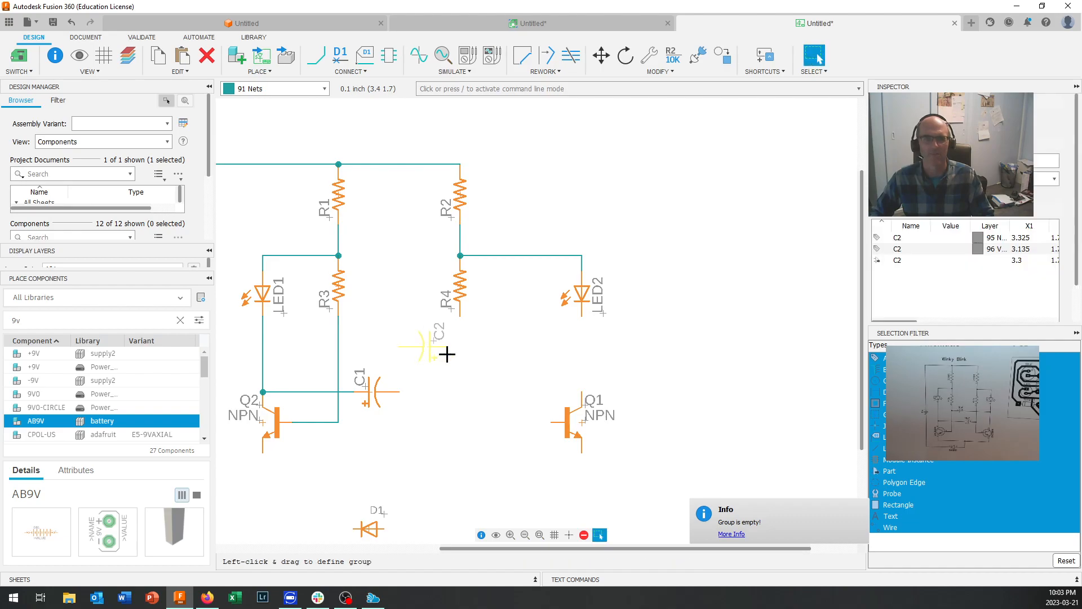
# Draw a net from LED2's lower pin straight down to the collector of transistor Q1
pyautogui.scroll(-3, 479, 370)
pyautogui.scroll(1, 478, 371)
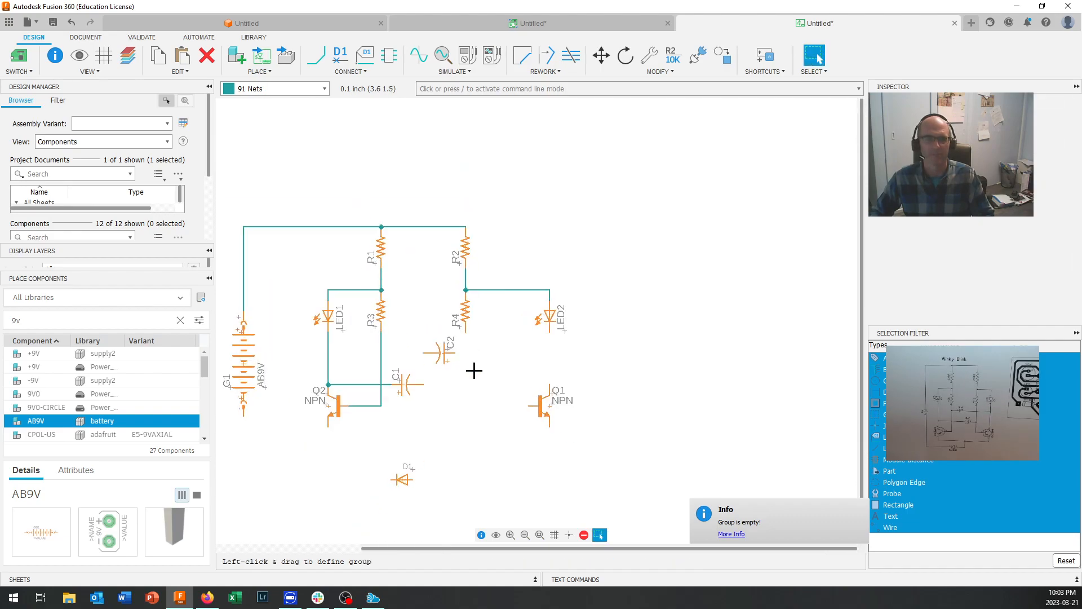
pyautogui.moveTo(471, 369); pyautogui.dragTo(578, 309, button='middle')
pyautogui.scroll(3, 578, 310)
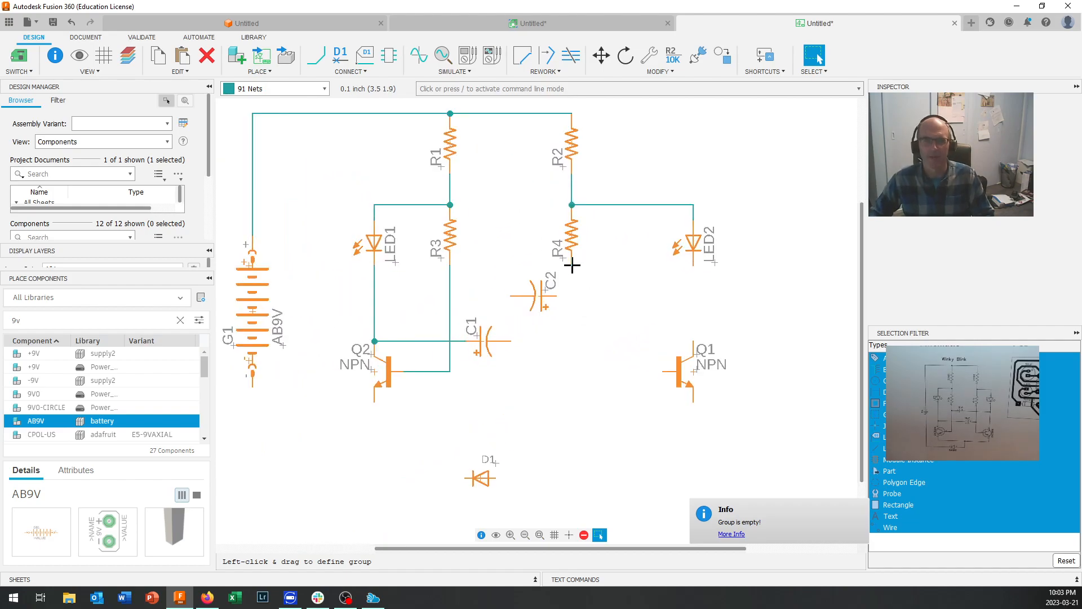
pyautogui.click(313, 58)
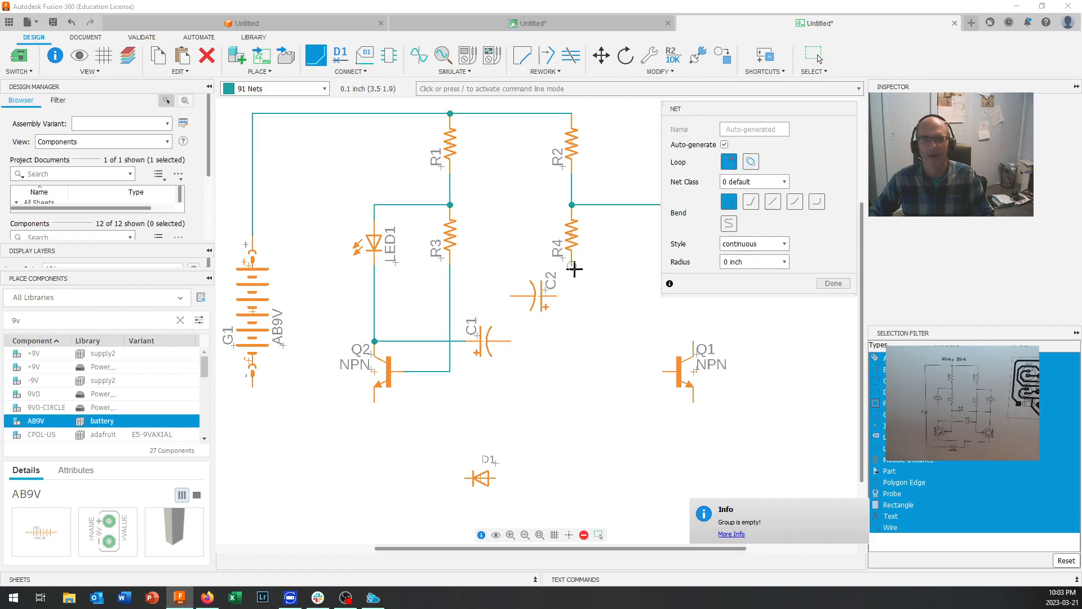
pyautogui.scroll(-2, 574, 269)
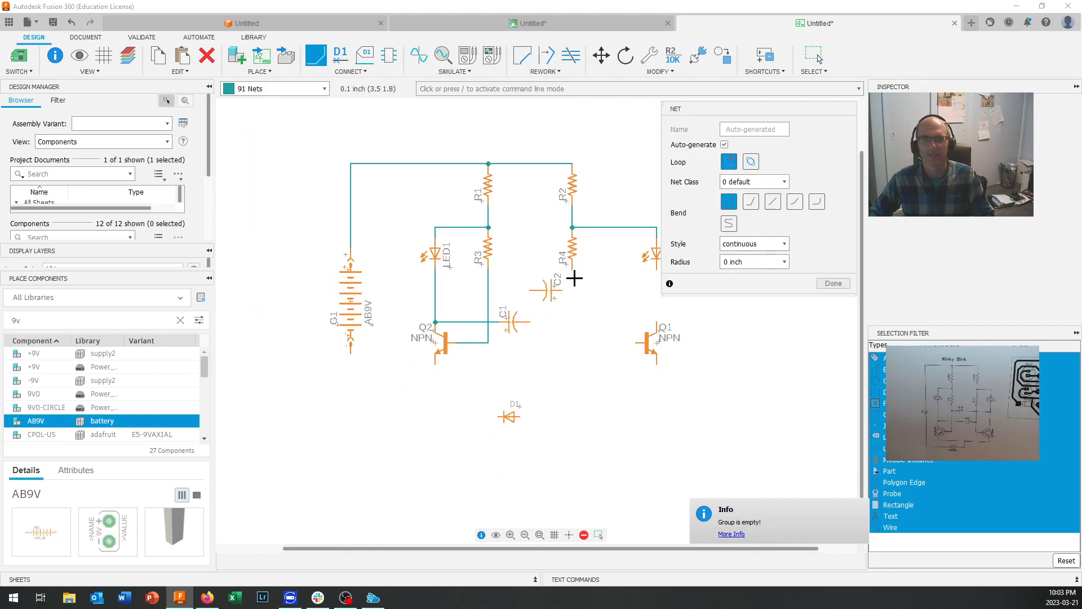
pyautogui.click(657, 270)
pyautogui.click(655, 320)
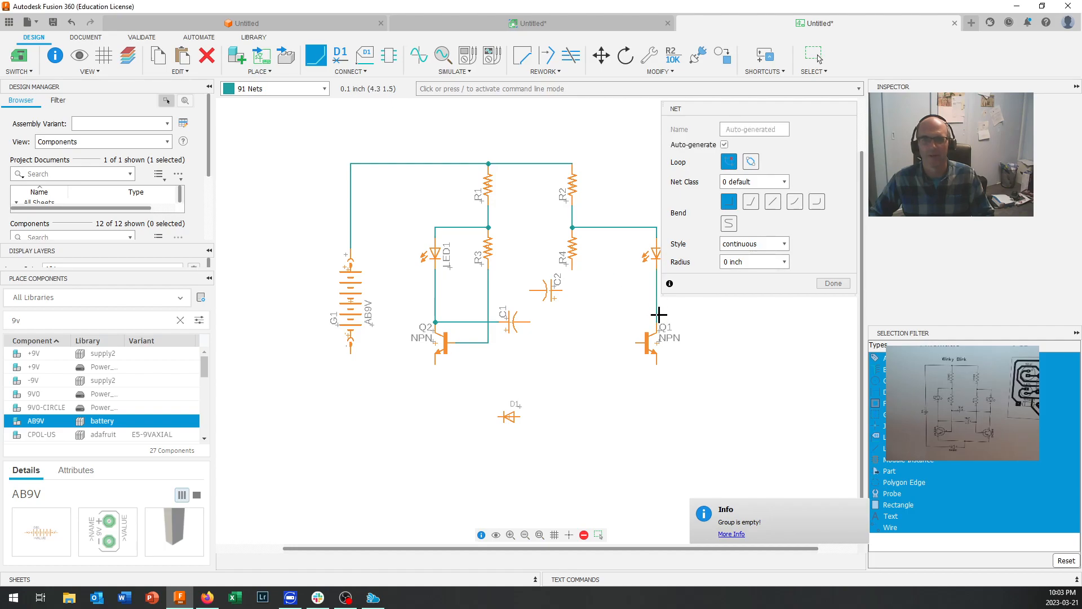
# Wire capacitor C2 between the LED2–Q1 collector net and the net running from R3 to the base of Q2
pyautogui.click(565, 291)
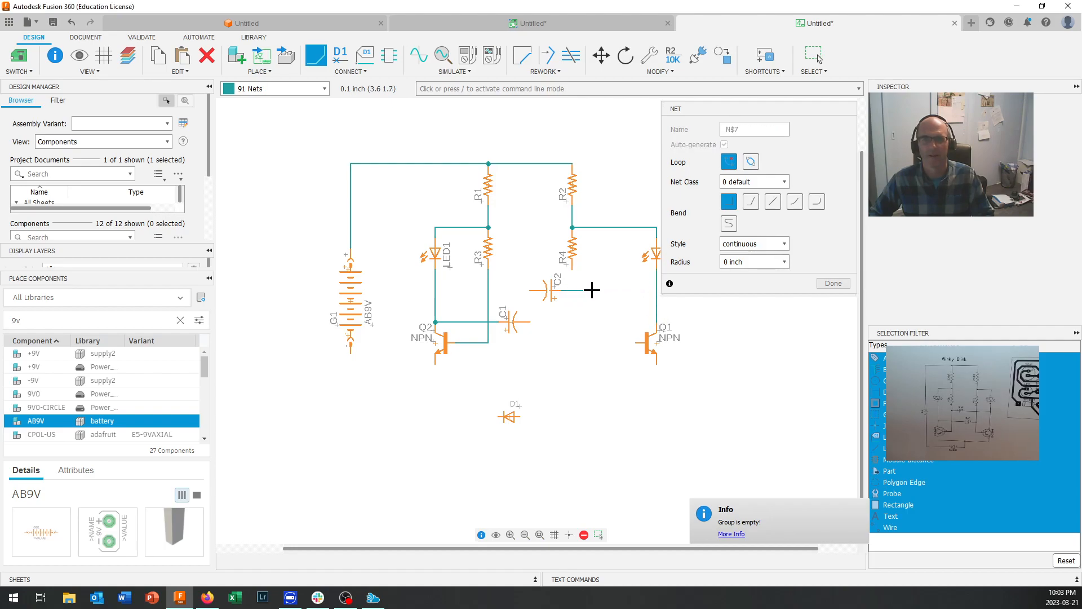
pyautogui.click(657, 290)
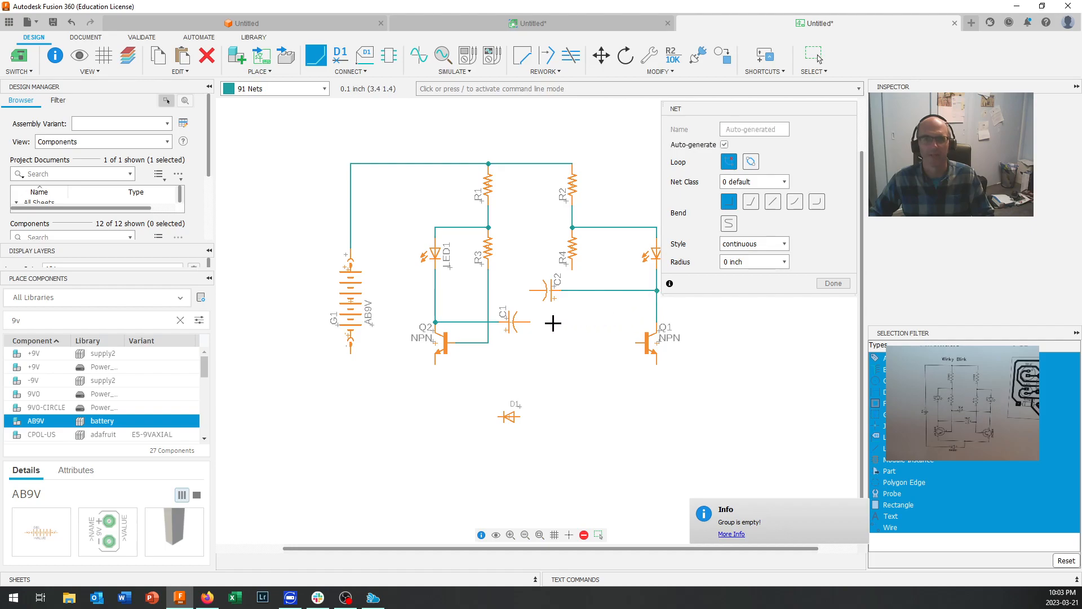
pyautogui.click(530, 290)
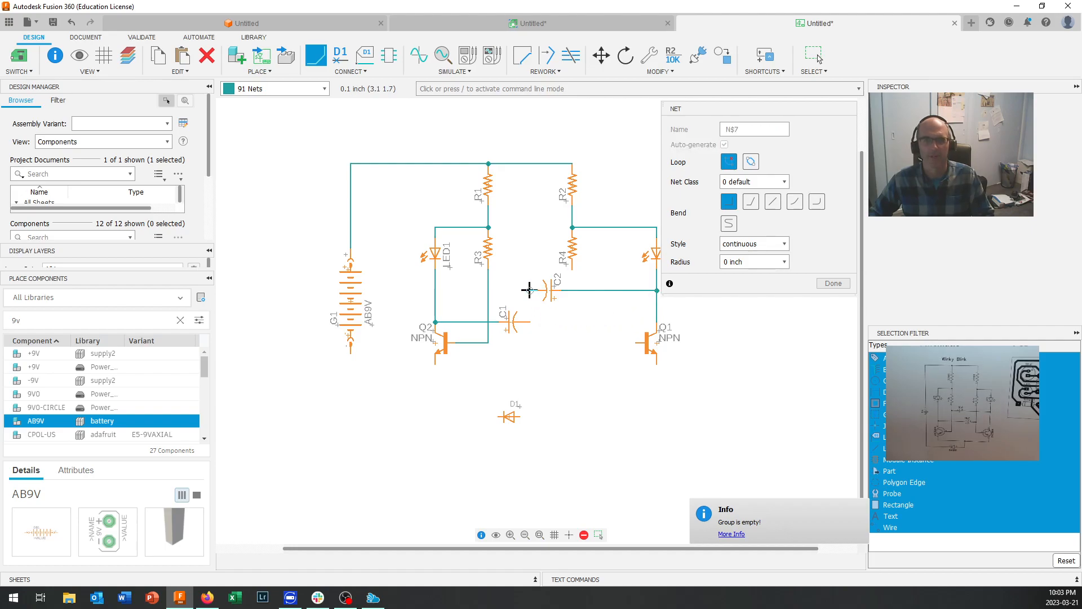
pyautogui.click(488, 290)
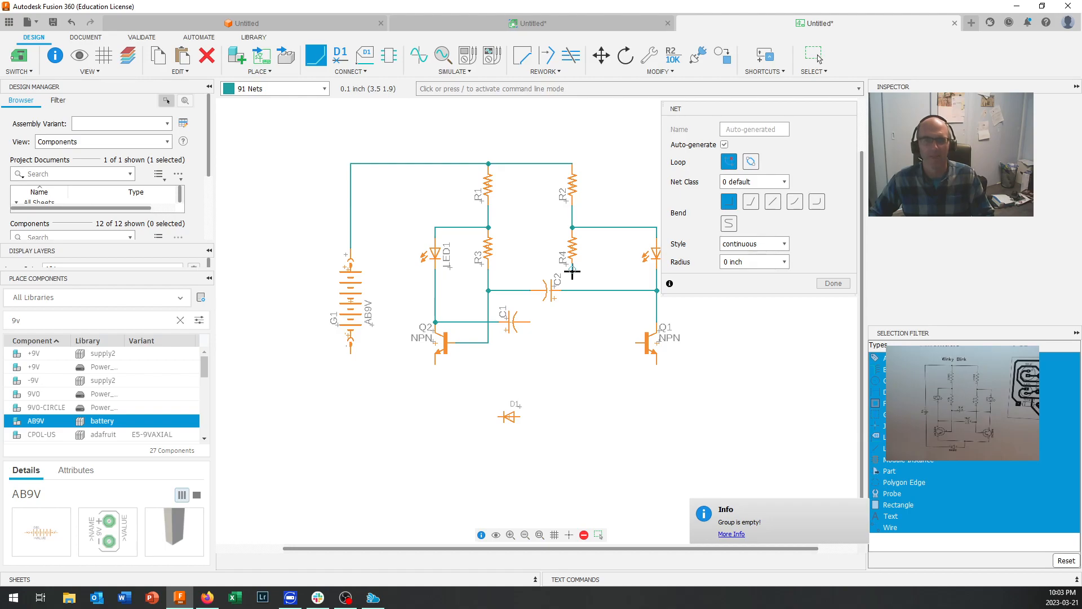
# Wire capacitor C1's free pin to the base of Q1, and connect R4's lower pin down to that net
pyautogui.click(532, 322)
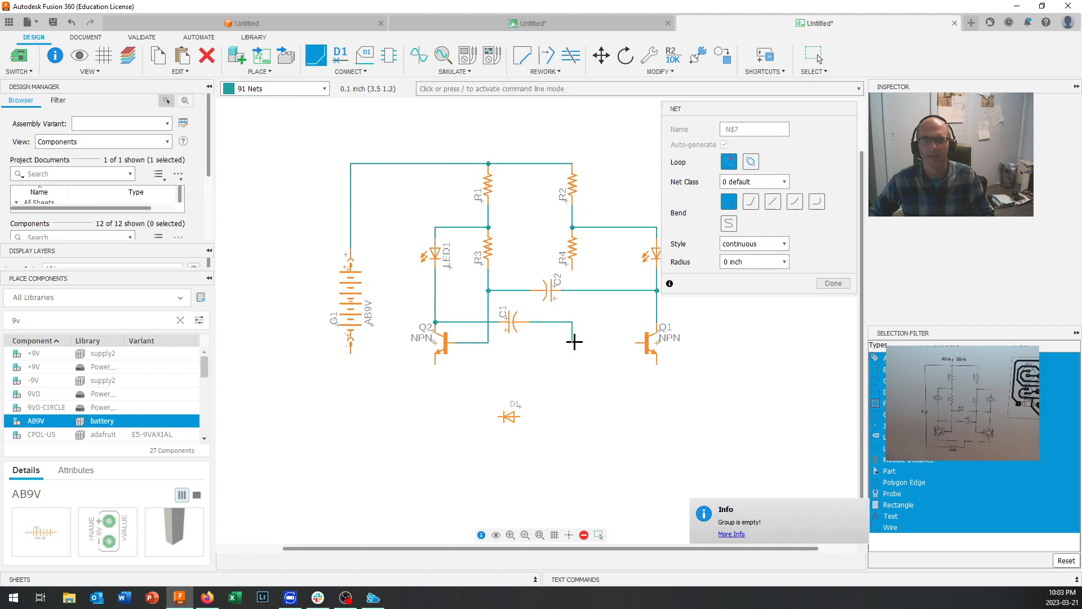
pyautogui.click(571, 339)
pyautogui.click(639, 341)
pyautogui.click(572, 269)
pyautogui.click(572, 322)
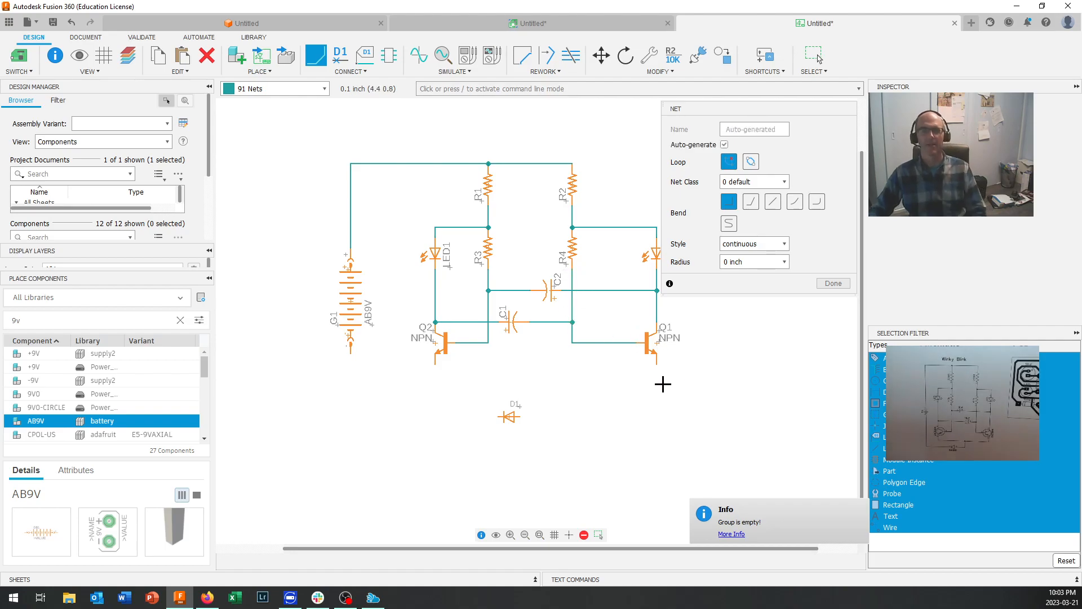
# Draw a net below the transistors connecting the emitter of Q1 to the emitter of Q2
pyautogui.scroll(-2, 603, 356)
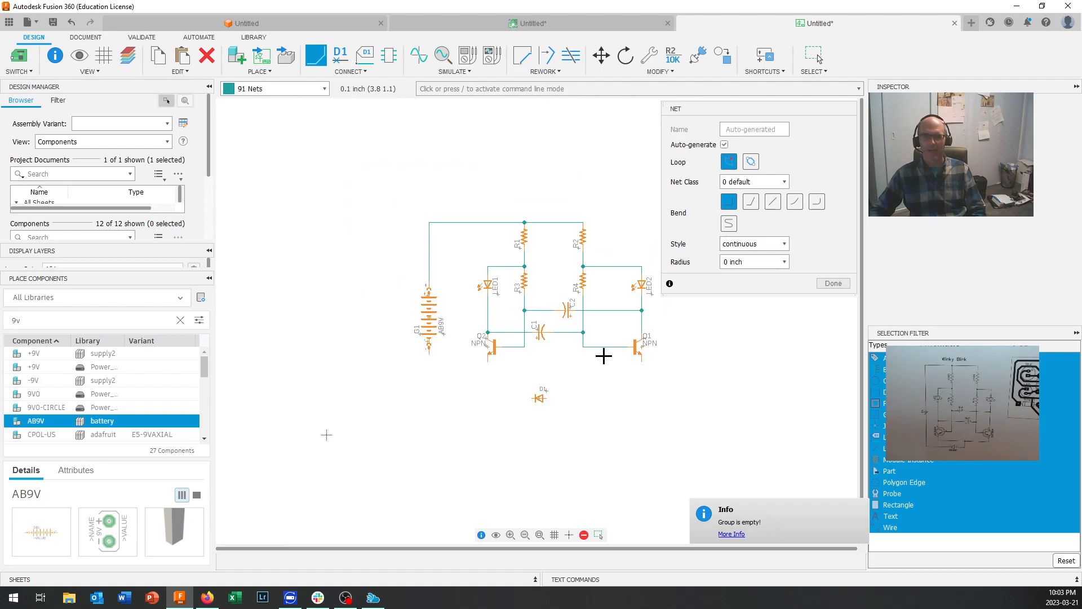
pyautogui.scroll(1, 597, 356)
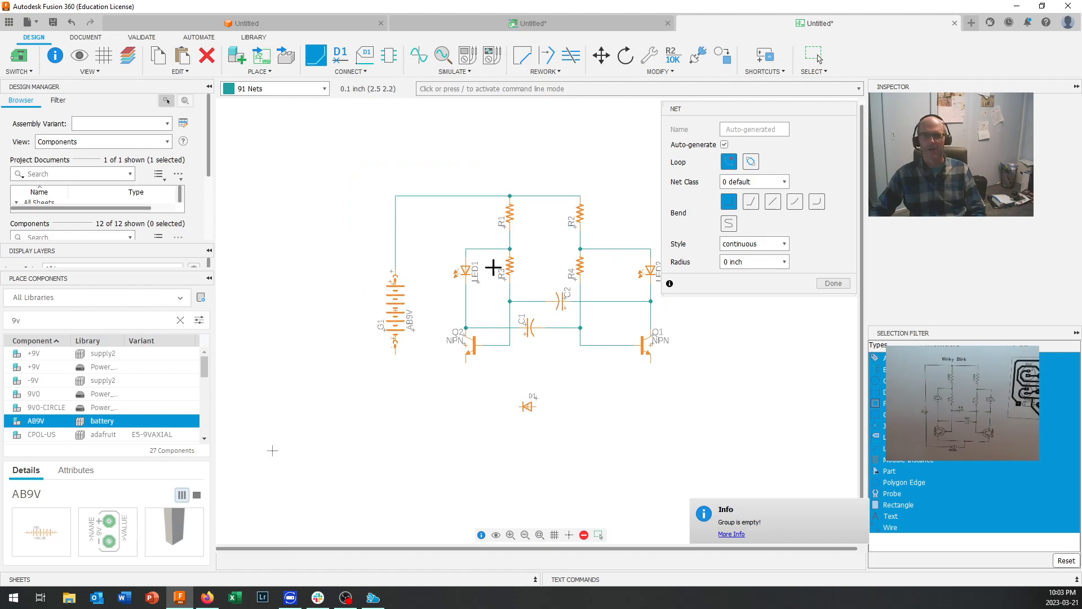
pyautogui.click(648, 368)
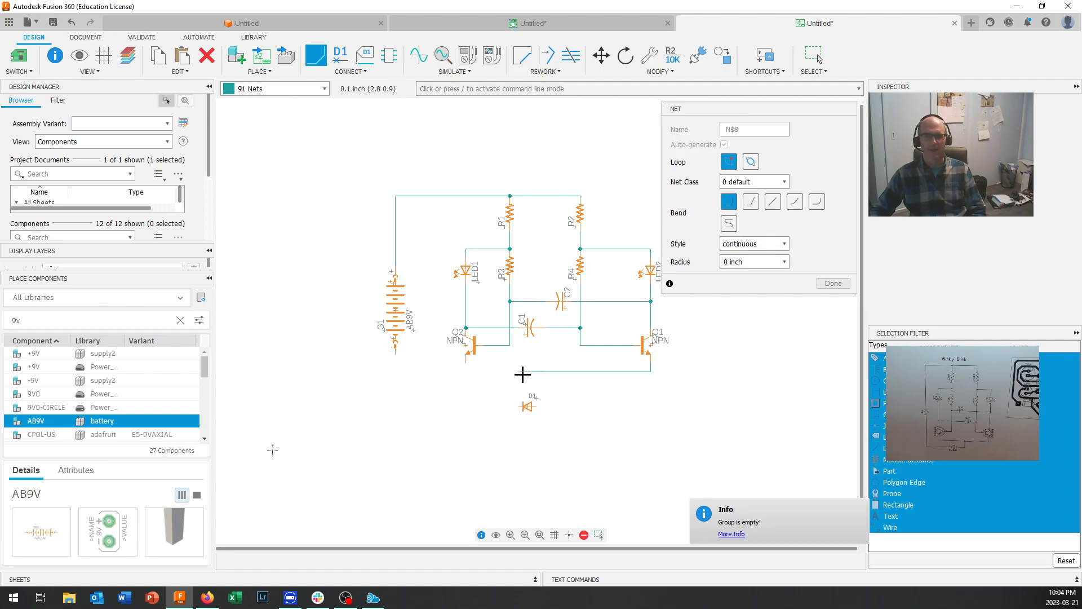
pyautogui.click(466, 361)
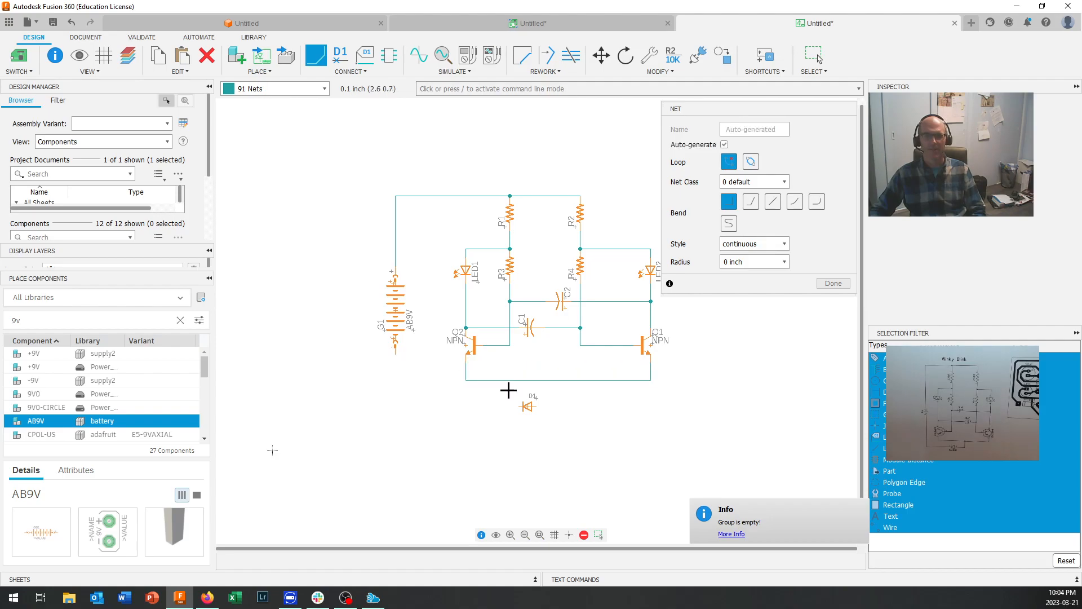
# Wire diode D1's anode to the shared emitter net and its cathode to the negative terminal of battery G1
pyautogui.click(537, 406)
pyautogui.click(548, 384)
pyautogui.click(513, 407)
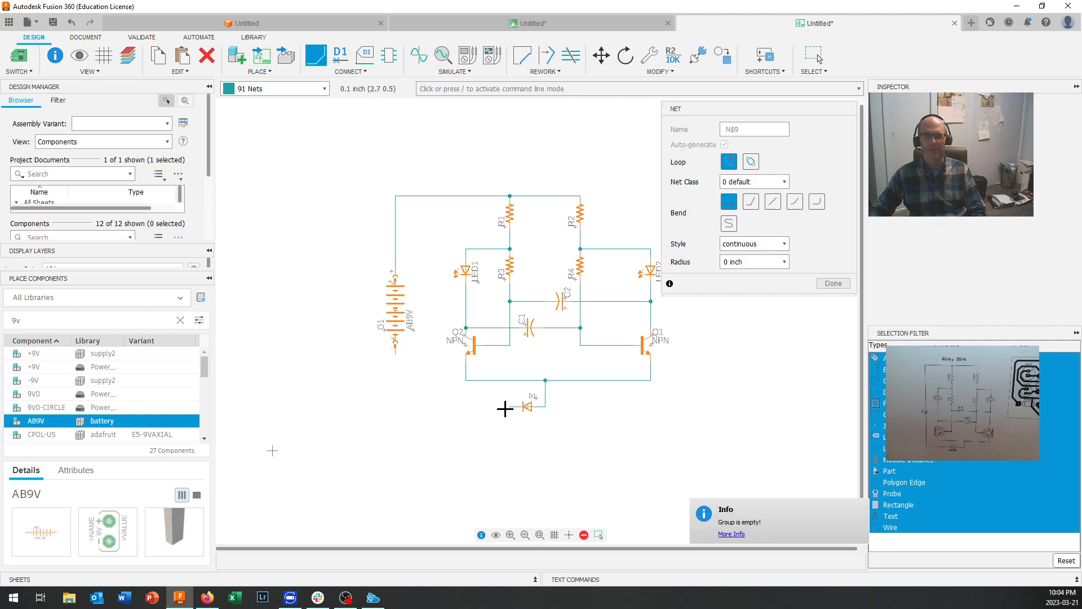
pyautogui.click(396, 354)
pyautogui.scroll(-3, 457, 383)
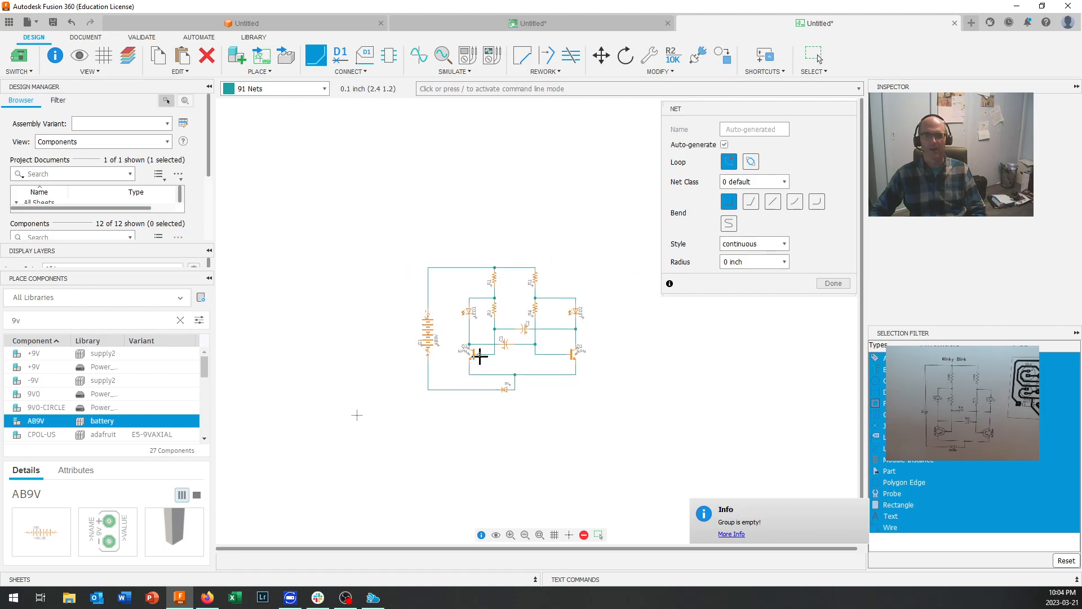
pyautogui.scroll(4, 479, 353)
pyautogui.scroll(-2, 478, 350)
pyautogui.scroll(1, 482, 344)
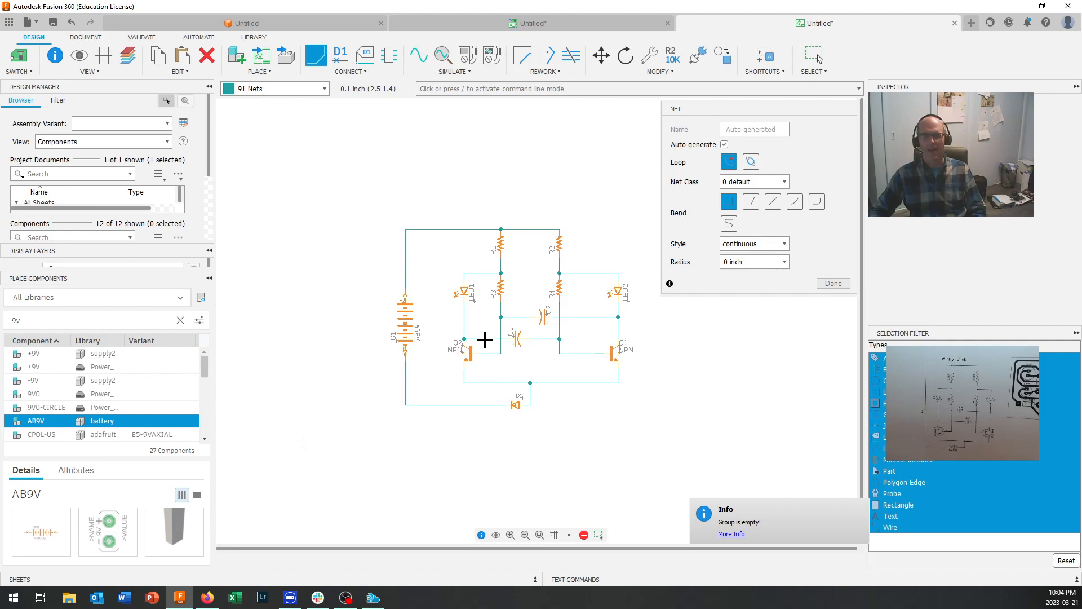
pyautogui.click(833, 283)
pyautogui.scroll(1, 489, 280)
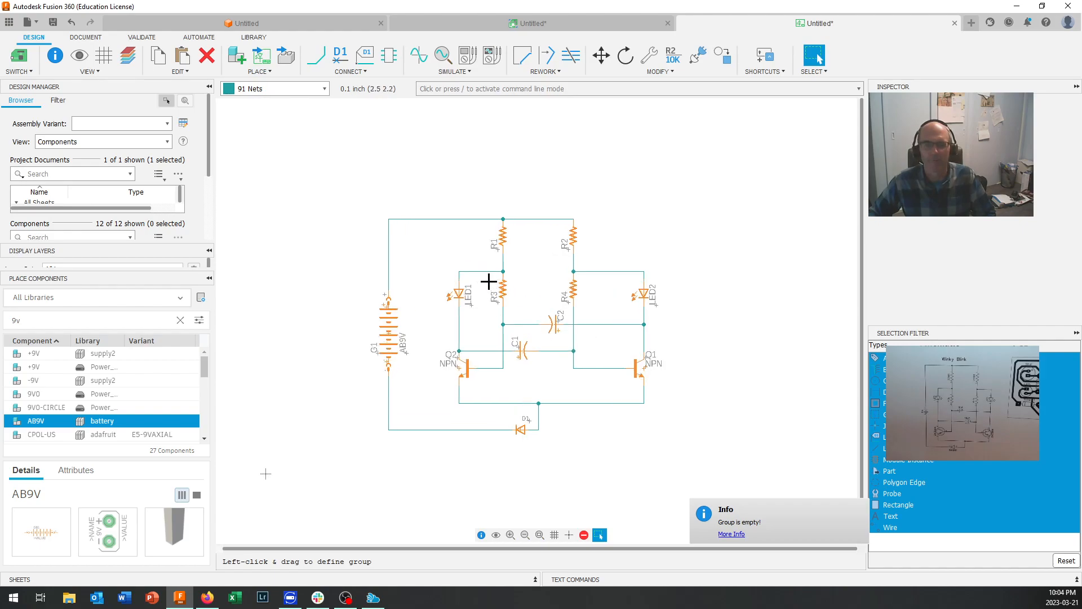
pyautogui.scroll(2, 489, 281)
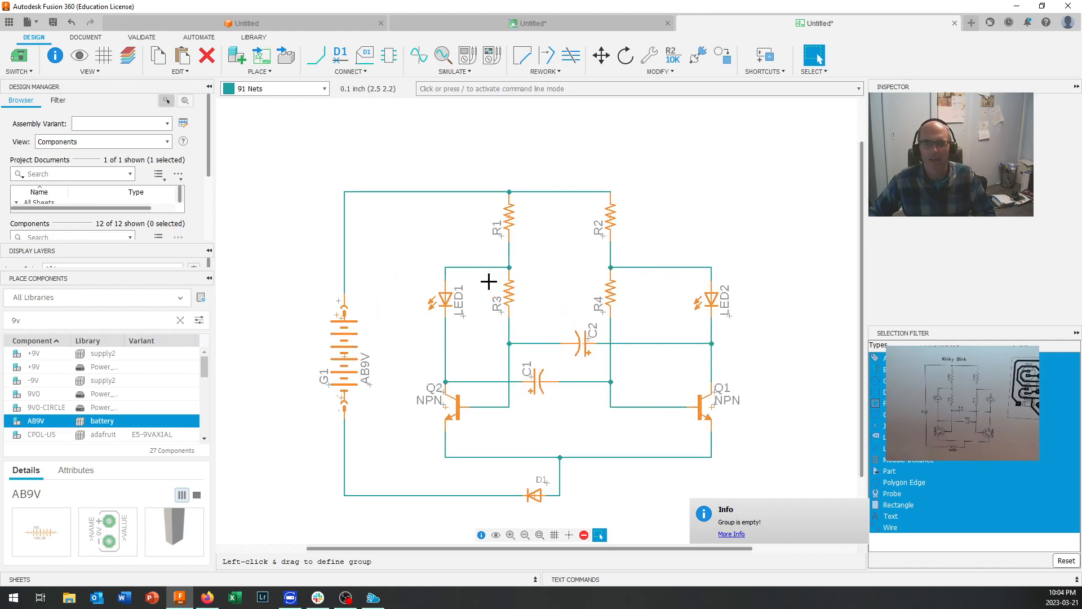
pyautogui.moveTo(489, 281); pyautogui.dragTo(494, 236, button='middle')
pyautogui.scroll(-1, 494, 236)
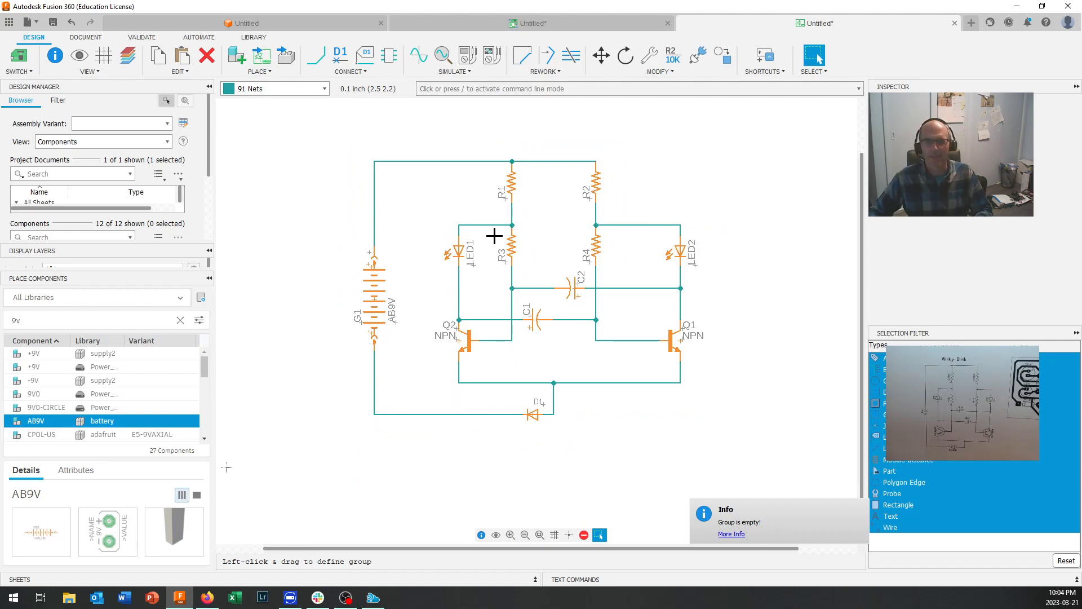
pyautogui.press('m')
pyautogui.click(511, 186)
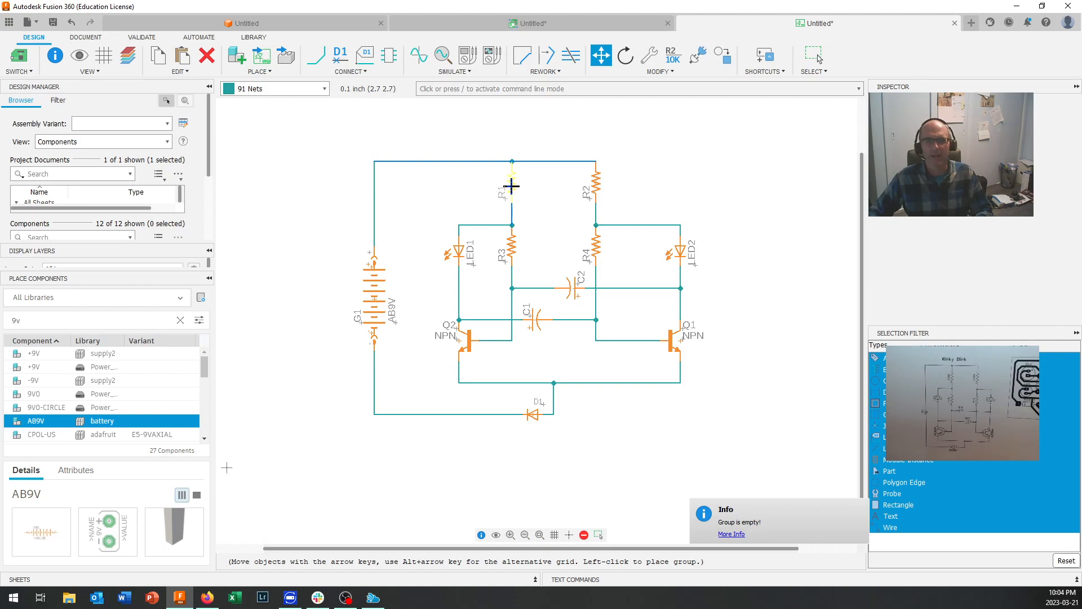
pyautogui.rightClick(511, 186)
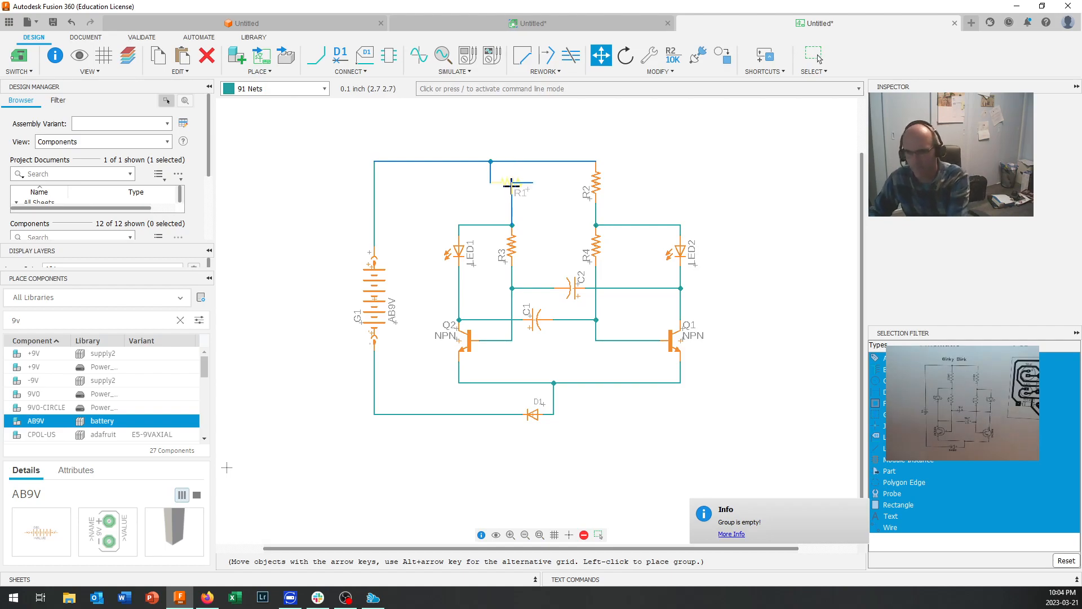
pyautogui.rightClick(512, 185)
pyautogui.click(511, 183)
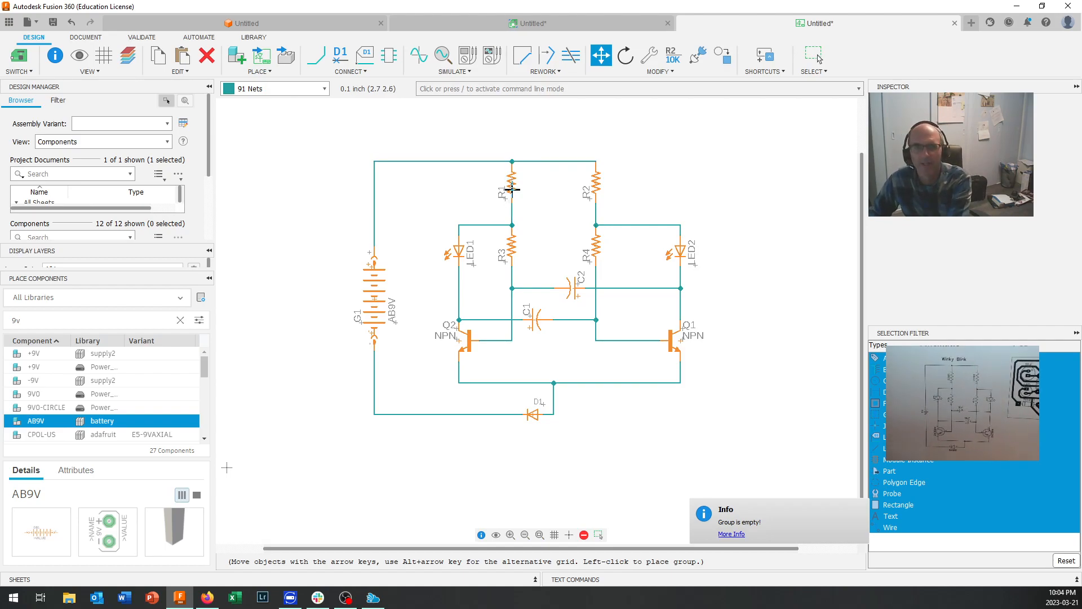
# Set the value of resistor R1 to 220R
pyautogui.rightClick(512, 187)
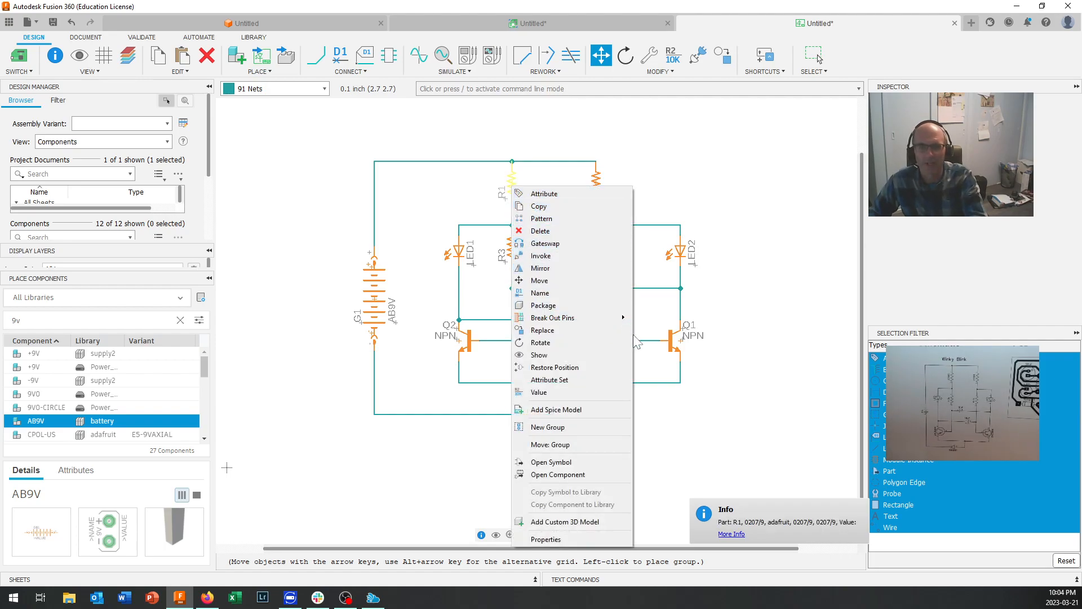
pyautogui.click(539, 393)
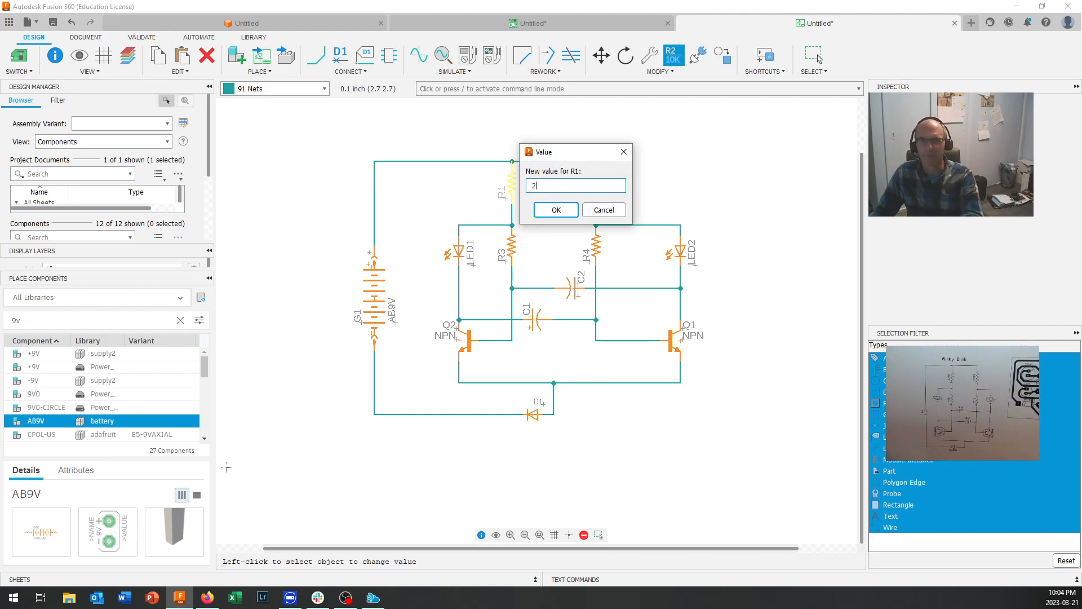
pyautogui.write('220')
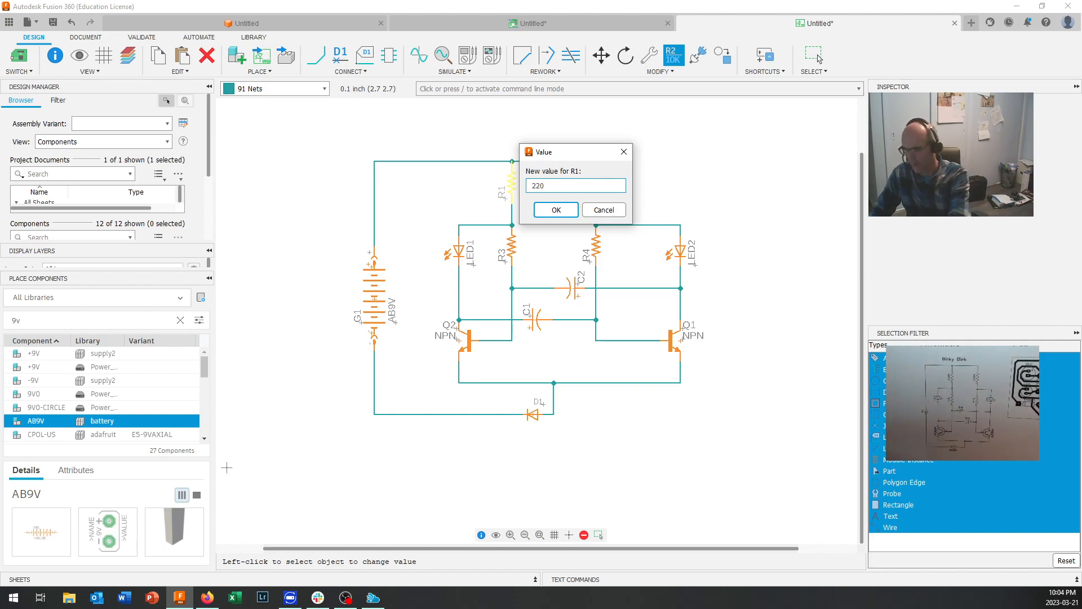
pyautogui.write('R')
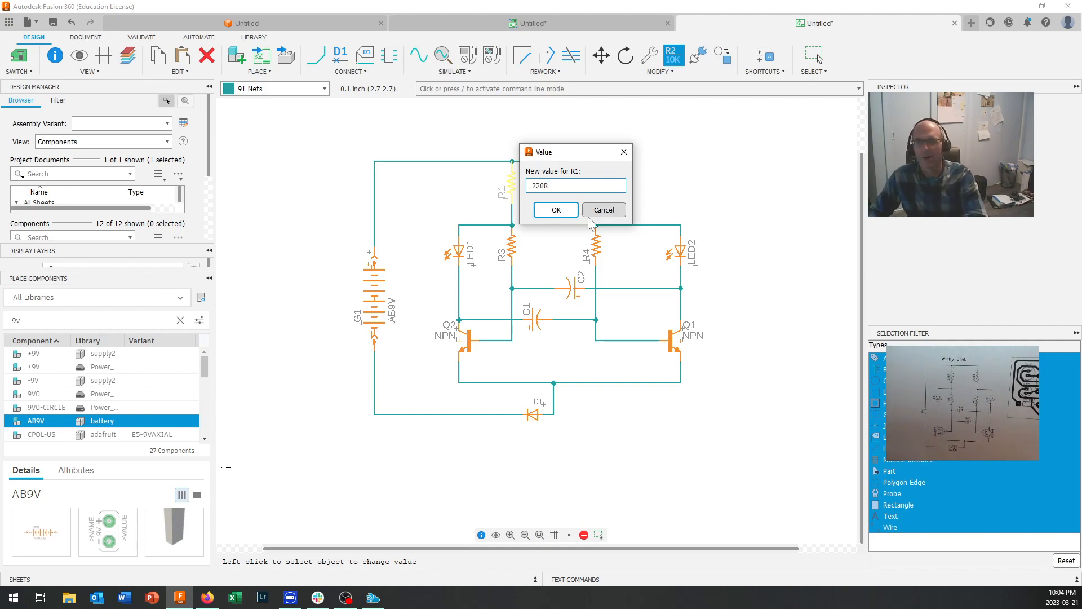
pyautogui.click(555, 210)
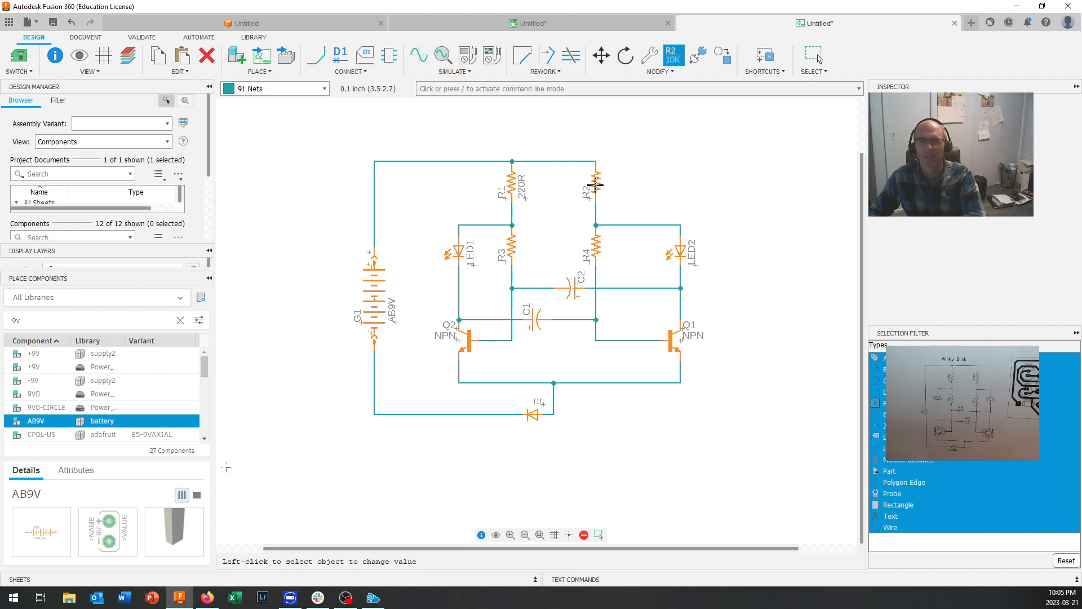
# Set the value of resistor R2 to 220R
pyautogui.scroll(5, 603, 180)
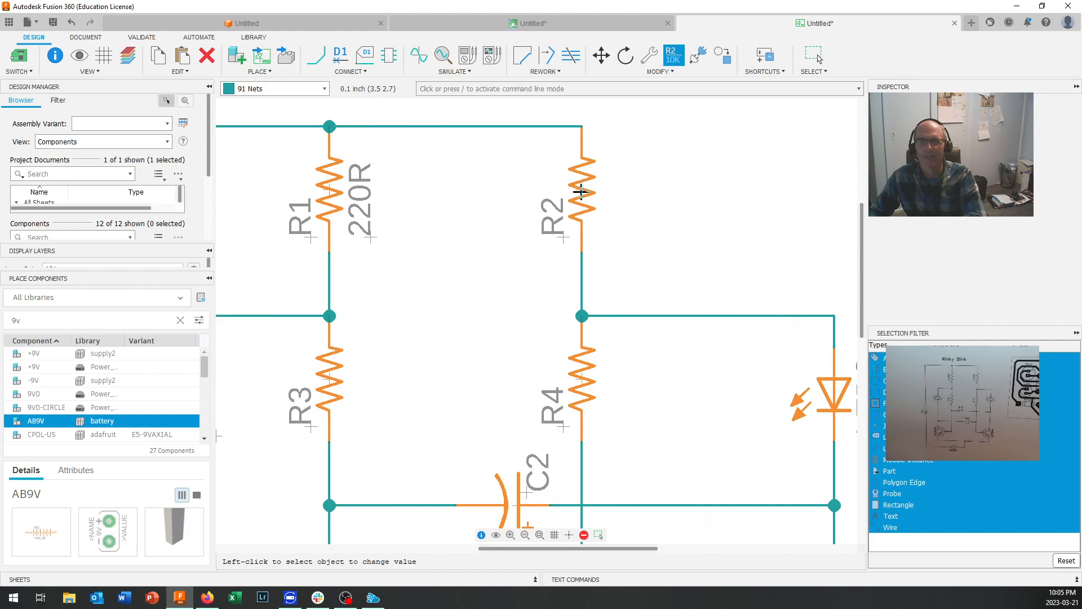
pyautogui.rightClick(580, 192)
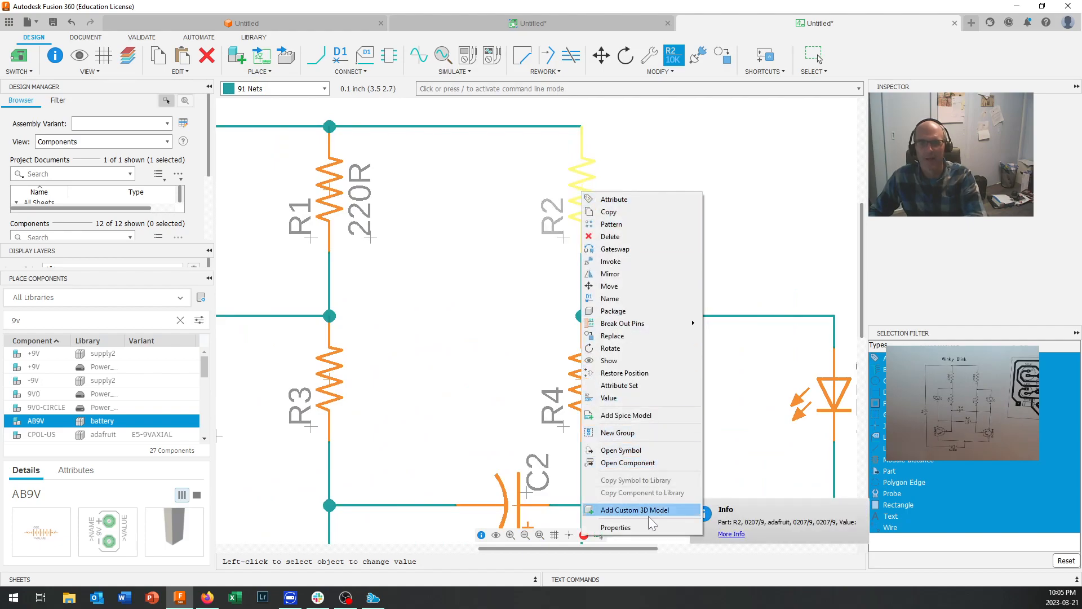
pyautogui.click(608, 398)
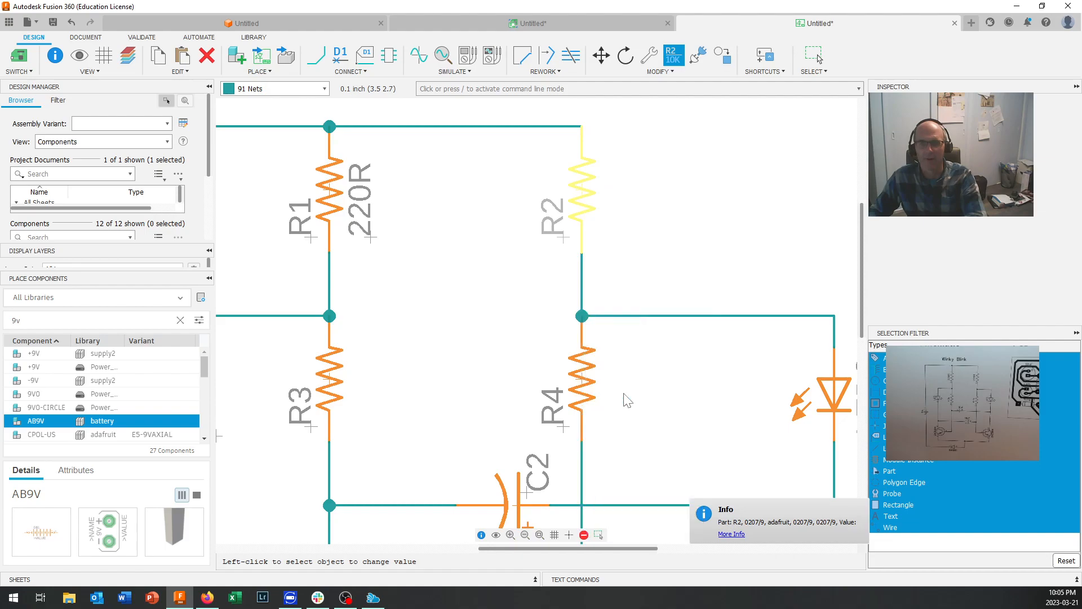
pyautogui.write('2')
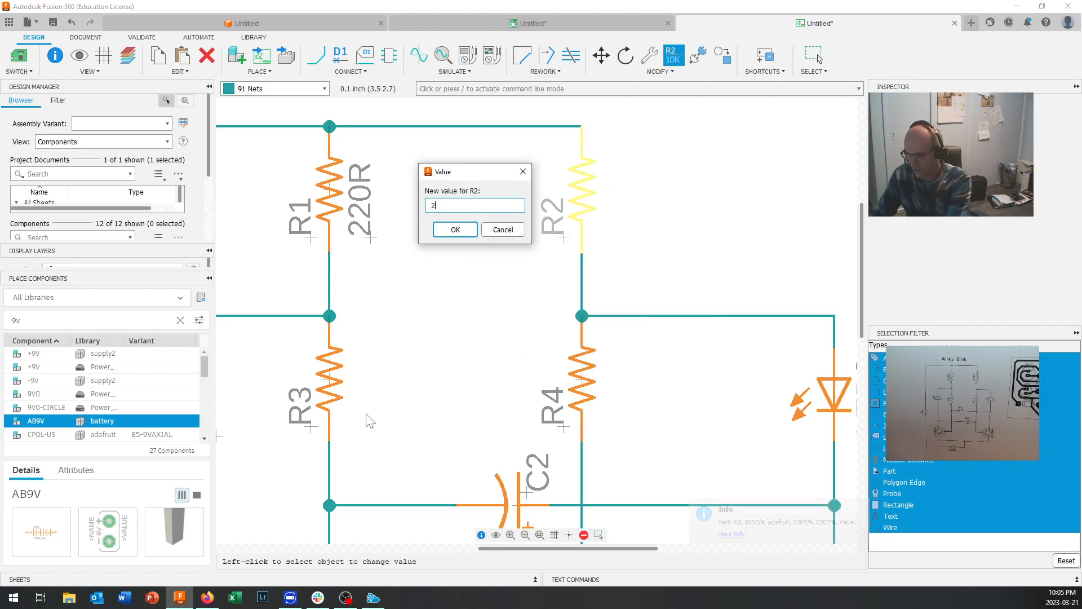
pyautogui.write('20R')
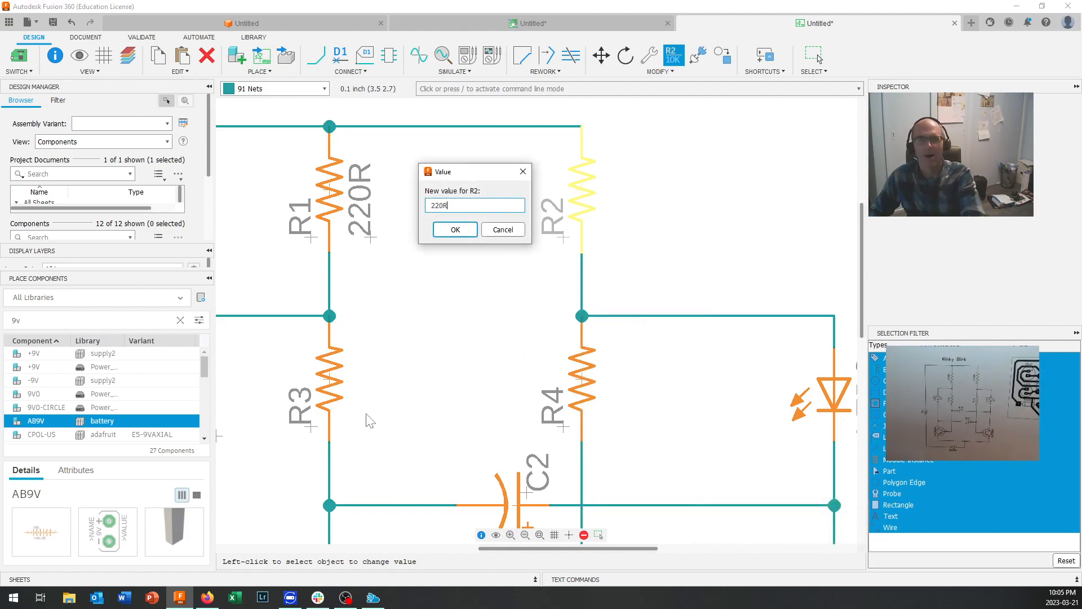
pyautogui.click(454, 229)
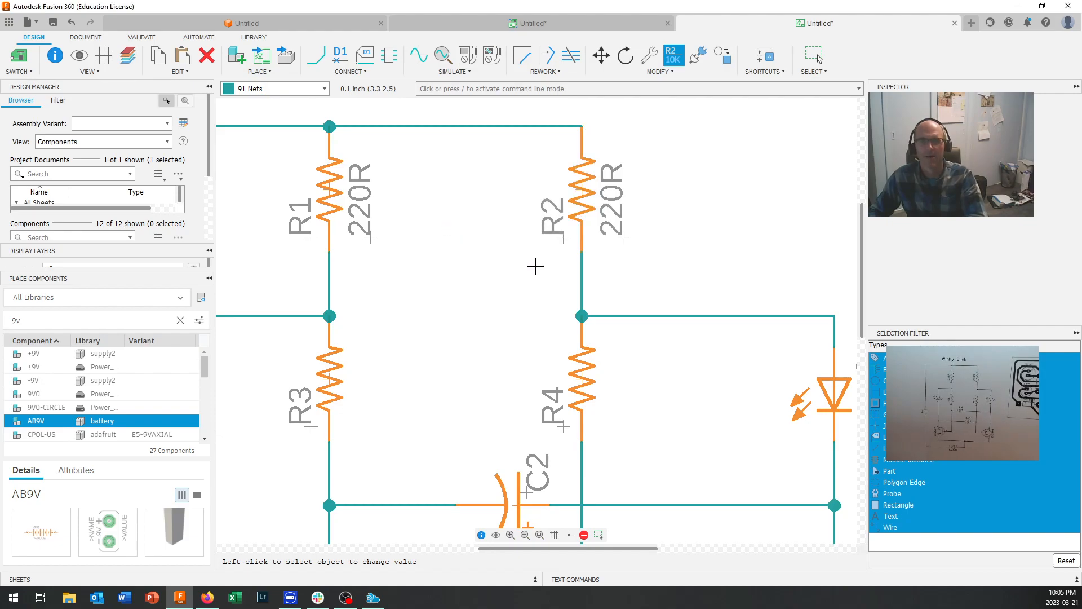
# Turn R1's name and value labels horizontal and stack them to the left of the resistor, name above value
pyautogui.scroll(-3, 626, 250)
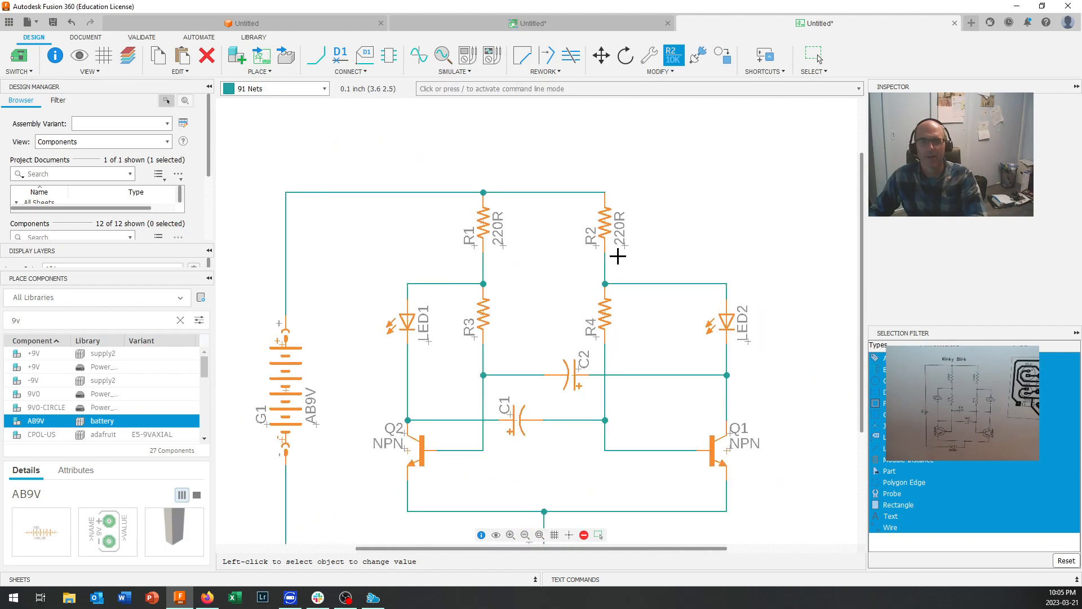
pyautogui.scroll(-1, 617, 256)
pyautogui.scroll(1, 564, 261)
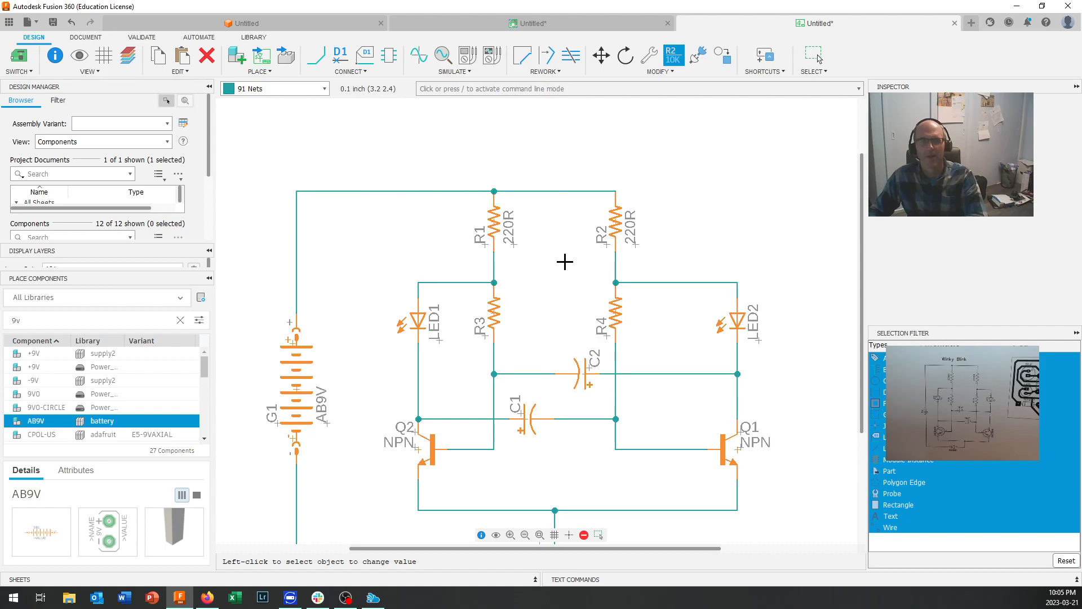
pyautogui.click(485, 248)
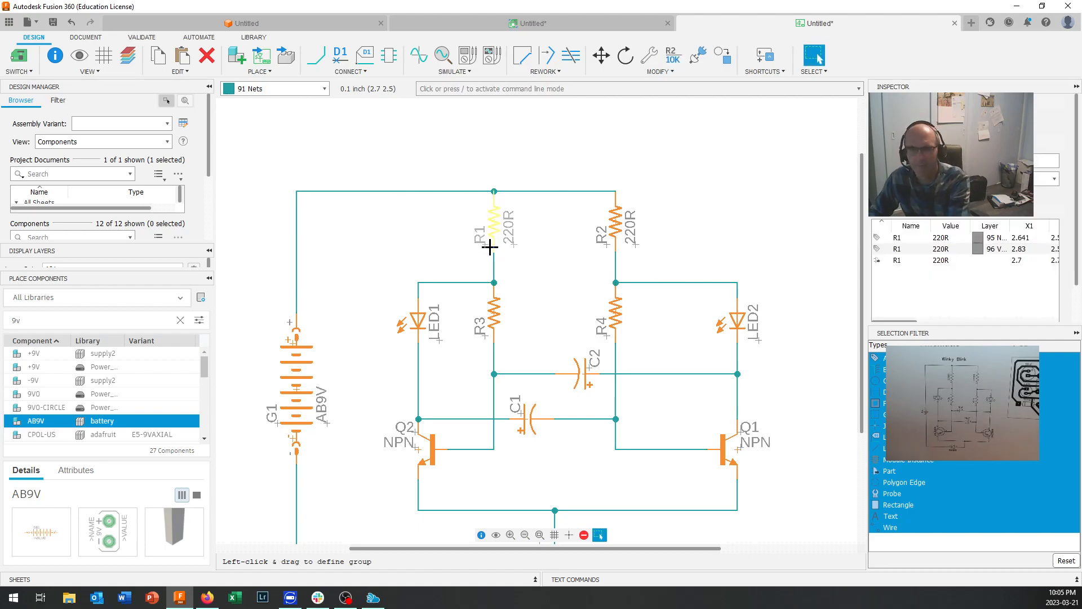
pyautogui.click(475, 253)
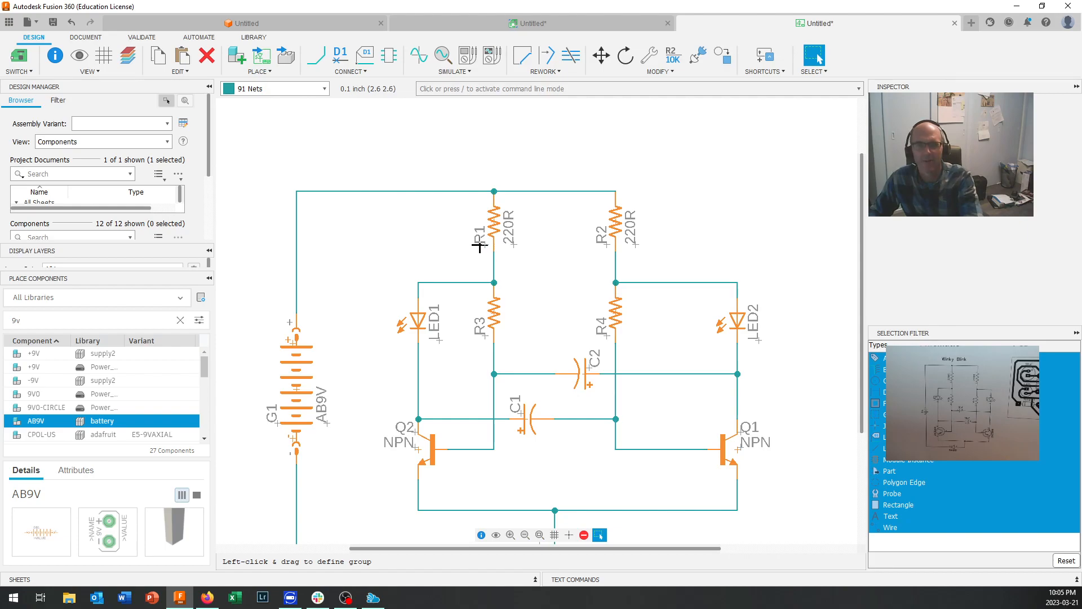
pyautogui.press('m')
pyautogui.click(475, 241)
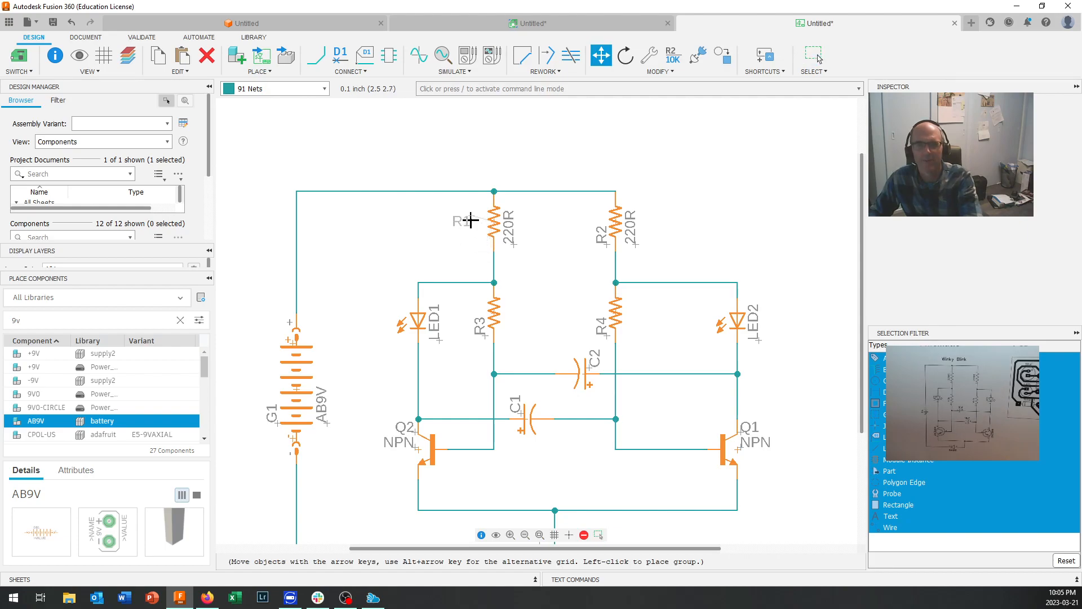
pyautogui.click(464, 209)
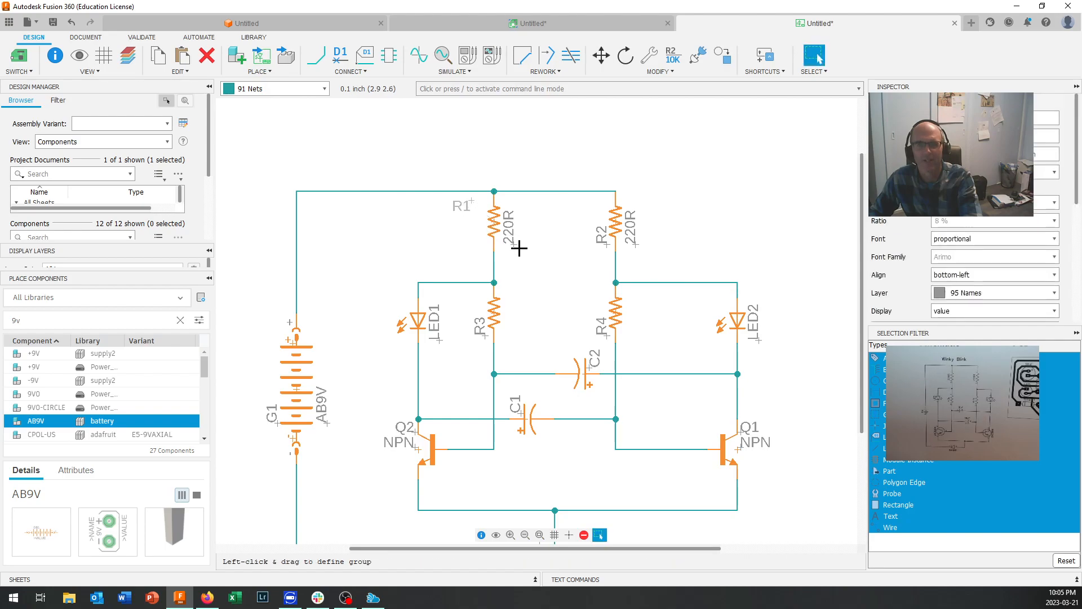
pyautogui.press('m')
pyautogui.click(513, 246)
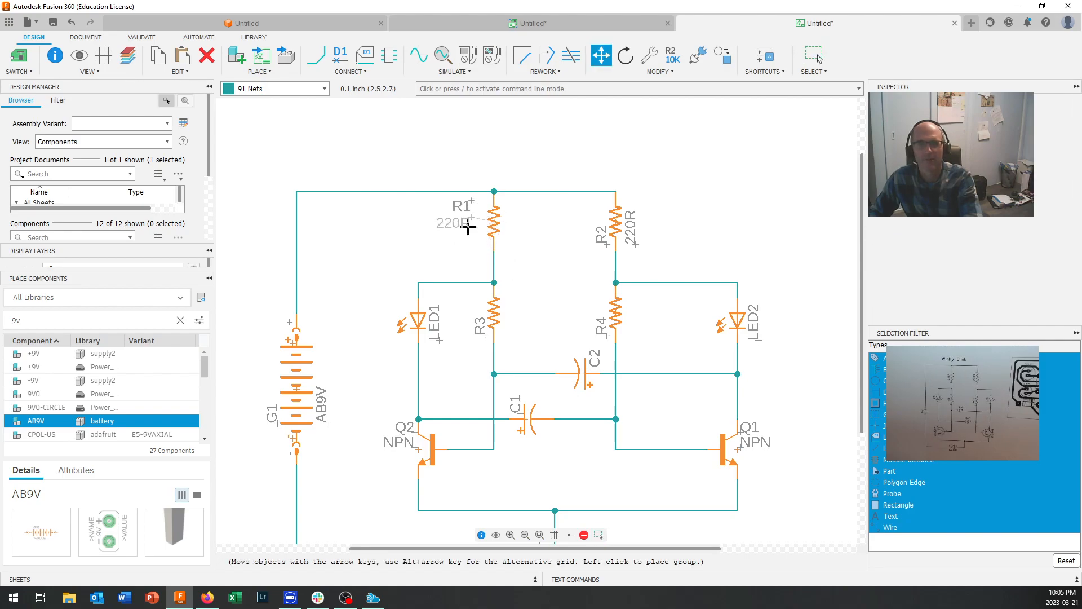
pyautogui.click(468, 228)
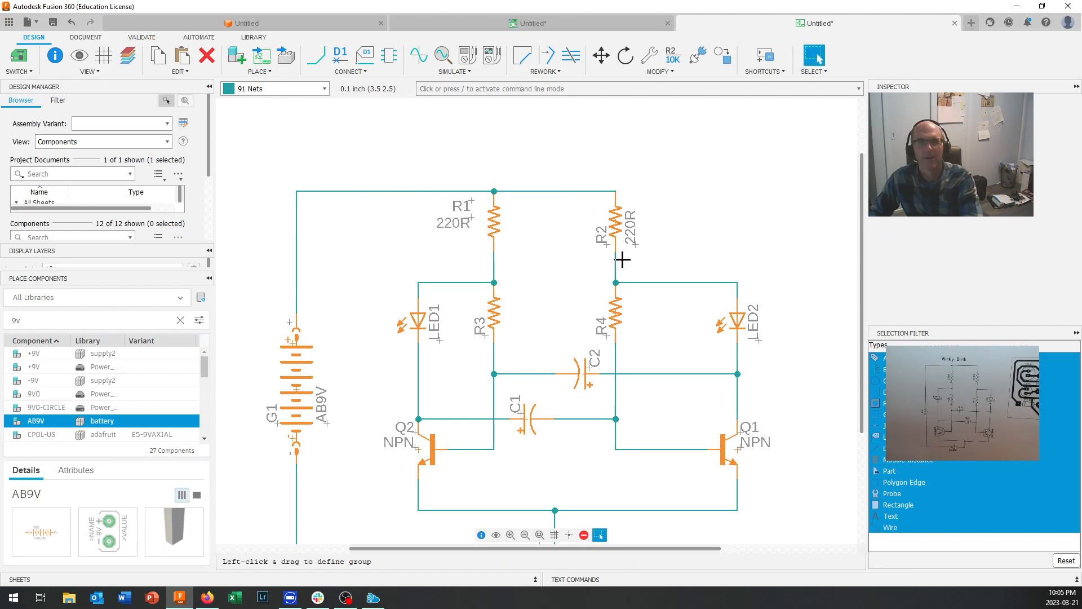
# Turn R2's name and value labels horizontal and stack them to the right of the resistor, name above value
pyautogui.press('m')
pyautogui.click(606, 243)
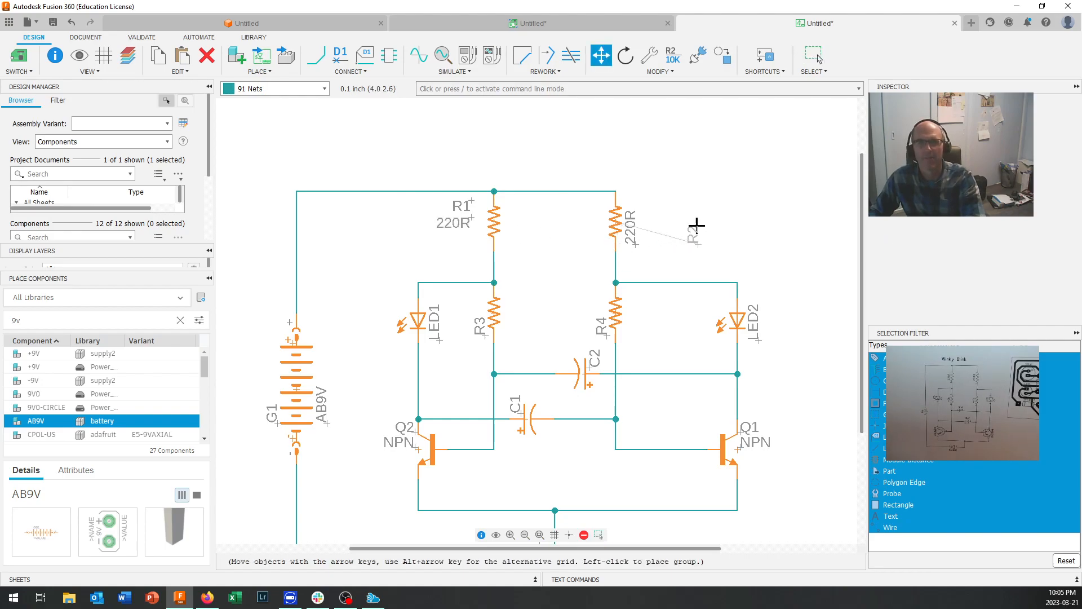
pyautogui.click(652, 201)
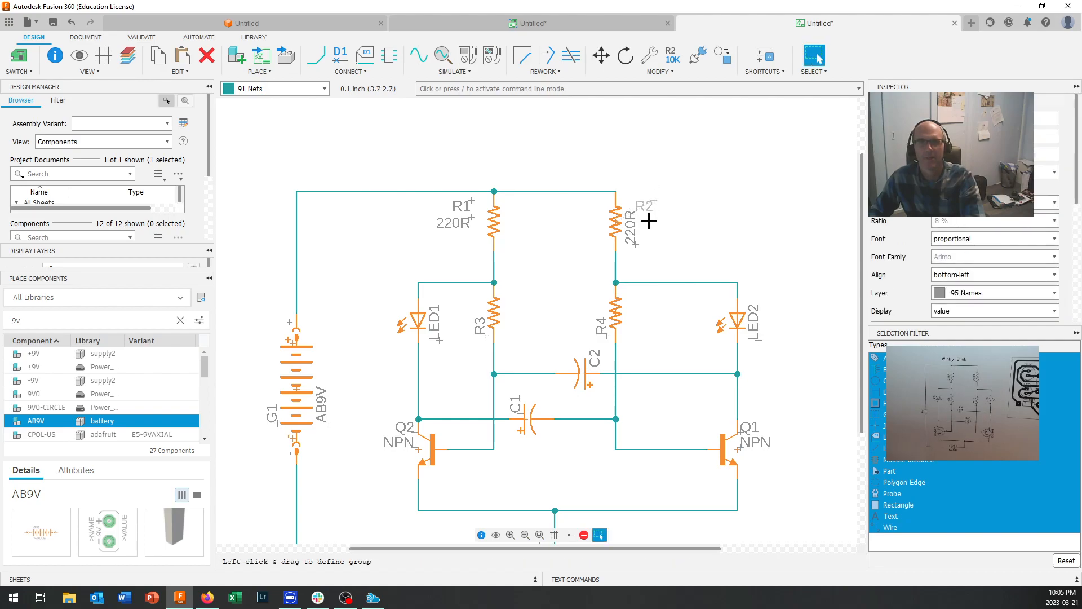
pyautogui.click(635, 243)
pyautogui.rightClick(662, 245)
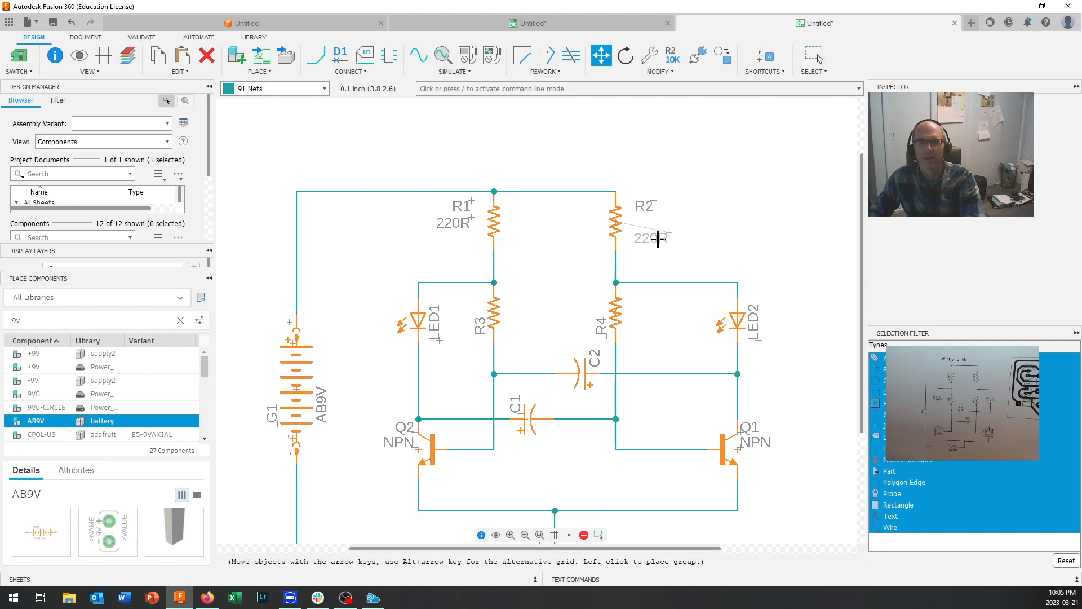
pyautogui.click(656, 229)
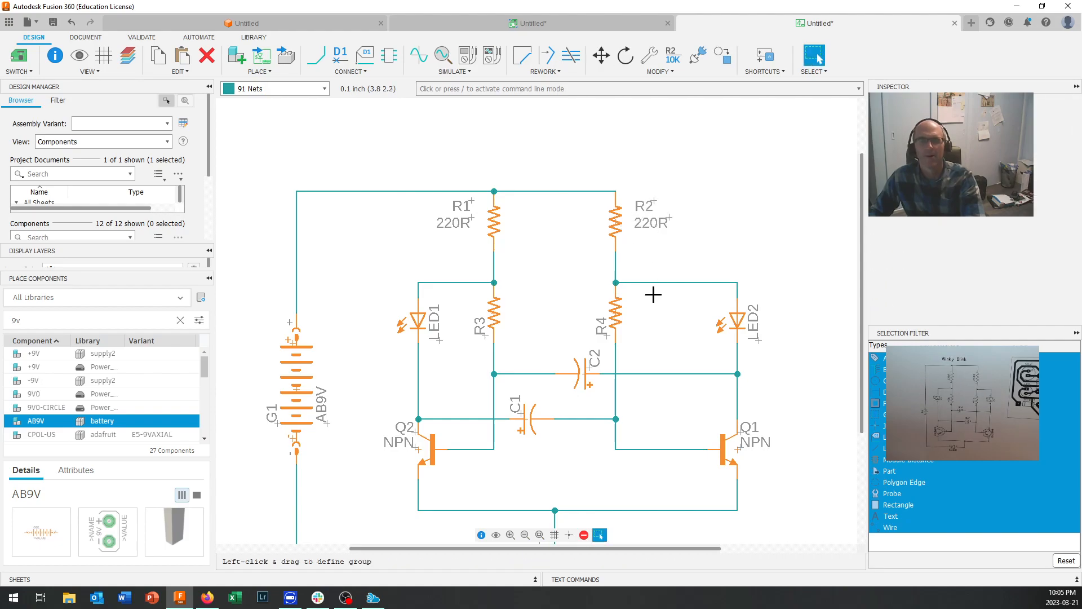
# Turn R3's name label horizontal and place it to the upper right of the resistor
pyautogui.press('m')
pyautogui.click(486, 337)
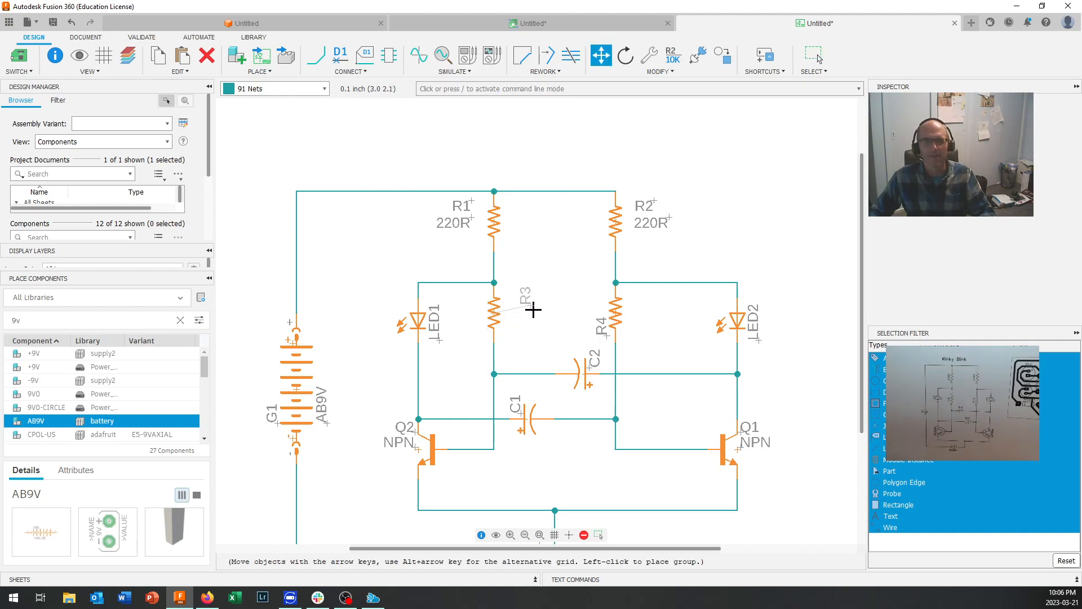
pyautogui.click(532, 276)
pyautogui.press('Escape')
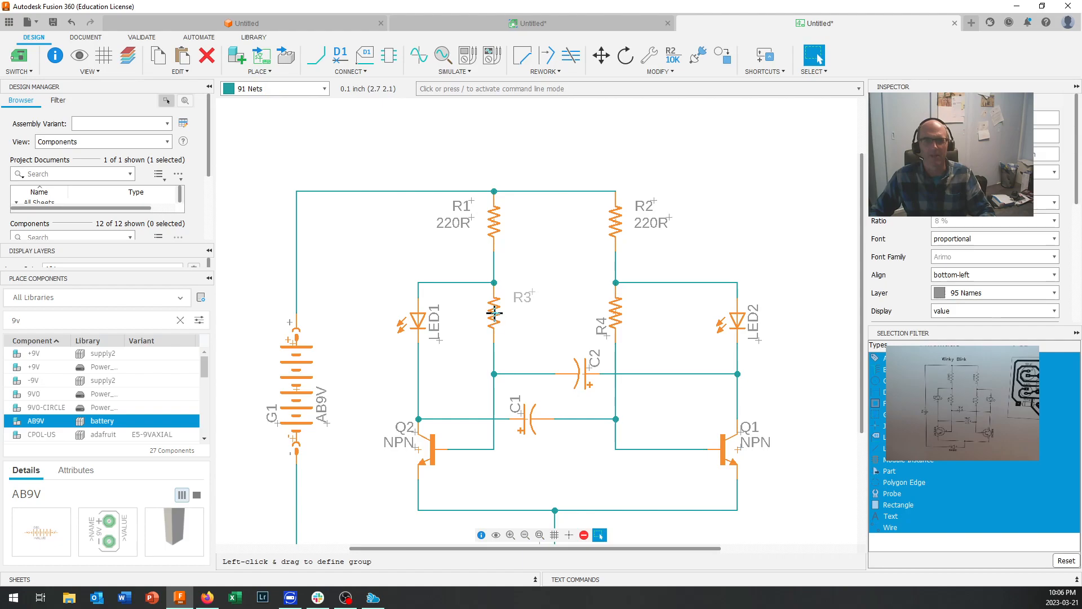
# Set the value of resistor R3 to 47K and place its value label horizontally beneath the R3 name
pyautogui.rightClick(495, 313)
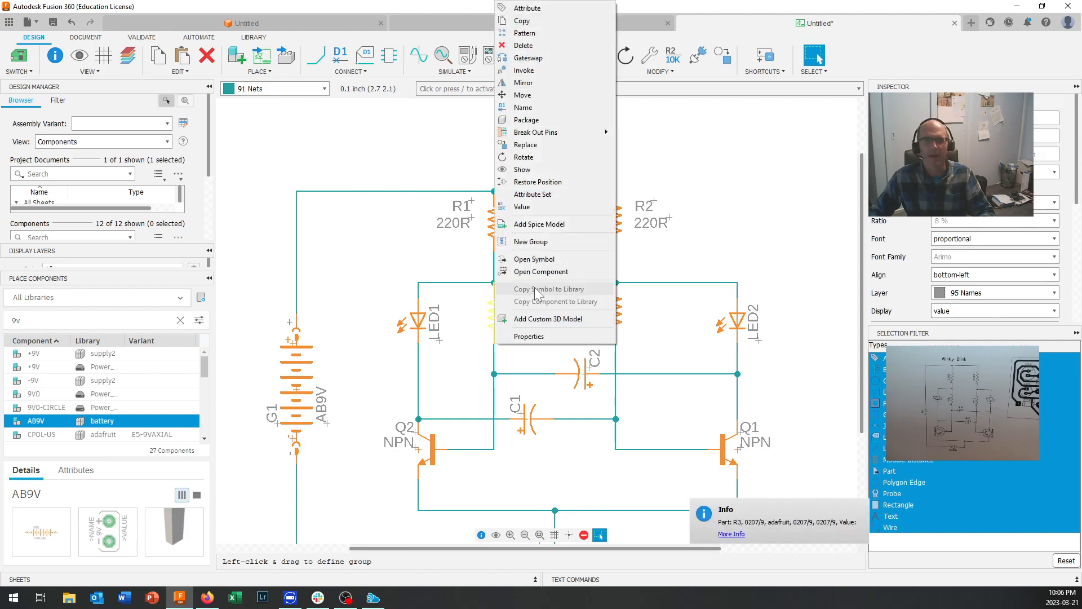
pyautogui.click(533, 204)
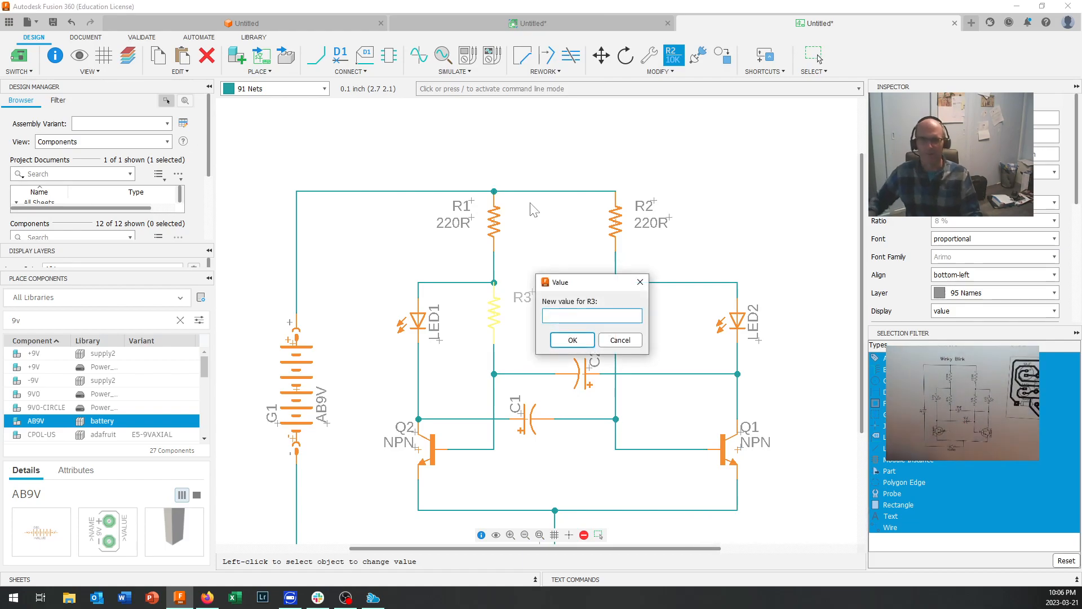
pyautogui.write('47K')
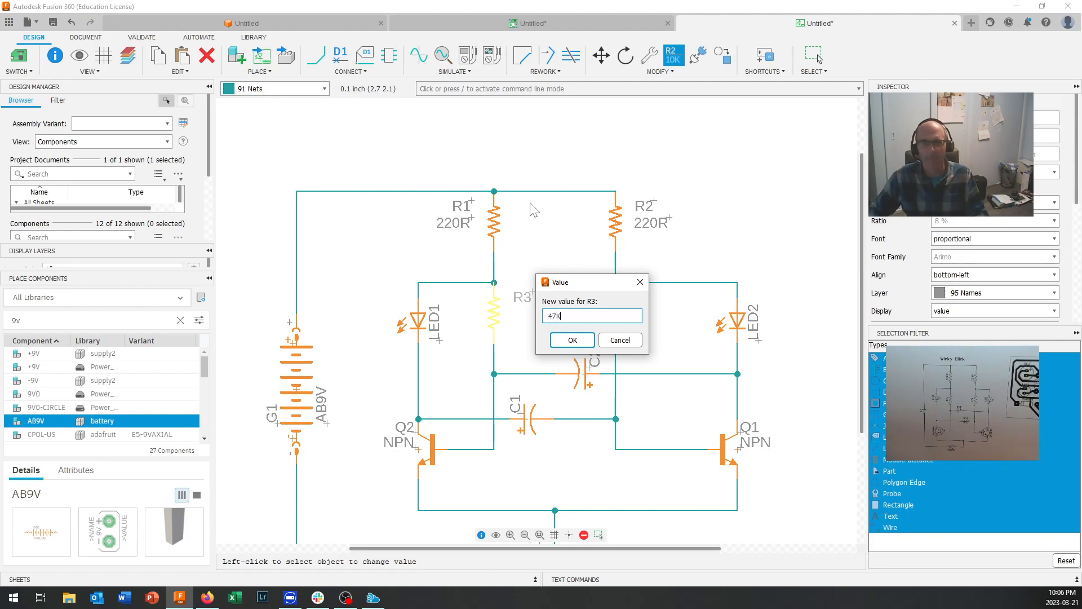
pyautogui.click(583, 340)
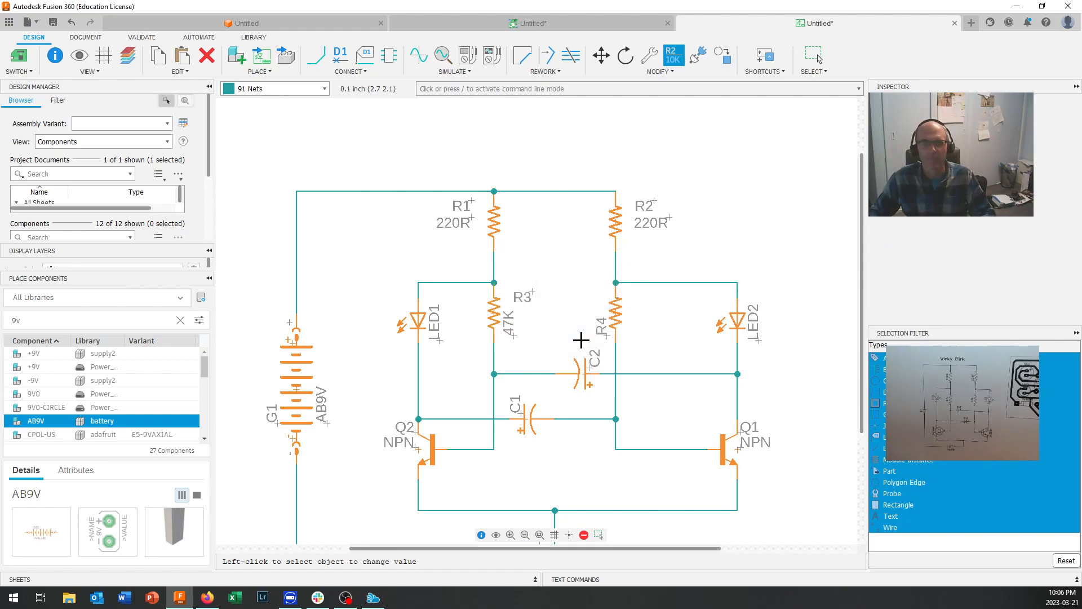
pyautogui.press('Escape')
pyautogui.moveTo(514, 336); pyautogui.dragTo(541, 318)
pyautogui.rightClick(526, 336)
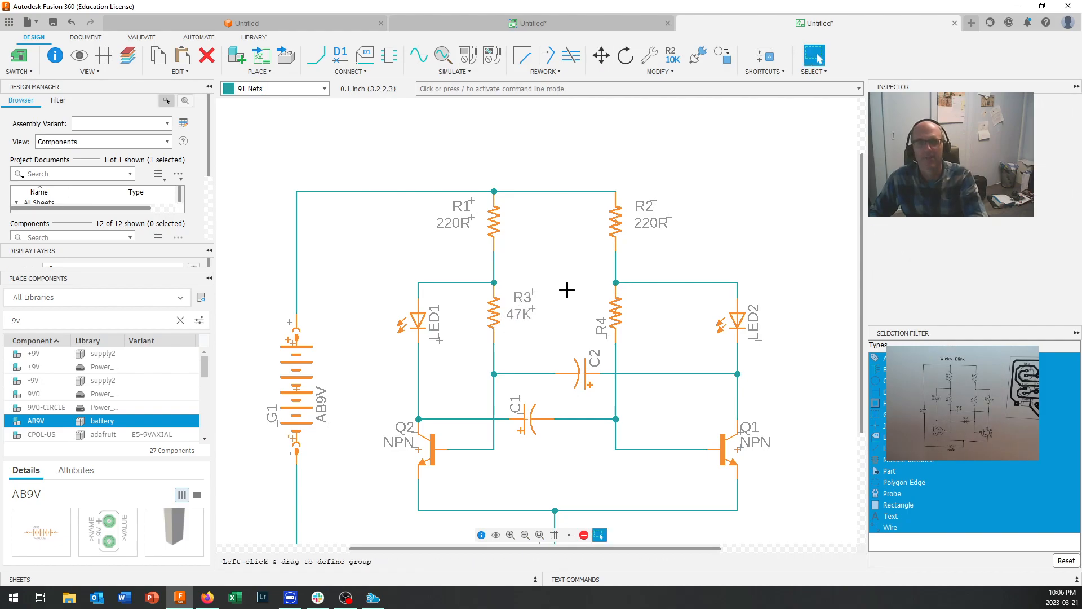
# Turn R4's name label horizontal and place it to the upper right of the resistor
pyautogui.press('m')
pyautogui.click(605, 337)
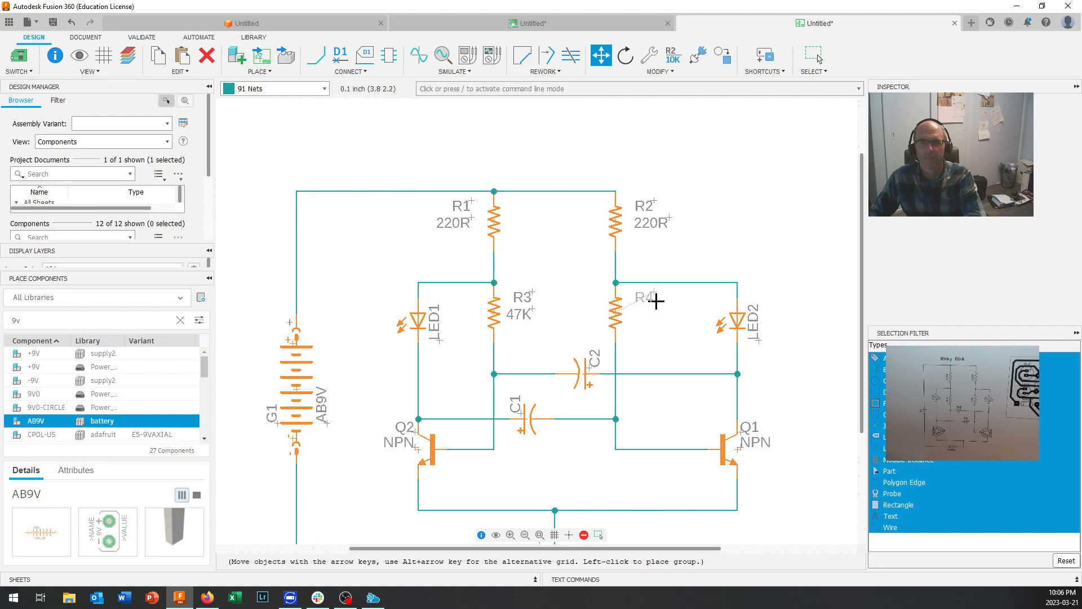
pyautogui.click(656, 301)
pyautogui.press('Escape')
# Set the value of resistor R4 to 47K and place its value label horizontally beneath the R4 name
pyautogui.rightClick(614, 313)
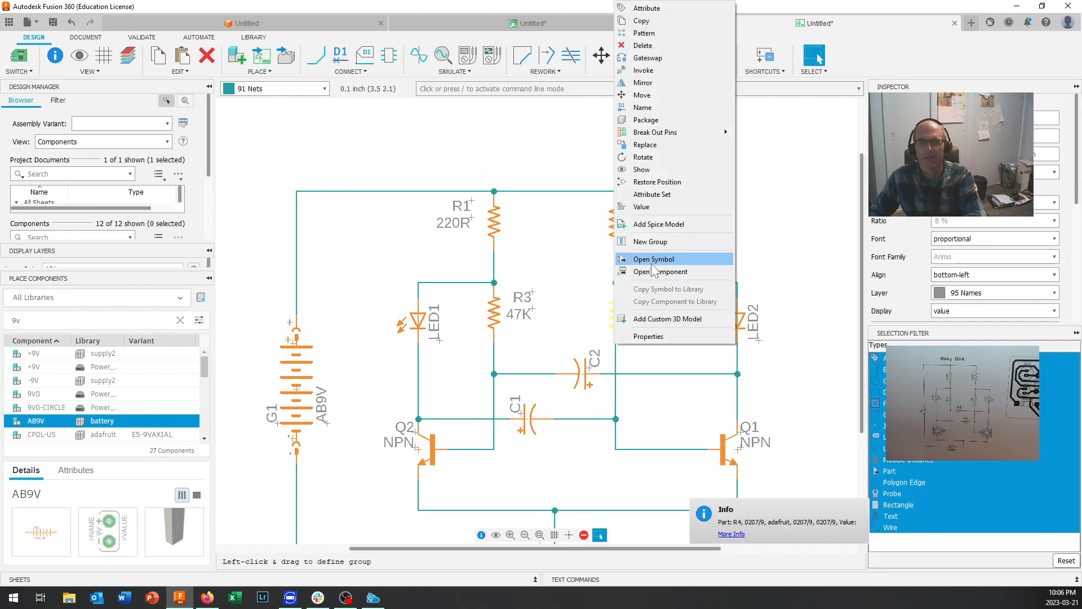
pyautogui.click(648, 217)
pyautogui.write('4')
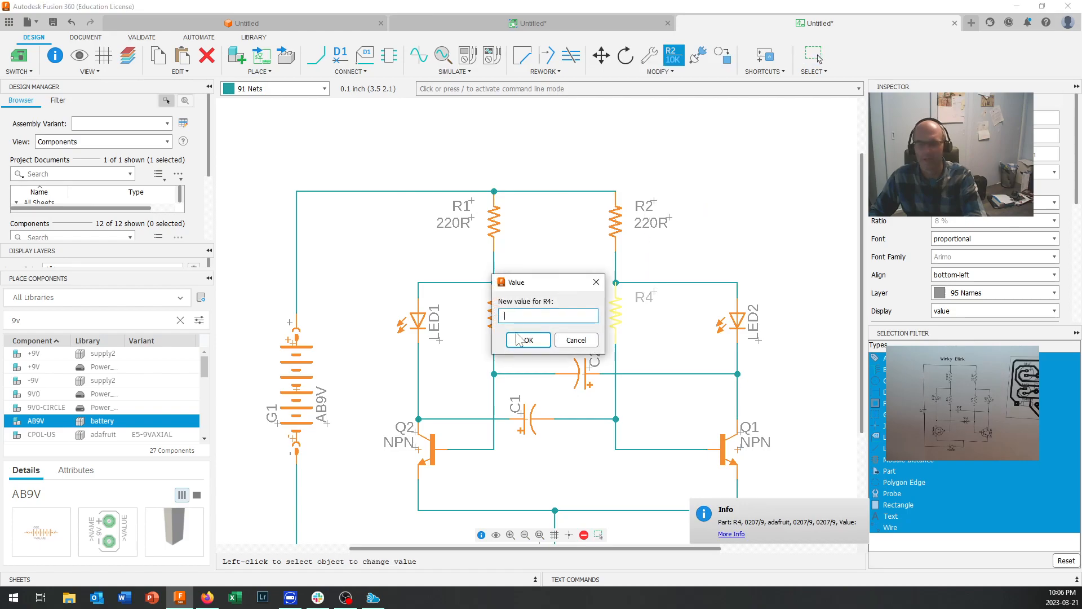
pyautogui.write('7K')
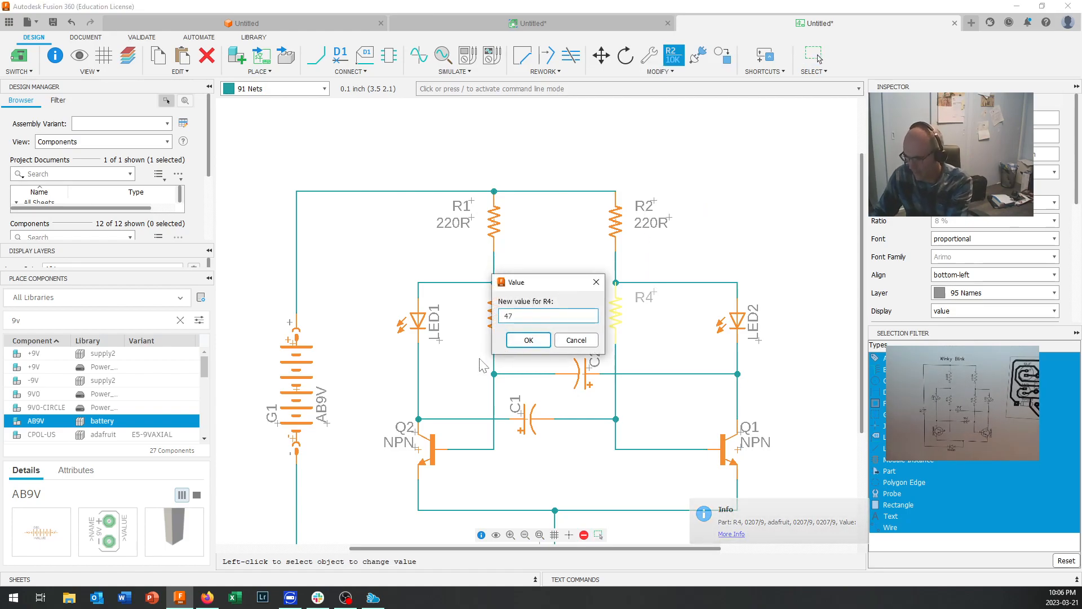
pyautogui.click(532, 341)
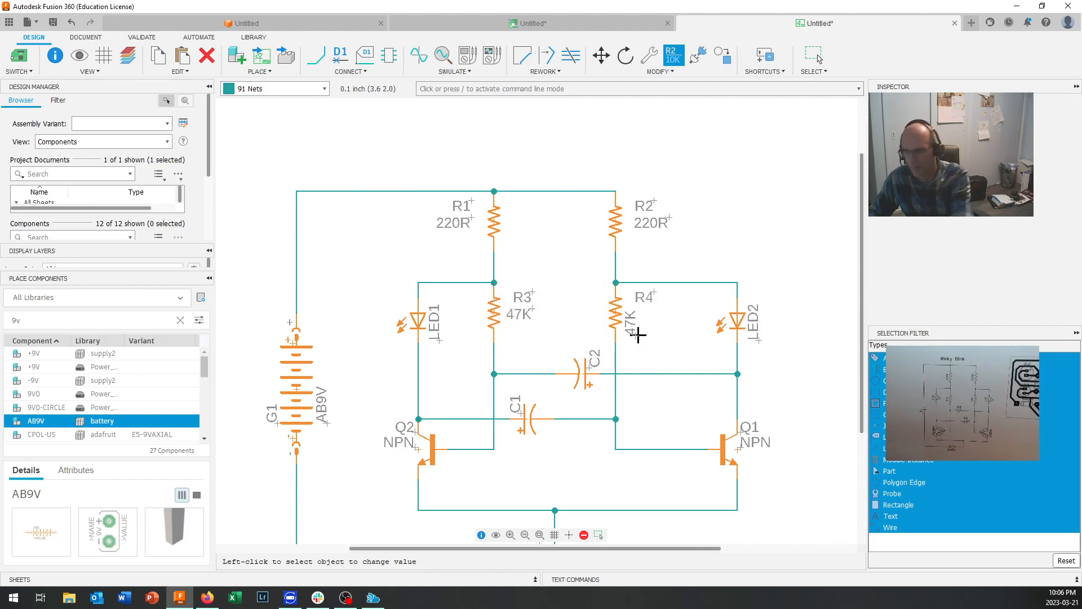
pyautogui.press('Escape')
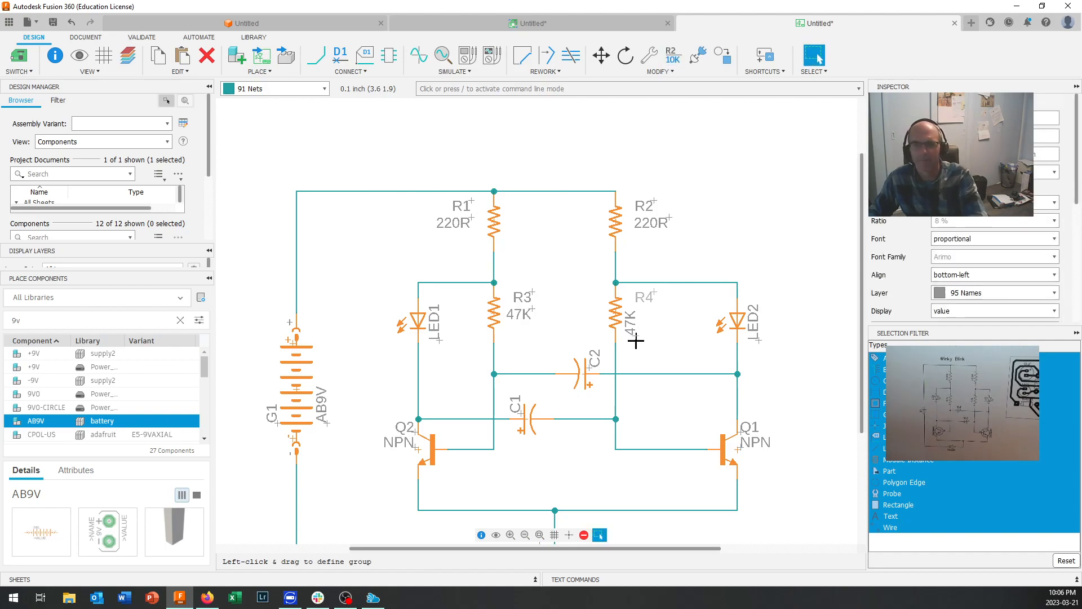
pyautogui.moveTo(636, 336); pyautogui.dragTo(647, 315)
pyautogui.rightClick(652, 334)
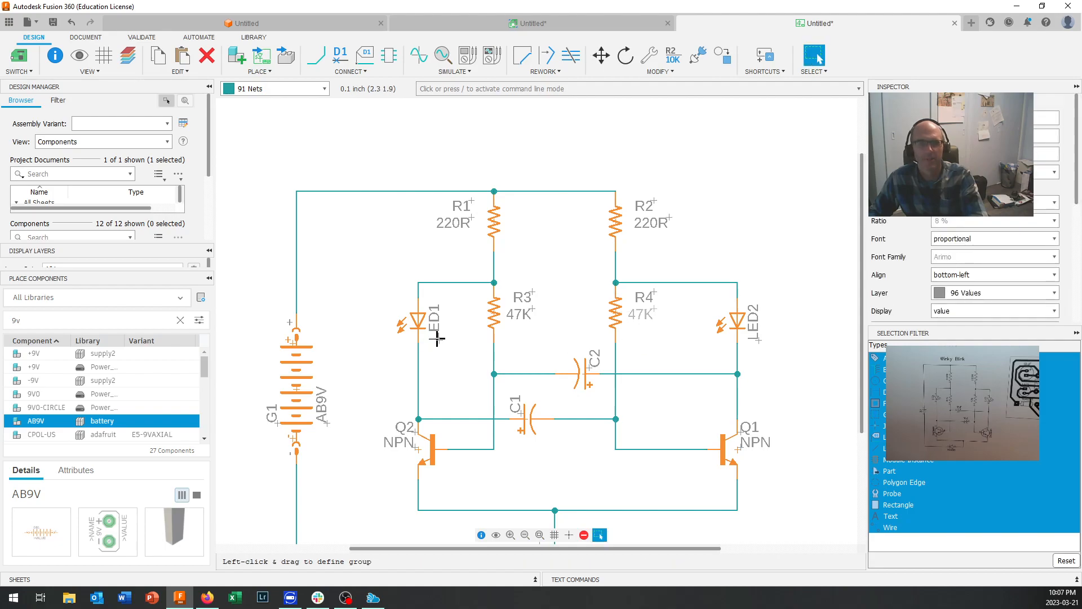
# Turn the LED1 name label horizontal and place it to the upper left of its diode symbol
pyautogui.press('m')
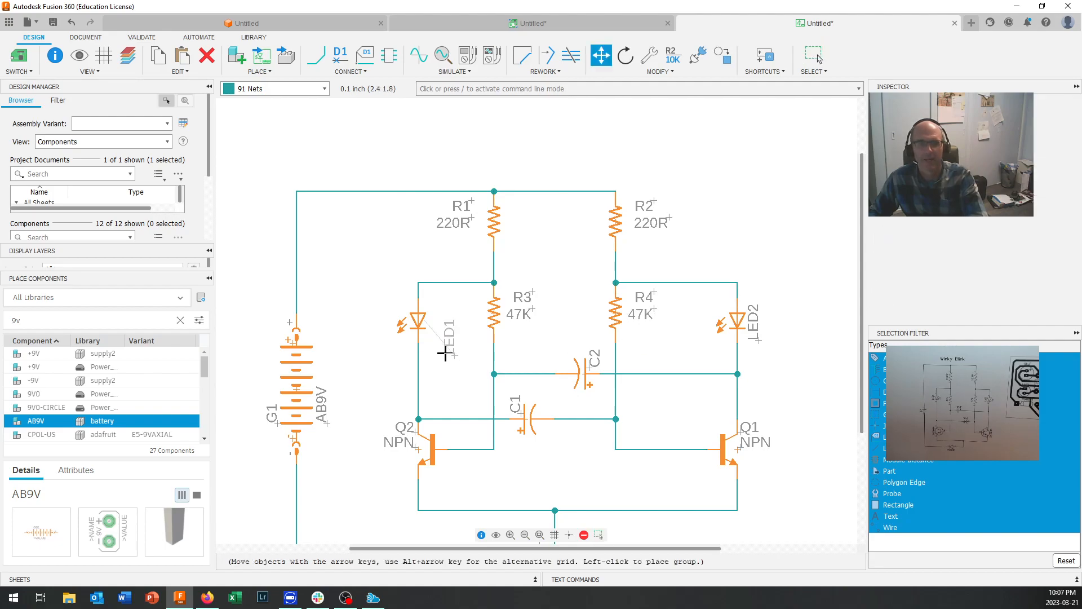
pyautogui.click(435, 324)
pyautogui.rightClick(445, 344)
pyautogui.click(400, 299)
pyautogui.press('Escape')
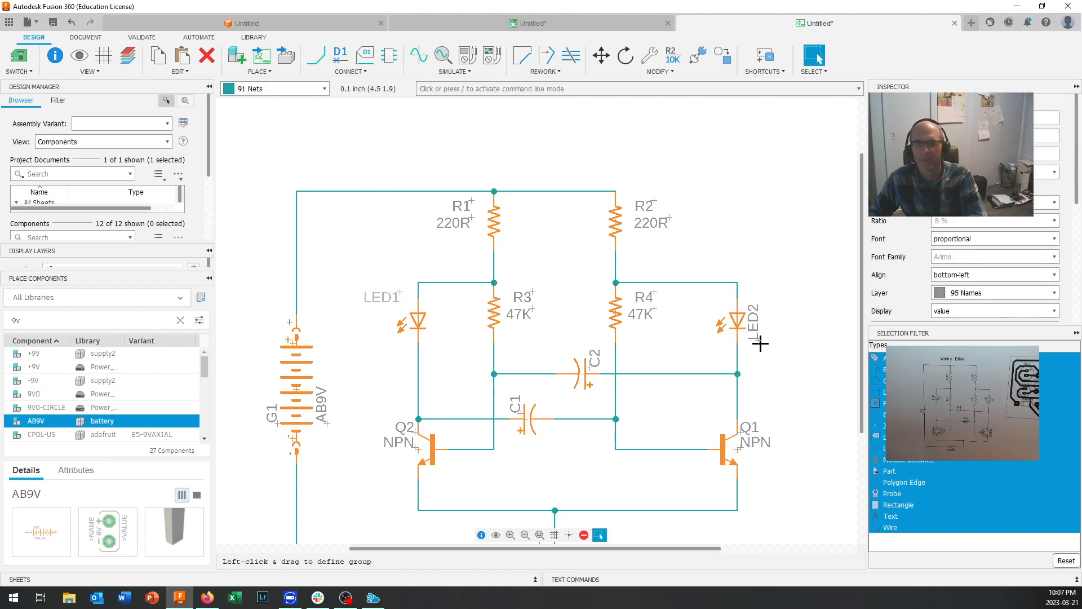
# Turn the LED2 name label horizontal and place it to the upper right of its diode symbol
pyautogui.press('m')
pyautogui.click(758, 337)
pyautogui.rightClick(783, 315)
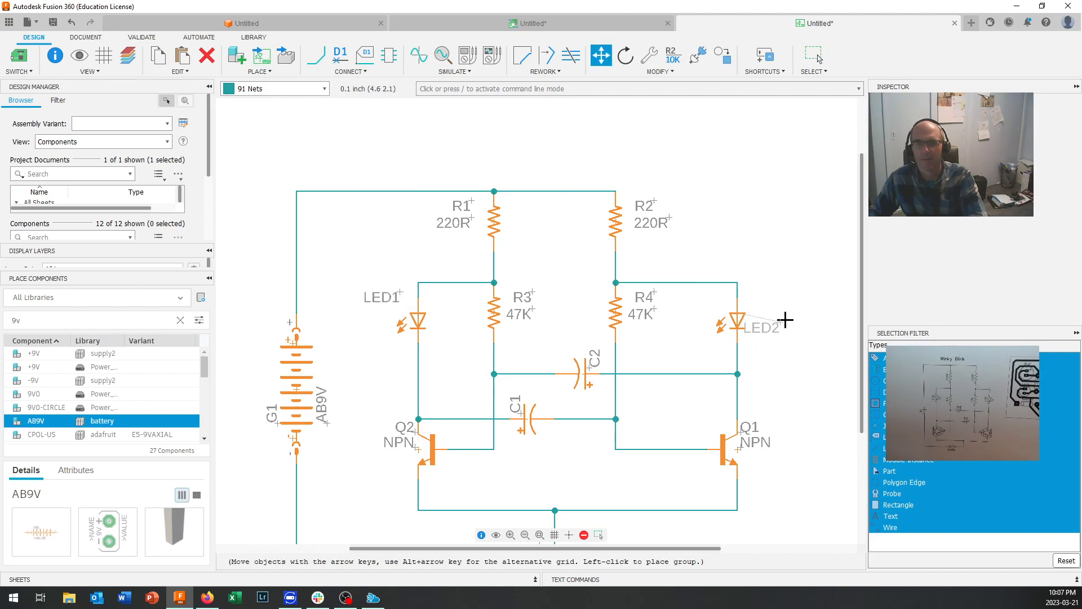
pyautogui.click(785, 288)
pyautogui.press('Escape')
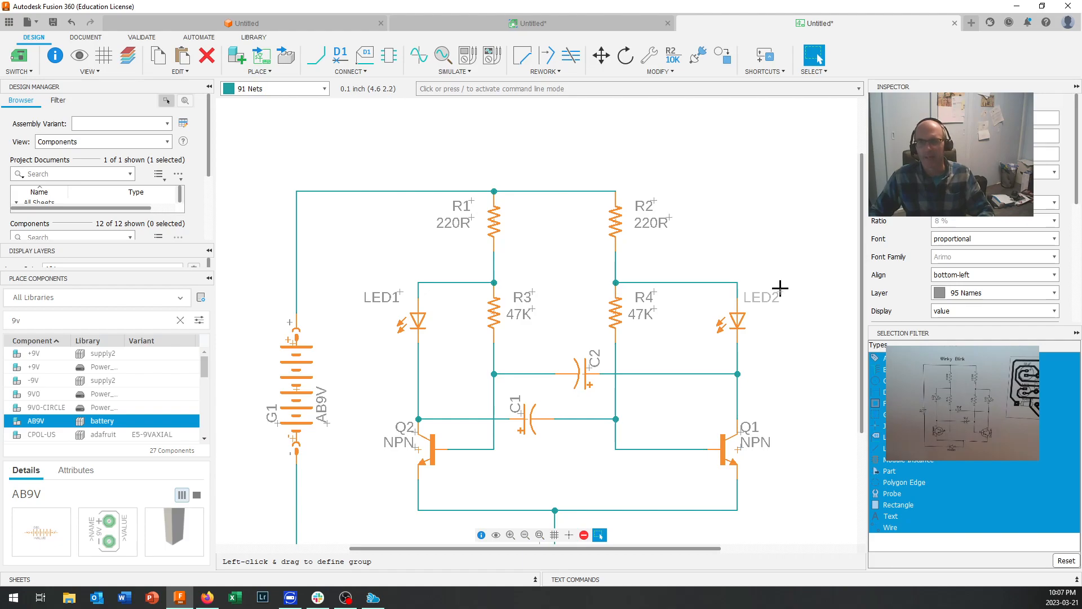
pyautogui.press('m')
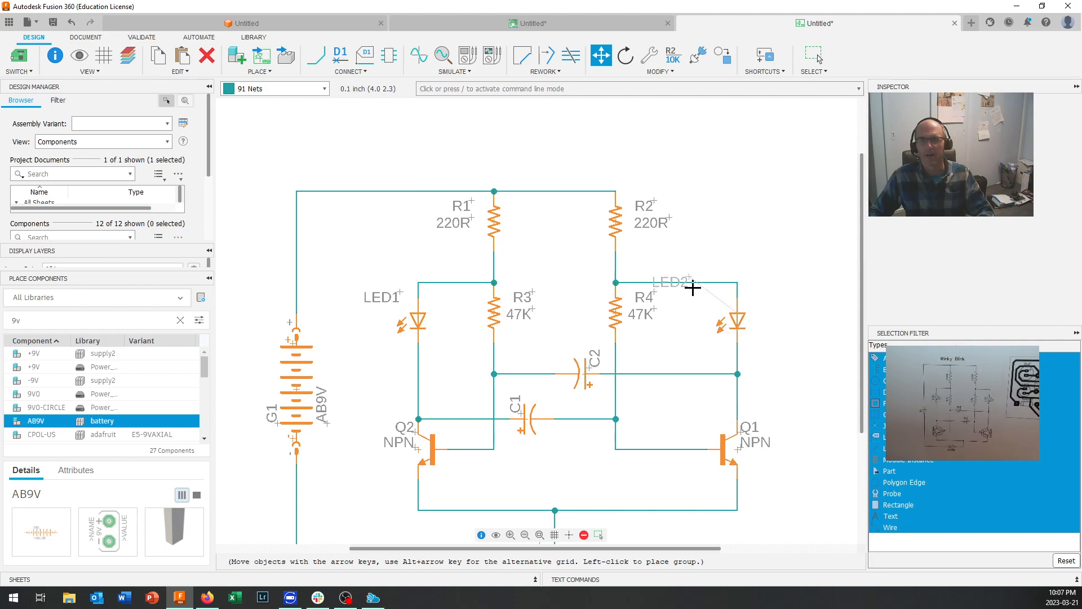
pyautogui.click(786, 292)
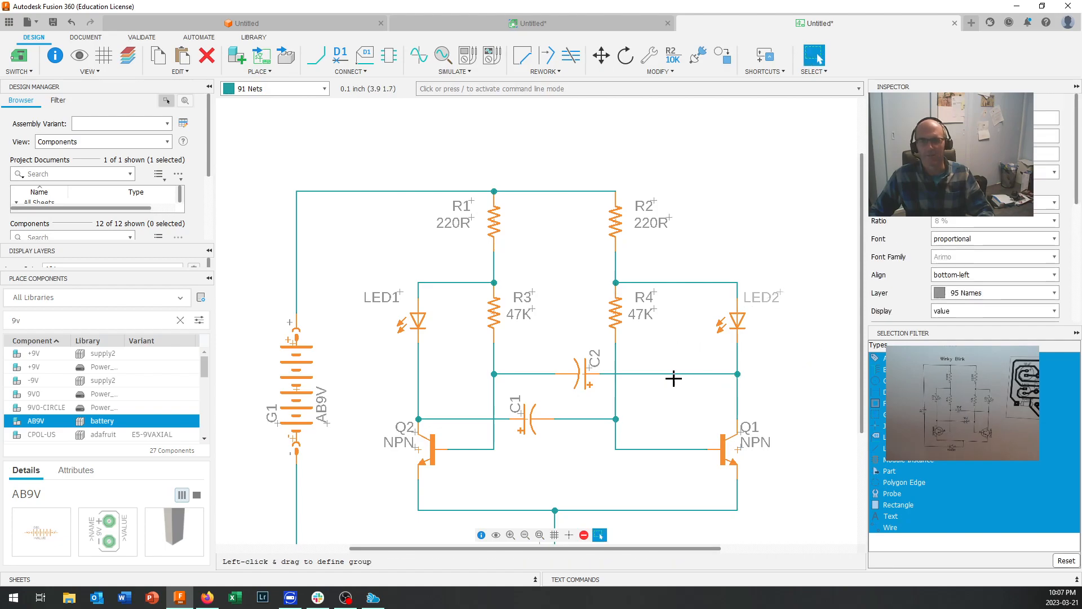
# Turn capacitor C2's name label horizontal and place it to the upper left of the capacitor symbol
pyautogui.press('m')
pyautogui.click(590, 369)
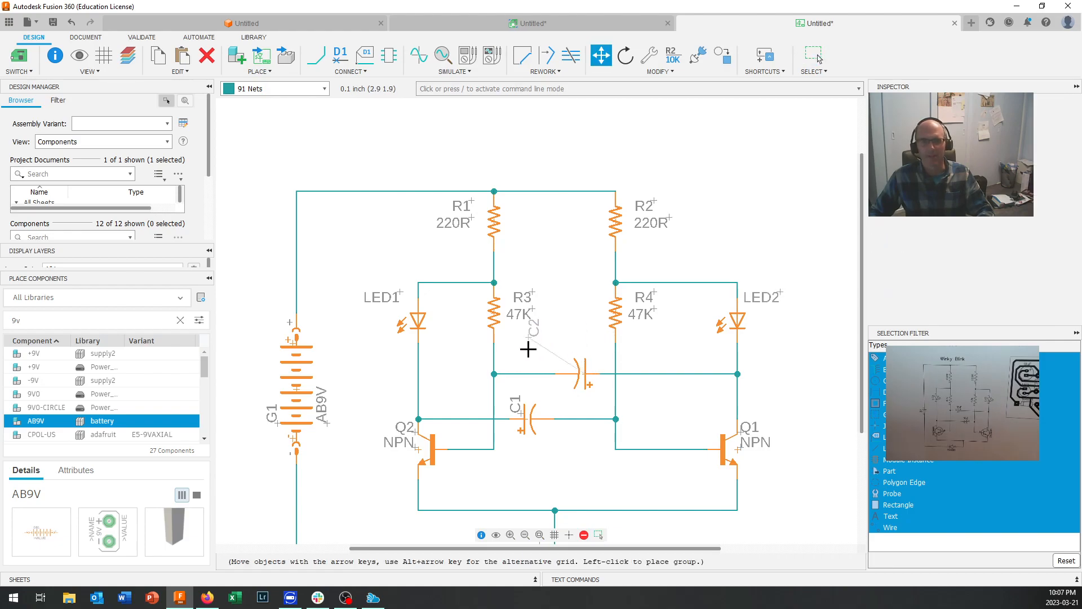
pyautogui.rightClick(541, 357)
pyautogui.click(563, 352)
pyautogui.press('Escape')
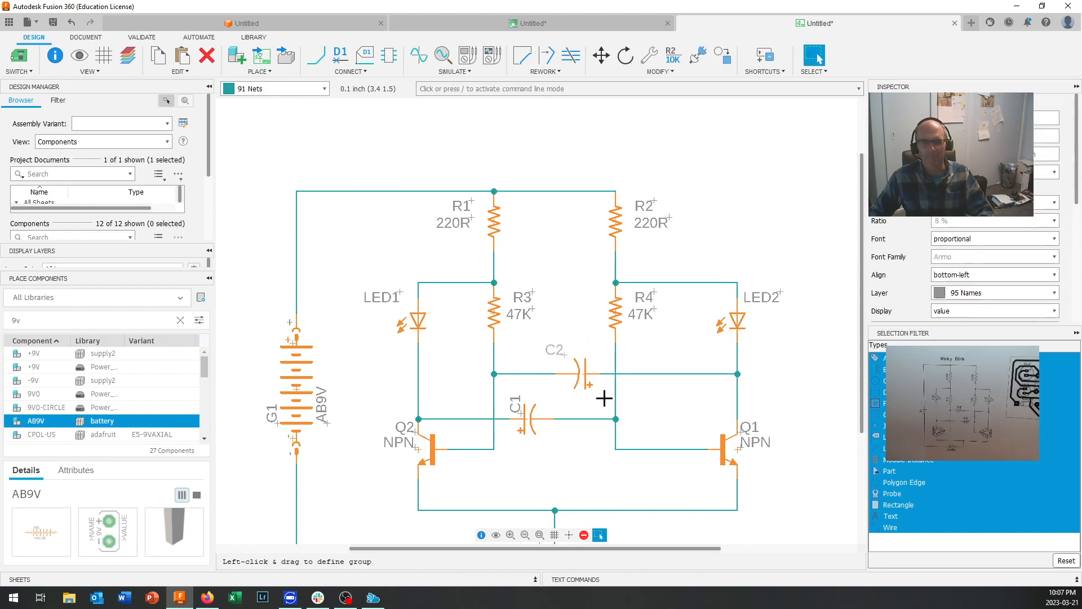
# Set the value of capacitor C2 to 10u
pyautogui.rightClick(584, 376)
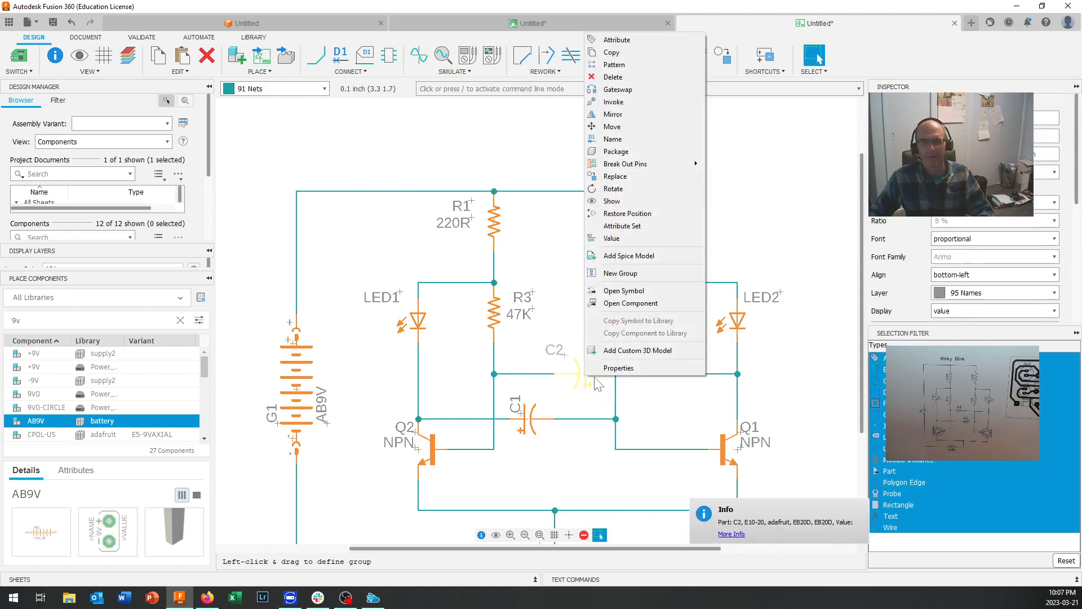
pyautogui.click(620, 238)
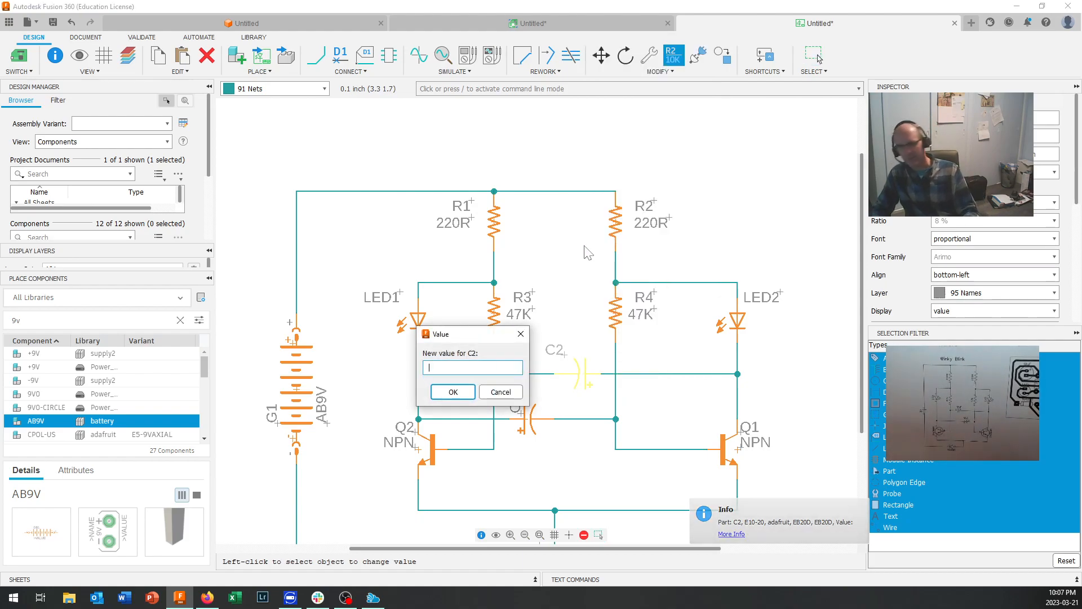
pyautogui.write('1')
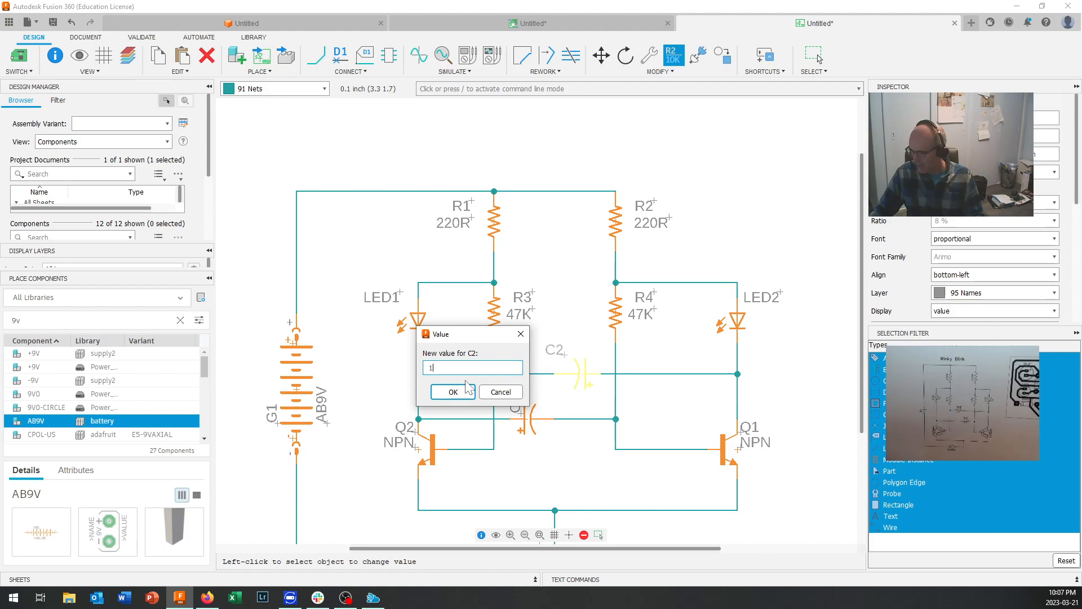
pyautogui.write('0U')
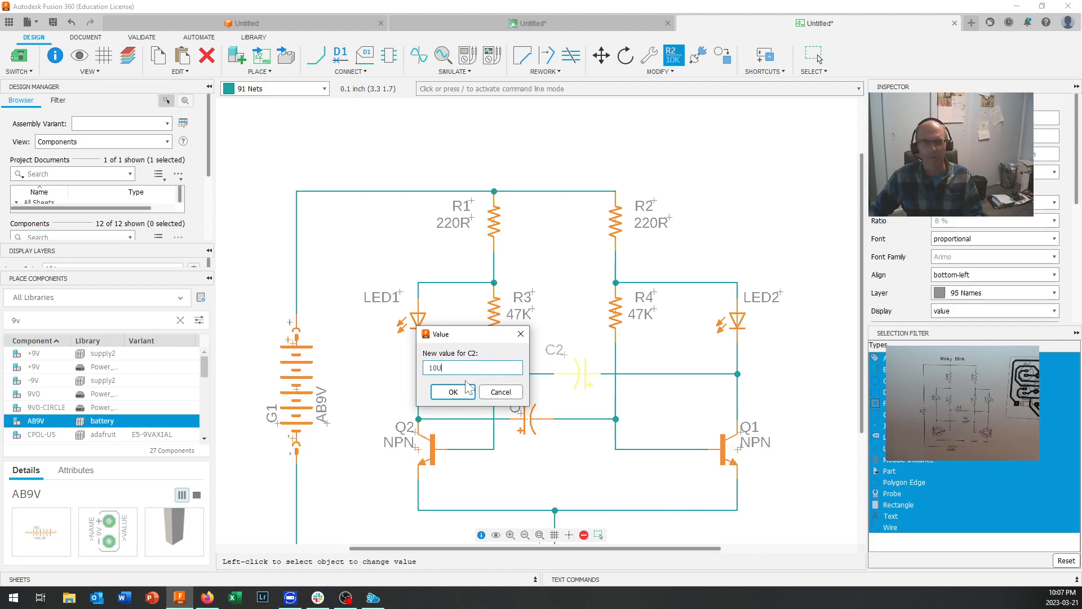
pyautogui.click(457, 393)
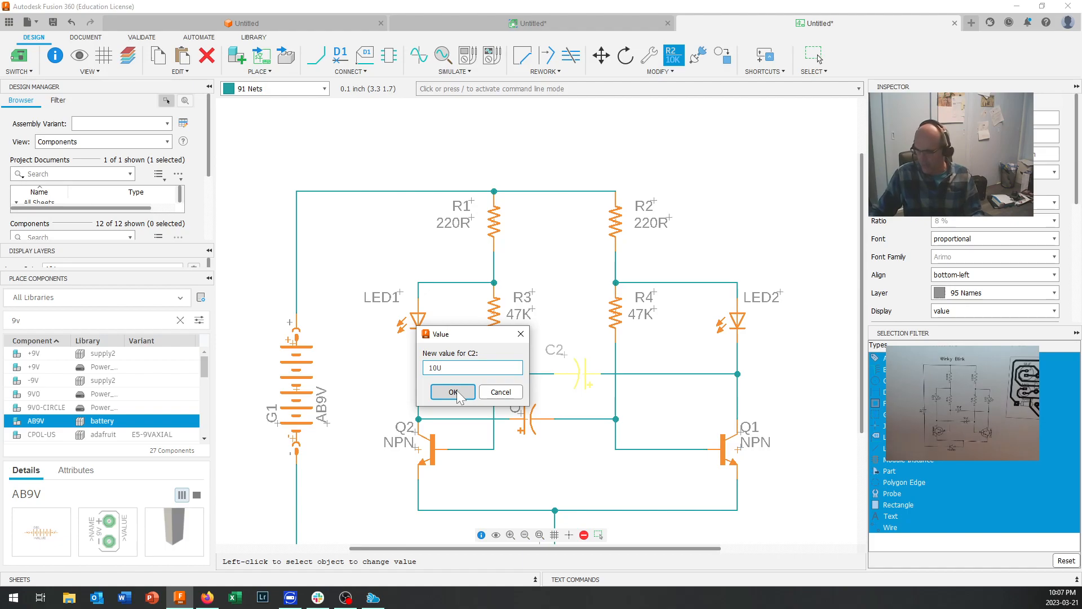
pyautogui.write('u')
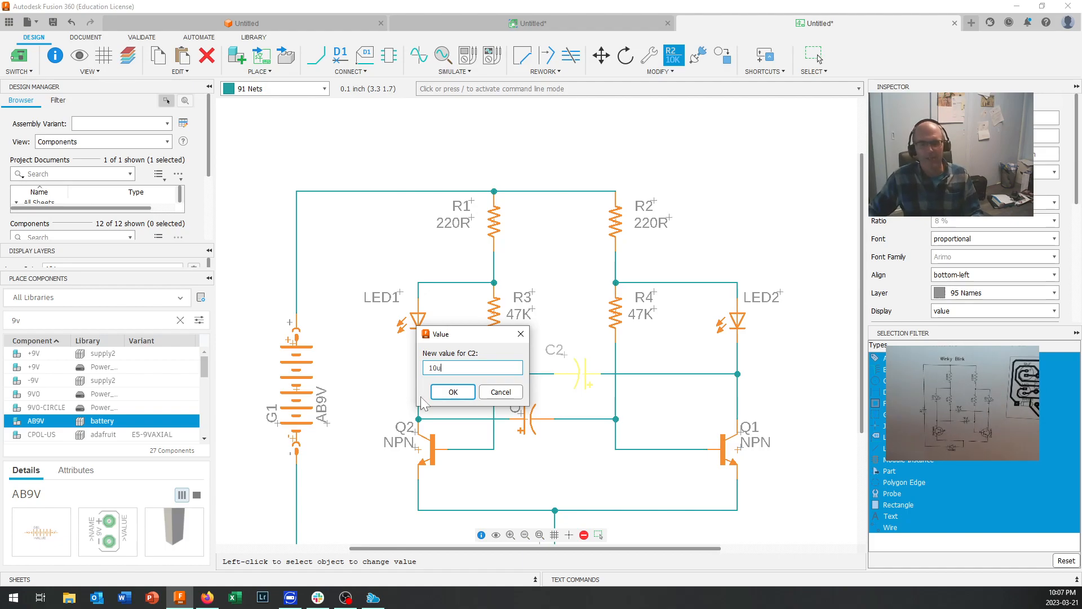
pyautogui.click(454, 394)
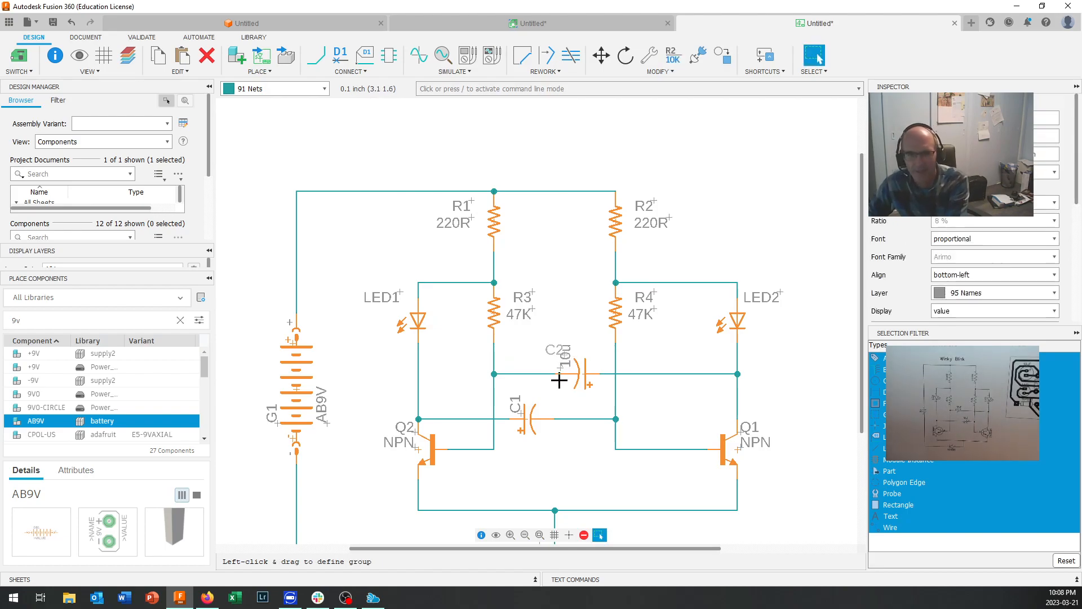
# Turn C2's value label horizontal and place it directly beneath the C2 name
pyautogui.press('Escape')
pyautogui.press('m')
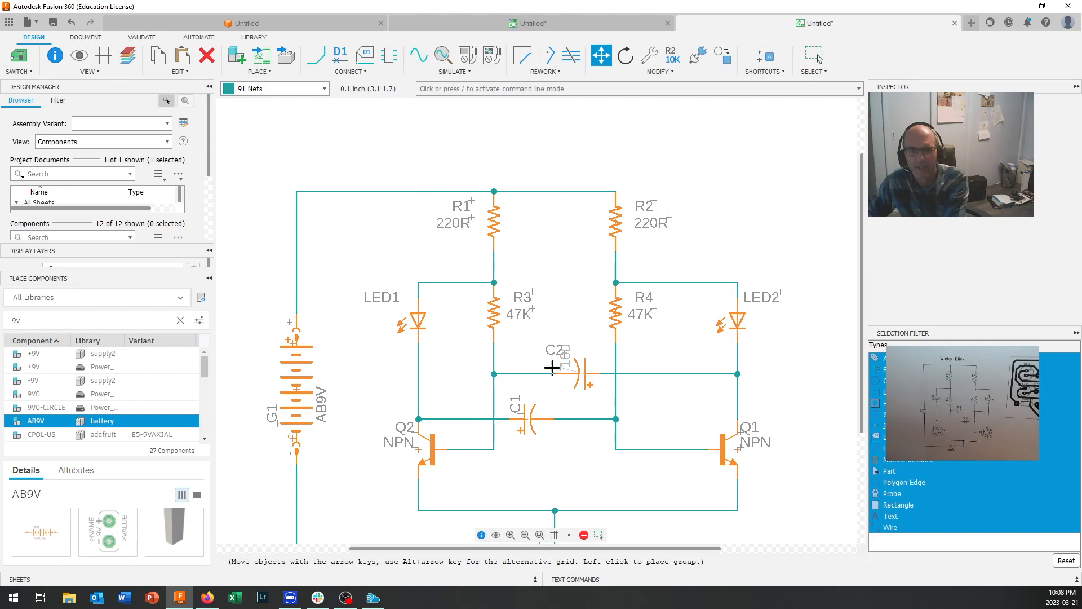
pyautogui.rightClick(552, 369)
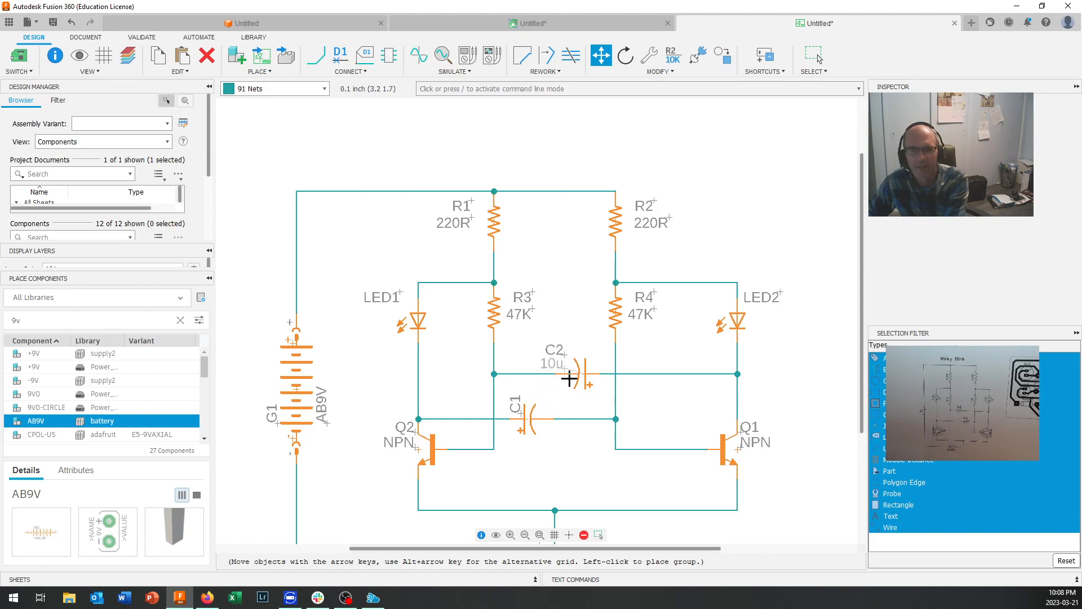
pyautogui.press('Escape')
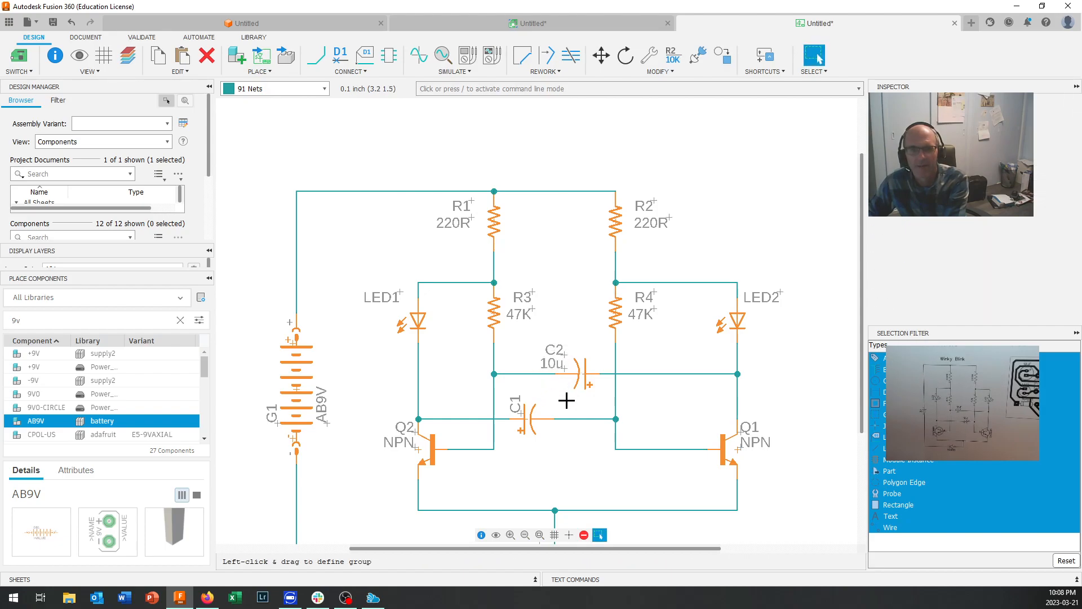
# Turn capacitor C1's name label horizontal and place it below the capacitor symbol
pyautogui.press('m')
pyautogui.click(520, 414)
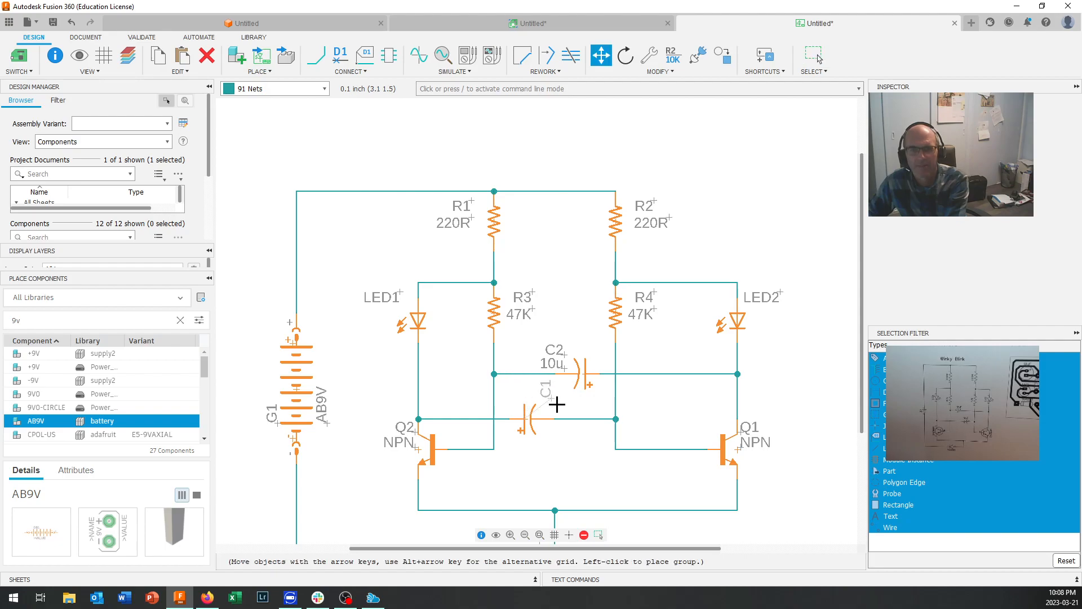
pyautogui.rightClick(558, 404)
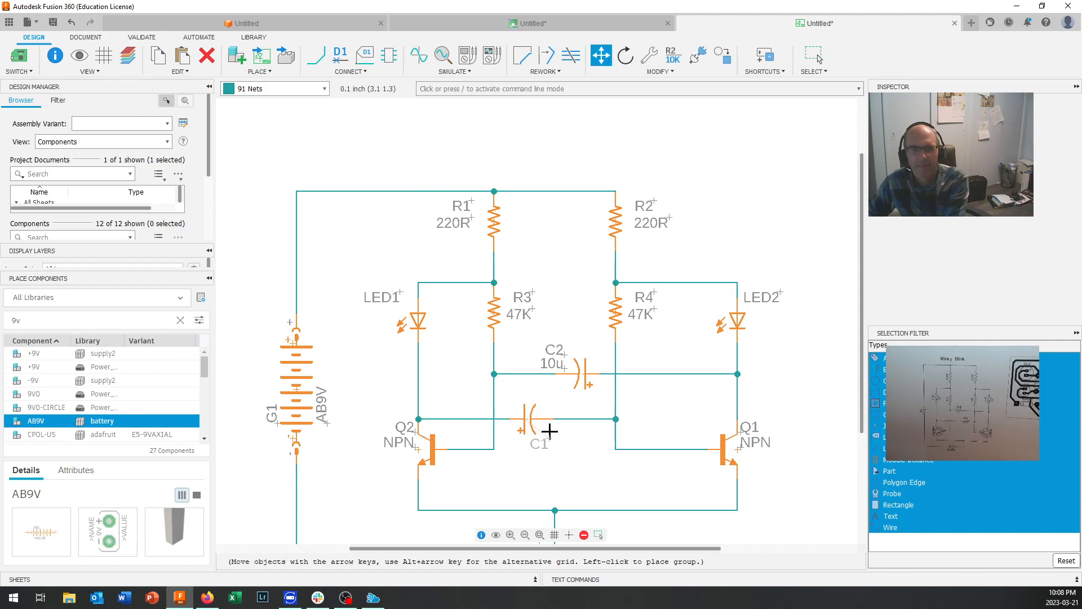
pyautogui.click(548, 433)
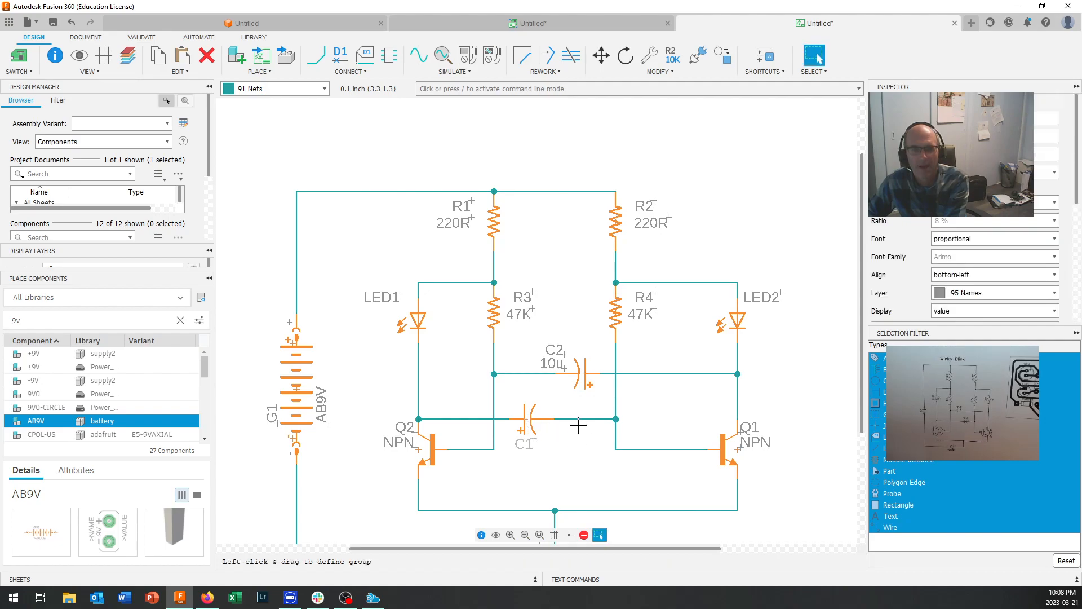
# Set the value of capacitor C1 to 10u and place its value label horizontally beneath the C1 name
pyautogui.rightClick(523, 420)
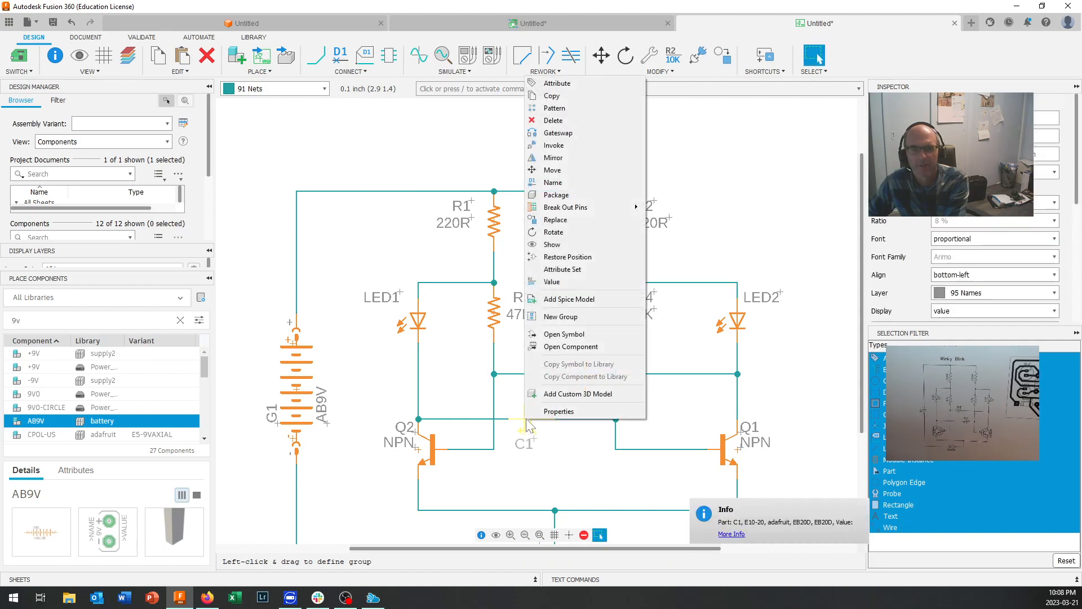
pyautogui.click(552, 285)
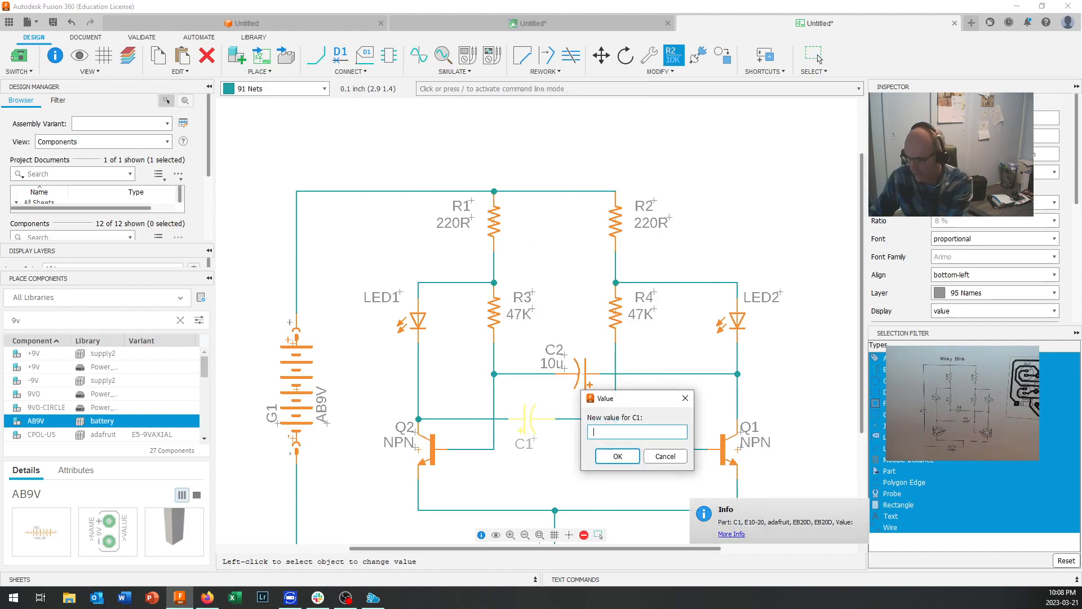
pyautogui.write('10u')
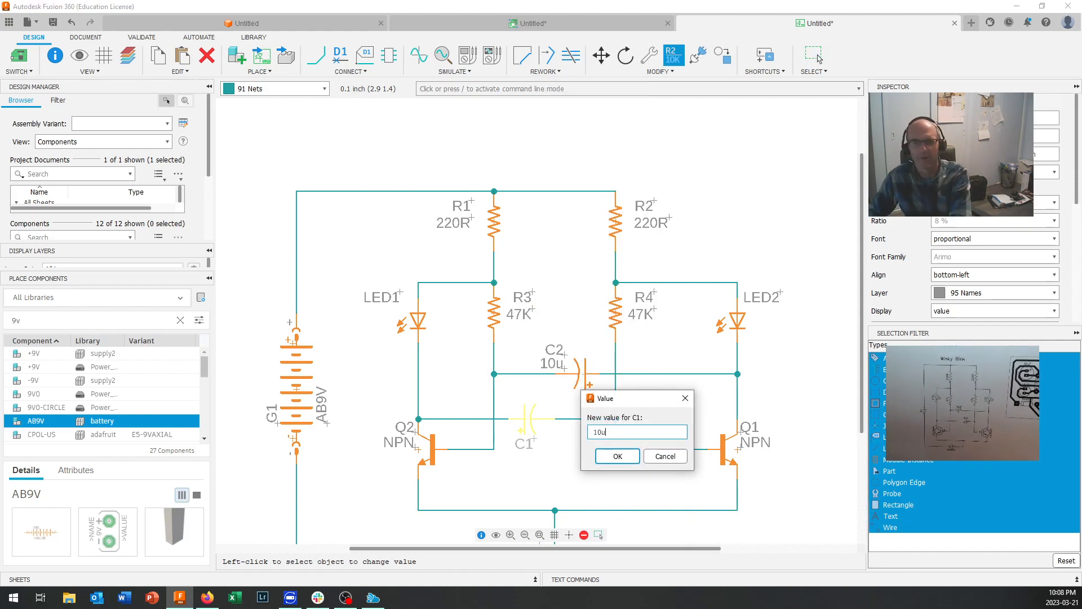
pyautogui.click(620, 459)
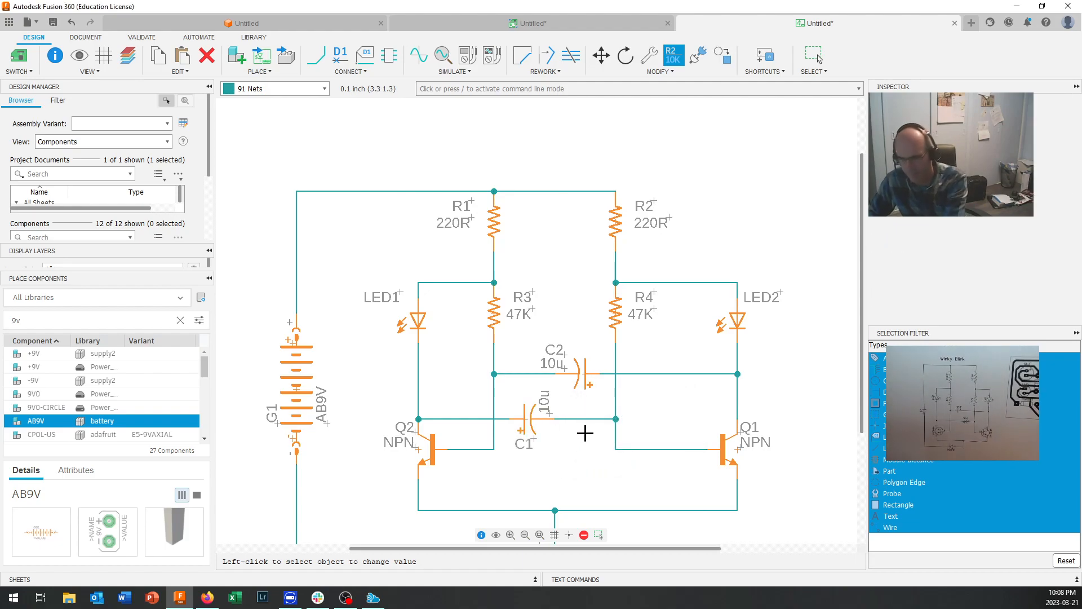
pyautogui.press('Escape')
pyautogui.press('m')
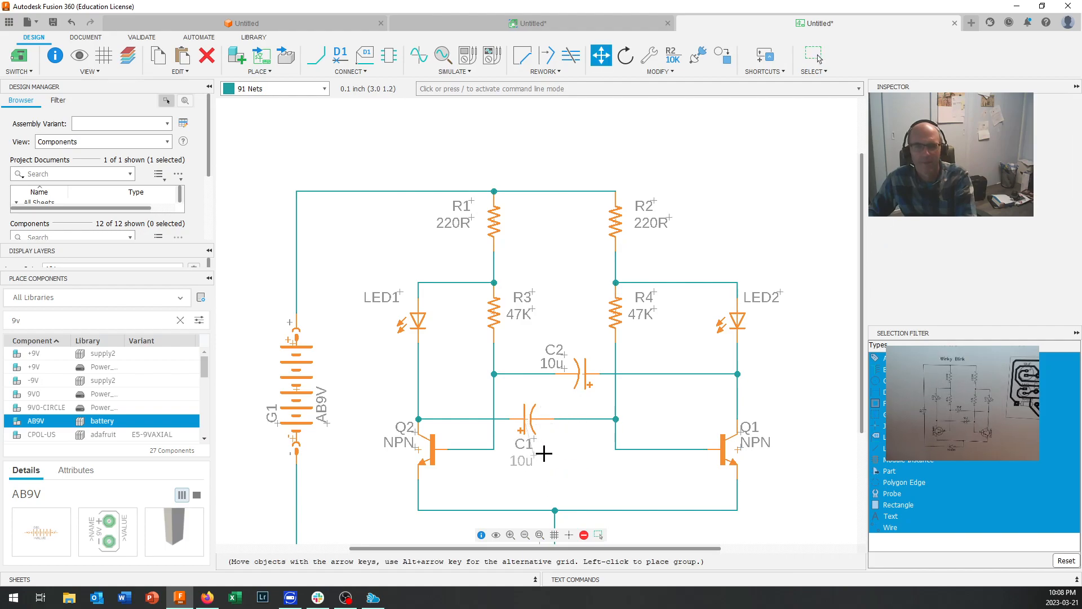
pyautogui.press('Escape')
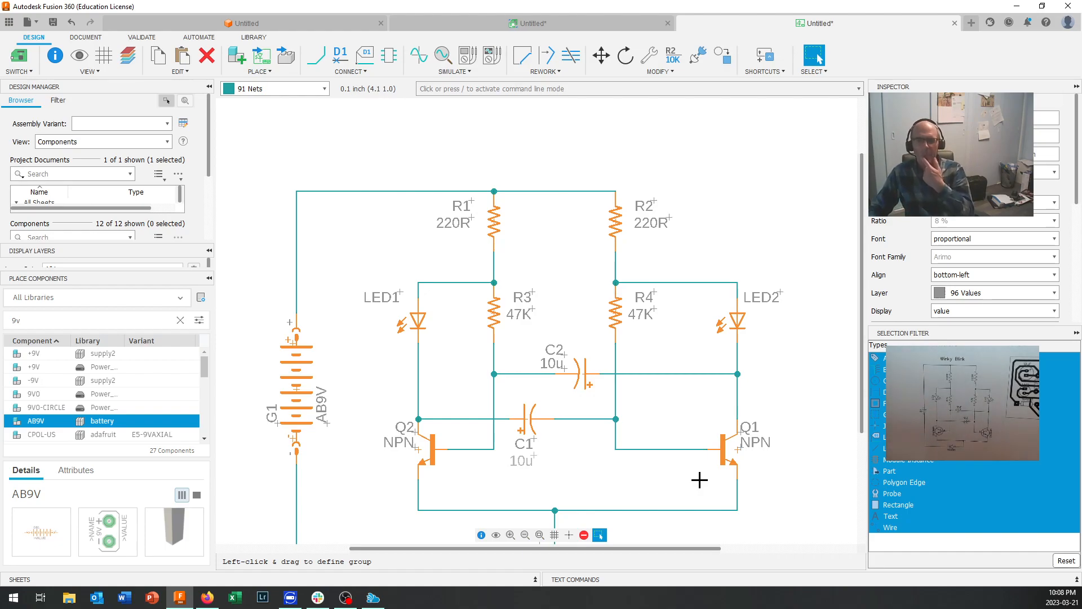
# Set the value of transistor Q1 to 3904
pyautogui.rightClick(738, 449)
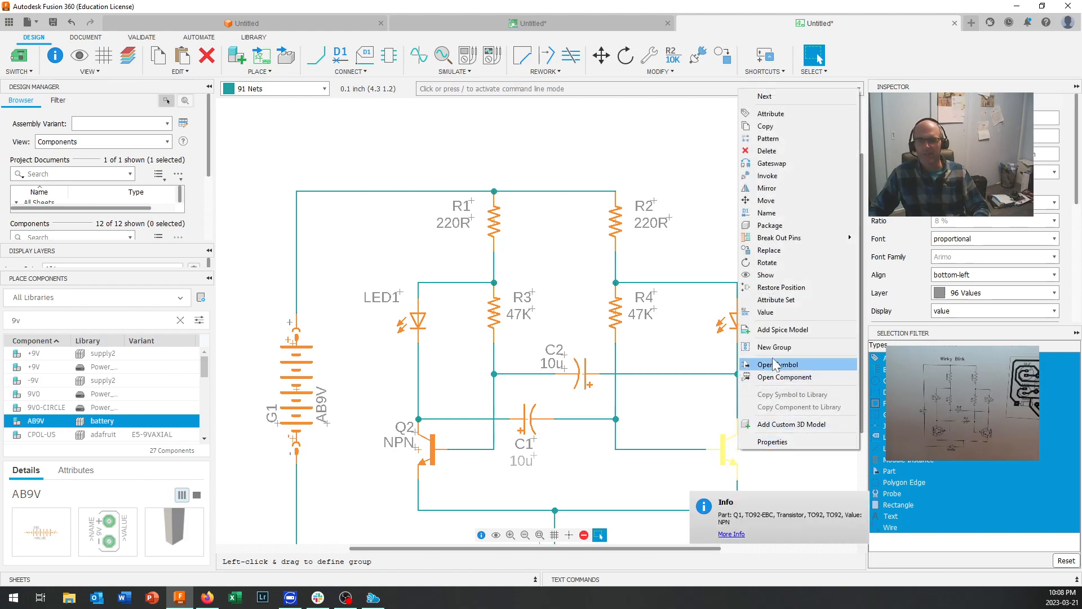
pyautogui.click(767, 312)
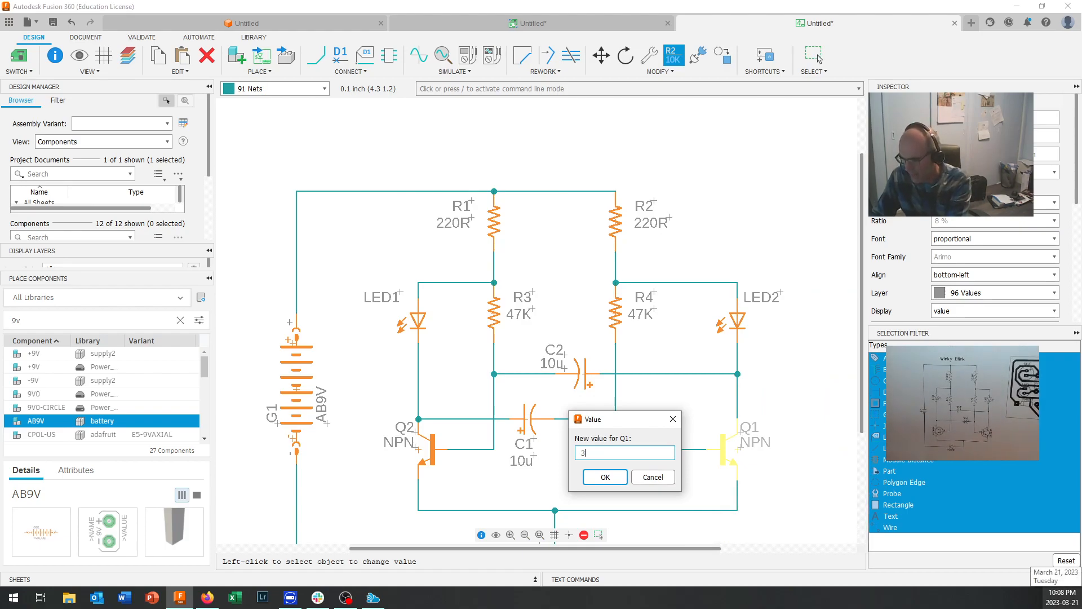
pyautogui.write('3904')
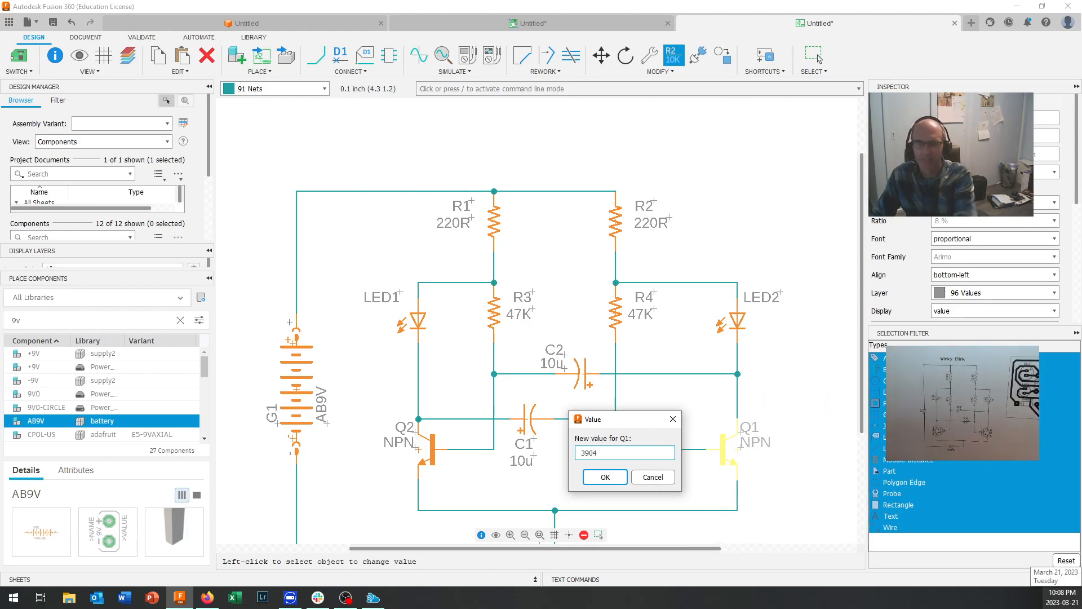
pyautogui.click(596, 476)
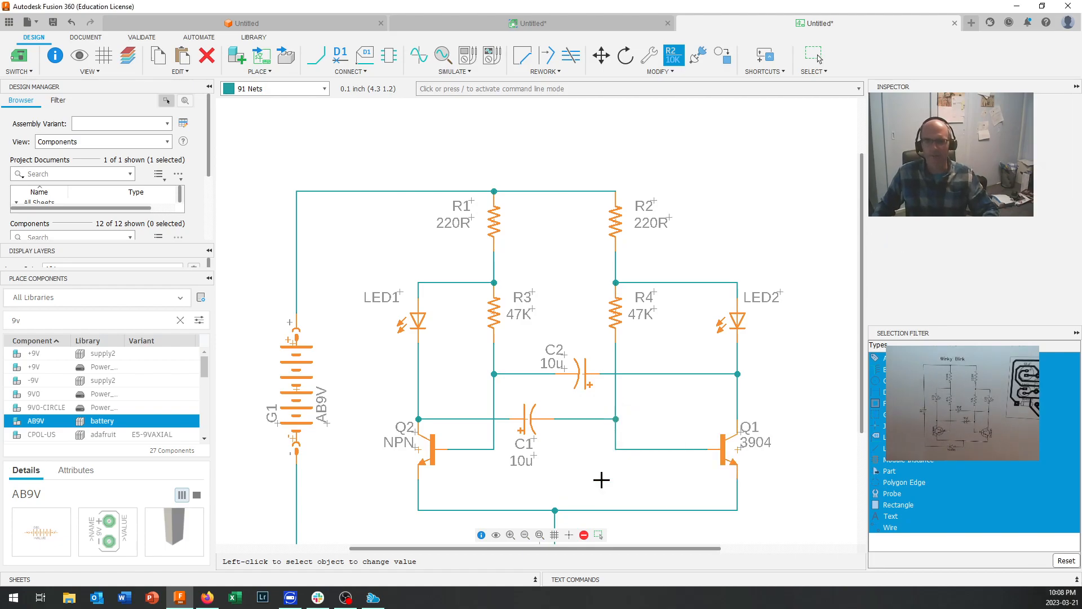
# Set the value of transistor Q2 to 3904
pyautogui.rightClick(414, 447)
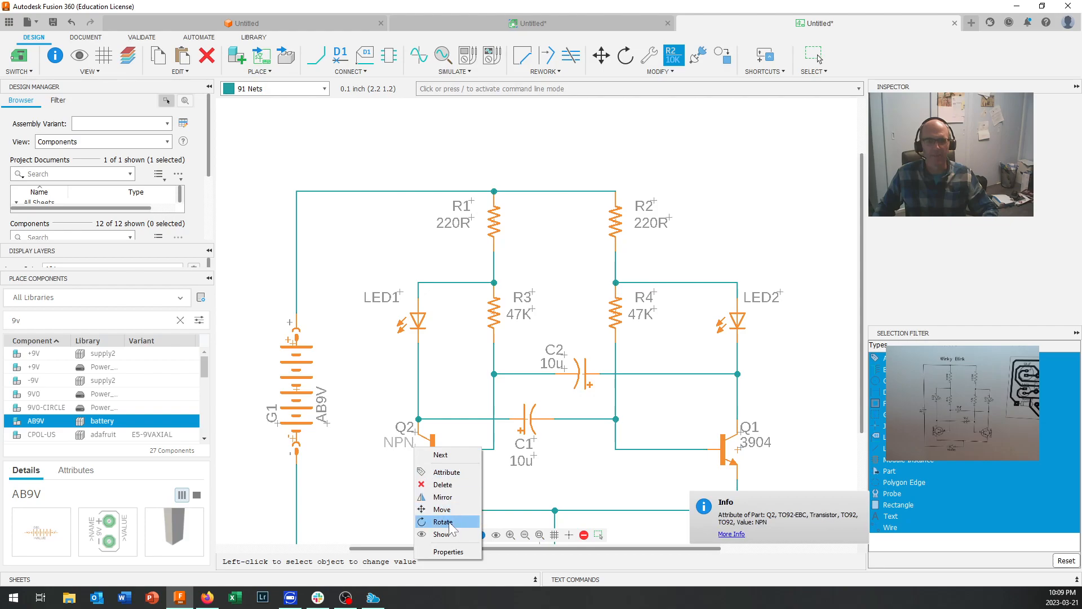
pyautogui.click(404, 455)
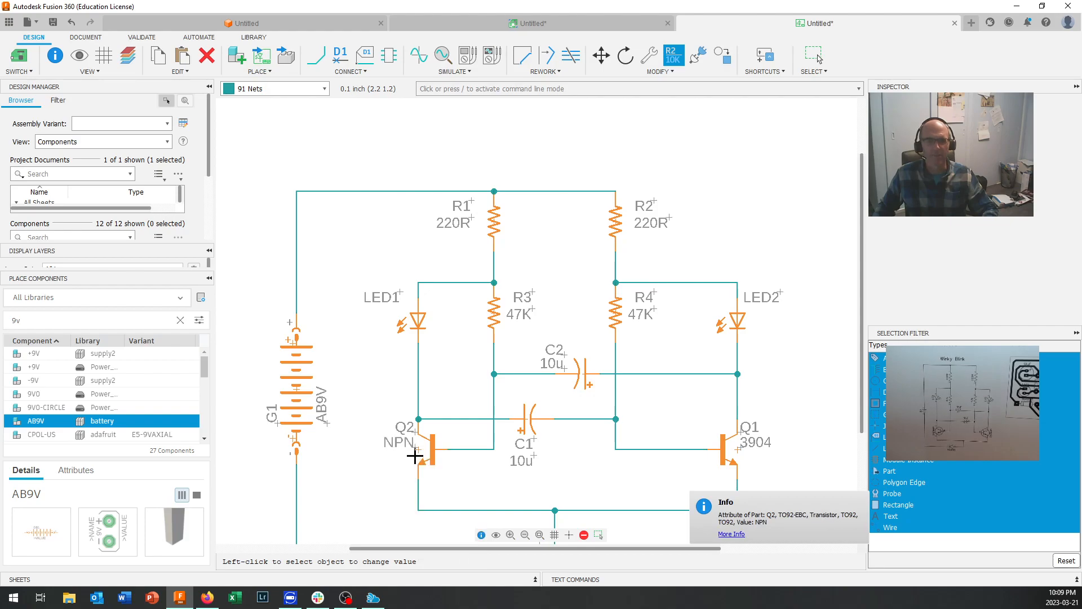
pyautogui.rightClick(420, 450)
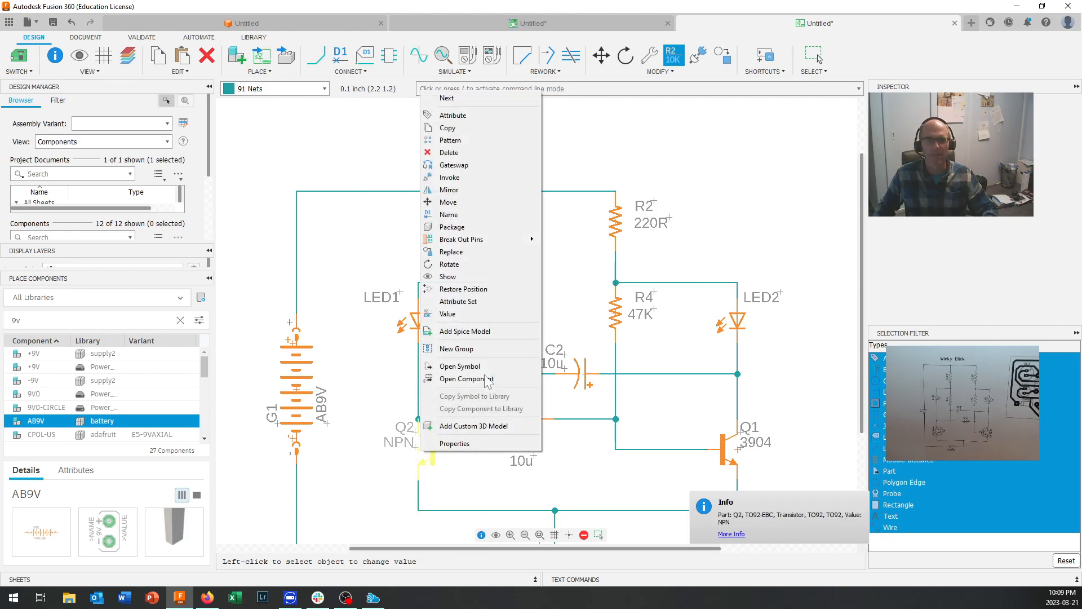
pyautogui.click(449, 313)
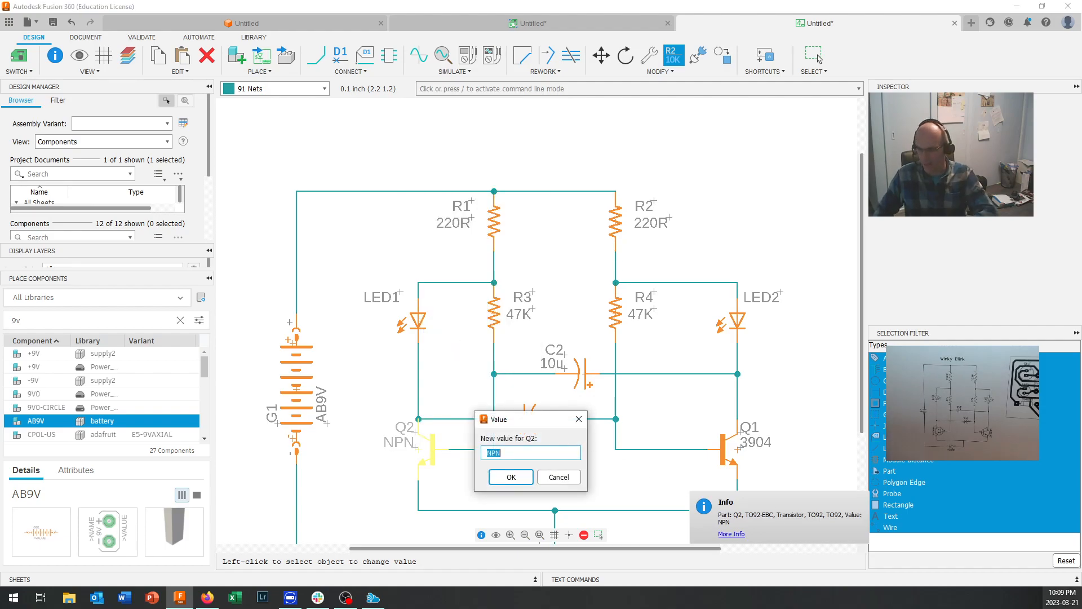
pyautogui.write('3904')
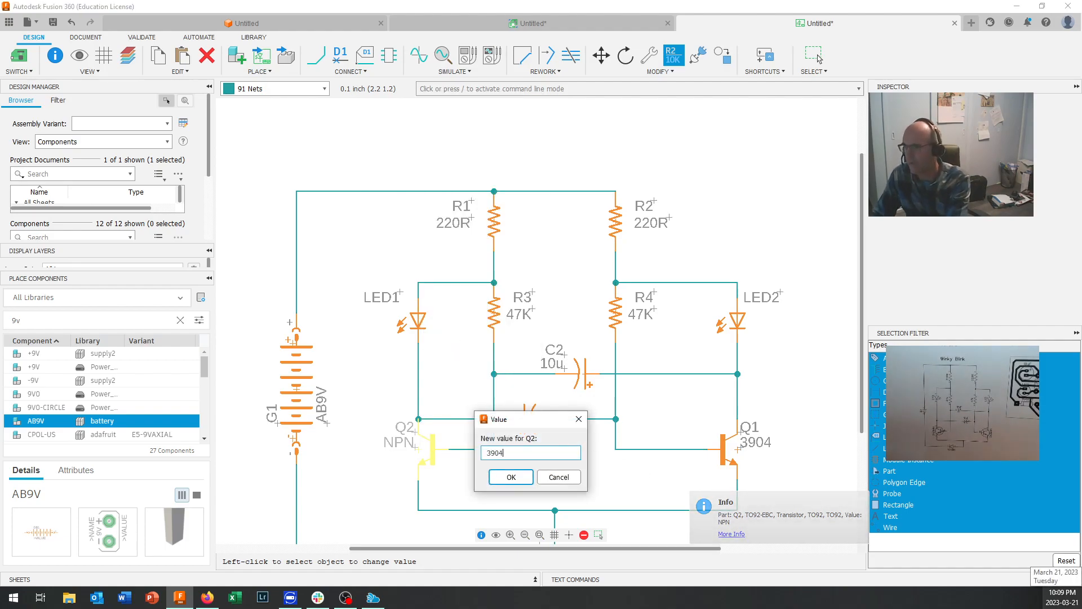
pyautogui.press('Return')
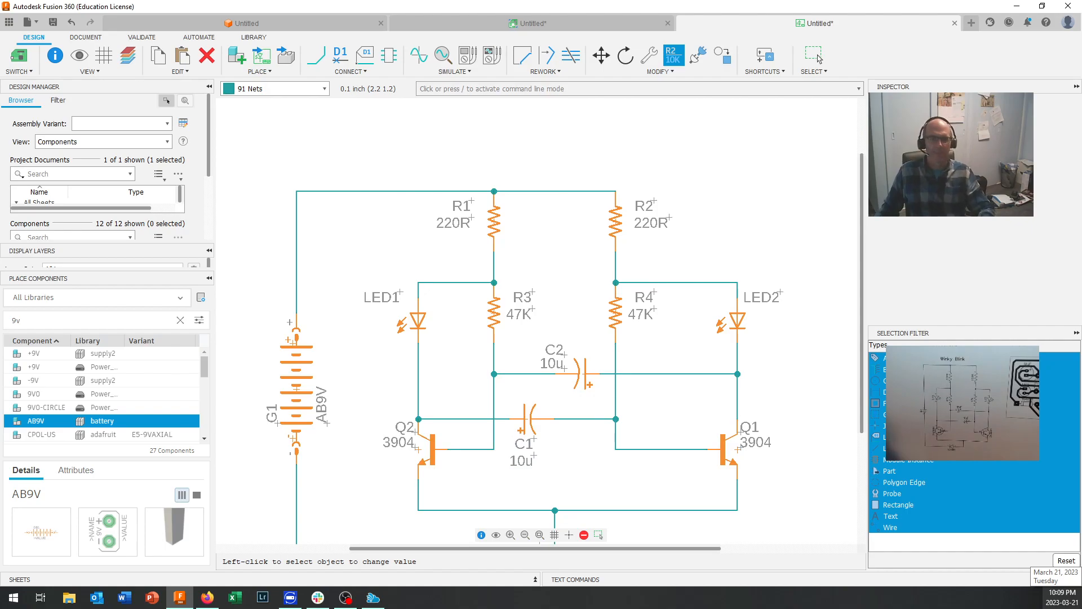
# Inspect the whole schematic for components that still lack values or have untidy labels
pyautogui.scroll(-3, 586, 476)
pyautogui.scroll(2, 576, 516)
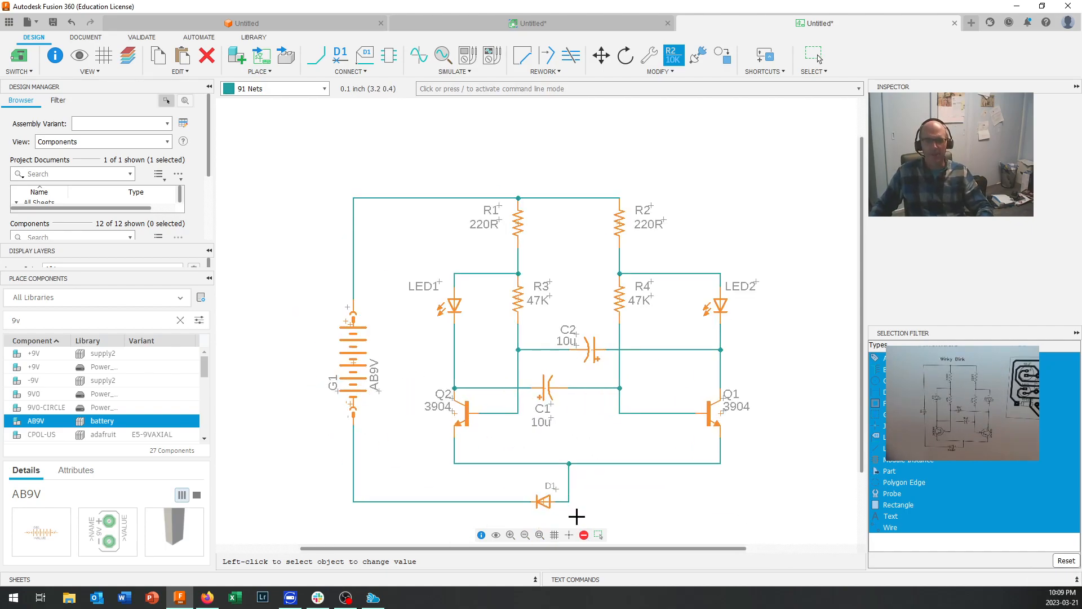
pyautogui.scroll(2, 570, 505)
pyautogui.scroll(-2, 308, 370)
pyautogui.scroll(2, 307, 363)
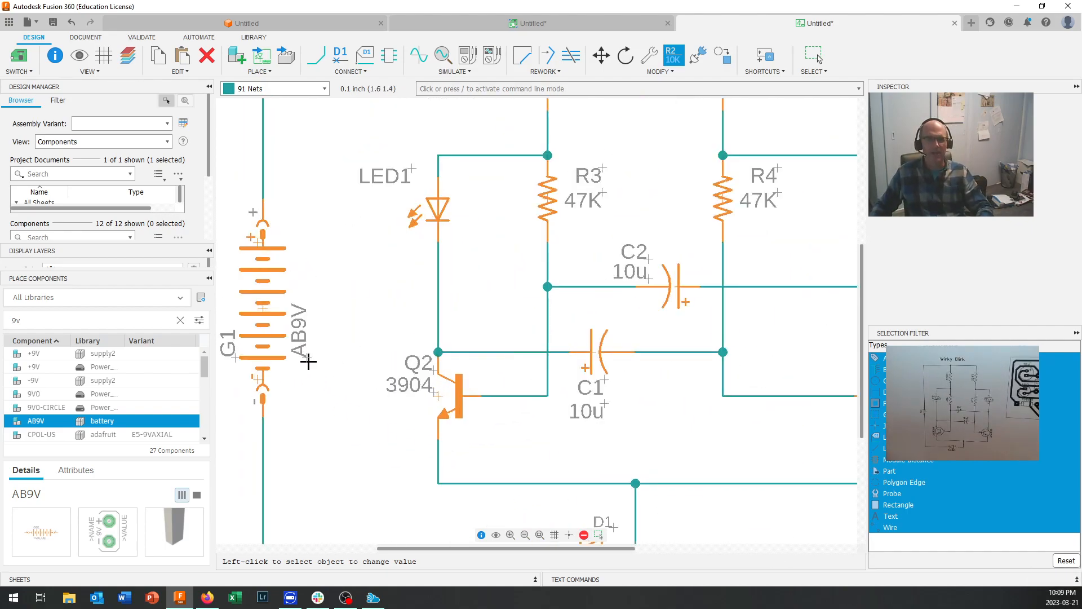
pyautogui.scroll(-2, 350, 388)
pyautogui.scroll(1, 350, 388)
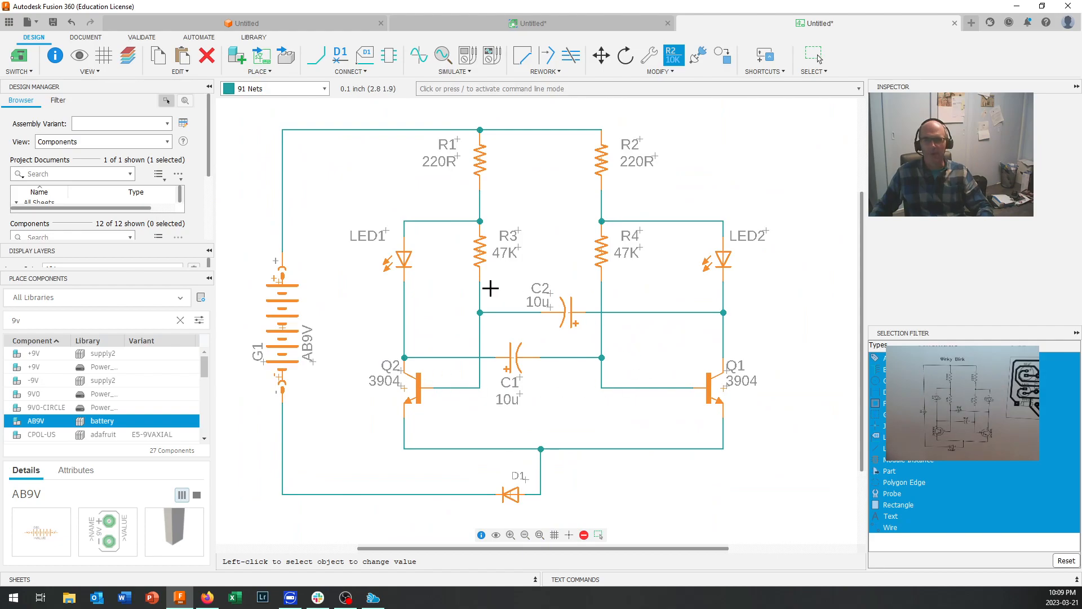
pyautogui.scroll(-1, 442, 357)
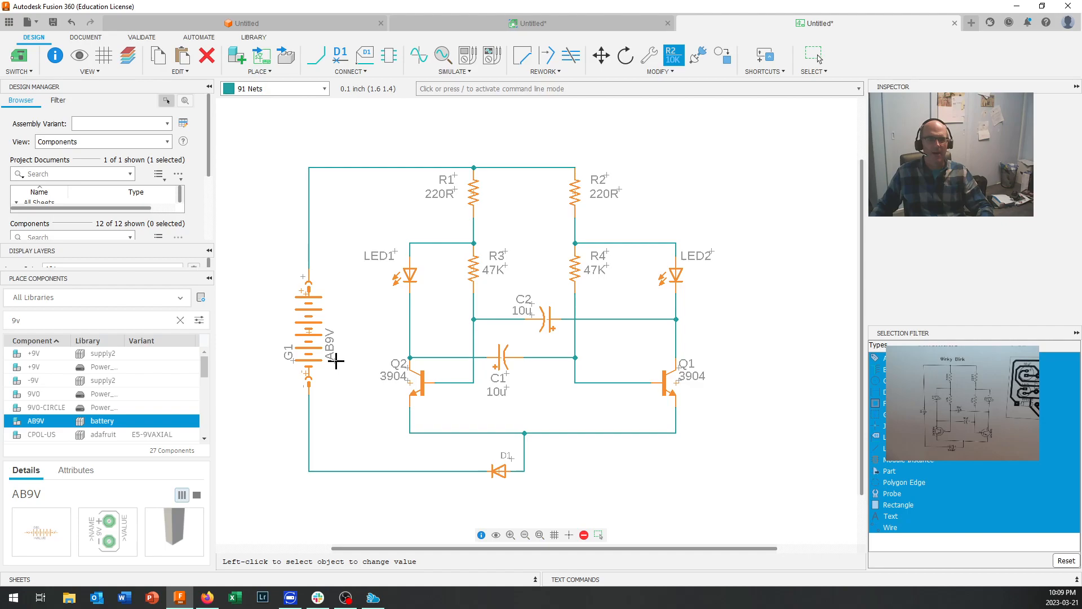
pyautogui.press('Escape')
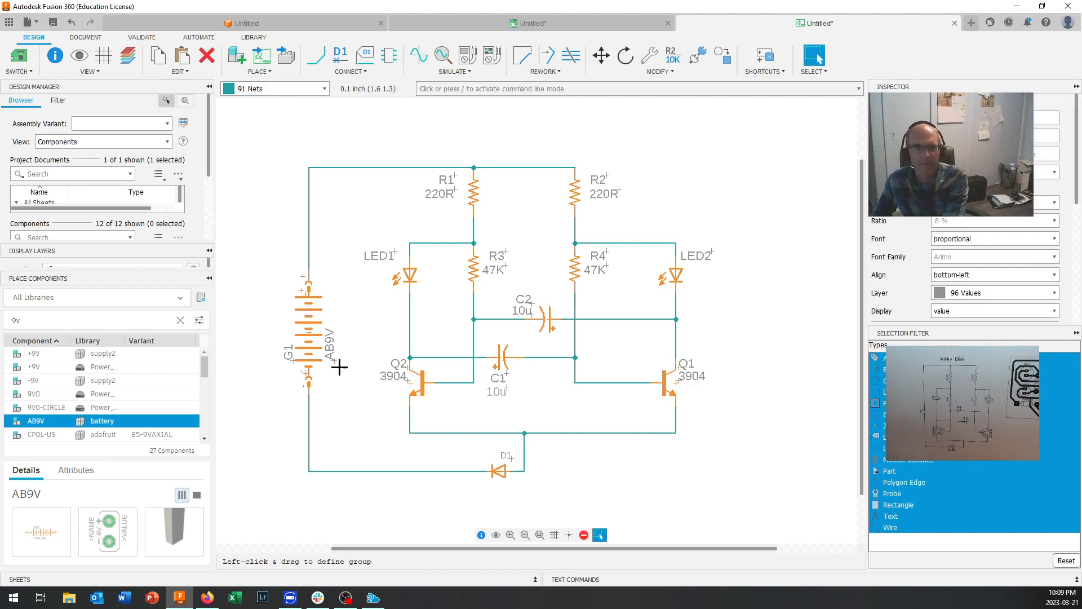
# Turn battery G1's value and name labels horizontal and place them beside the battery's positive end, with the name above the value
pyautogui.moveTo(335, 359); pyautogui.dragTo(286, 297)
pyautogui.rightClick(342, 349)
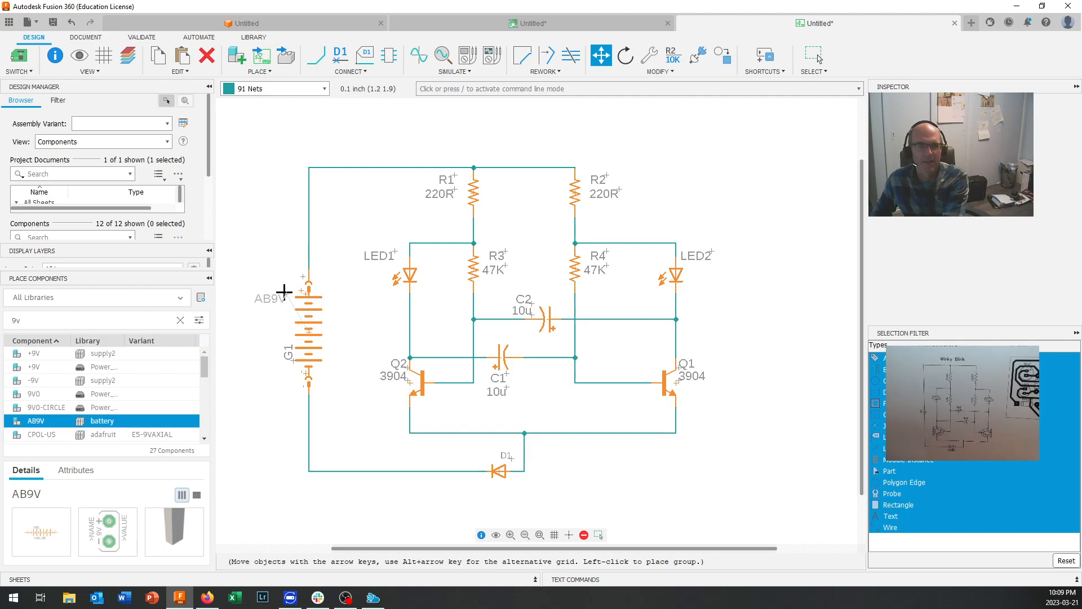
pyautogui.press('Escape')
pyautogui.moveTo(294, 361); pyautogui.dragTo(281, 266)
pyautogui.rightClick(277, 357)
pyautogui.click(284, 286)
pyautogui.press('Escape')
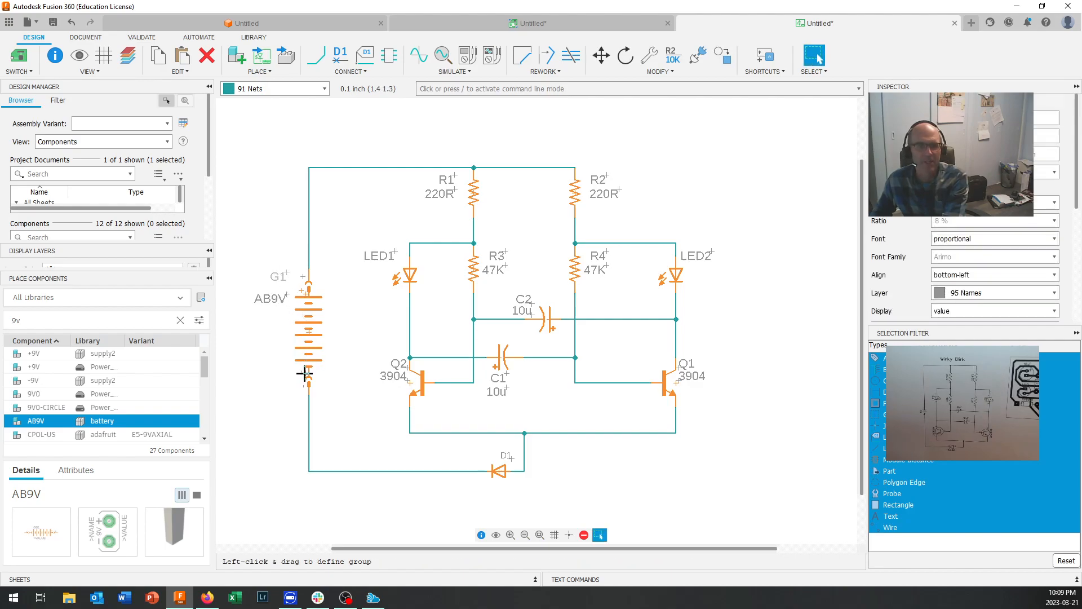
pyautogui.rightClick(309, 332)
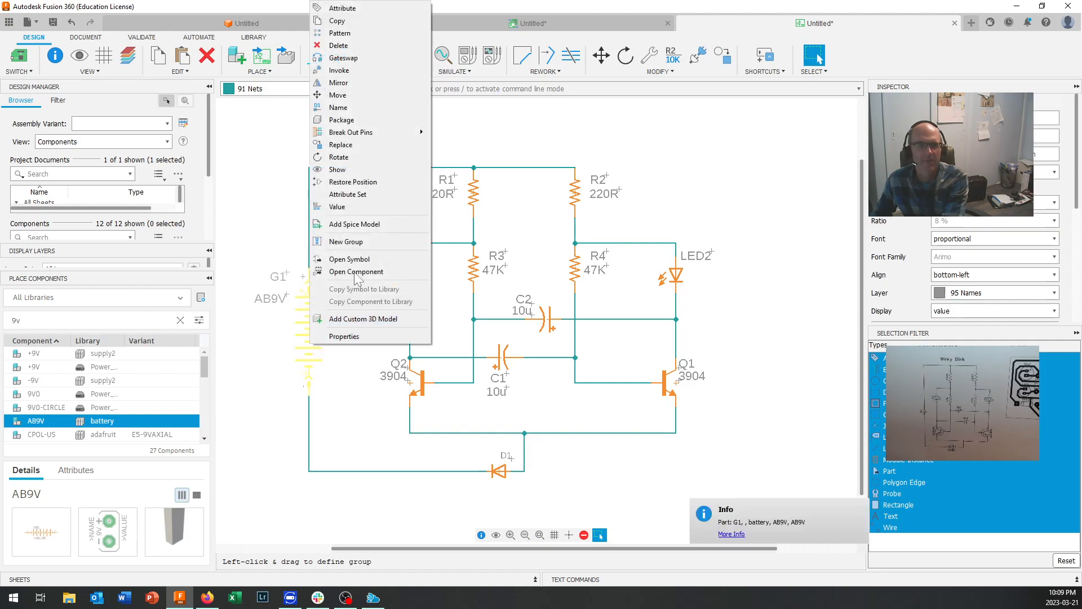
pyautogui.click(356, 215)
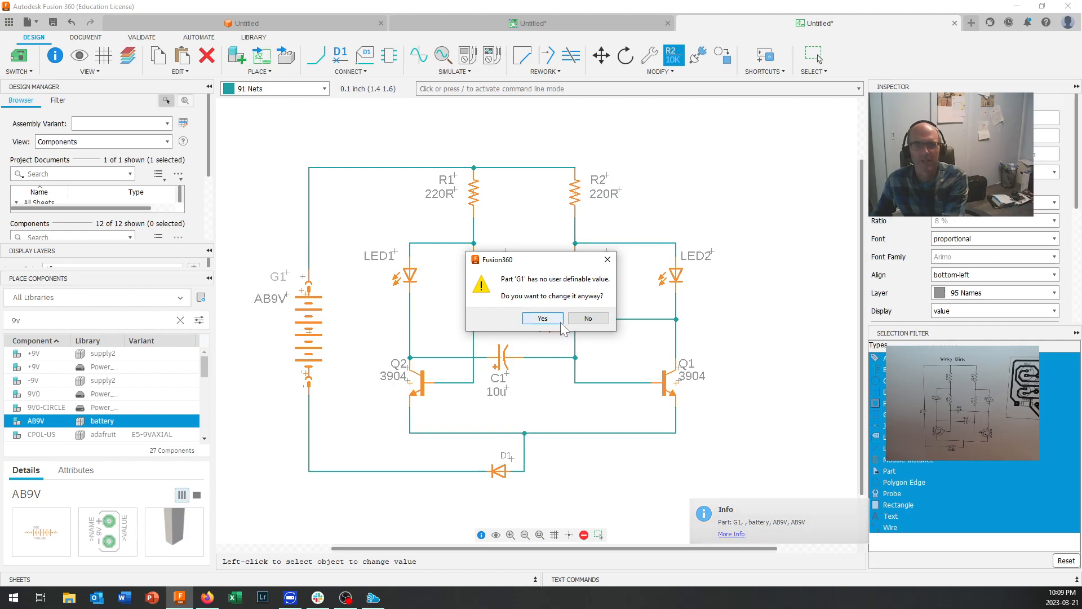
pyautogui.click(588, 319)
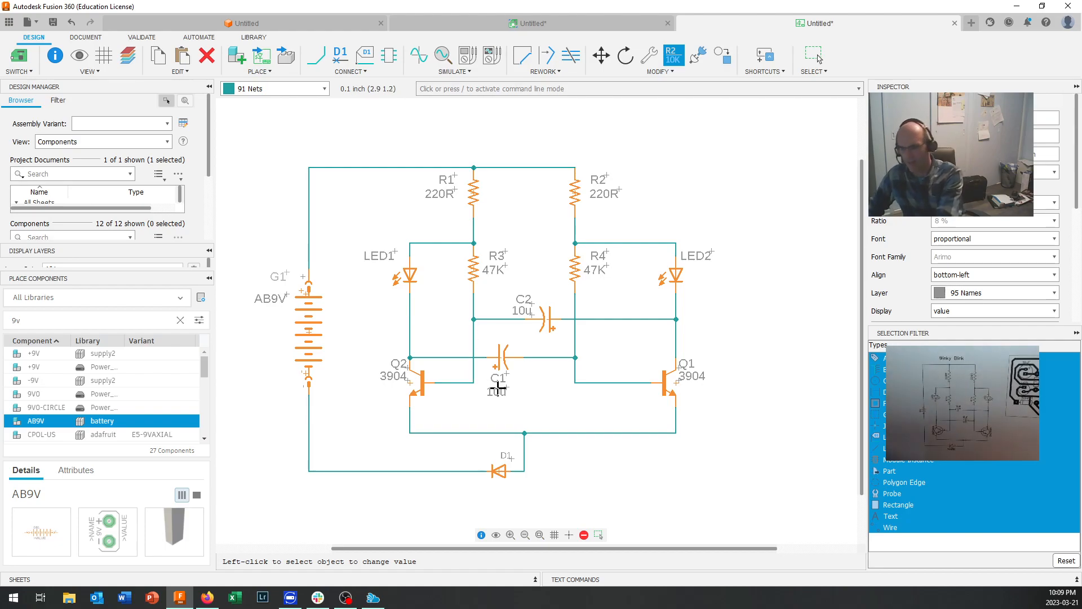
pyautogui.press('Escape')
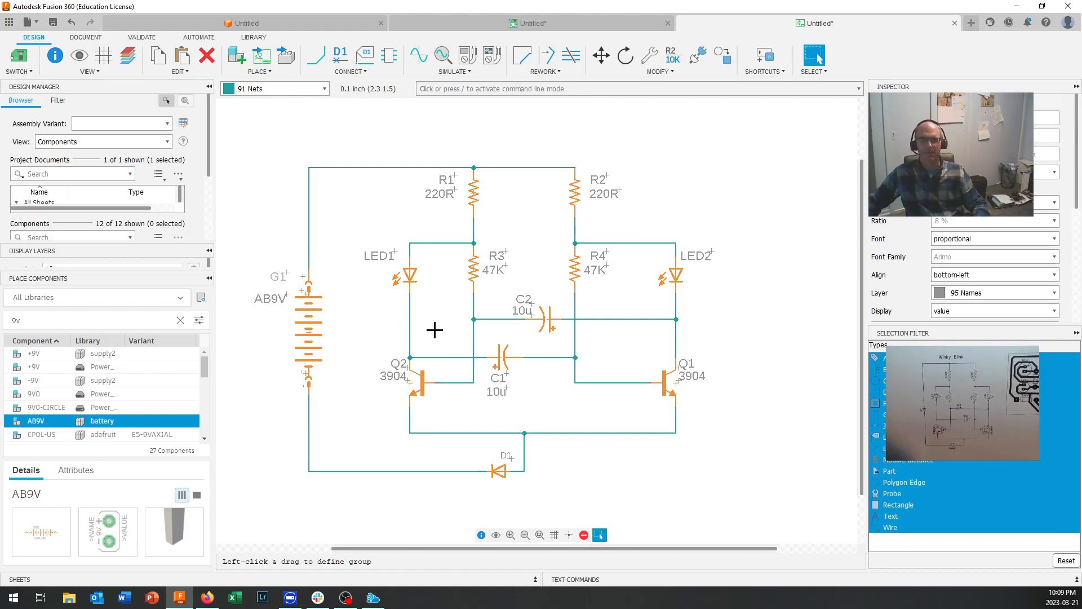
pyautogui.scroll(-2, 454, 292)
pyautogui.moveTo(453, 288); pyautogui.dragTo(527, 285, button='middle')
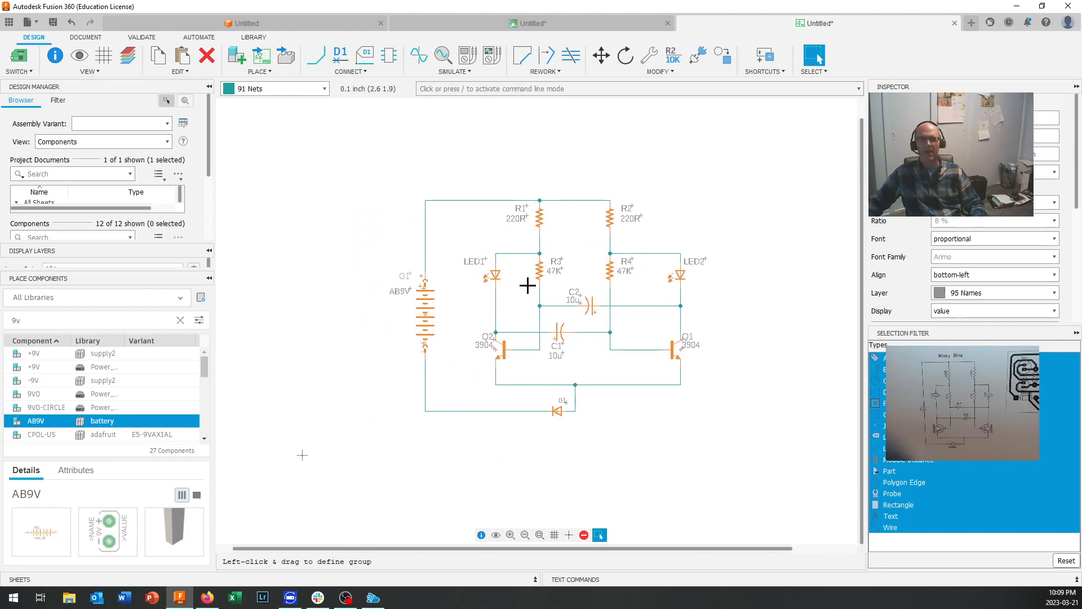
pyautogui.scroll(1, 527, 286)
pyautogui.scroll(1, 527, 286)
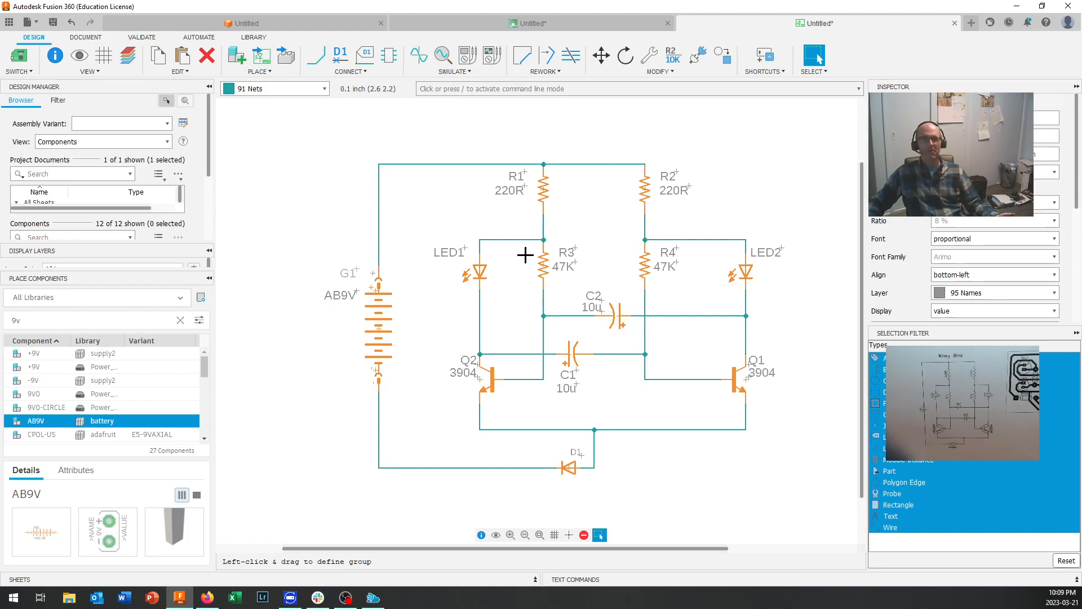
pyautogui.scroll(-2, 525, 254)
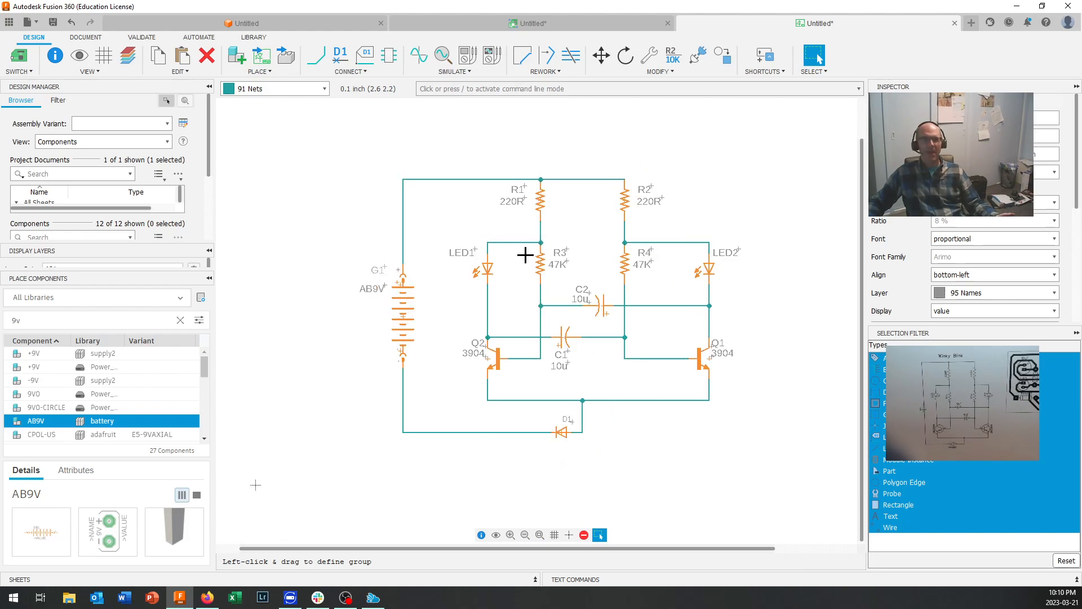
# Try to place a three-line text with "Winky Blink", the author's name and "March 2023" below the circuit
pyautogui.click(88, 39)
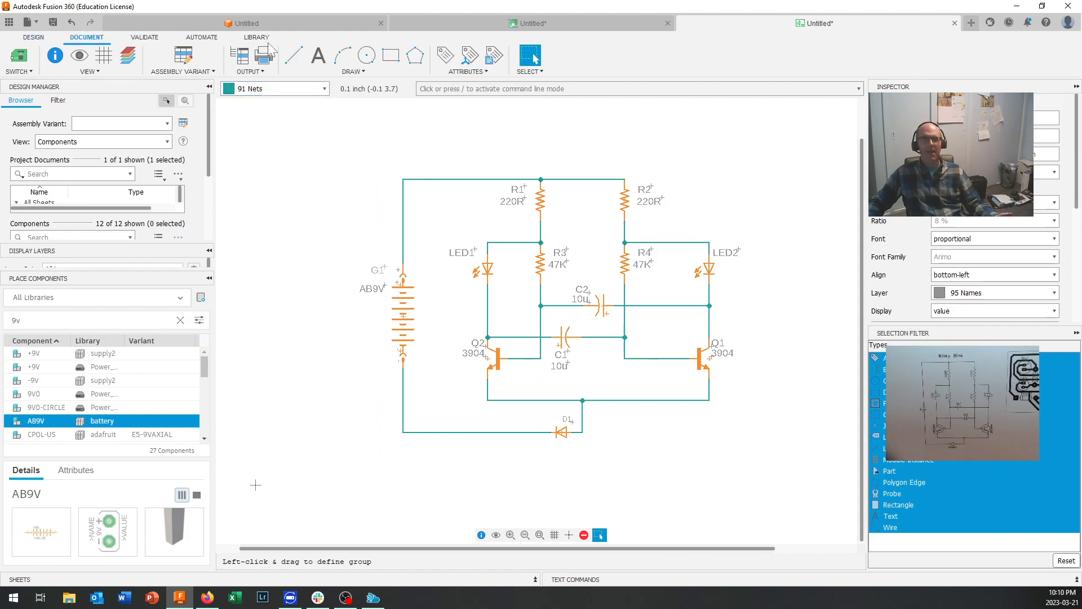
pyautogui.click(319, 56)
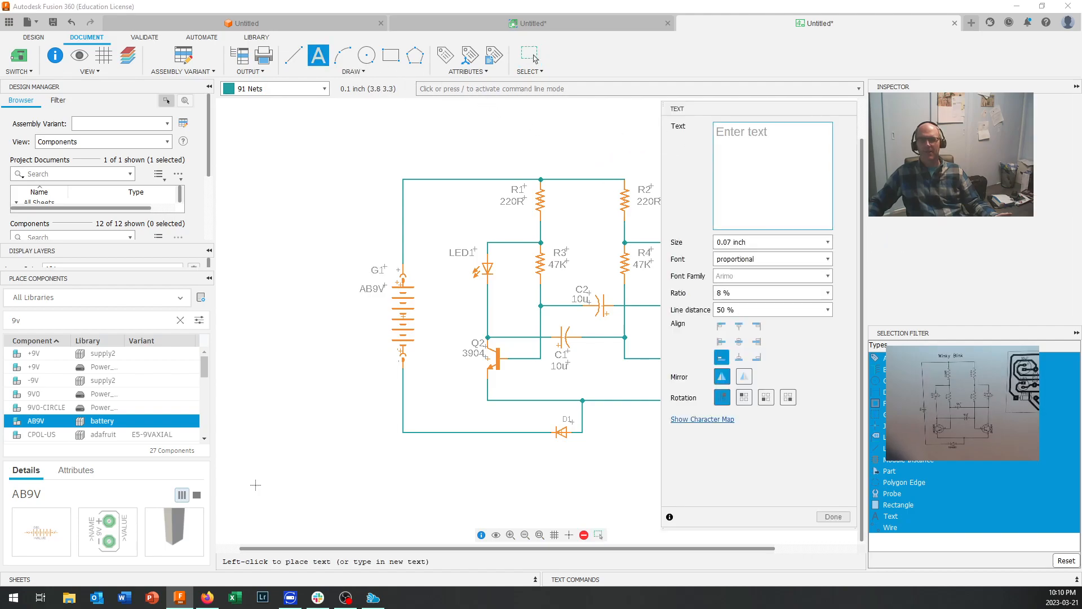
pyautogui.write('Winky Blink')
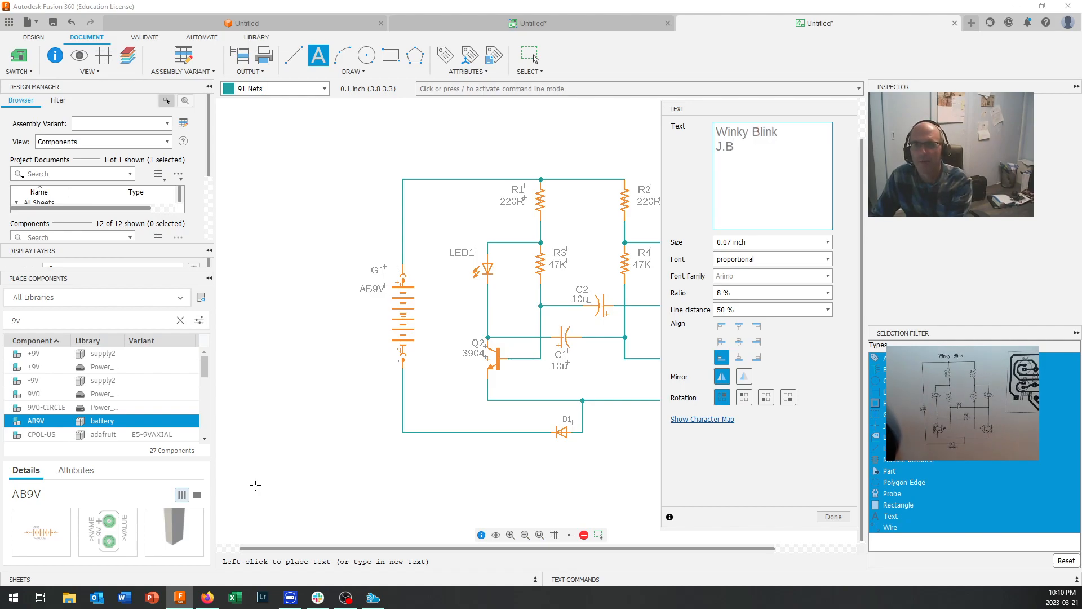
pyautogui.write('rett')
pyautogui.press('Return')
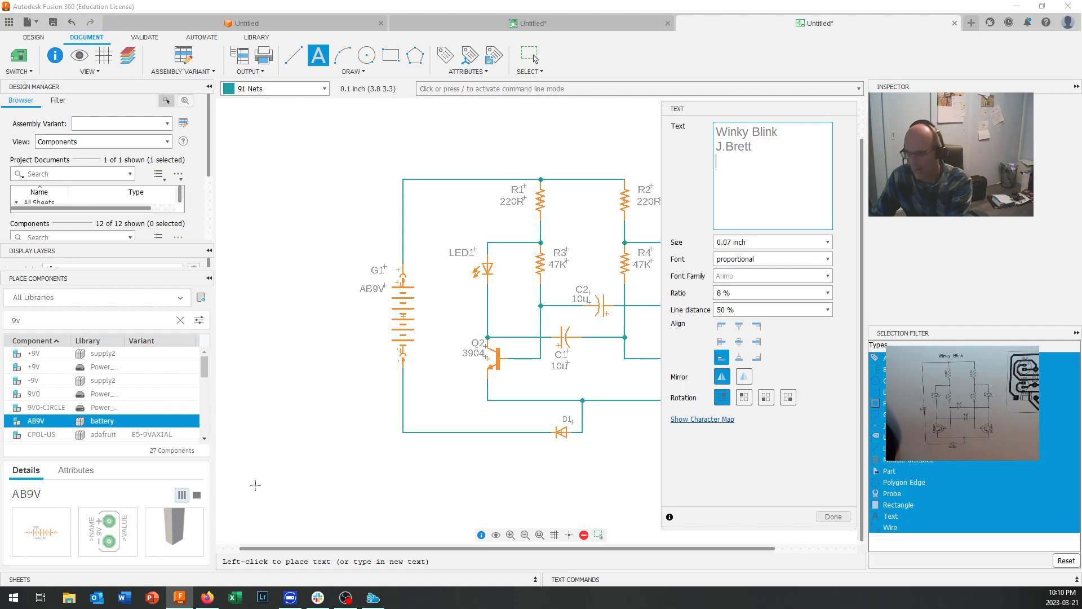
pyautogui.write('fM')
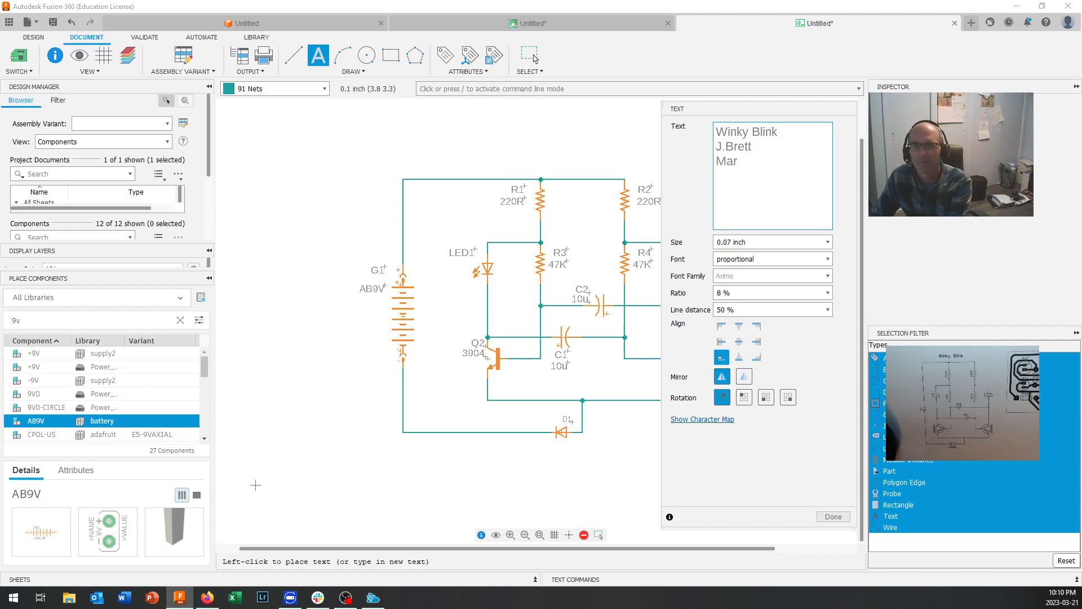
pyautogui.write('arch 2023')
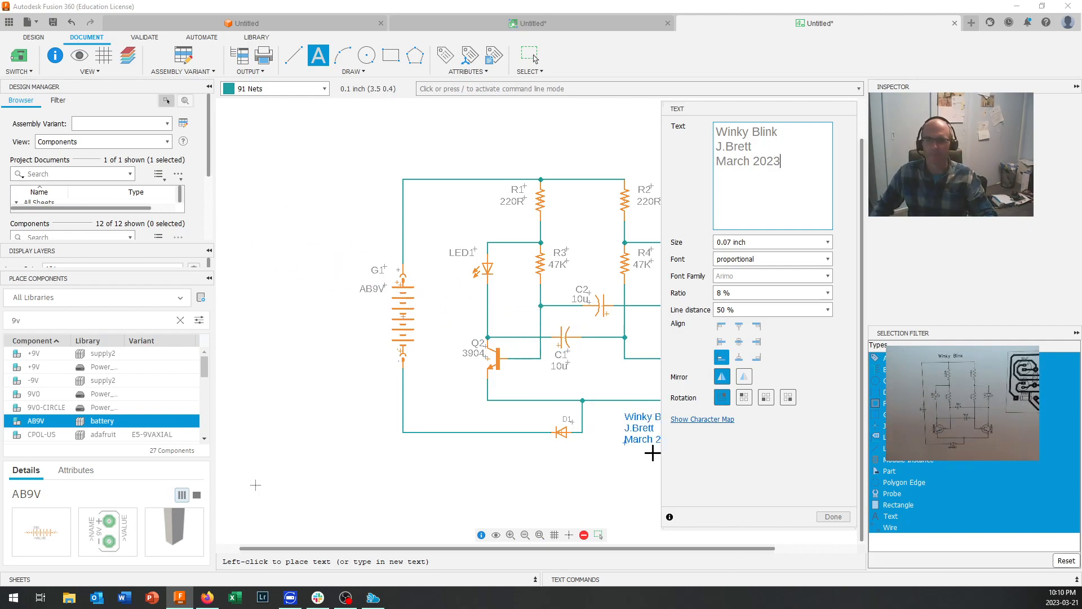
pyautogui.click(655, 451)
pyautogui.click(833, 516)
pyautogui.press('Escape')
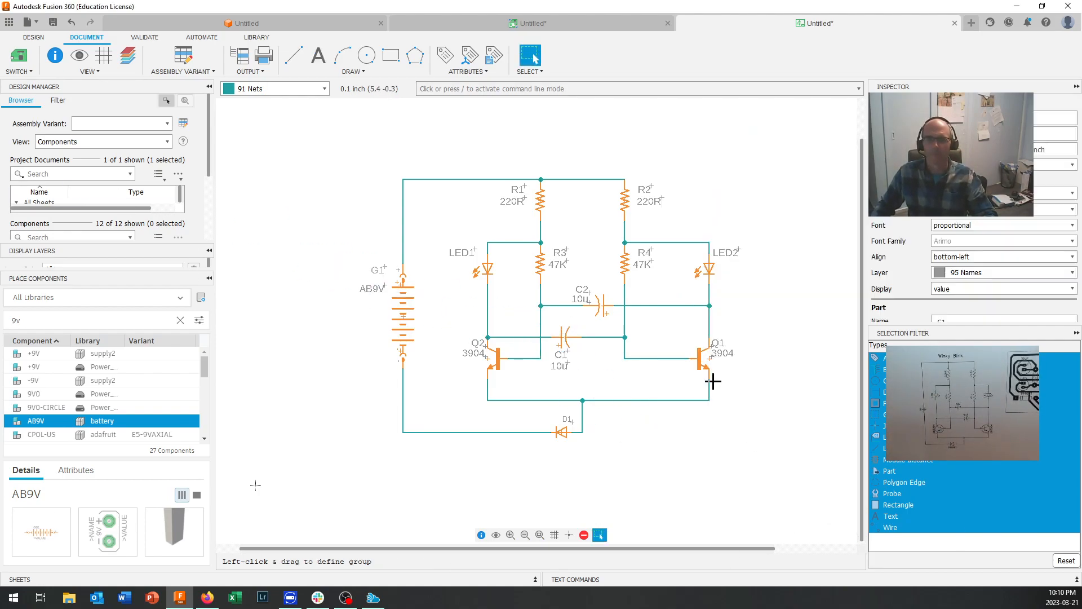
# Place a three-line text with "Winky Blink", the author's name and "March 2023" below the circuit, to the right of diode D1
pyautogui.click(294, 54)
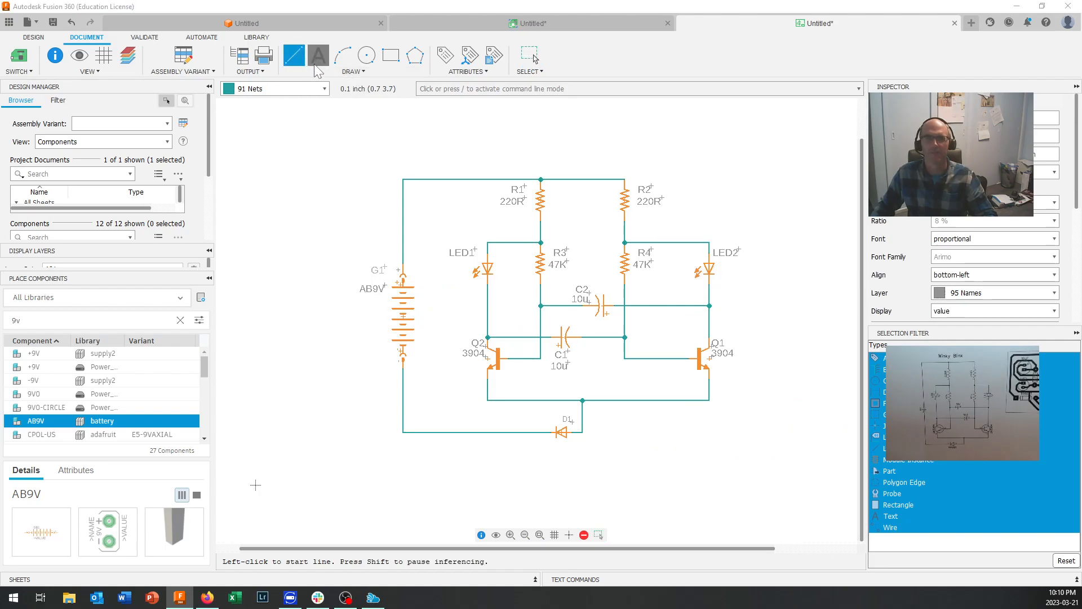
pyautogui.click(315, 59)
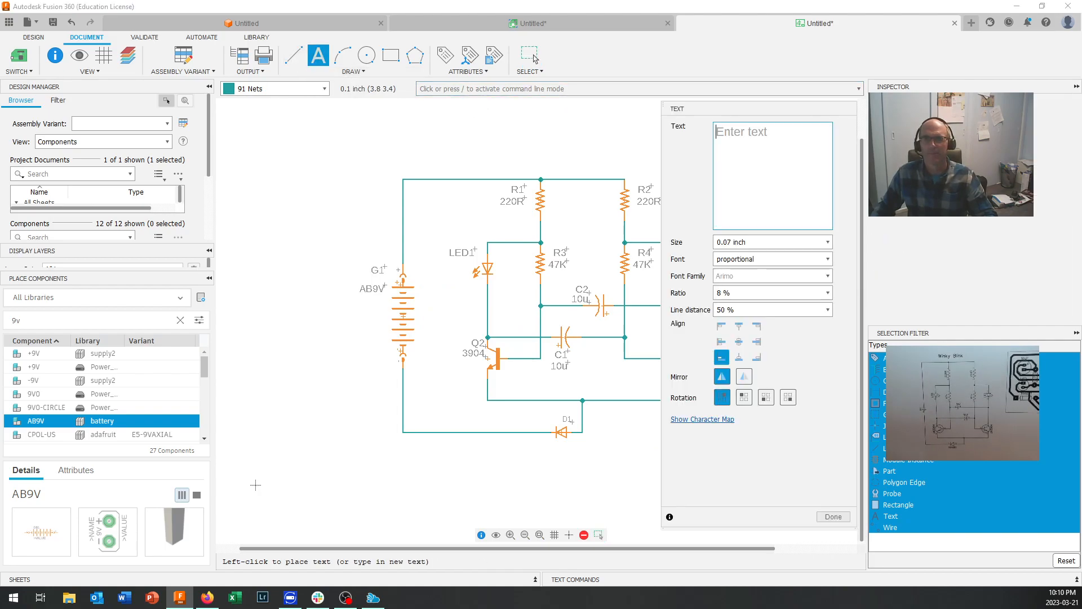
pyautogui.write('Win')
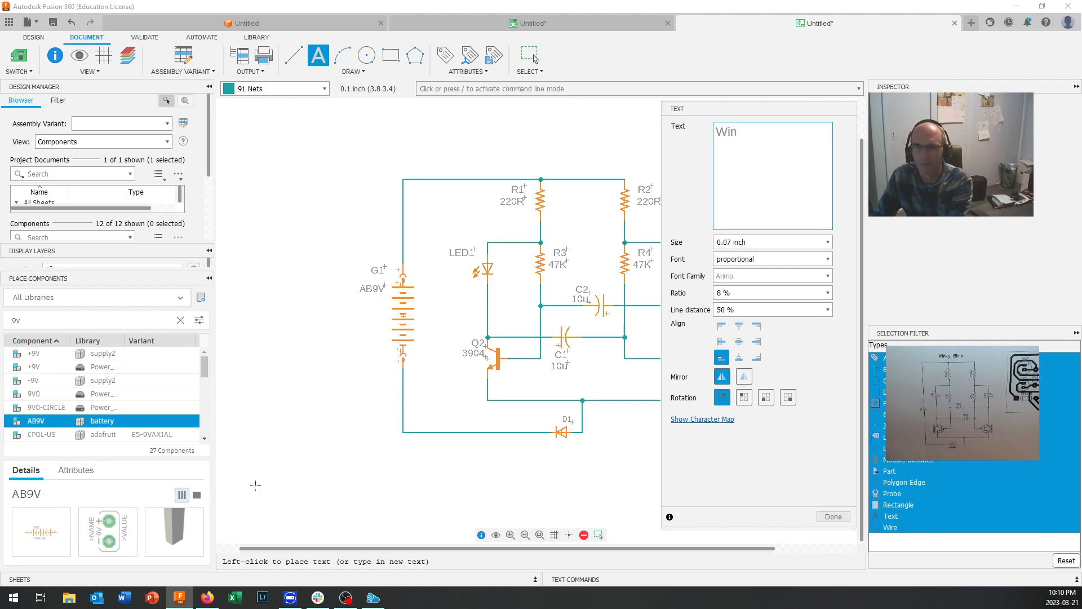
pyautogui.write('ky Blink')
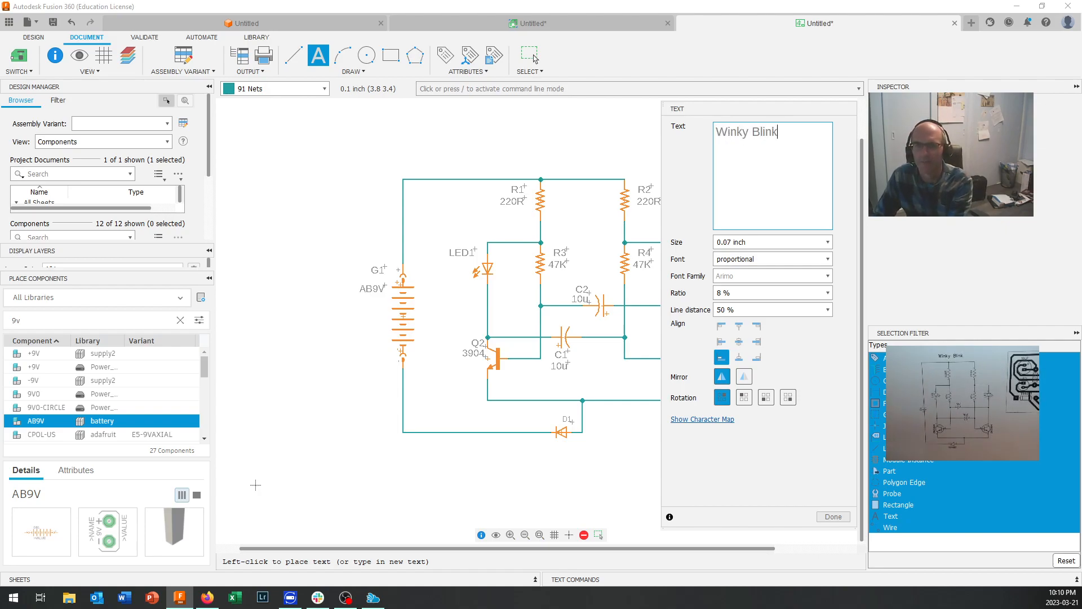
pyautogui.write(' J.Brett')
pyautogui.press('Return')
pyautogui.write('March 2023')
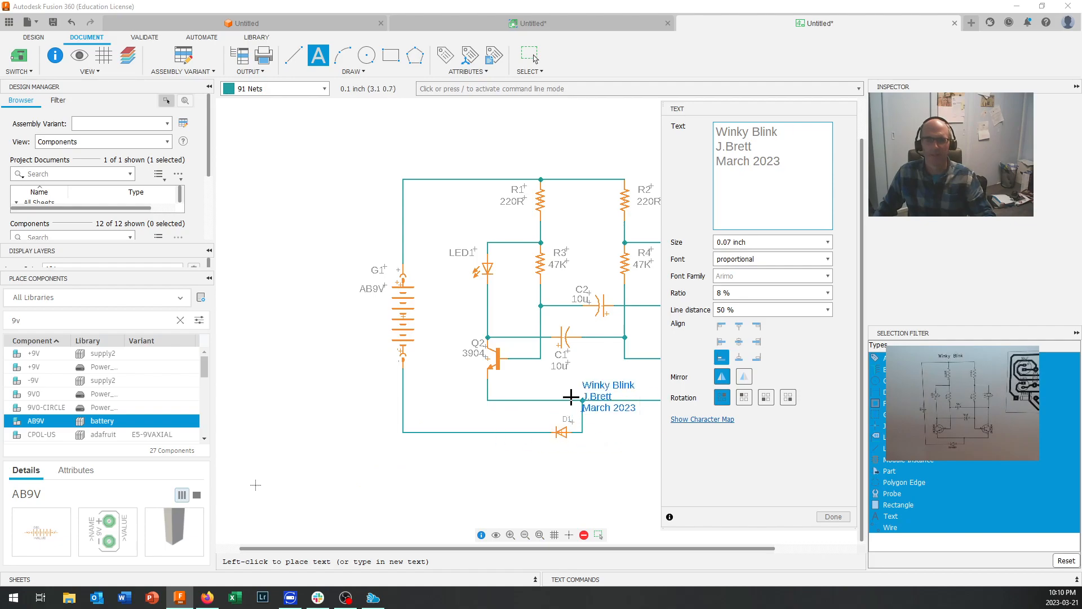
pyautogui.moveTo(528, 403); pyautogui.dragTo(449, 377, button='middle')
pyautogui.scroll(-2, 459, 394)
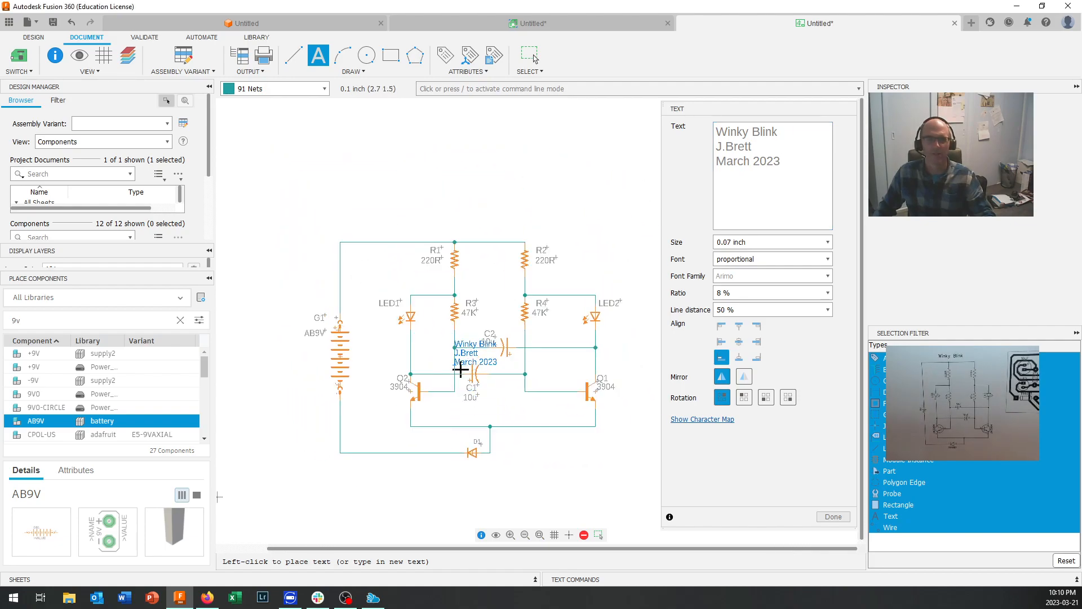
pyautogui.click(553, 473)
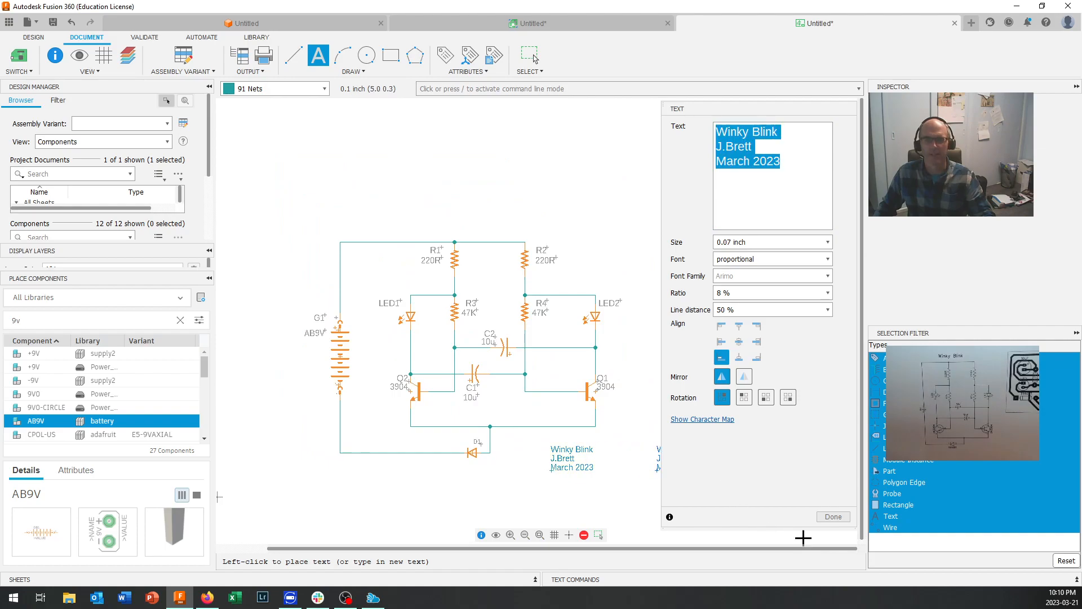
pyautogui.click(833, 517)
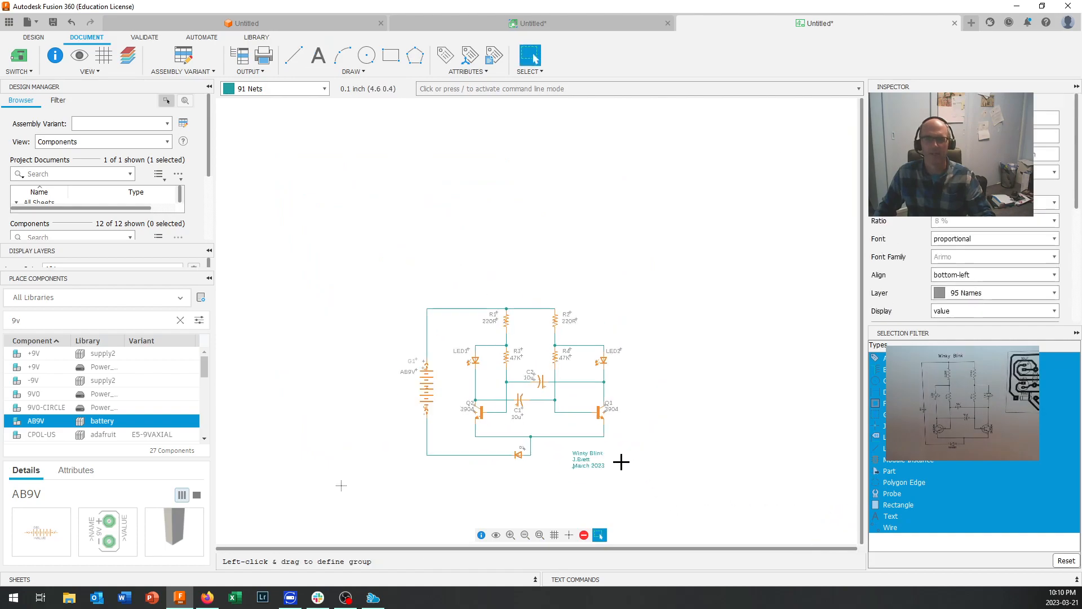
pyautogui.scroll(2, 637, 460)
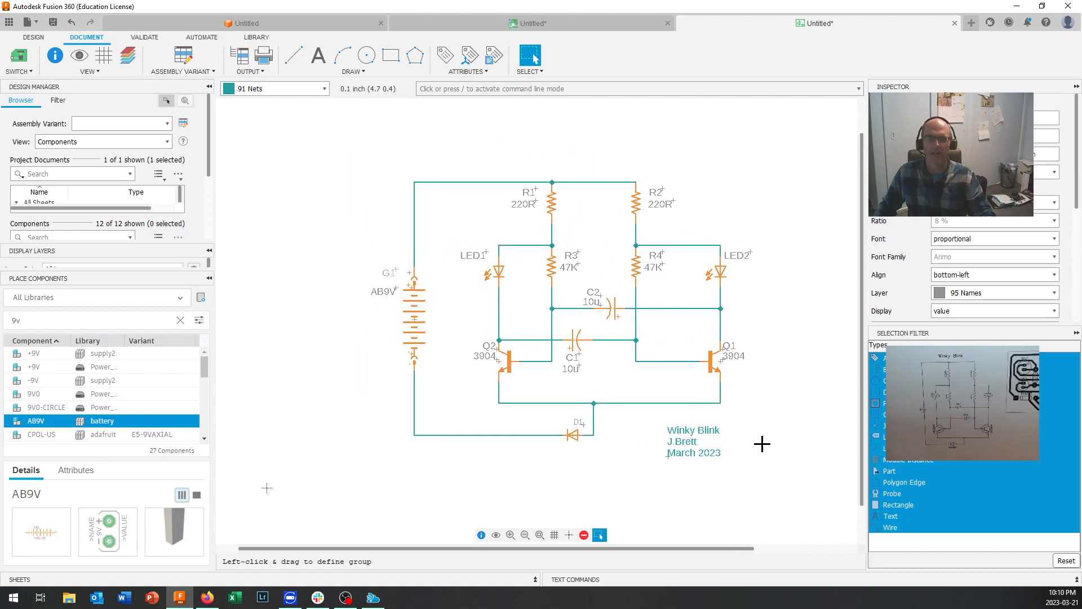
pyautogui.scroll(1, 762, 443)
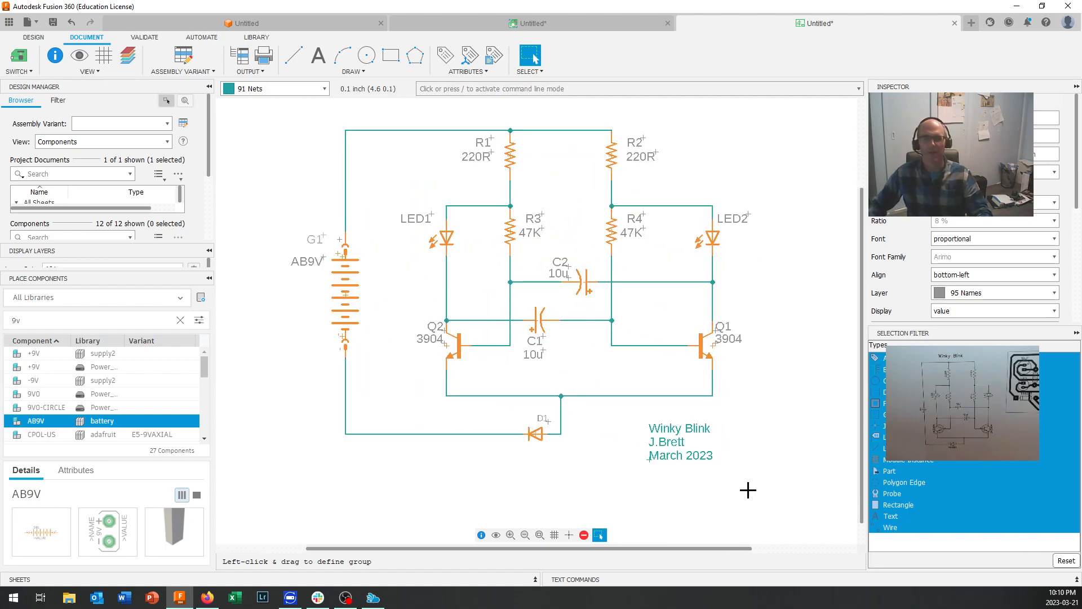
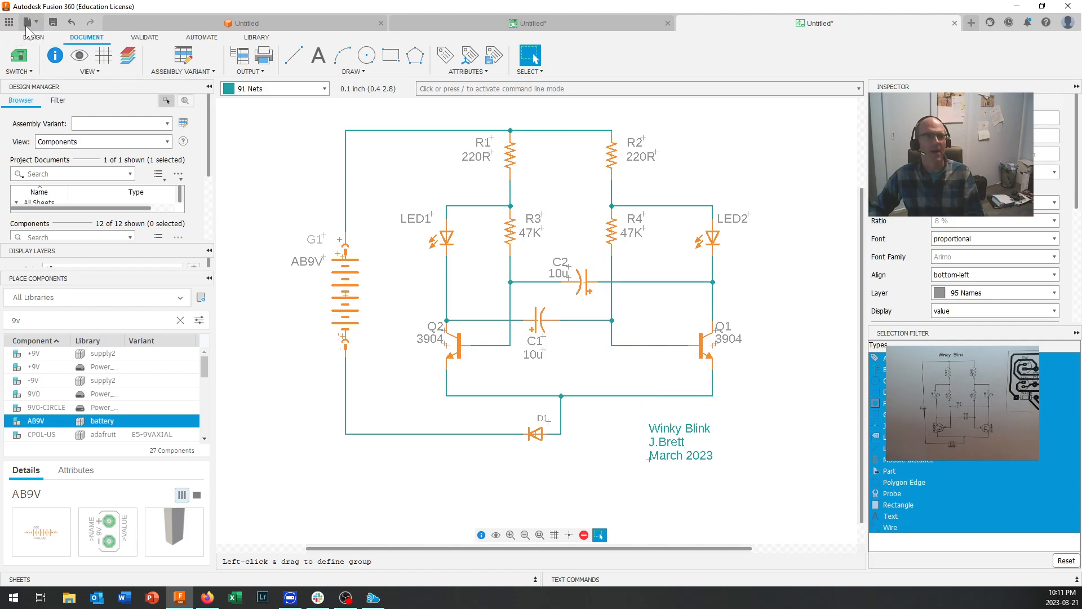
# Save the schematic as Winky2023 in the test projects project
pyautogui.click(29, 26)
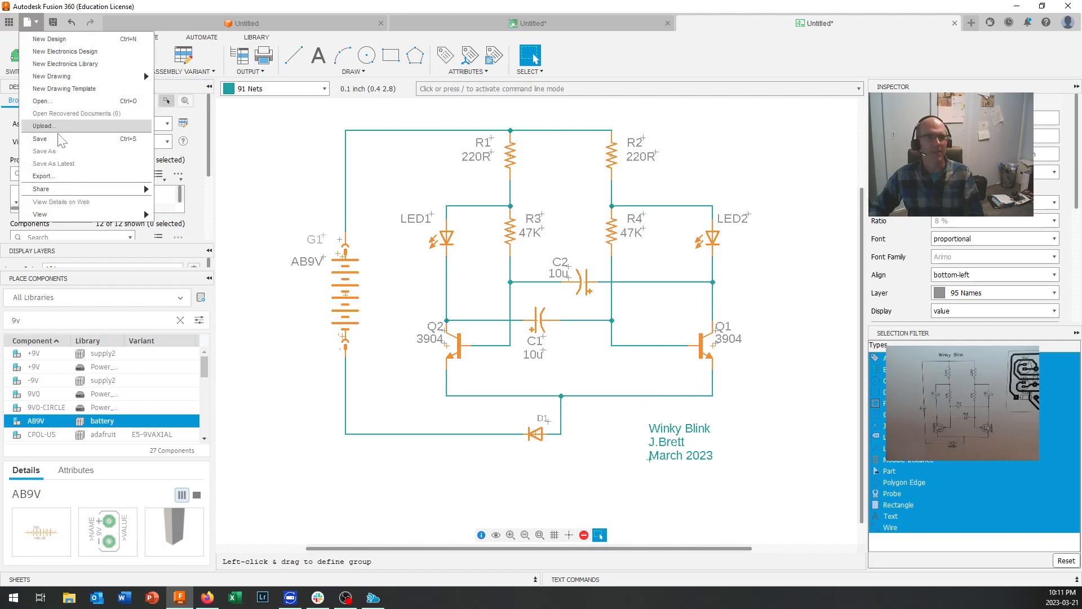
pyautogui.click(41, 138)
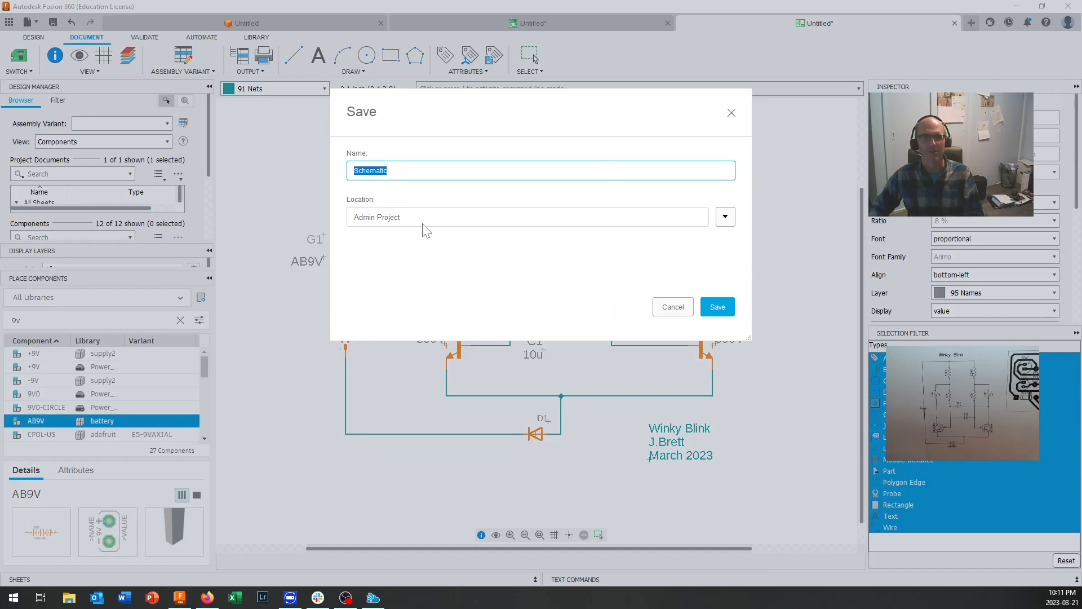
pyautogui.click(725, 218)
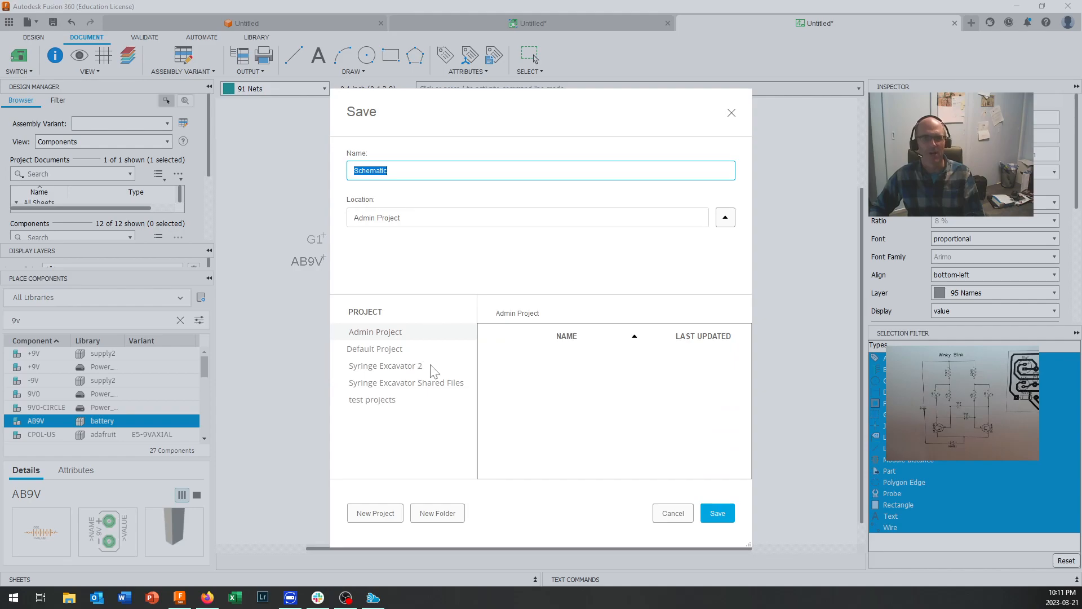
pyautogui.click(383, 350)
pyautogui.click(385, 366)
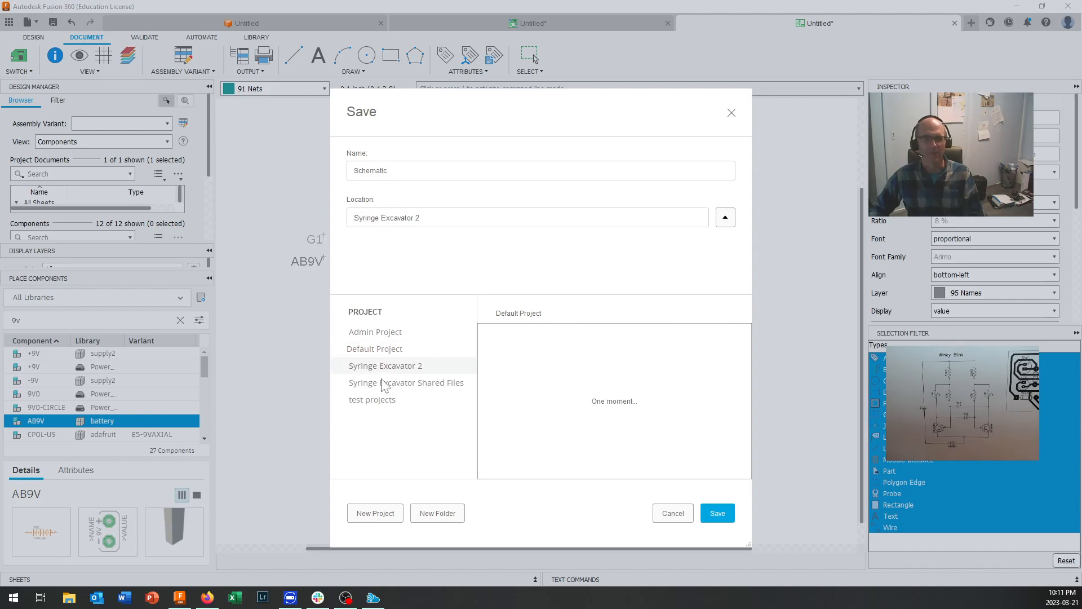
pyautogui.click(380, 400)
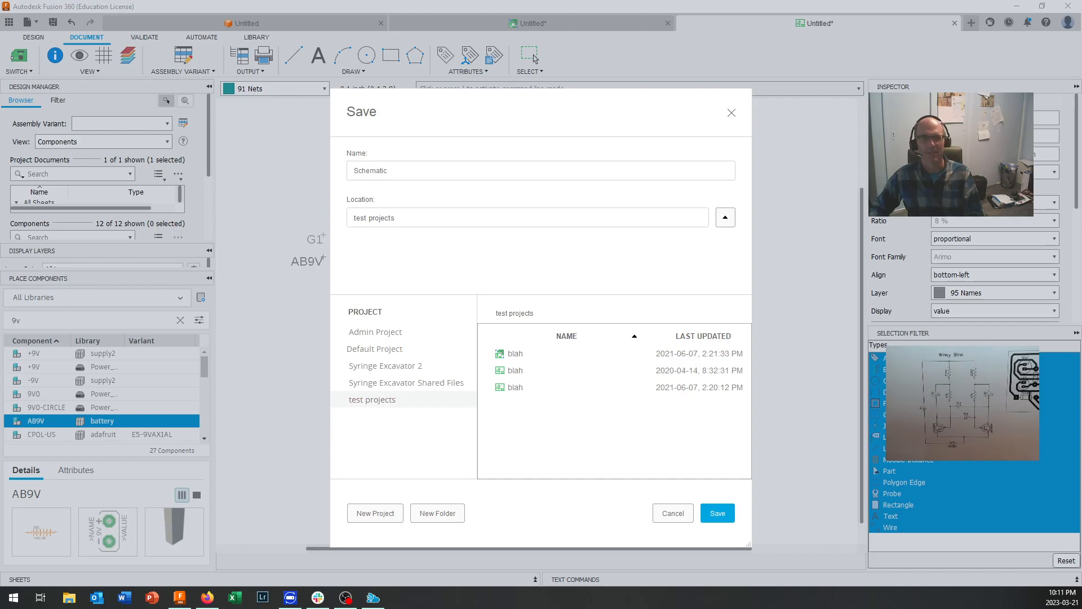
pyautogui.doubleClick(371, 170)
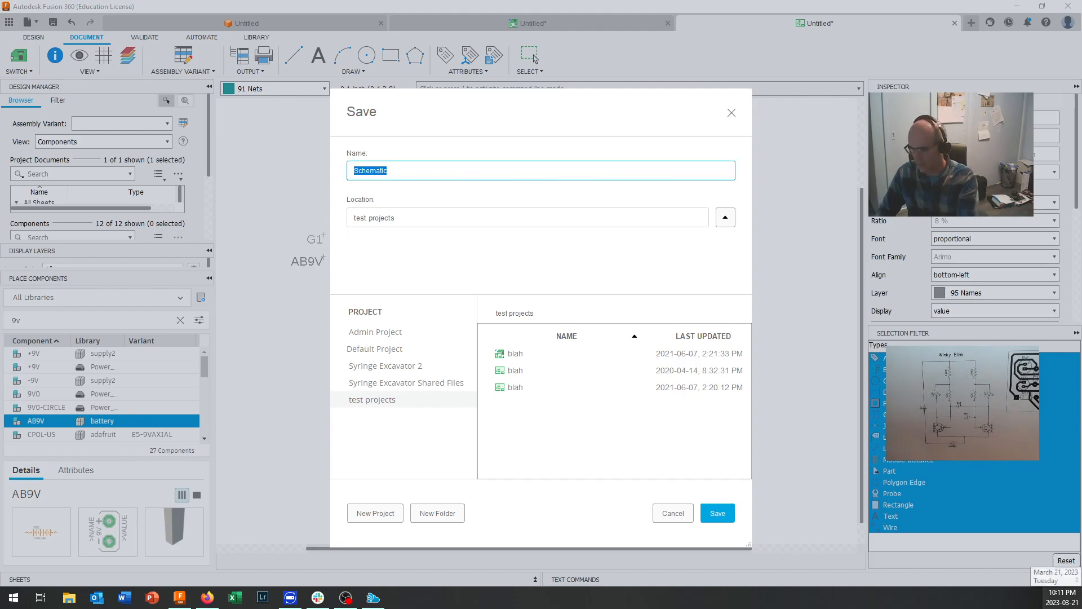
pyautogui.write('Winky2023')
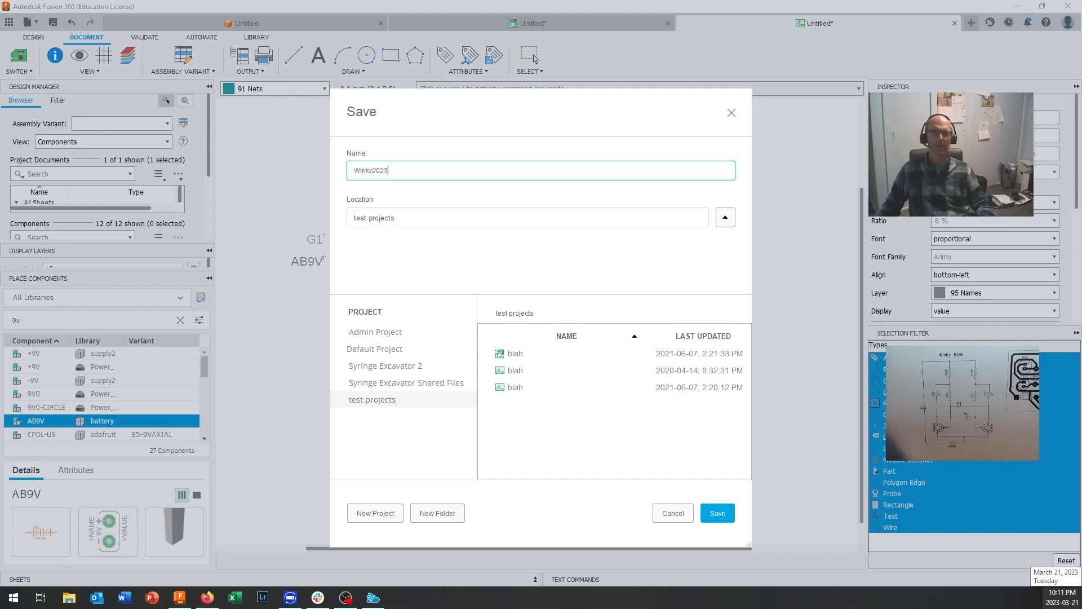
pyautogui.click(717, 514)
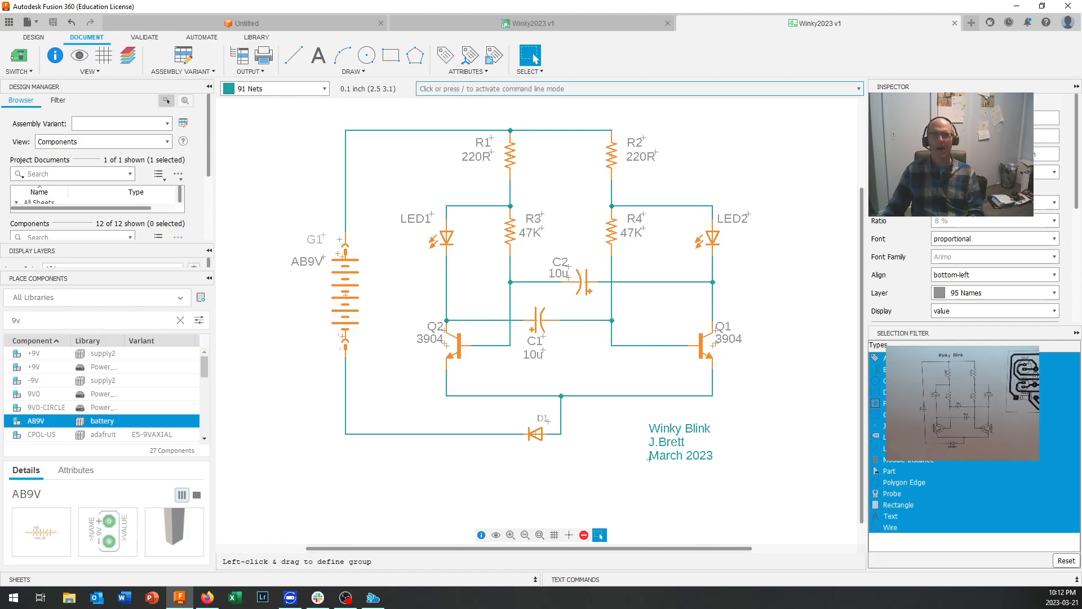
# Start the print command for the schematic and try scale factors of 1.5 and 1.7 in the preview
pyautogui.press('/')
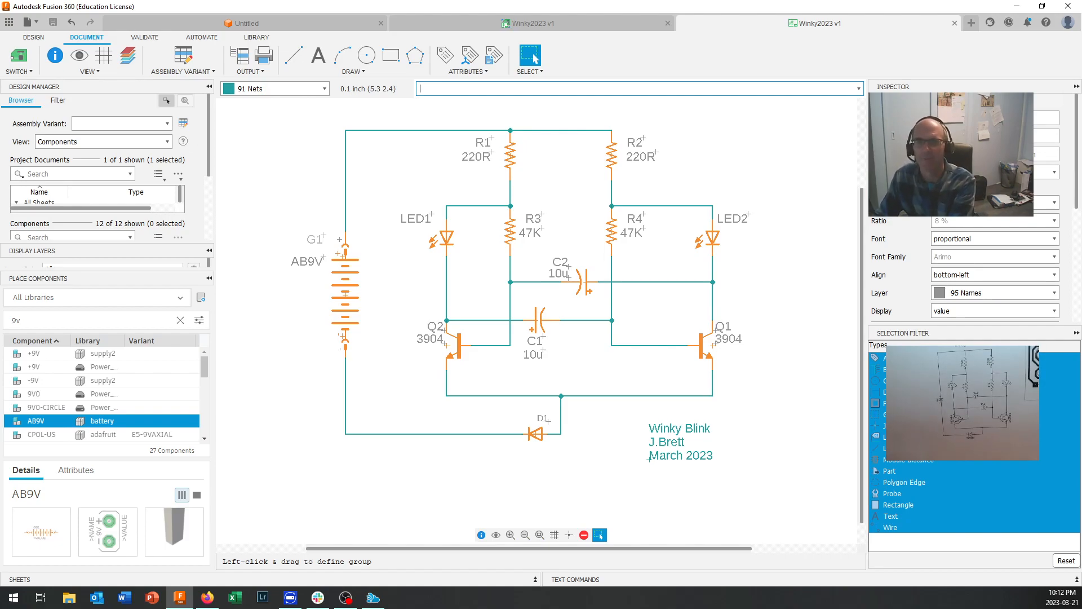
pyautogui.write('print')
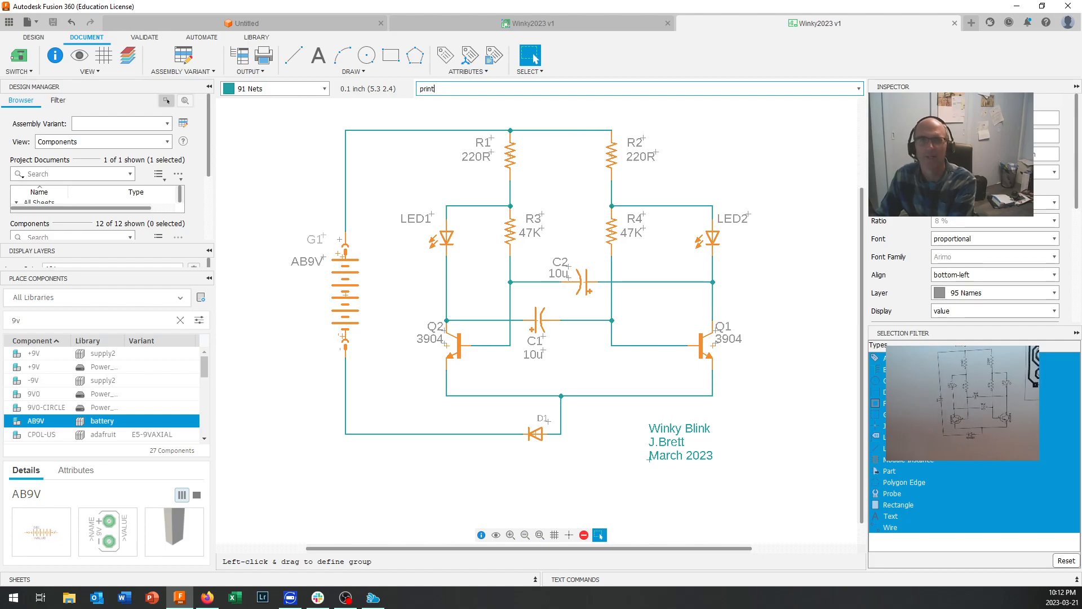
pyautogui.press('Return')
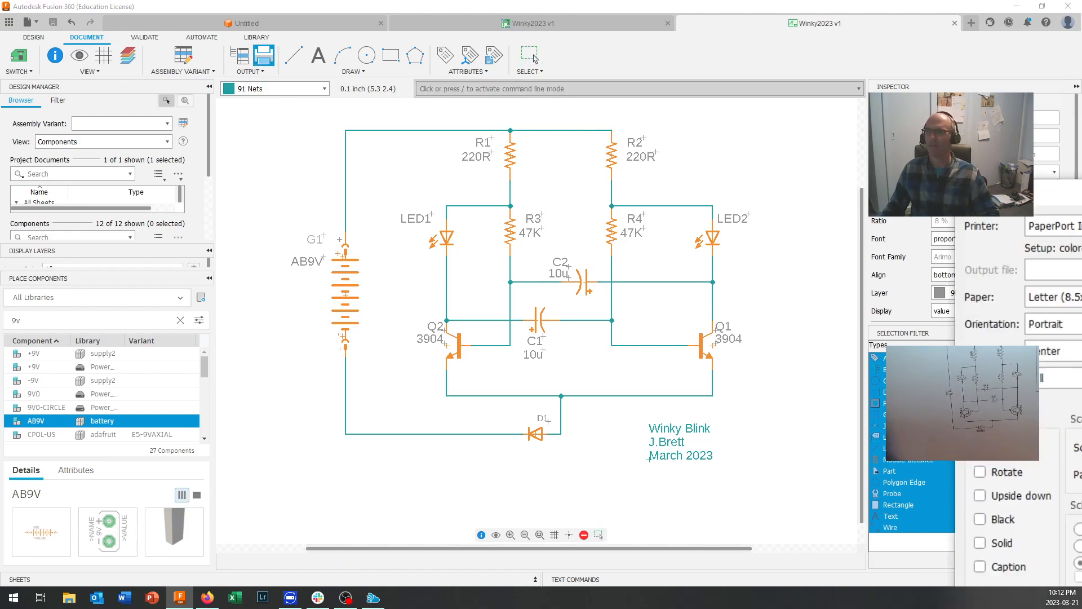
pyautogui.moveTo(589, 69); pyautogui.dragTo(591, 79)
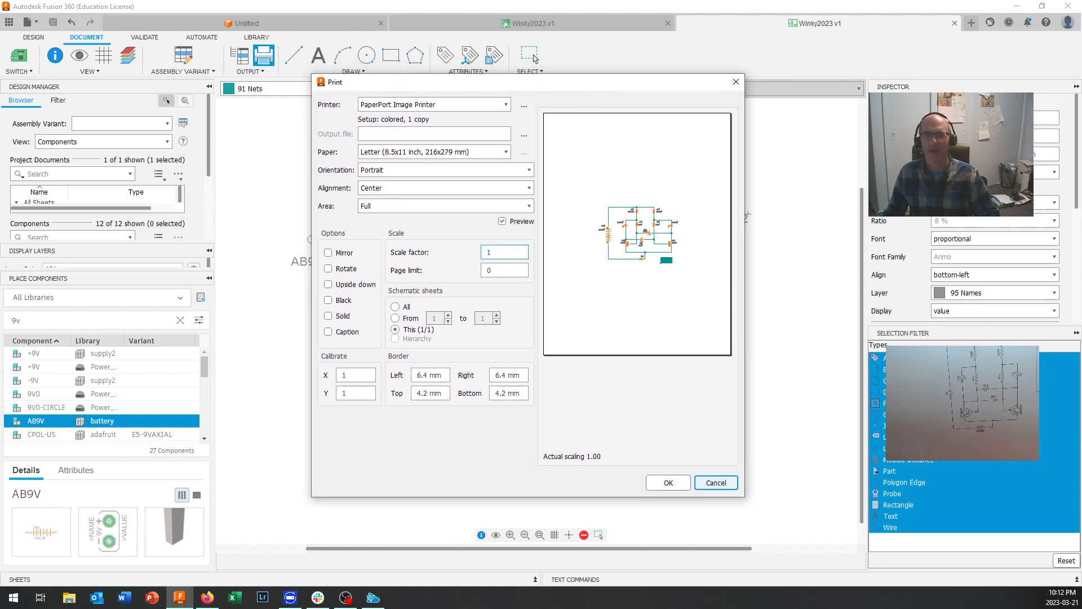
pyautogui.doubleClick(496, 252)
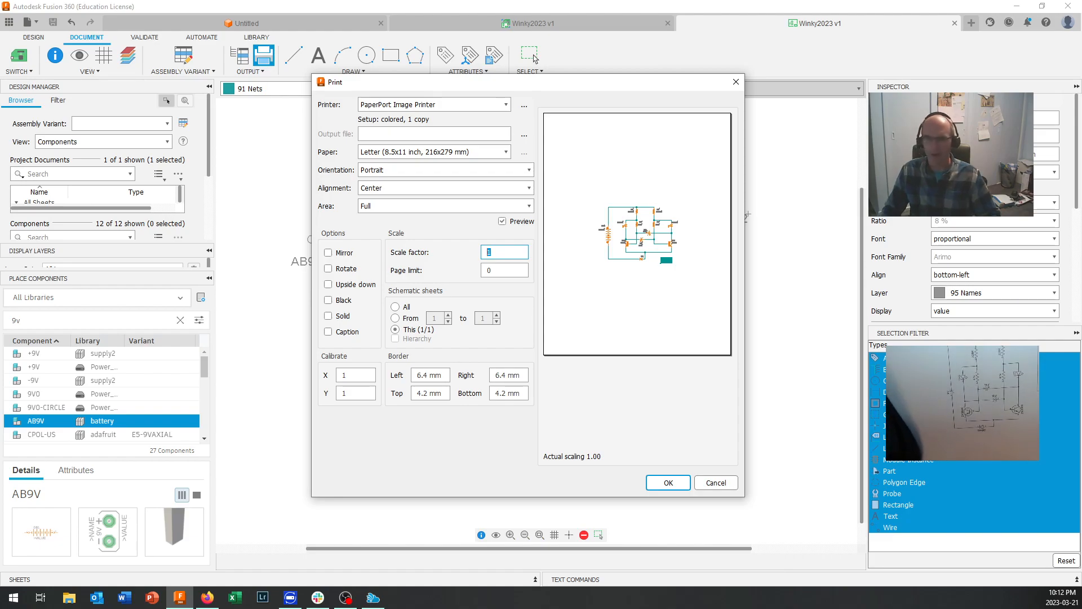
pyautogui.write('1.5')
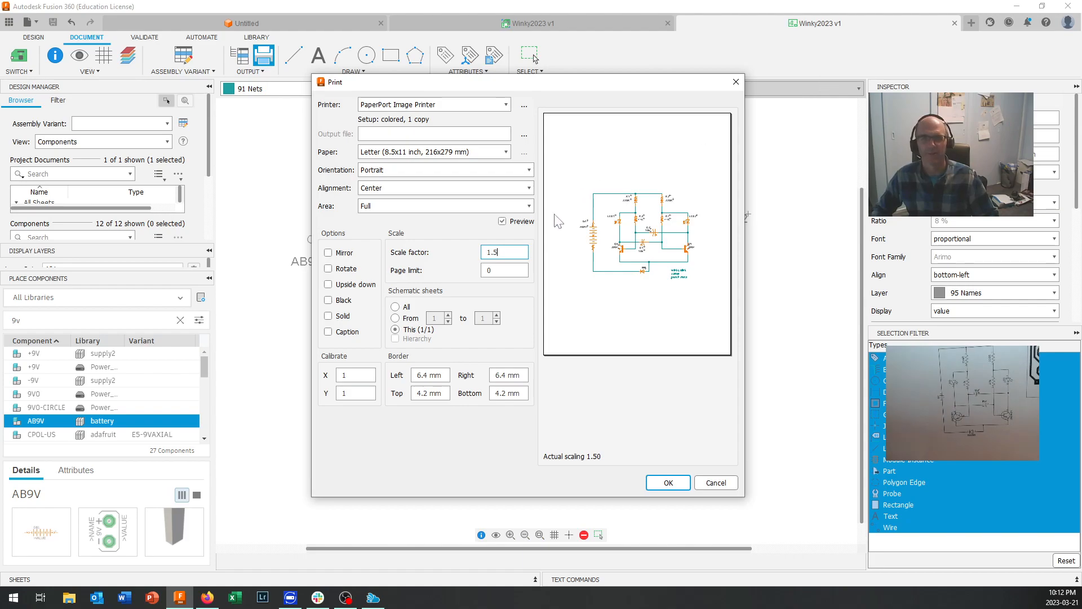
pyautogui.doubleClick(497, 252)
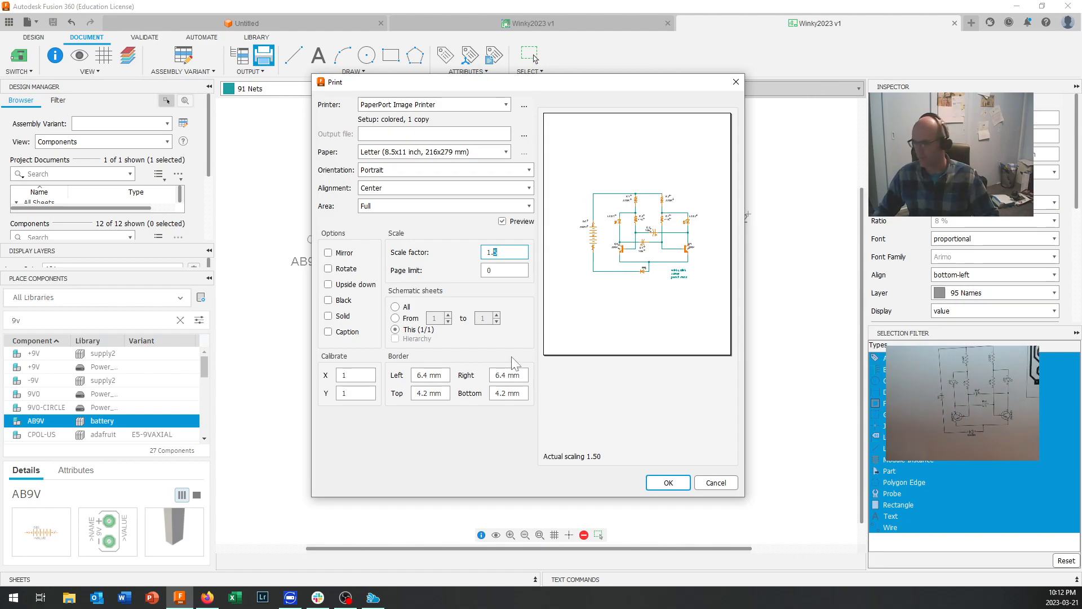
pyautogui.write('7')
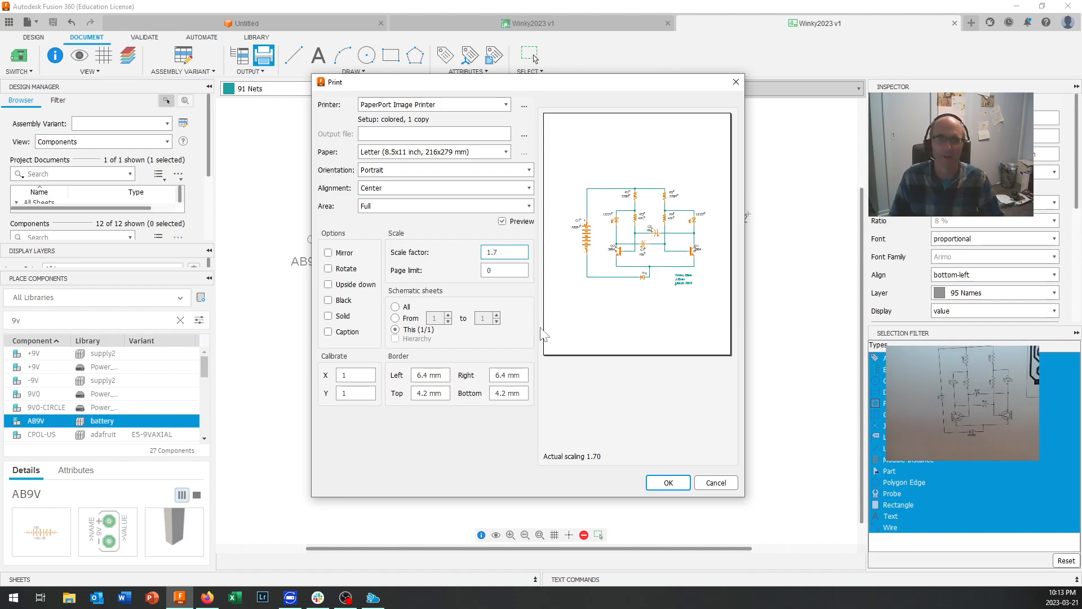
# Try the Black and Rotate print options in the preview, leaving both switched off
pyautogui.click(338, 304)
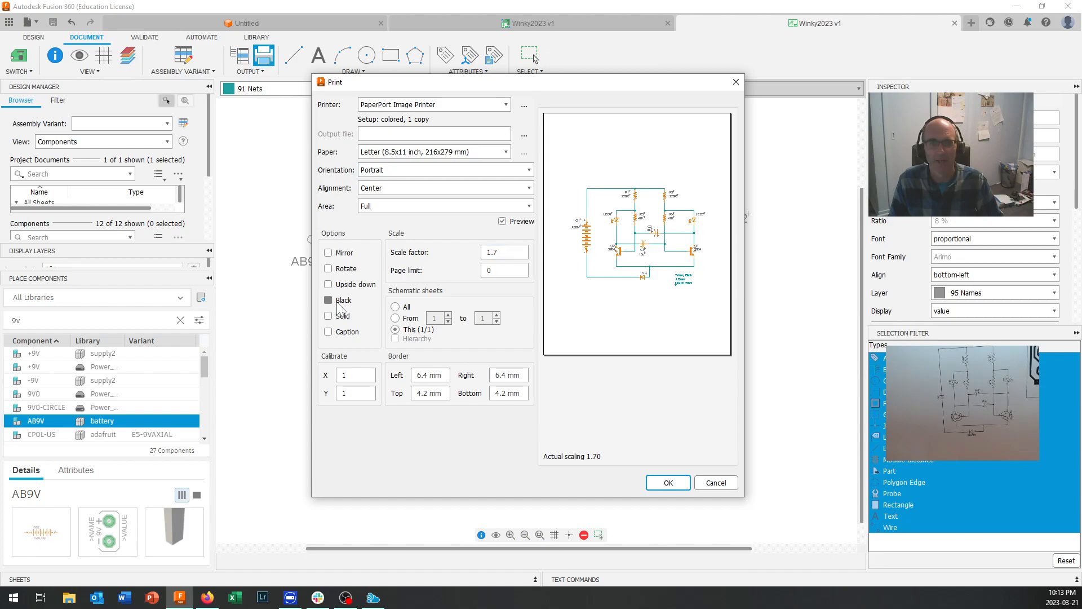
pyautogui.click(338, 305)
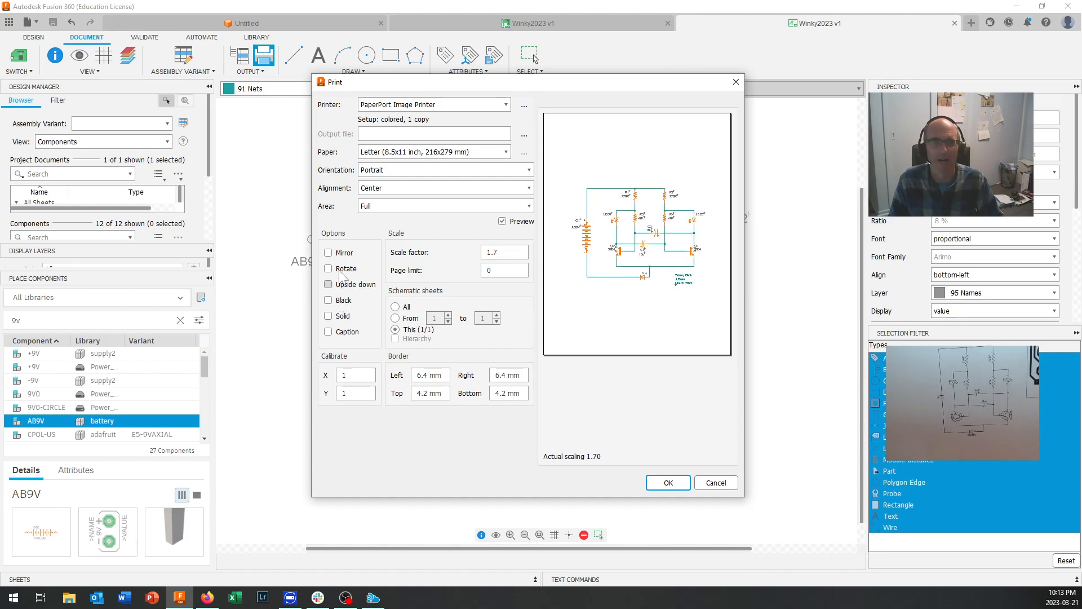
pyautogui.click(337, 272)
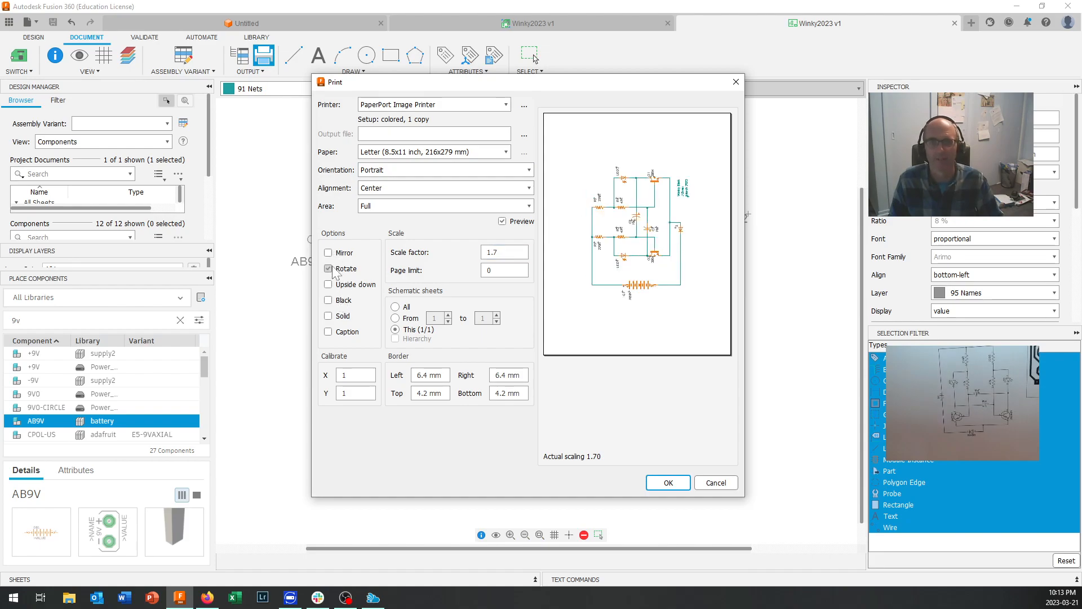
pyautogui.click(333, 266)
pyautogui.click(333, 267)
pyautogui.click(332, 266)
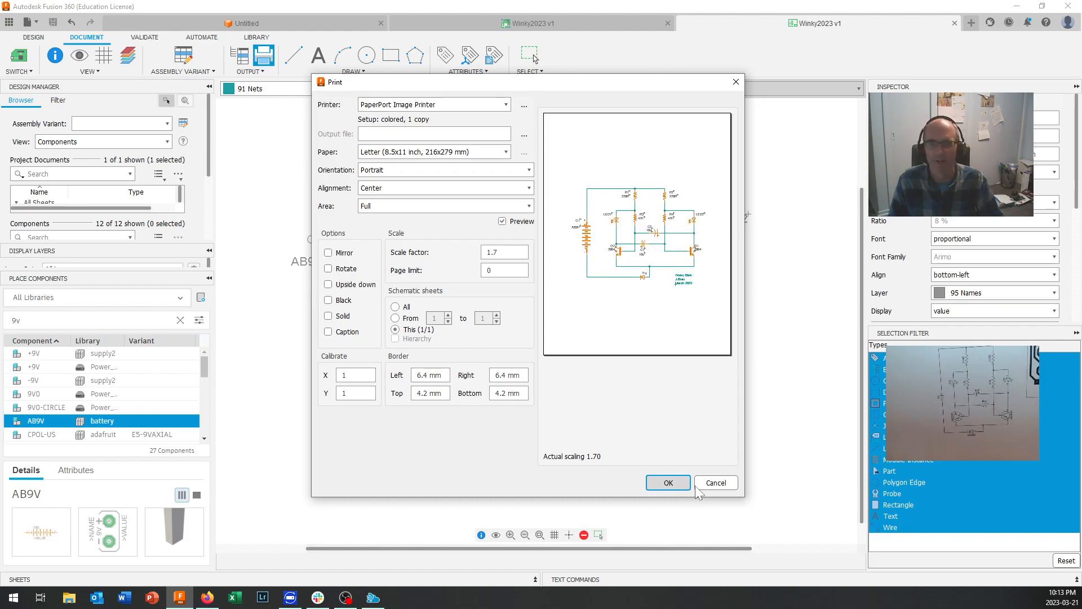
# Choose Microsoft Print to PDF as the printer and close the print settings without printing
pyautogui.click(435, 108)
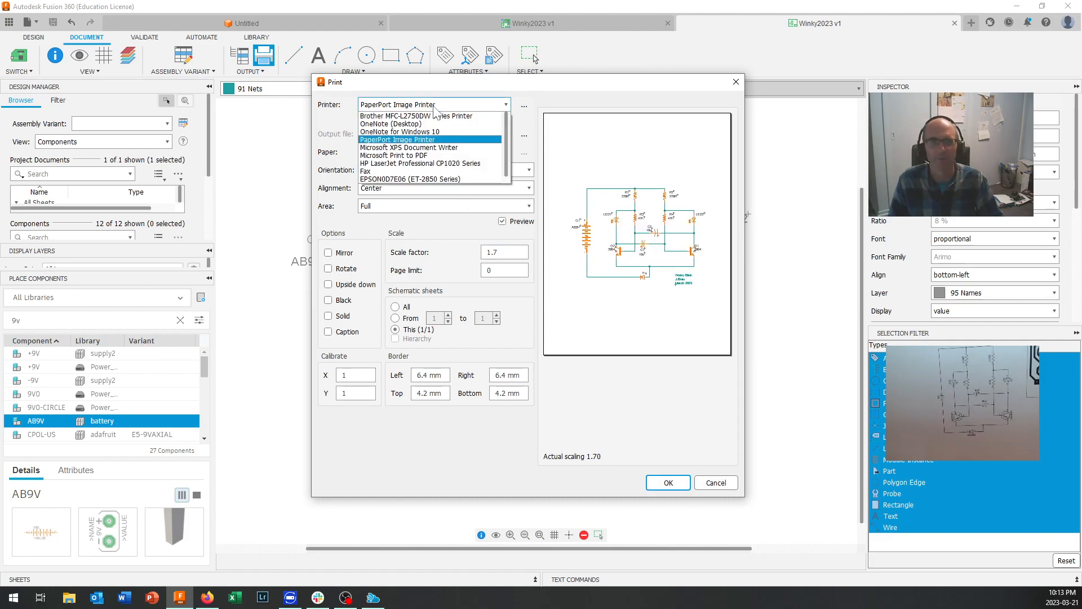
pyautogui.click(420, 156)
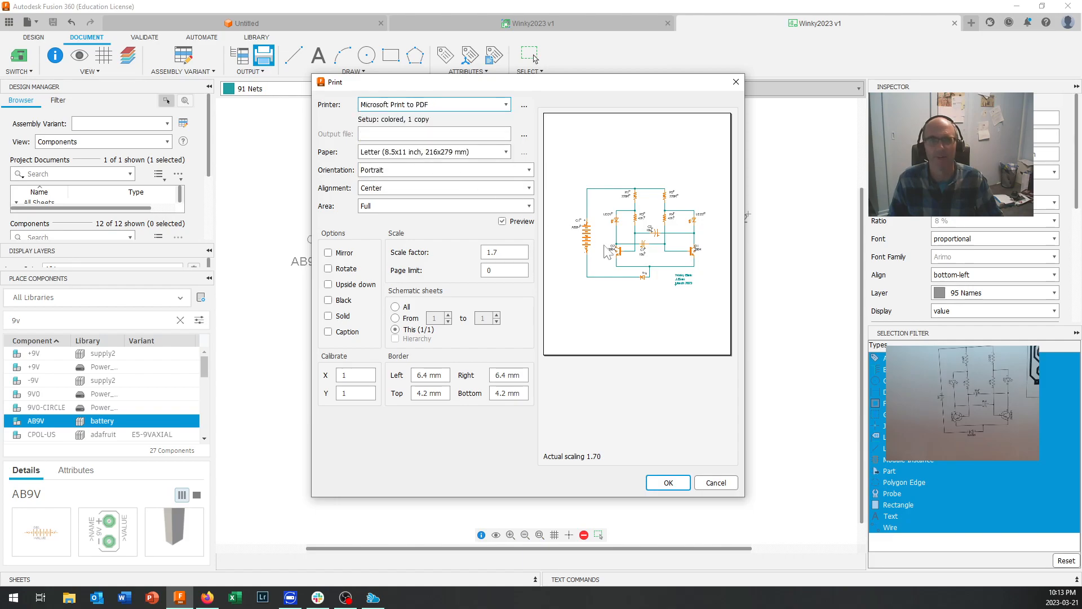
pyautogui.click(705, 483)
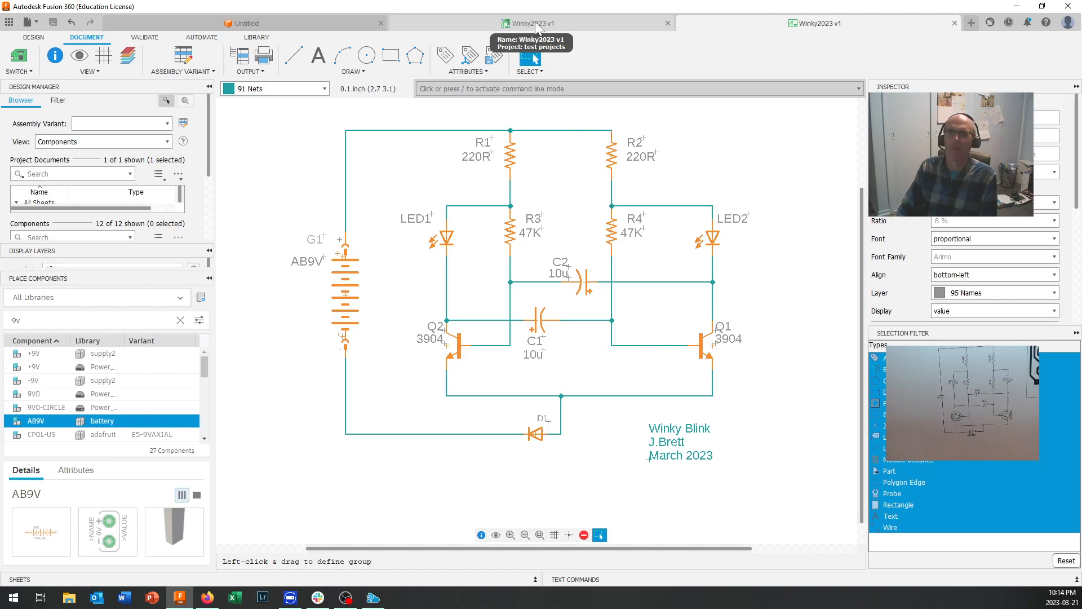
# Create a new PCB from the Winky2023 electronics design and move all components as a group onto the left half of the board
pyautogui.click(570, 21)
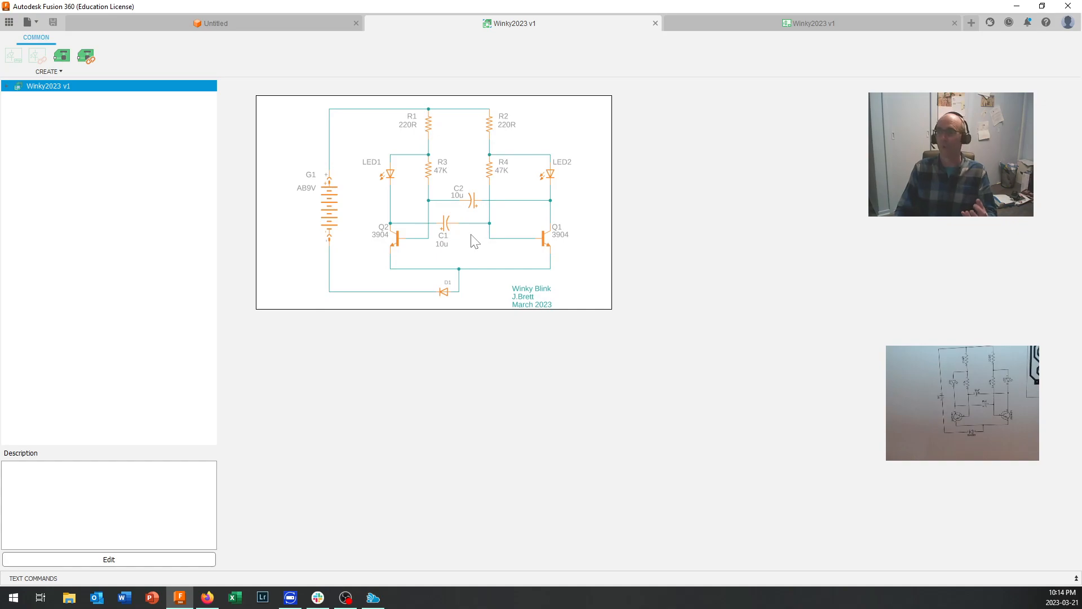
pyautogui.click(63, 57)
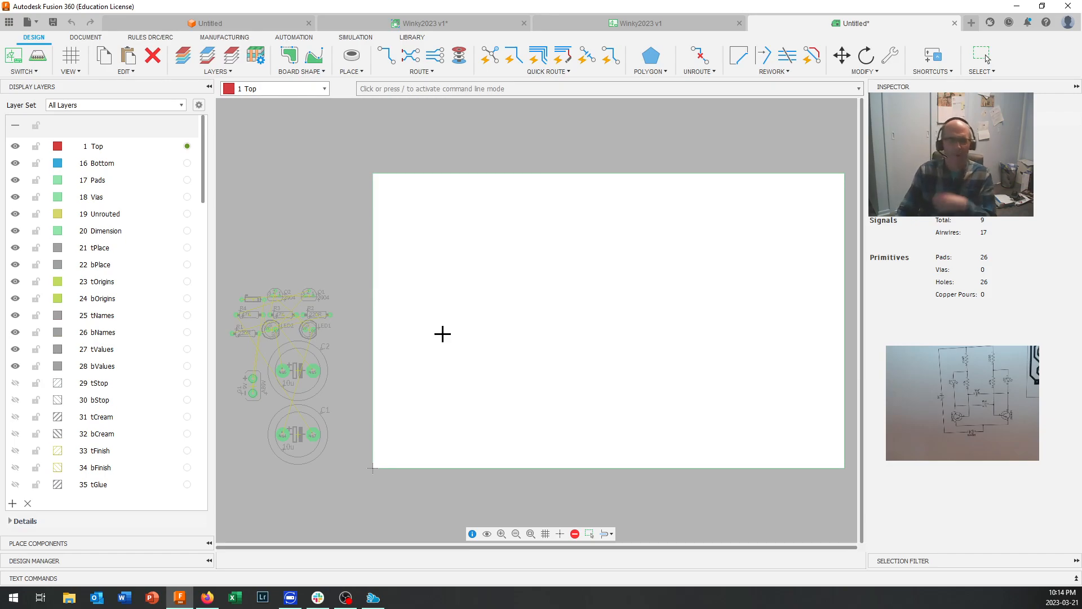
pyautogui.click(986, 55)
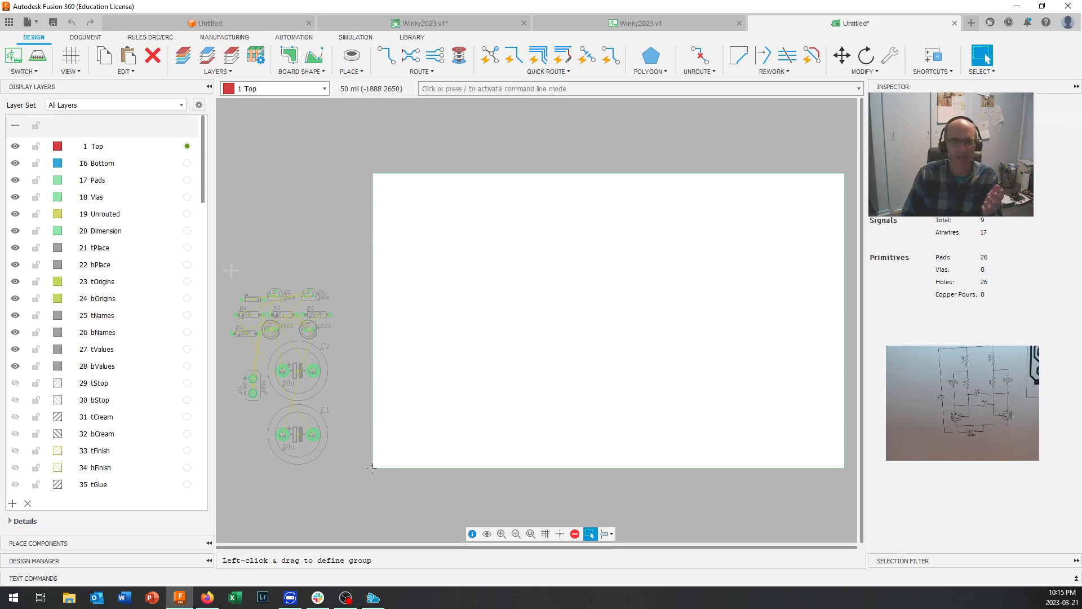
pyautogui.moveTo(231, 269); pyautogui.dragTo(358, 479)
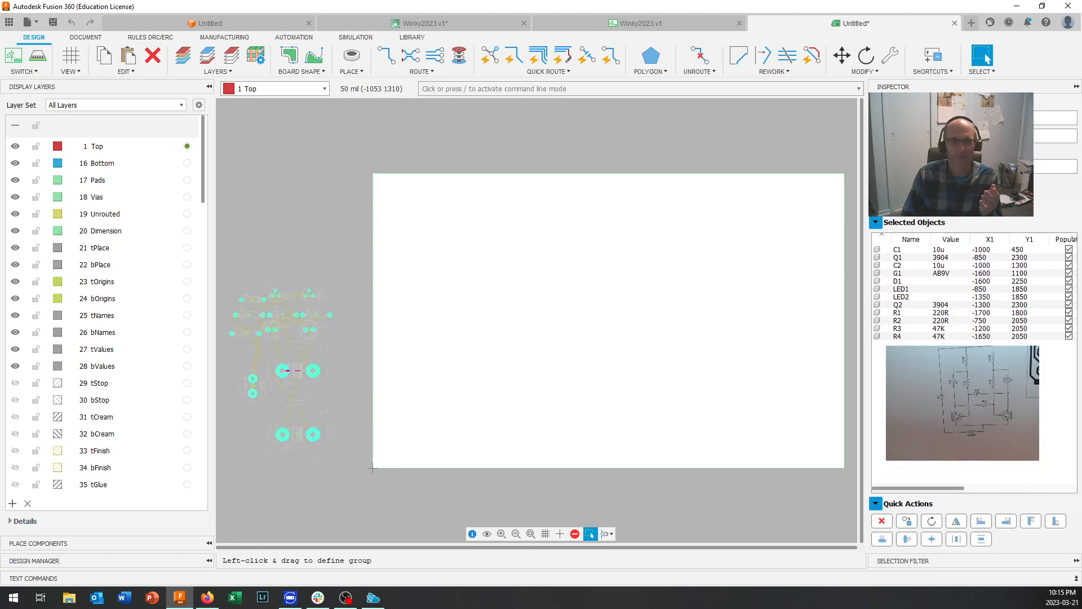
pyautogui.press('m')
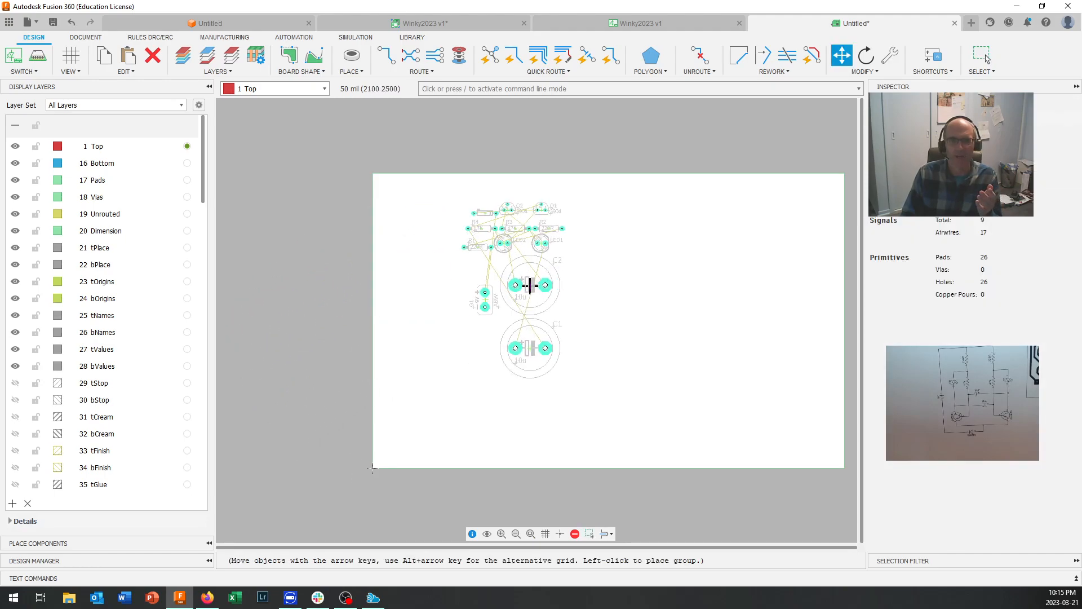
pyautogui.click(496, 310)
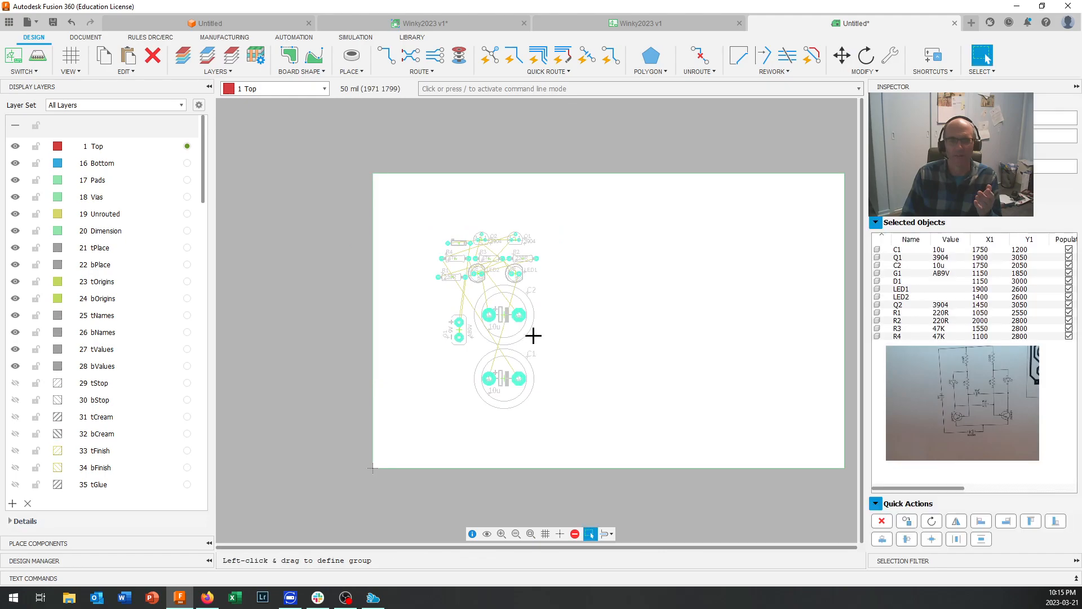
pyautogui.press('Escape')
pyautogui.scroll(2, 558, 309)
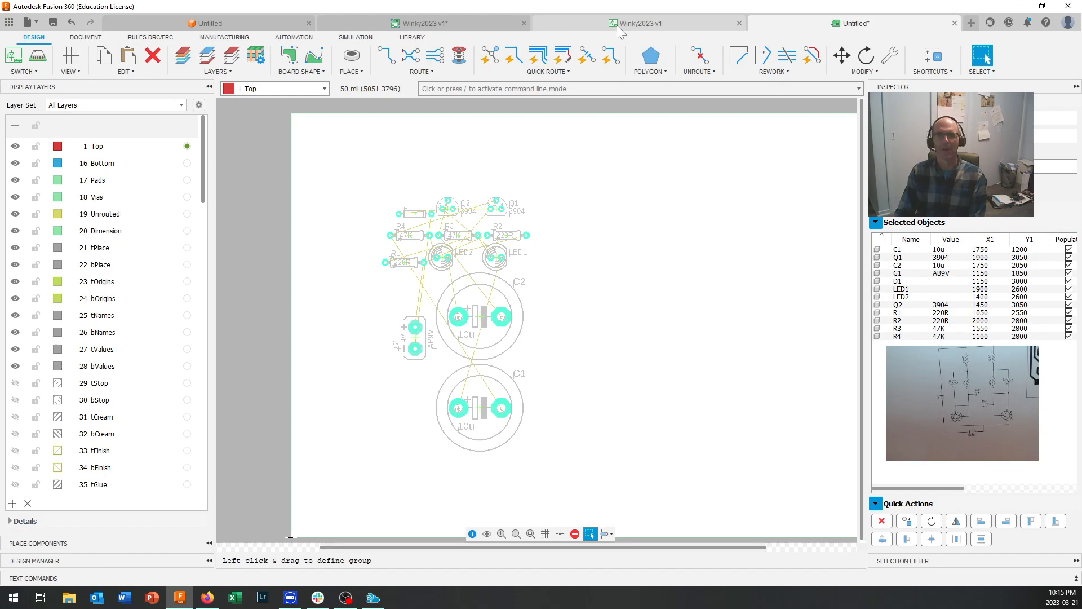
# Save the new board as PCB in test projects, and save a copy of it there as Winky2023_PCB
pyautogui.click(53, 19)
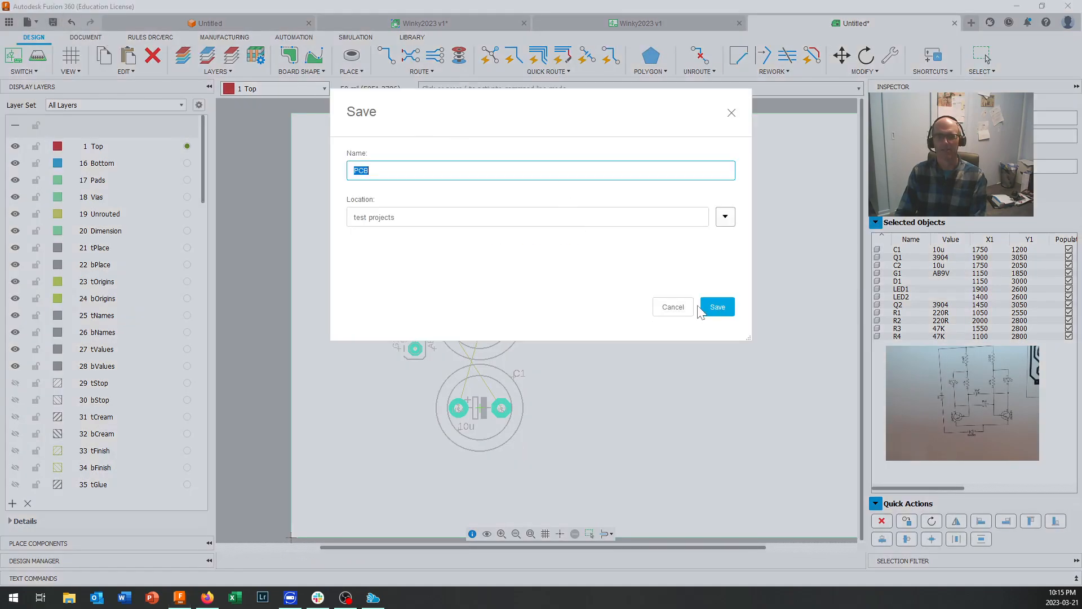
pyautogui.click(715, 307)
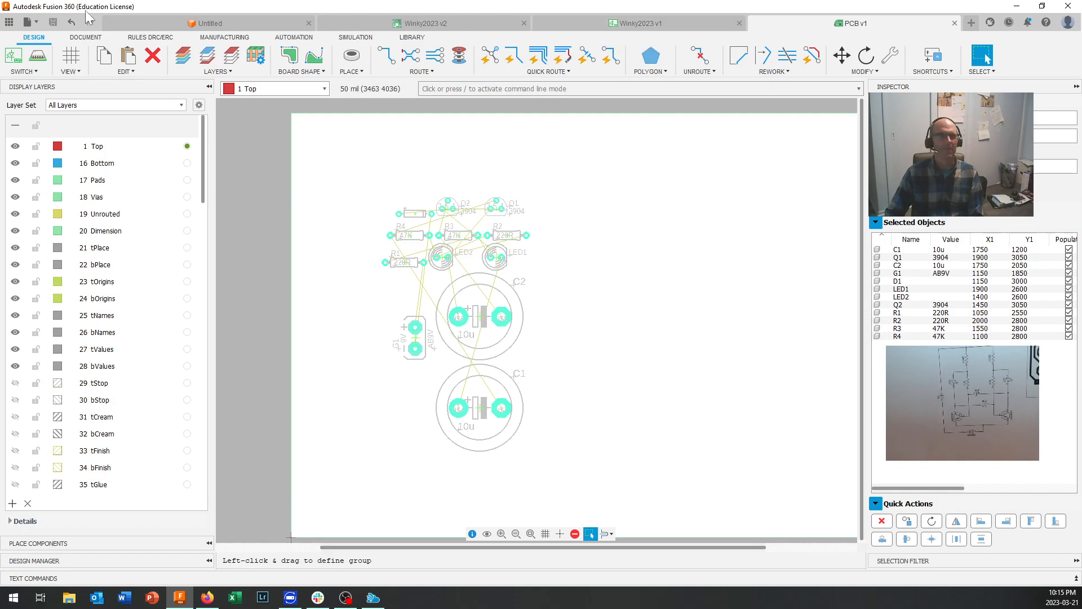
pyautogui.click(36, 22)
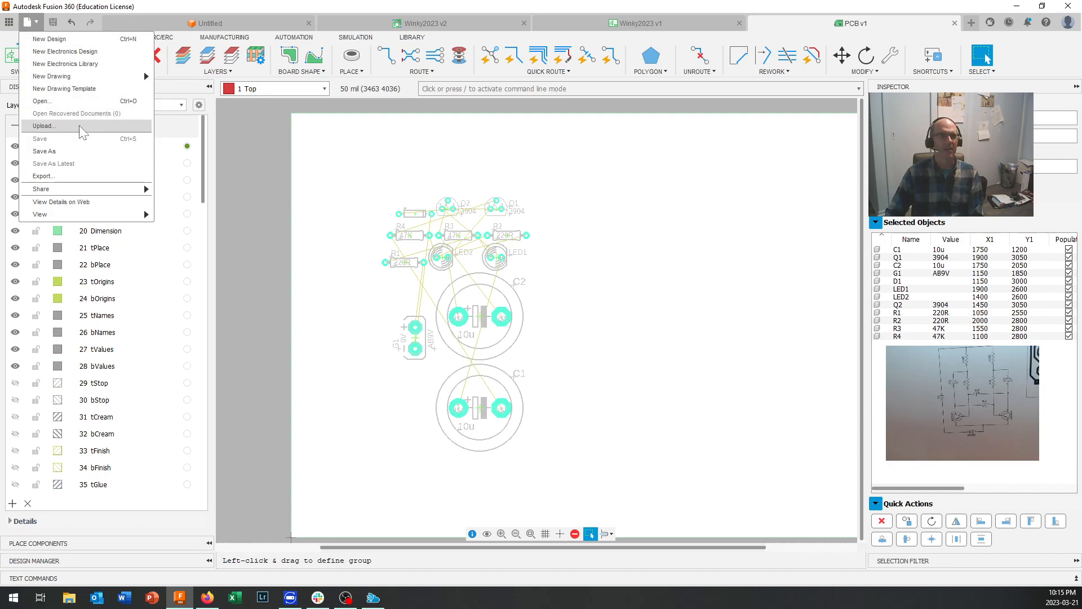
pyautogui.click(76, 152)
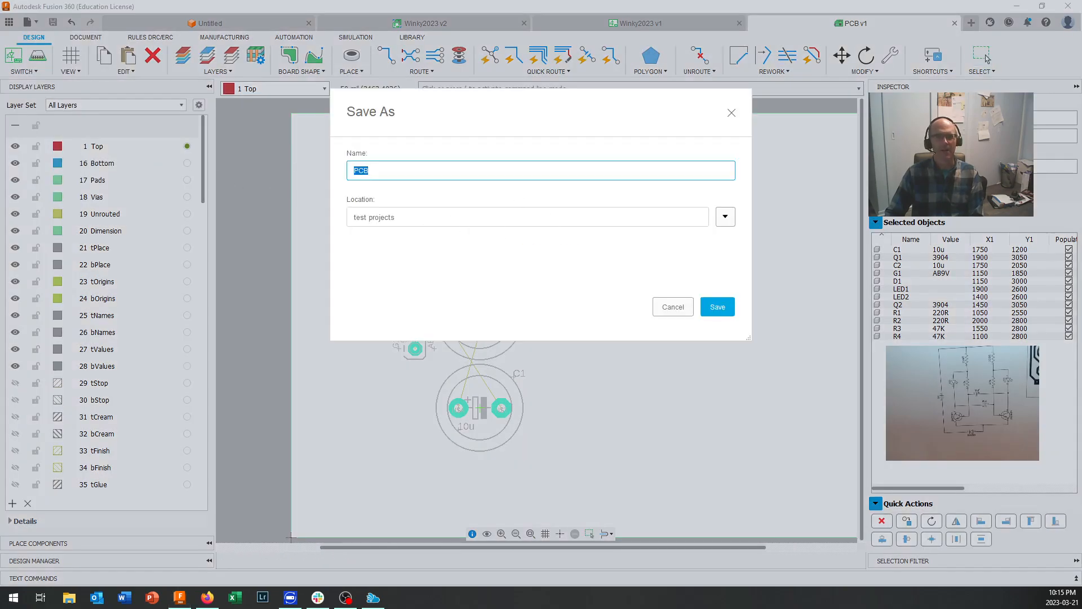
pyautogui.write('Winky2023')
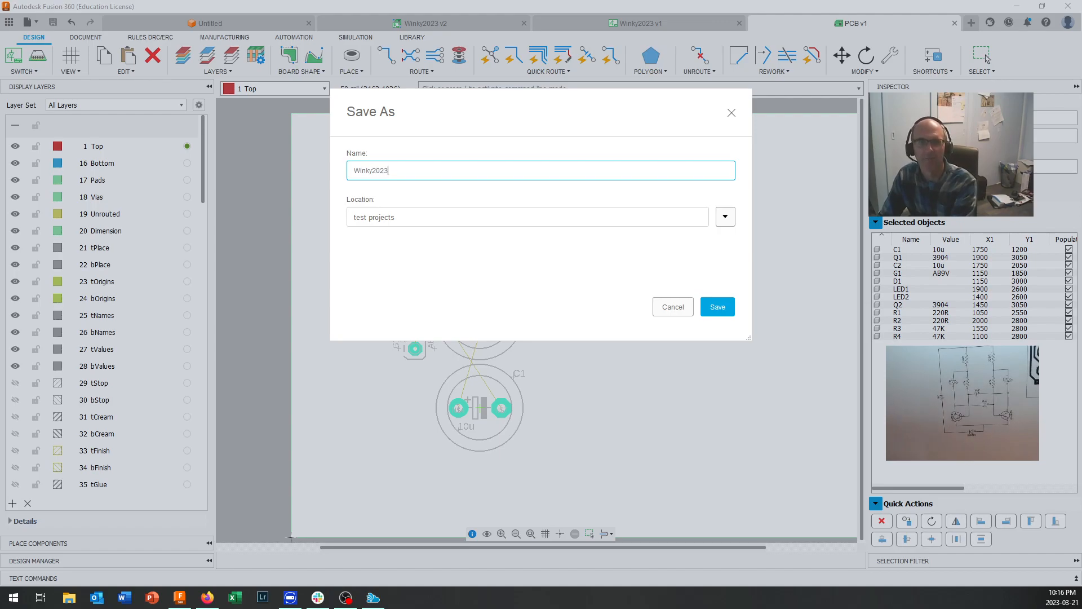
pyautogui.write('_PCB')
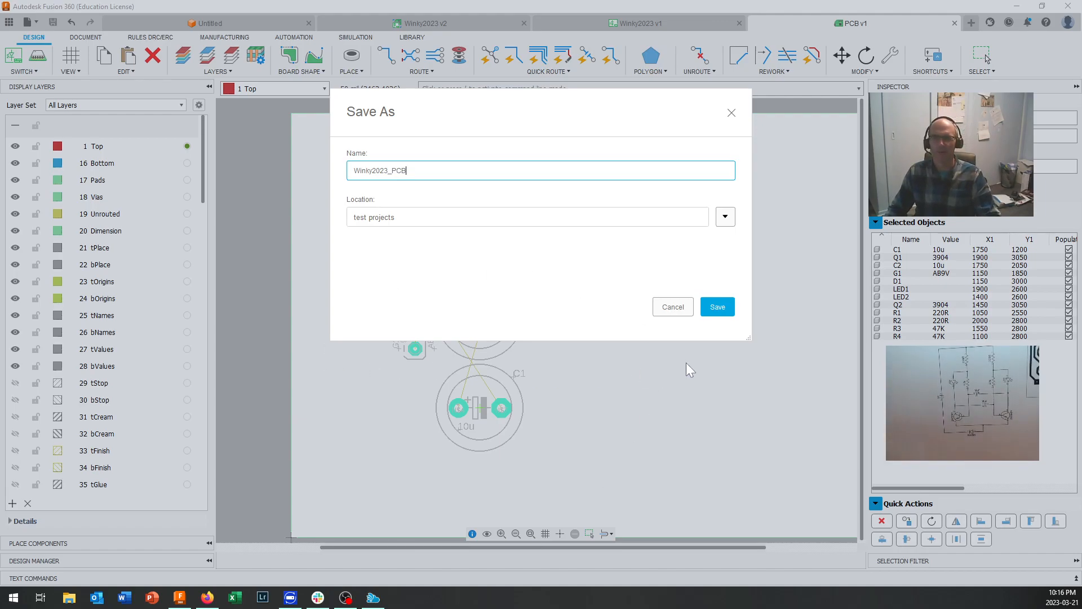
pyautogui.click(726, 305)
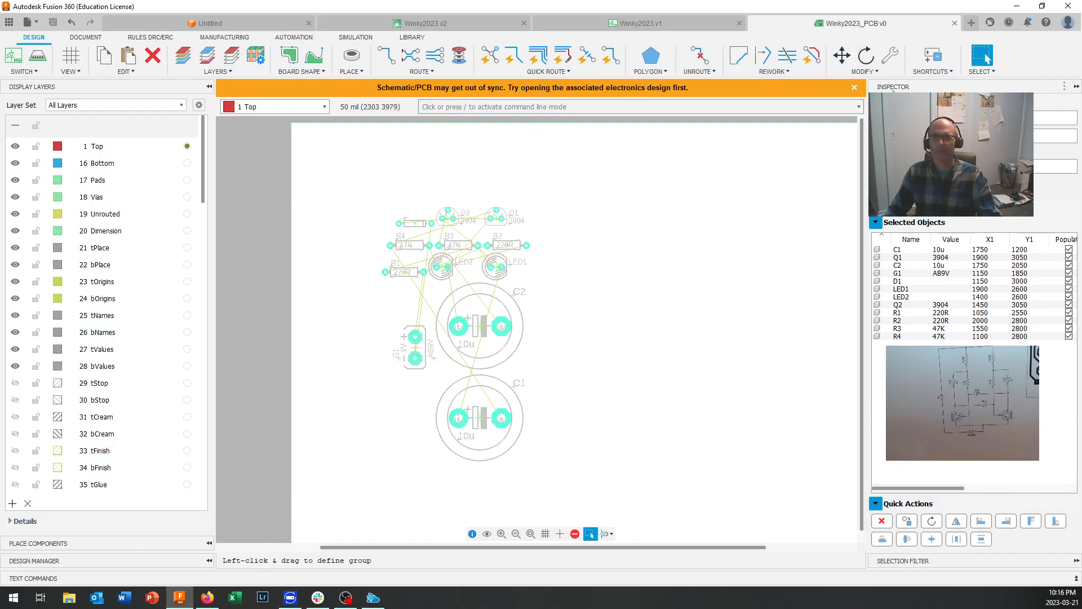
pyautogui.click(855, 88)
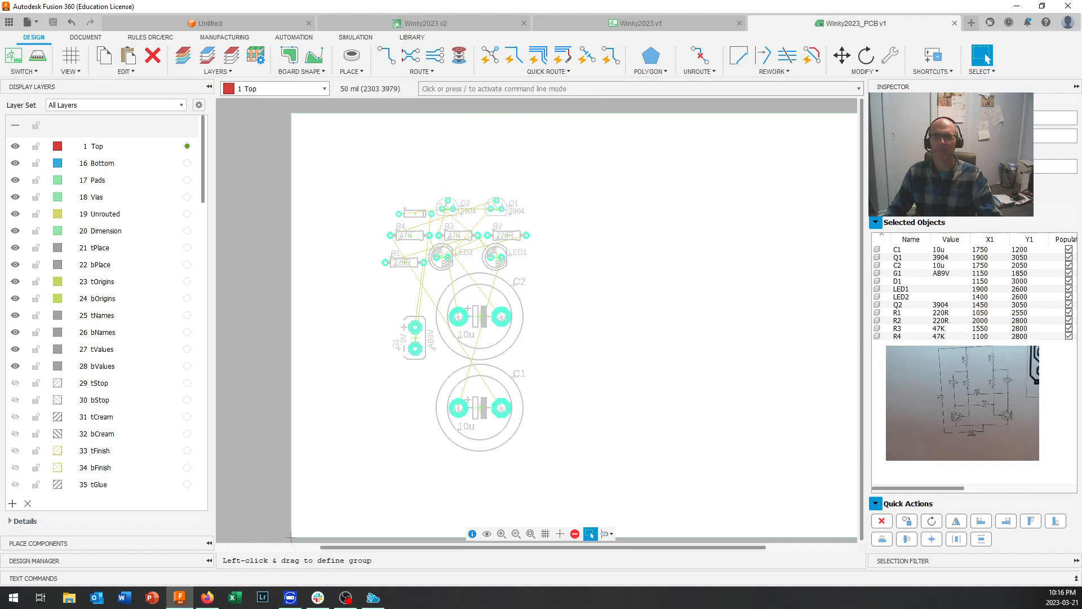
# Change the package of capacitor C1 in the Winky2023 schematic to CPOL-USE1.8-4, footprint E1,8-4
pyautogui.click(659, 20)
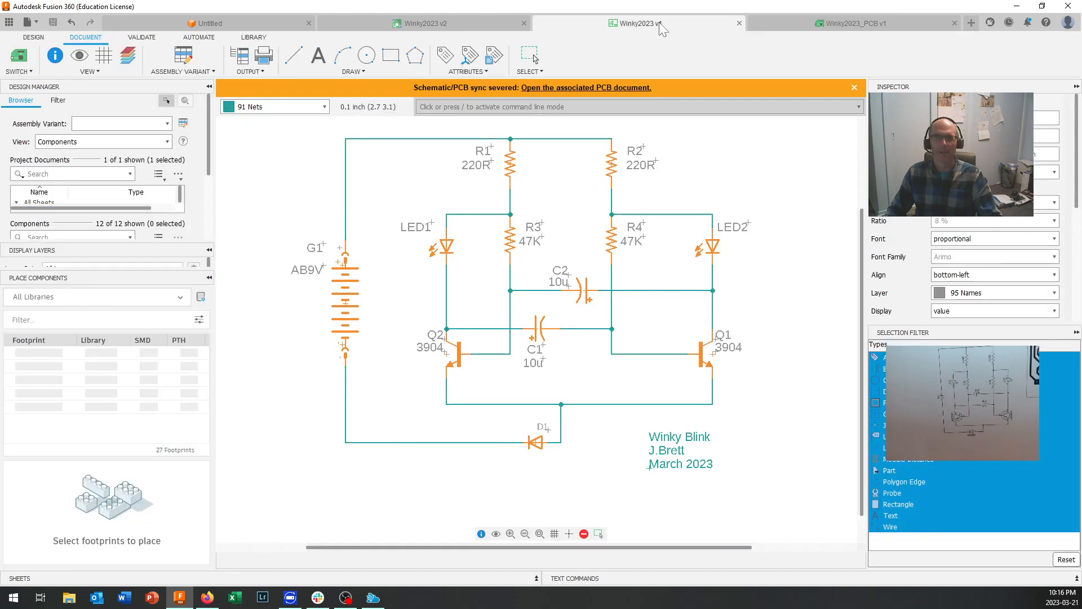
pyautogui.click(475, 23)
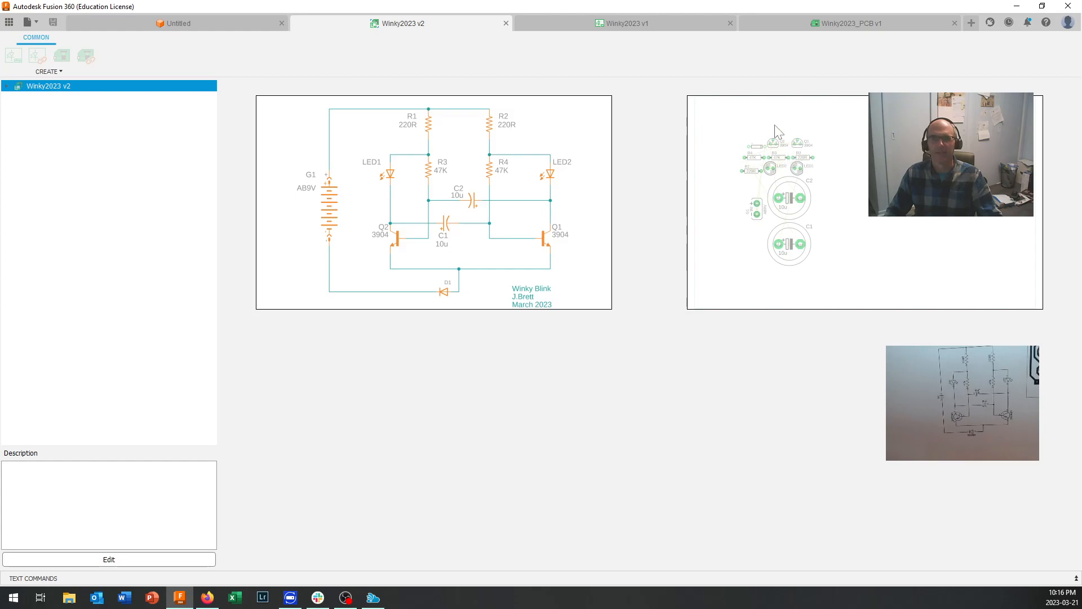
pyautogui.click(640, 24)
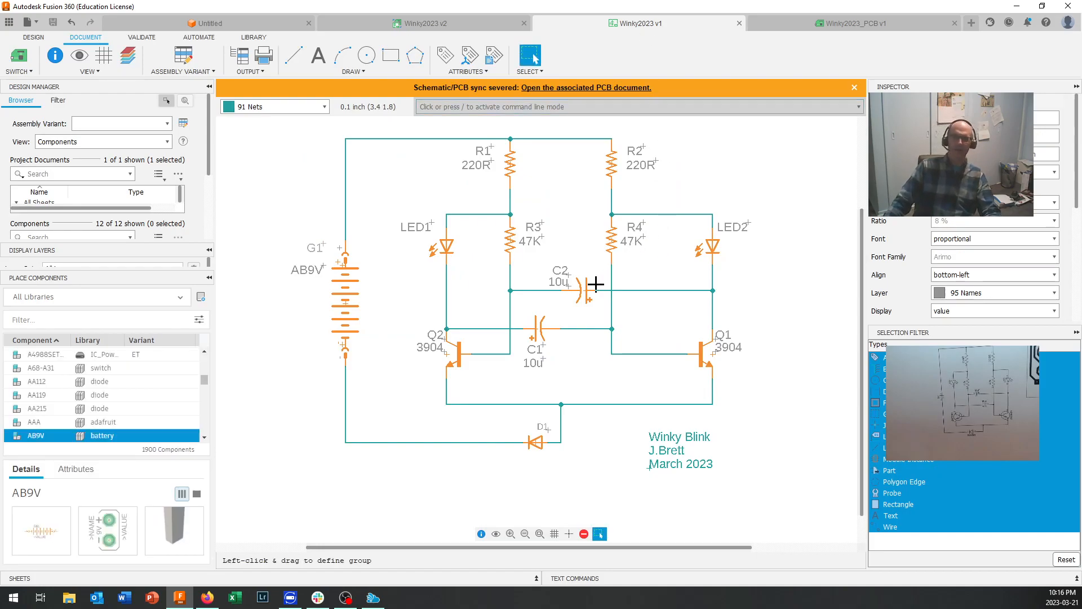
pyautogui.rightClick(539, 329)
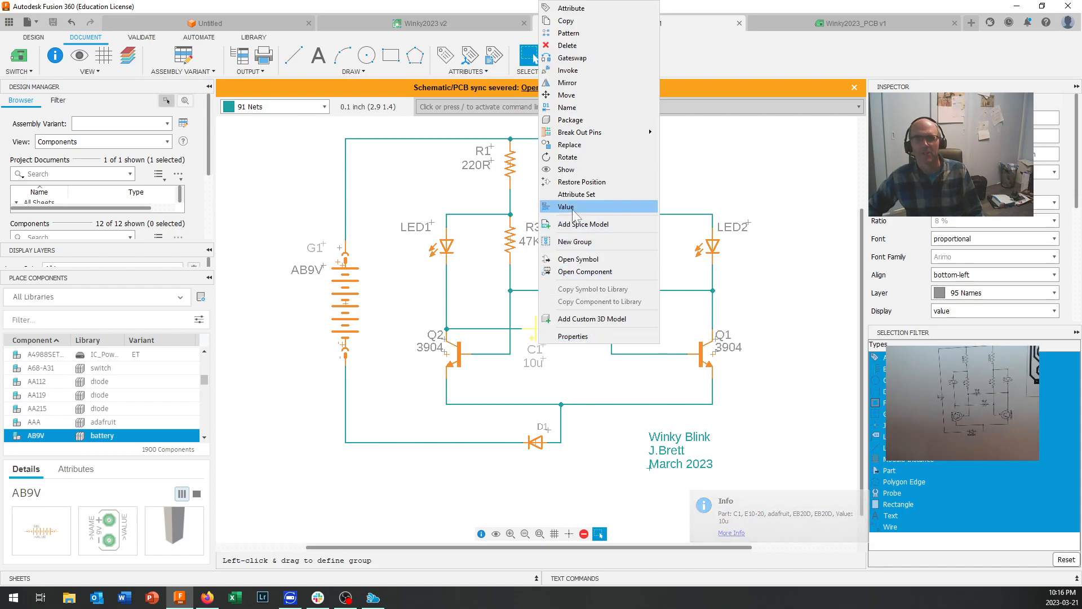
pyautogui.click(586, 121)
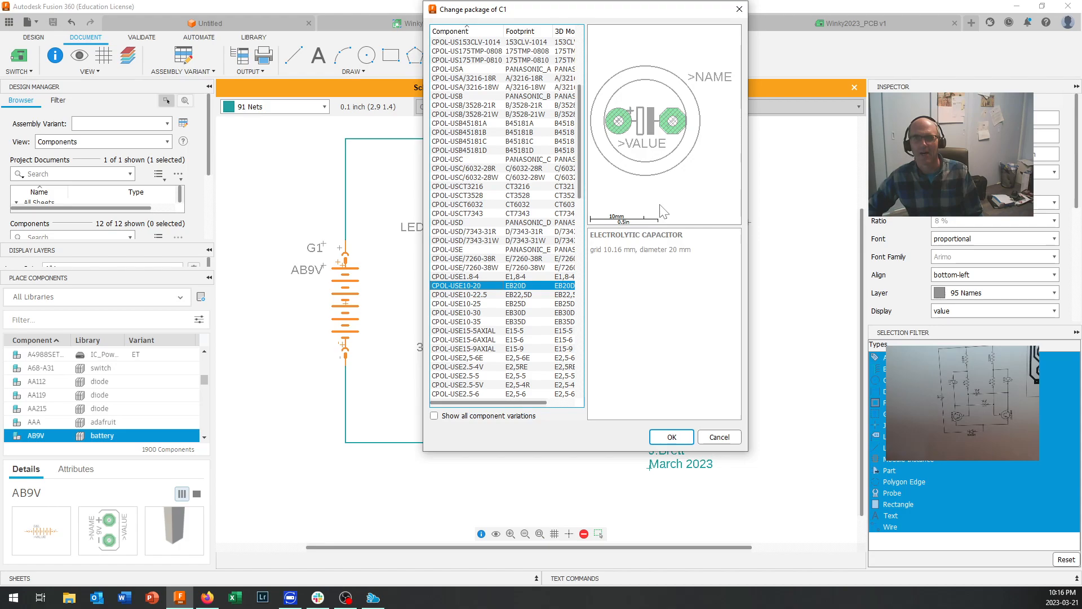
pyautogui.click(544, 277)
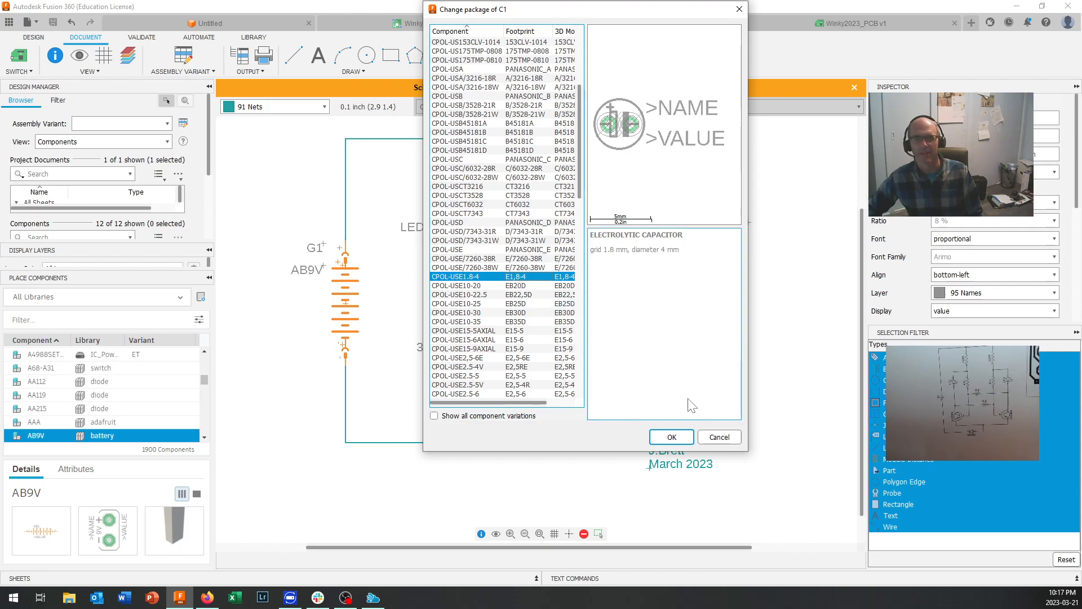
pyautogui.click(671, 437)
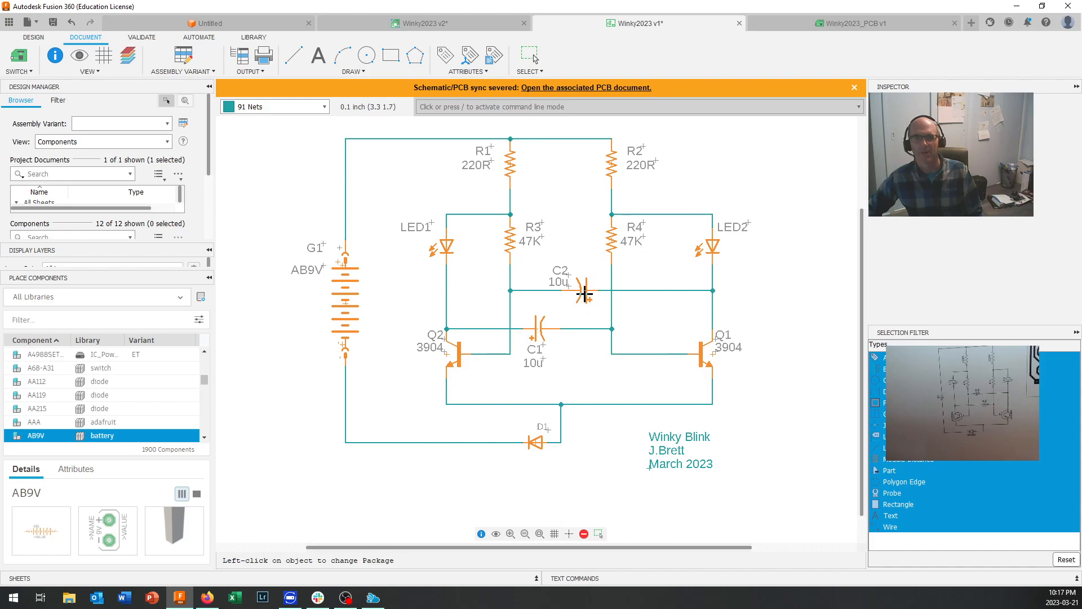
# Change the package of capacitor C2 to CPOL-USE1.8-4 as well, and save the schematic with the version description User Saved
pyautogui.rightClick(585, 291)
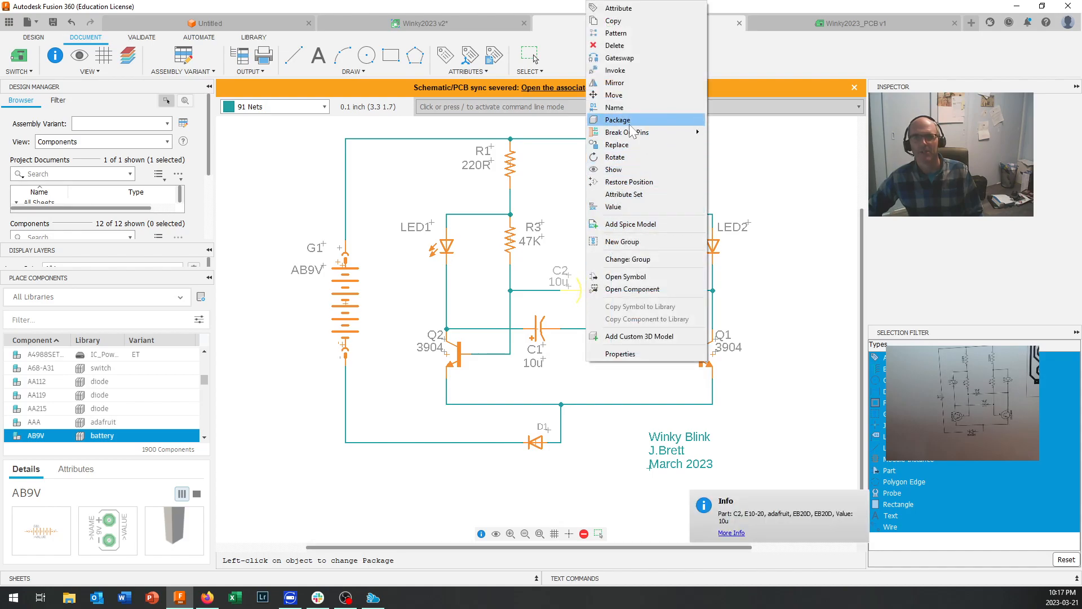
pyautogui.click(618, 120)
pyautogui.click(530, 278)
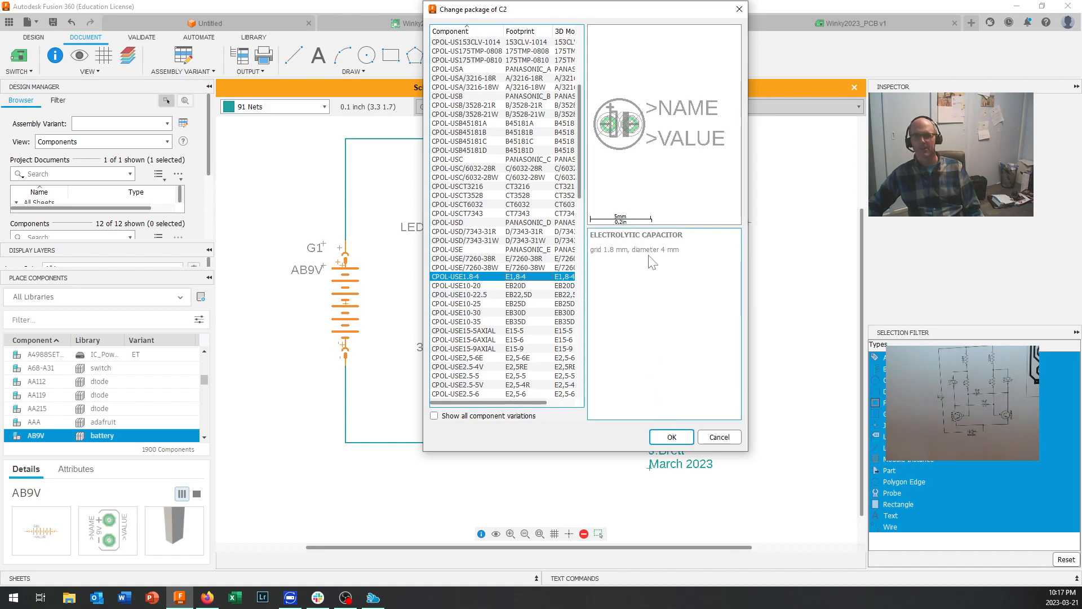
pyautogui.click(671, 437)
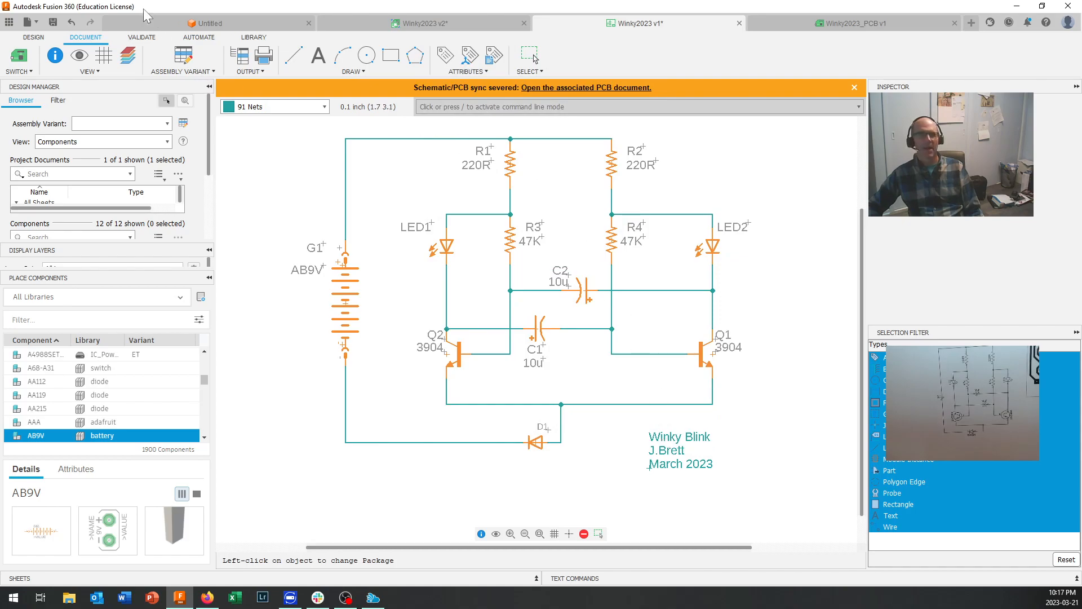
pyautogui.click(53, 25)
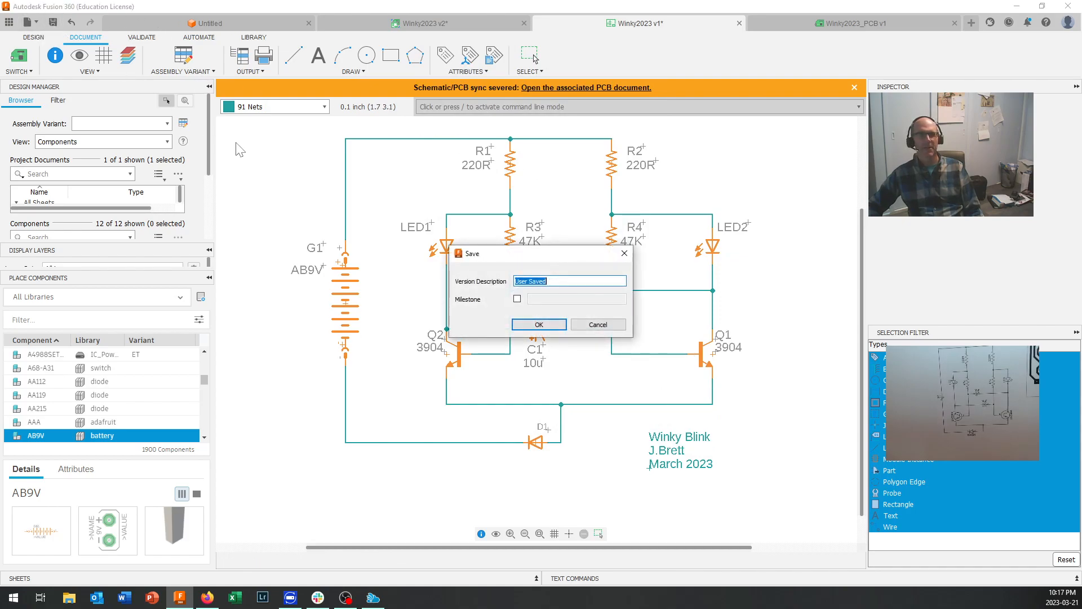
pyautogui.click(550, 324)
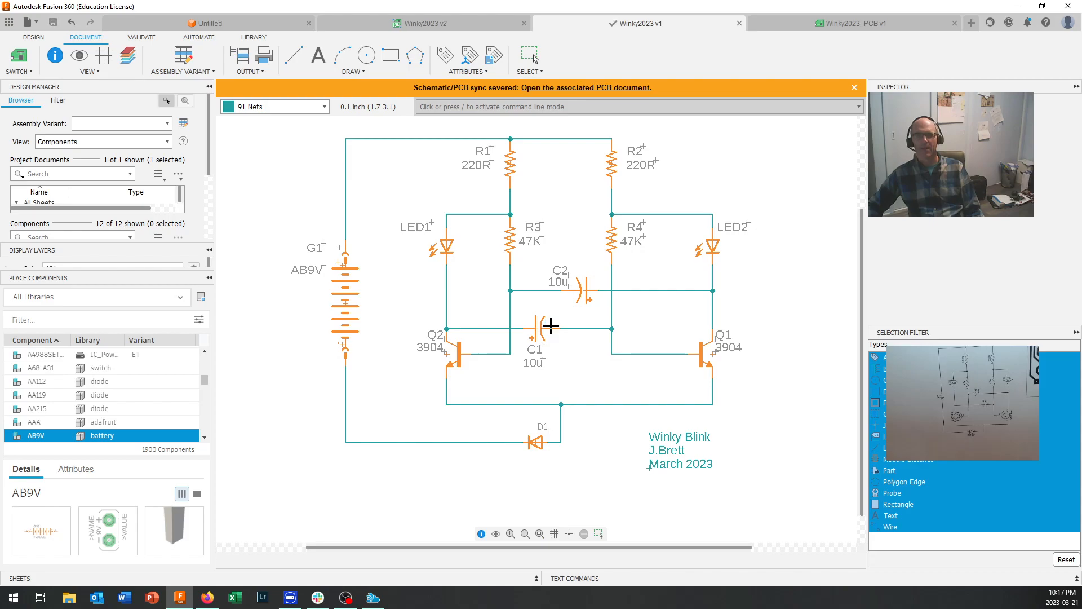
# Close the Winky2023_PCB copy and open the PCB linked to the Winky2023 electronics design
pyautogui.click(840, 25)
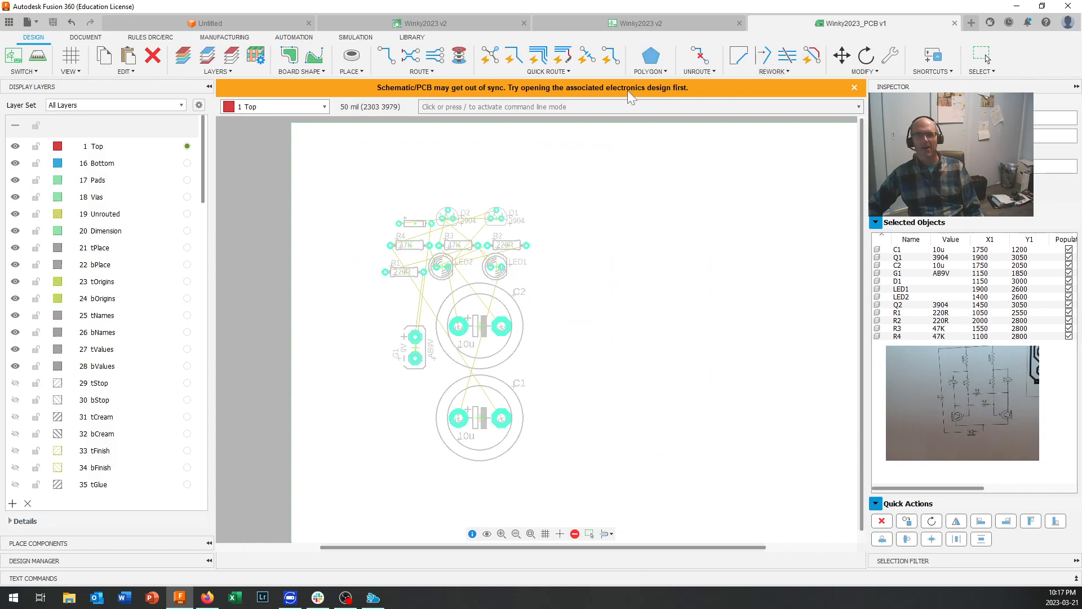
pyautogui.click(855, 88)
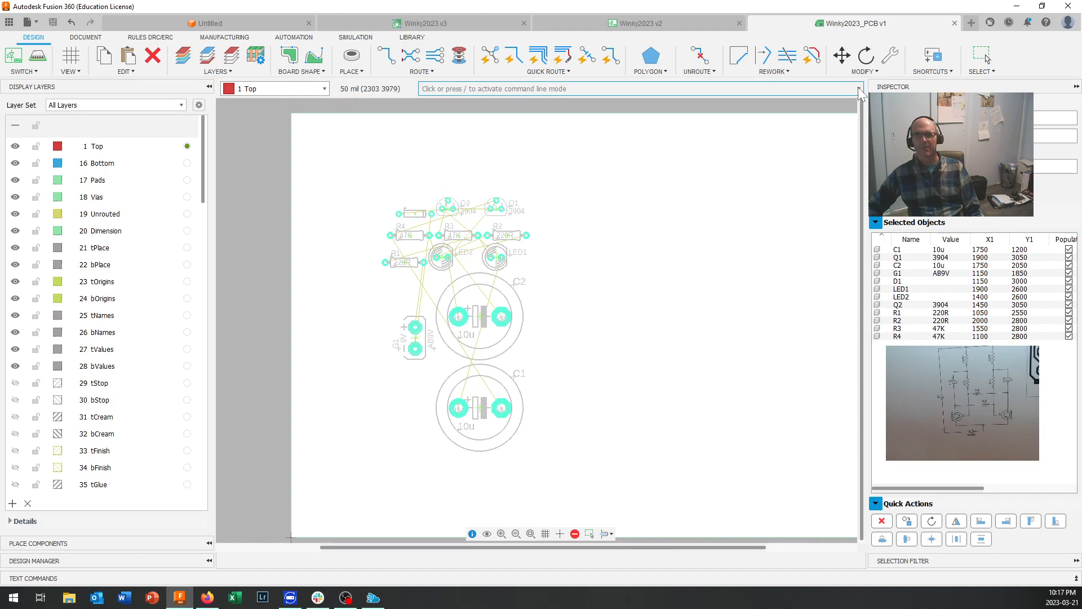
pyautogui.press('g')
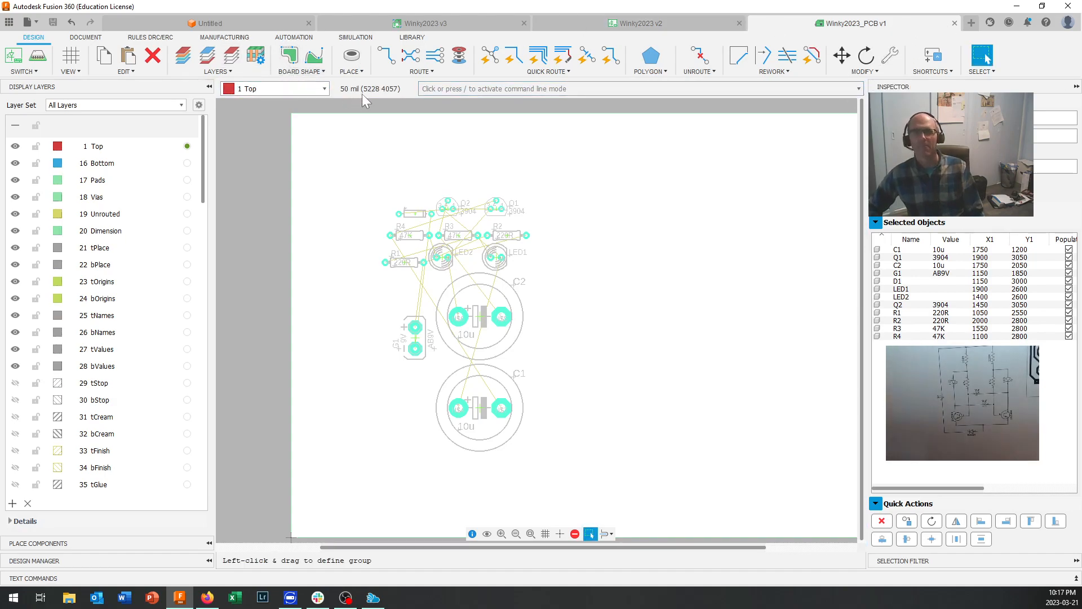
pyautogui.click(954, 23)
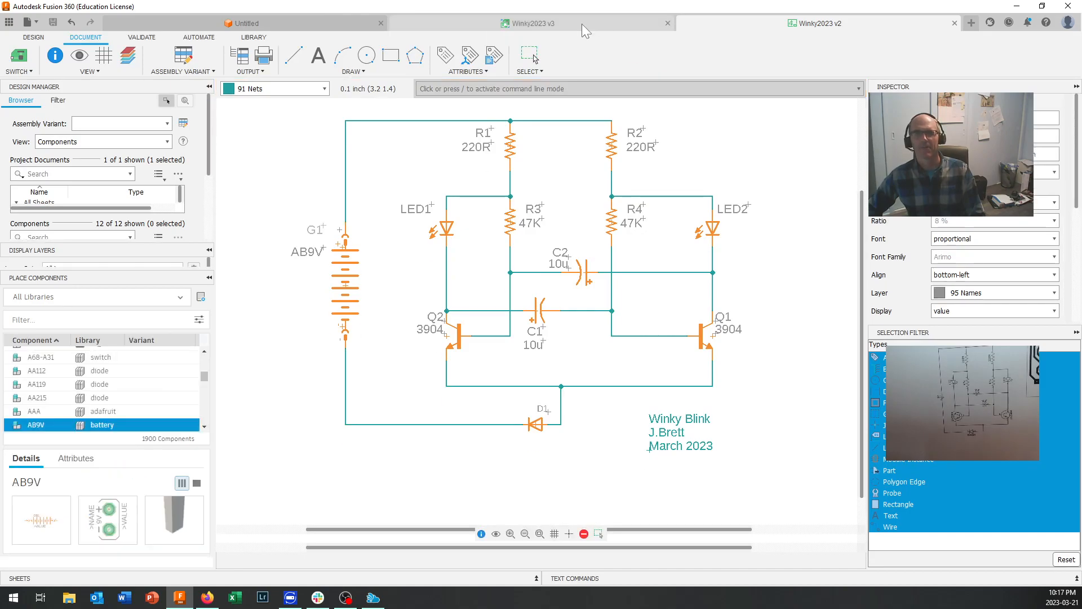
pyautogui.click(582, 25)
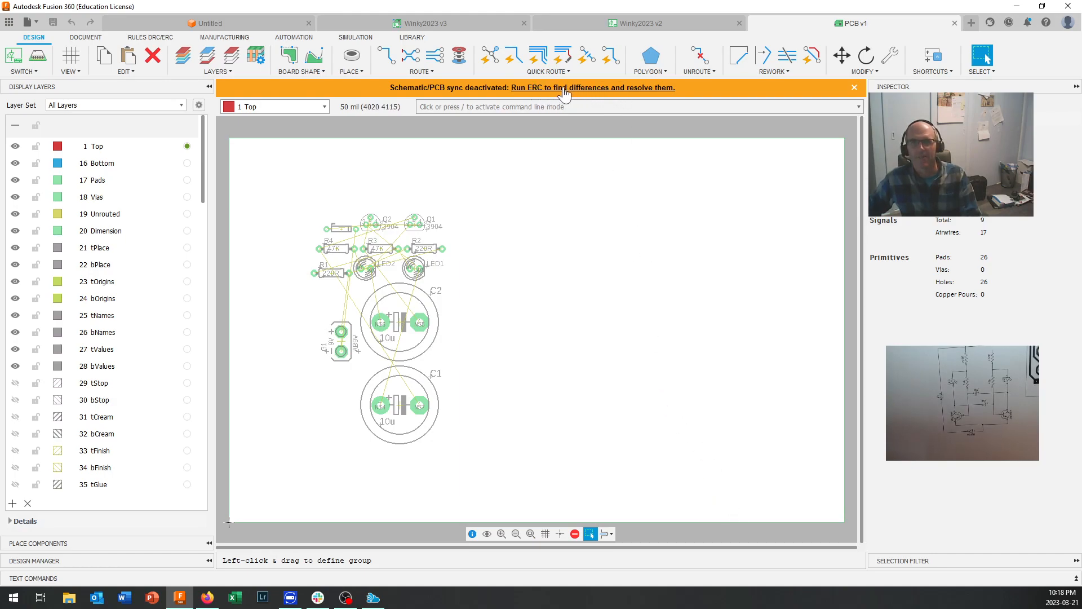
# Run ERC and synchronize the modified C1 and C2 devices from the Winky2023 schematic to the PCB
pyautogui.click(533, 89)
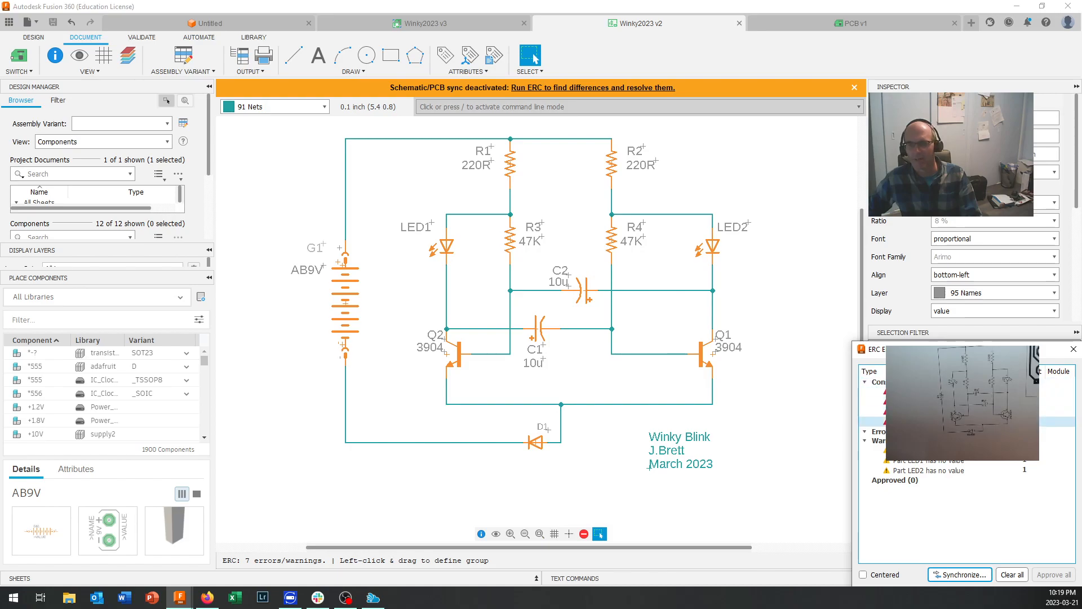
pyautogui.click(960, 575)
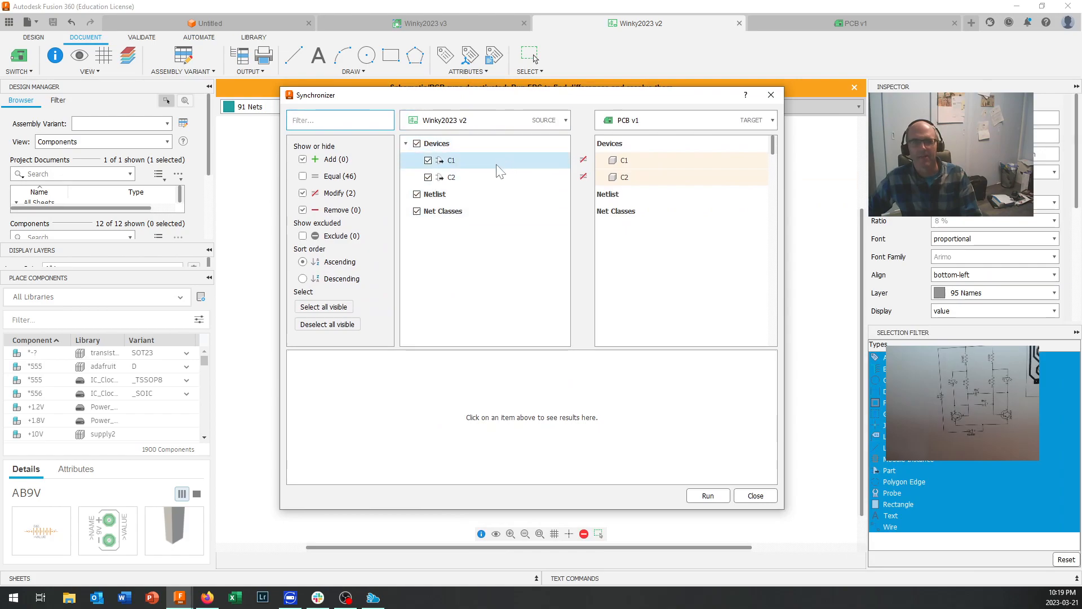
pyautogui.click(708, 496)
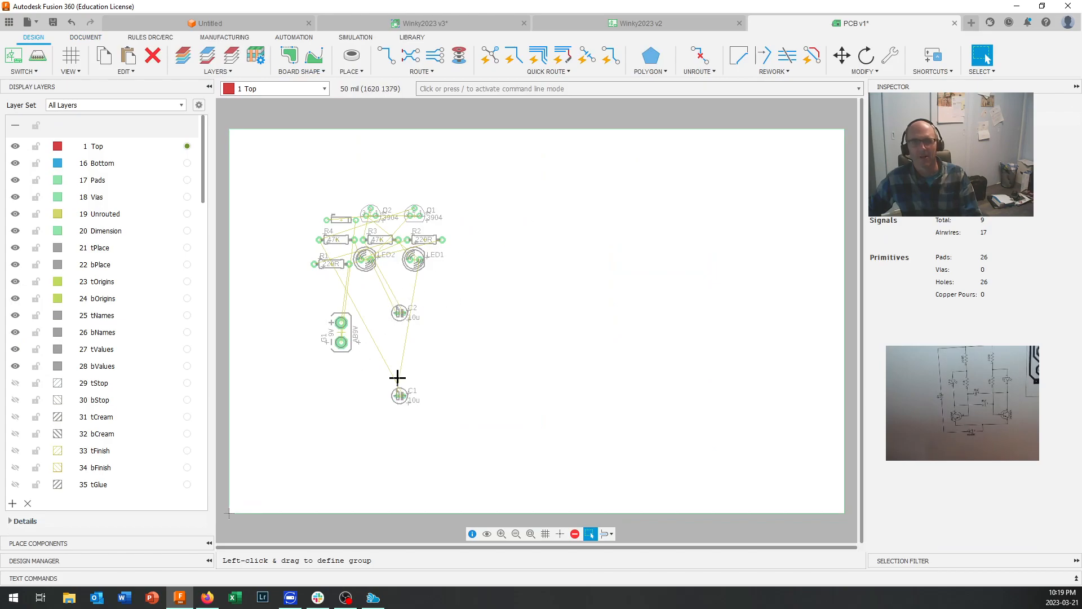
# Compare the schematic with the synchronized board, and save the PCB with the version description User Saved
pyautogui.click(622, 27)
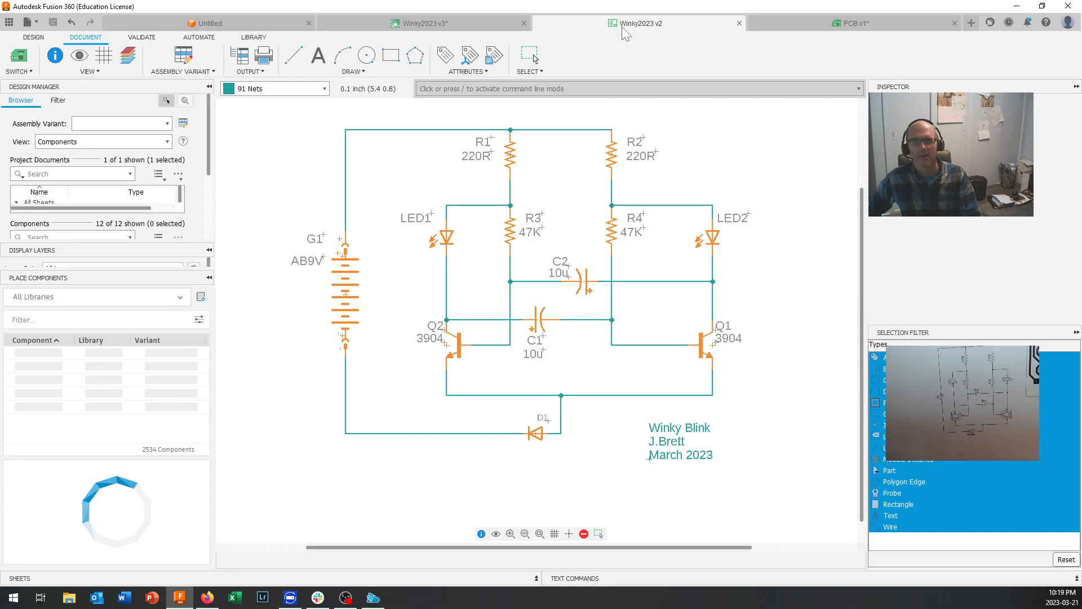
pyautogui.click(792, 28)
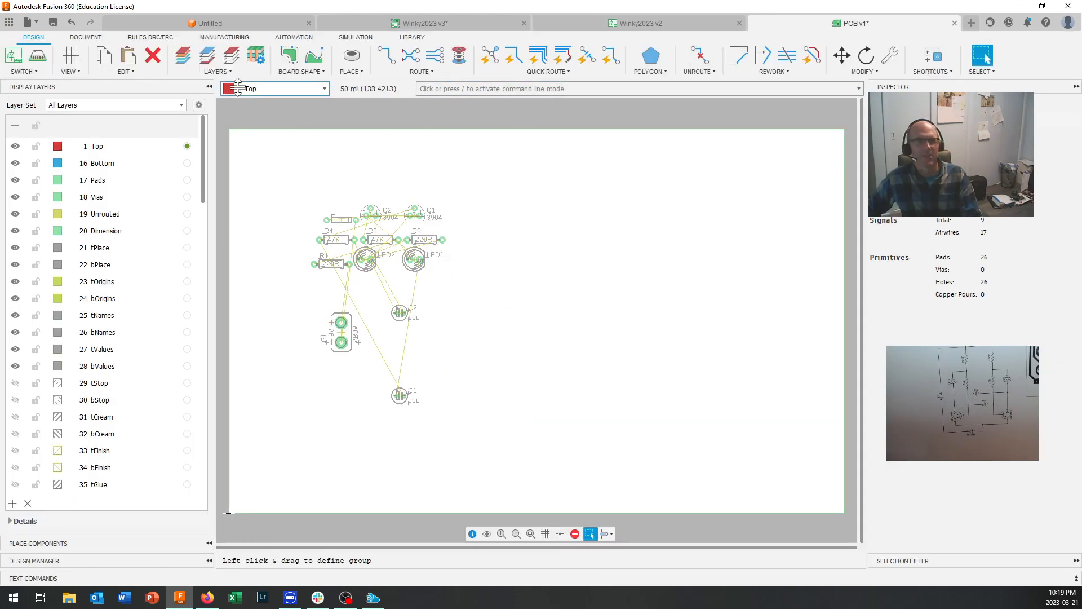
pyautogui.click(53, 22)
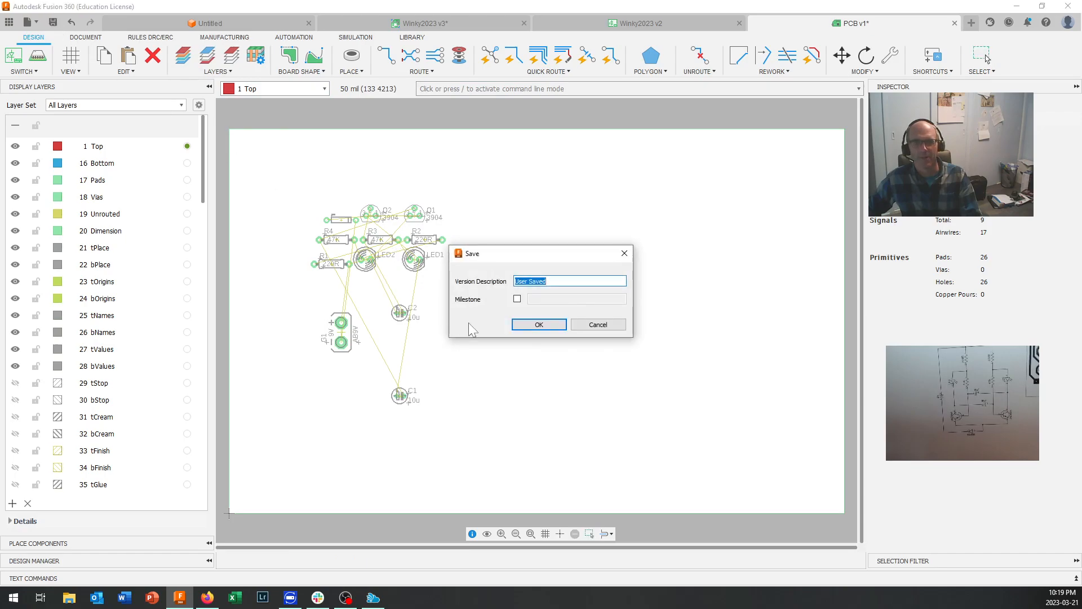
pyautogui.click(539, 325)
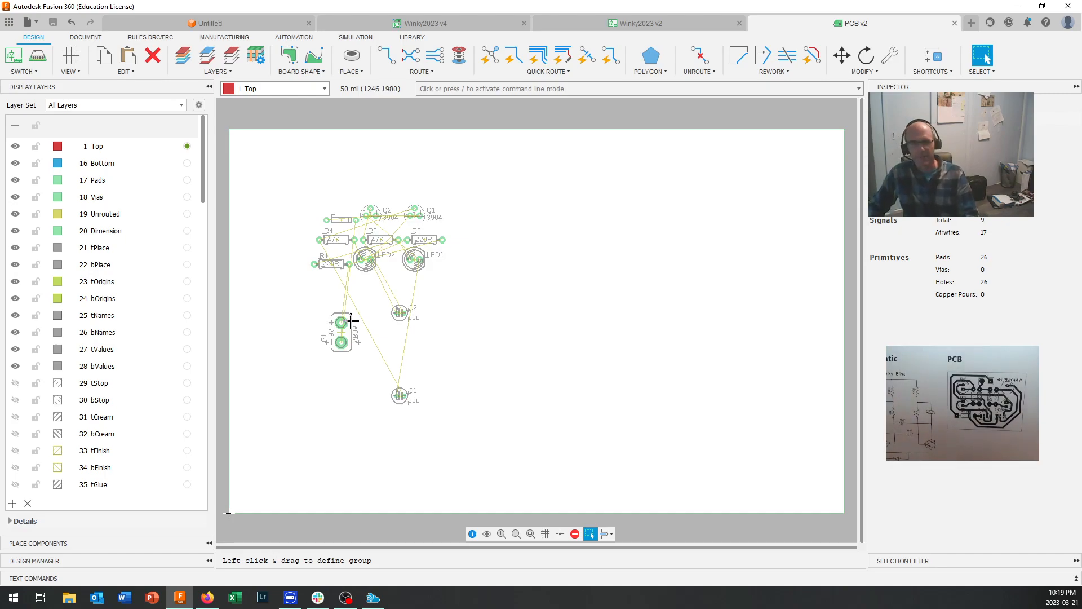
# Move battery connector G1 above and beyond the component cluster to (3000, 3400) mil, rotated horizontally with its plus pad facing Q1
pyautogui.moveTo(343, 335); pyautogui.dragTo(517, 182)
pyautogui.rightClick(493, 204)
pyautogui.rightClick(515, 184)
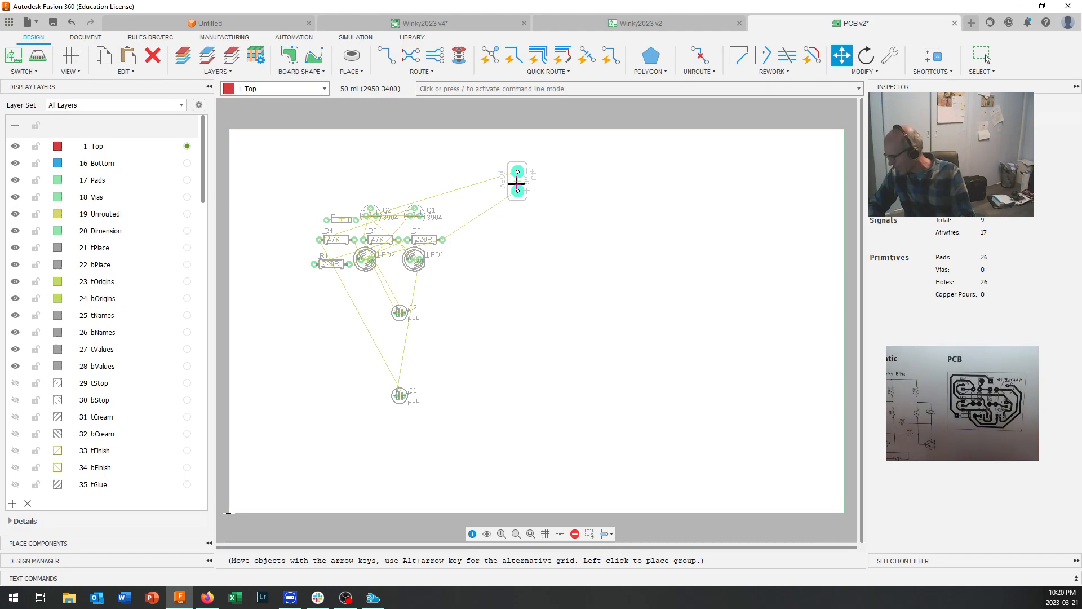
pyautogui.rightClick(516, 183)
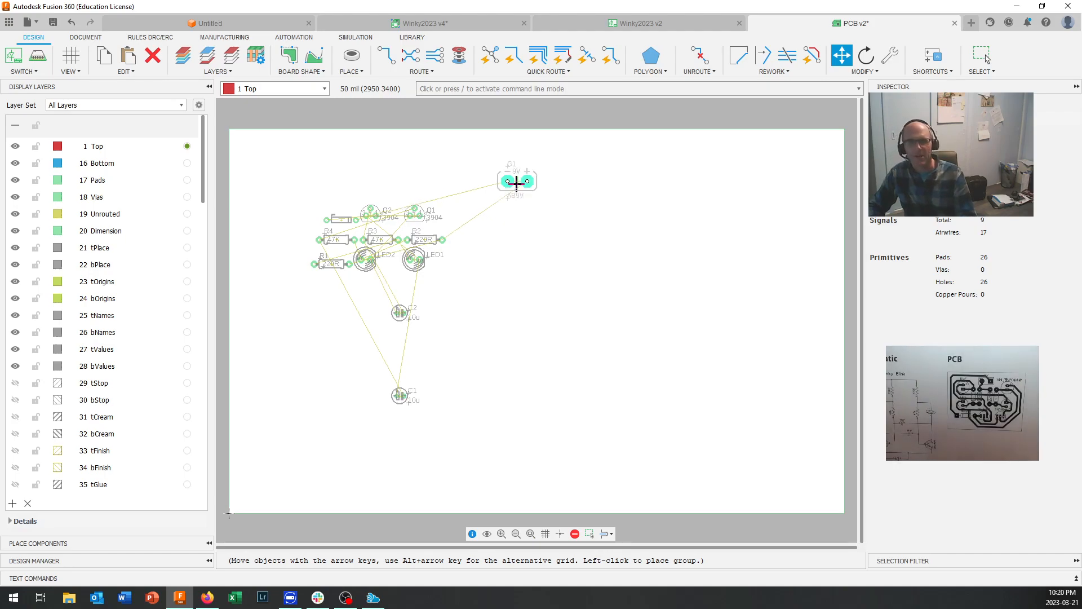
pyautogui.rightClick(516, 183)
pyautogui.rightClick(516, 184)
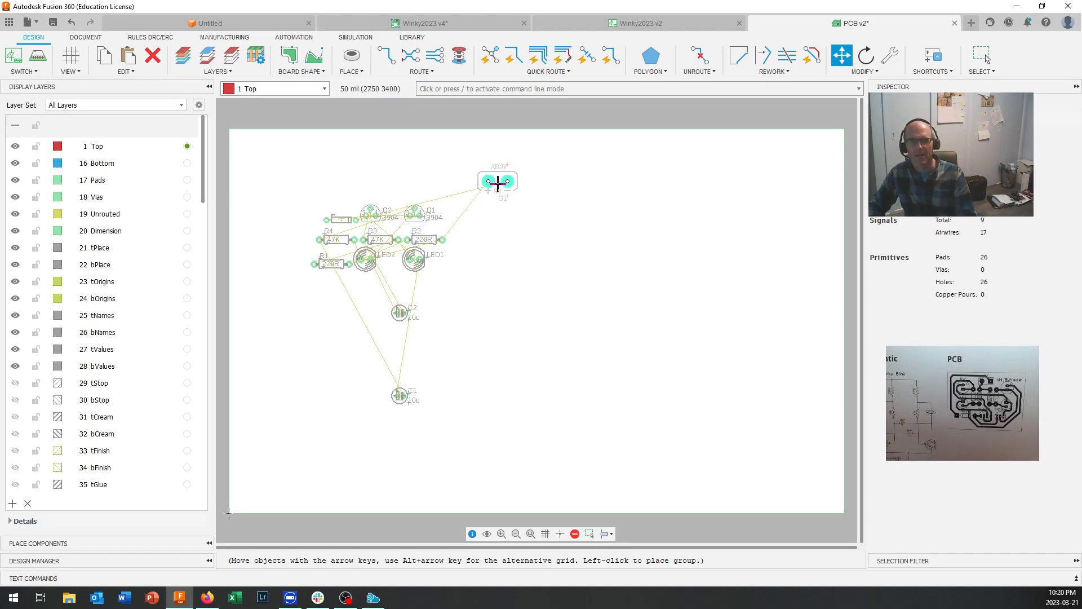
pyautogui.click(522, 181)
pyautogui.press('Escape')
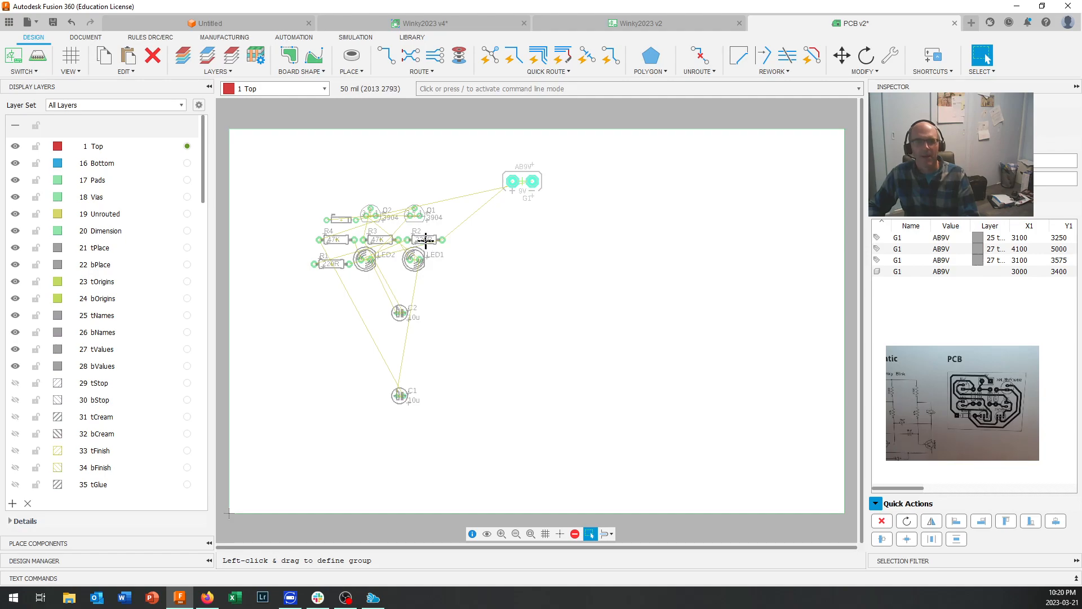
# Rotate the 220R resistor R2 to vertical and place it directly below G1's plus pad at (2900, 3000) mil
pyautogui.scroll(4, 423, 240)
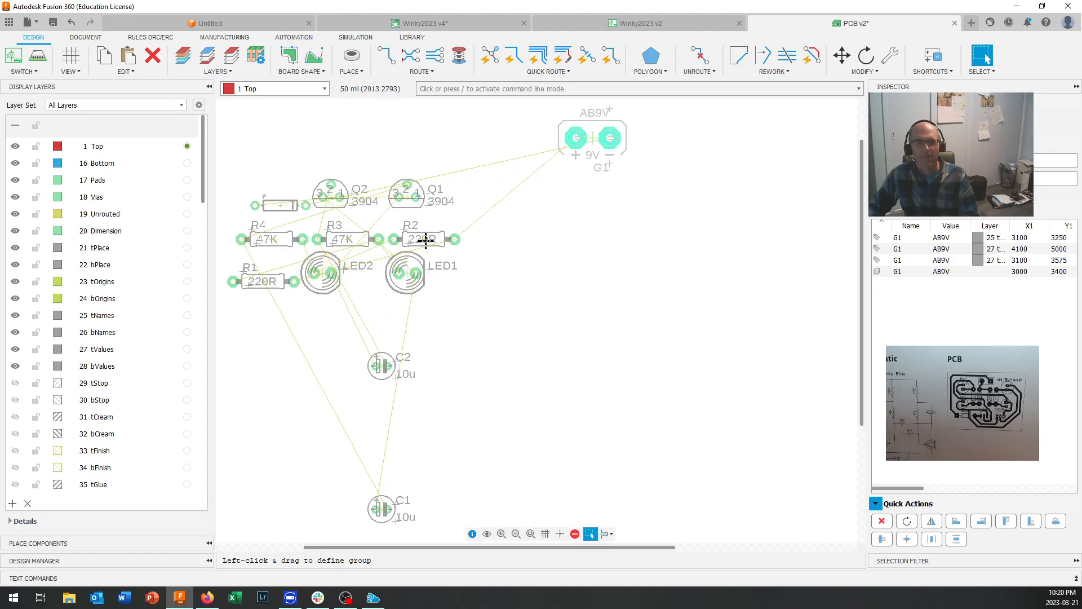
pyautogui.click(395, 247)
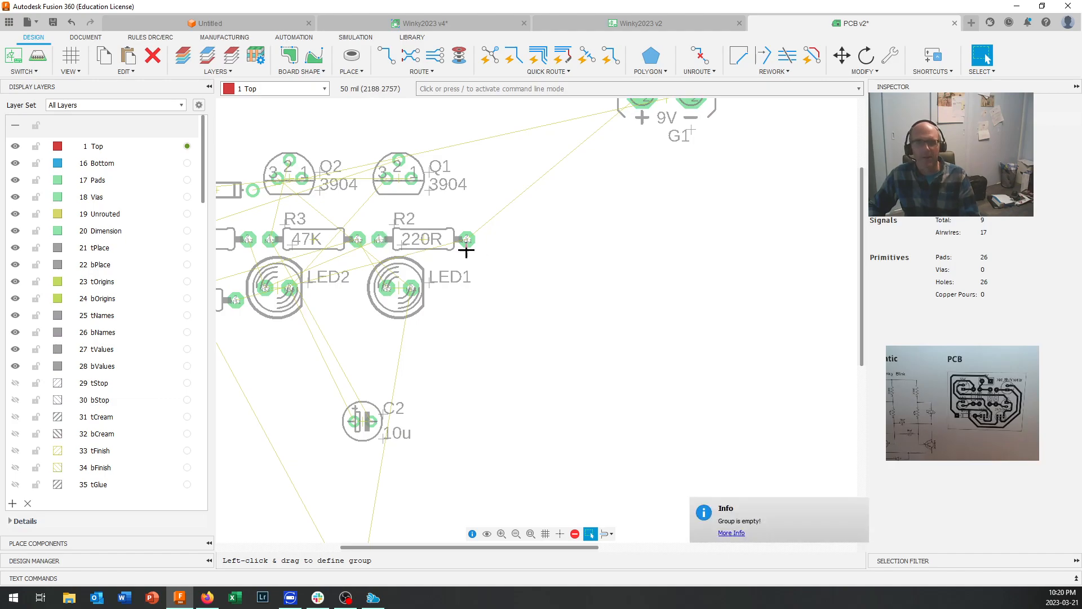
pyautogui.moveTo(423, 239); pyautogui.dragTo(435, 239)
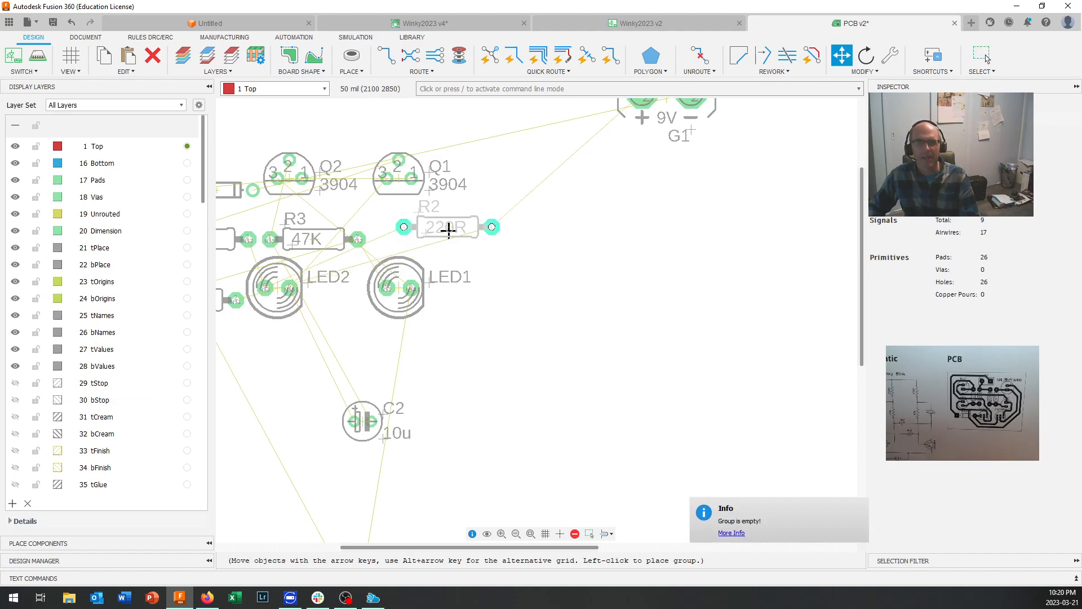
pyautogui.rightClick(544, 222)
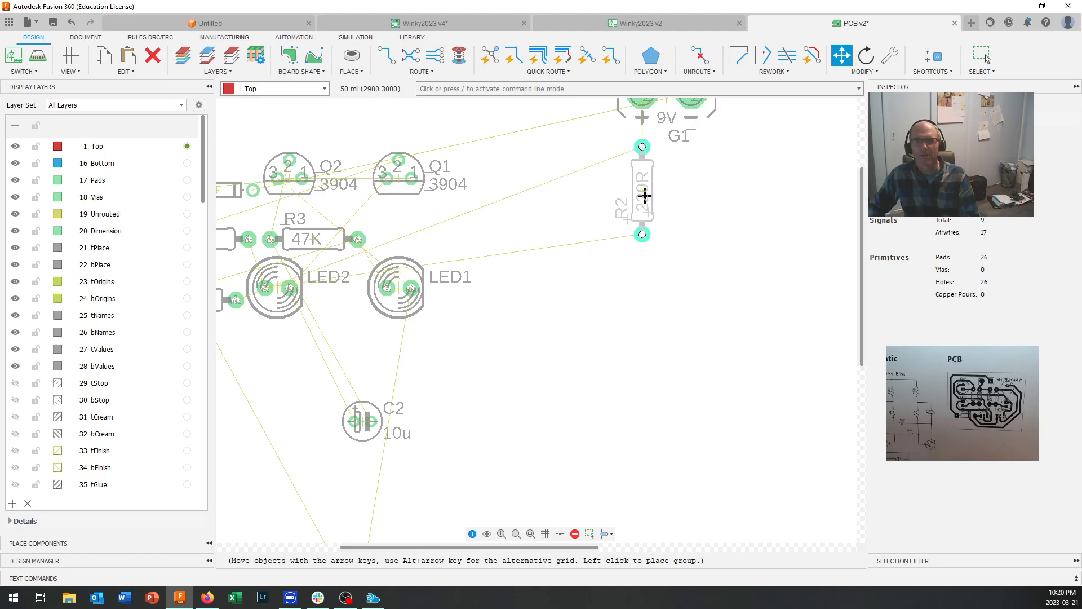
pyautogui.click(644, 196)
pyautogui.press('Escape')
# Rotate the 220R resistor R1 to vertical and place it beside R2 below G1's minus pad at (3100, 3000) mil
pyautogui.scroll(-2, 394, 273)
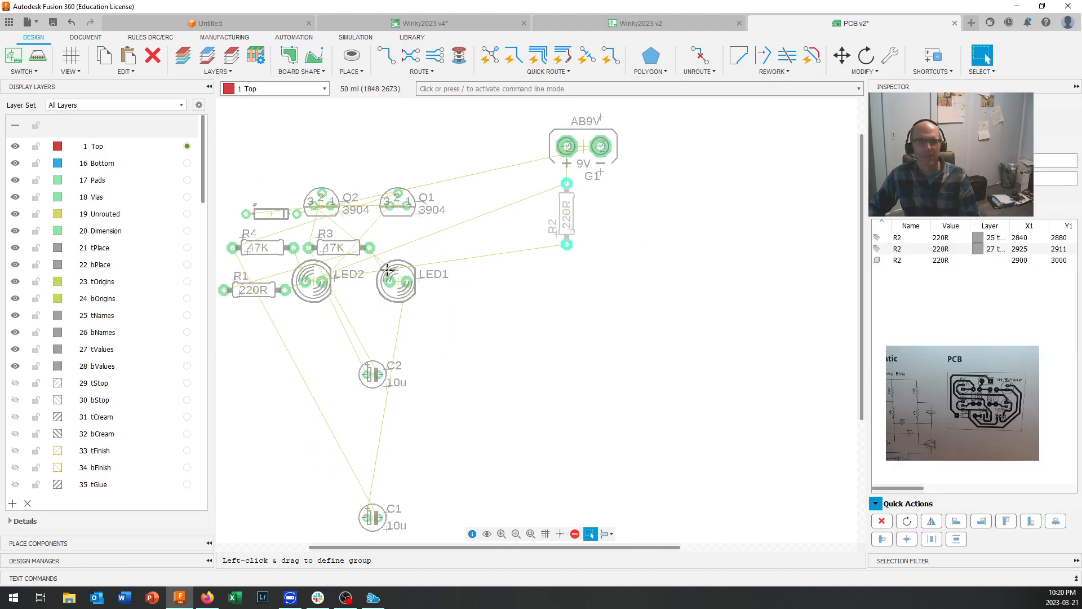
pyautogui.click(240, 293)
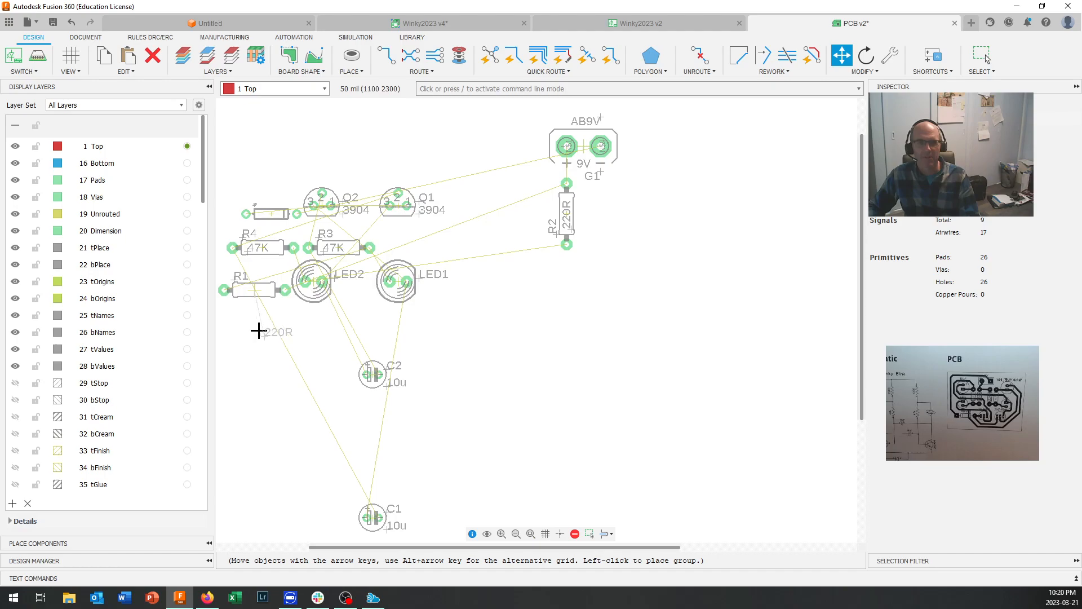
pyautogui.click(235, 293)
pyautogui.press('m')
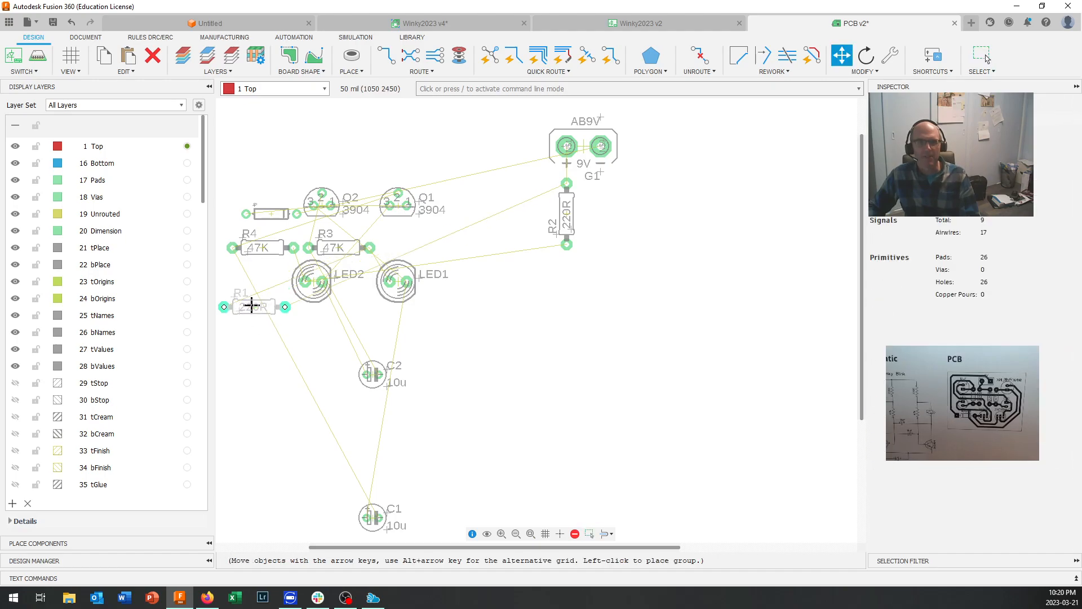
pyautogui.click(249, 303)
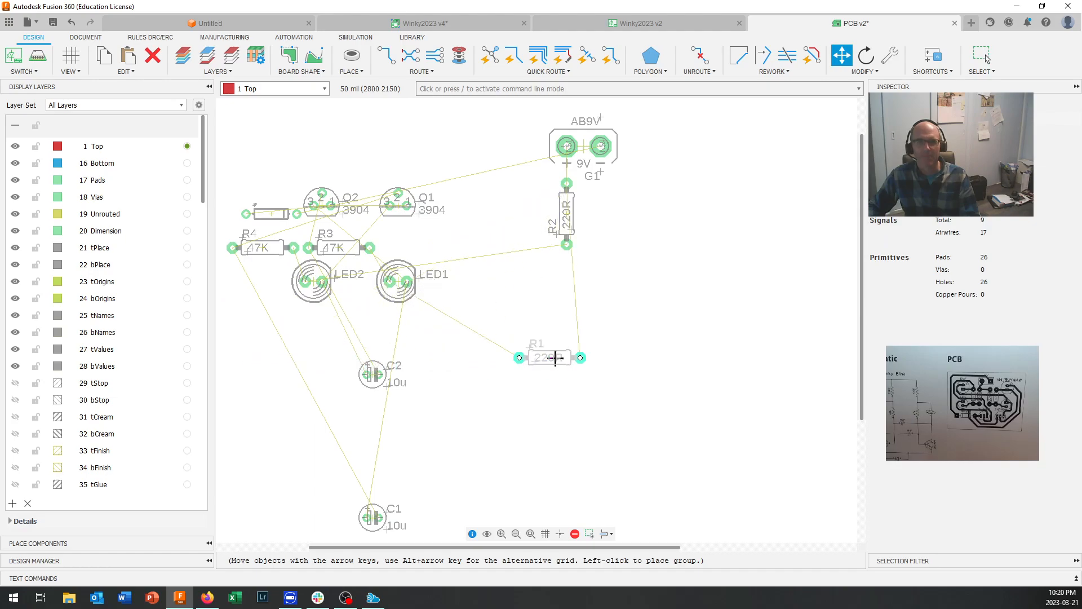
pyautogui.rightClick(579, 345)
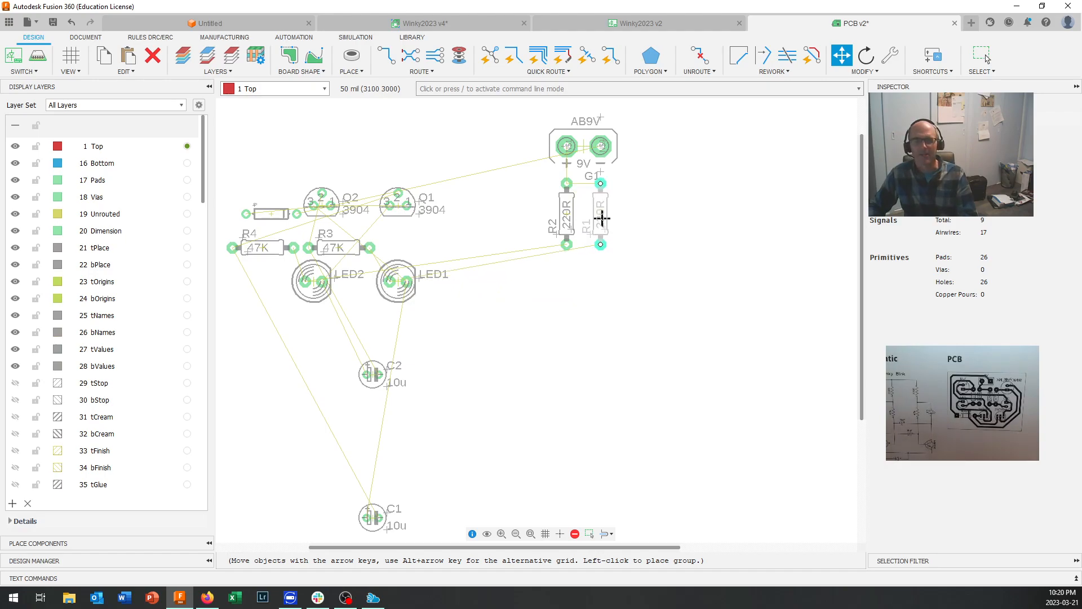
pyautogui.click(602, 219)
pyautogui.press('Escape')
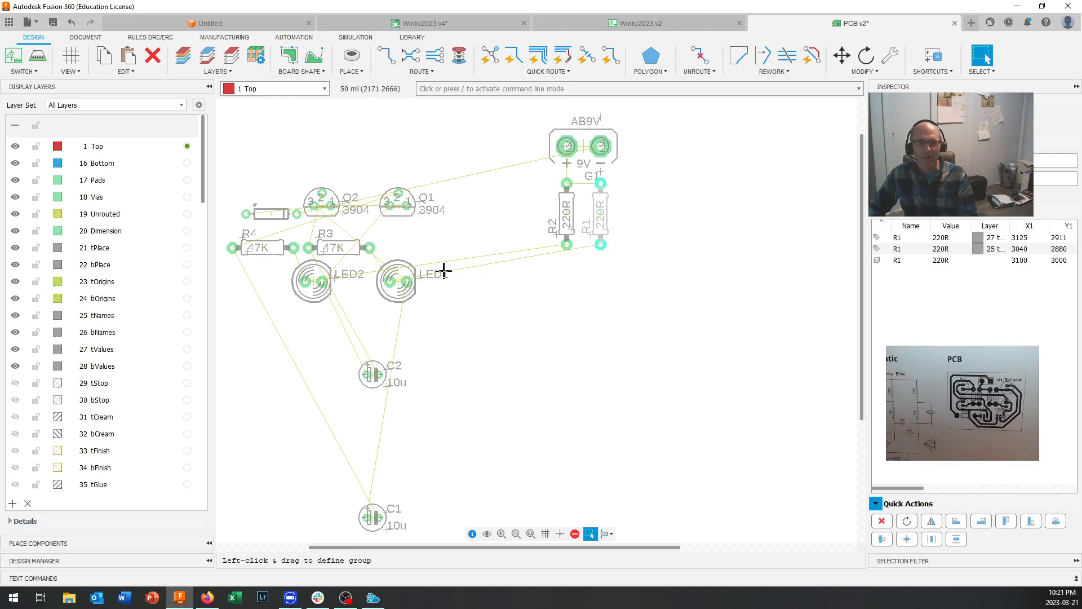
# Move LED1 to the far side of R1 at (3500, 2850) mil, rotated so its pads are stacked vertically and its name is above
pyautogui.press('m')
pyautogui.click(399, 283)
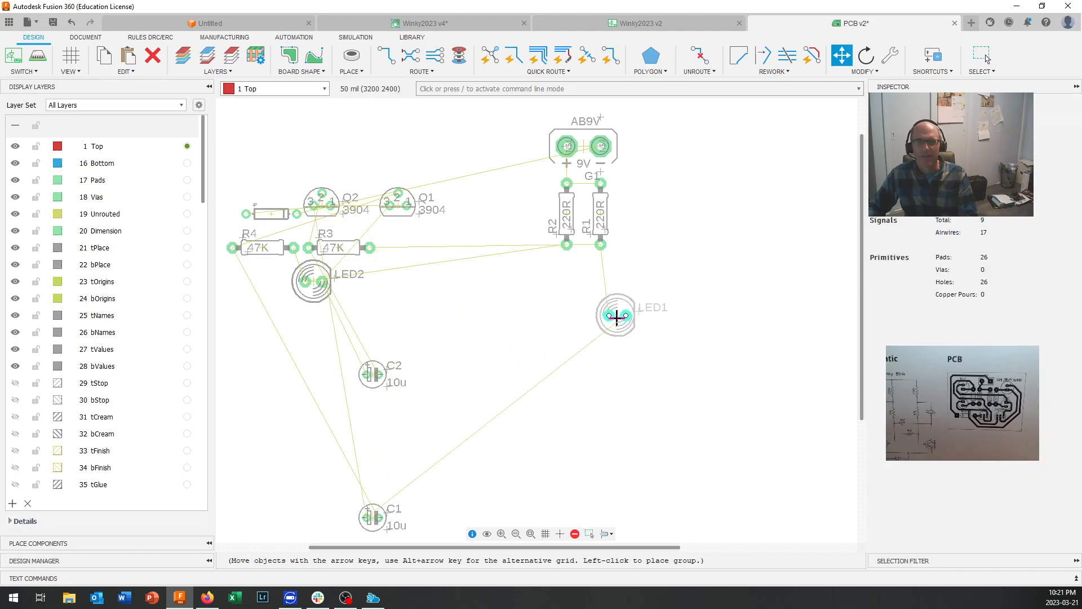
pyautogui.rightClick(617, 317)
pyautogui.rightClick(617, 316)
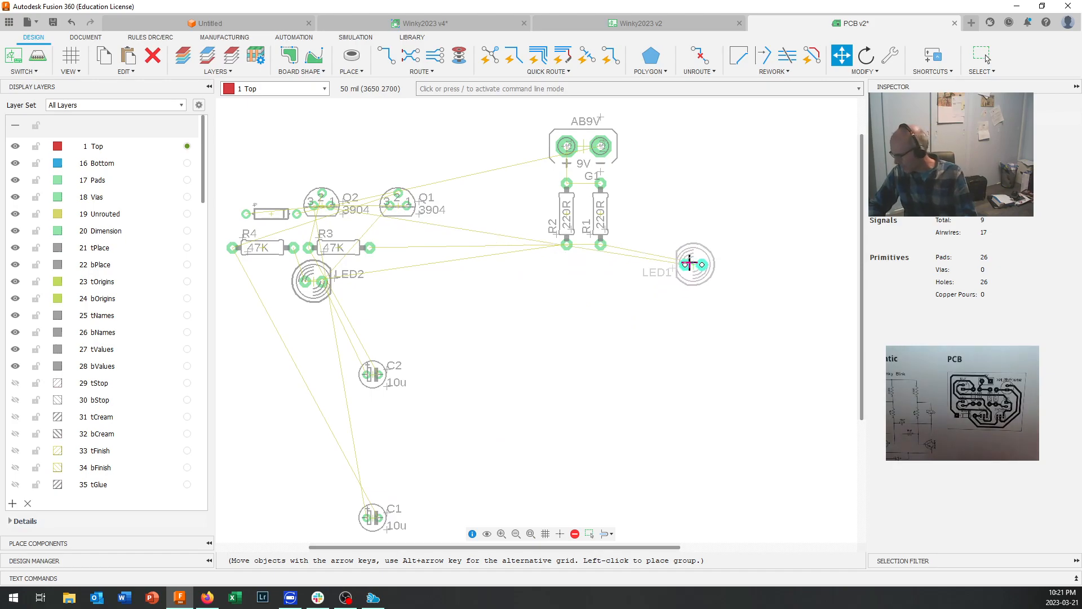
pyautogui.rightClick(688, 261)
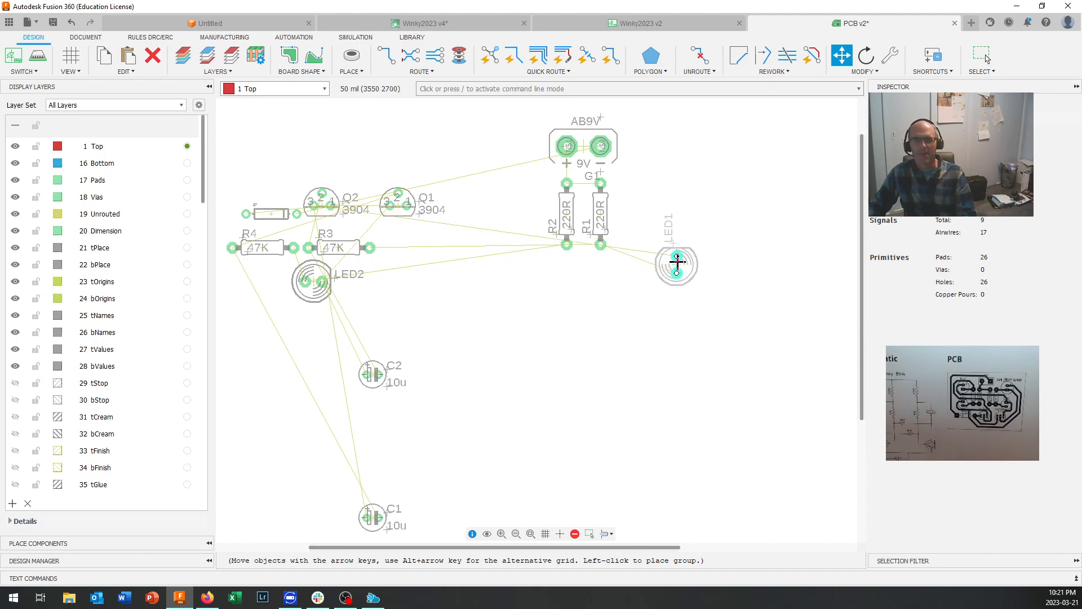
pyautogui.rightClick(676, 259)
pyautogui.rightClick(676, 258)
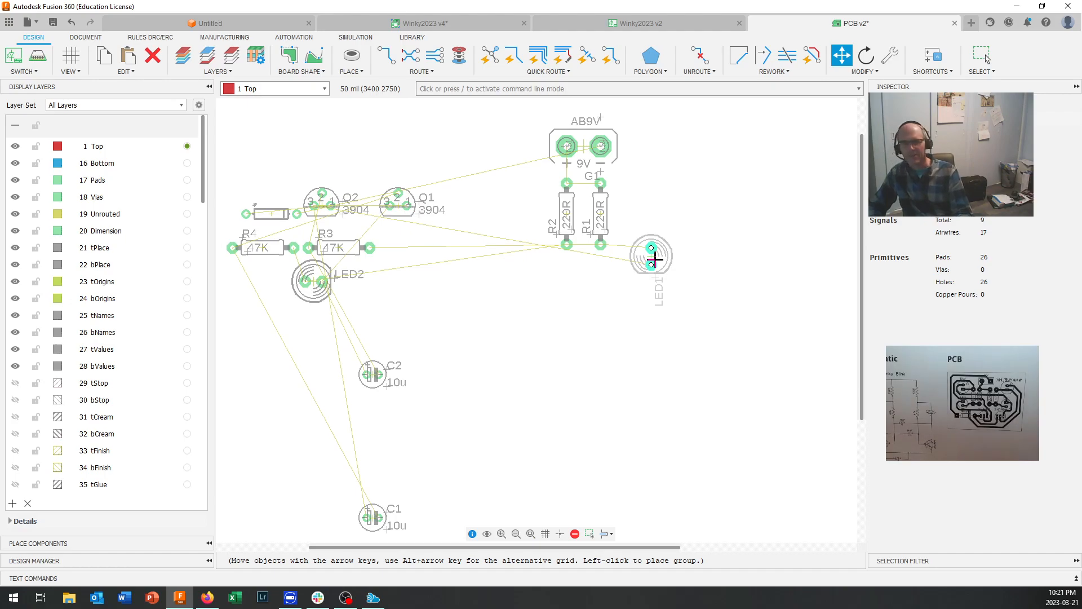
pyautogui.rightClick(653, 258)
pyautogui.rightClick(653, 257)
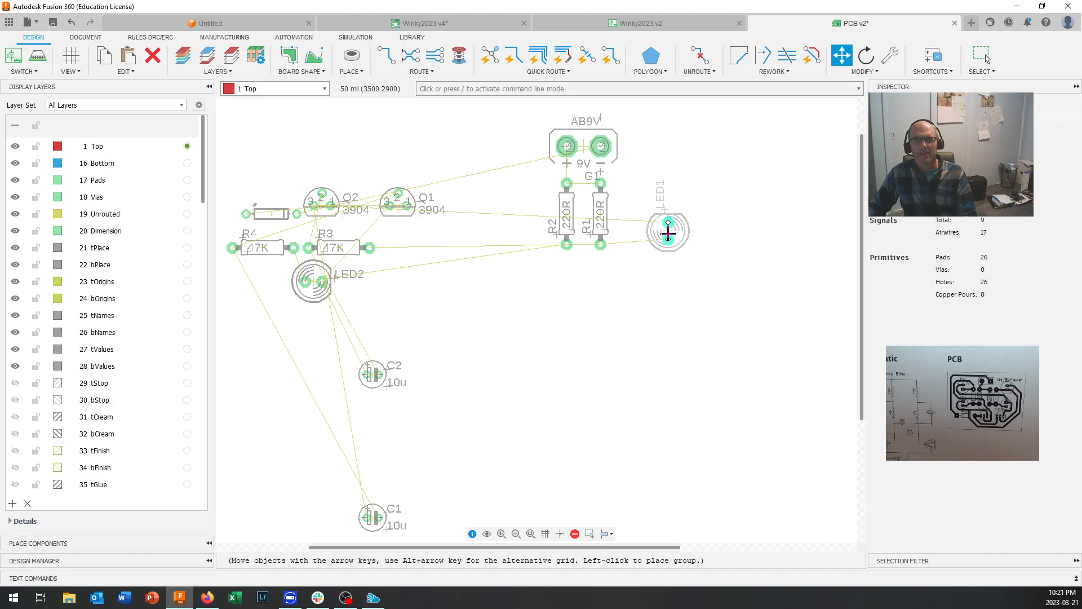
pyautogui.click(668, 238)
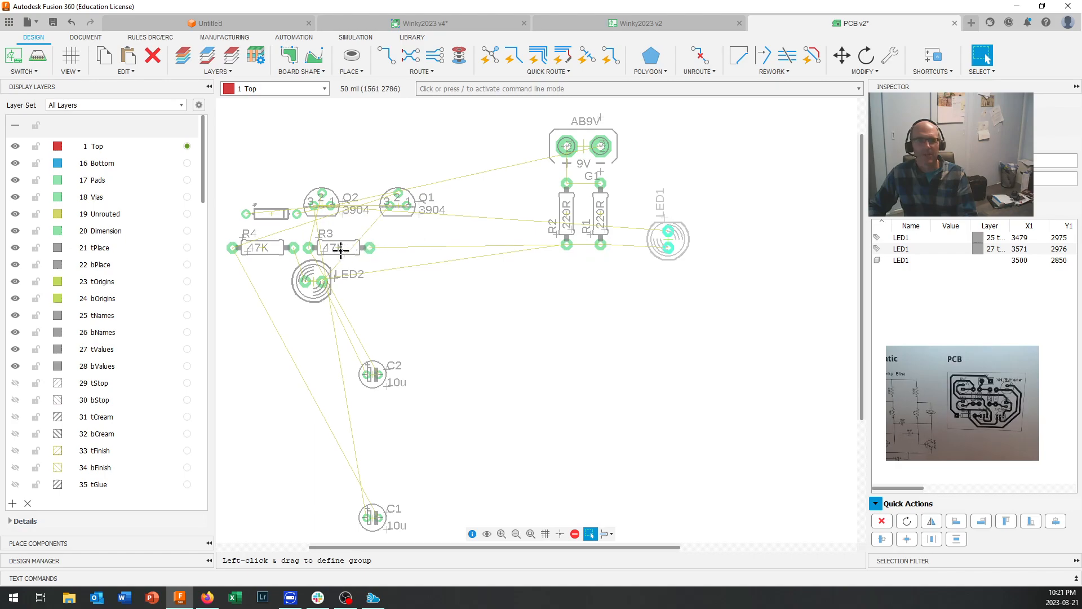
# Place the 47K resistor R3 vertically between R1 and LED1 at (3250, 3000) mil, and shift LED1 up to (3500, 2900) mil
pyautogui.moveTo(339, 248); pyautogui.dragTo(591, 280)
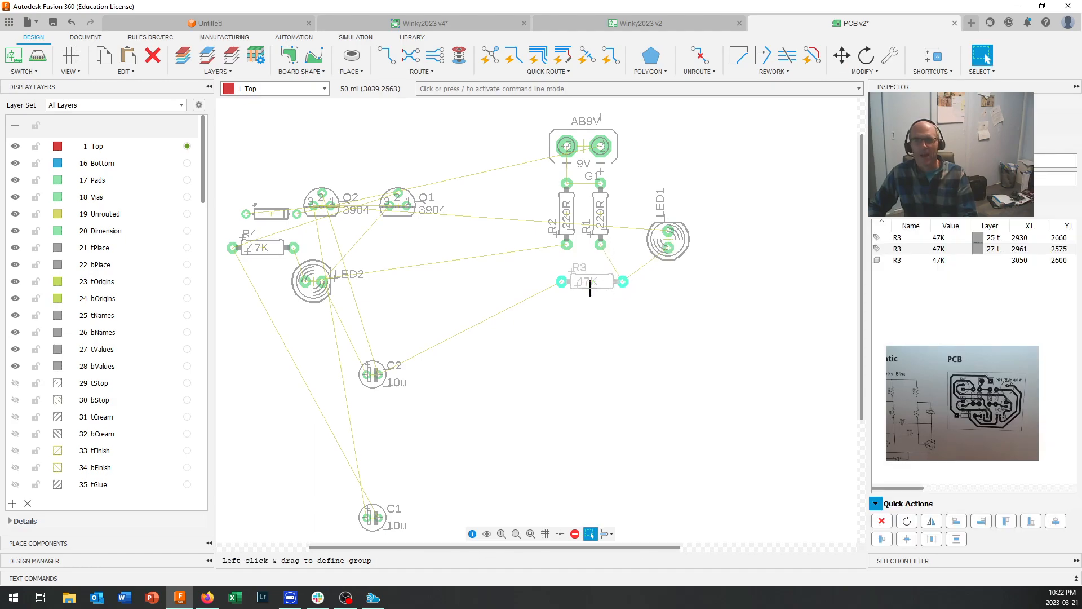
pyautogui.moveTo(595, 289); pyautogui.dragTo(698, 305)
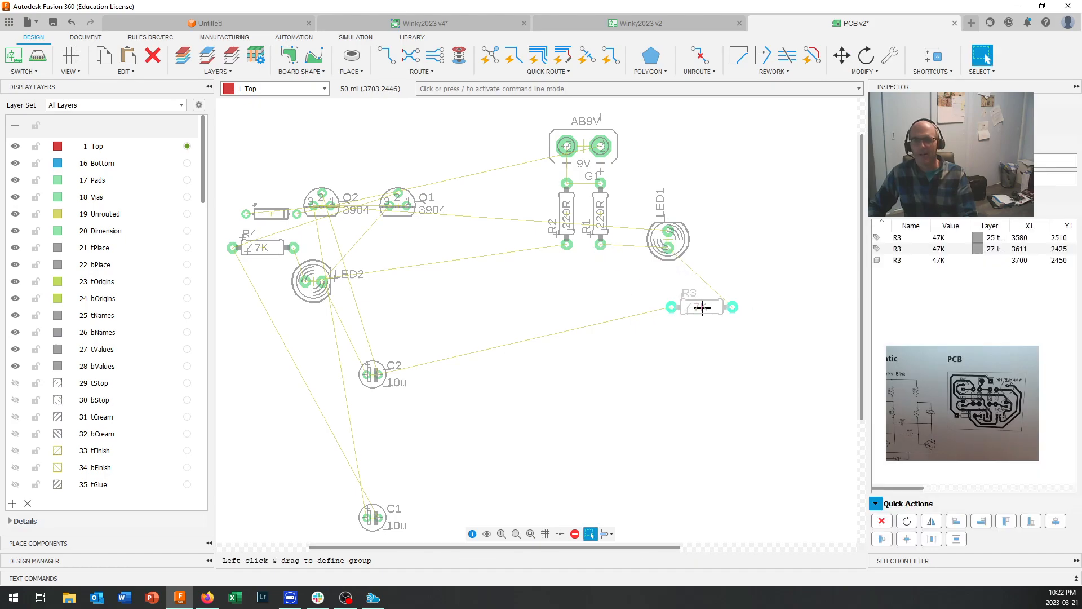
pyautogui.press('m')
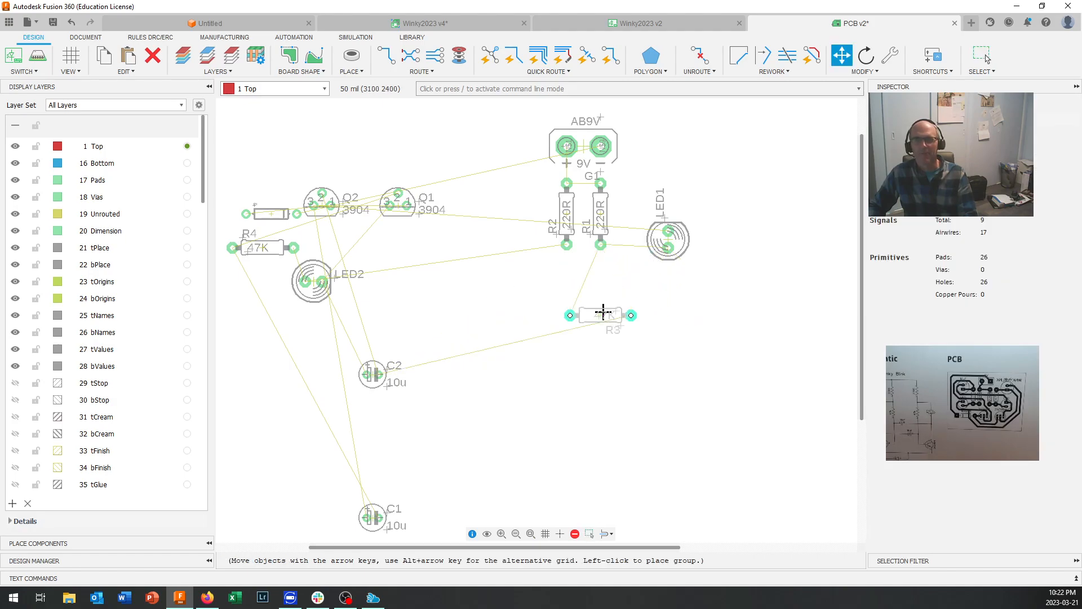
pyautogui.rightClick(603, 311)
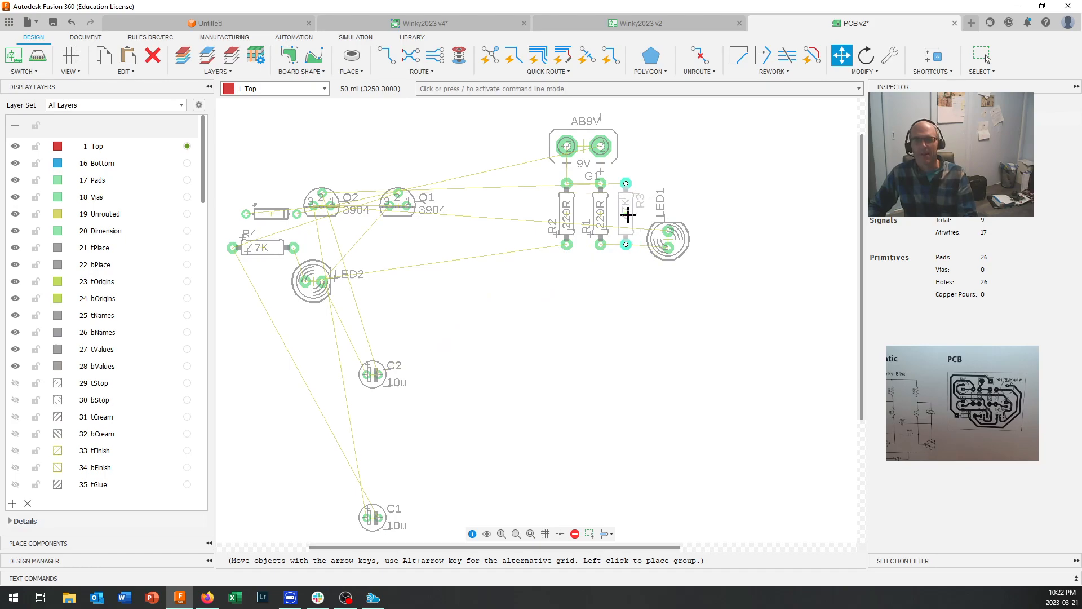
pyautogui.click(627, 214)
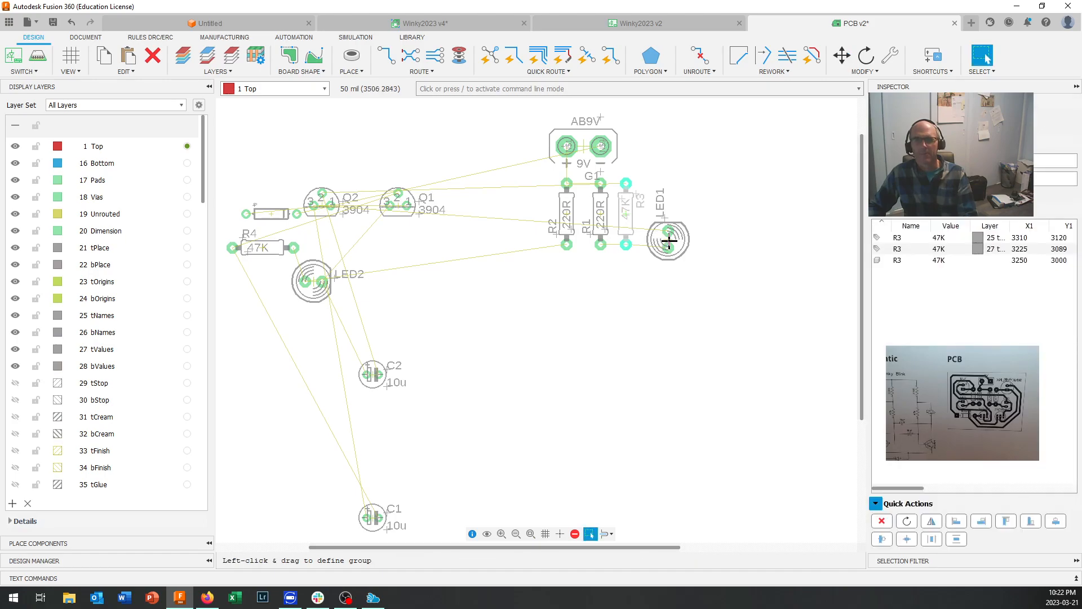
pyautogui.moveTo(669, 240); pyautogui.dragTo(667, 230)
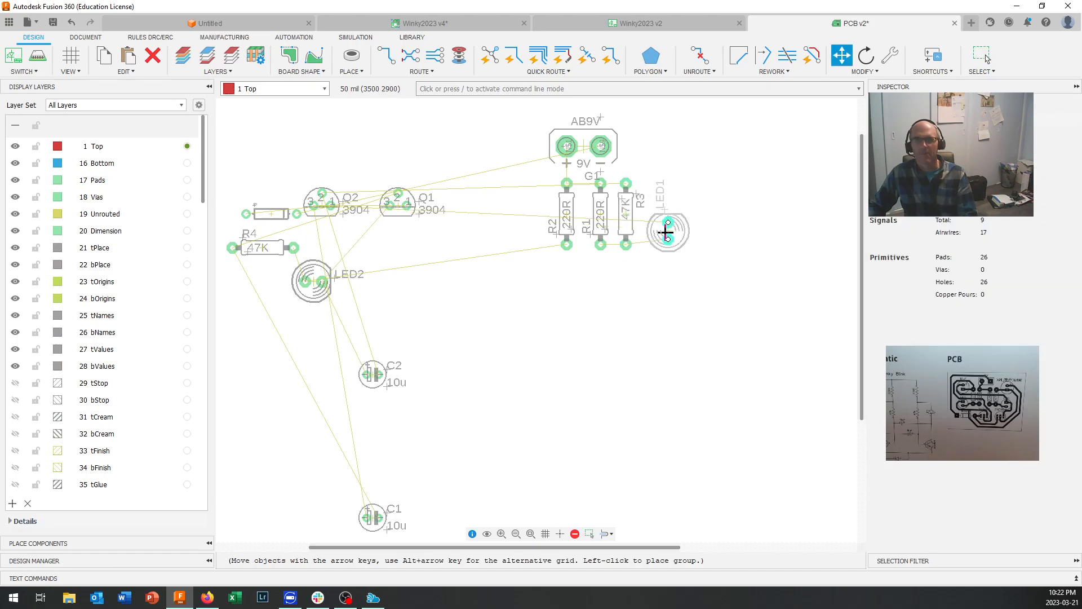
pyautogui.click(665, 231)
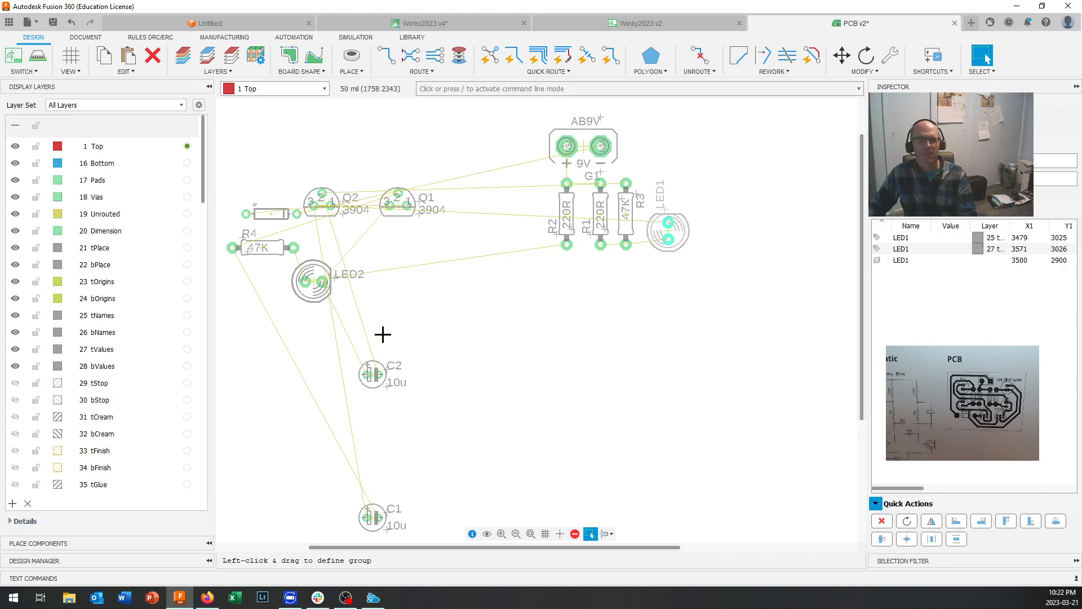
# Rotate the 47K resistor R4 to vertical and place it on the outer side of R2 at (2700, 3000) mil
pyautogui.moveTo(258, 248); pyautogui.dragTo(534, 207)
pyautogui.rightClick(464, 248)
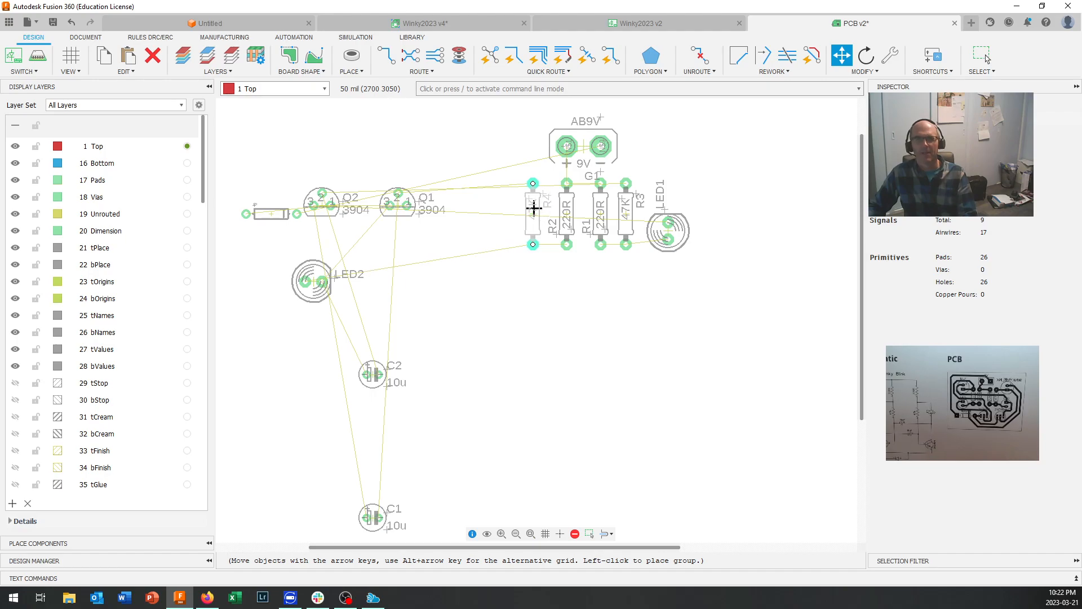
pyautogui.click(534, 208)
pyautogui.press('Escape')
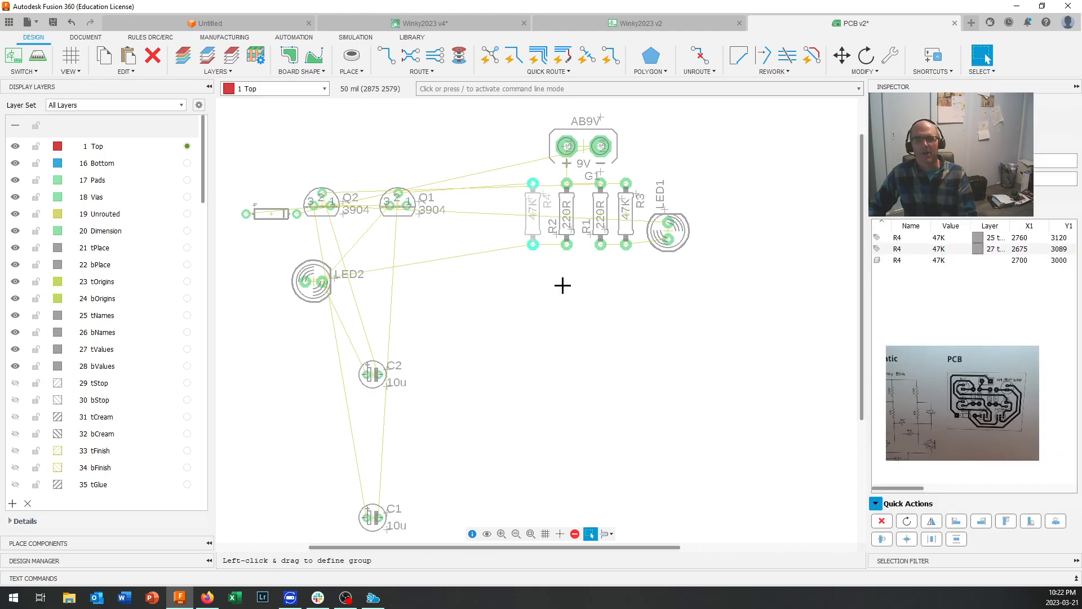
pyautogui.press('m')
pyautogui.click(627, 215)
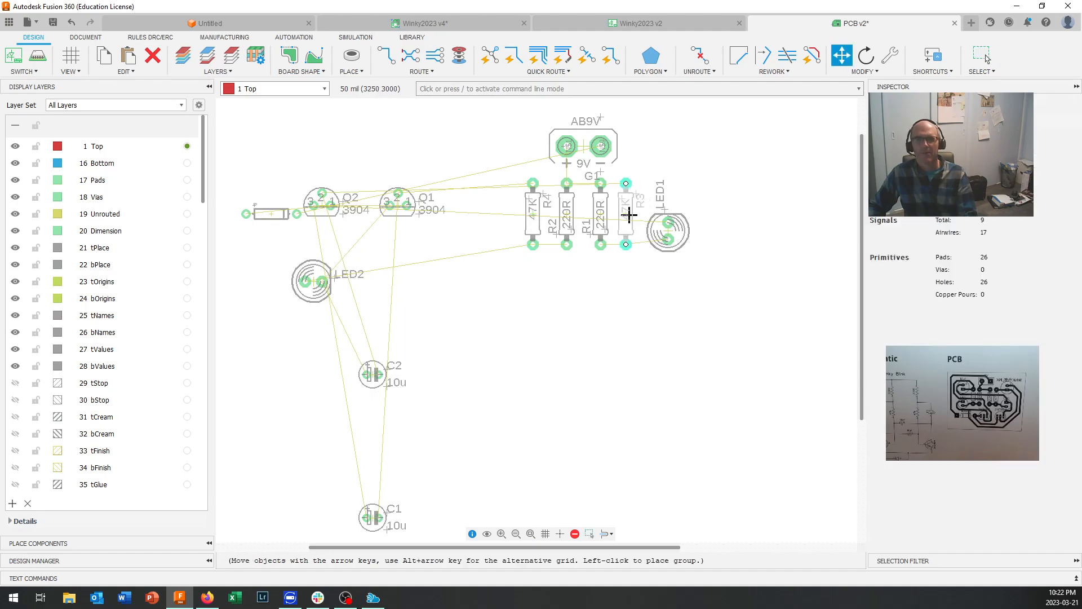
pyautogui.click(629, 215)
pyautogui.press('Escape')
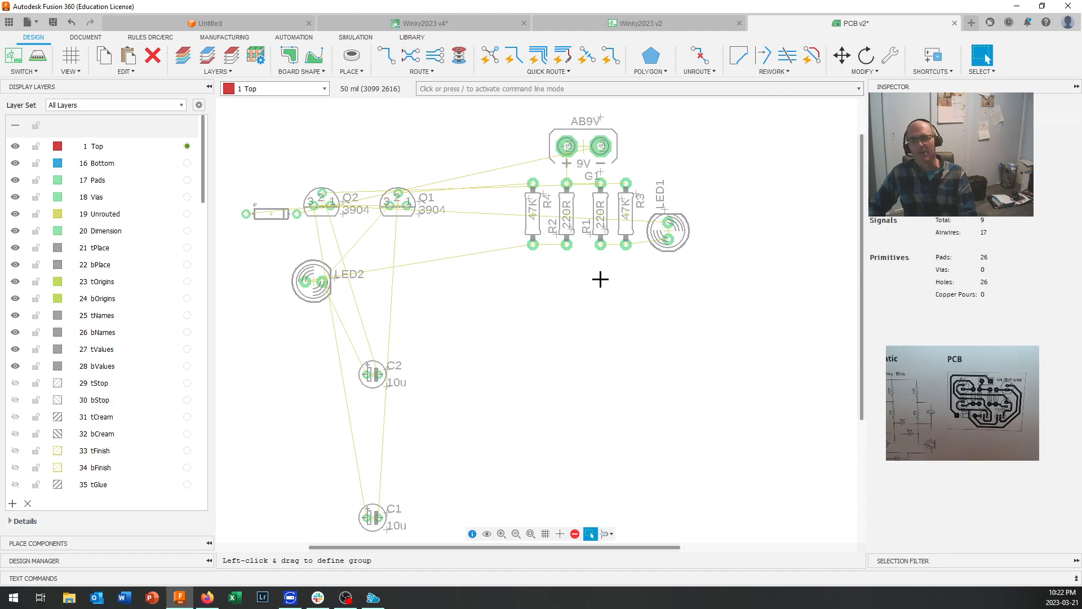
# Rotate LED2 to match LED1 and place it on the outer side of R4 at (2450, 2900) mil
pyautogui.press('m')
pyautogui.click(314, 281)
pyautogui.rightClick(478, 265)
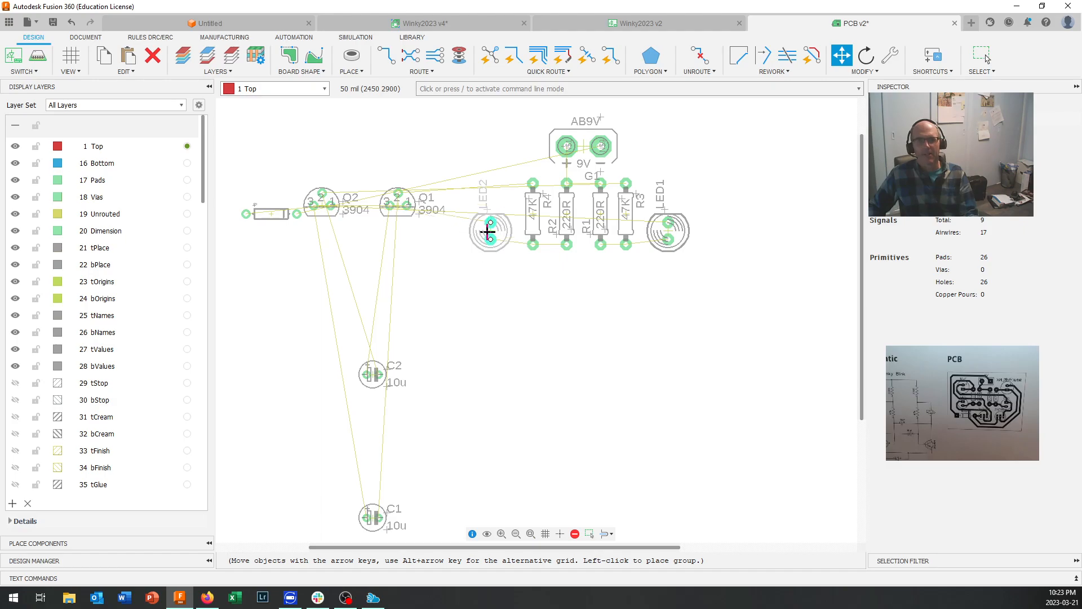
pyautogui.click(488, 231)
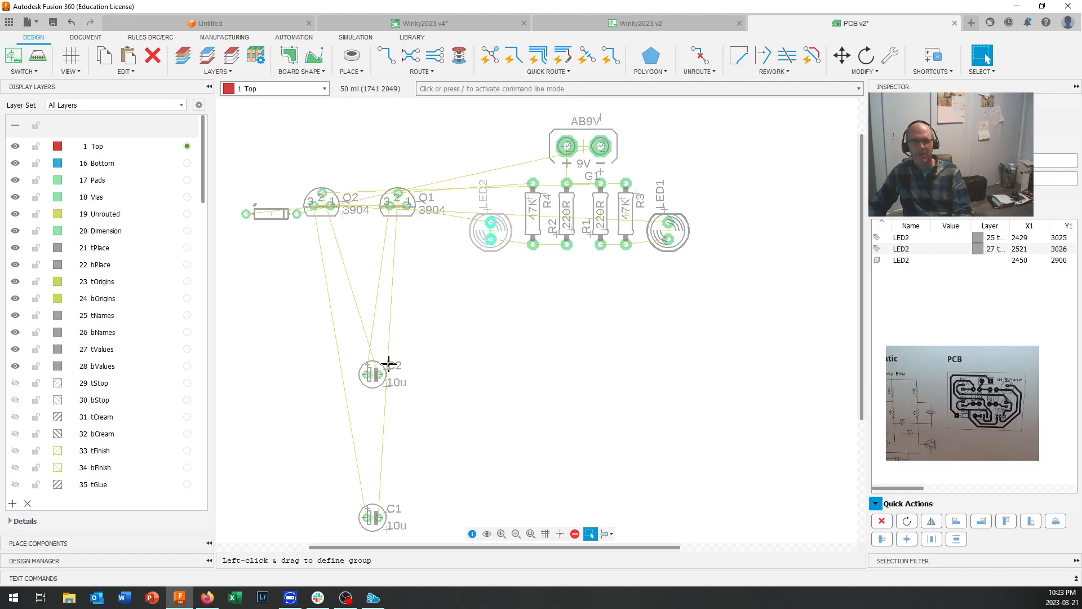
# Place capacitor C2 directly above LED1 at (3500, 3300) mil, rotated so its pads are stacked vertically and its name is below
pyautogui.moveTo(373, 373); pyautogui.dragTo(702, 180)
pyautogui.rightClick(720, 200)
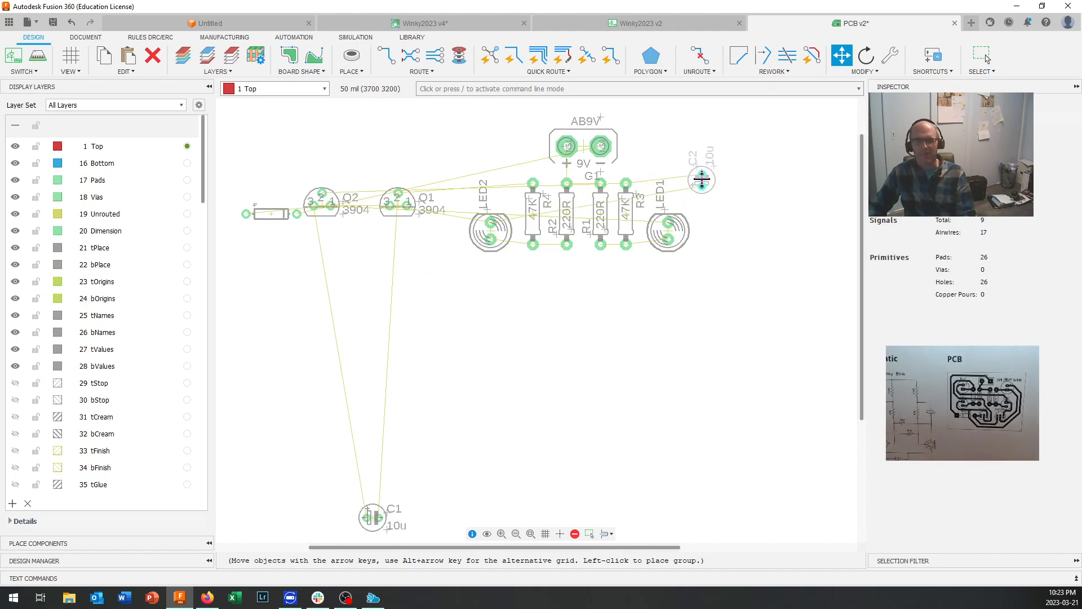
pyautogui.moveTo(701, 179); pyautogui.dragTo(669, 164)
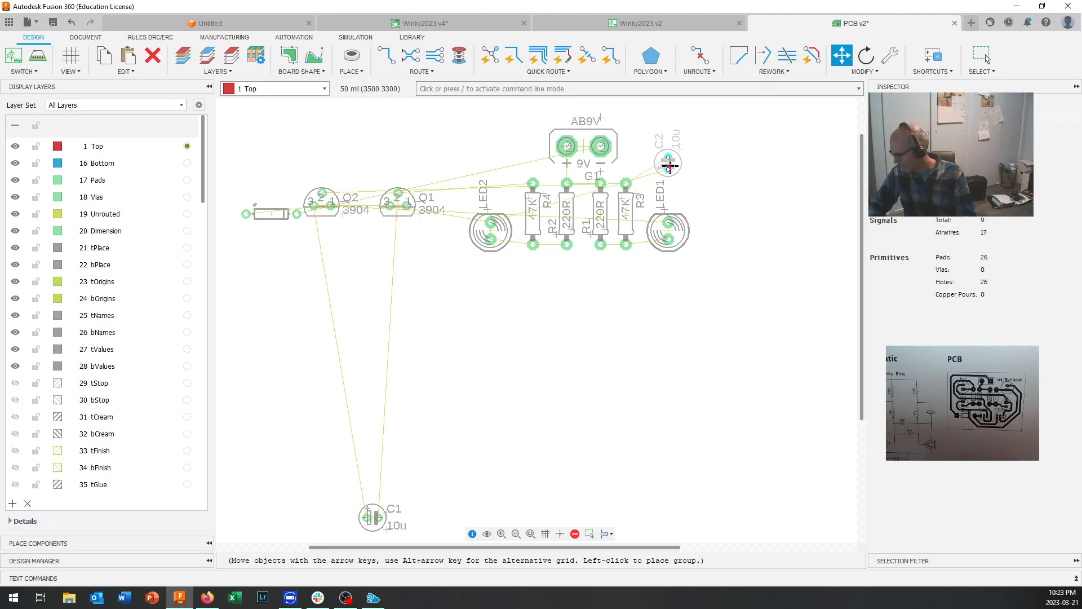
pyautogui.rightClick(670, 164)
pyautogui.rightClick(671, 165)
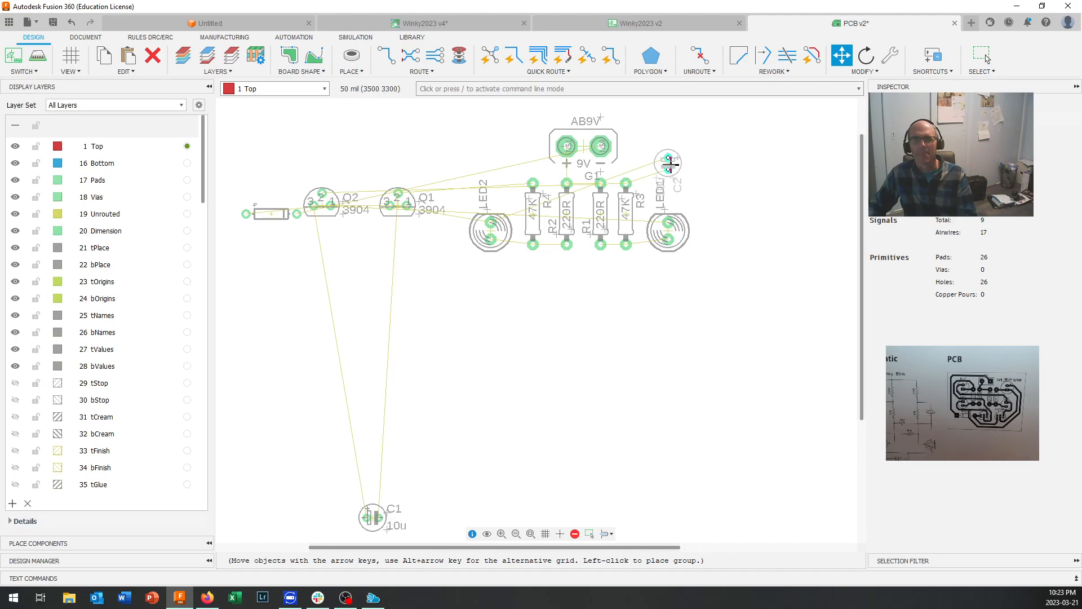
pyautogui.click(670, 163)
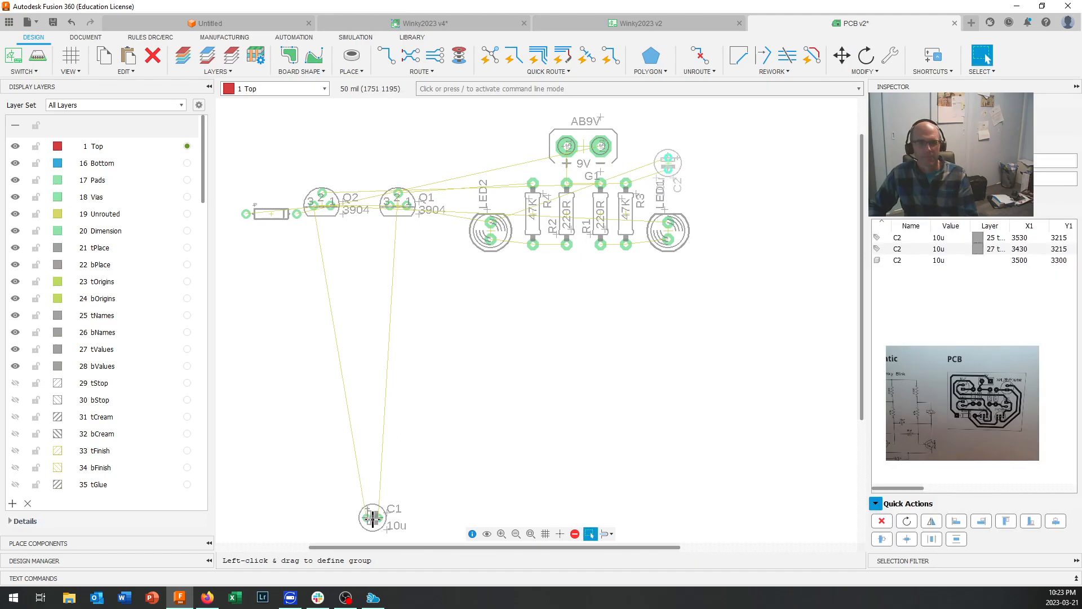
# Place capacitor C1 above LED2 at (2500, 3300) mil, rotated to match C2
pyautogui.press('m')
pyautogui.click(373, 517)
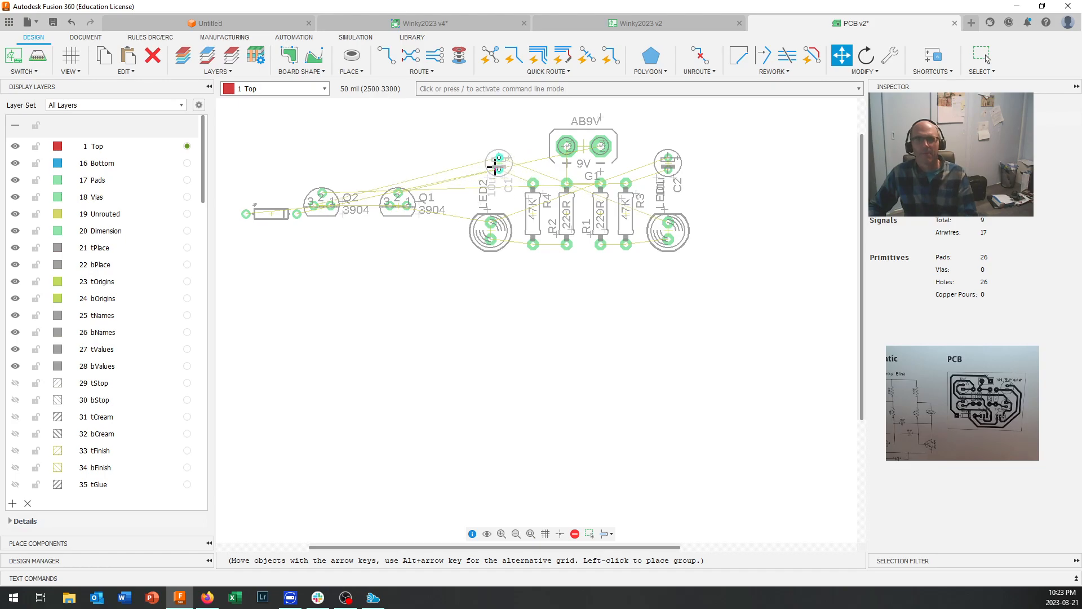
pyautogui.click(495, 166)
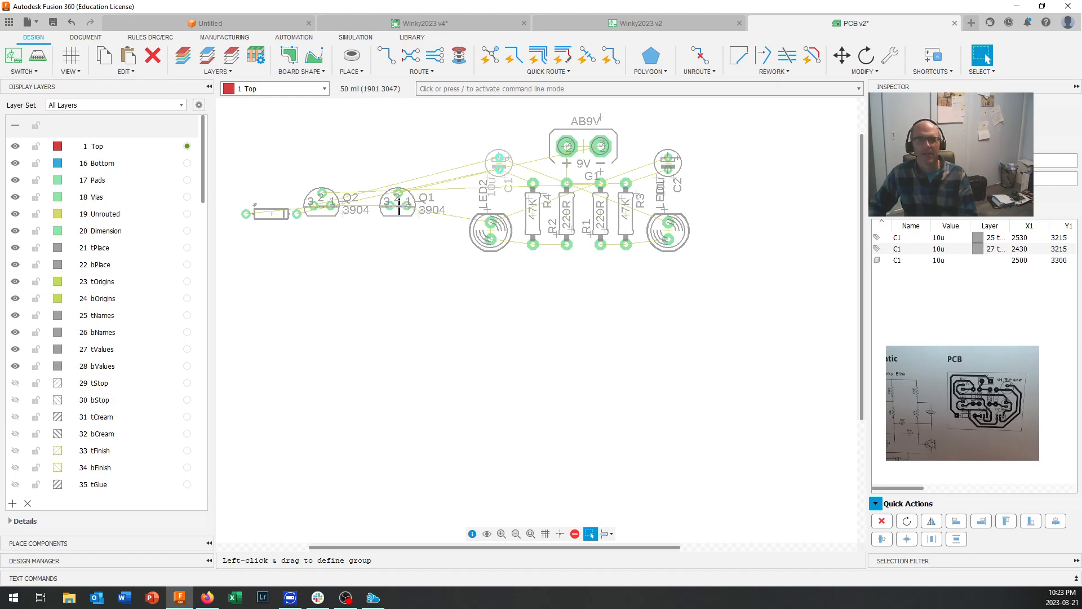
# Place transistors Q1 and Q2 side by side below the resistors, at (2800, 2550) and (3150, 2550) mil
pyautogui.moveTo(399, 206); pyautogui.dragTo(585, 315)
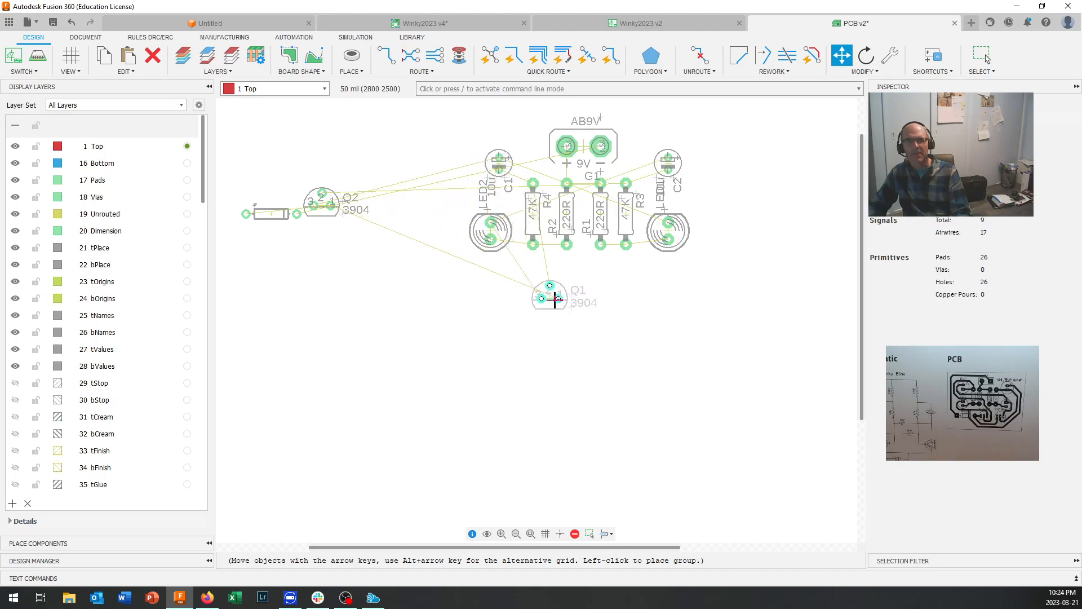
pyautogui.click(550, 289)
pyautogui.press('Escape')
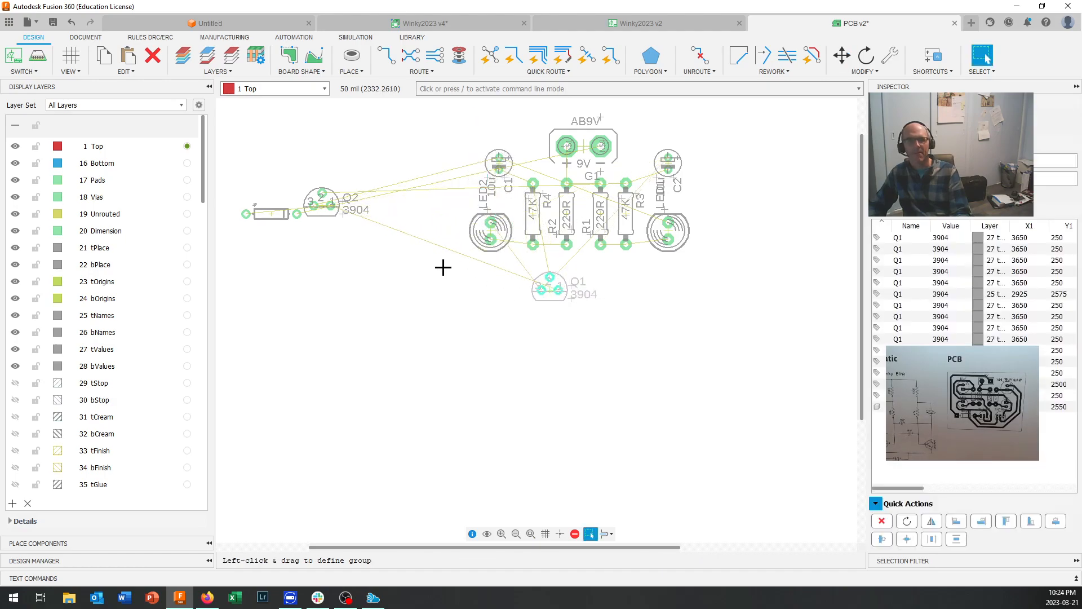
pyautogui.press('m')
pyautogui.click(326, 210)
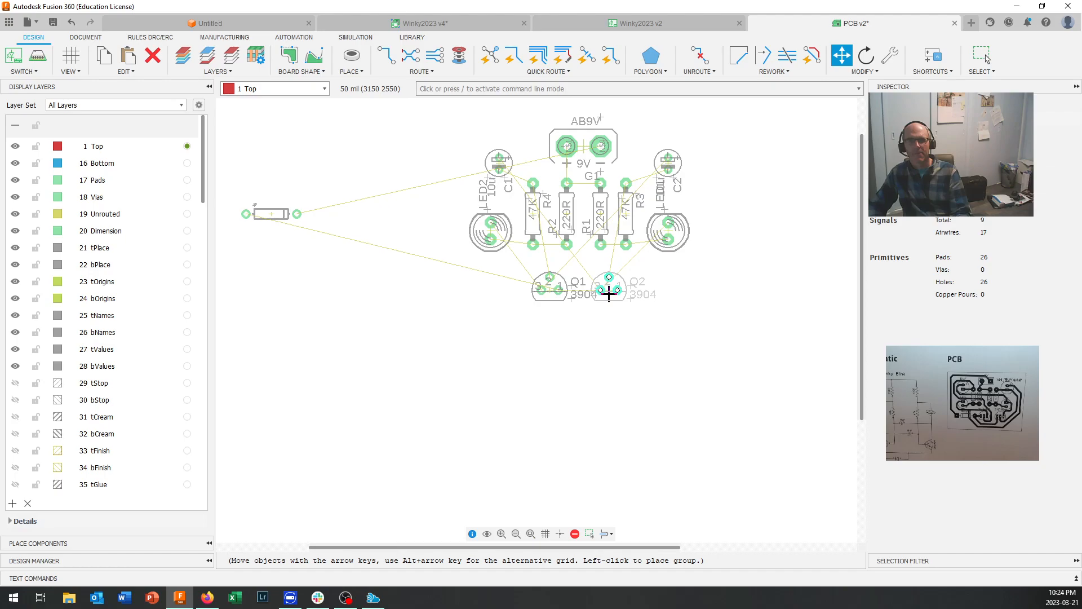
pyautogui.click(609, 293)
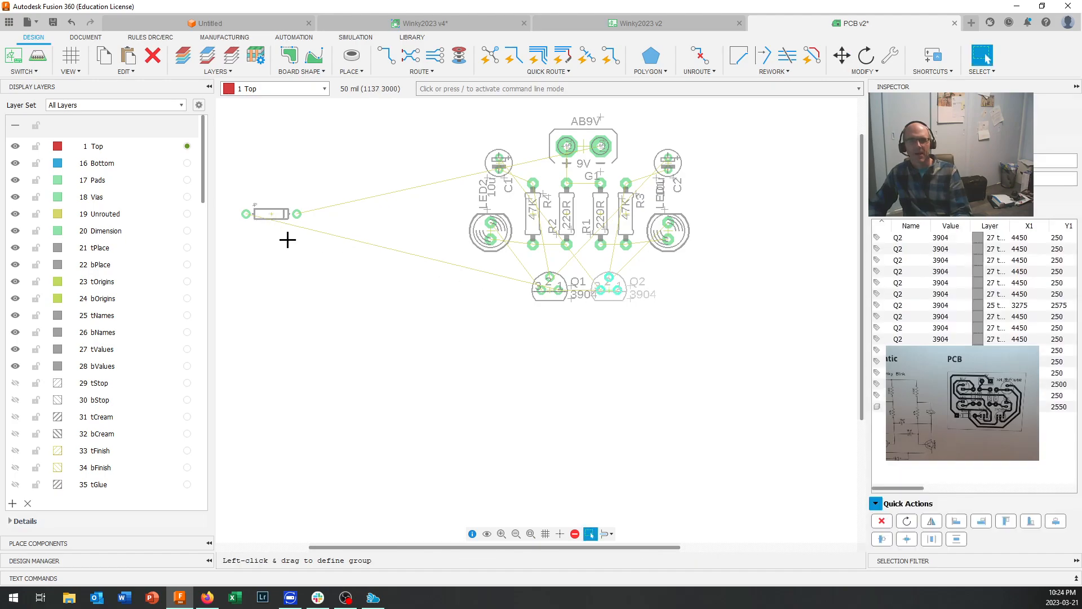
# Rotate diode D1 by 180 degrees and place it horizontally below LED2 at (2450, 2650) mil
pyautogui.press('m')
pyautogui.click(271, 214)
pyautogui.rightClick(381, 271)
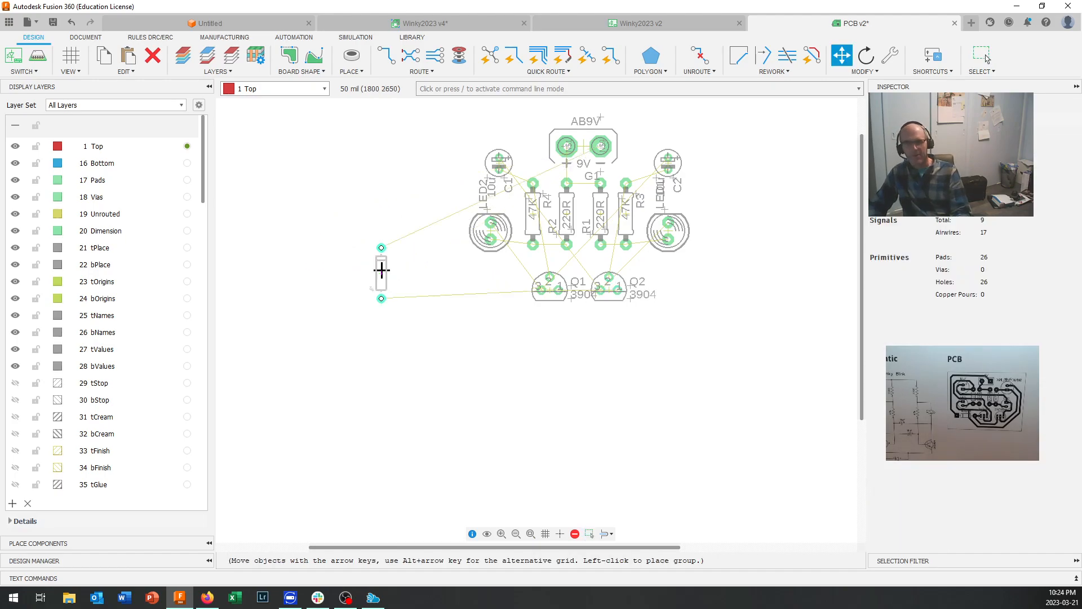
pyautogui.rightClick(389, 270)
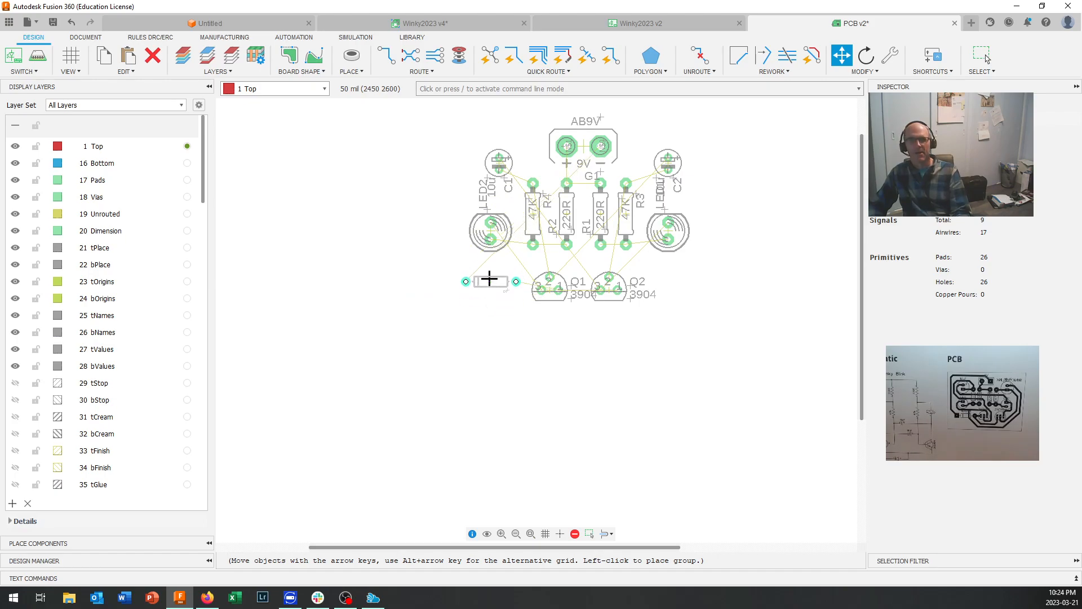
pyautogui.click(490, 273)
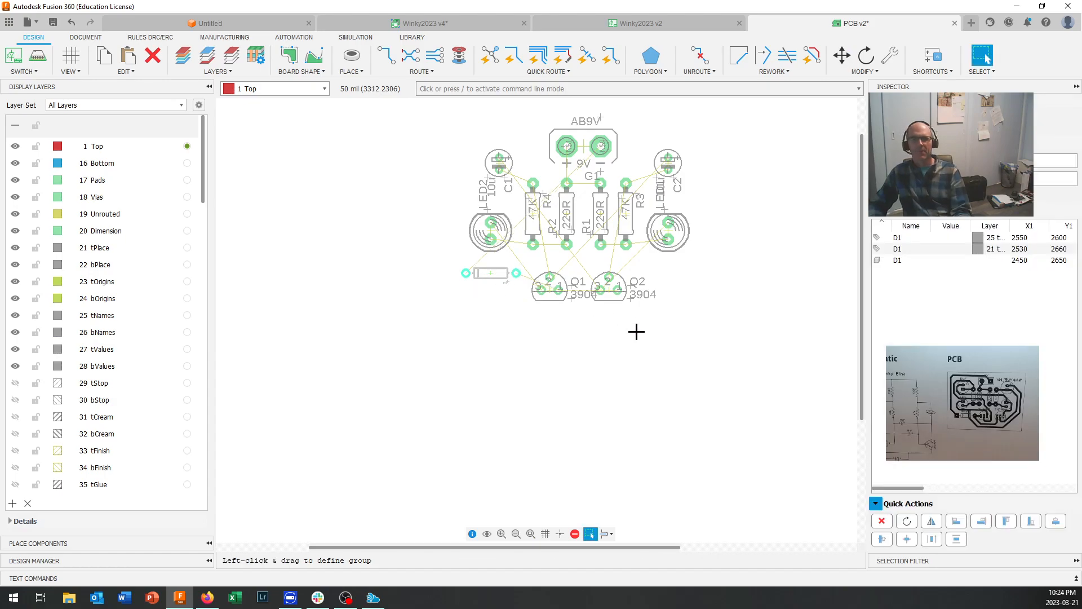
pyautogui.scroll(4, 591, 163)
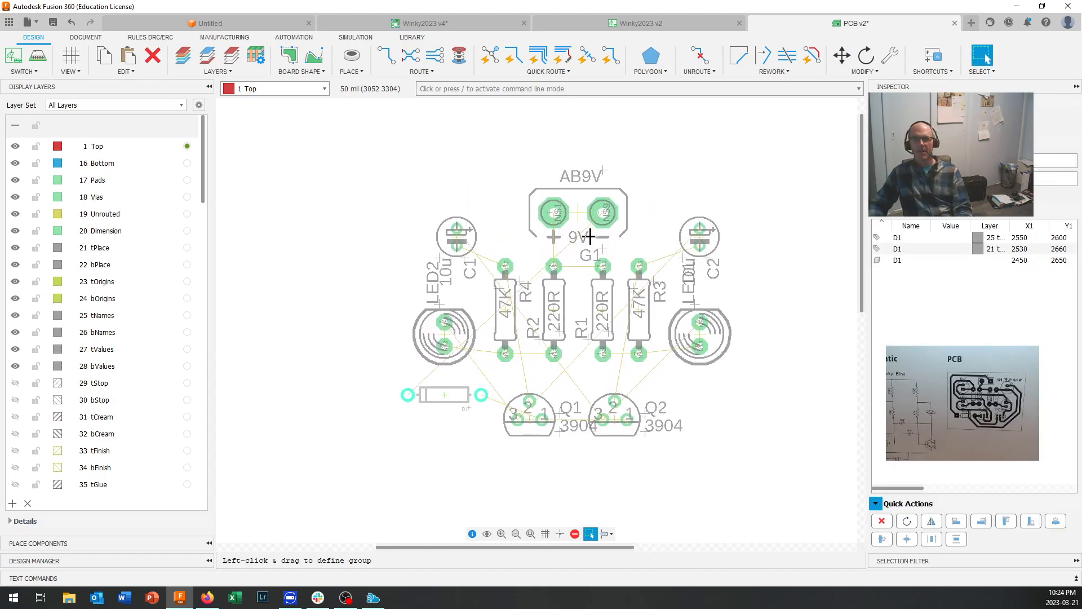
pyautogui.scroll(1, 590, 236)
pyautogui.scroll(-1, 651, 315)
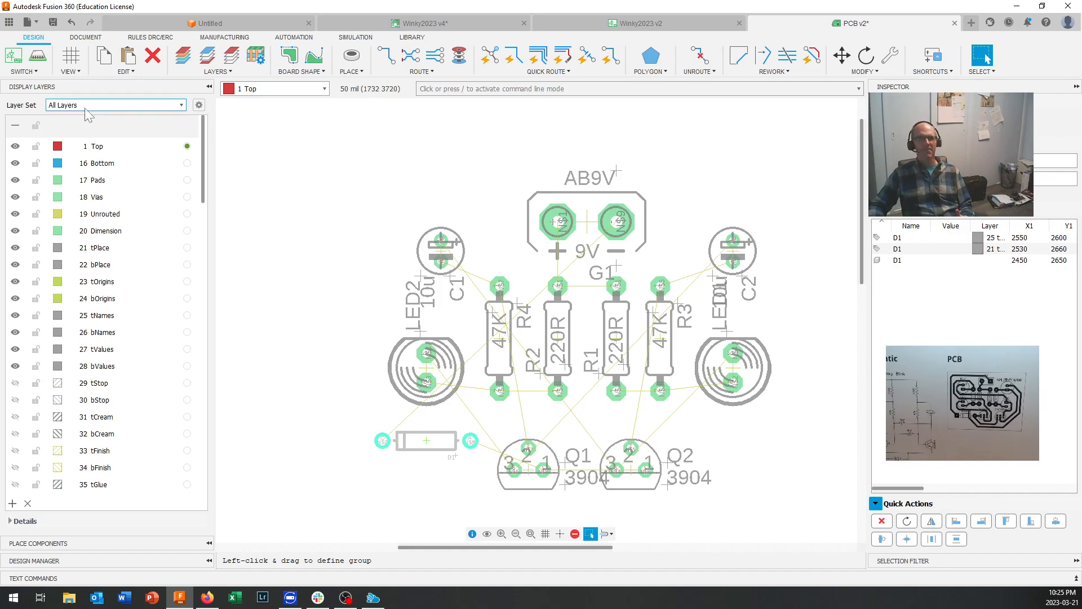
# Open the DRC design rules and apply the 2 Layer Stack preset to the board's layer stack
pyautogui.click(153, 38)
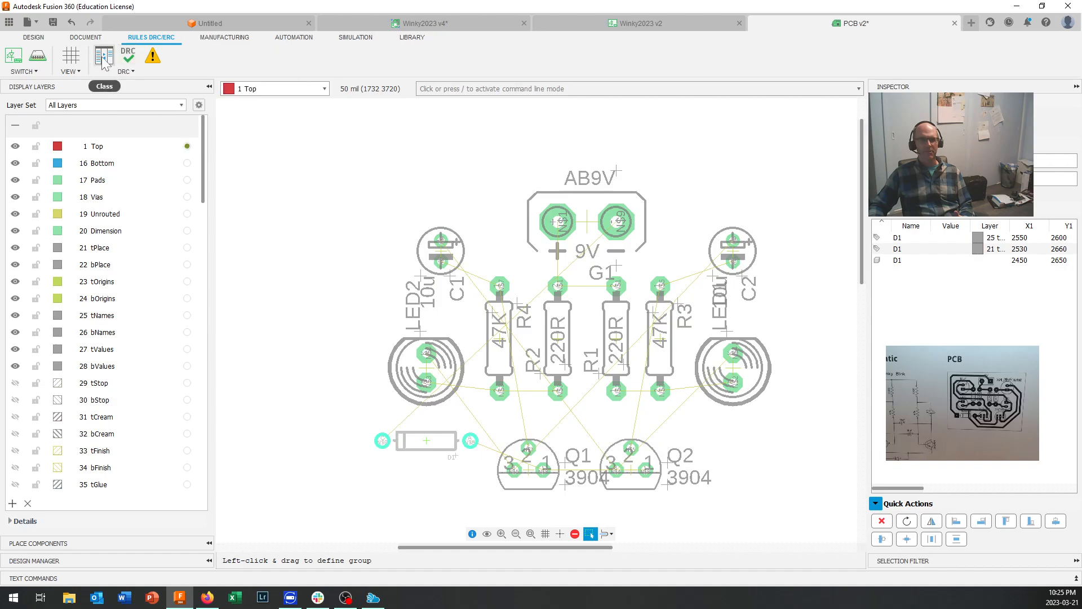
pyautogui.click(129, 59)
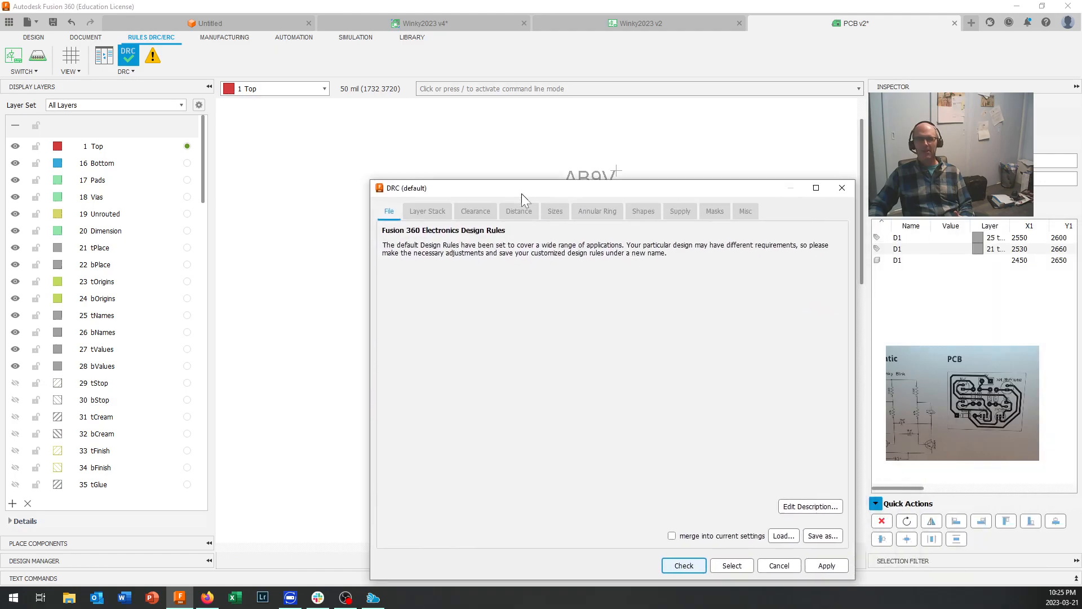
pyautogui.moveTo(522, 194); pyautogui.dragTo(390, 85)
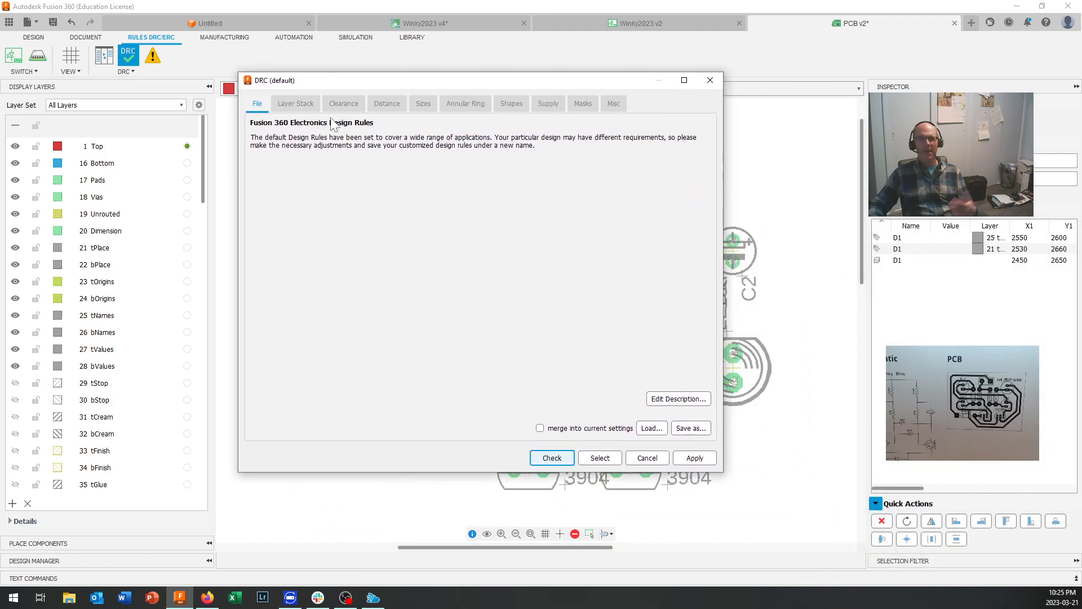
pyautogui.click(293, 105)
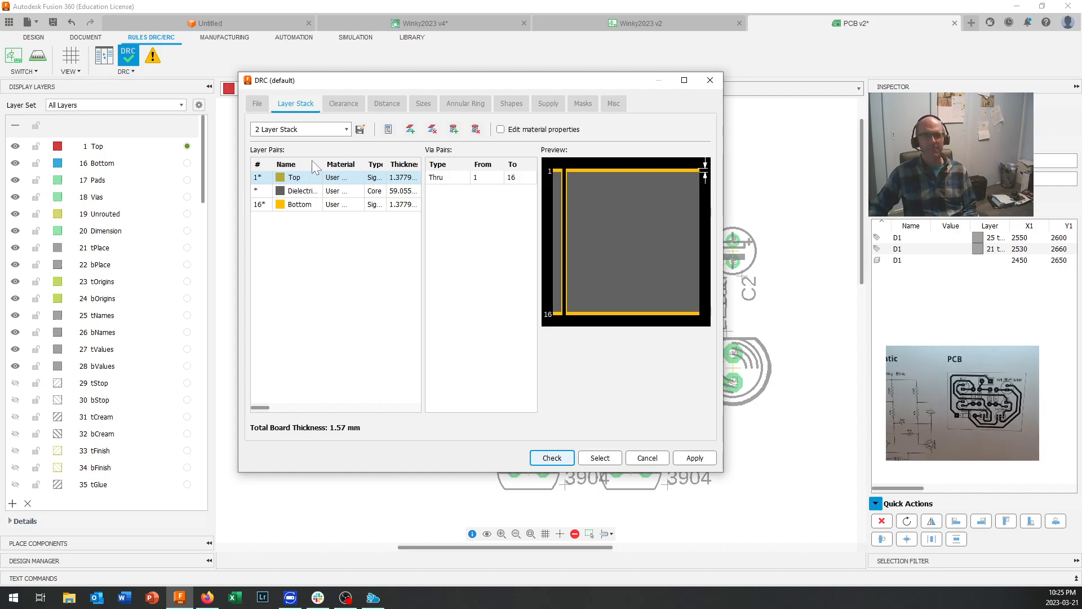
pyautogui.click(325, 128)
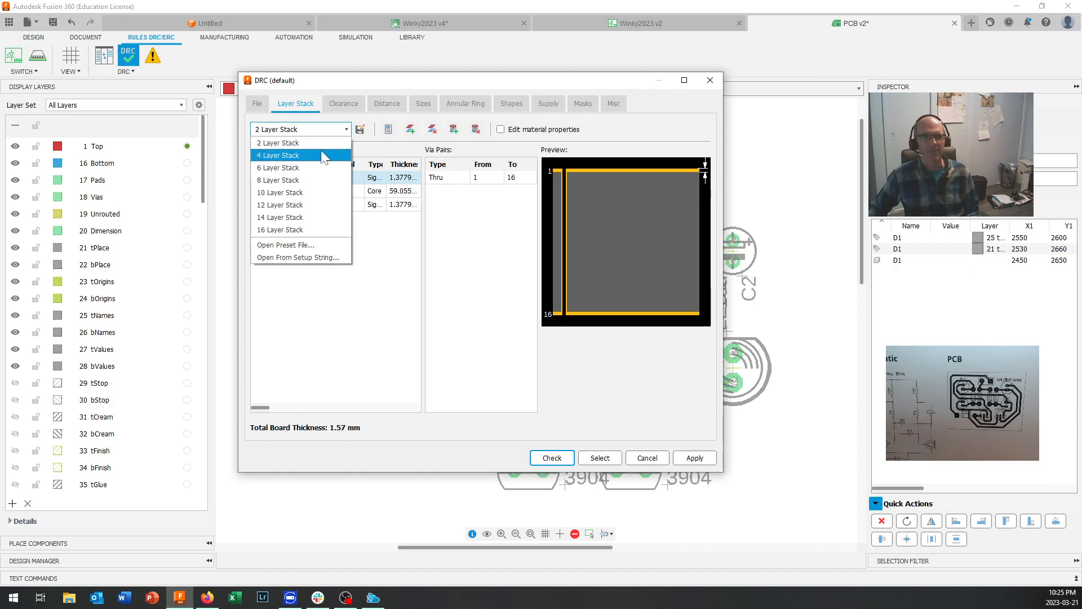
pyautogui.click(313, 142)
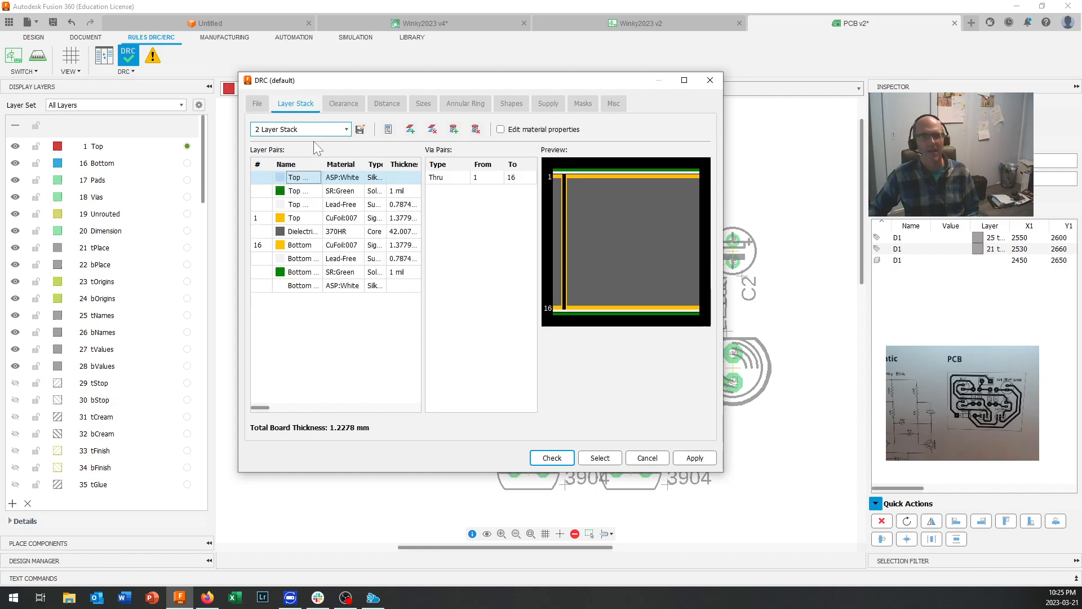
# Look through the available layer stack presets, keeping 2 Layer Stack selected
pyautogui.click(311, 130)
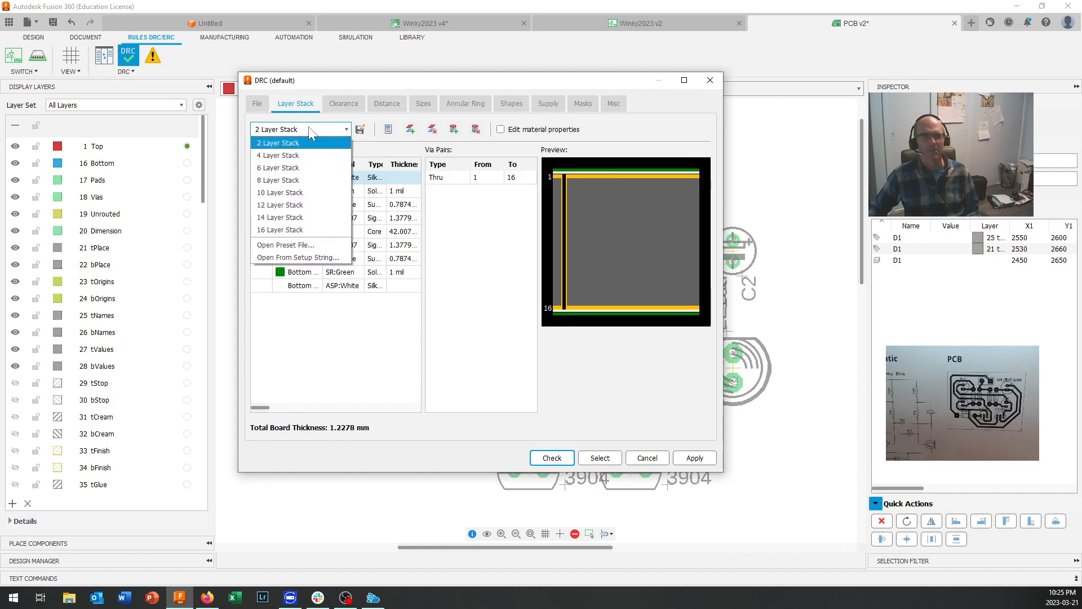
pyautogui.click(314, 142)
pyautogui.click(308, 130)
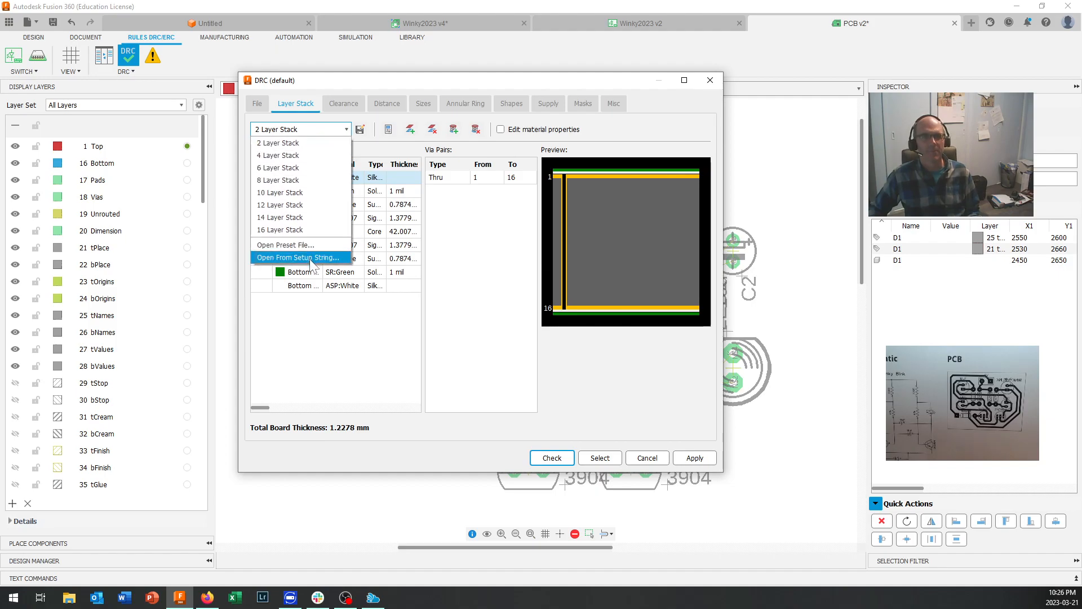
pyautogui.click(356, 365)
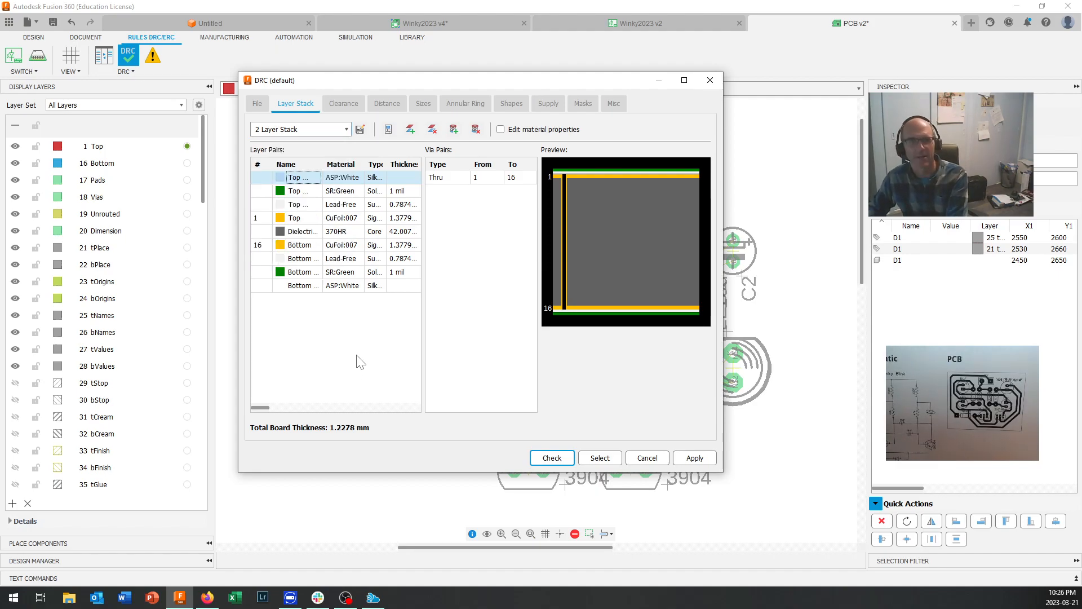
pyautogui.click(319, 130)
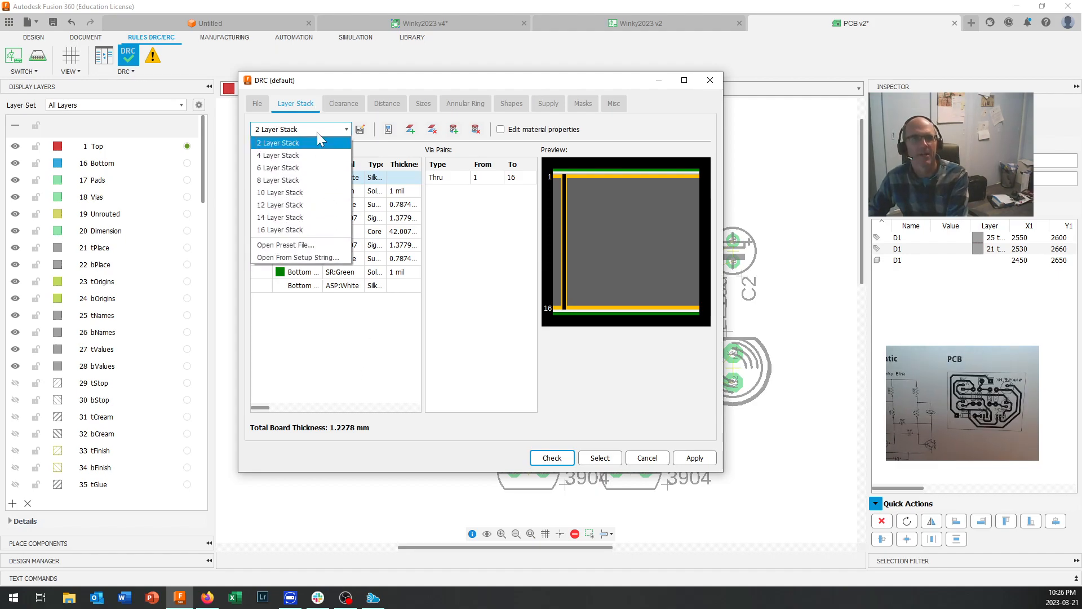
pyautogui.click(313, 142)
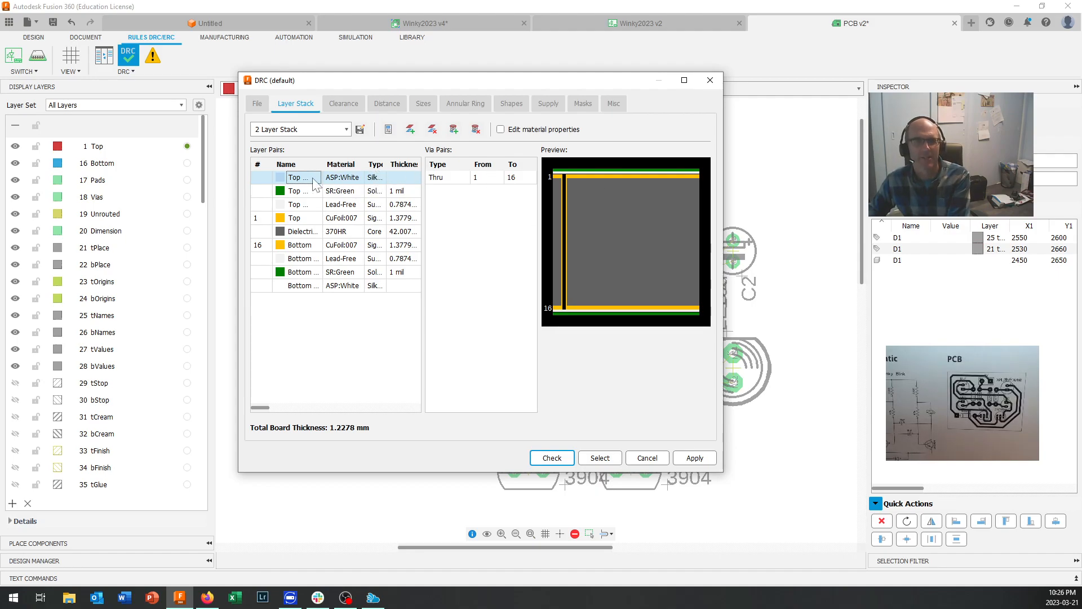
# Examine the full layer names and the available layer options in the 2 Layer Stack, from the top silkscreen down to Bottom
pyautogui.doubleClick(305, 192)
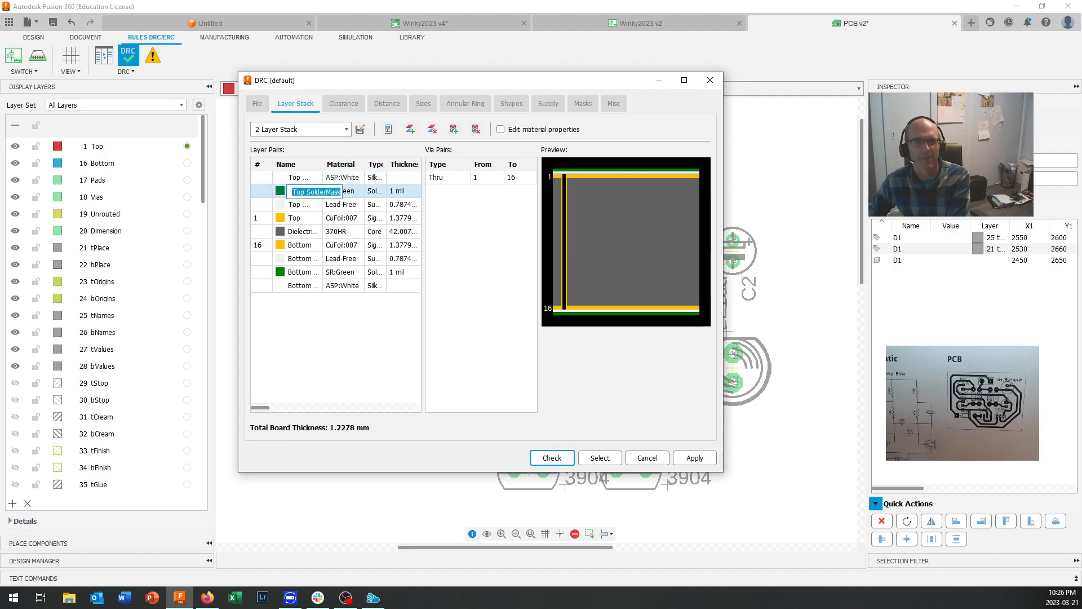
pyautogui.doubleClick(300, 179)
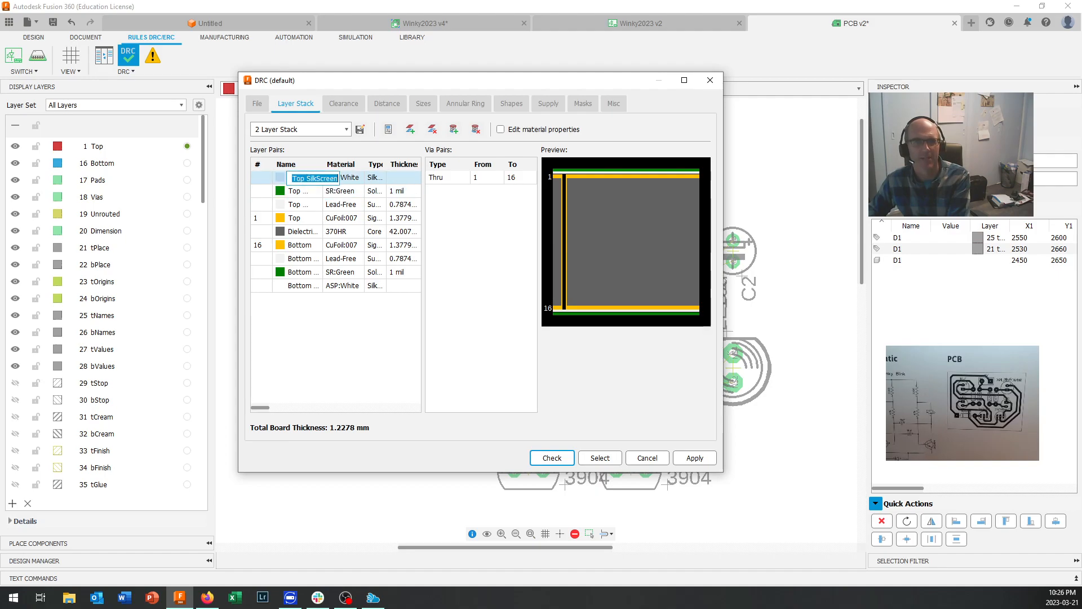
pyautogui.doubleClick(304, 205)
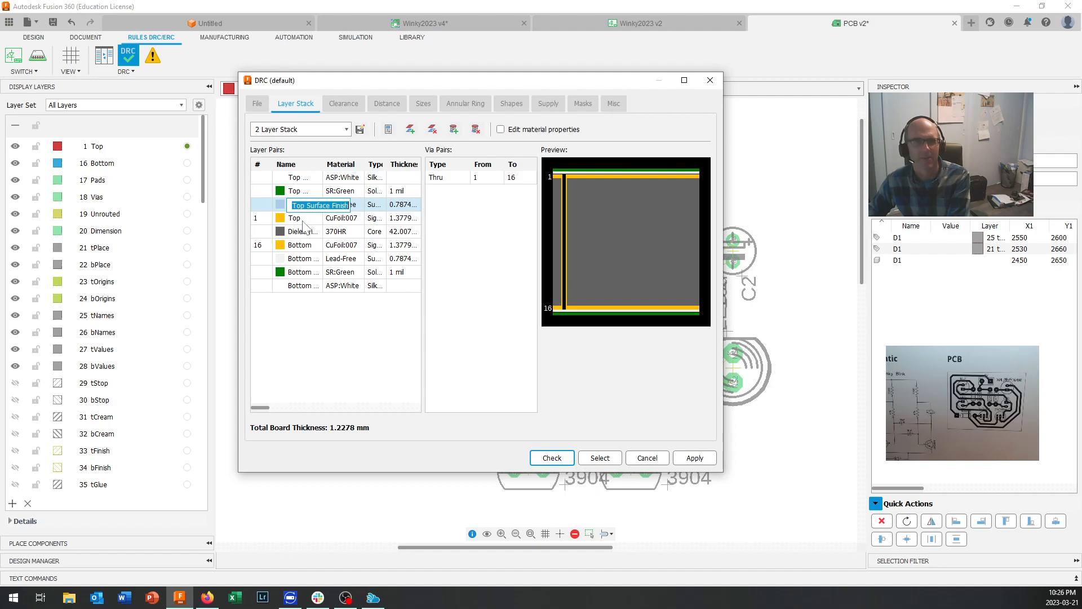
pyautogui.click(303, 220)
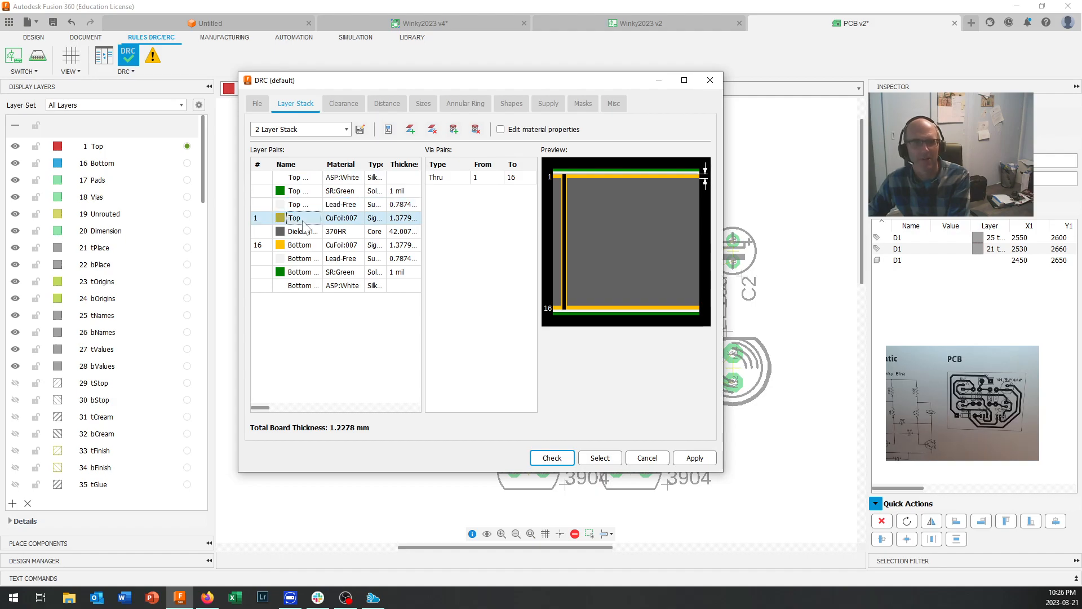
pyautogui.rightClick(305, 225)
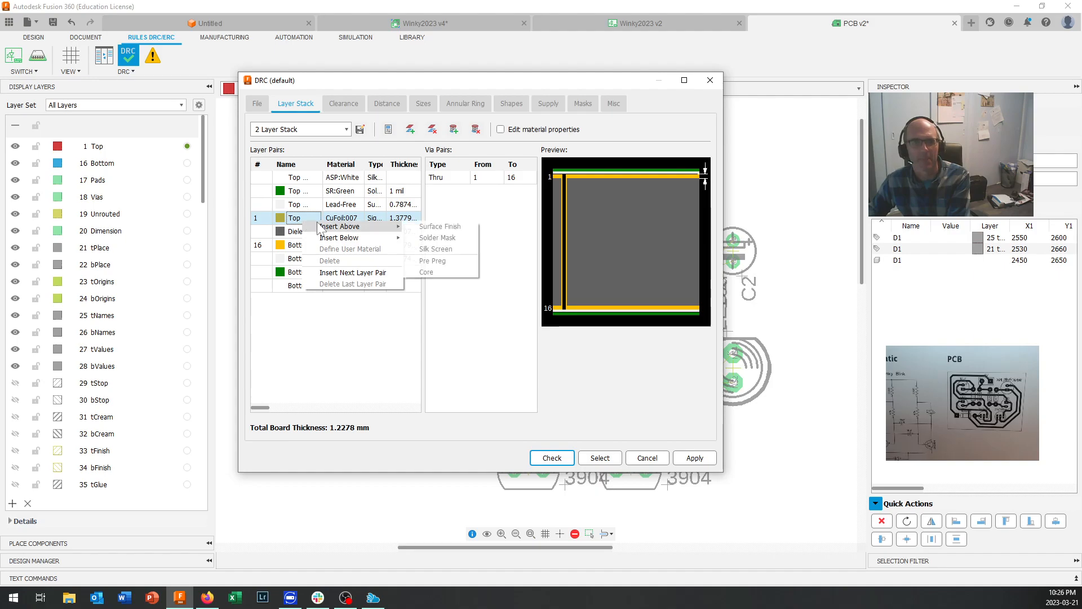
pyautogui.click(310, 221)
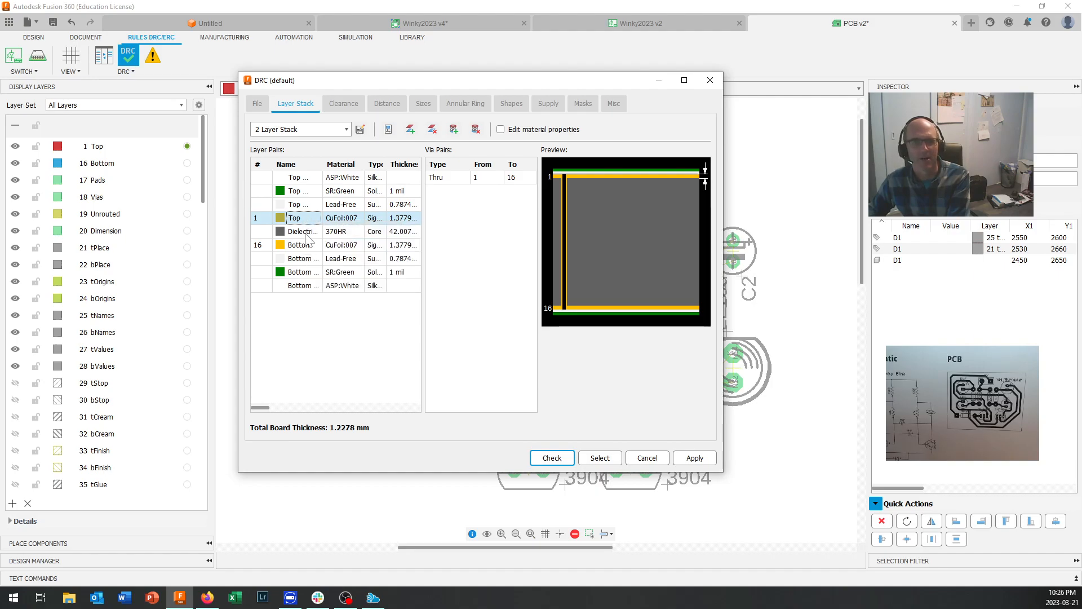
pyautogui.doubleClick(305, 232)
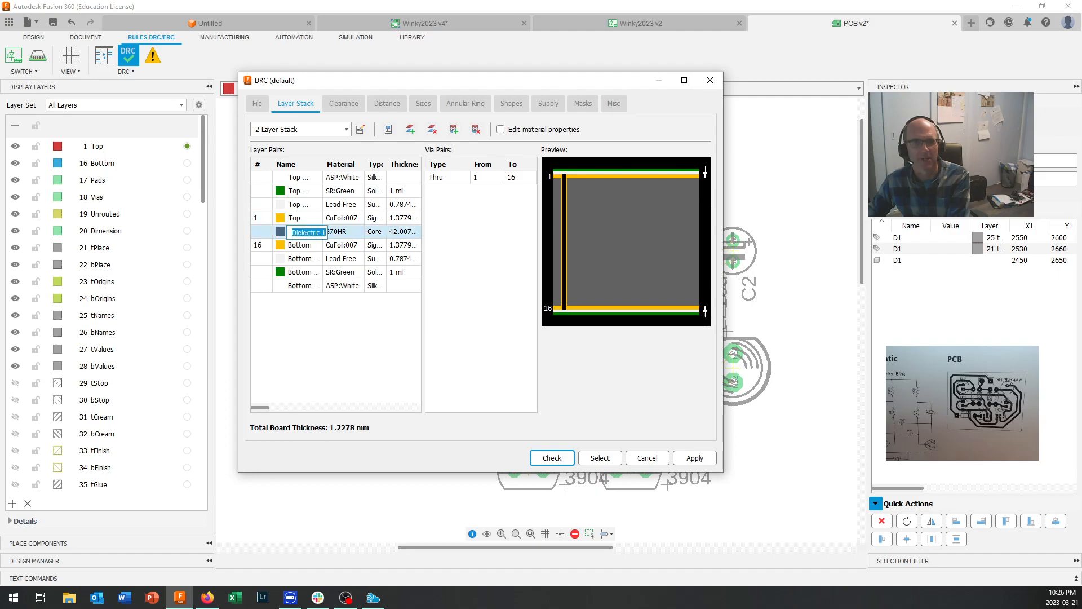
pyautogui.click(307, 248)
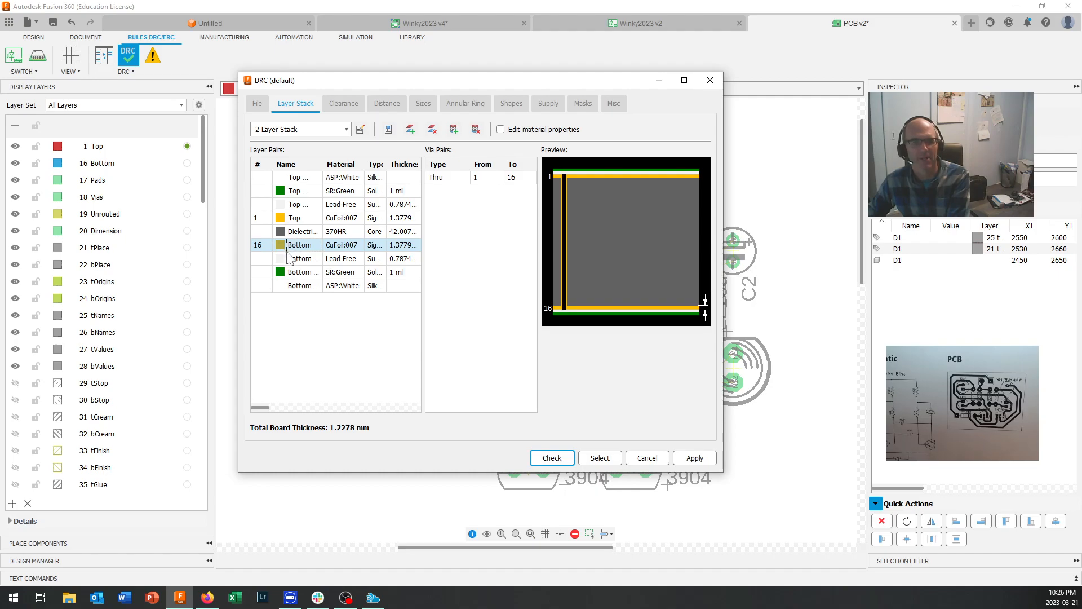
pyautogui.rightClick(291, 248)
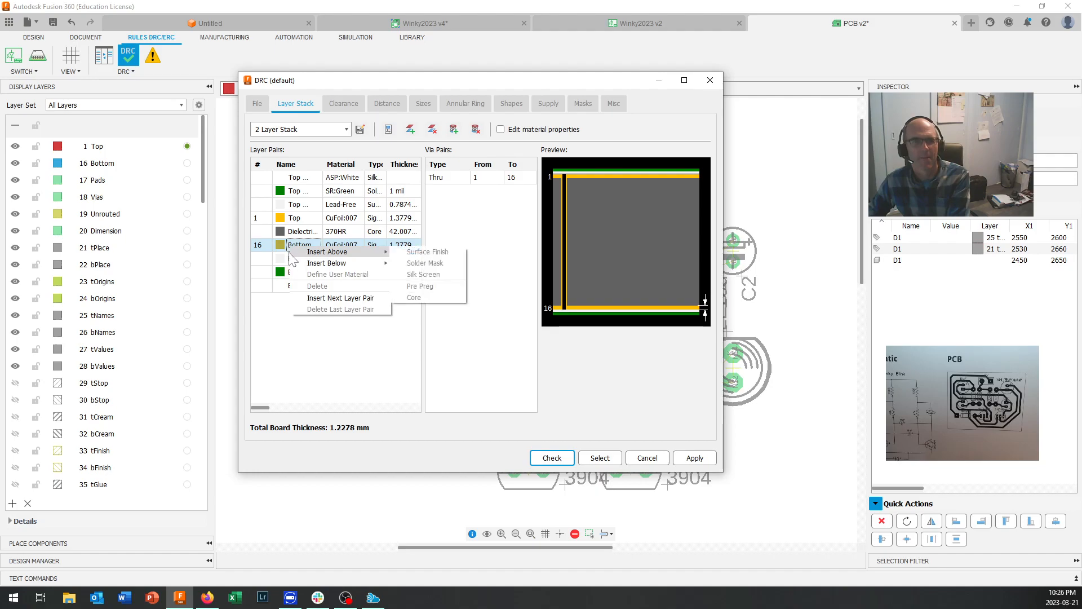
pyautogui.click(302, 353)
pyautogui.click(303, 136)
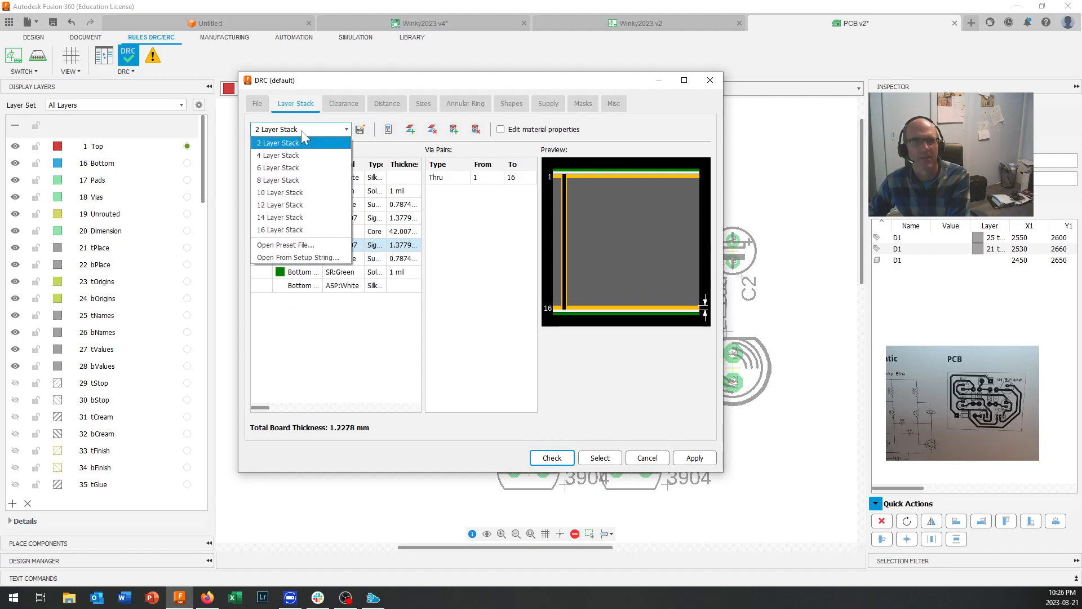
pyautogui.click(288, 248)
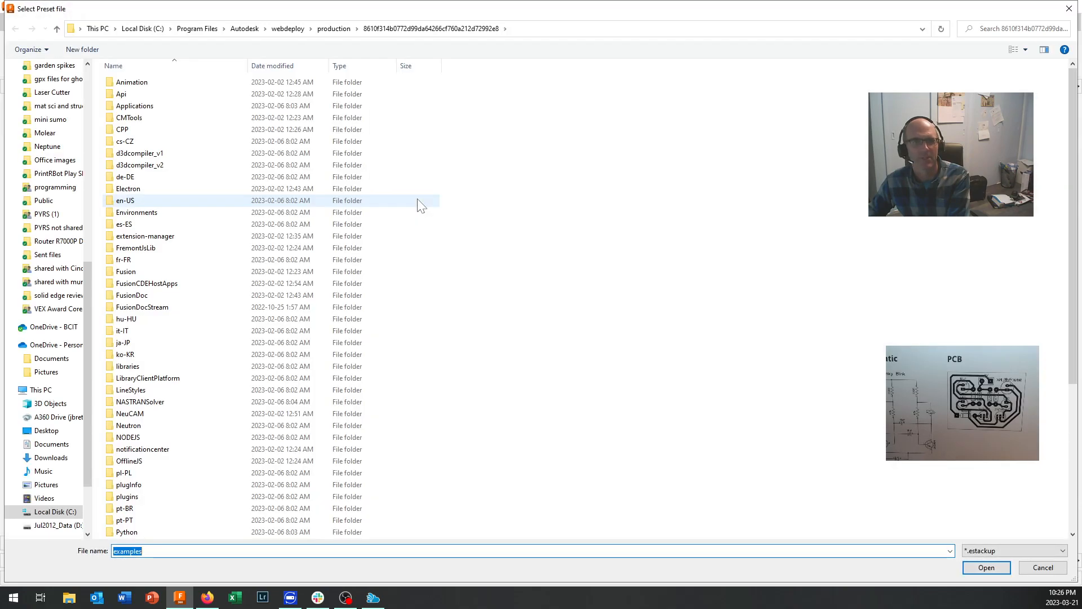
pyautogui.scroll(-6, 210, 225)
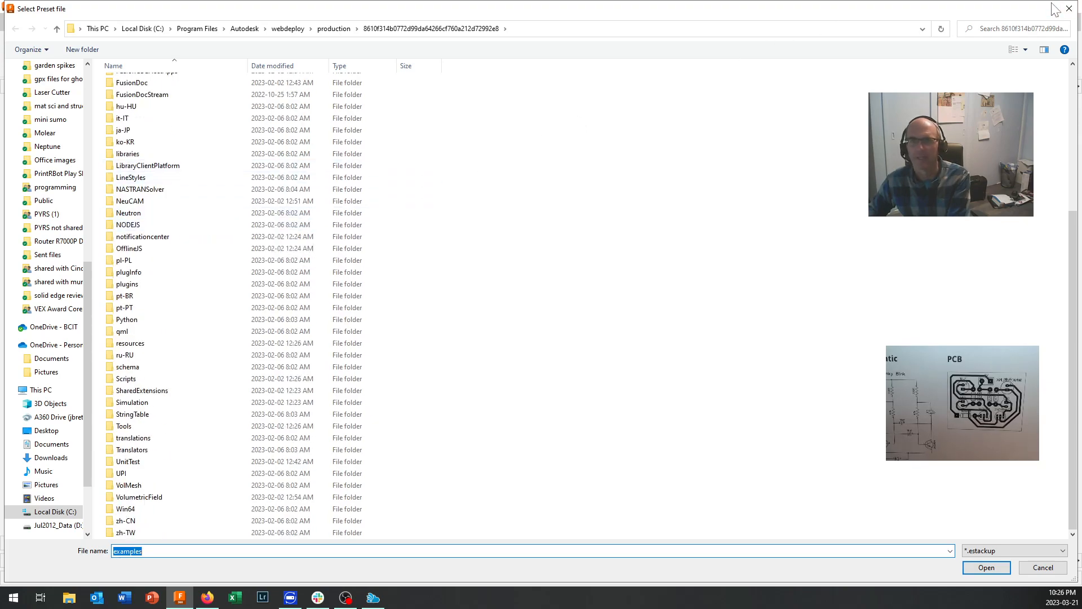
pyautogui.click(1043, 567)
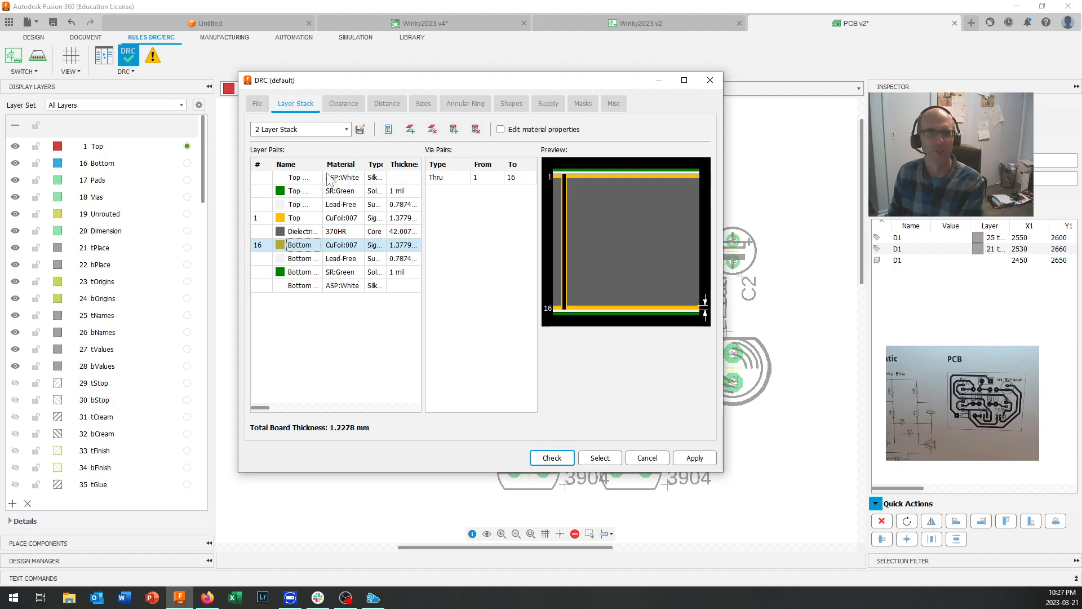
# Discard the pending layer stack preset changes and reopen the layer stack settings in the DRC design rules
pyautogui.rightClick(280, 242)
pyautogui.press('Escape')
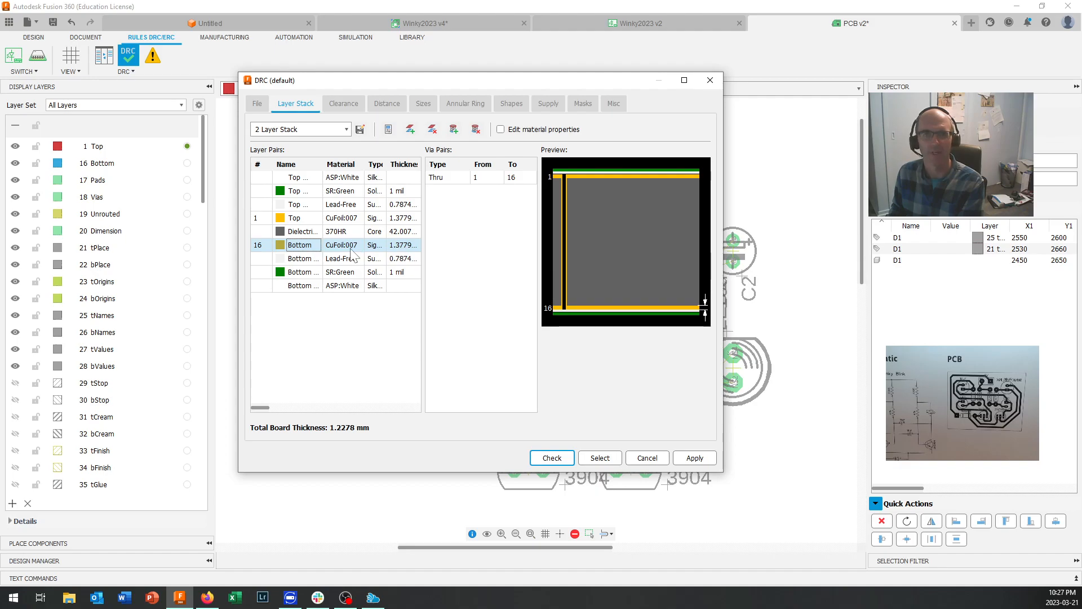
pyautogui.rightClick(316, 254)
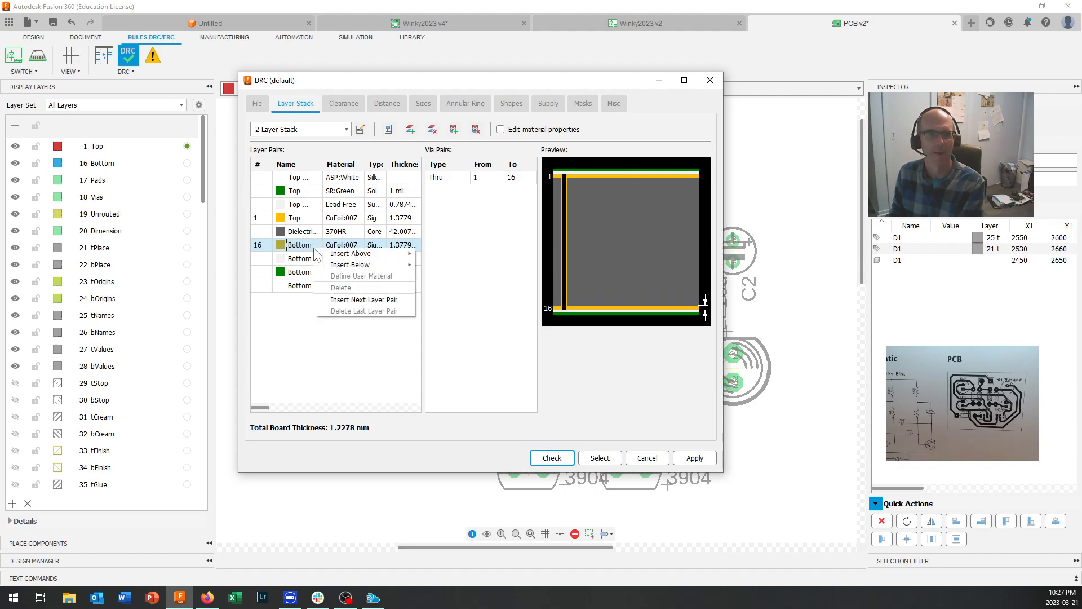
pyautogui.press('Escape')
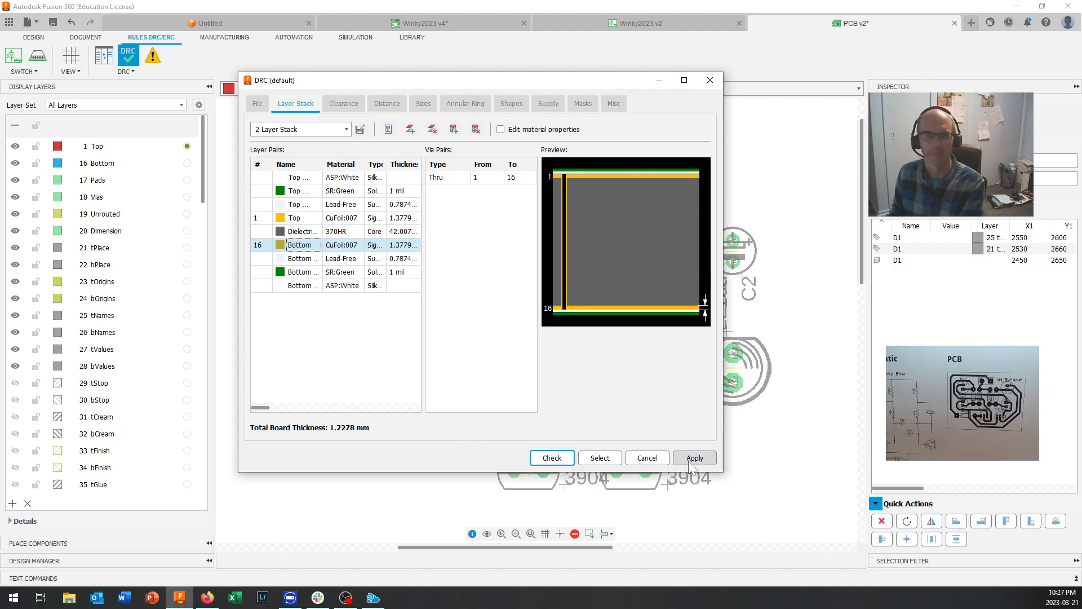
pyautogui.click(645, 459)
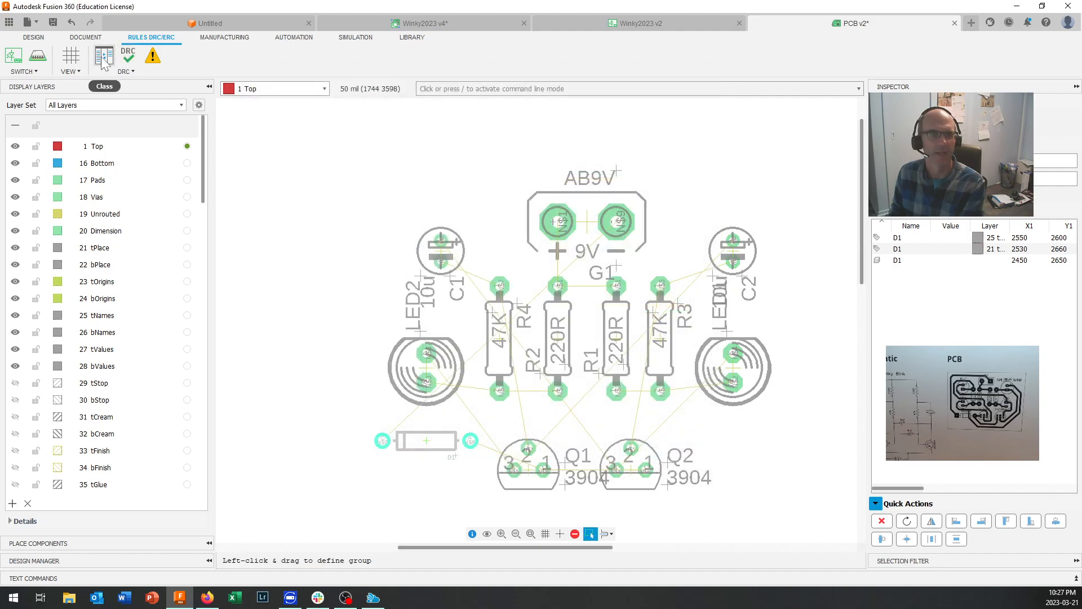
pyautogui.click(128, 55)
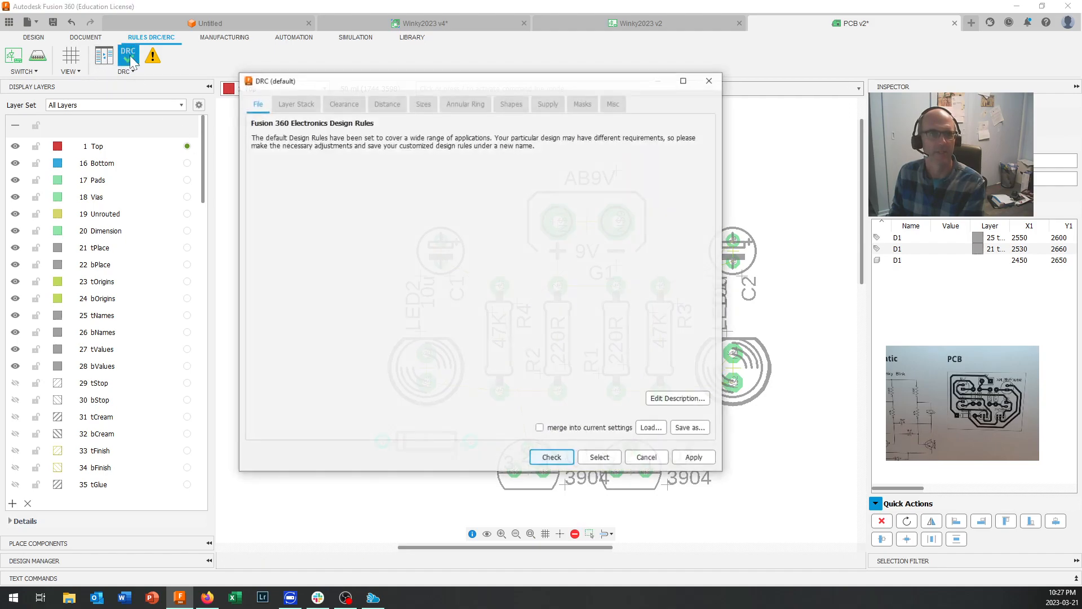
pyautogui.click(294, 104)
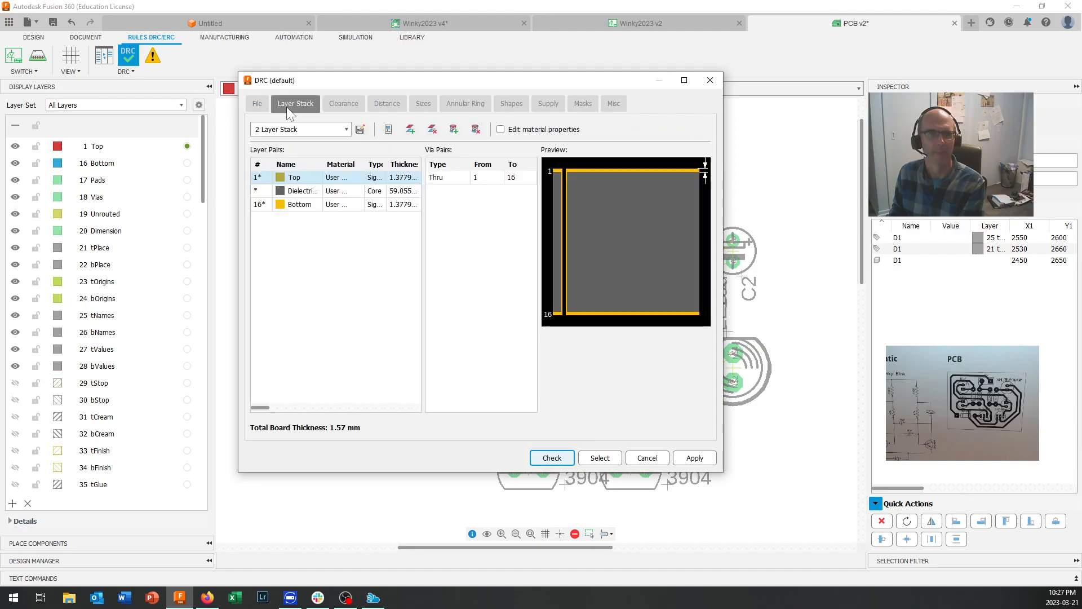
# Examine the insert, delete and material options for the Bottom layer of the layer stack
pyautogui.click(283, 209)
pyautogui.rightClick(282, 210)
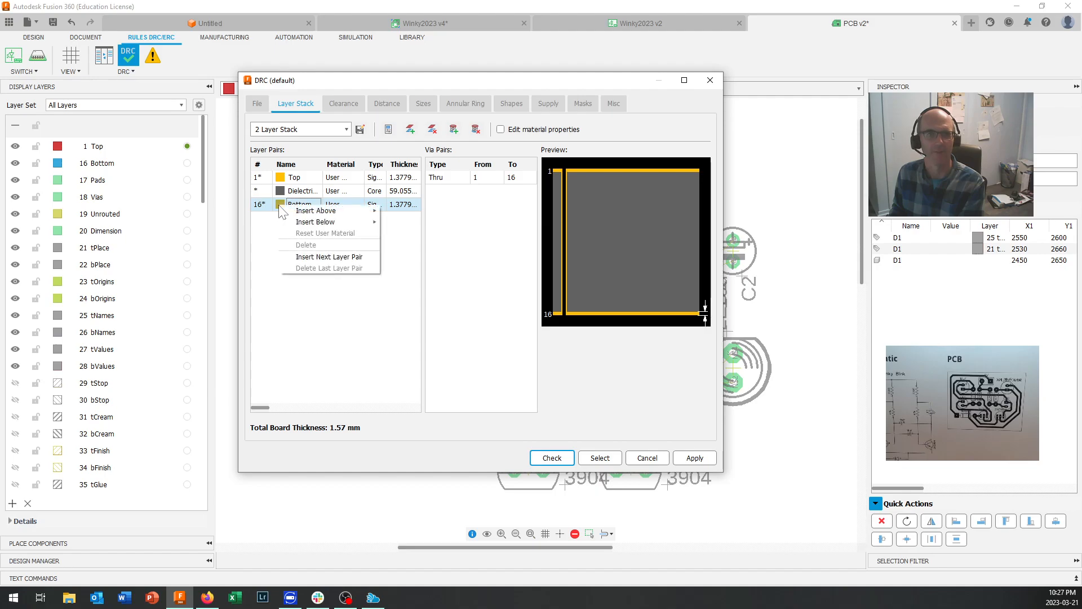
pyautogui.press('Escape')
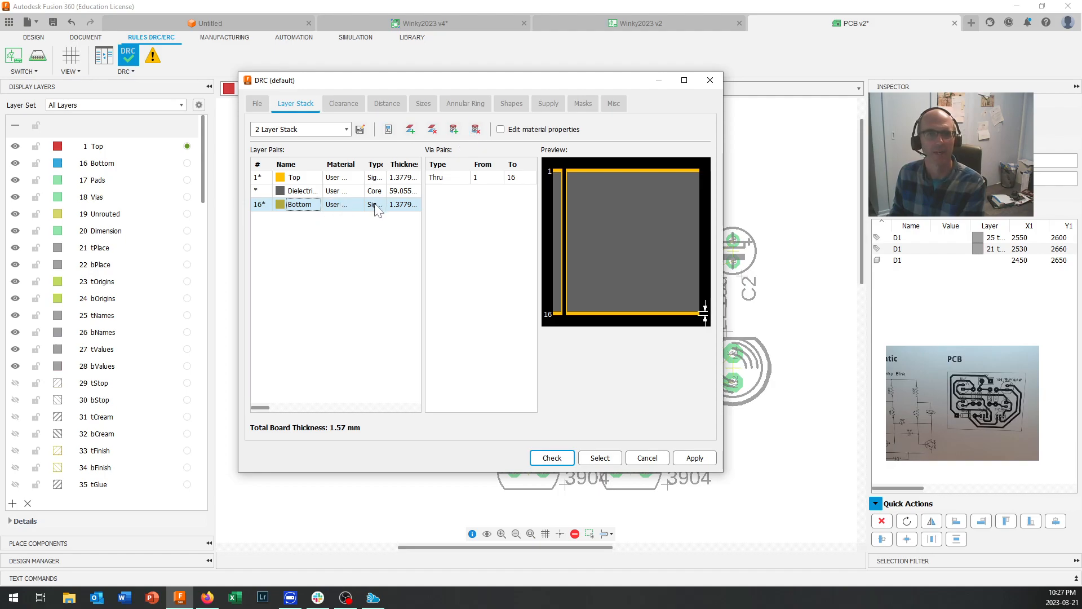
pyautogui.click(266, 207)
pyautogui.rightClick(267, 212)
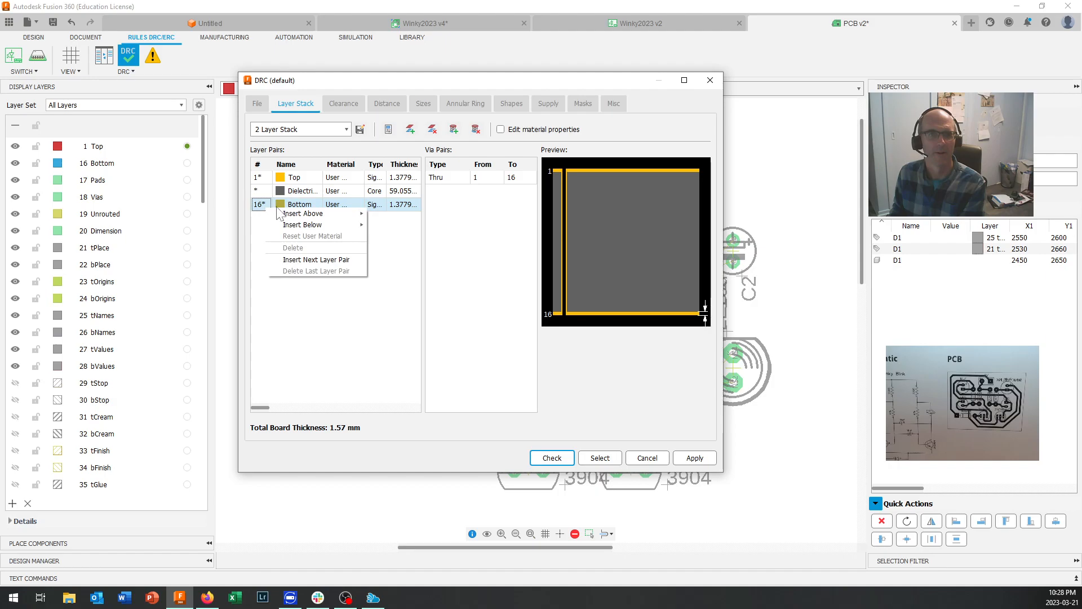
pyautogui.click(282, 207)
pyautogui.rightClick(283, 208)
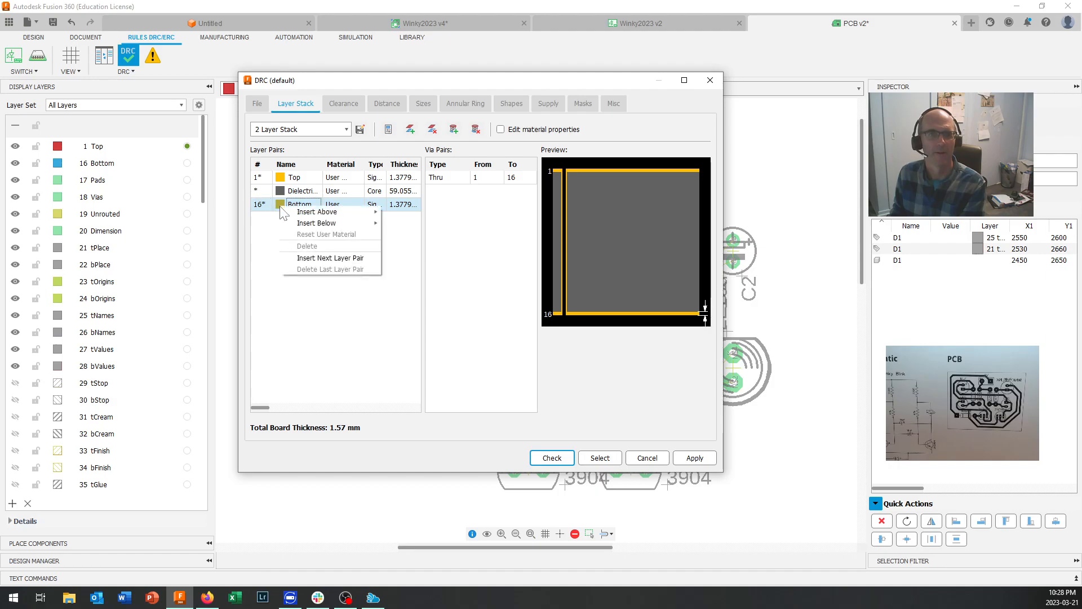
pyautogui.press('Escape')
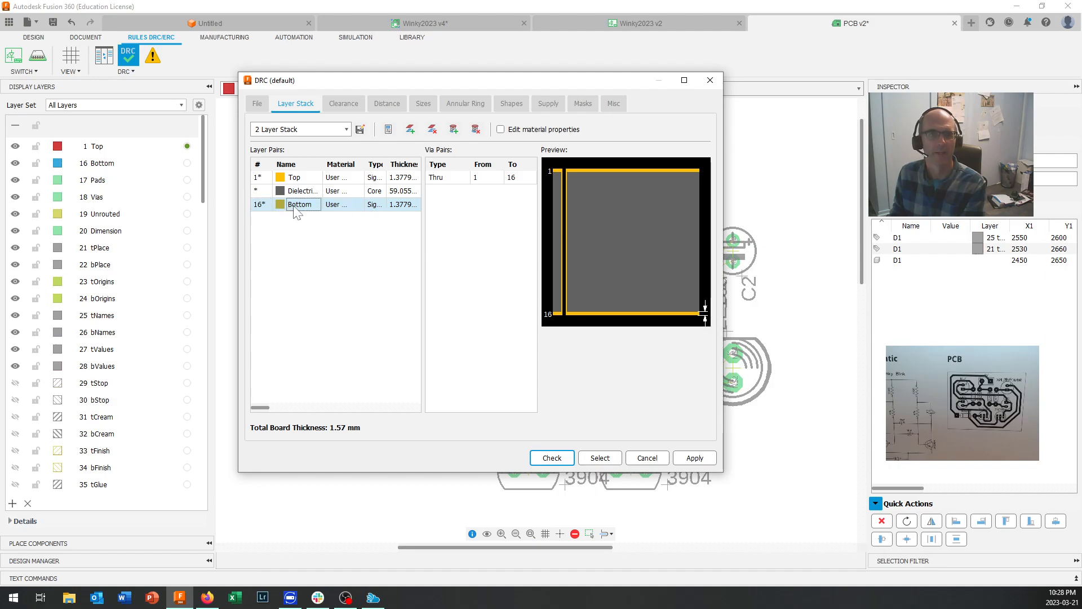
pyautogui.click(352, 206)
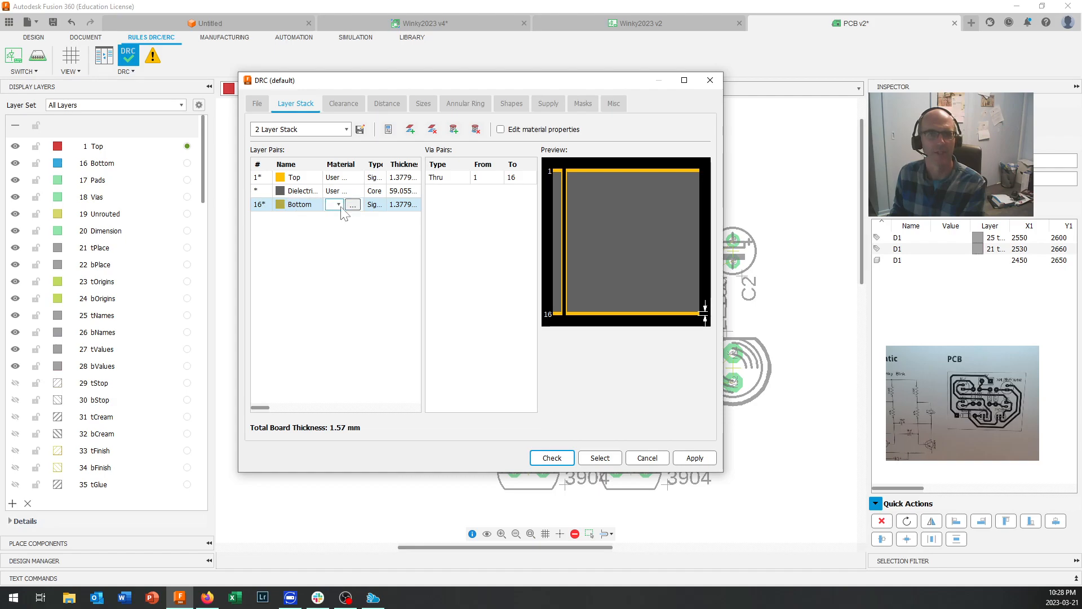
pyautogui.click(353, 207)
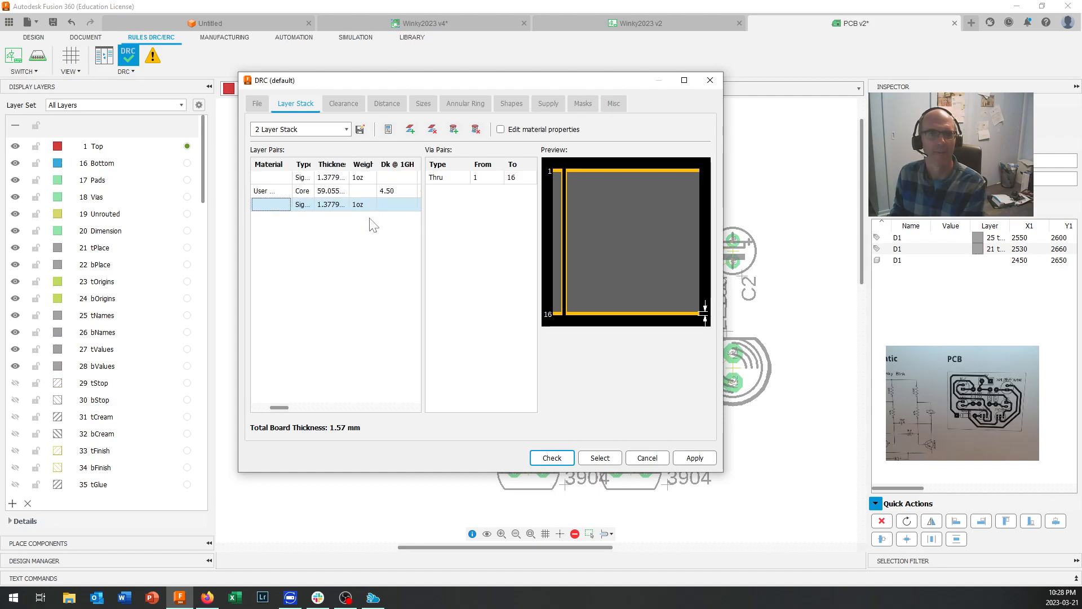
pyautogui.click(299, 206)
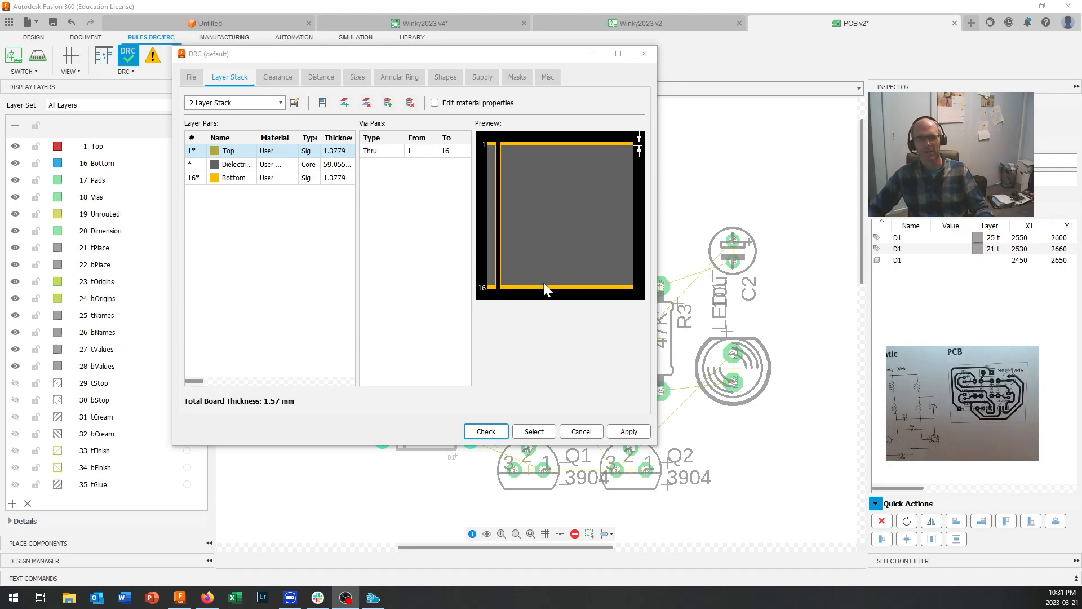
# Set the different-signals minimum clearances for wire-to-wire, wire-to-pad and pad-to-pad to 25 mil
pyautogui.click(278, 77)
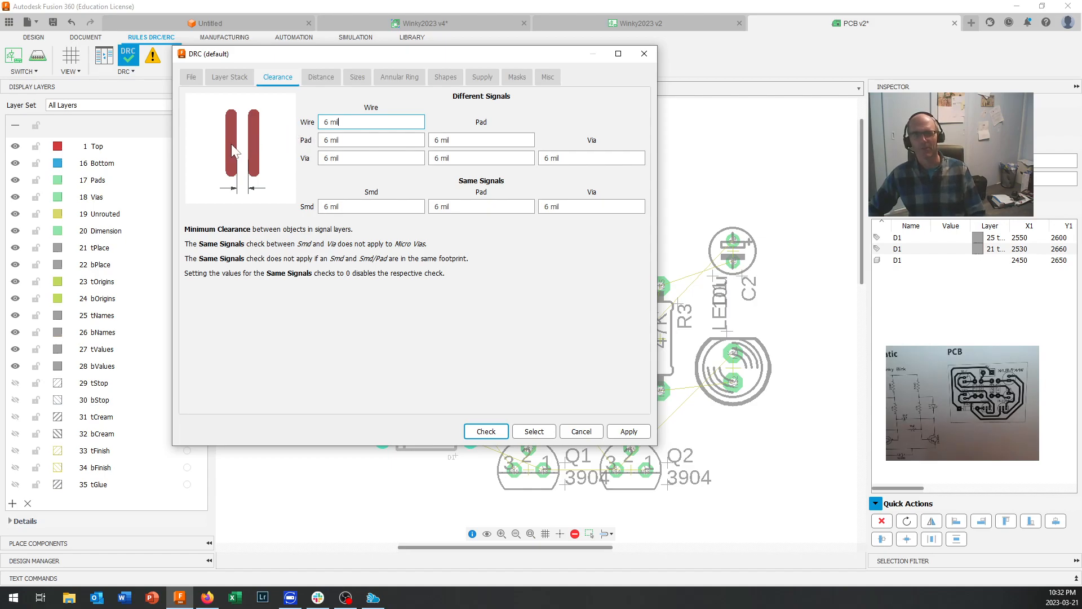
pyautogui.hotkey('ctrl', 'a')
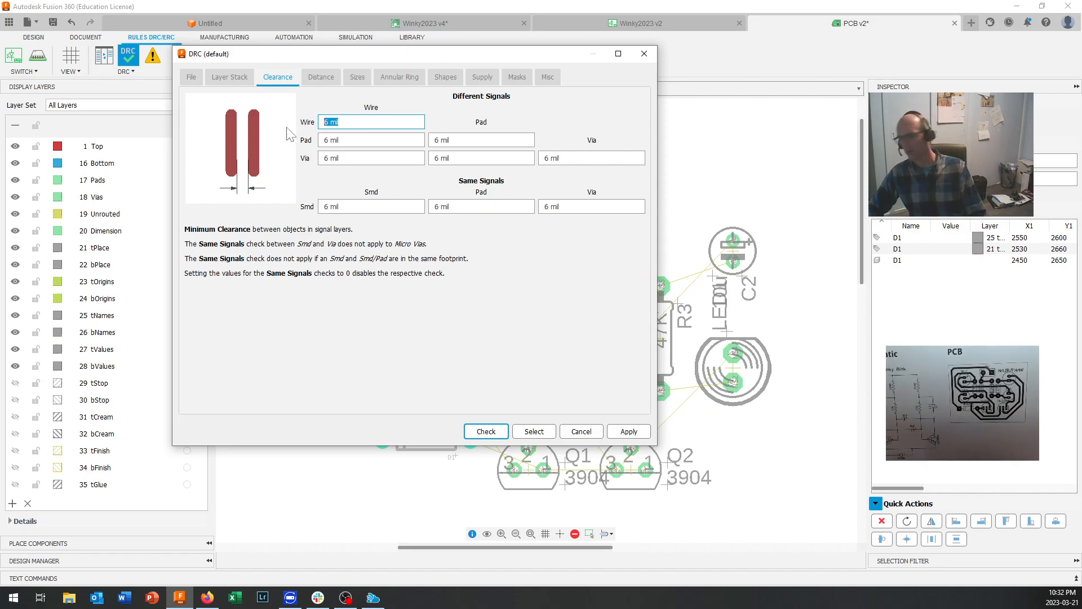
pyautogui.write('25')
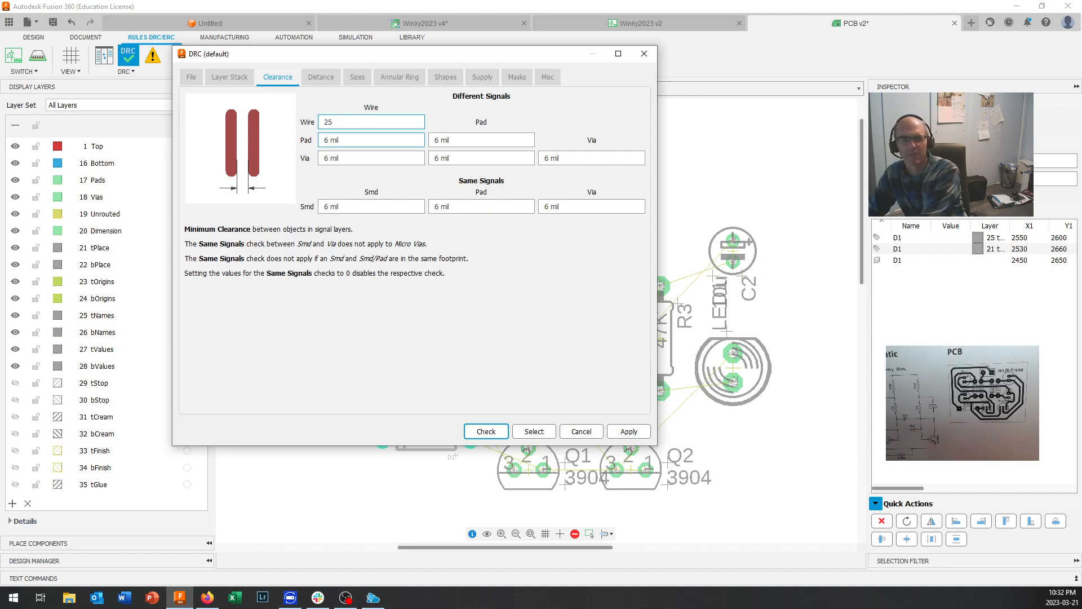
pyautogui.press('Tab')
pyautogui.write('25')
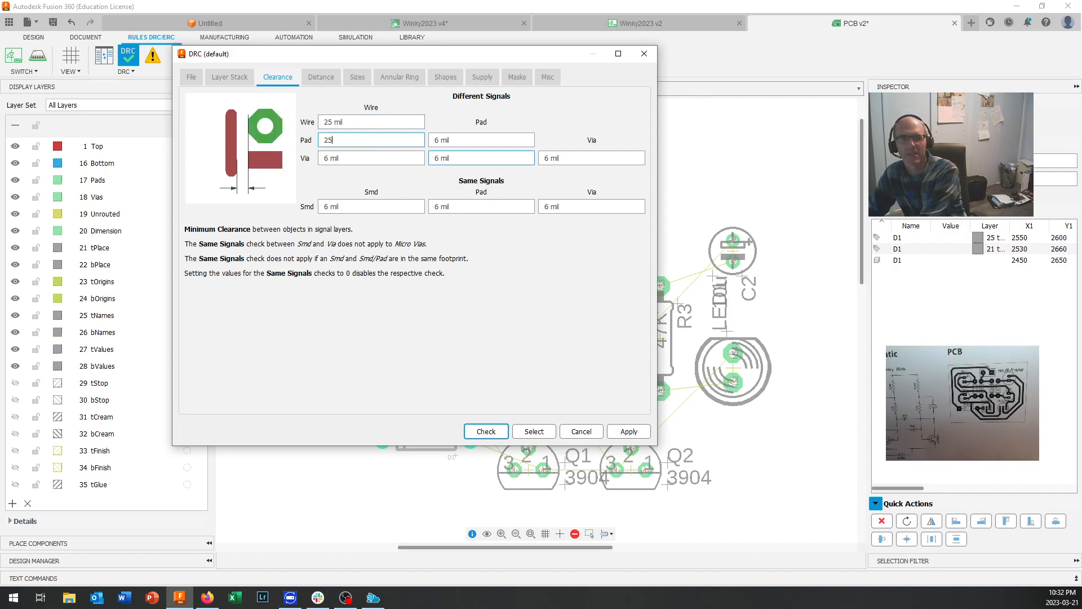
pyautogui.press('Tab')
pyautogui.write('25')
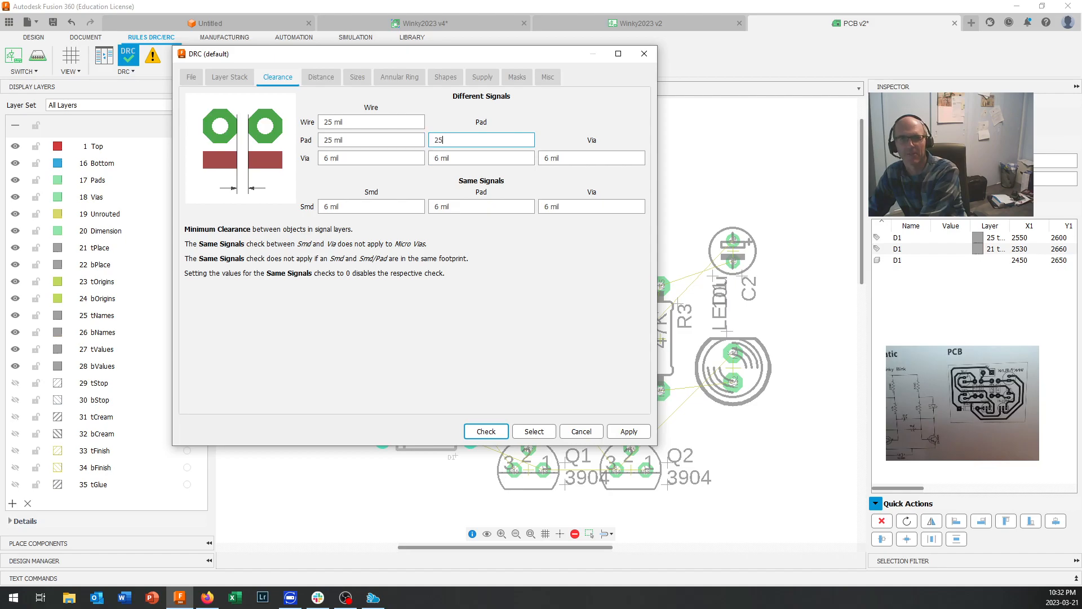
pyautogui.press('Tab')
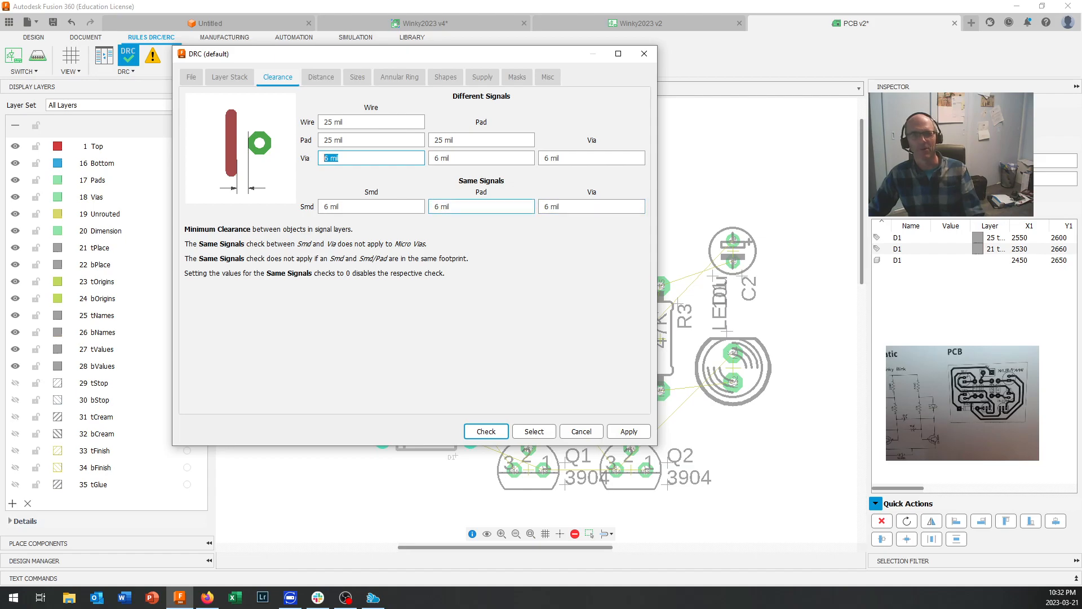
# Review the copper-to-dimension distance rules and set the minimum width in the DRC size rules to 25 mil
pyautogui.click(326, 80)
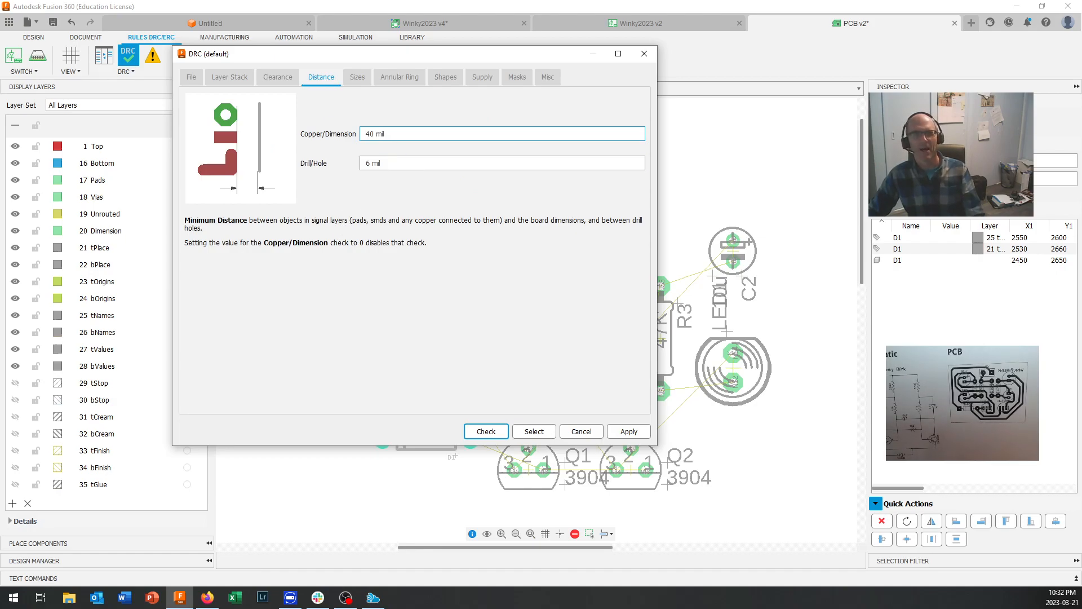
pyautogui.click(356, 80)
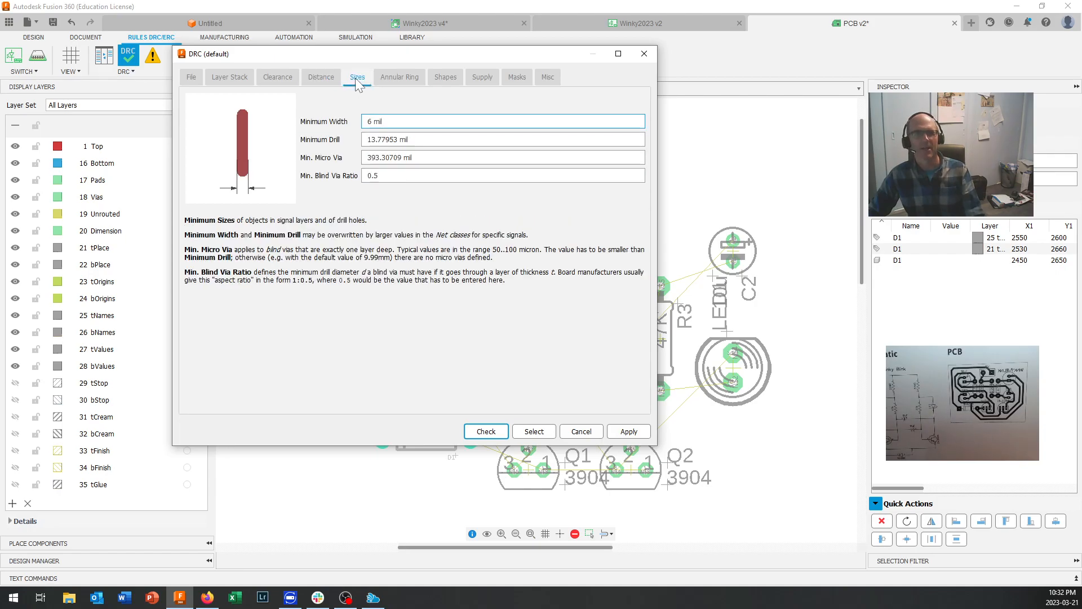
pyautogui.moveTo(386, 122); pyautogui.dragTo(321, 123)
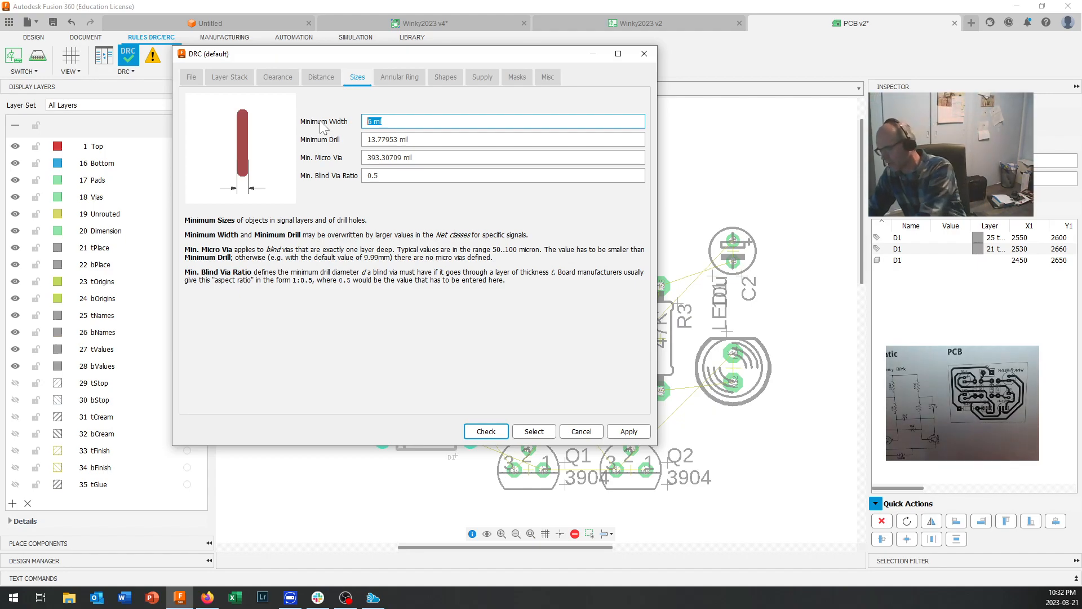
pyautogui.write('25')
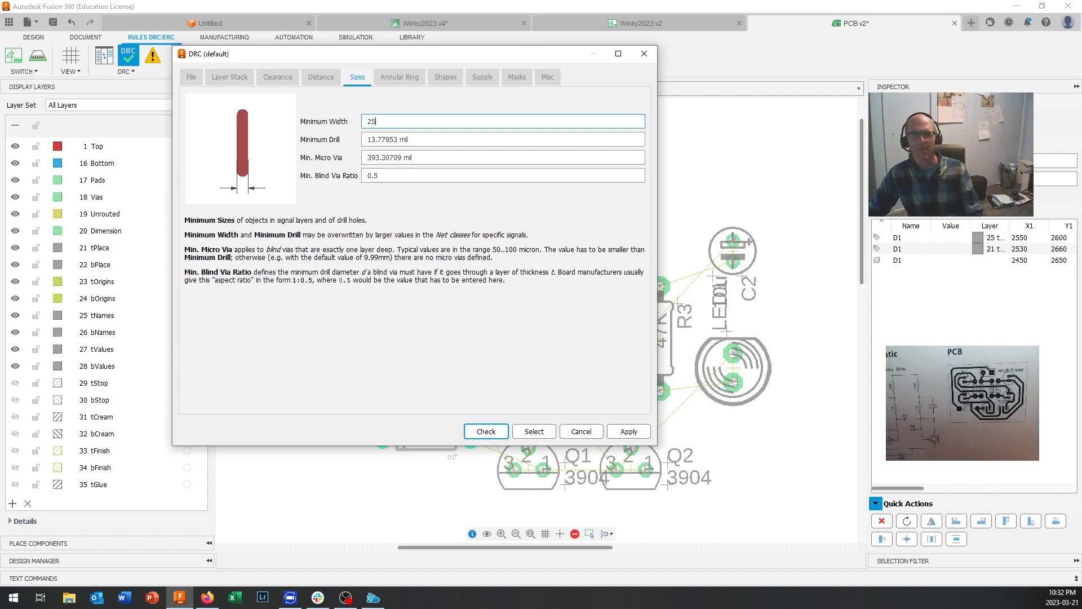
# Set the minimum annular ring for the top, inner and bottom pads to 15 mil and apply the design rules
pyautogui.click(394, 78)
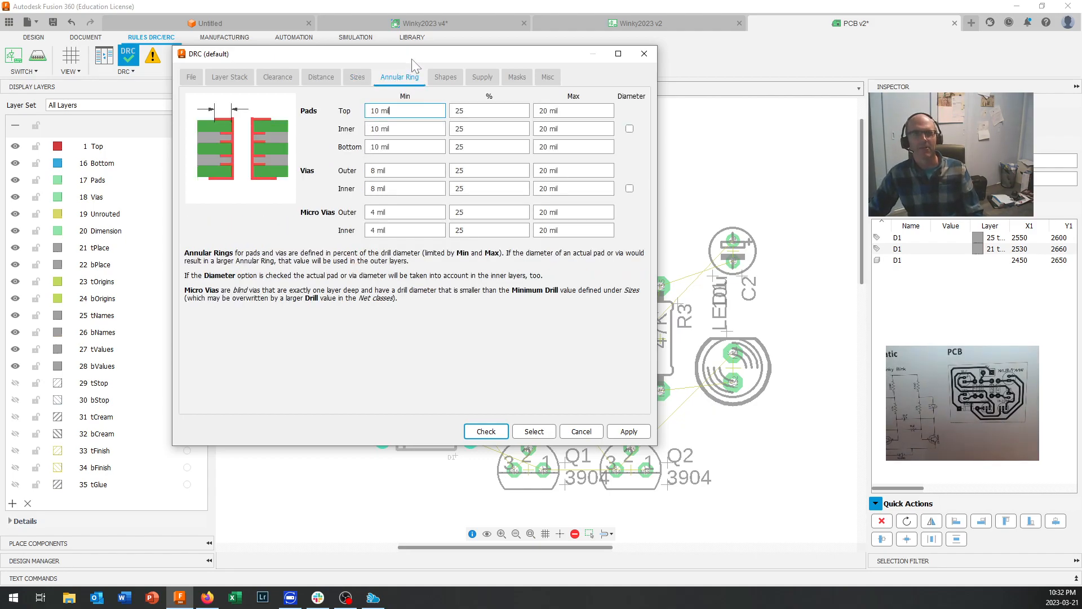
pyautogui.moveTo(415, 56); pyautogui.dragTo(123, 141)
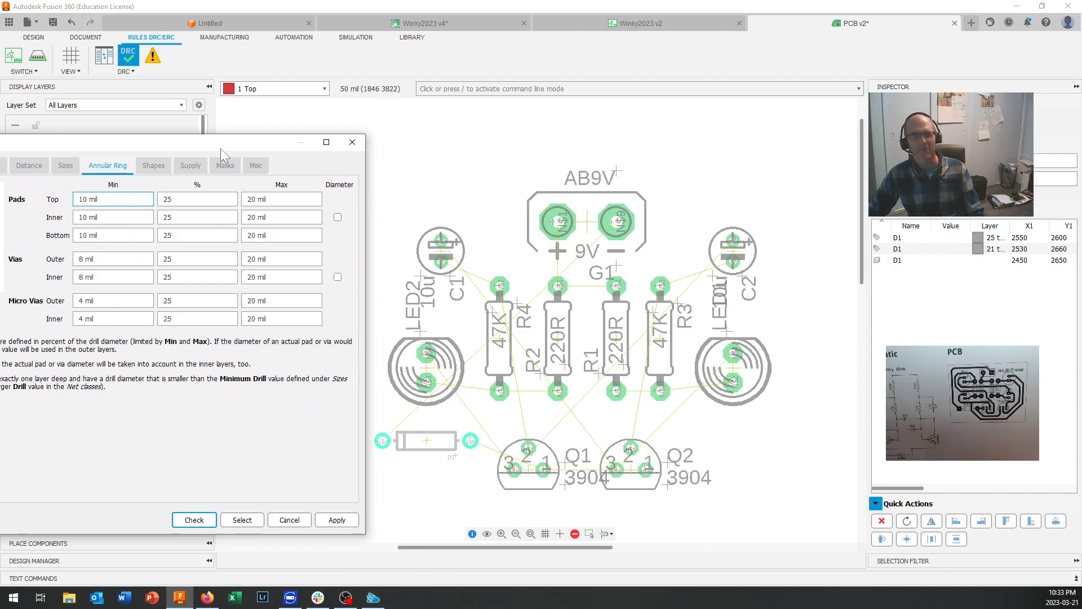
pyautogui.moveTo(223, 144); pyautogui.dragTo(387, 130)
pyautogui.hotkey('ctrl', 'a')
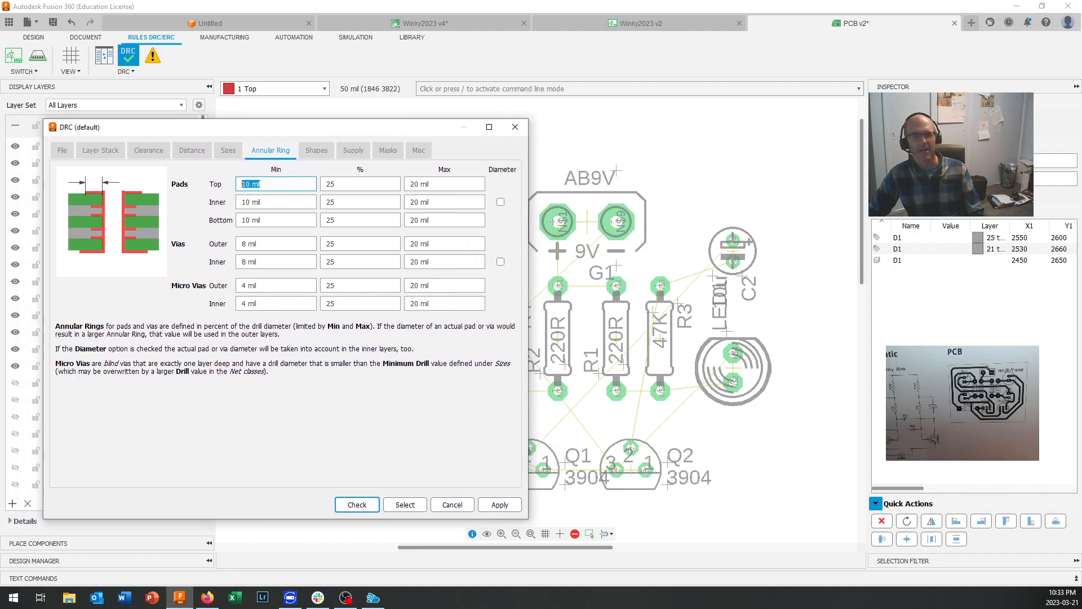
pyautogui.write('15')
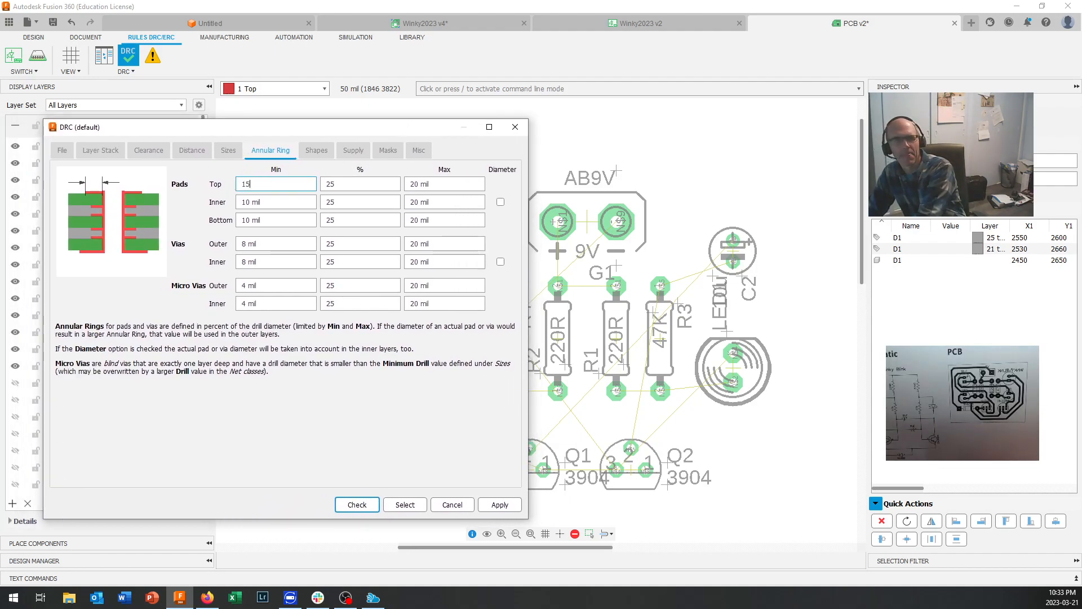
pyautogui.press('Tab')
pyautogui.write('15')
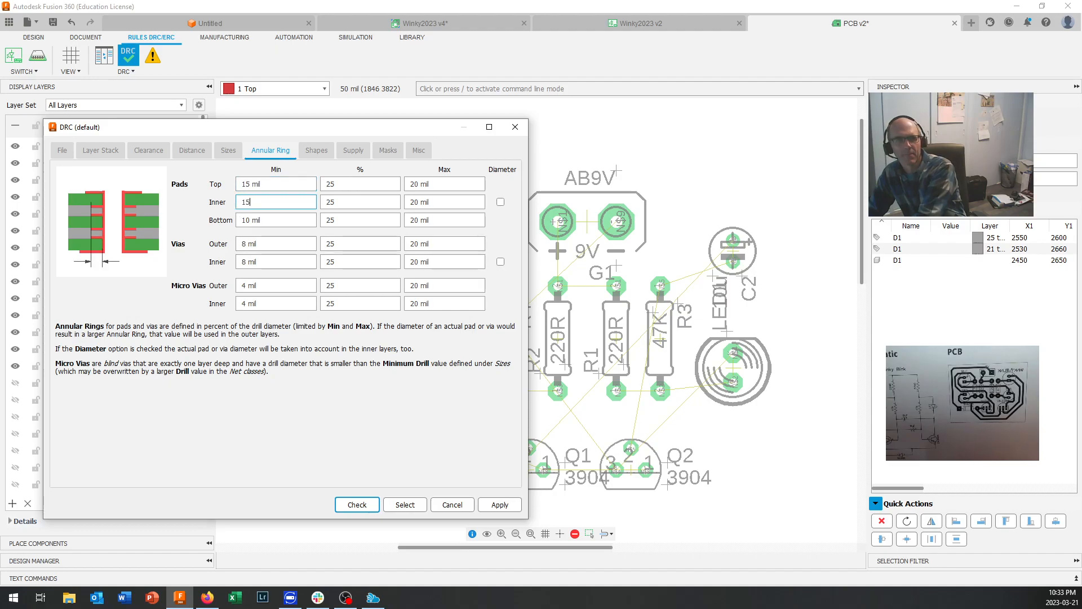
pyautogui.press('Tab')
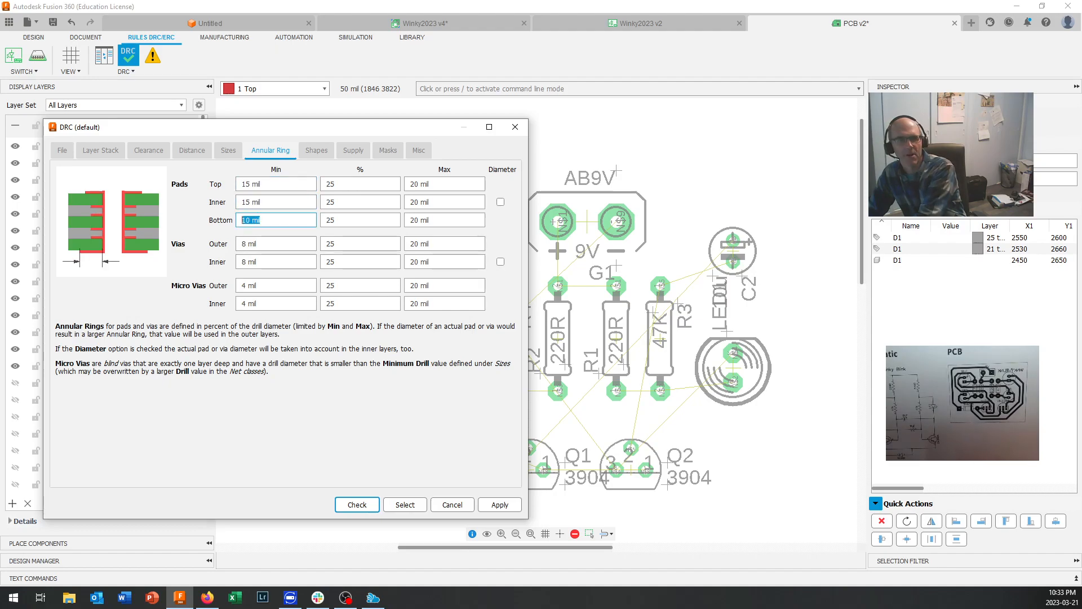
pyautogui.write('15')
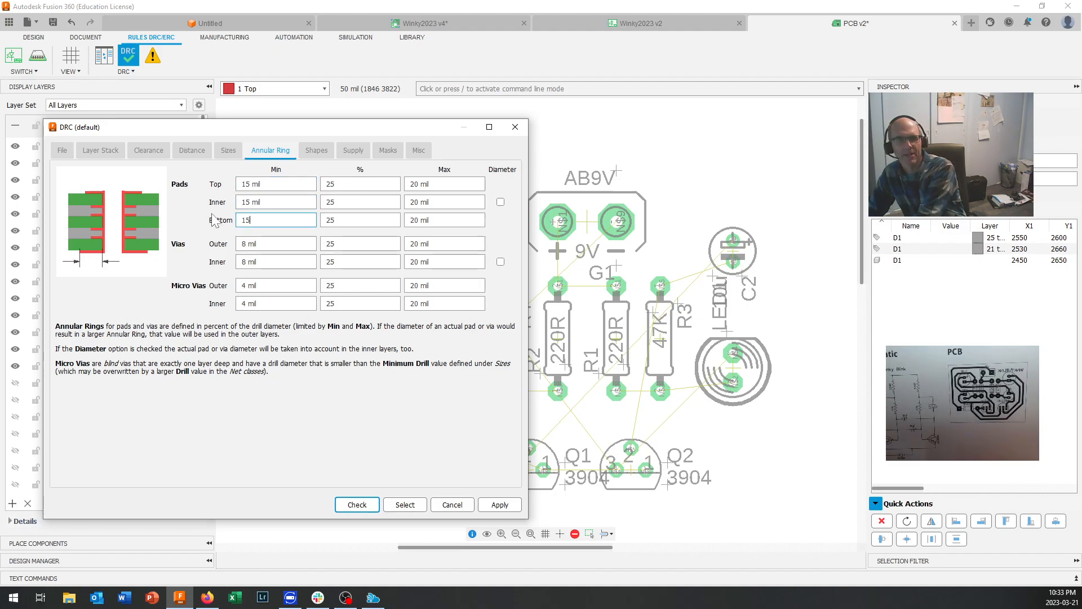
pyautogui.click(507, 504)
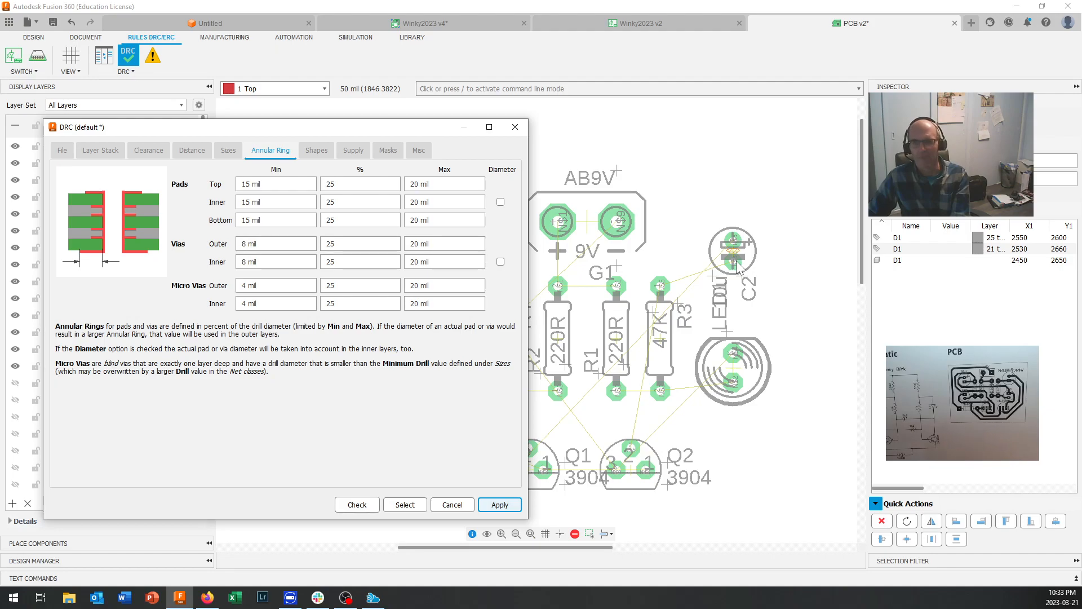
# Review the shape, supply and mask rules, apply the design rules and close the DRC settings
pyautogui.click(311, 151)
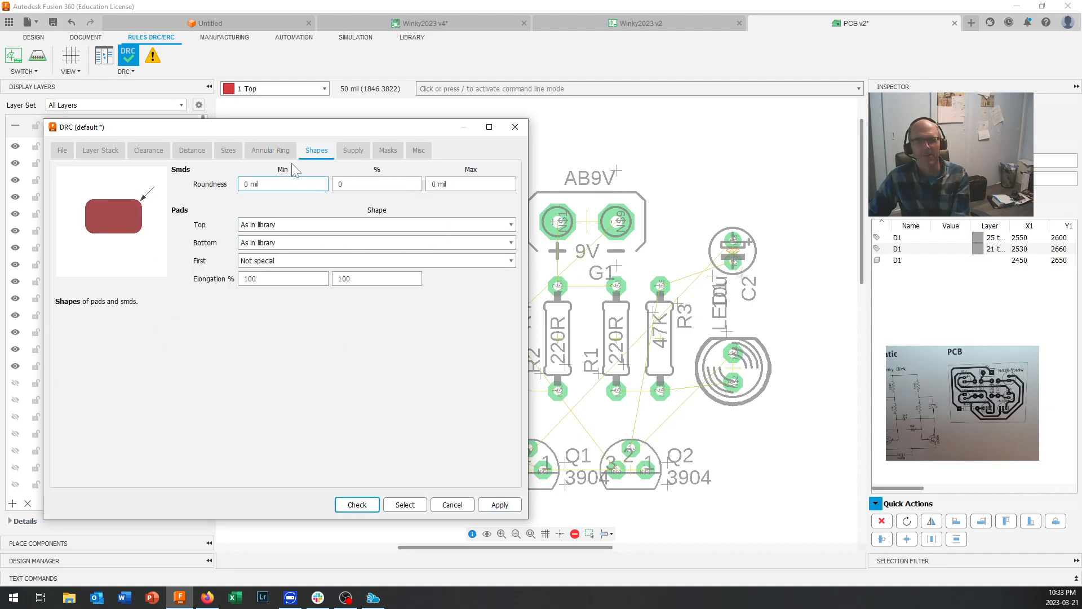
pyautogui.click(353, 152)
pyautogui.click(387, 154)
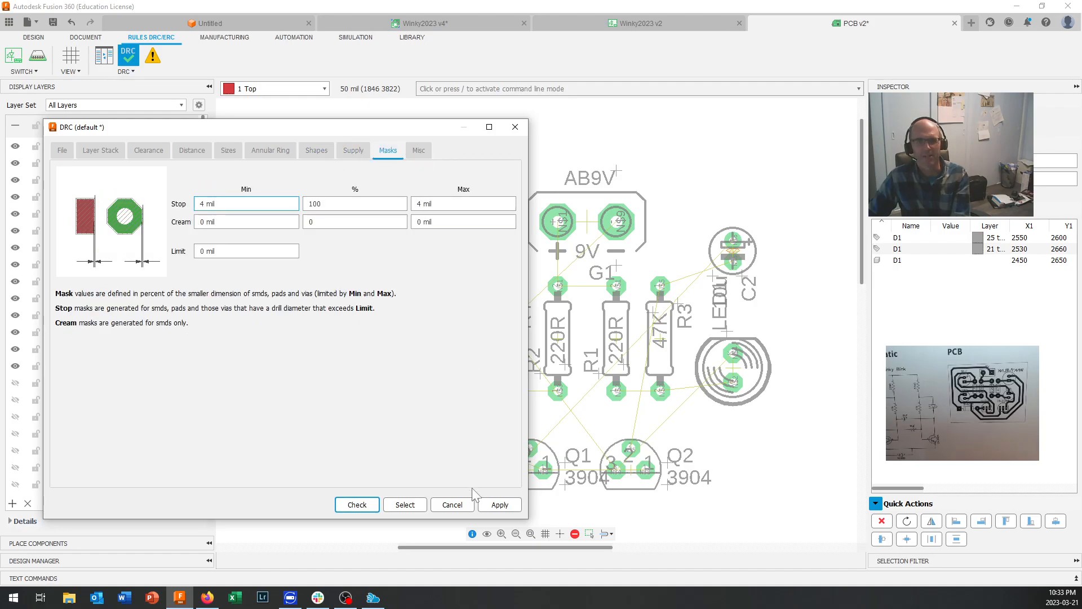
pyautogui.click(500, 508)
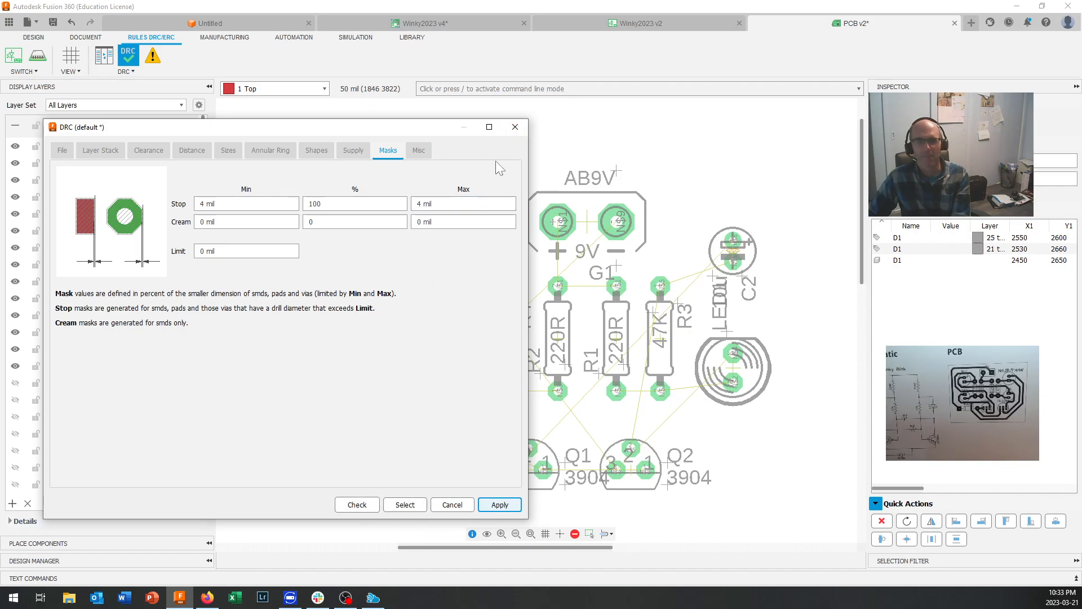
pyautogui.click(514, 127)
pyautogui.scroll(3, 633, 338)
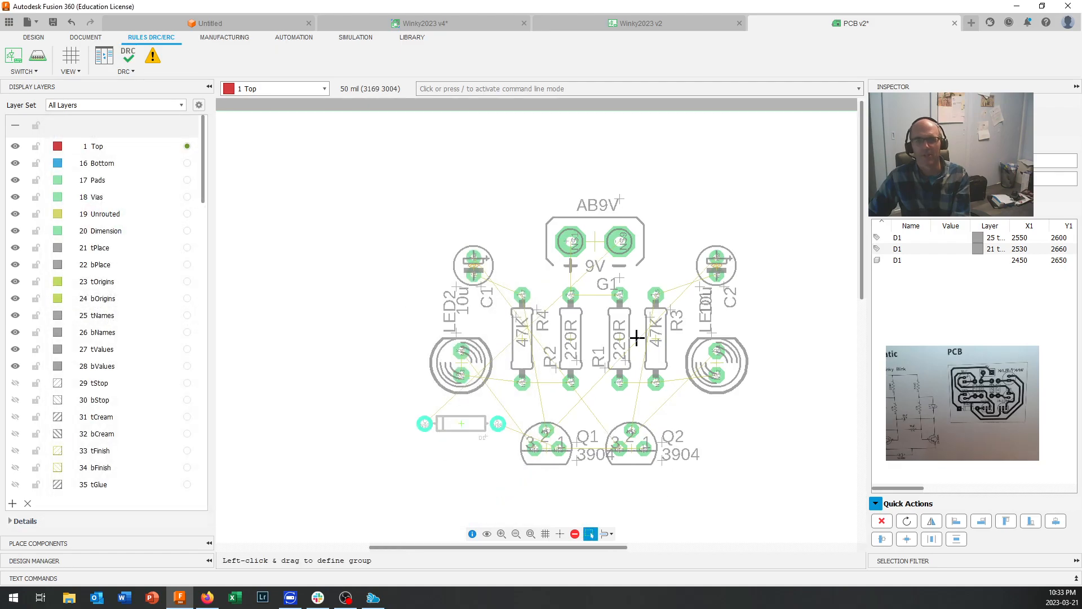
# Examine the space between capacitor C1's two pads and the overall component placement
pyautogui.scroll(2, 401, 240)
pyautogui.scroll(-1, 402, 239)
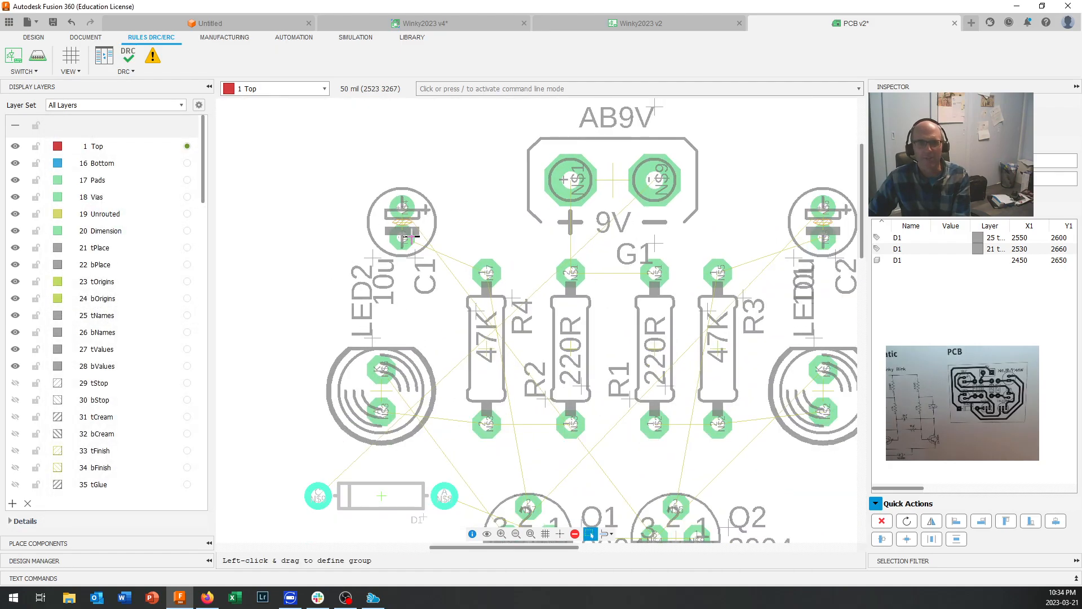
pyautogui.scroll(3, 401, 239)
pyautogui.scroll(-1, 412, 235)
pyautogui.scroll(5, 395, 232)
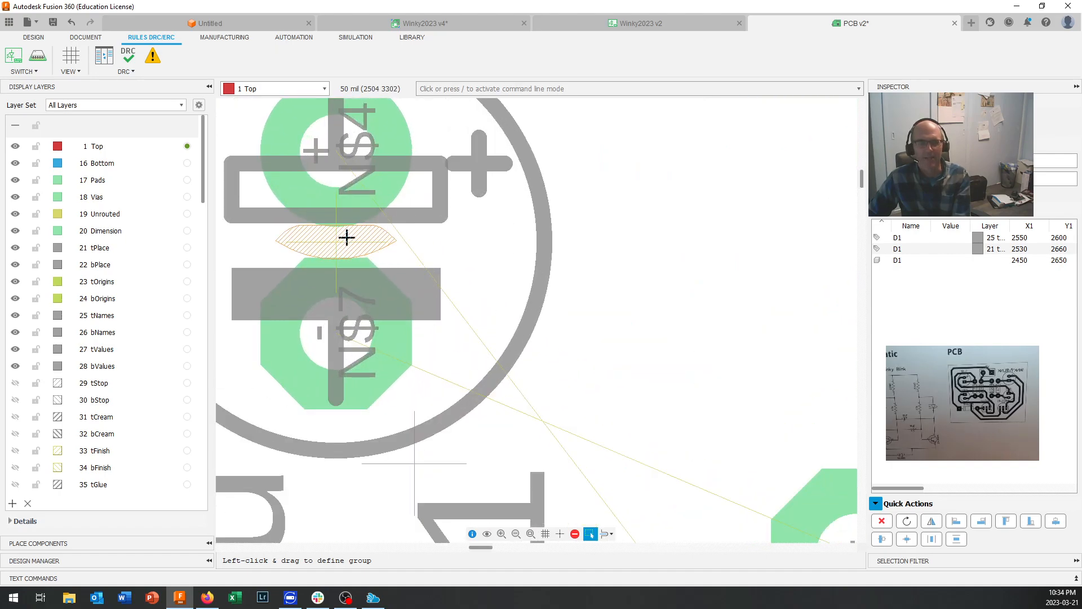
pyautogui.scroll(-1, 346, 237)
pyautogui.scroll(-1, 346, 238)
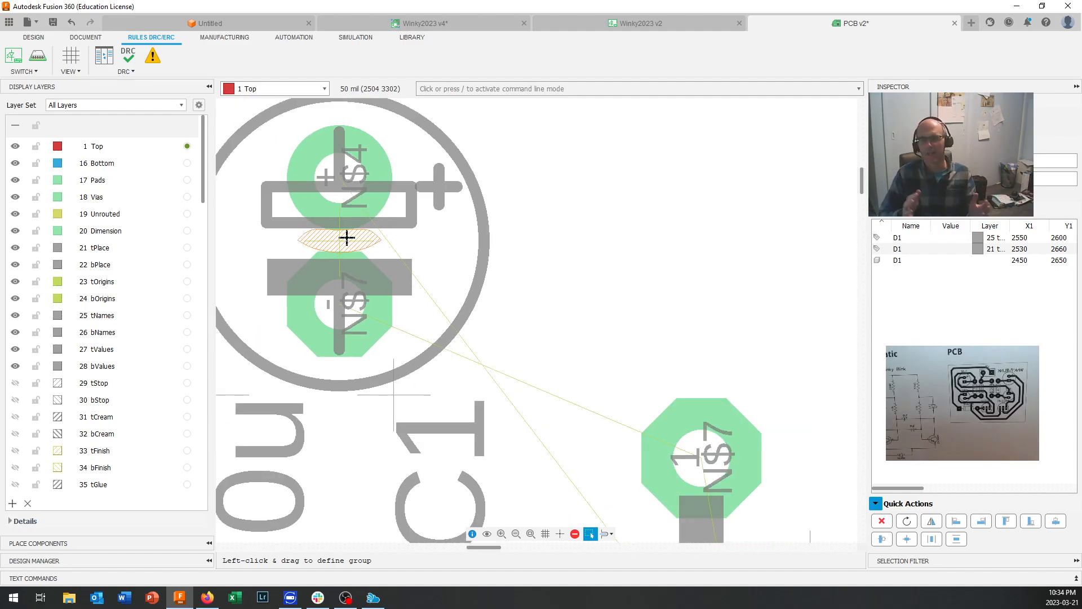
pyautogui.scroll(-6, 488, 307)
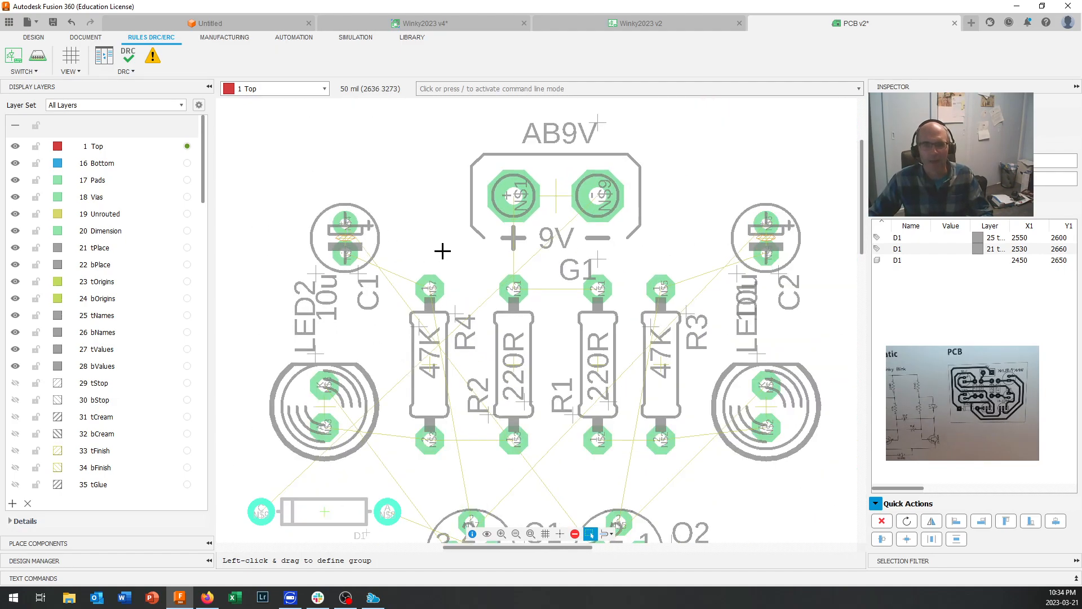
pyautogui.moveTo(488, 308); pyautogui.dragTo(497, 282, button='middle')
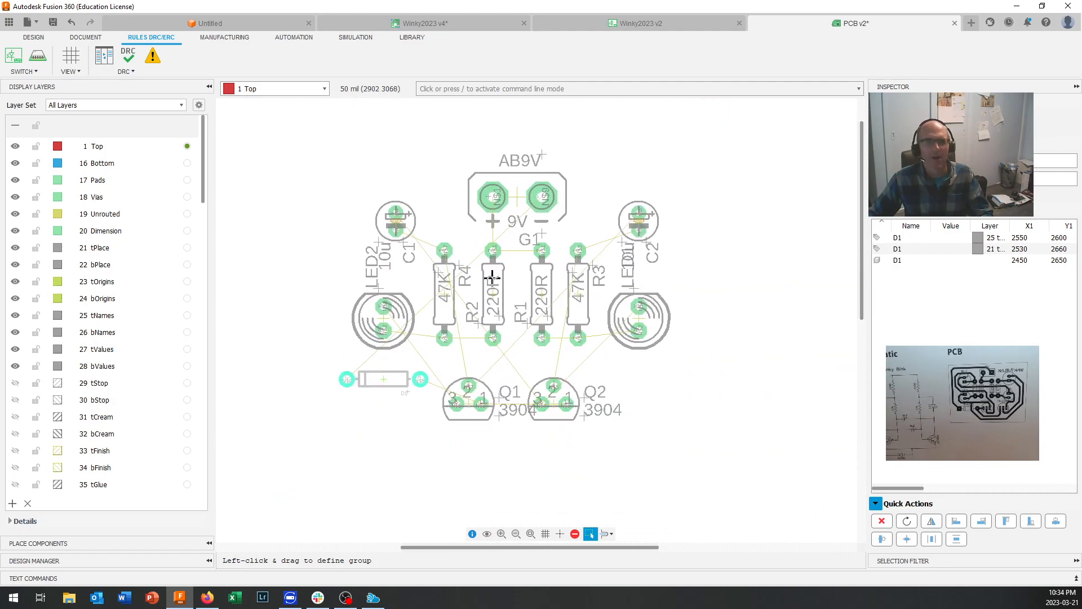
# Deselect diode D1 and make 16 Bottom the active layer
pyautogui.click(314, 135)
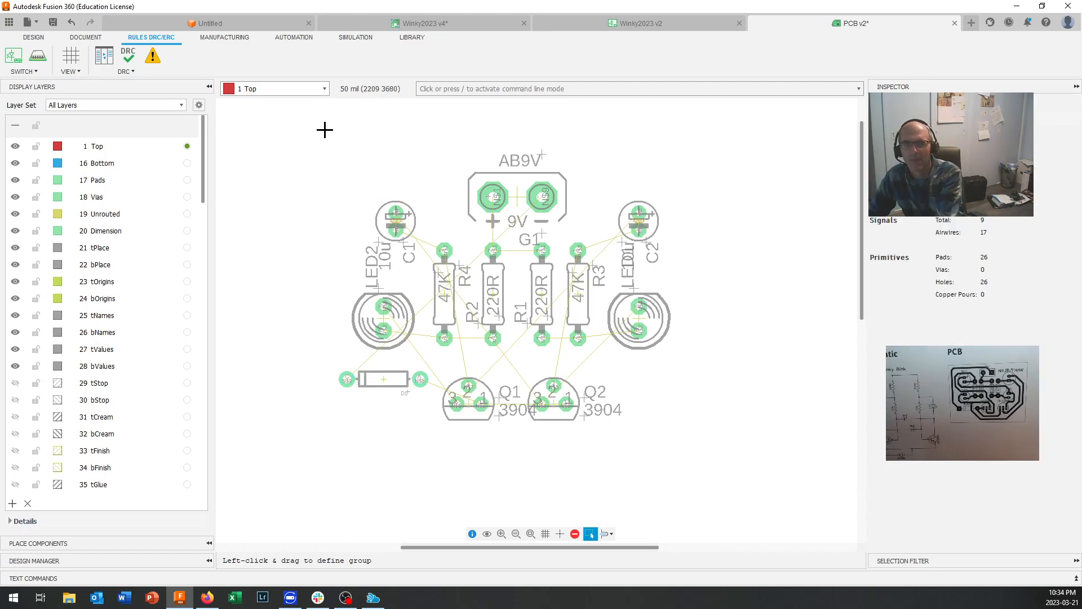
pyautogui.click(324, 89)
pyautogui.click(299, 114)
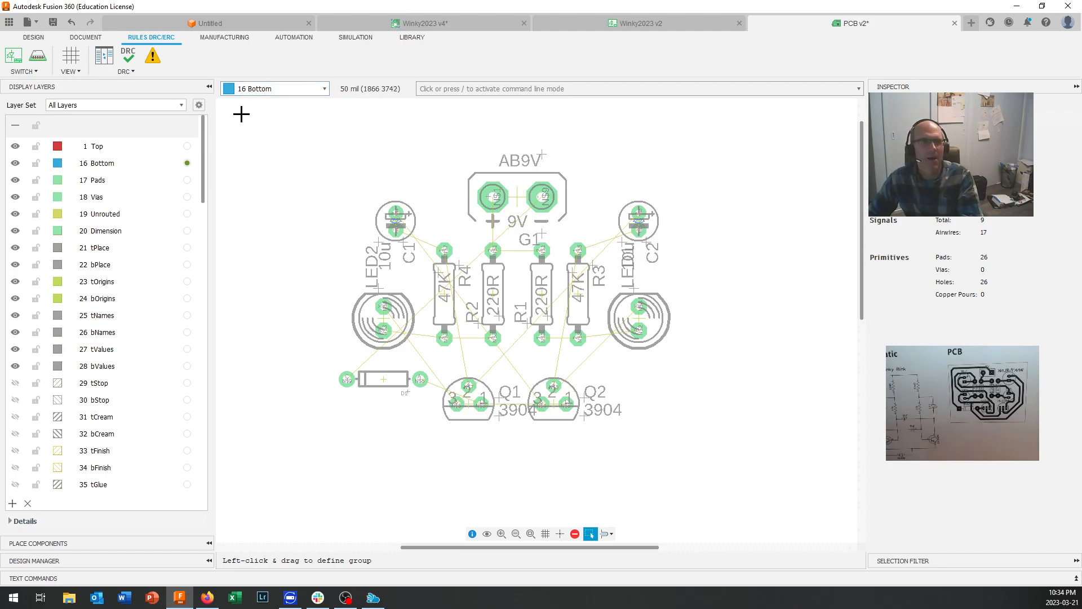
# Manually route a bottom-layer trace from the battery connector's positive pad to R2's upper pad and on to R1's upper pad
pyautogui.click(223, 38)
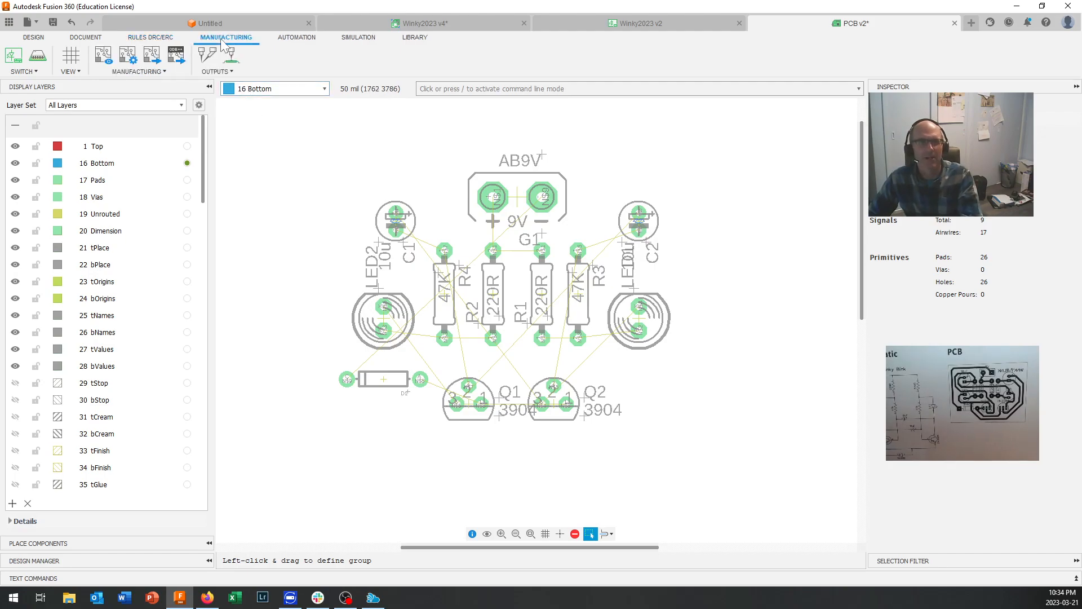
pyautogui.click(85, 38)
pyautogui.click(35, 37)
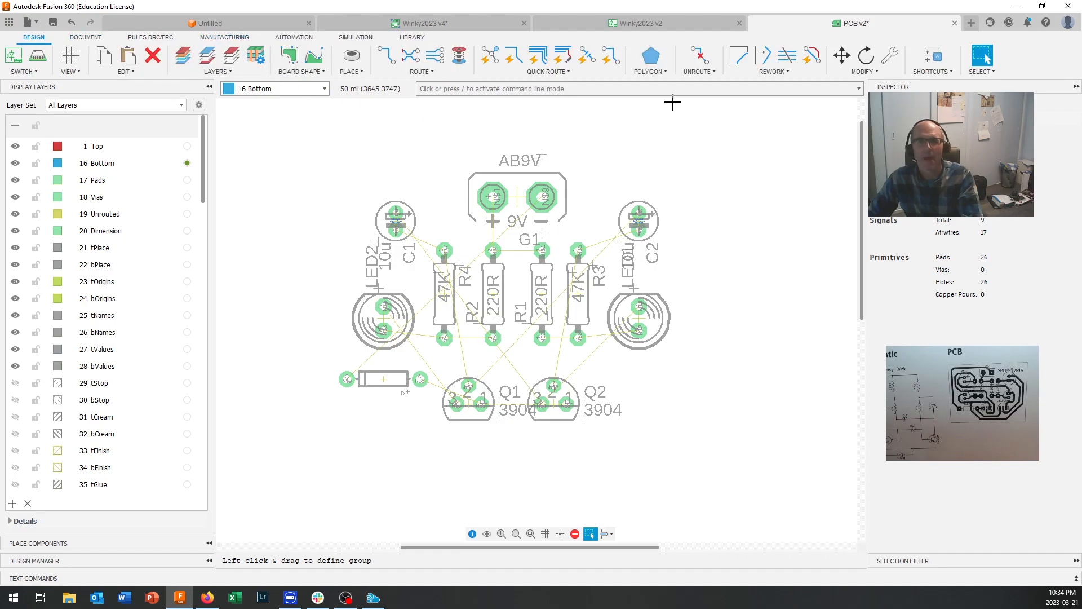
pyautogui.click(388, 59)
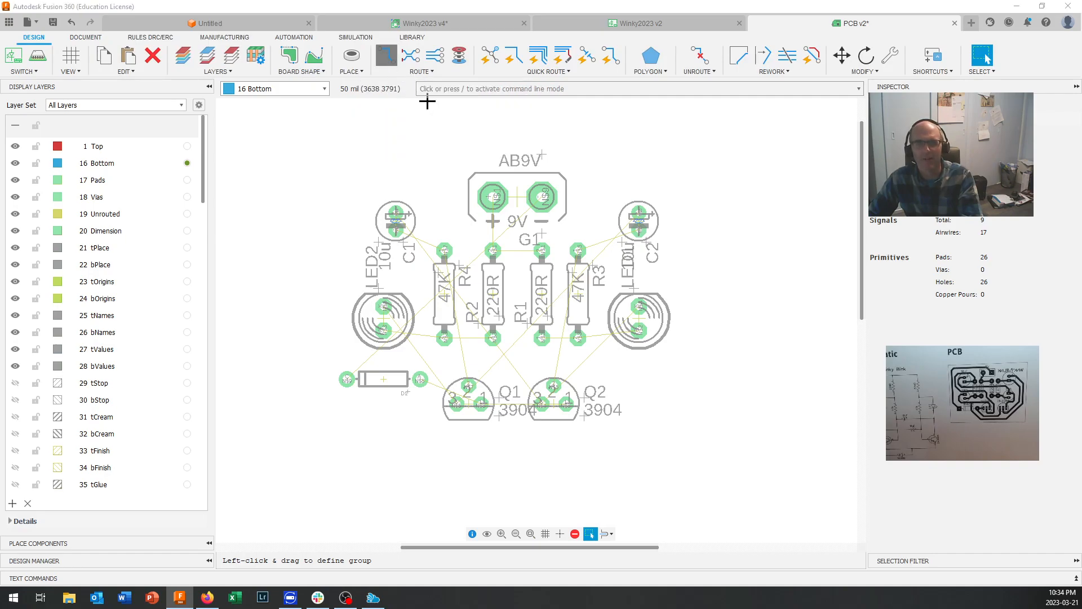
pyautogui.click(493, 197)
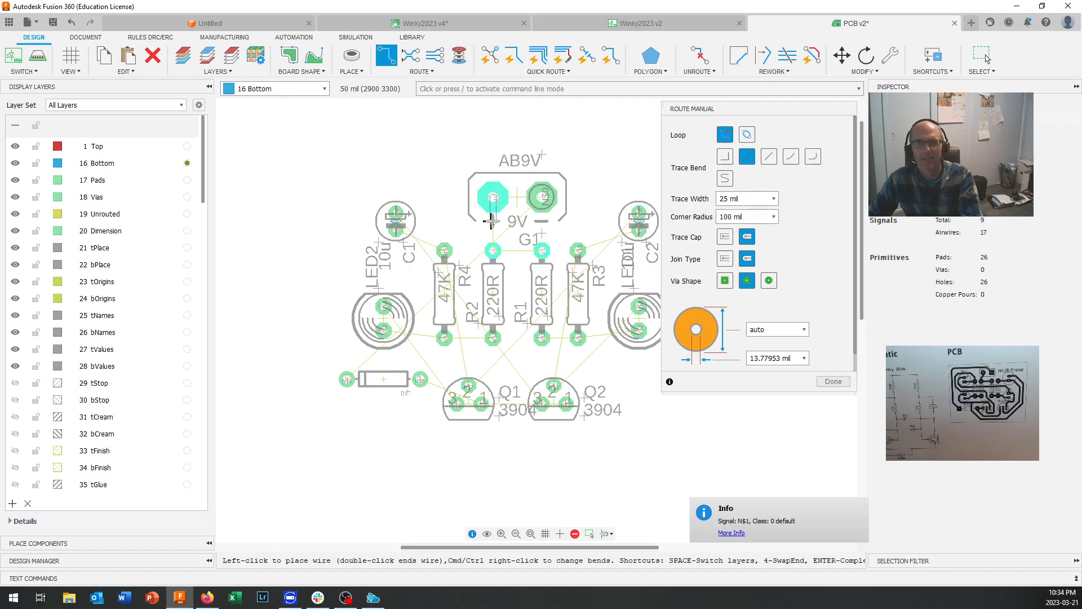
pyautogui.click(493, 249)
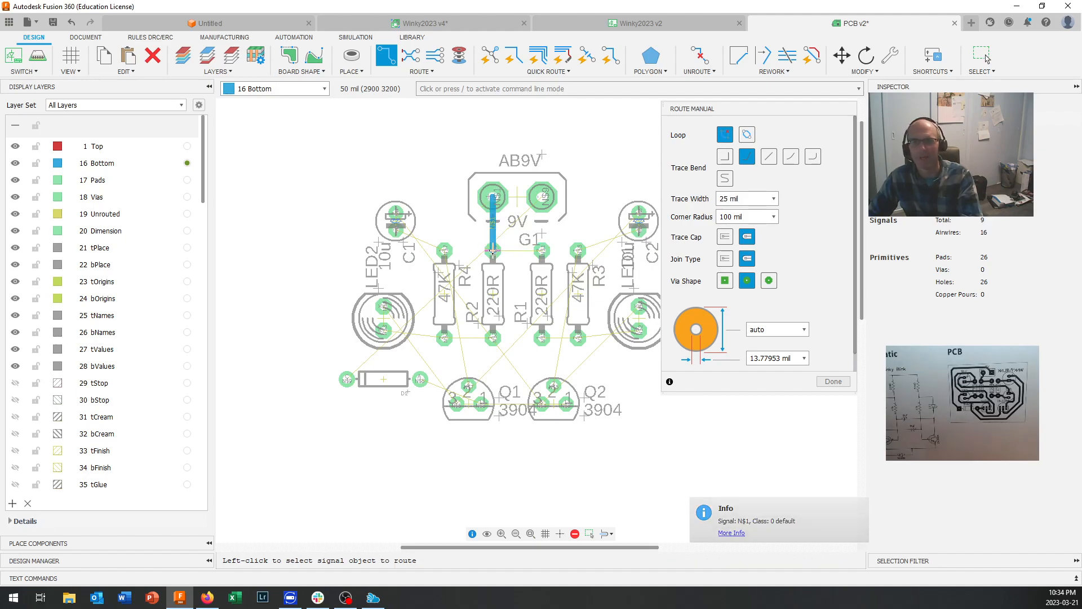
pyautogui.click(494, 251)
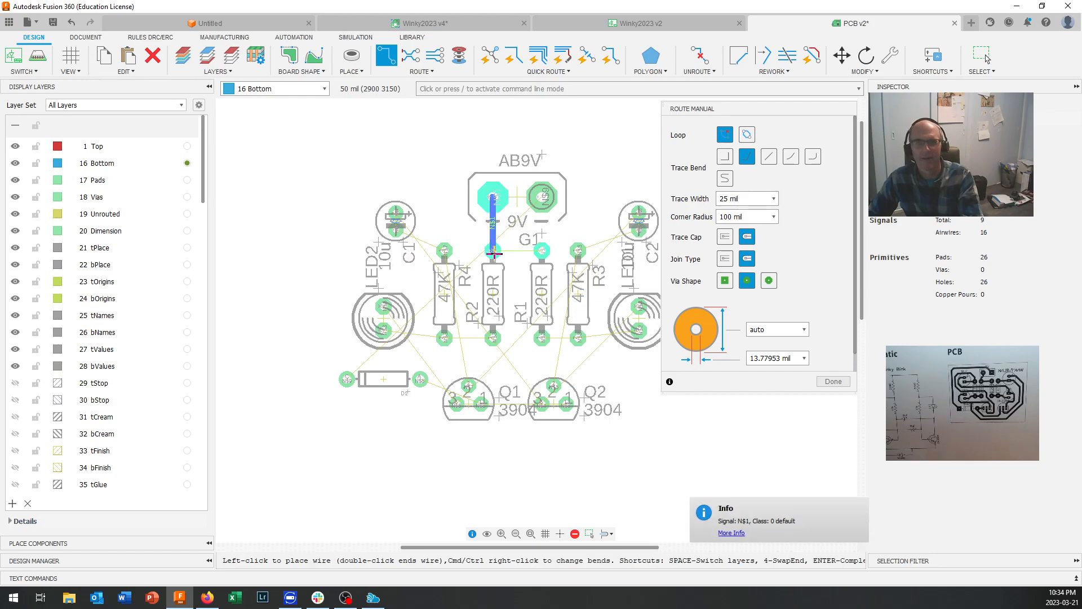
pyautogui.click(542, 250)
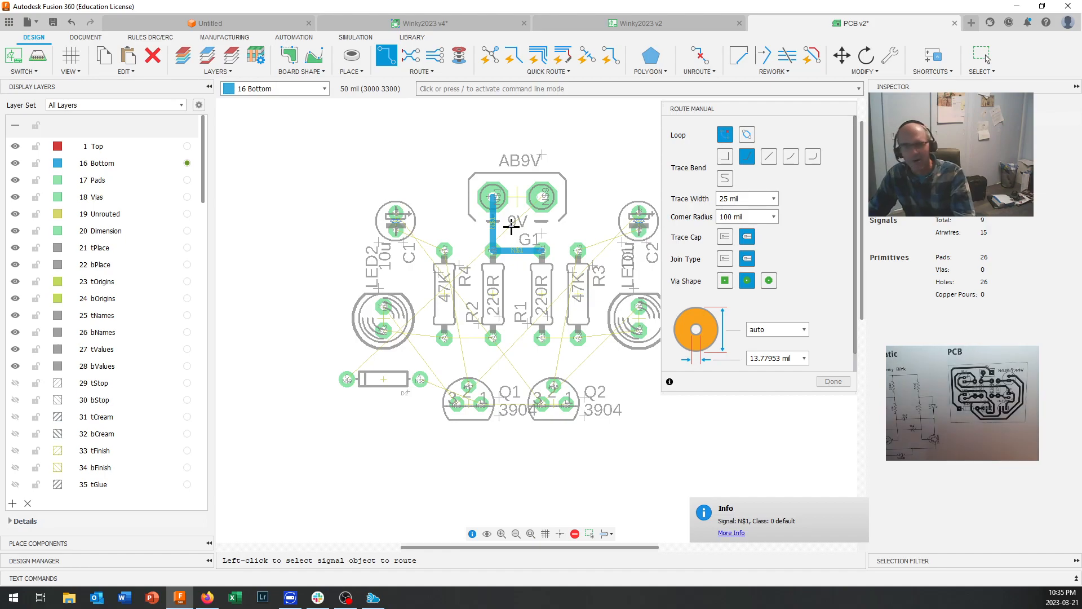
# Route a bottom-layer trace from R2's lower pad through R4's lower pad to LED2's lower pad
pyautogui.click(492, 338)
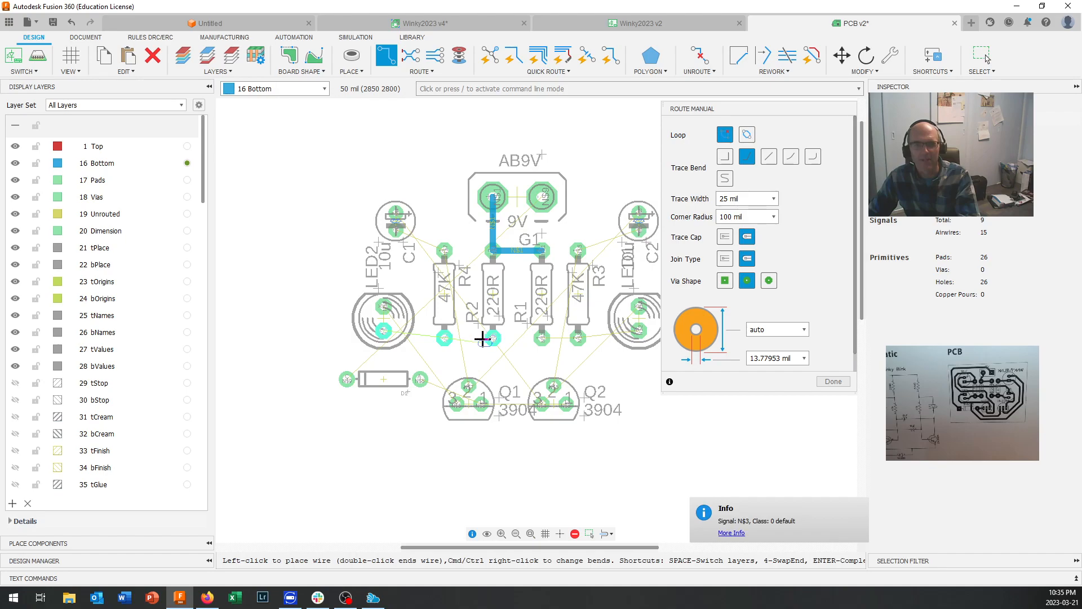
pyautogui.click(445, 337)
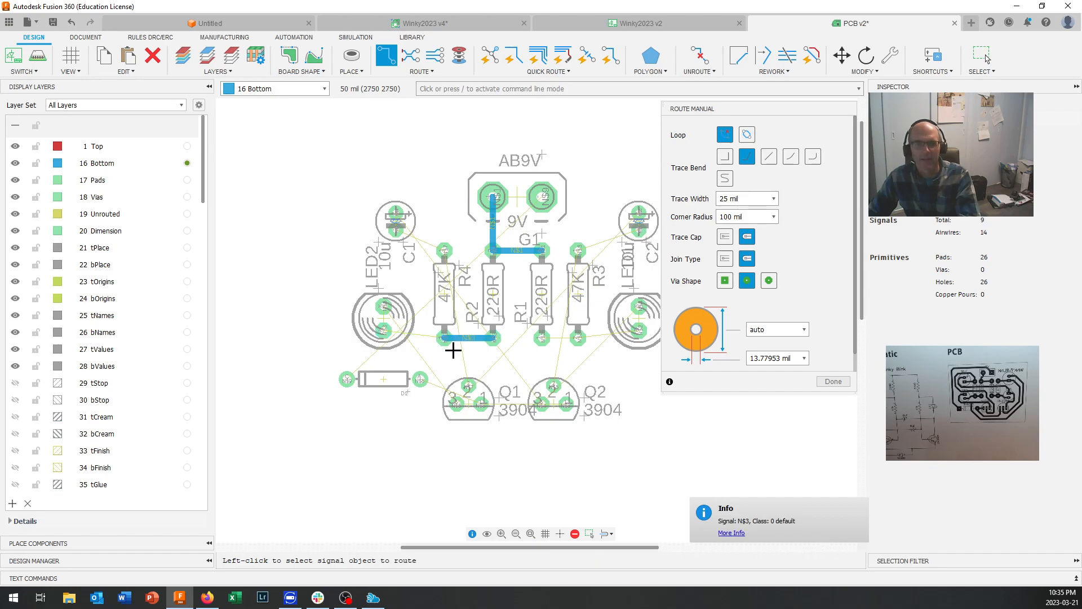
pyautogui.click(445, 338)
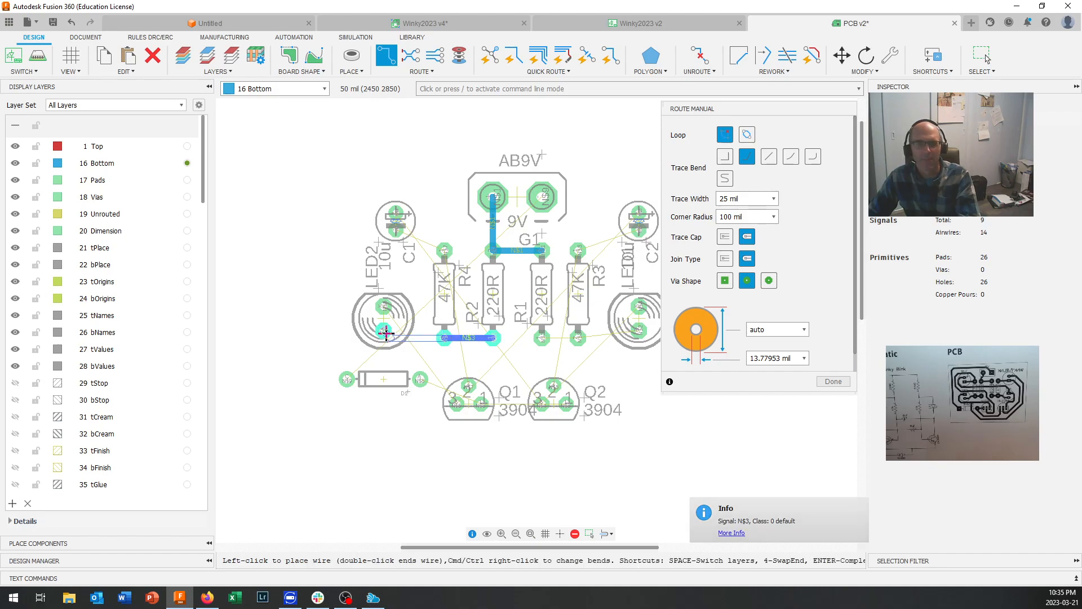
pyautogui.click(384, 330)
pyautogui.scroll(-1, 527, 345)
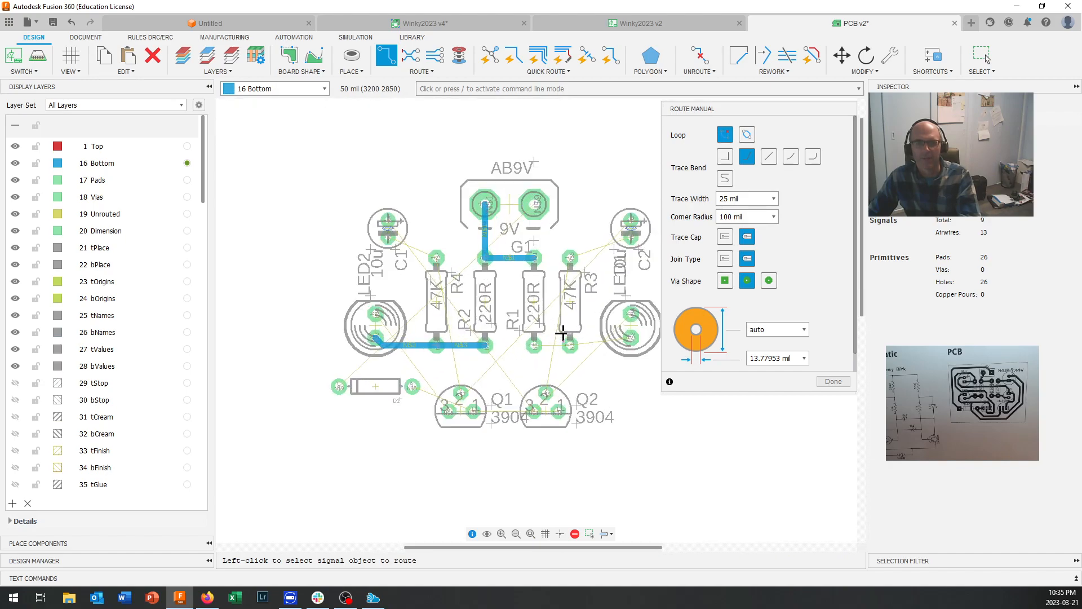
# Route a bottom-layer trace from R1's lower pad through R3's lower pad to LED1's lower pad
pyautogui.scroll(1, 533, 344)
pyautogui.click(542, 338)
pyautogui.click(570, 345)
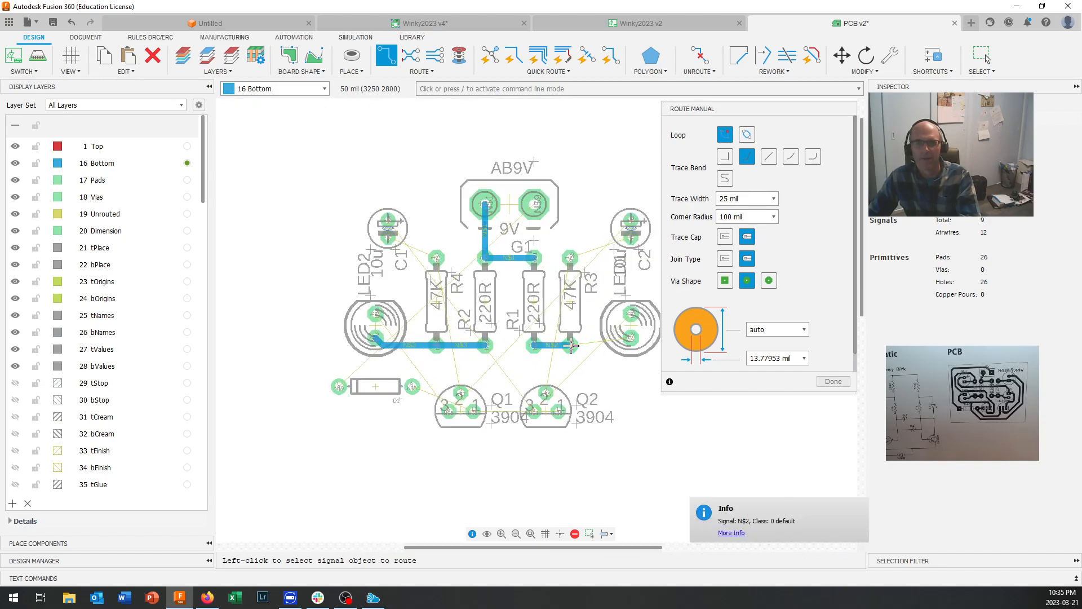
pyautogui.click(571, 346)
pyautogui.click(630, 337)
pyautogui.scroll(-2, 566, 363)
pyautogui.scroll(3, 570, 350)
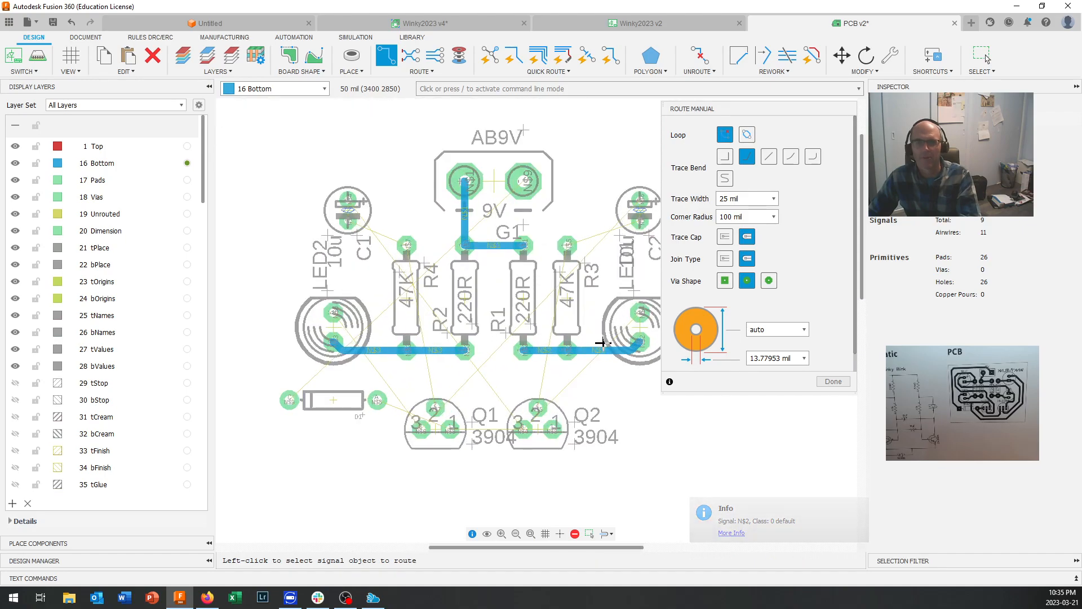
pyautogui.moveTo(596, 335); pyautogui.dragTo(564, 345, button='middle')
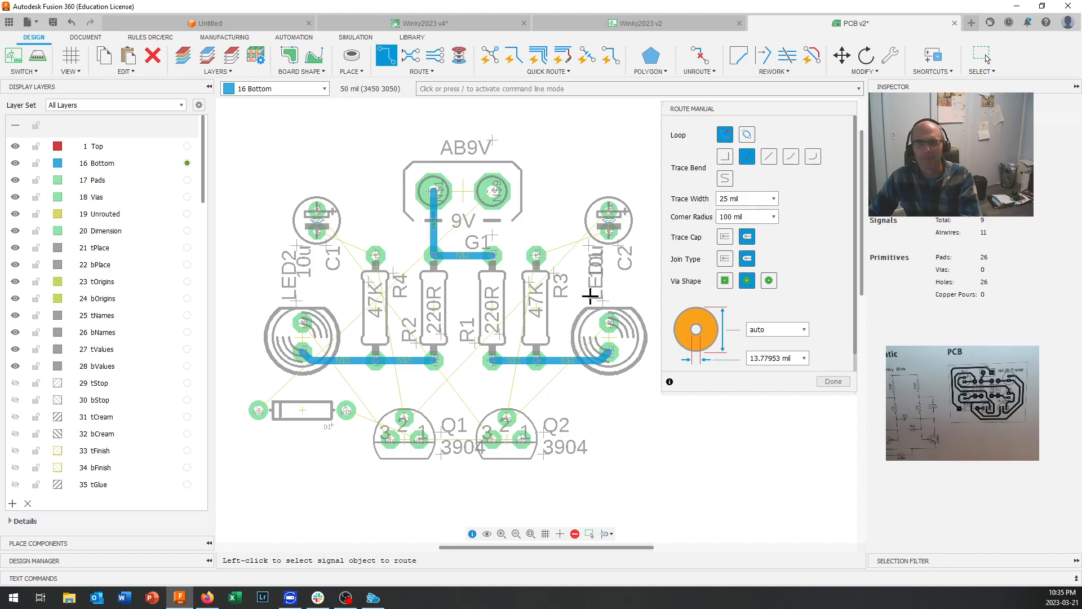
# Route a bottom-layer trace from R3's upper pad to C2's lower pad
pyautogui.click(537, 255)
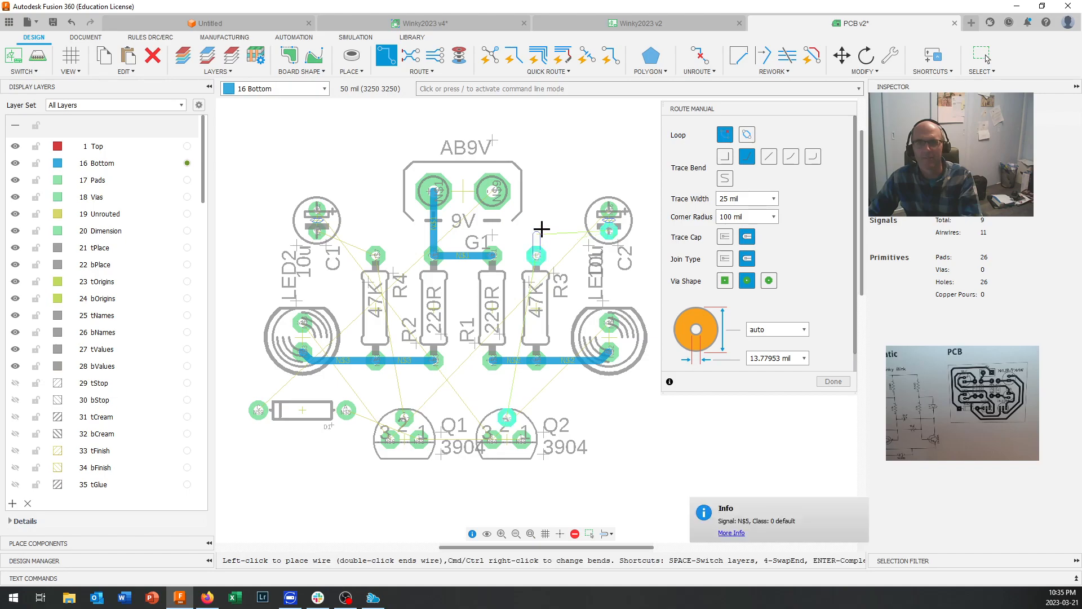
pyautogui.click(607, 231)
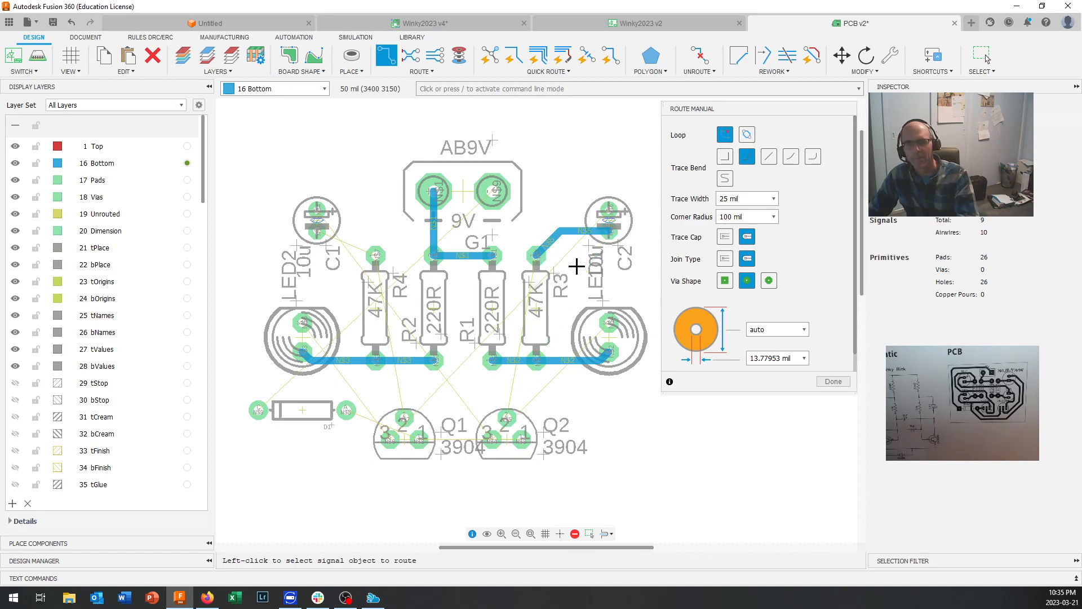
pyautogui.scroll(-2, 592, 240)
pyautogui.scroll(3, 611, 237)
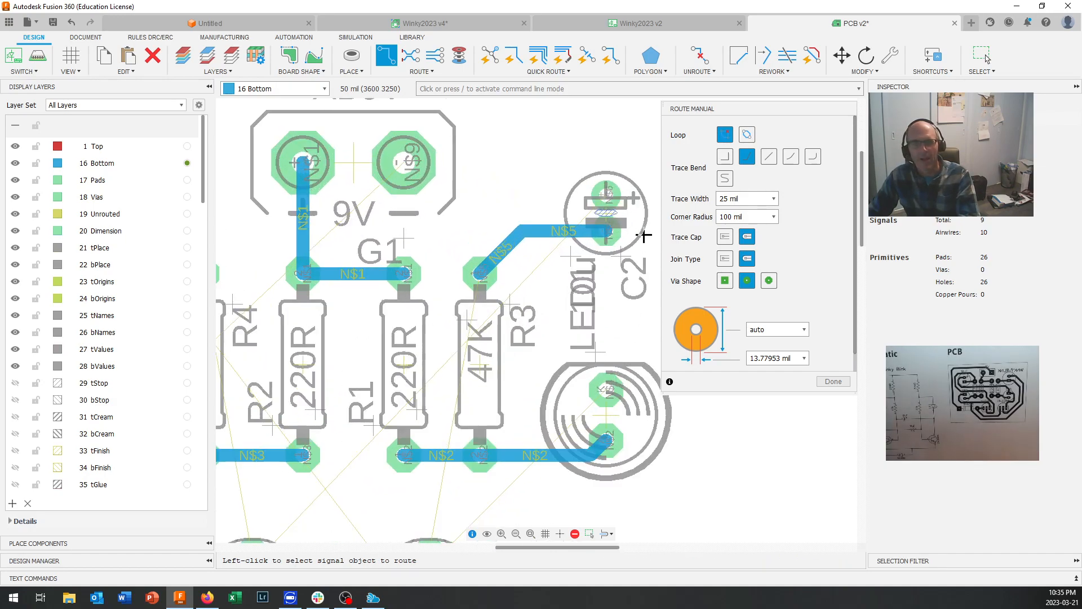
# Route a bottom-layer trace from R4's upper pad to C1's negative pad
pyautogui.scroll(-3, 644, 236)
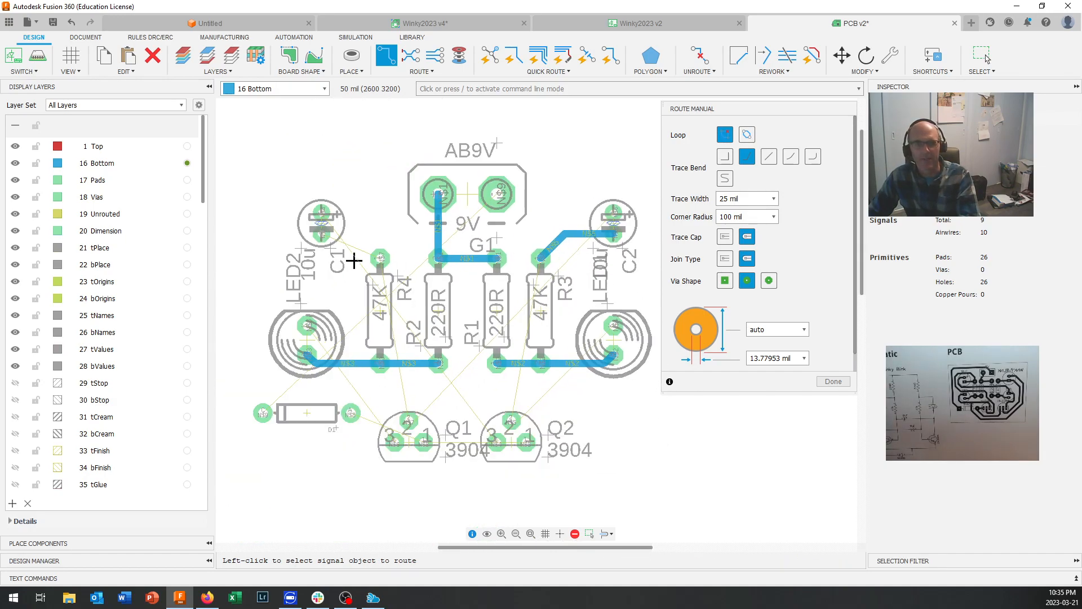
pyautogui.click(379, 257)
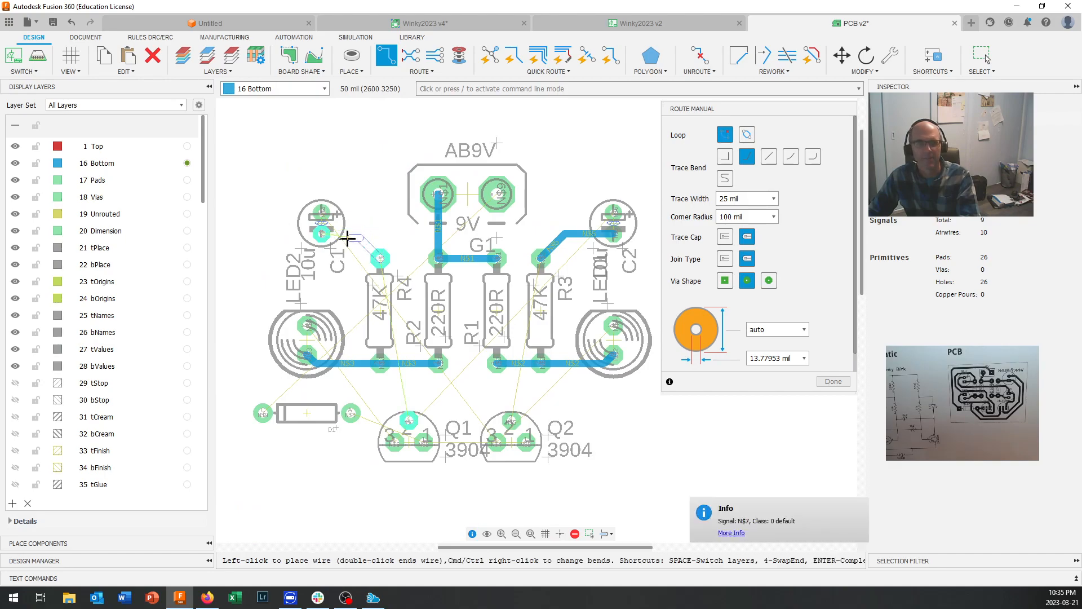
pyautogui.click(324, 236)
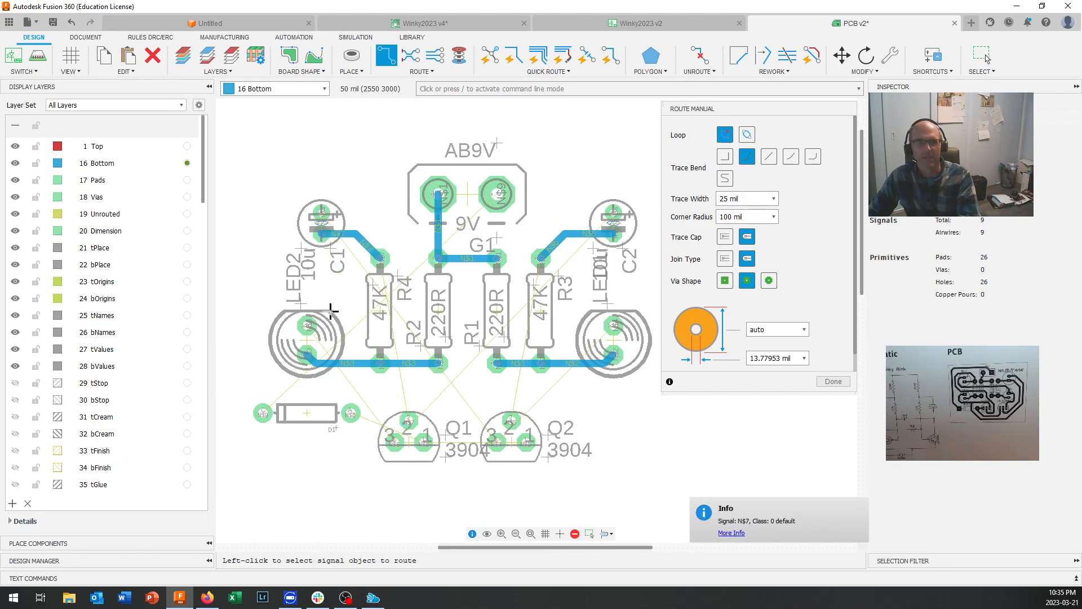
# Route a partial N$4 trace from Q2's pin 3 down and across, ending it below Q1's pin 1
pyautogui.scroll(-2, 333, 312)
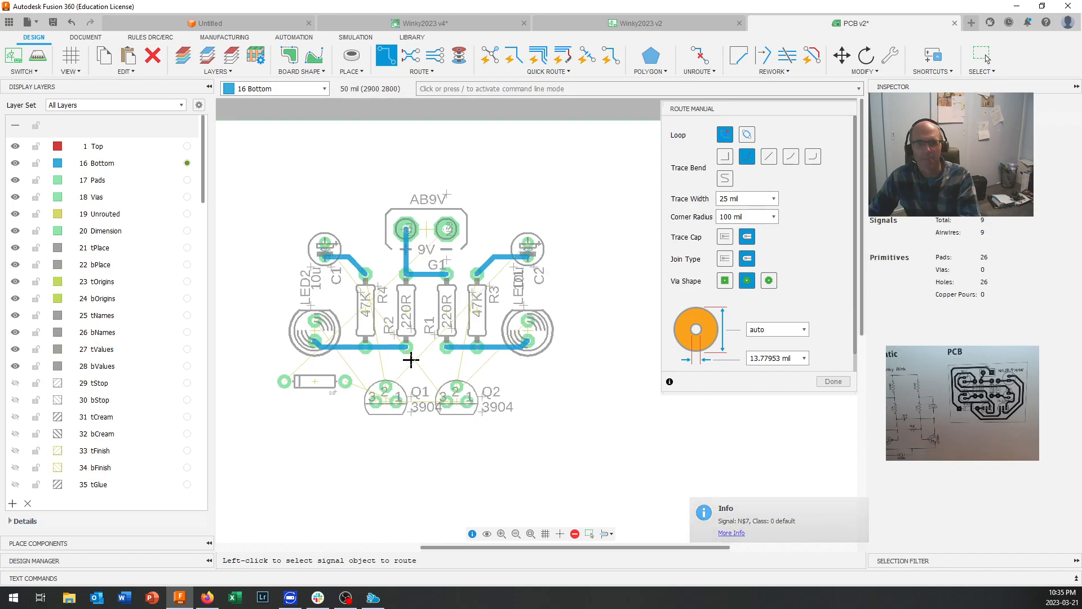
pyautogui.scroll(2, 444, 382)
pyautogui.scroll(-2, 541, 357)
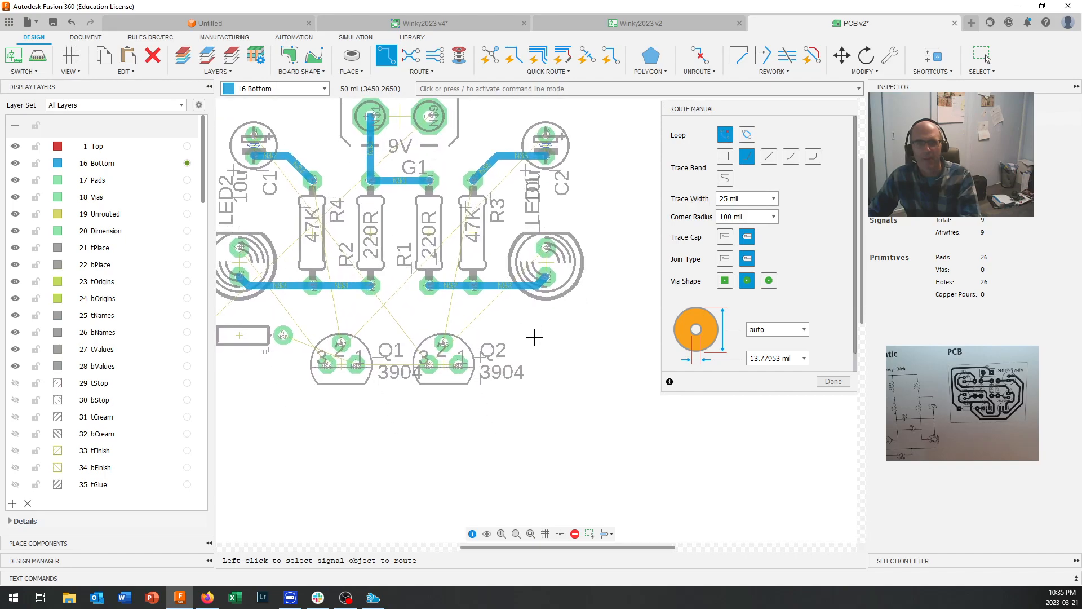
pyautogui.scroll(3, 535, 335)
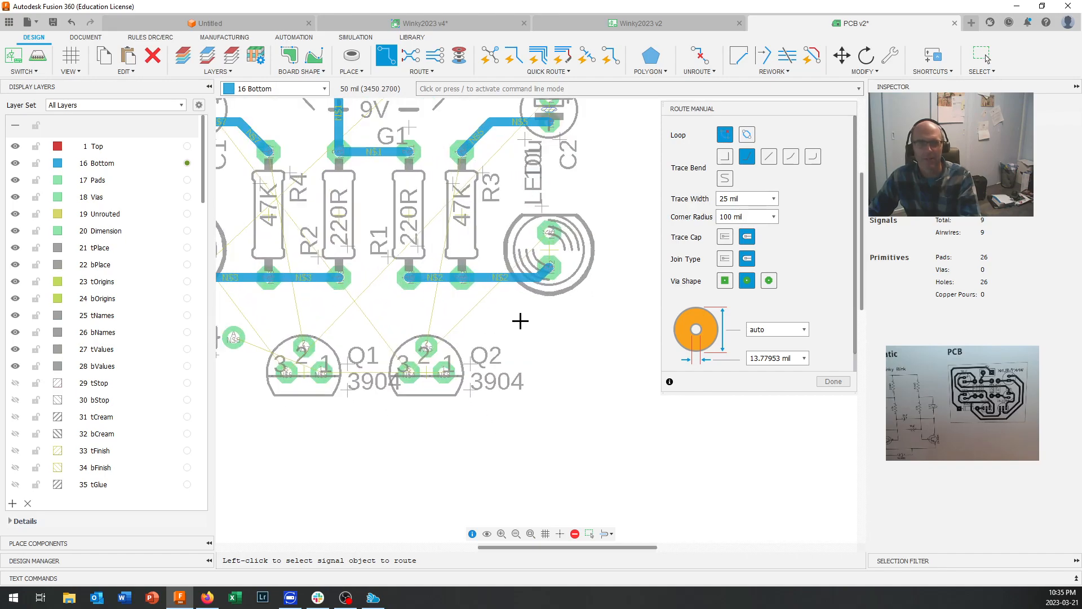
pyautogui.scroll(-1, 503, 279)
pyautogui.scroll(-1, 503, 279)
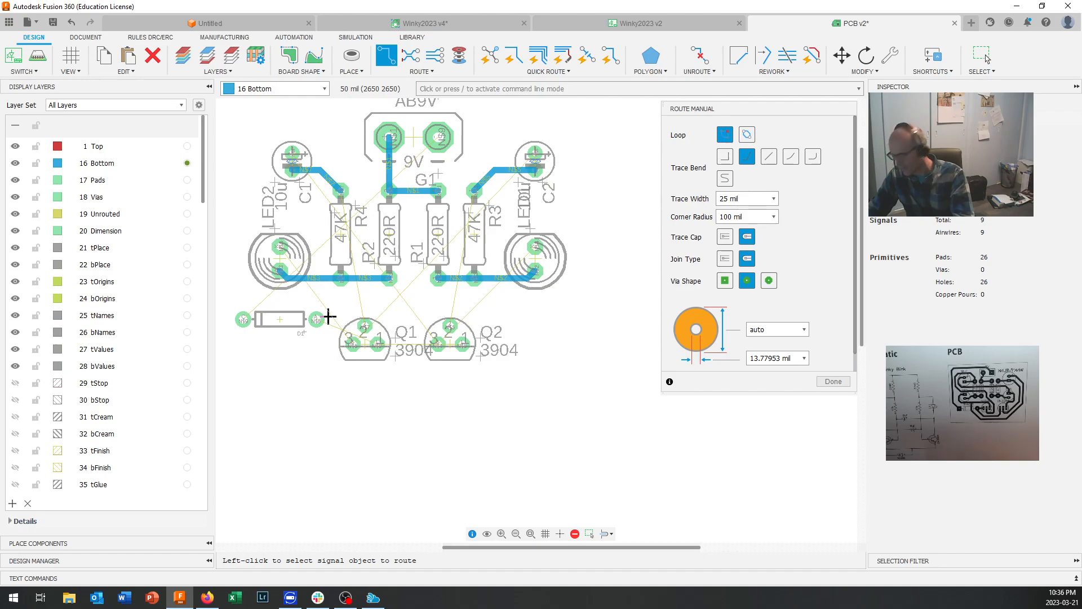
pyautogui.click(437, 344)
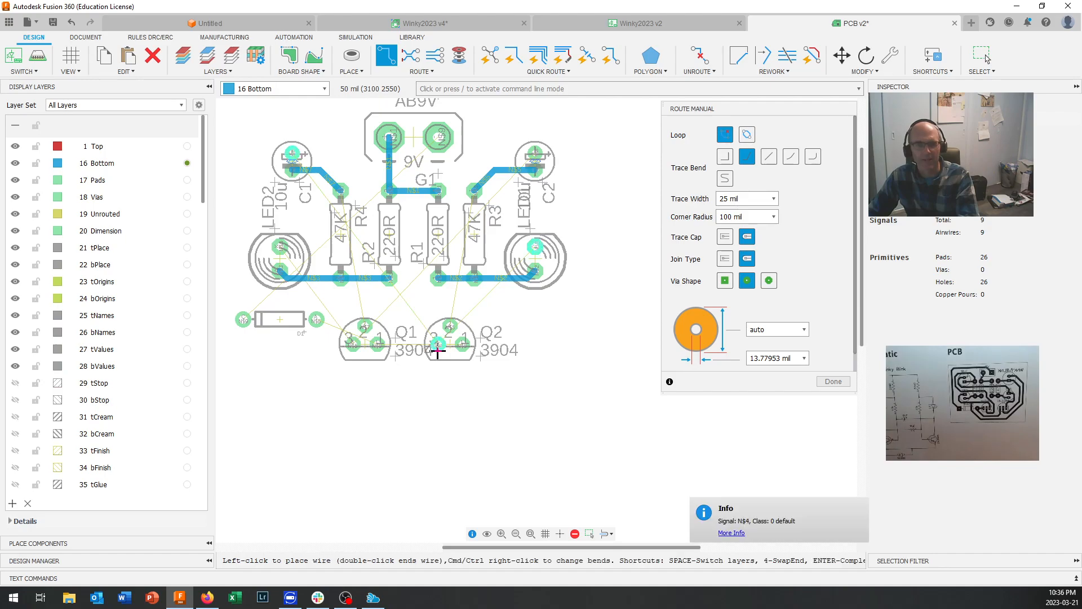
pyautogui.click(427, 382)
pyautogui.click(376, 382)
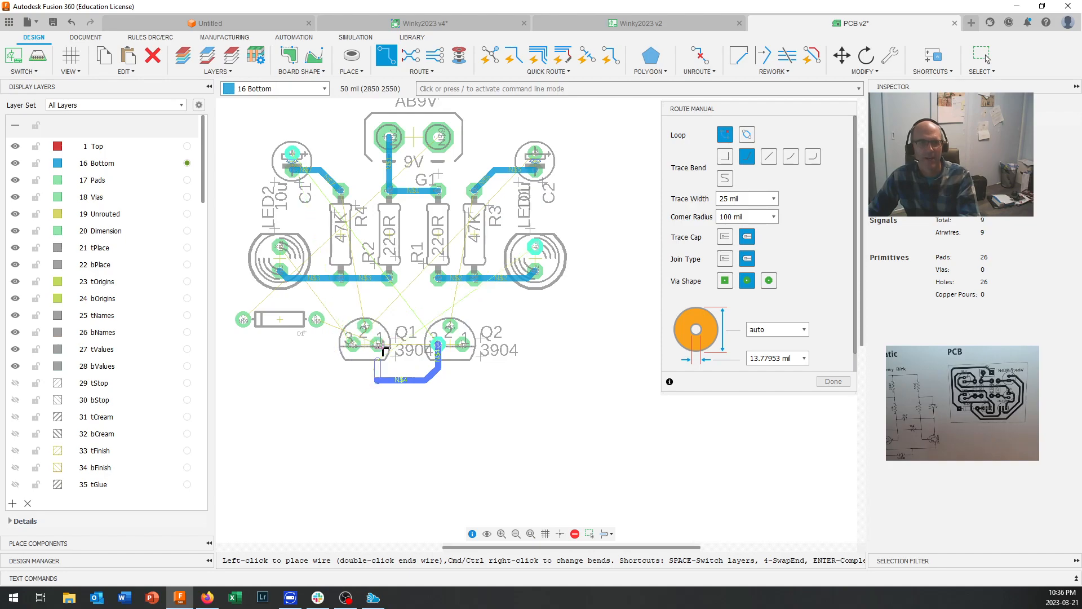
pyautogui.scroll(4, 383, 349)
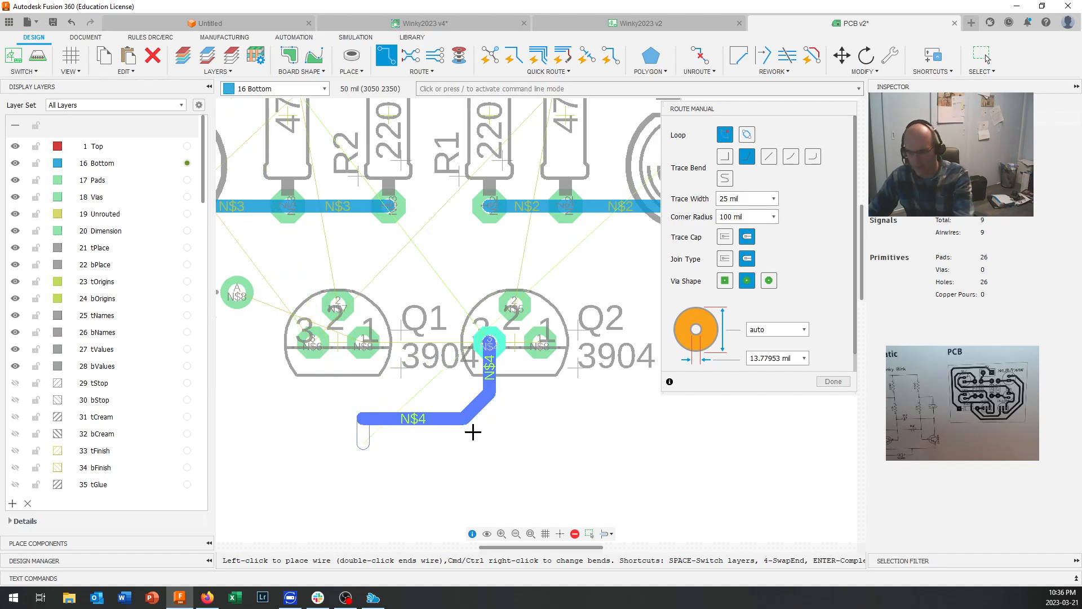
pyautogui.press('Escape')
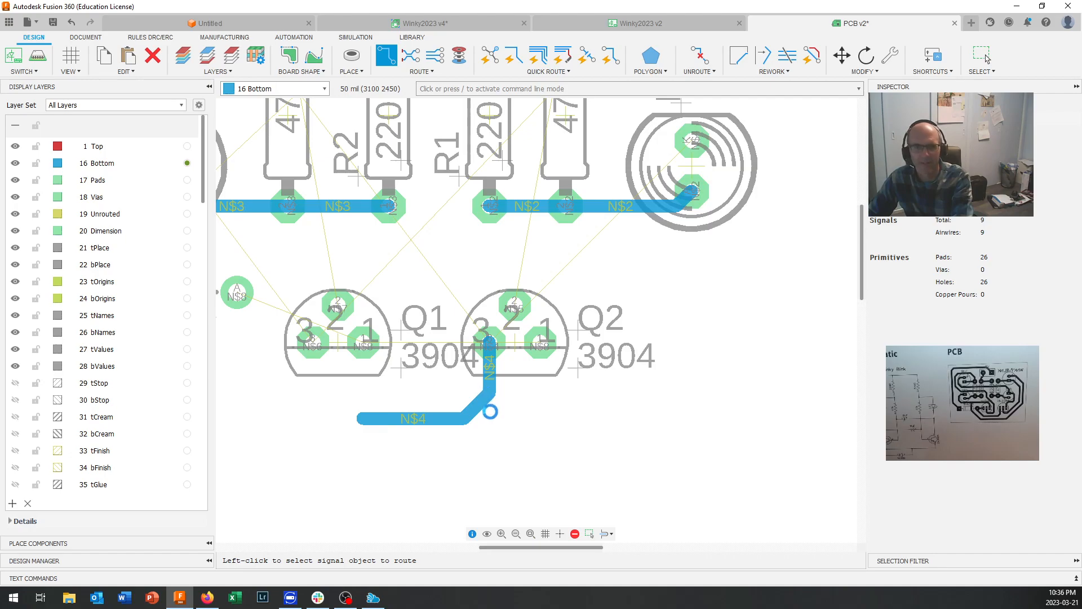
# Undo the partial N$4 trace drawn from Q2's pin 3
pyautogui.hotkey('ctrl', 'z')
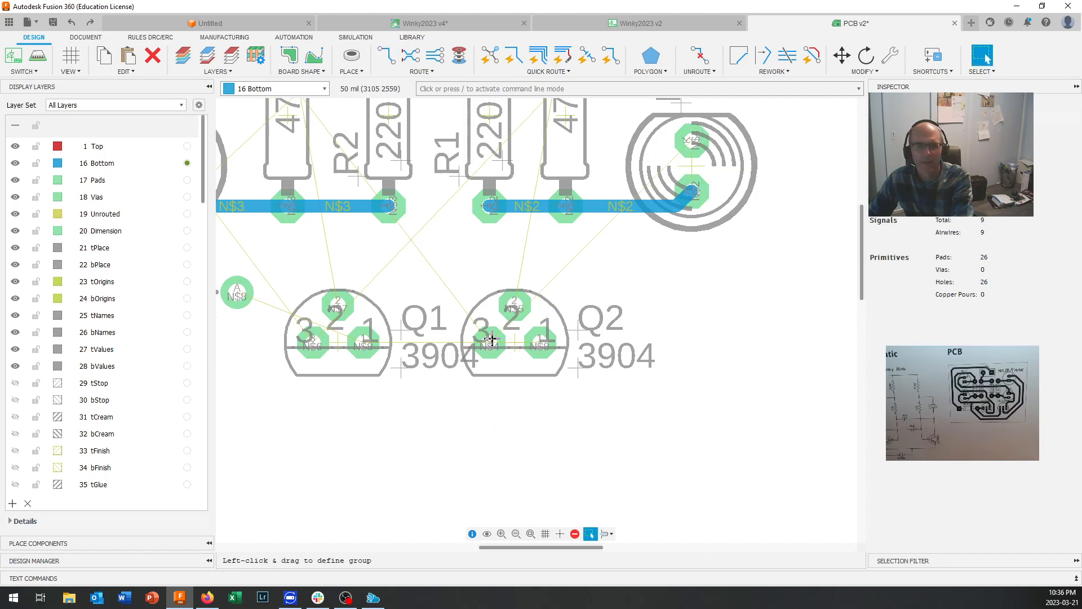
pyautogui.scroll(4, 498, 369)
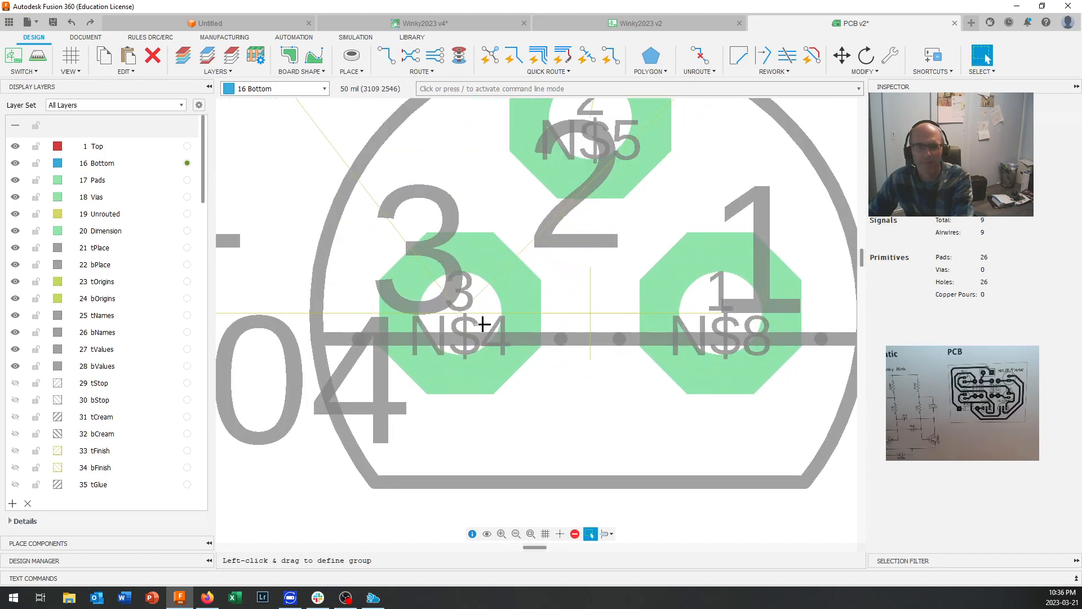
pyautogui.scroll(-2, 472, 308)
pyautogui.scroll(-4, 472, 307)
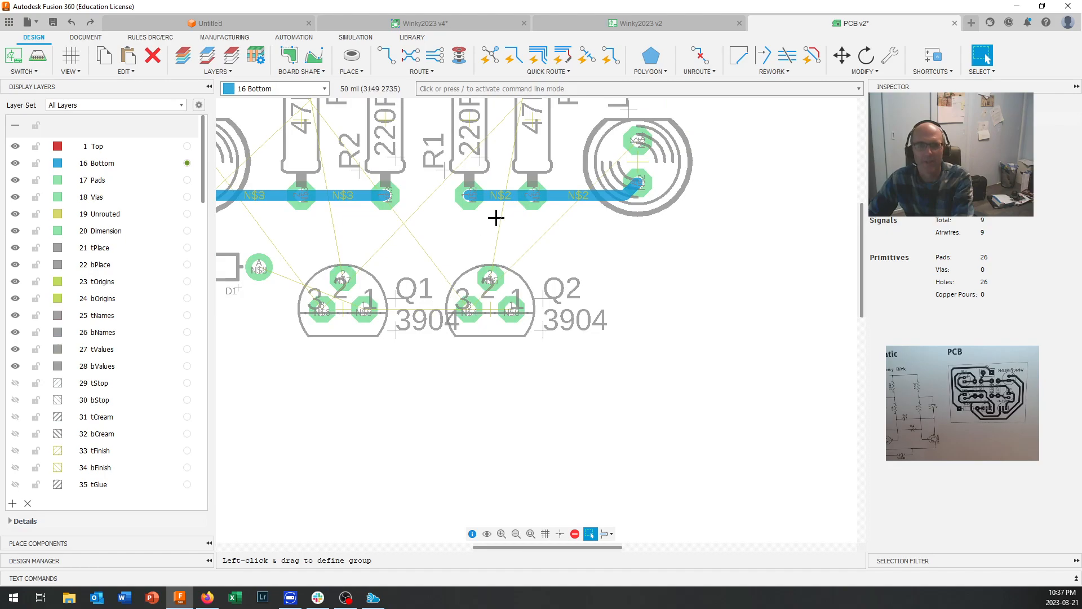
# Route a bottom-layer N$8 trace from Q2's pin 1 down below the transistors and up to Q1's pin 1
pyautogui.click(386, 59)
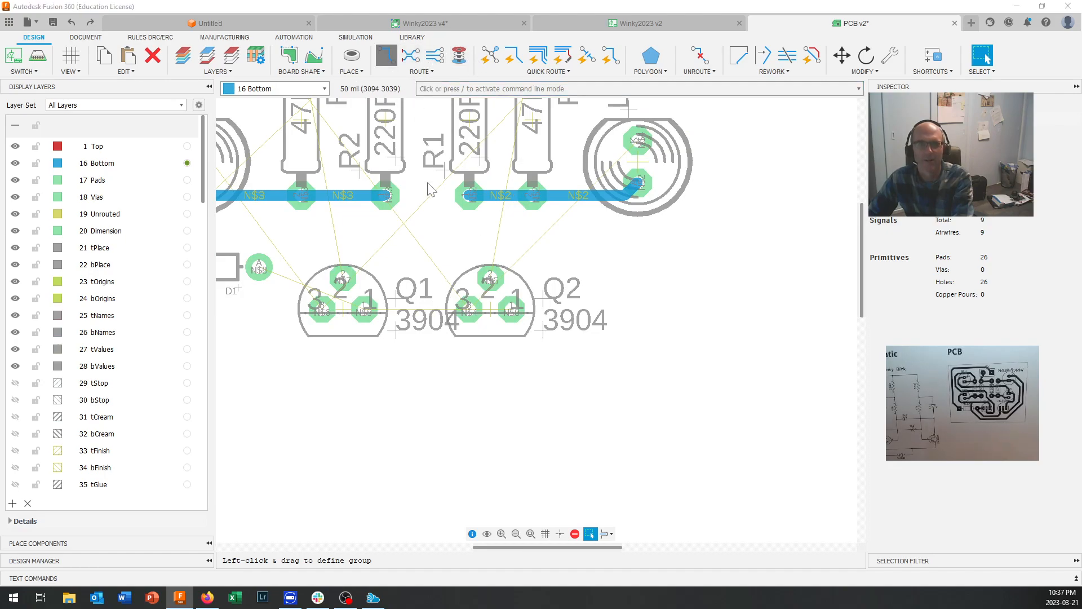
pyautogui.click(511, 309)
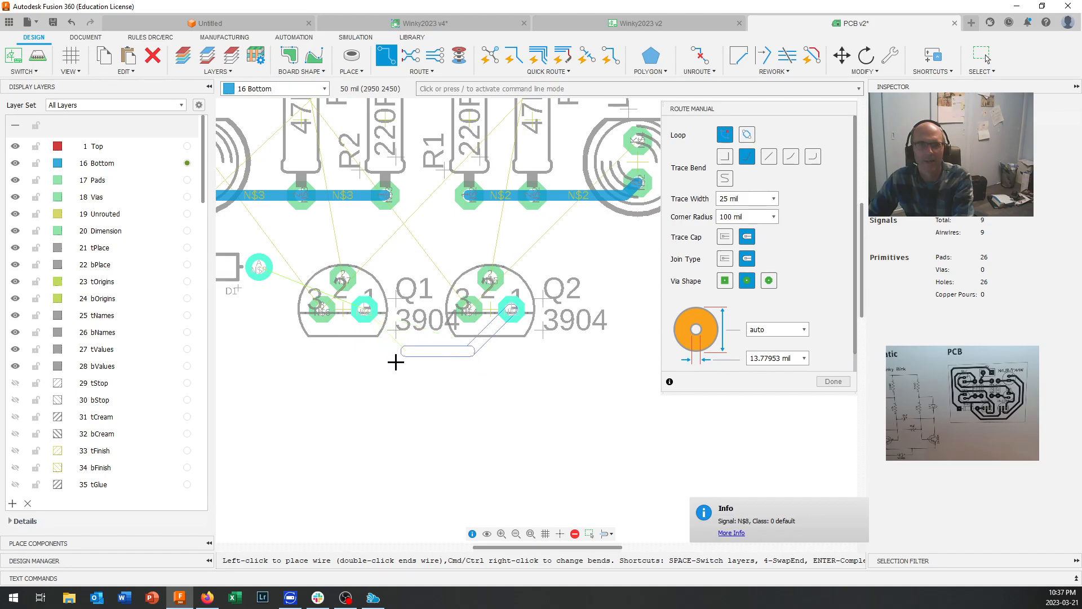
pyautogui.click(417, 382)
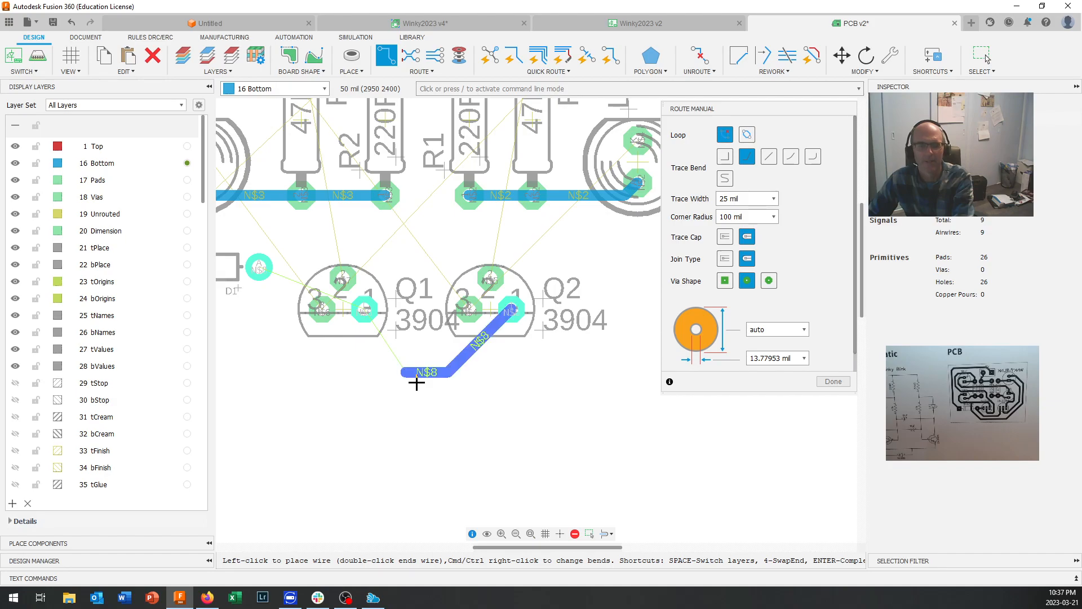
pyautogui.click(364, 311)
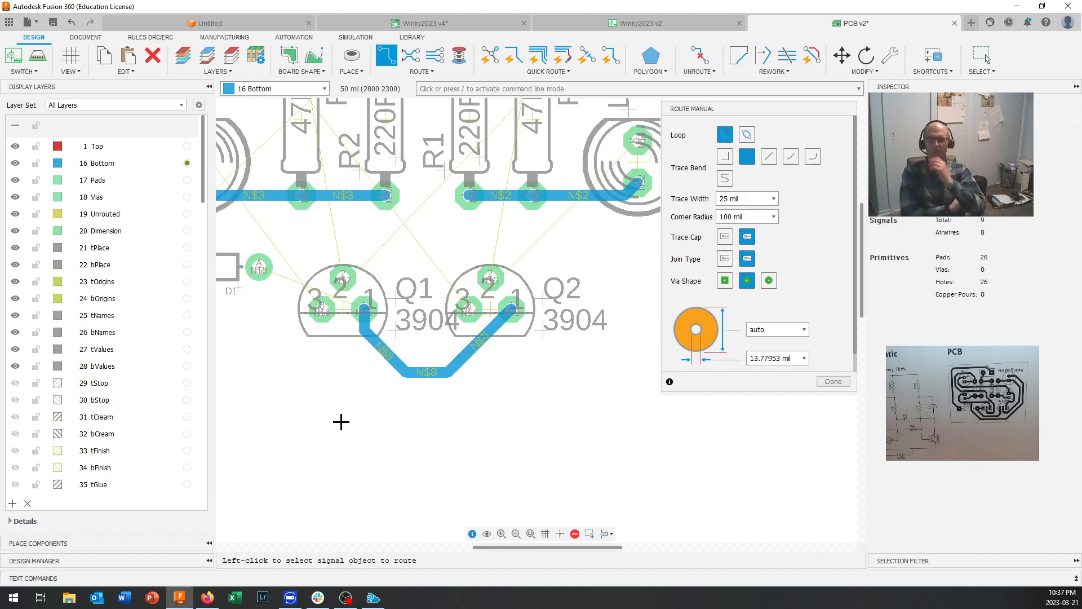
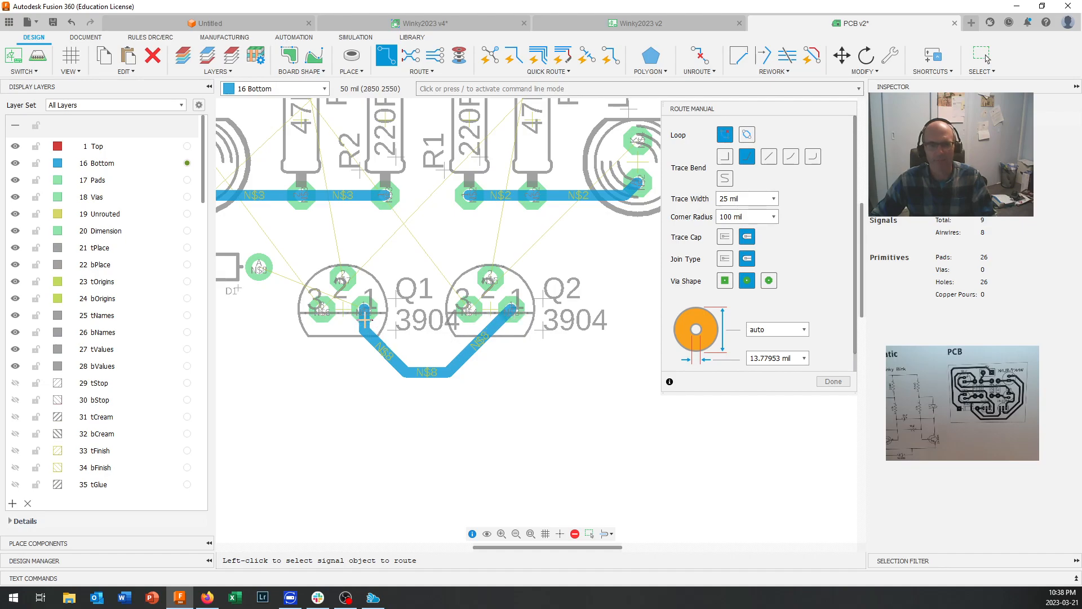
pyautogui.press('Escape')
# Check the transistor connections in the Winky2023 v2 schematic and undo the board's N$8 trace between Q1 and Q2
pyautogui.click(635, 26)
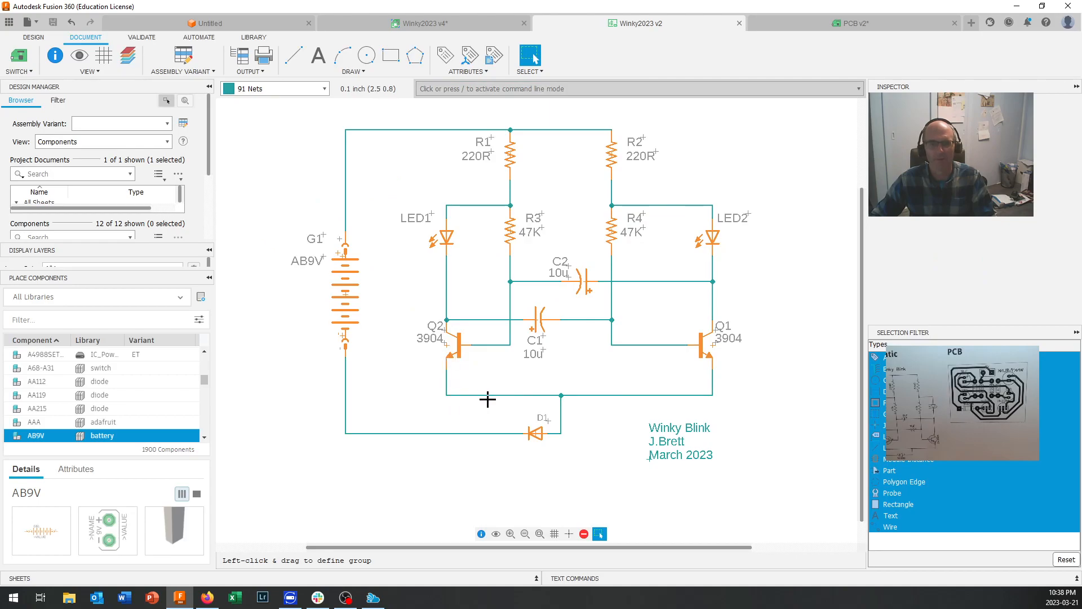
pyautogui.click(808, 21)
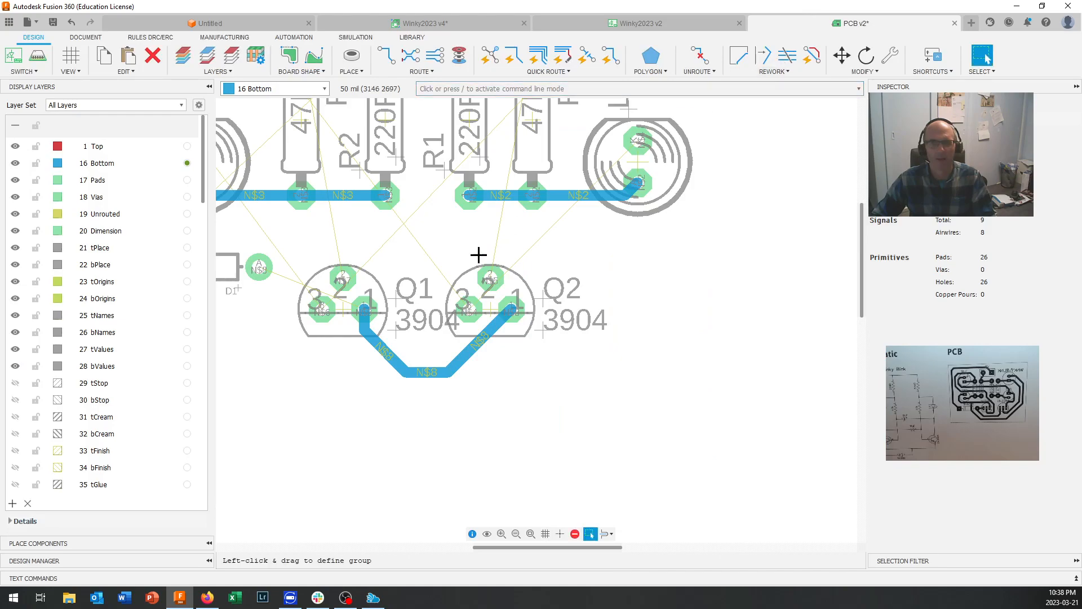
pyautogui.scroll(-4, 478, 255)
pyautogui.scroll(3, 439, 292)
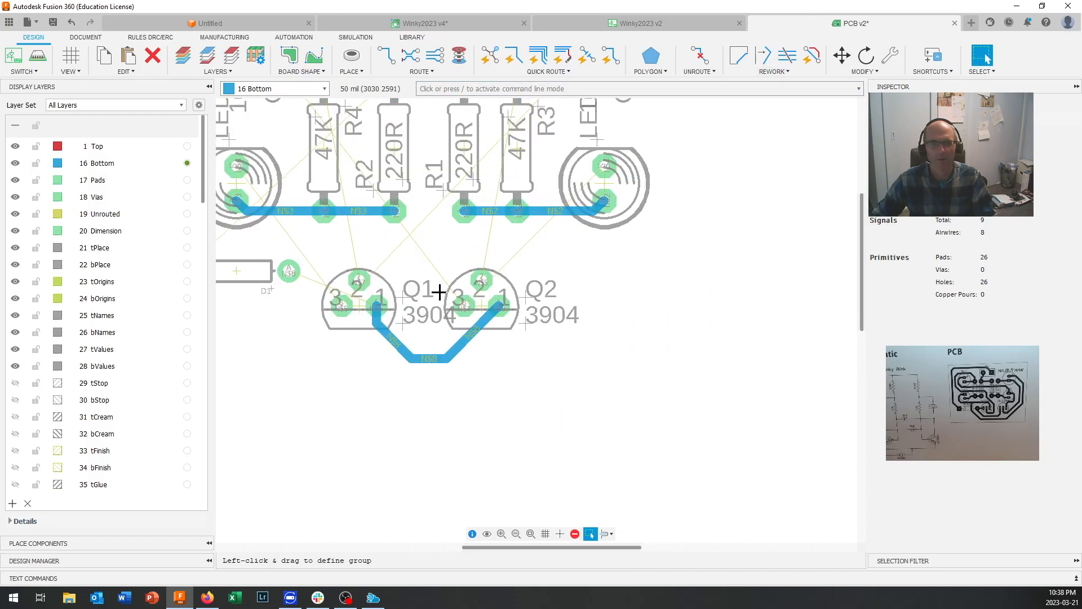
pyautogui.scroll(1, 439, 292)
pyautogui.scroll(2, 563, 311)
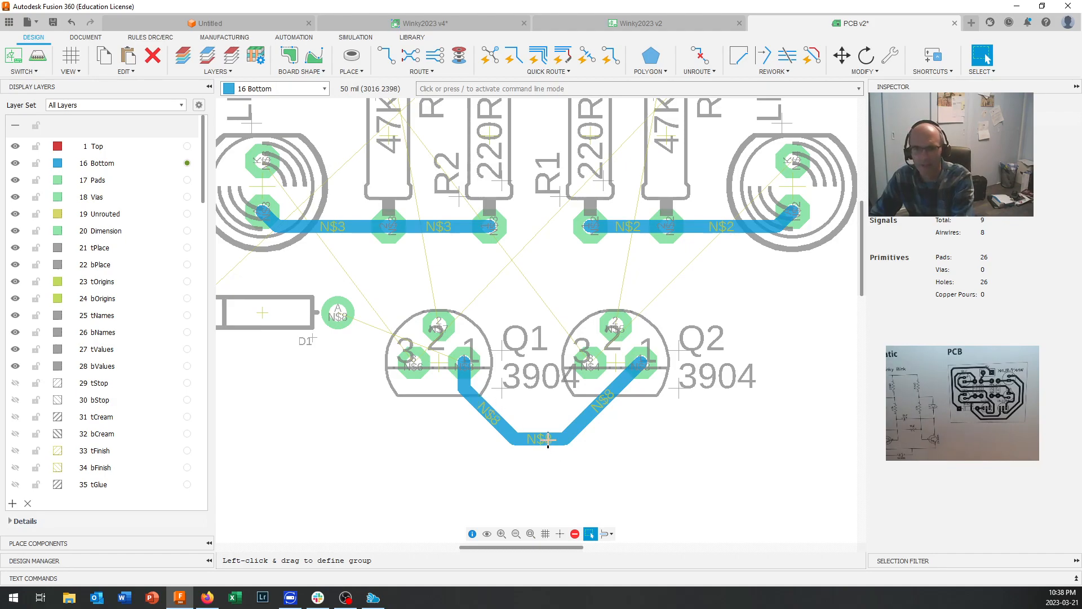
pyautogui.hotkey('ctrl', 'z')
pyautogui.hotkey('ctrl', 'z')
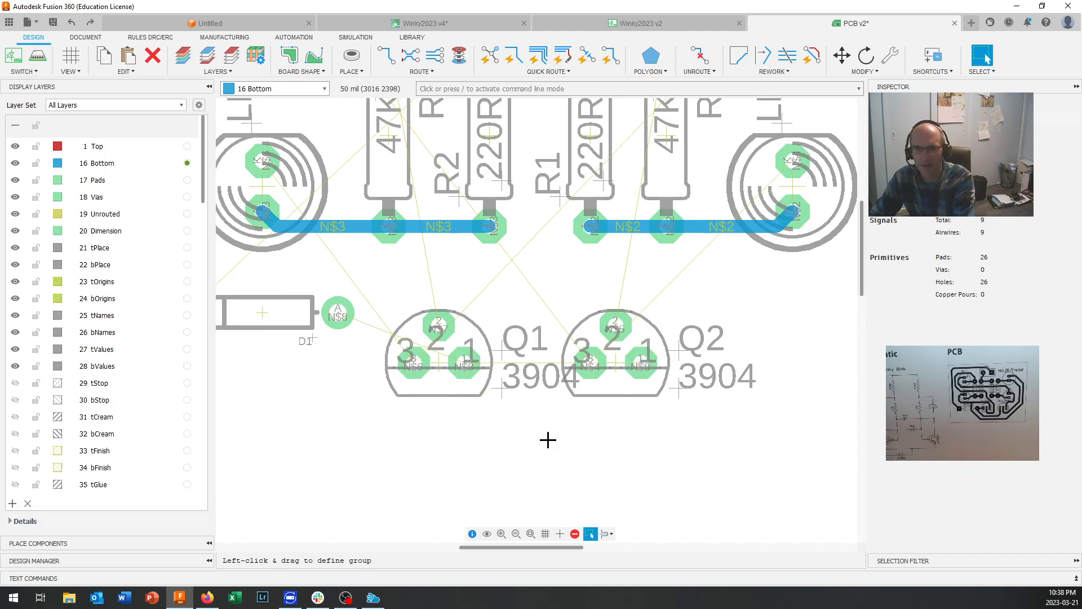
# Mirror transistors Q1 and Q2 on the board so their pin 1 and pin 3 positions swap
pyautogui.click(439, 364)
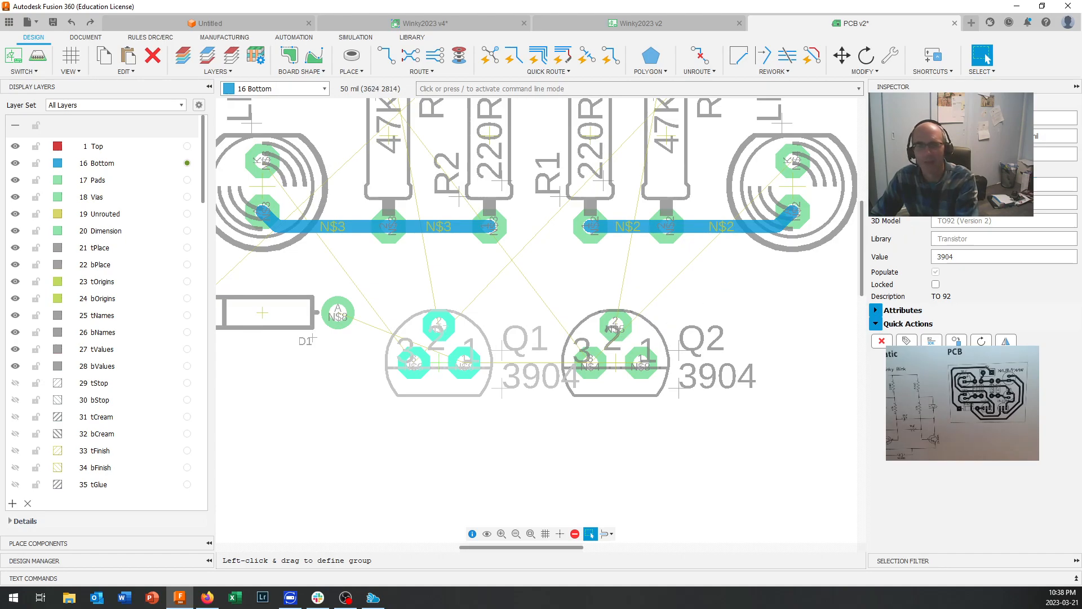
pyautogui.click(1006, 341)
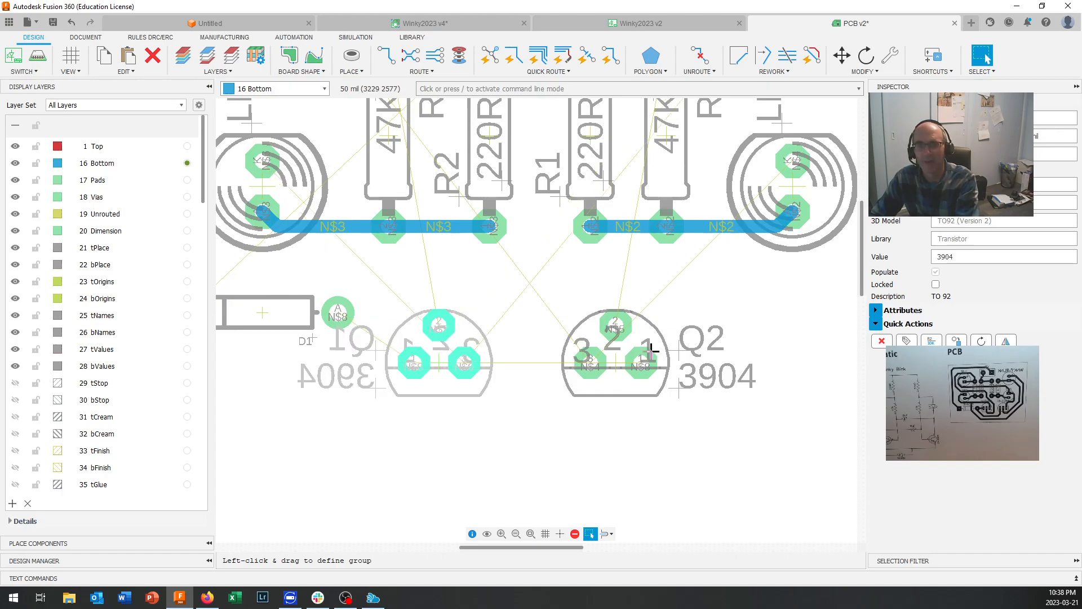
pyautogui.click(615, 361)
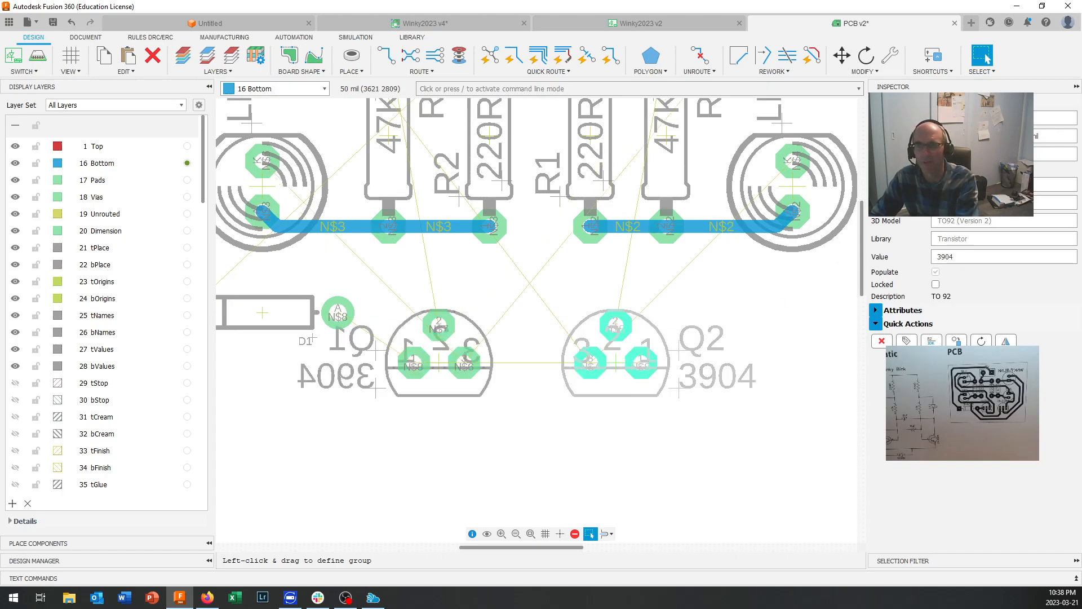
pyautogui.click(1005, 340)
pyautogui.click(618, 428)
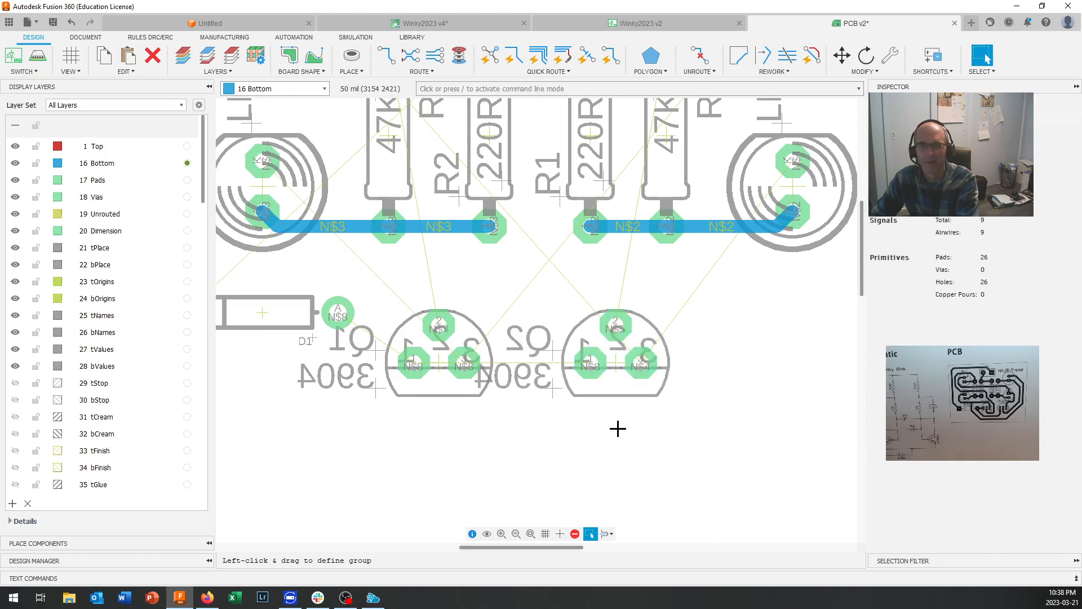
# Unmirror Q2's 3904 value and name labels and place them to the right of its outline
pyautogui.click(522, 375)
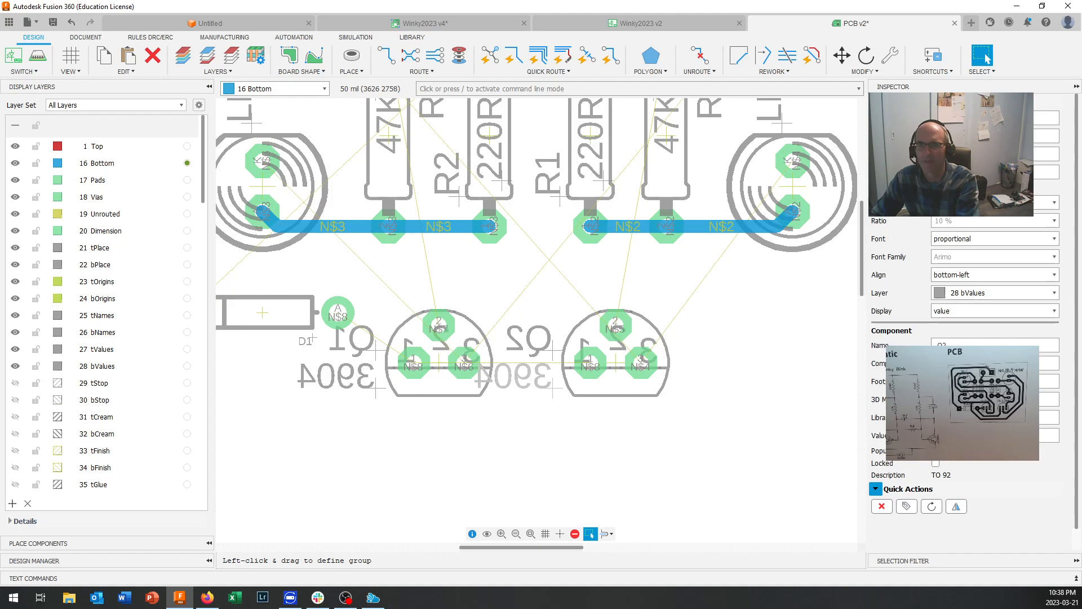
pyautogui.click(935, 188)
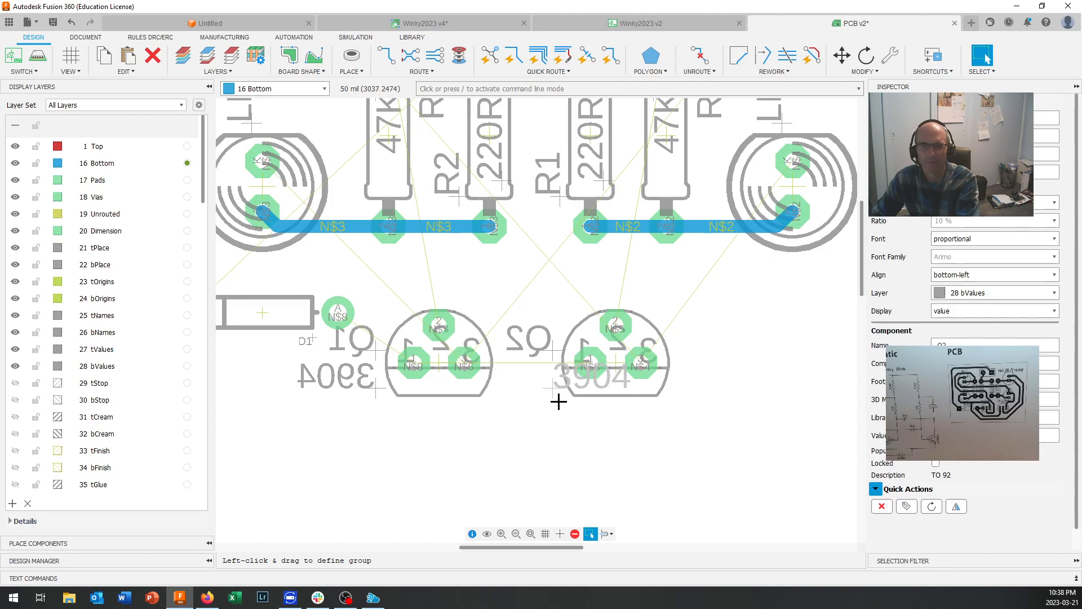
pyautogui.moveTo(571, 387); pyautogui.dragTo(689, 385)
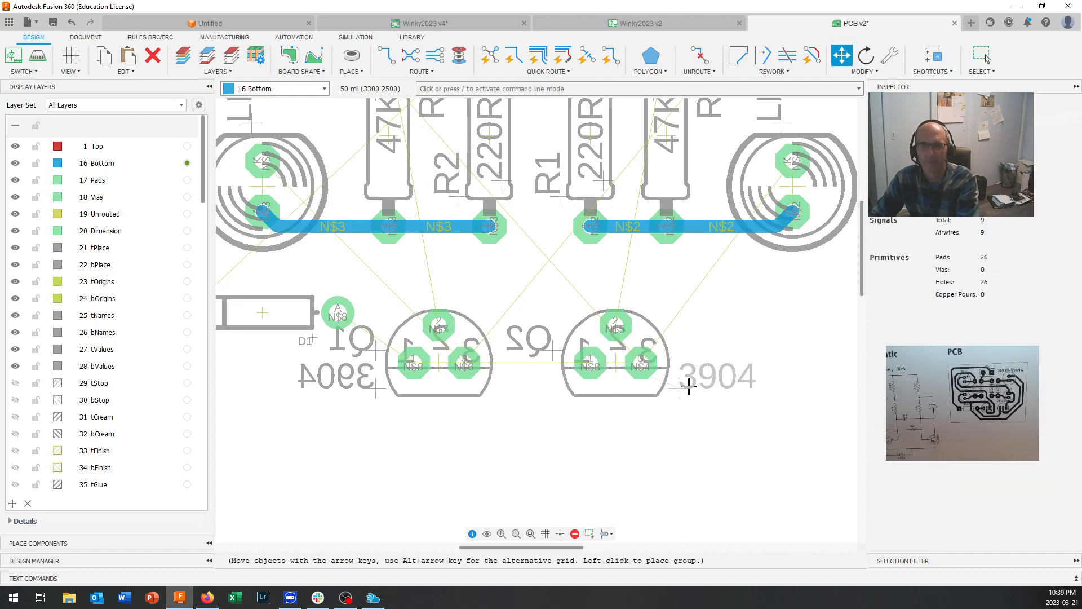
pyautogui.click(554, 351)
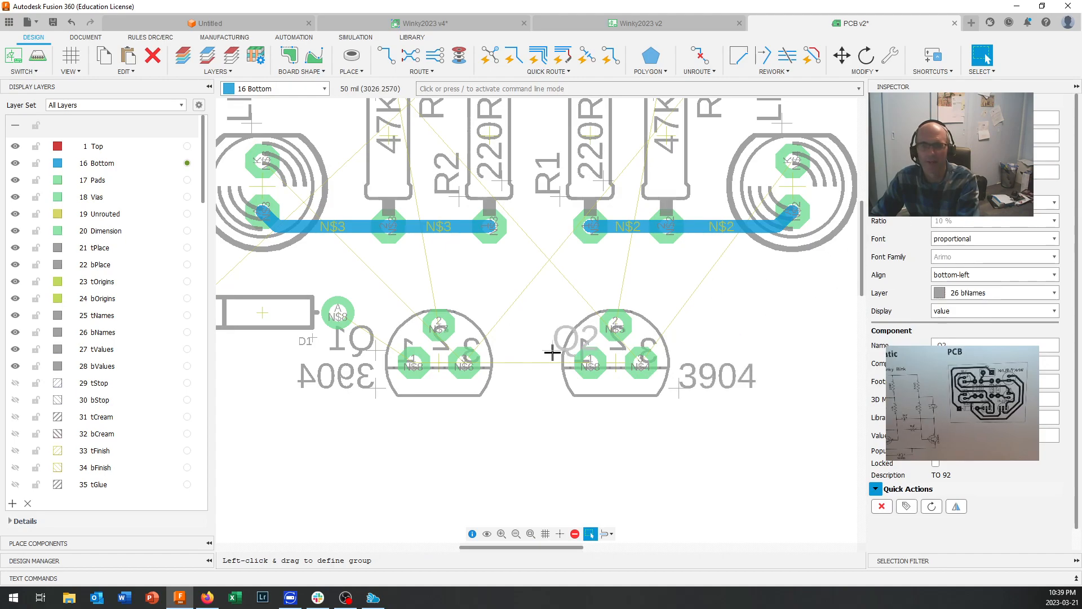
pyautogui.moveTo(555, 352); pyautogui.dragTo(689, 347)
pyautogui.click(671, 361)
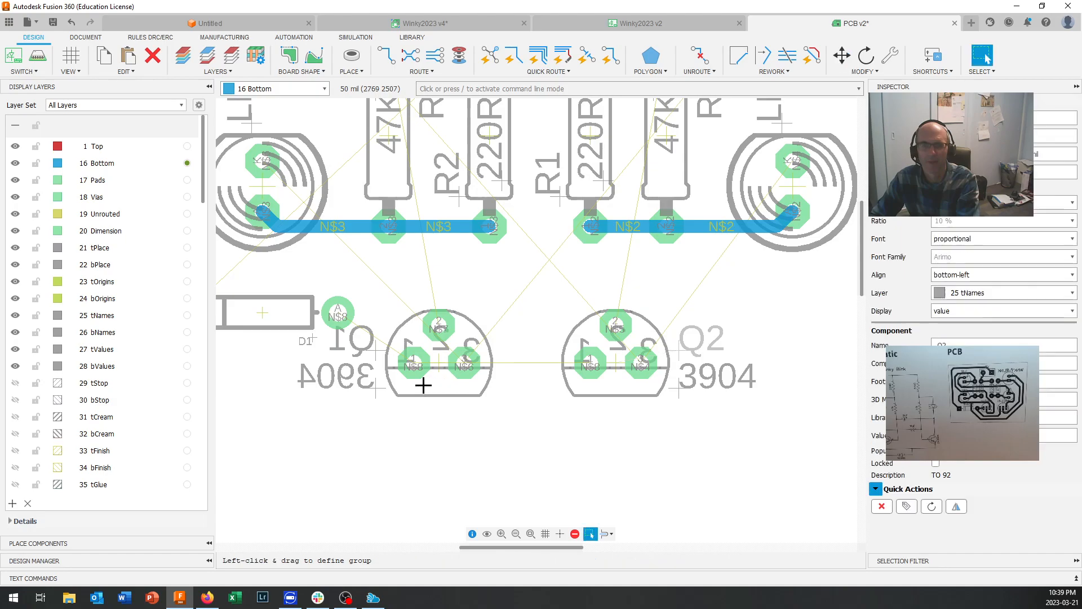
# Unmirror Q1's 3904 value and name labels and place them stacked below and left of its outline
pyautogui.click(374, 386)
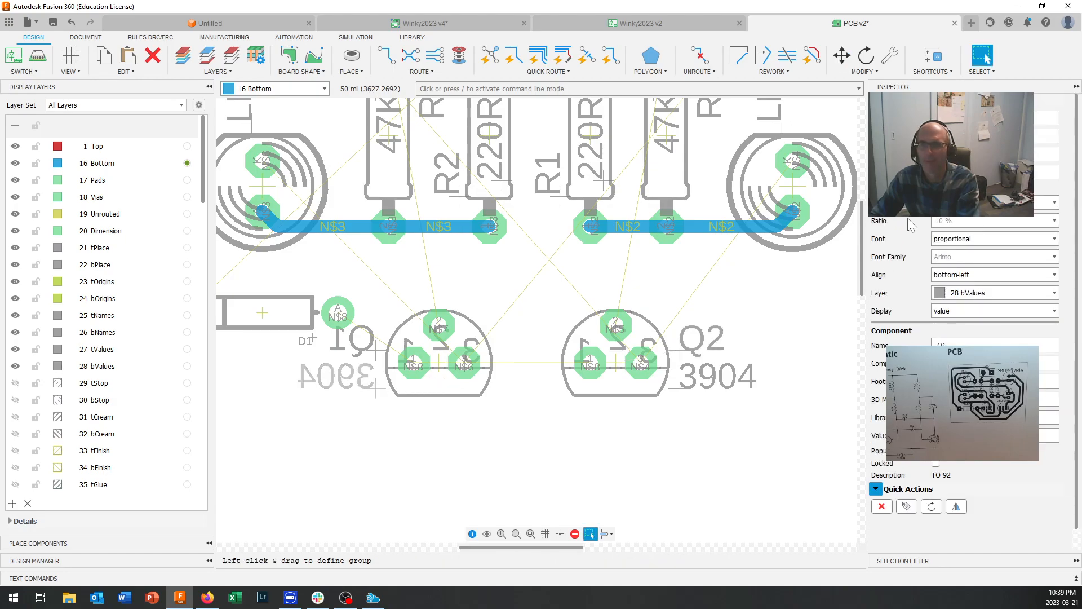
pyautogui.moveTo(375, 386); pyautogui.dragTo(349, 430)
pyautogui.click(375, 351)
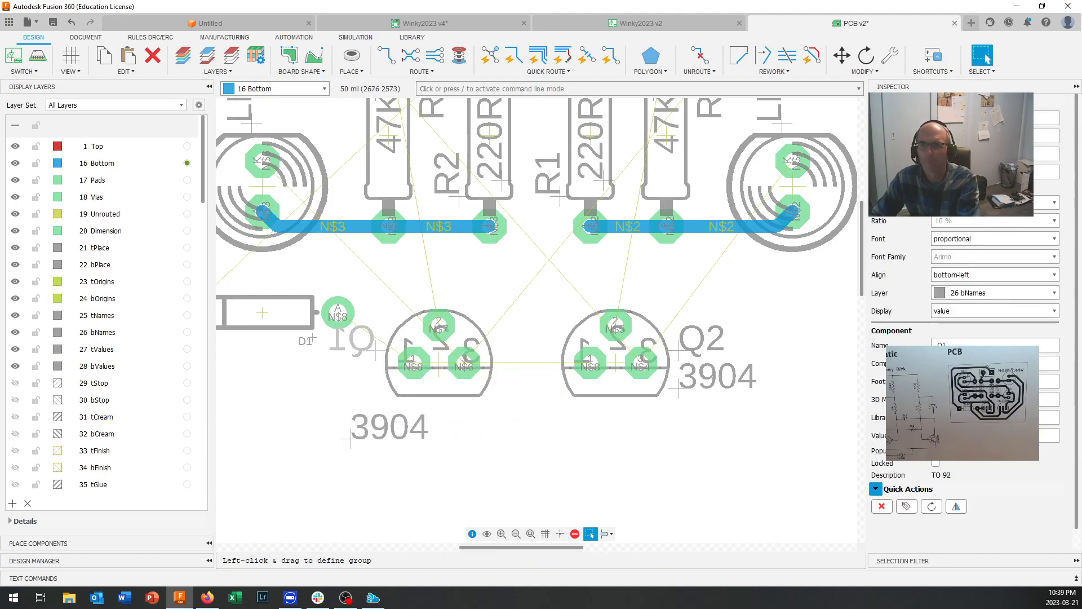
pyautogui.click(935, 189)
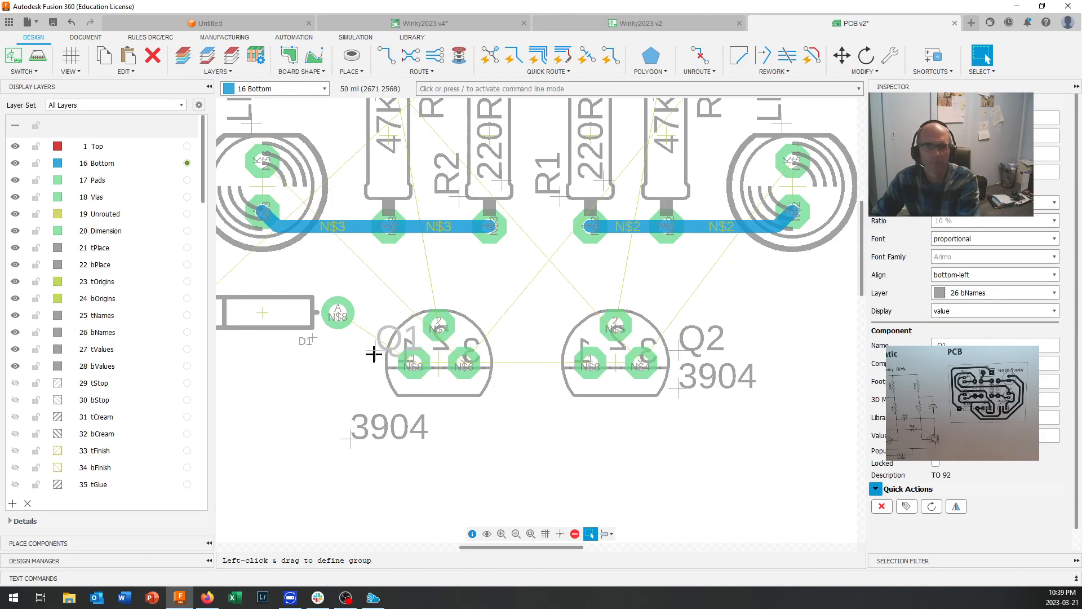
pyautogui.moveTo(374, 354); pyautogui.dragTo(319, 428)
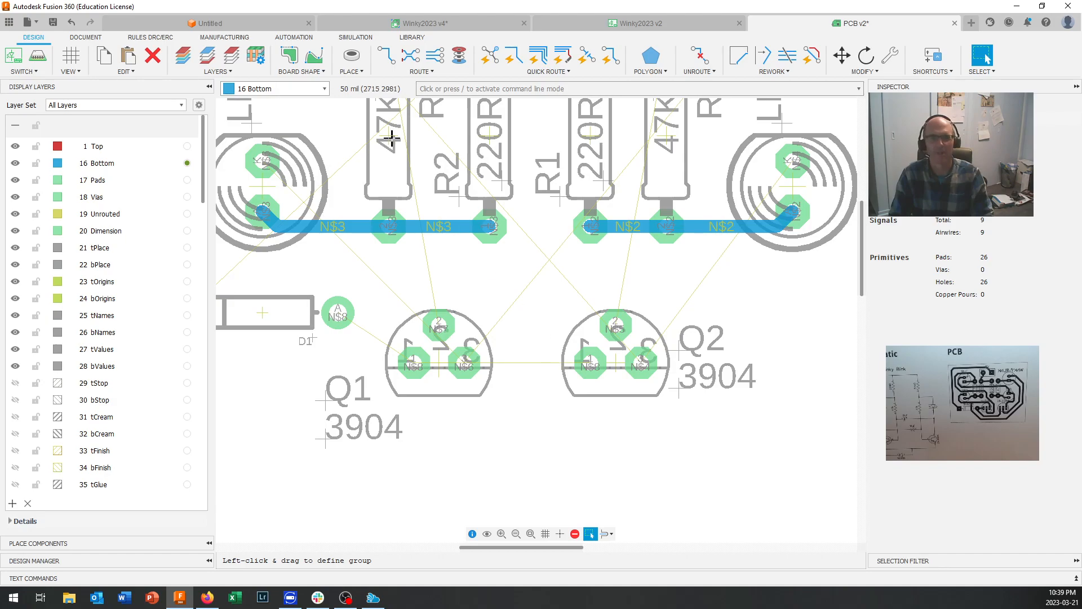
# Route the N$8 trace on the bottom layer from Q2's pin 1 below the transistors to Q1's pin 1 and on to D1's anode
pyautogui.click(389, 56)
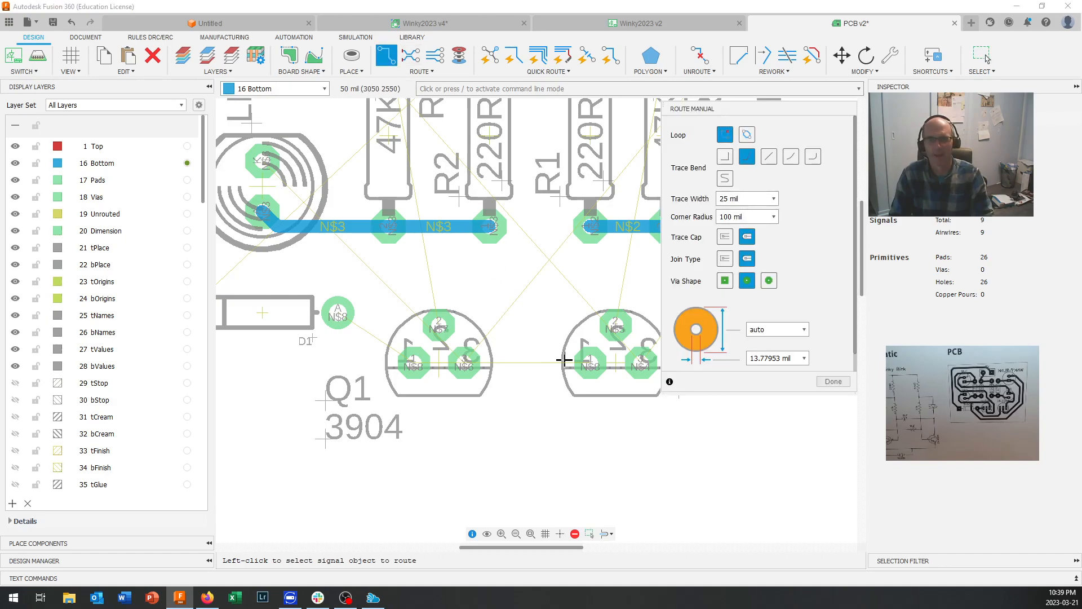
pyautogui.click(562, 364)
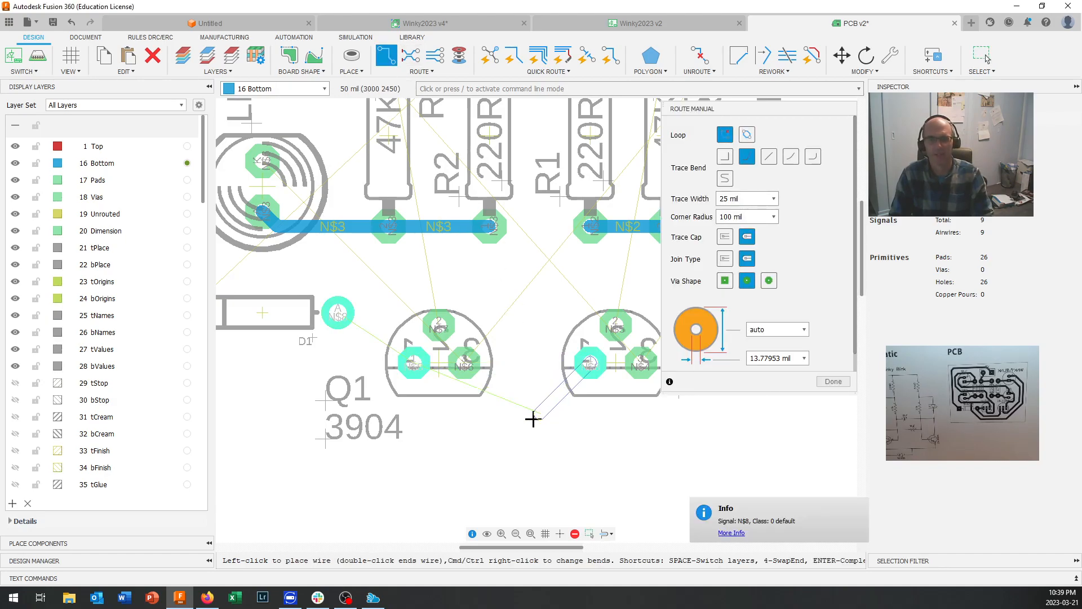
pyautogui.click(437, 414)
pyautogui.click(411, 359)
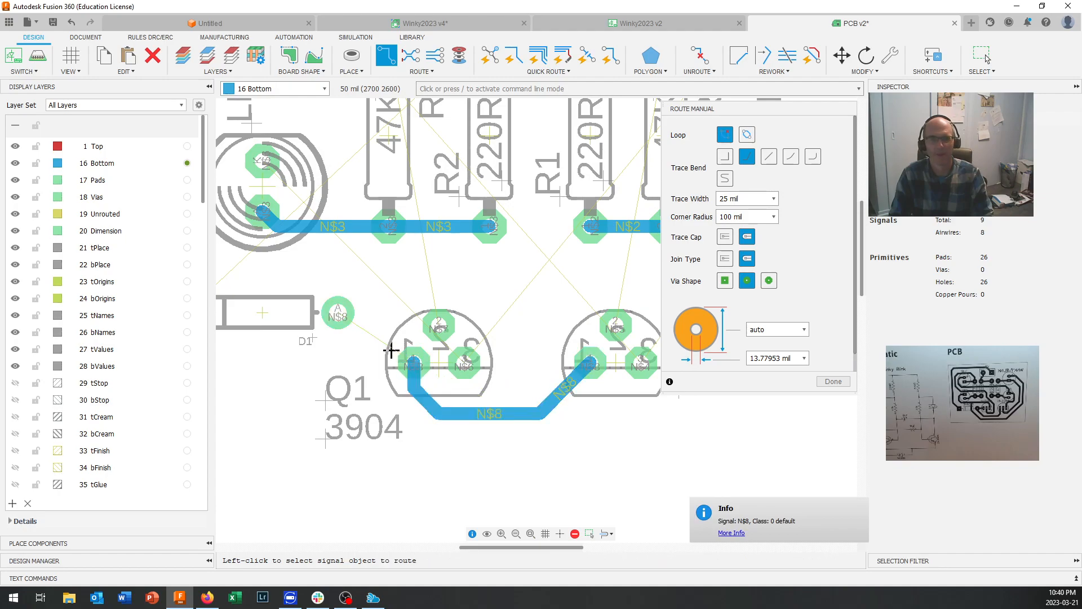
pyautogui.click(391, 350)
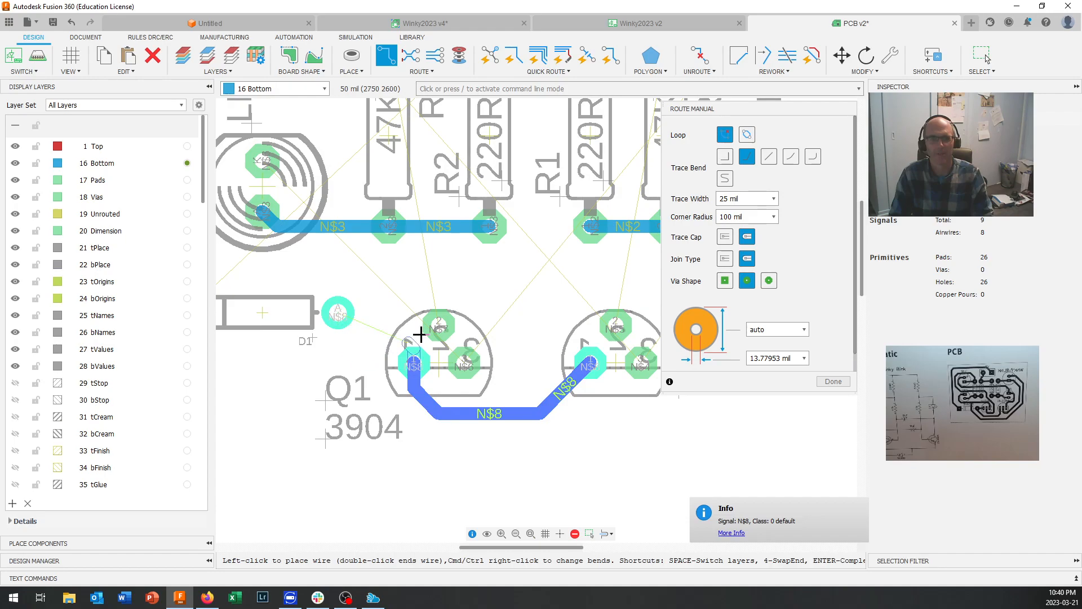
pyautogui.click(338, 313)
# Route the N$9 trace on the bottom layer from D1's cathode up around C1 and above the 9V connector to its right-hand pad
pyautogui.scroll(-3, 388, 411)
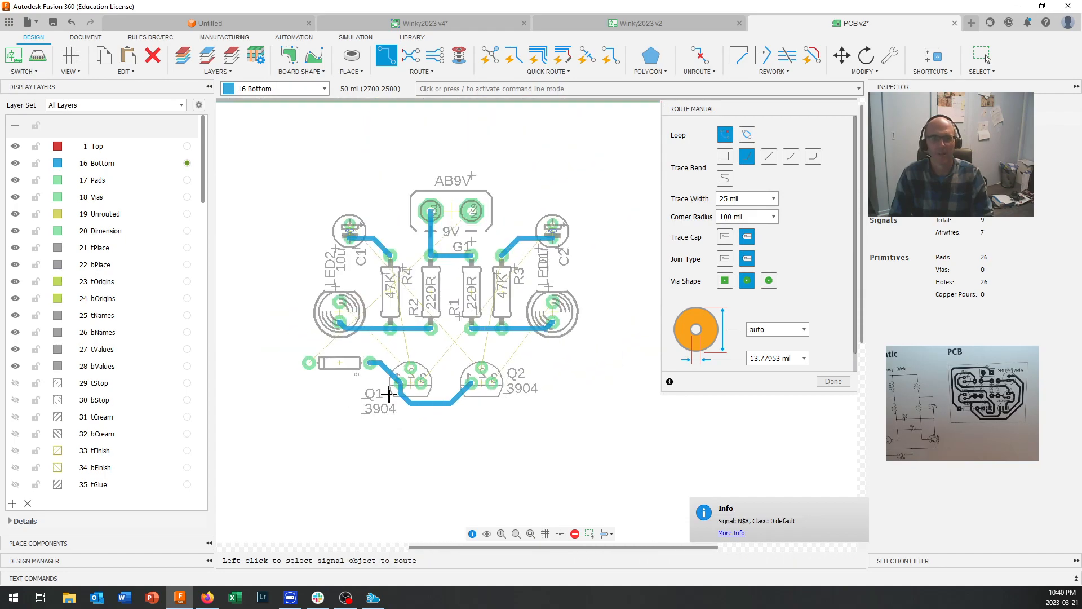
pyautogui.scroll(2, 380, 346)
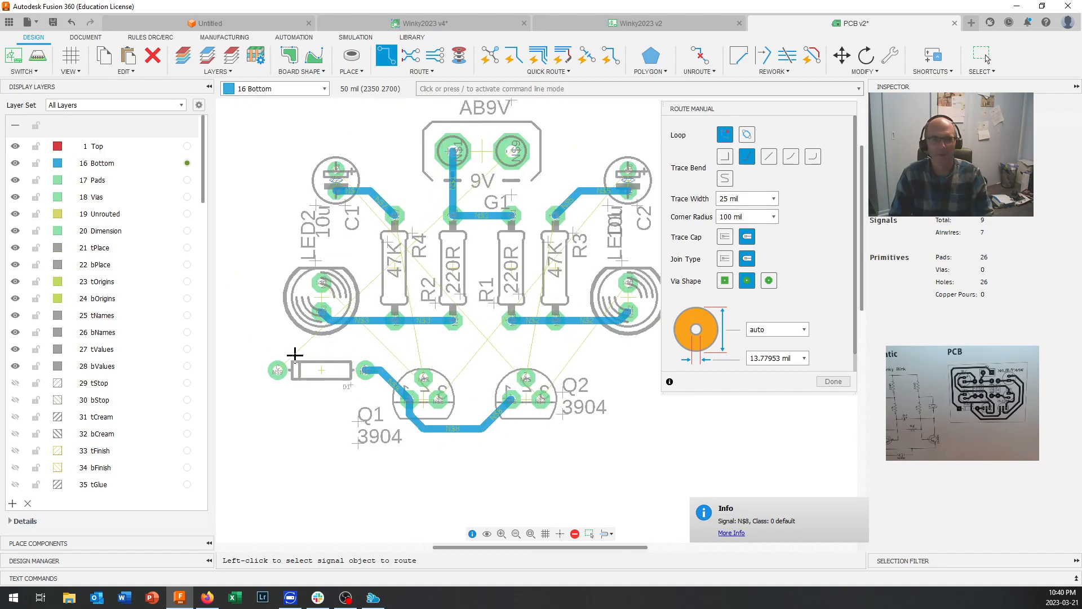
pyautogui.click(275, 365)
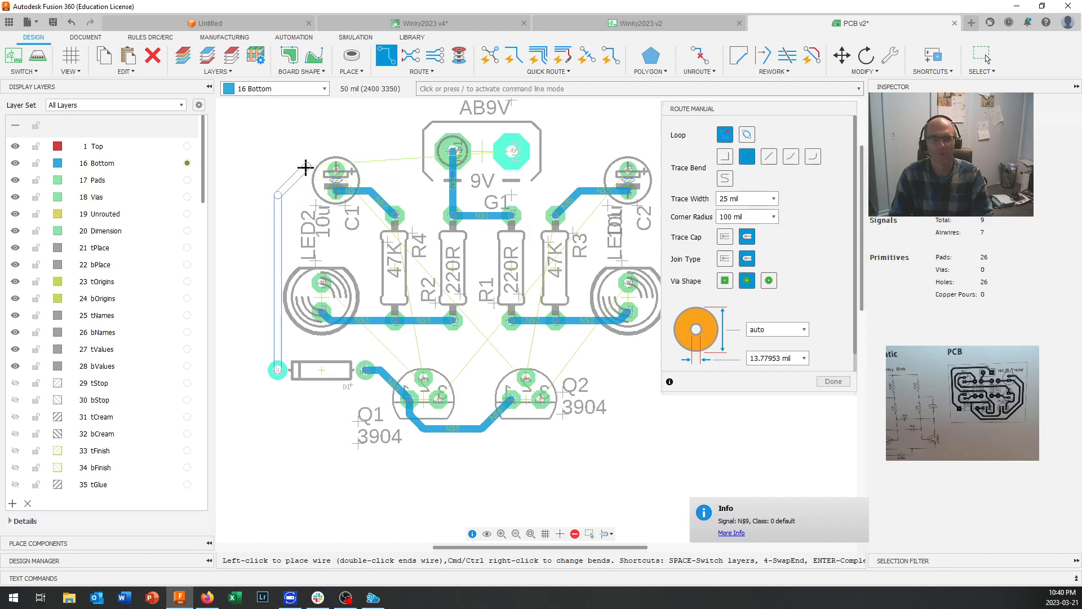
pyautogui.click(345, 115)
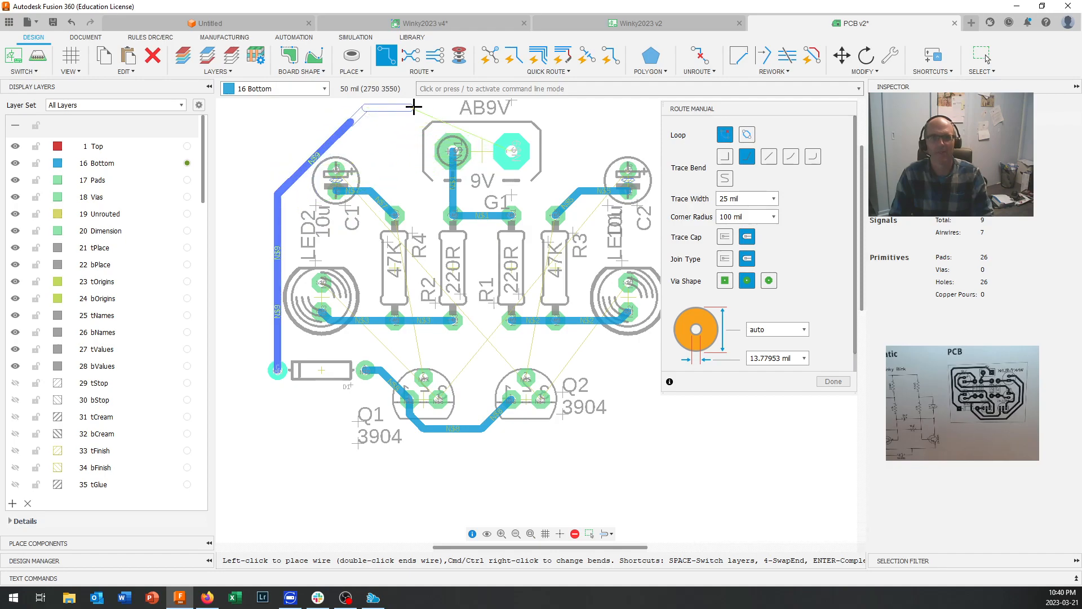
pyautogui.click(475, 110)
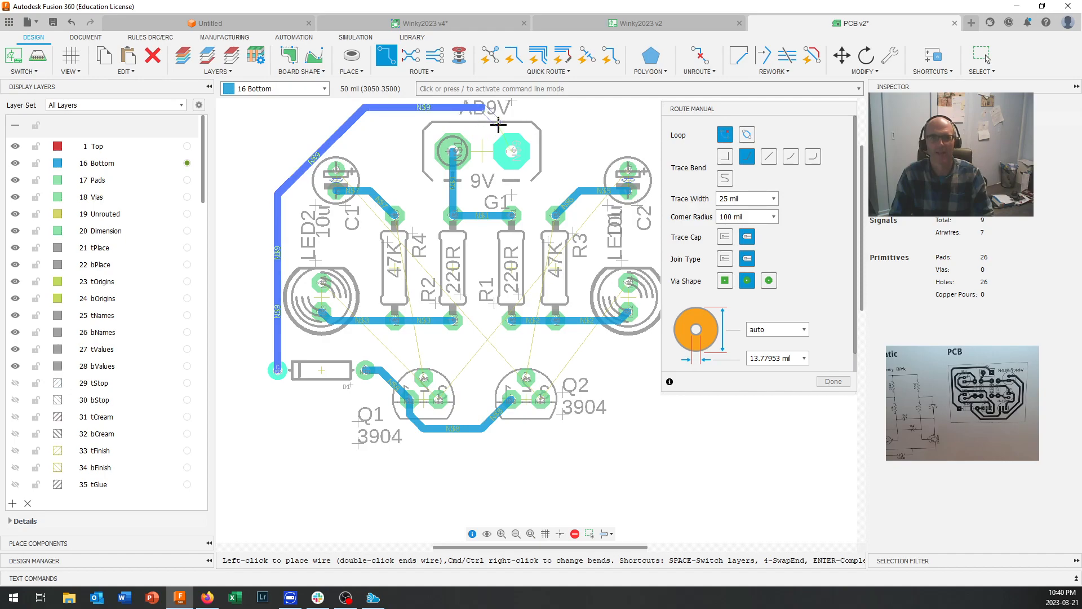
pyautogui.click(513, 149)
pyautogui.scroll(-2, 467, 441)
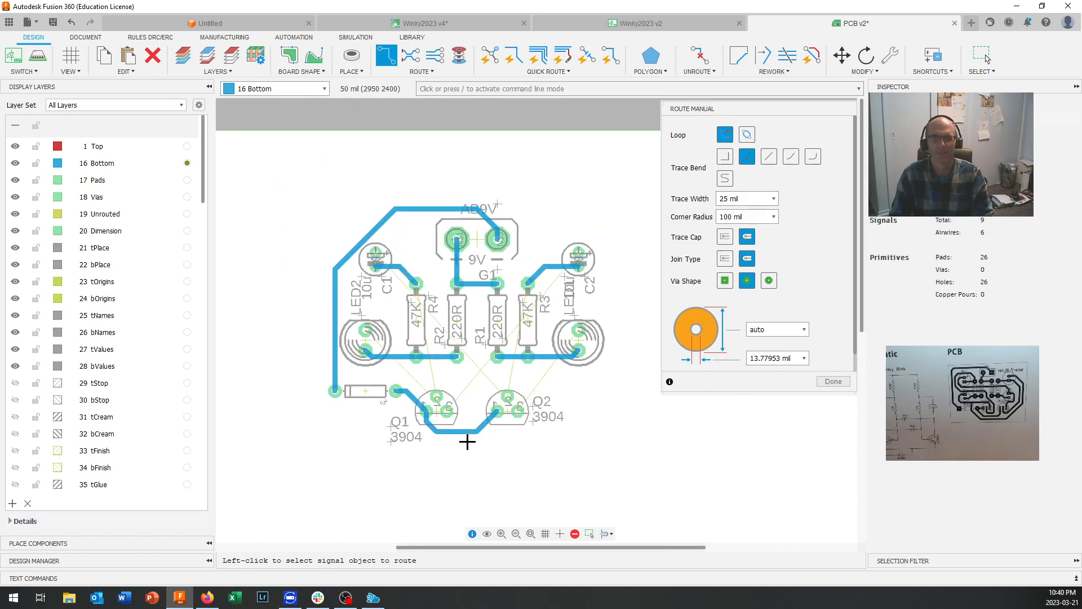
# Route the N$4 trace on the bottom layer from LED1's upper pad around its right side and down to Q2's pin 3
pyautogui.scroll(1, 466, 434)
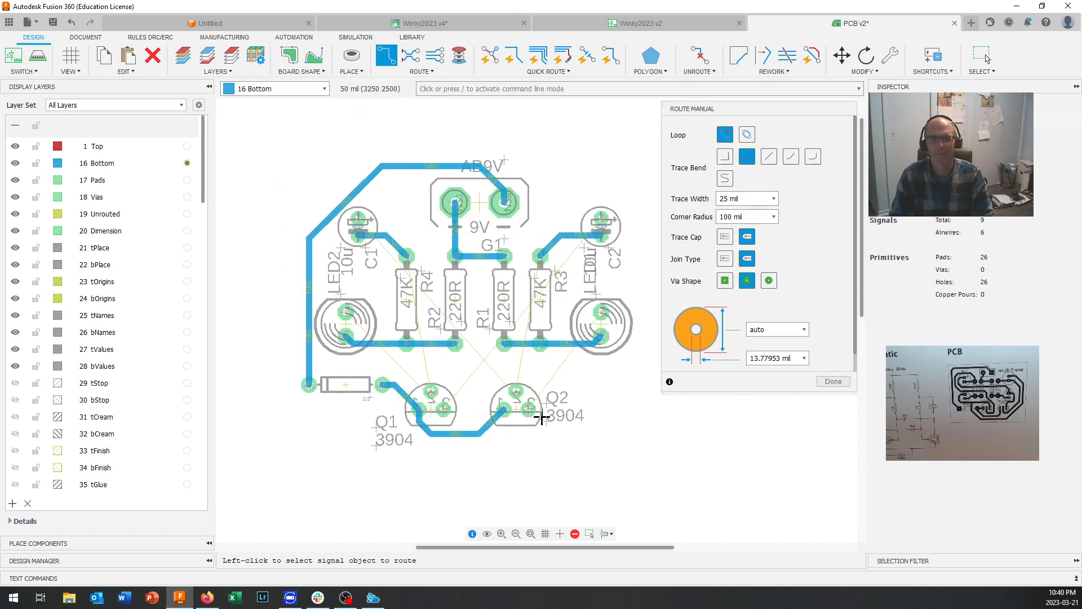
pyautogui.scroll(3, 589, 418)
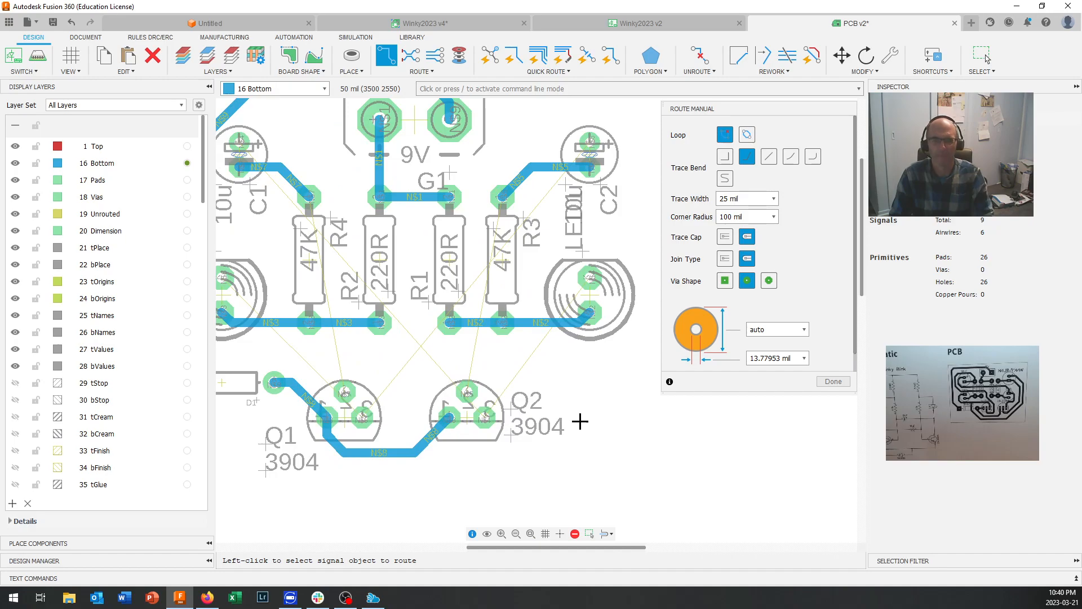
pyautogui.scroll(-3, 580, 421)
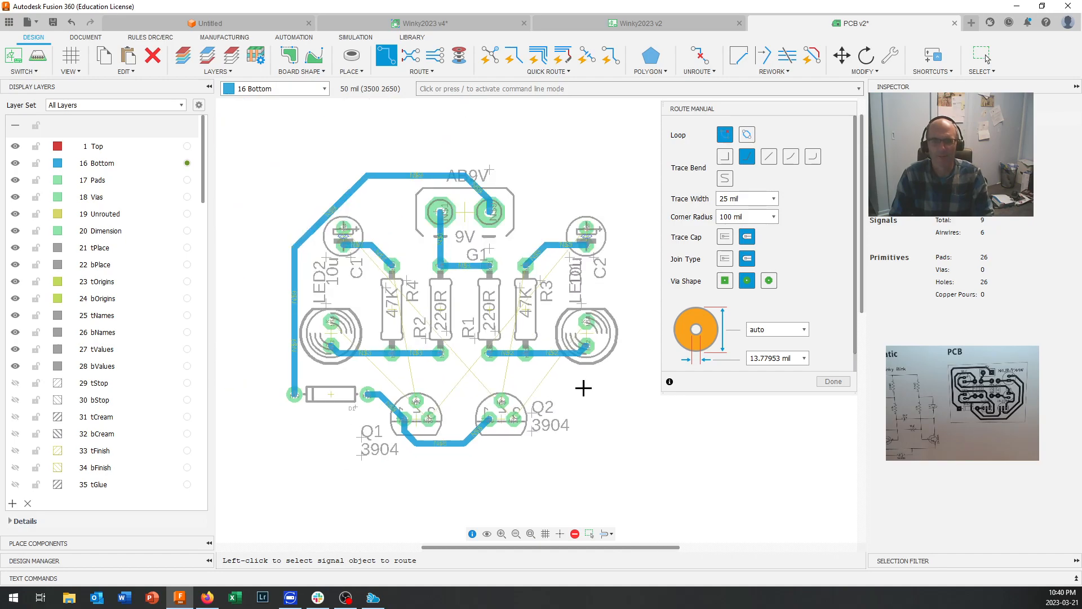
pyautogui.click(580, 332)
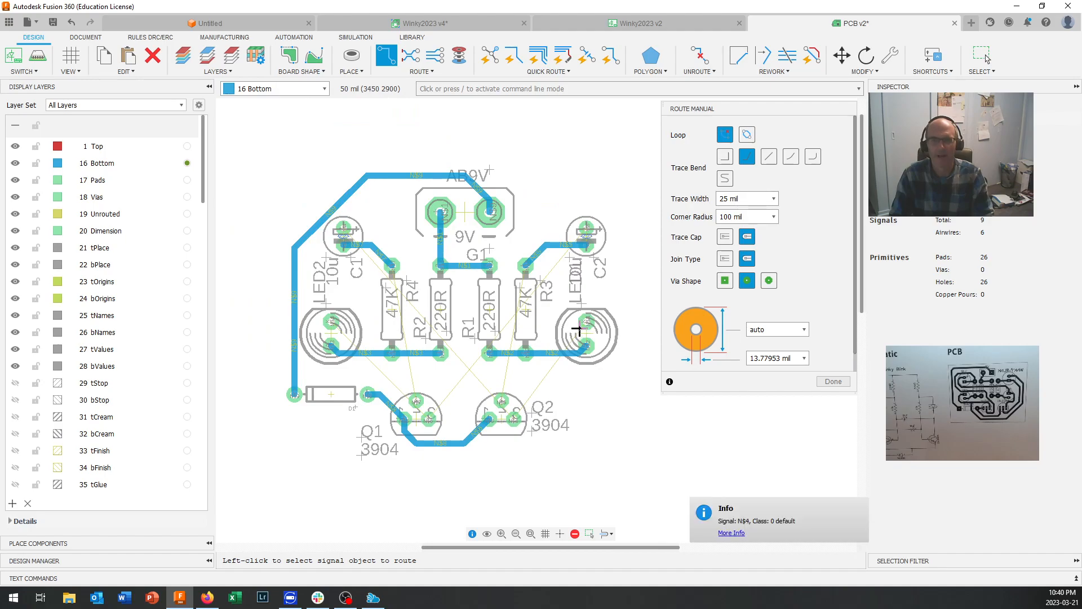
pyautogui.click(612, 333)
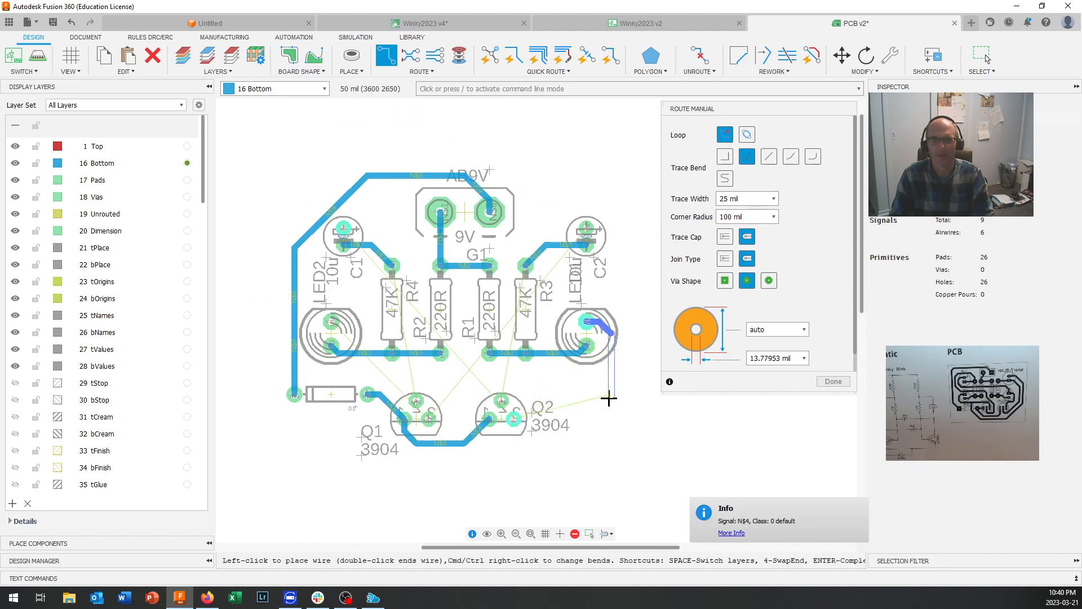
pyautogui.click(573, 407)
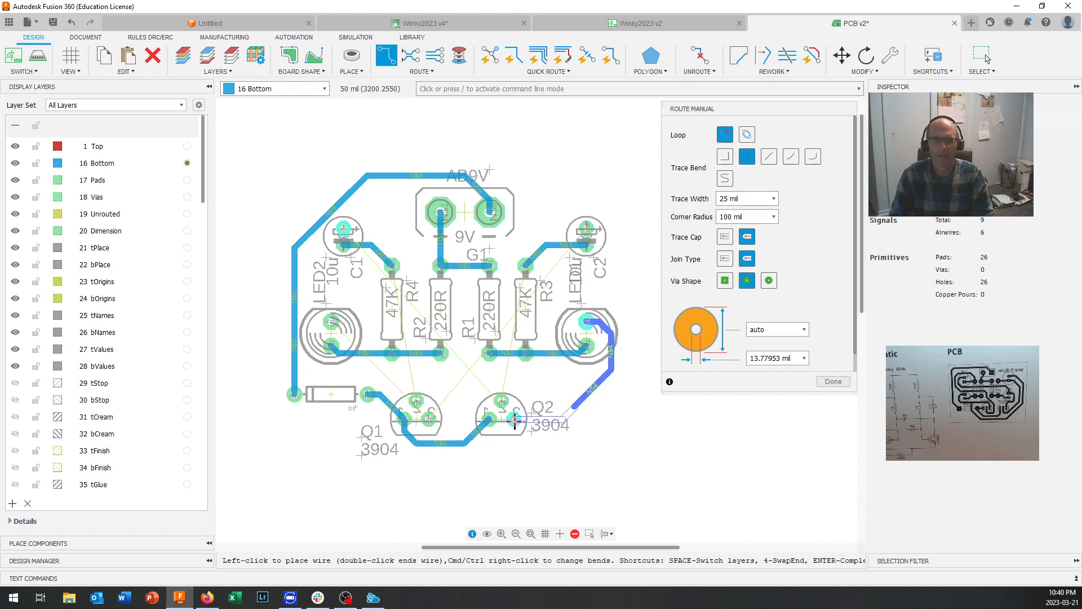
pyautogui.click(515, 418)
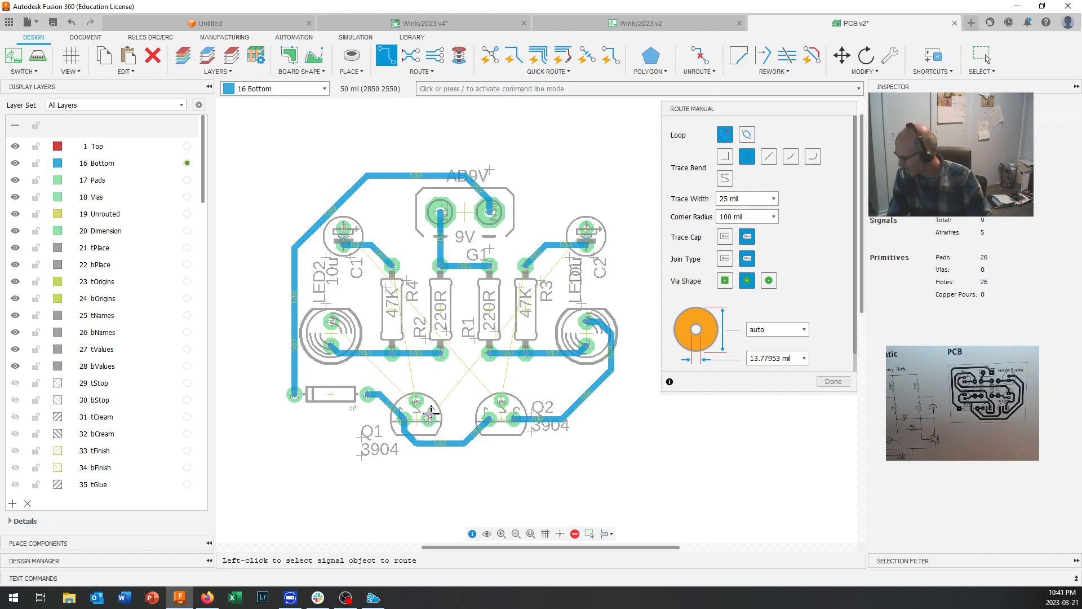
# Route the N$6 trace from LED2's upper pad around its left side, between R2 and D1, to Q1's pin 3
pyautogui.click(340, 329)
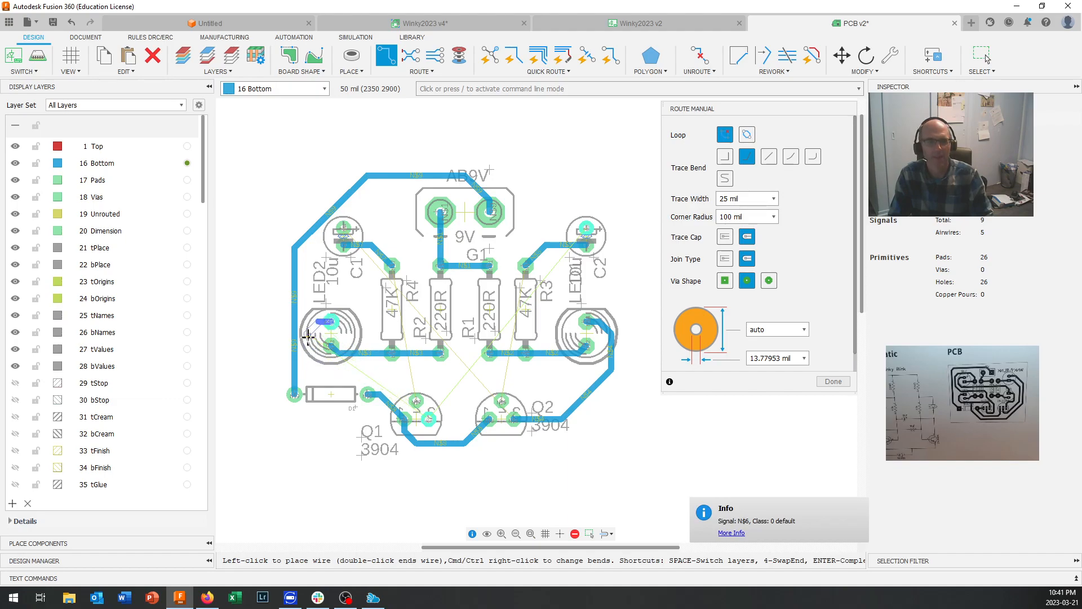
pyautogui.click(310, 364)
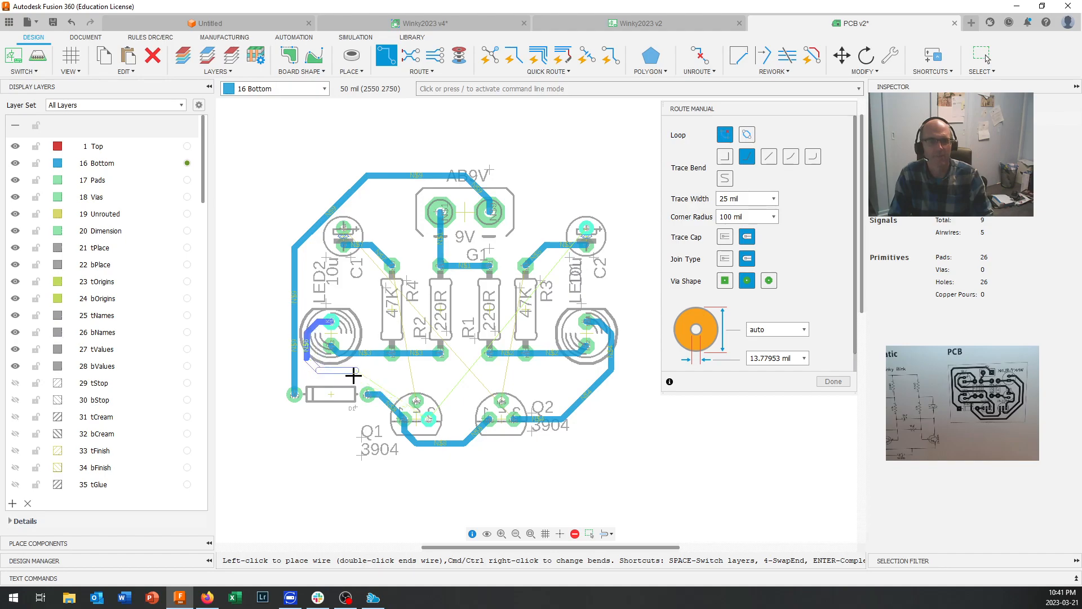
pyautogui.click(430, 373)
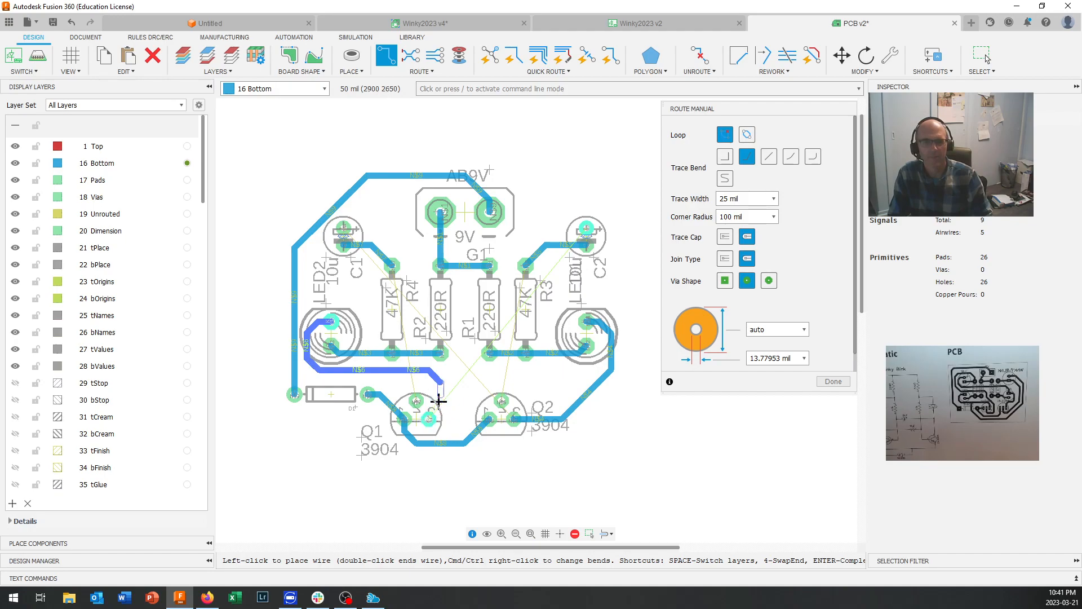
pyautogui.click(429, 418)
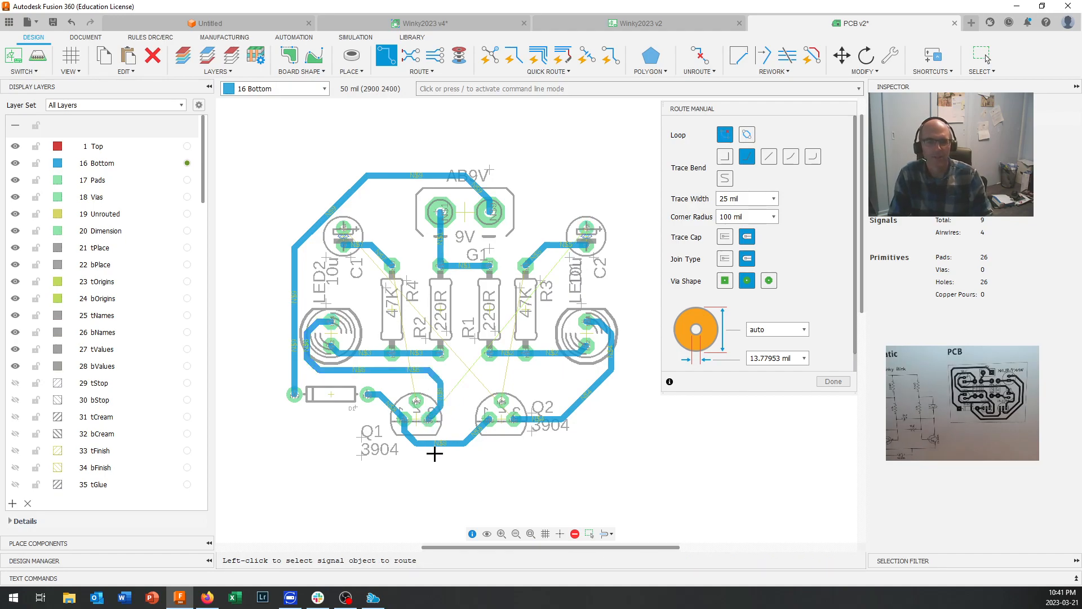
pyautogui.scroll(3, 422, 426)
pyautogui.scroll(2, 423, 427)
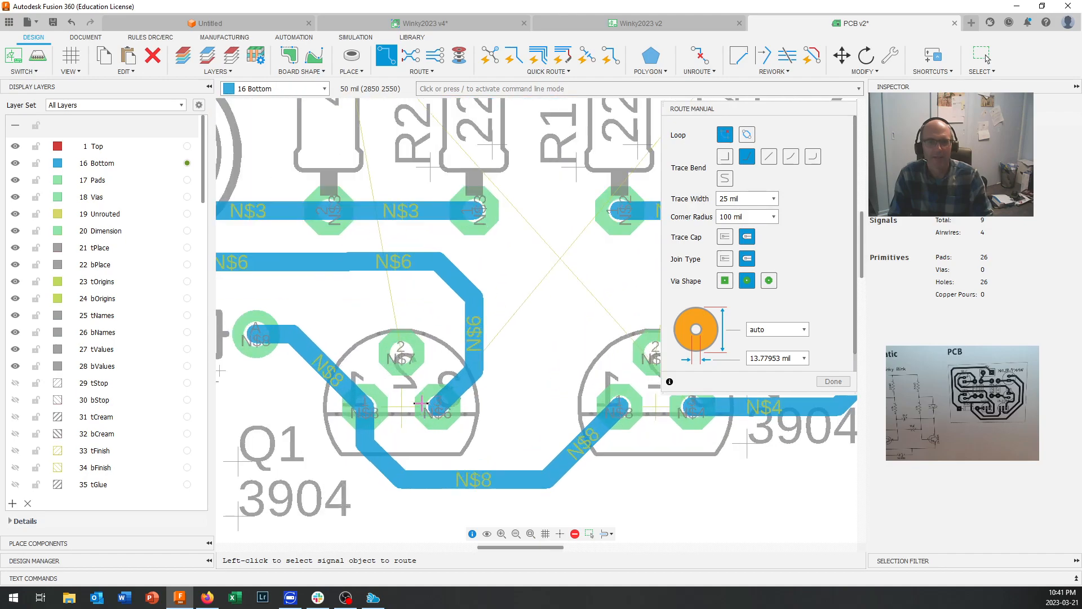
pyautogui.click(401, 347)
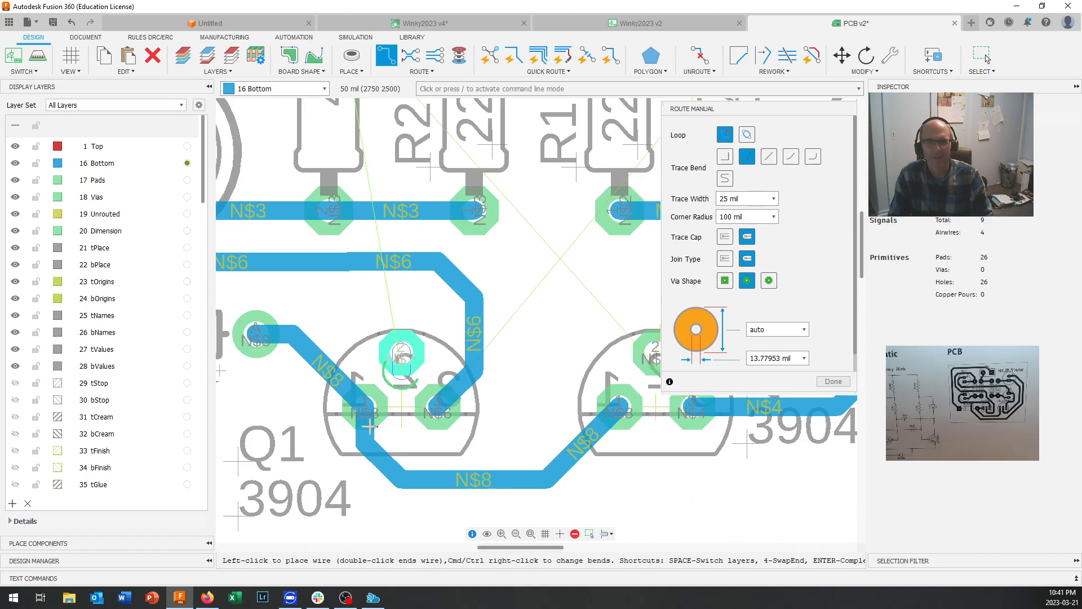
pyautogui.scroll(-2, 406, 394)
pyautogui.scroll(2, 406, 394)
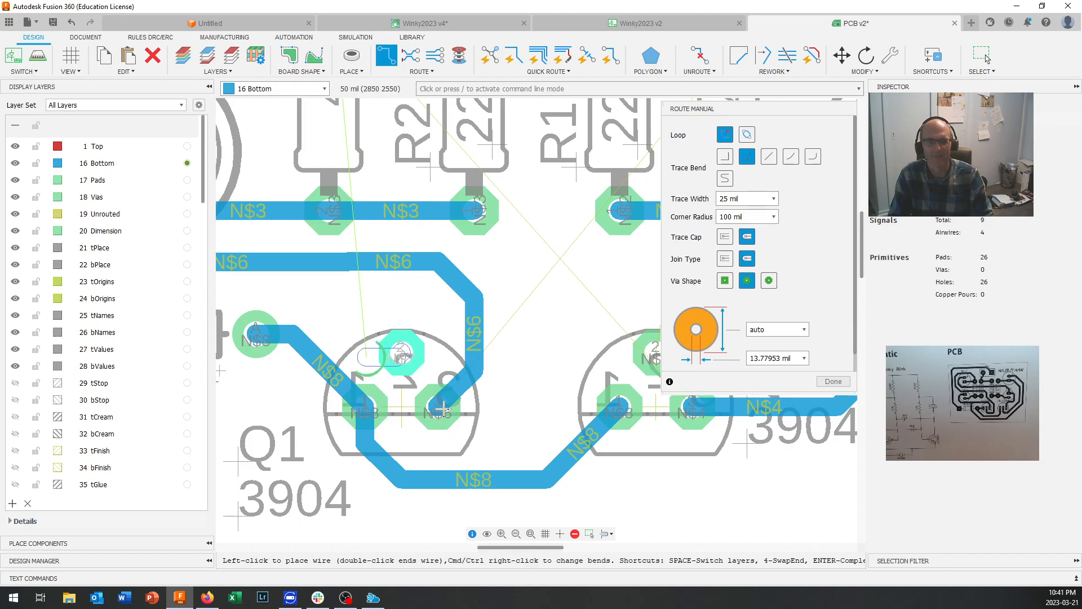
pyautogui.scroll(-5, 367, 319)
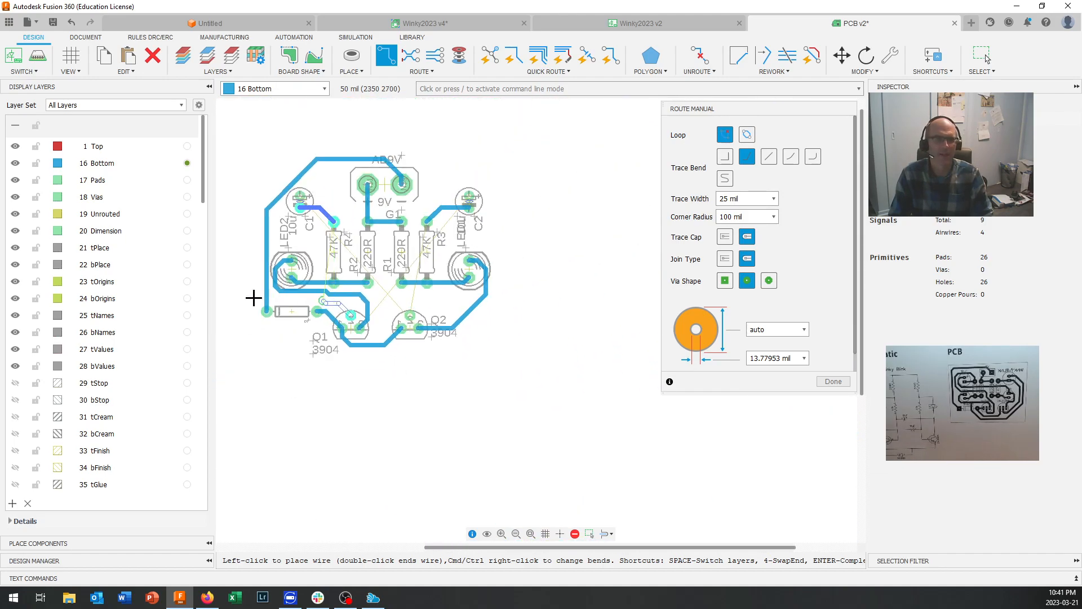
pyautogui.click(350, 314)
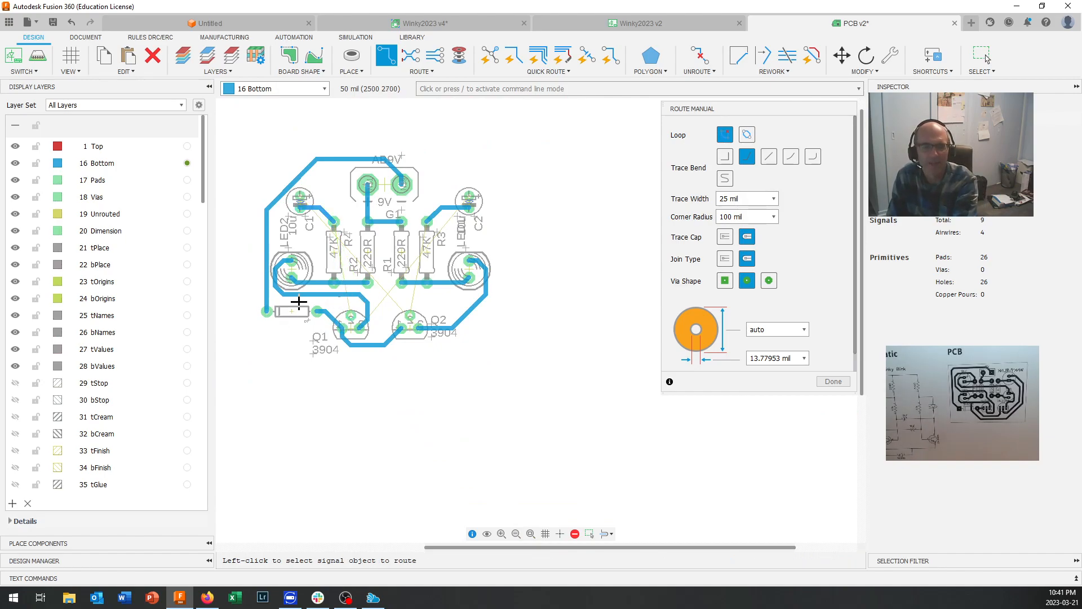
pyautogui.scroll(4, 348, 306)
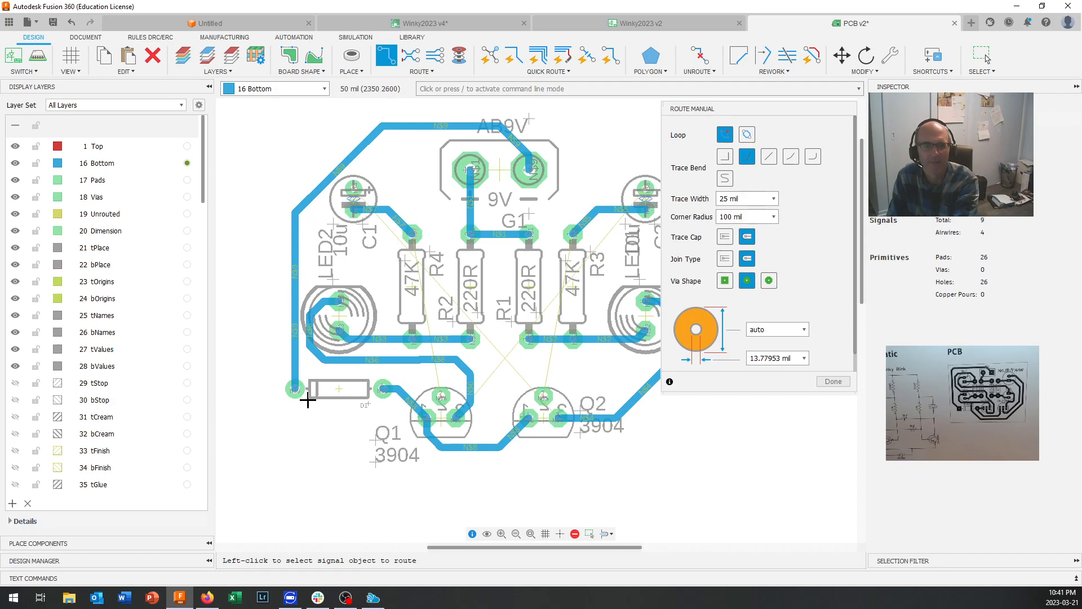
pyautogui.press('Escape')
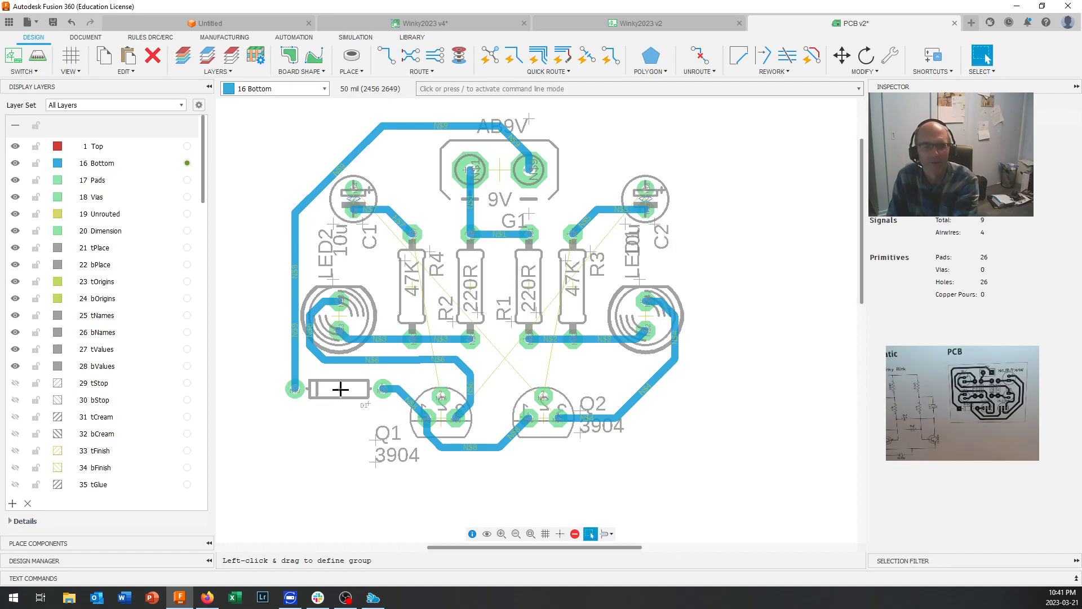
# Move diode D1 down and left to X 2350, Y 2600 mil with its traces attached
pyautogui.moveTo(341, 389); pyautogui.dragTo(314, 400)
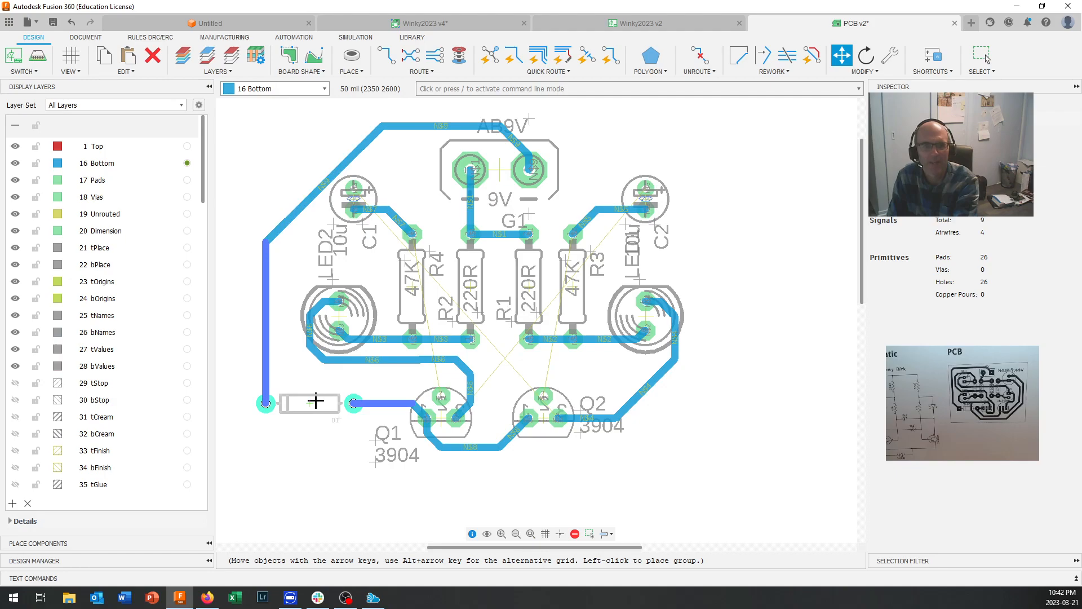
pyautogui.click(318, 399)
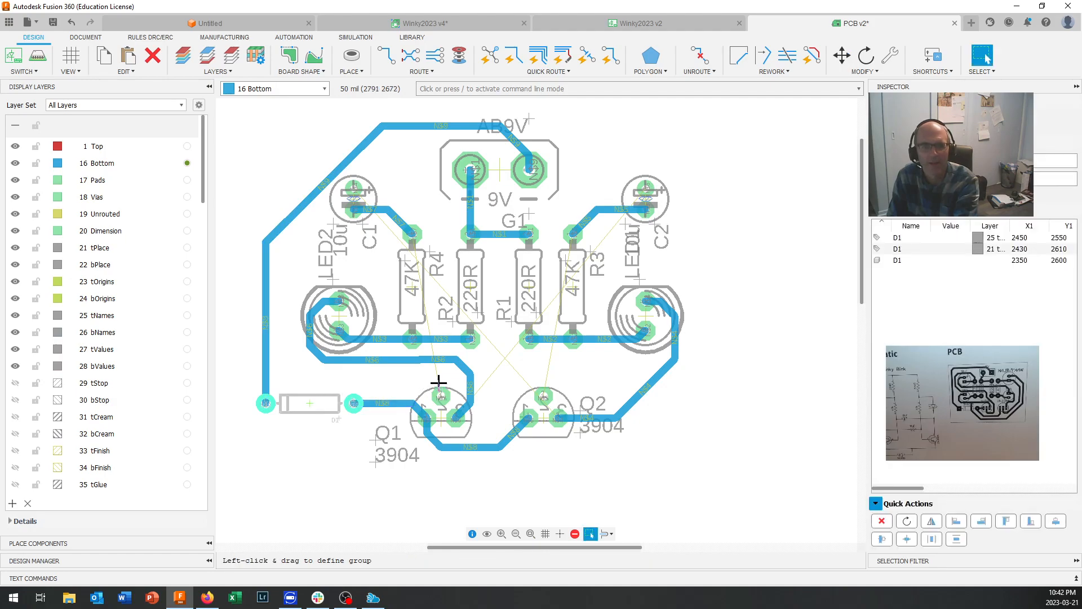
pyautogui.press('Escape')
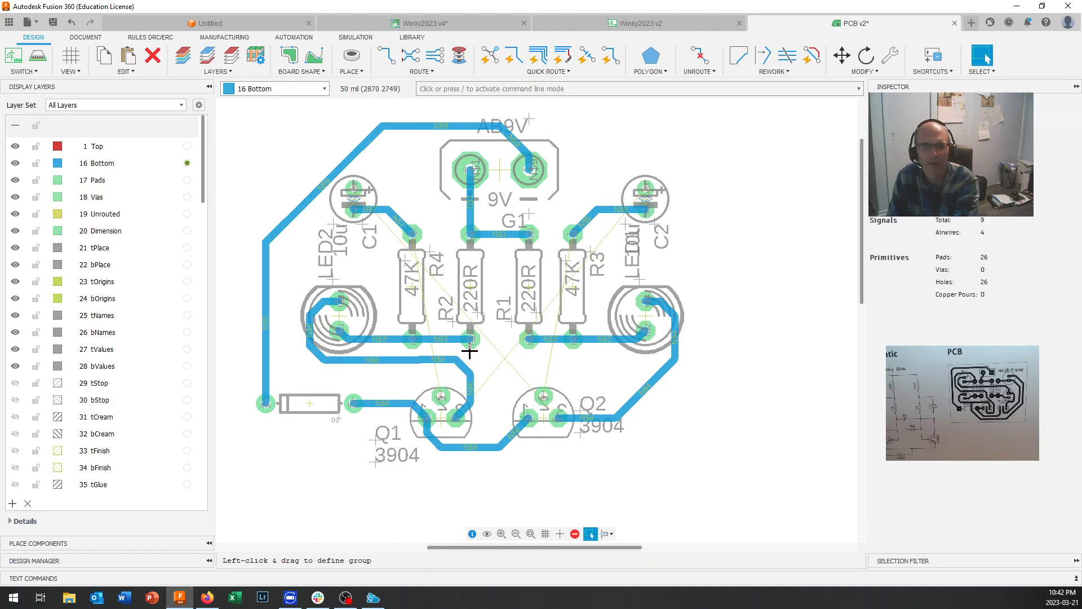
# Route the N$7 trace on the bottom layer from Q1's pin 2 above D1 and around LED2's left side to C1's lower pad
pyautogui.click(389, 63)
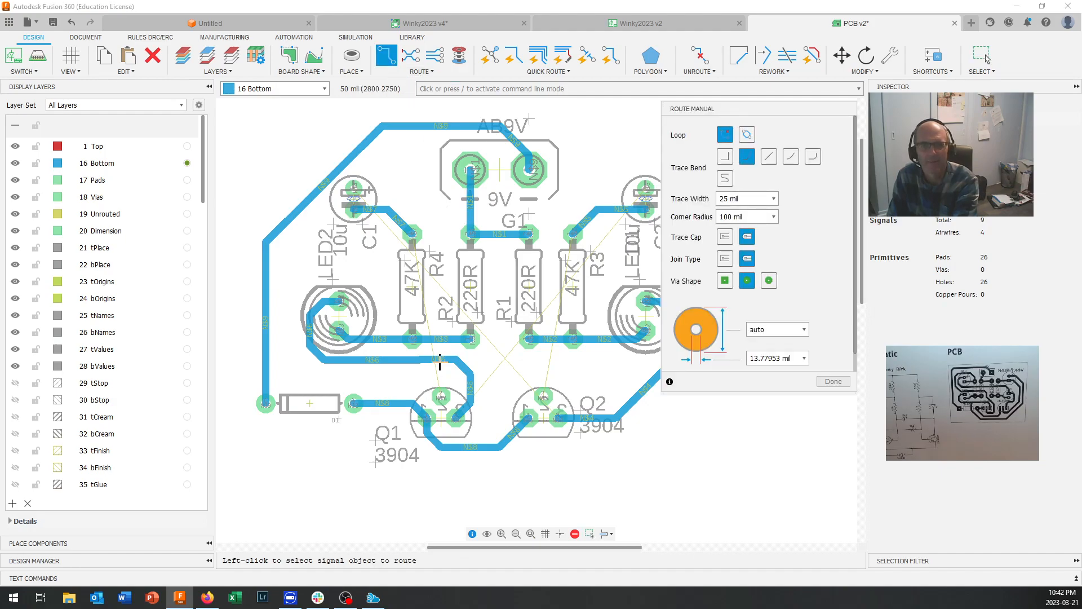
pyautogui.click(441, 395)
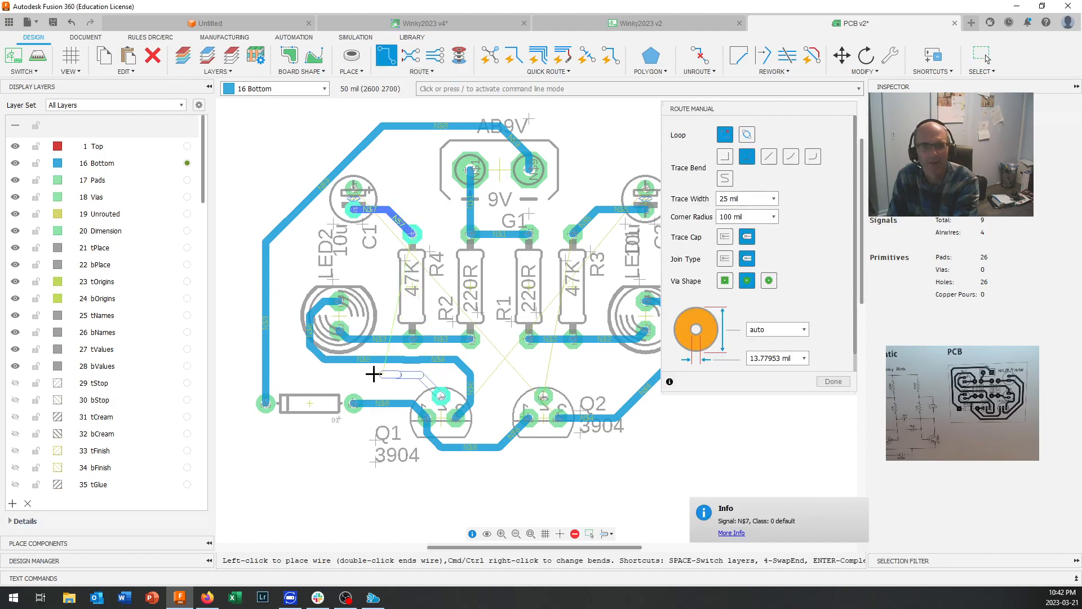
pyautogui.click(296, 378)
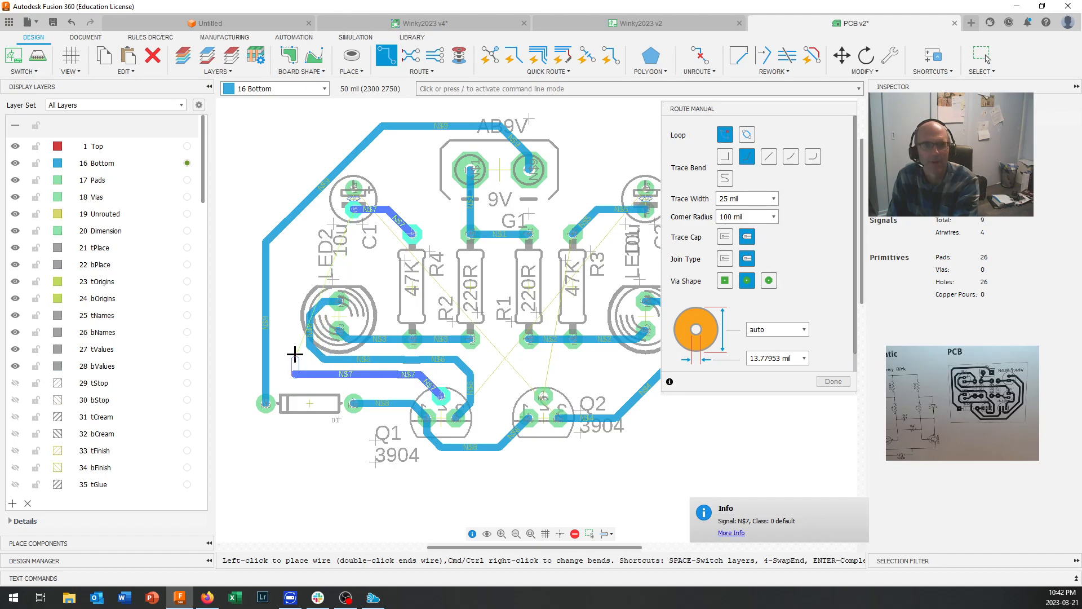
pyautogui.click(285, 285)
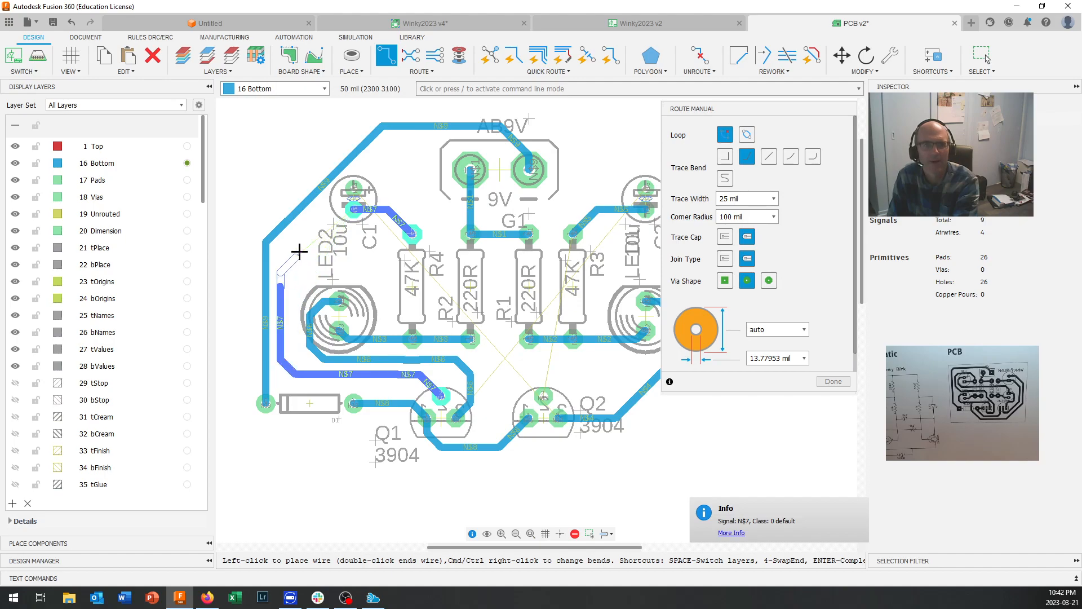
pyautogui.click(326, 213)
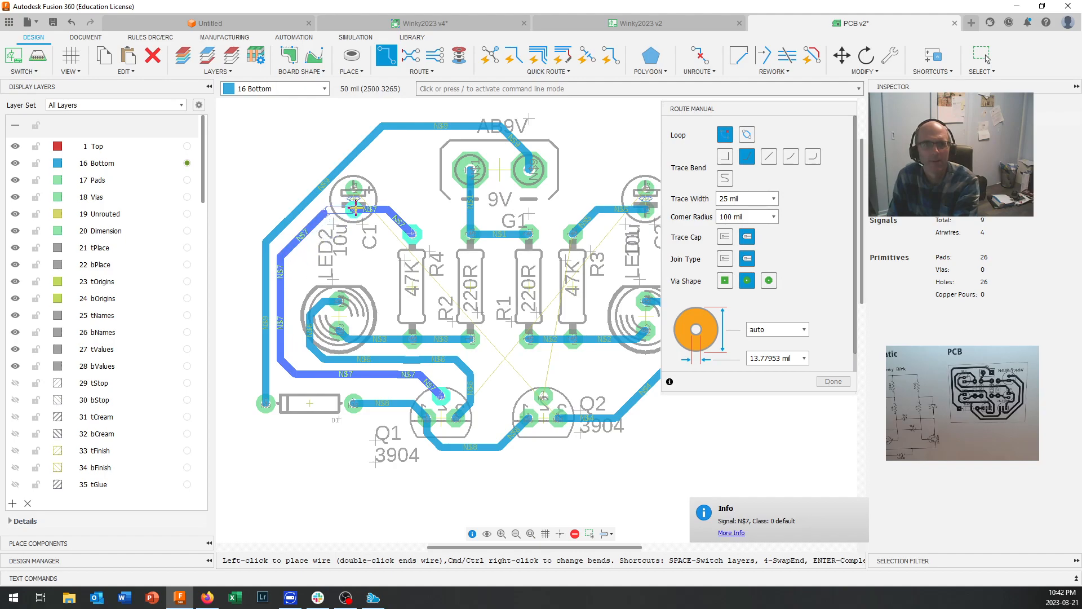
pyautogui.click(347, 212)
pyautogui.scroll(-2, 348, 331)
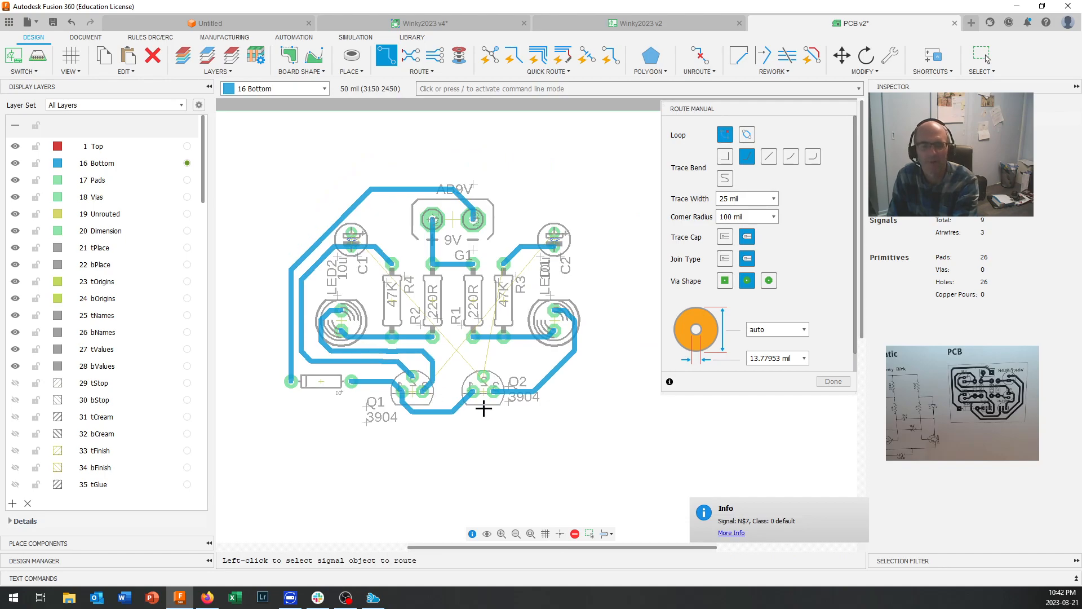
# Route the N$4 trace on the bottom layer from C1's upper pad diagonally down and across R2, R1 and R3 to LED1's upper pad
pyautogui.scroll(2, 485, 390)
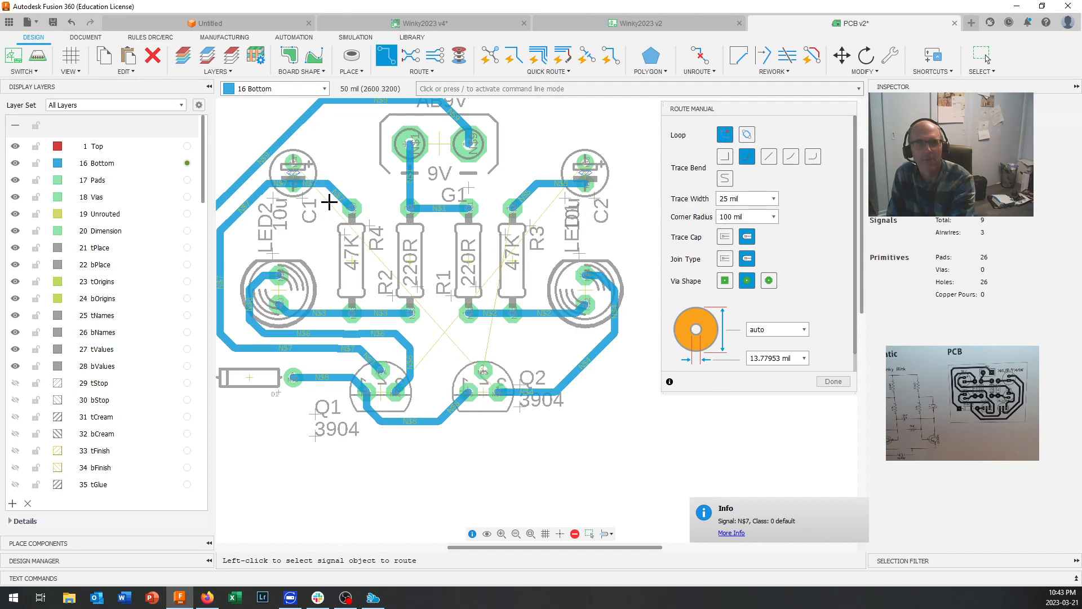
pyautogui.click(294, 163)
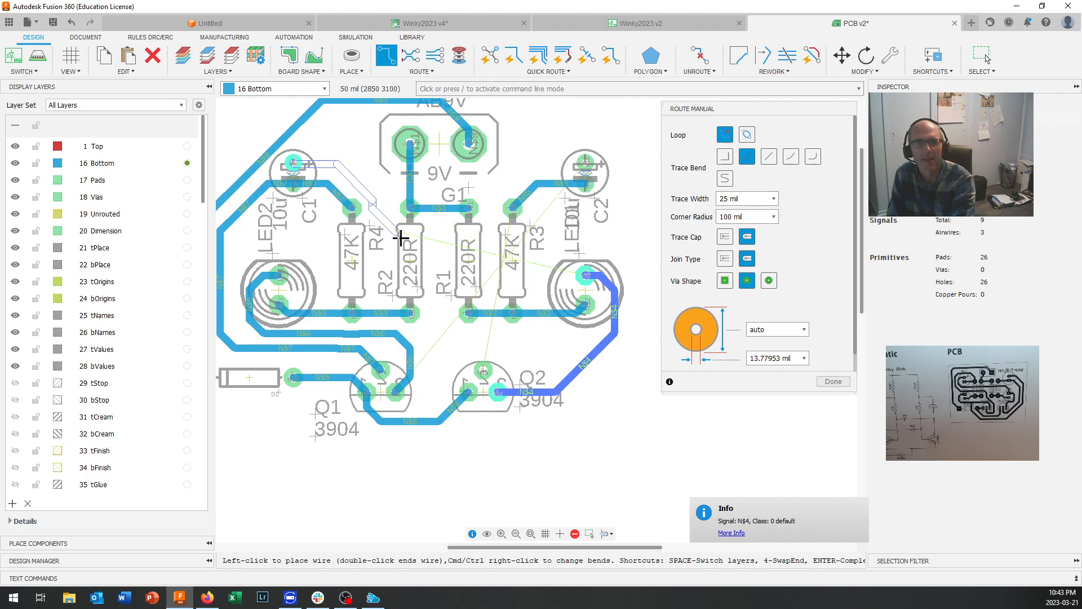
pyautogui.click(558, 242)
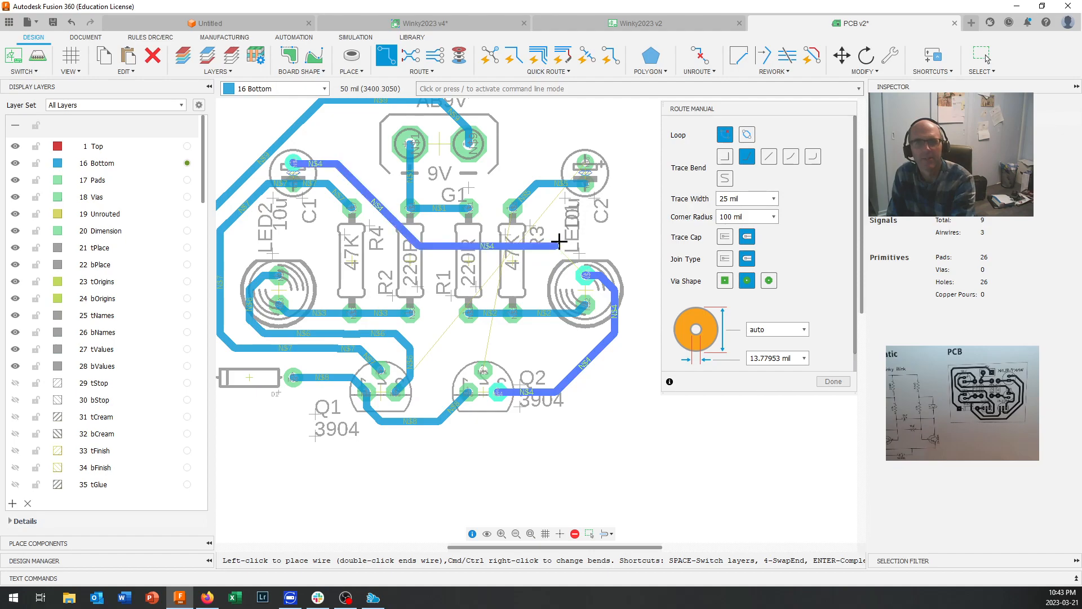
pyautogui.click(586, 274)
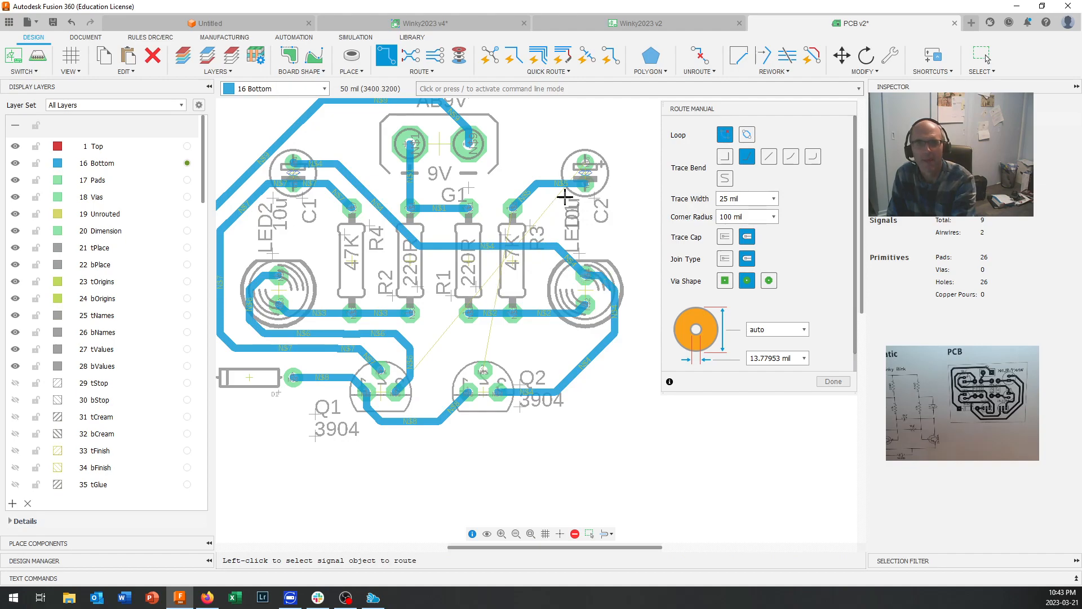
pyautogui.click(574, 175)
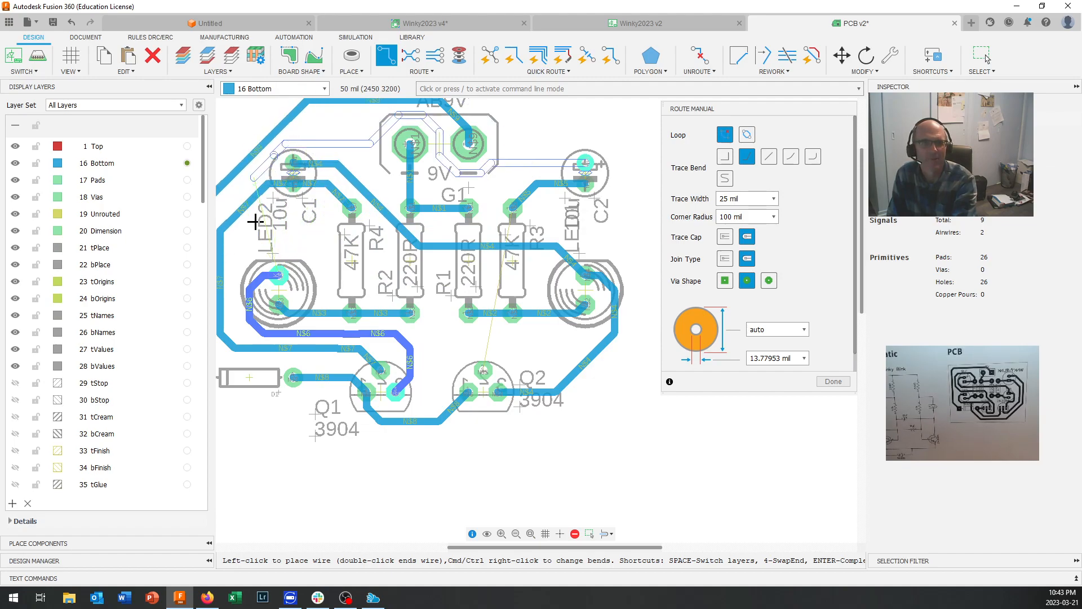
pyautogui.click(279, 276)
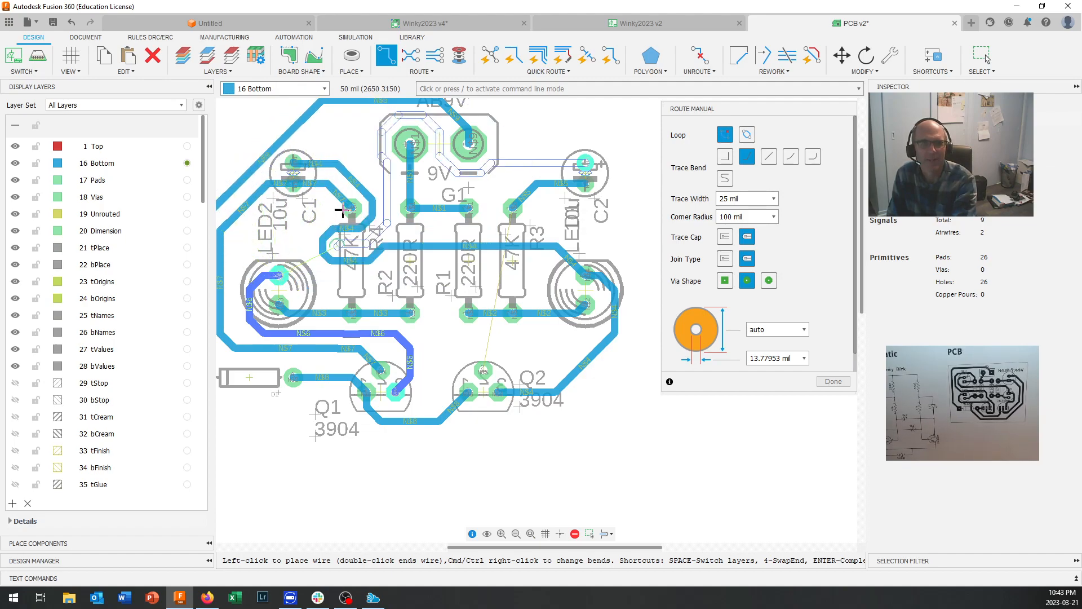
pyautogui.click(572, 152)
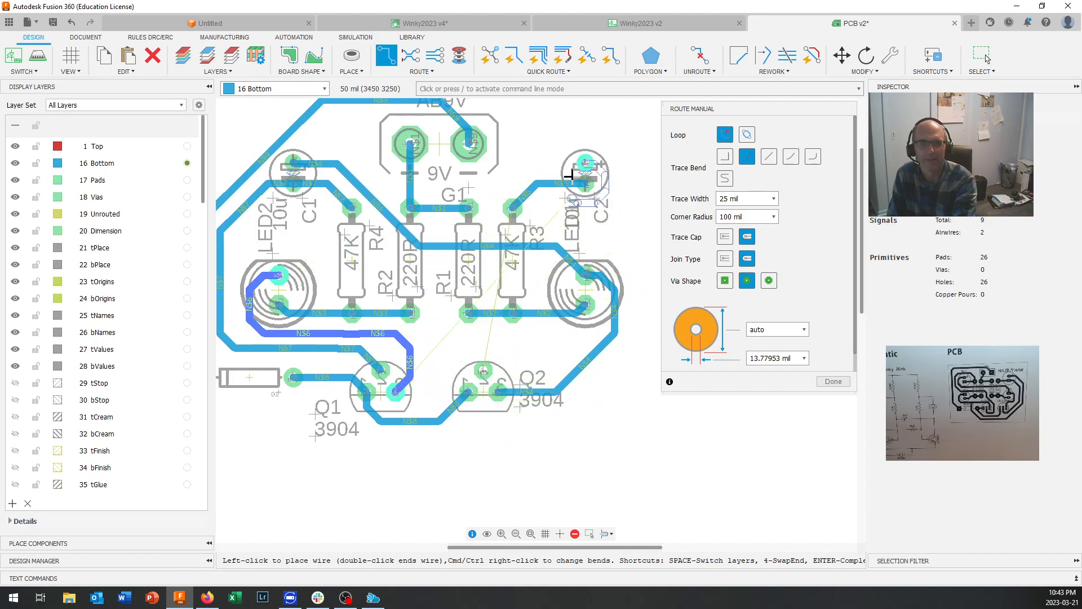
pyautogui.press('Escape')
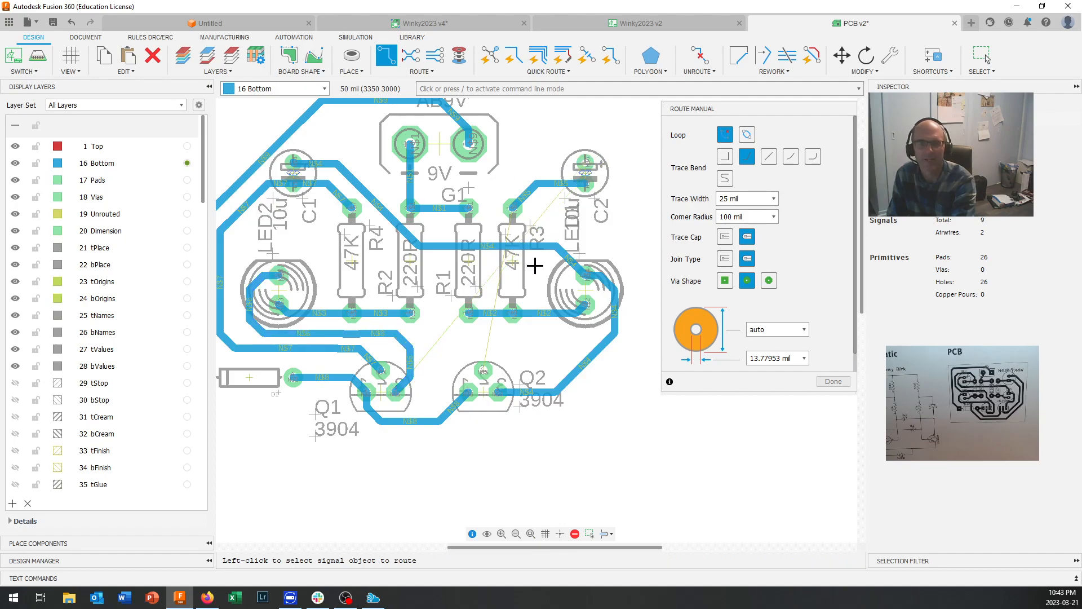
pyautogui.click(510, 225)
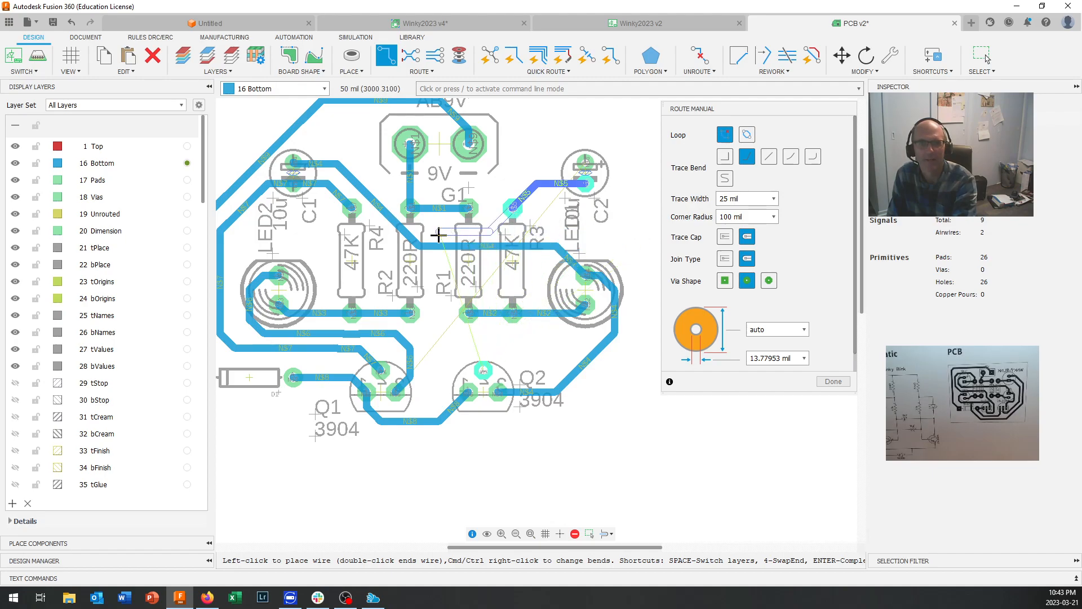
pyautogui.click(503, 234)
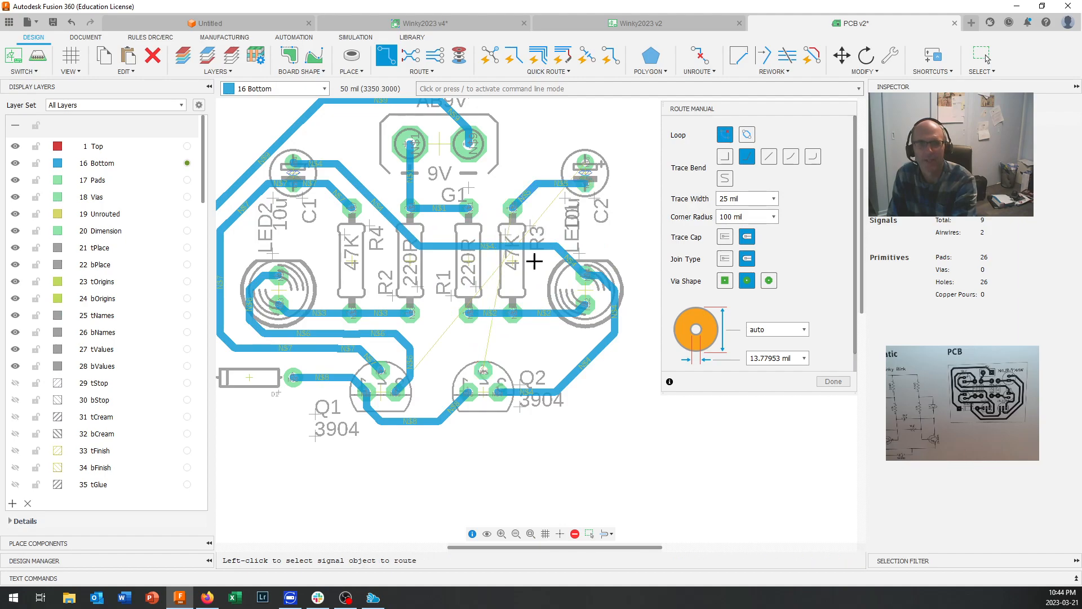
# Examine the routed board and look through the available commands for removing the N$4 trace segment that crosses the resistors
pyautogui.scroll(-2, 456, 247)
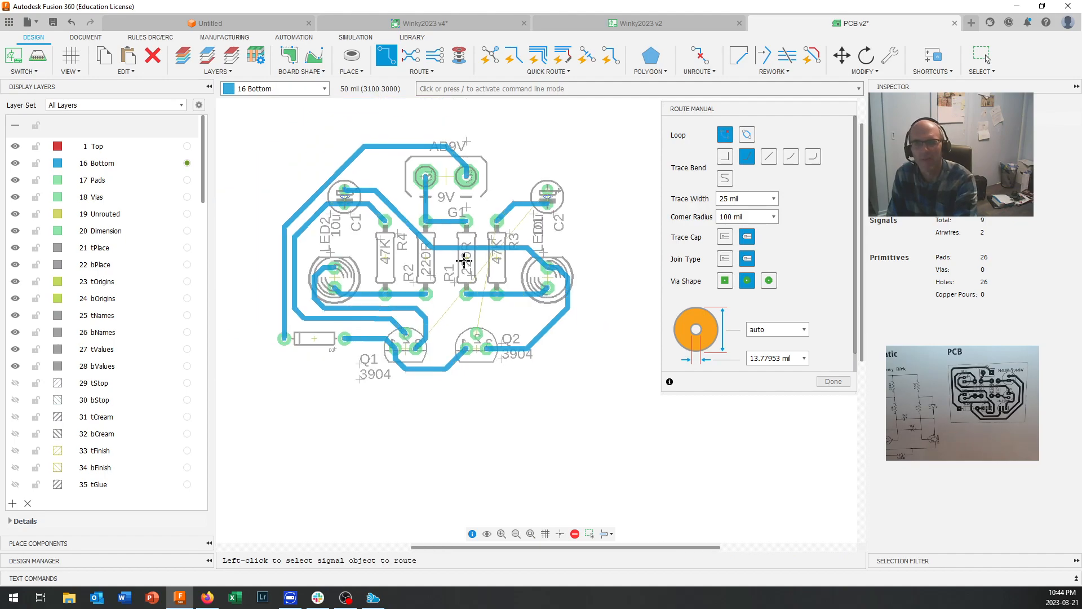
pyautogui.scroll(2, 484, 311)
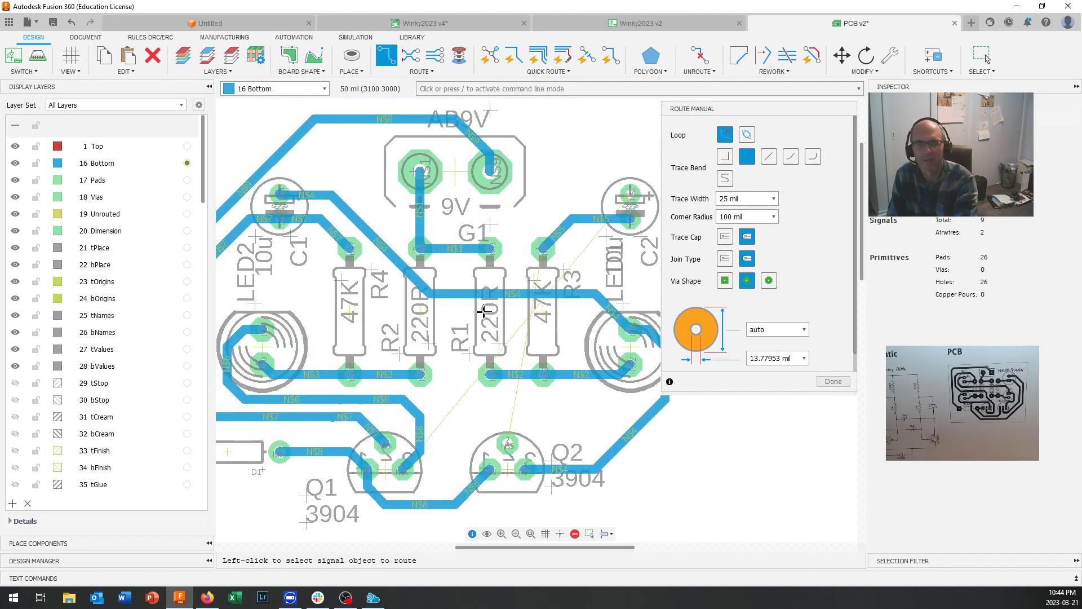
pyautogui.scroll(-1, 507, 305)
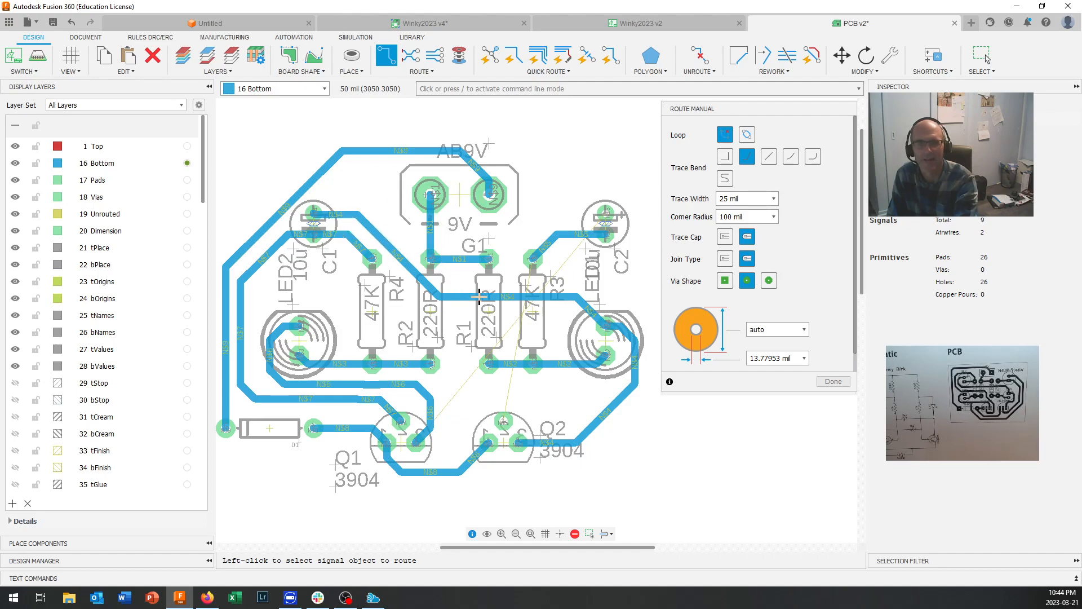
pyautogui.click(982, 56)
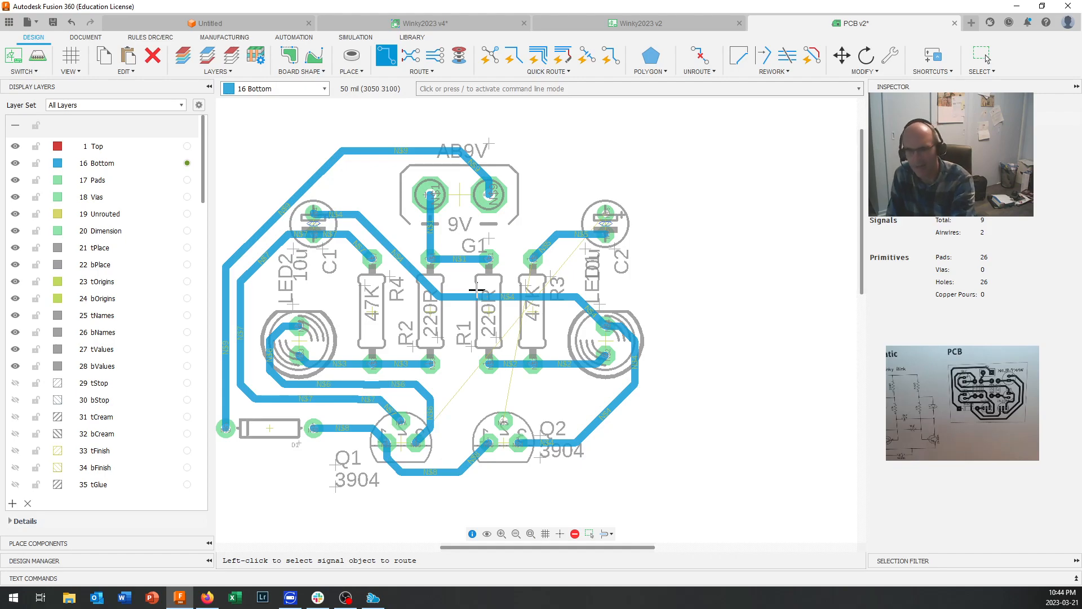
pyautogui.click(481, 296)
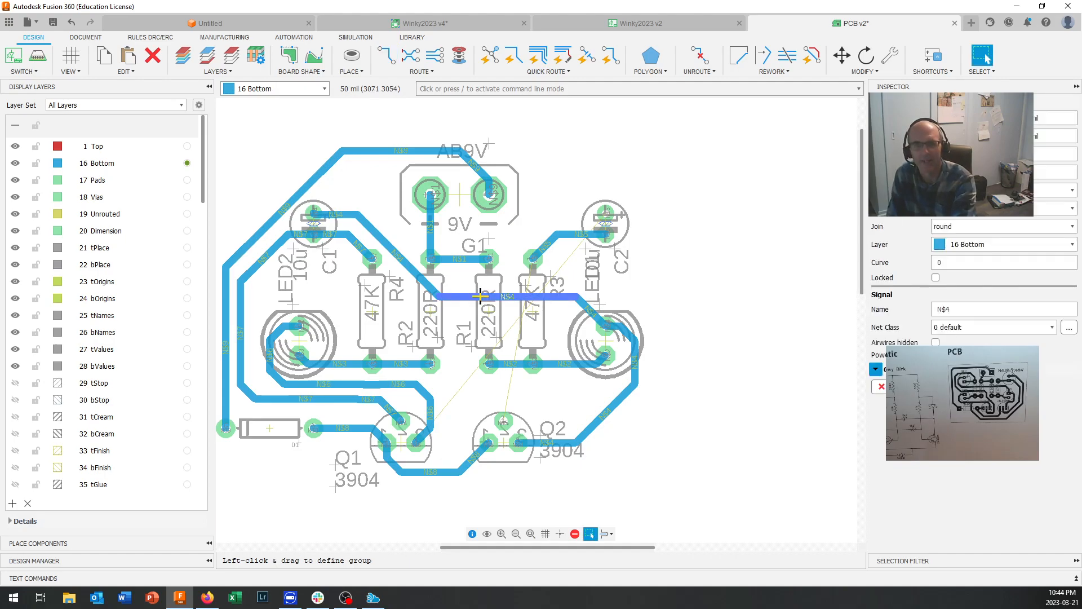
pyautogui.rightClick(480, 296)
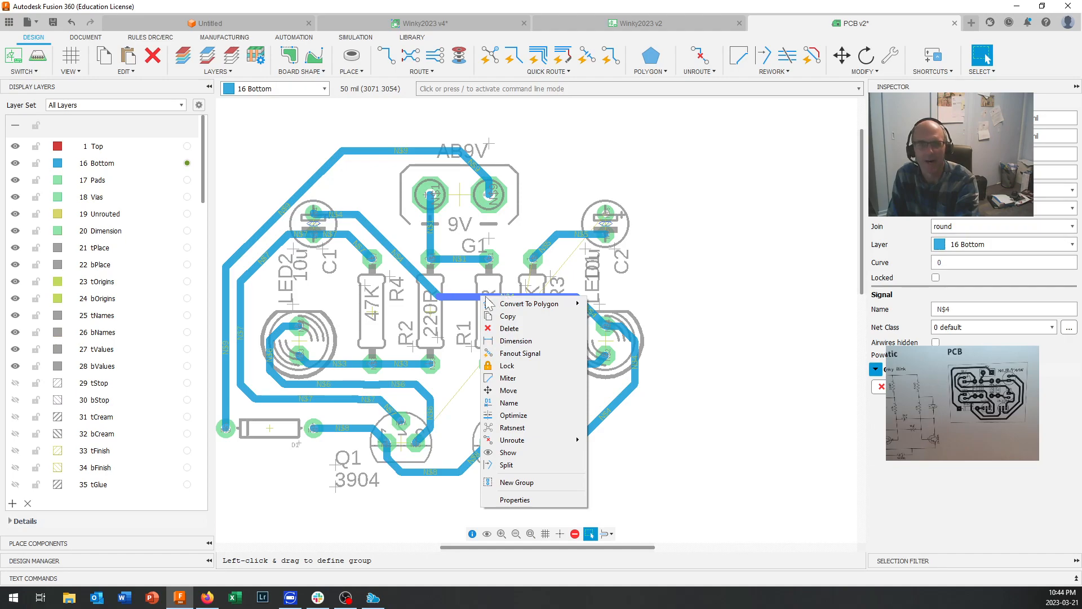
pyautogui.click(748, 108)
pyautogui.click(773, 71)
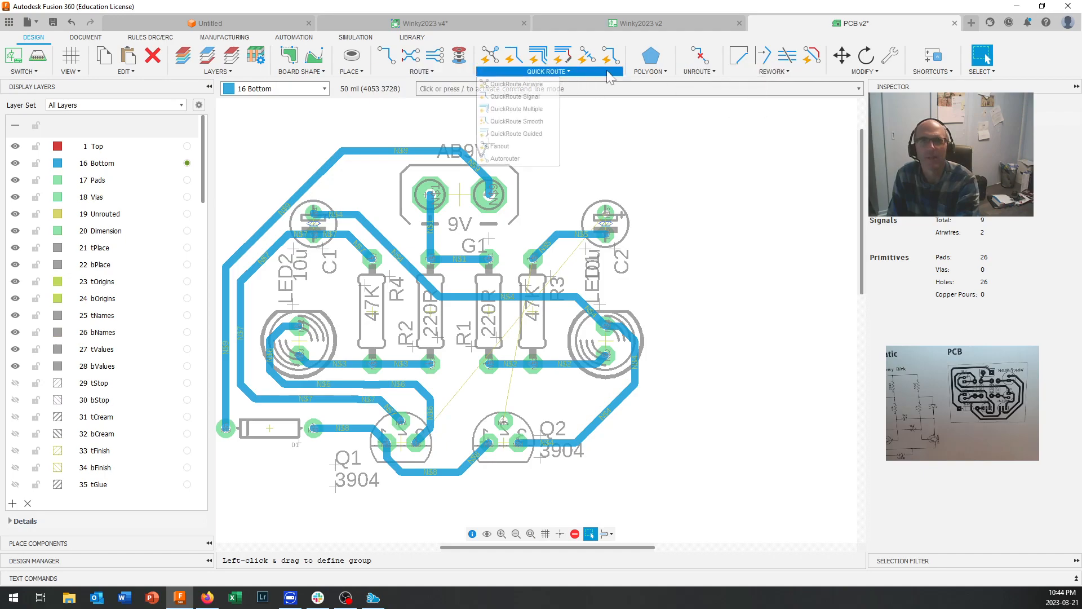
pyautogui.moveTo(666, 73)
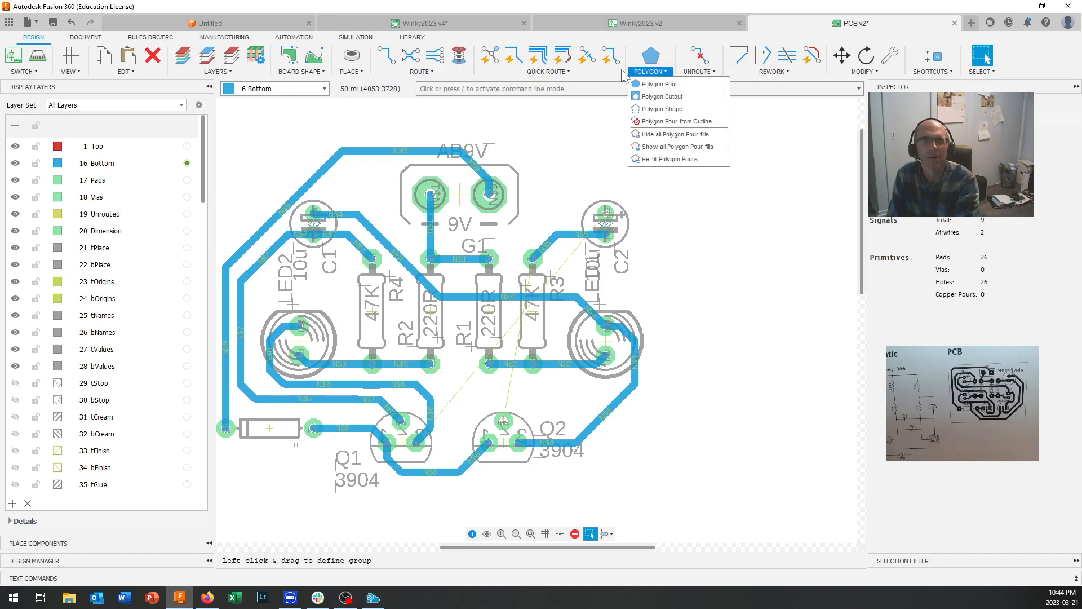
pyautogui.moveTo(620, 73)
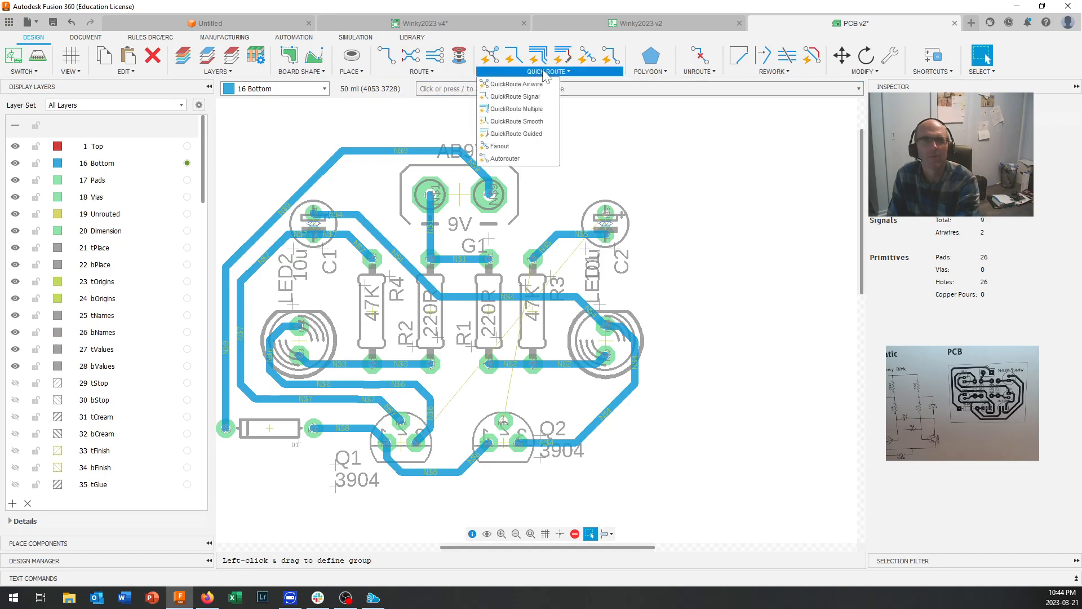
pyautogui.moveTo(433, 79)
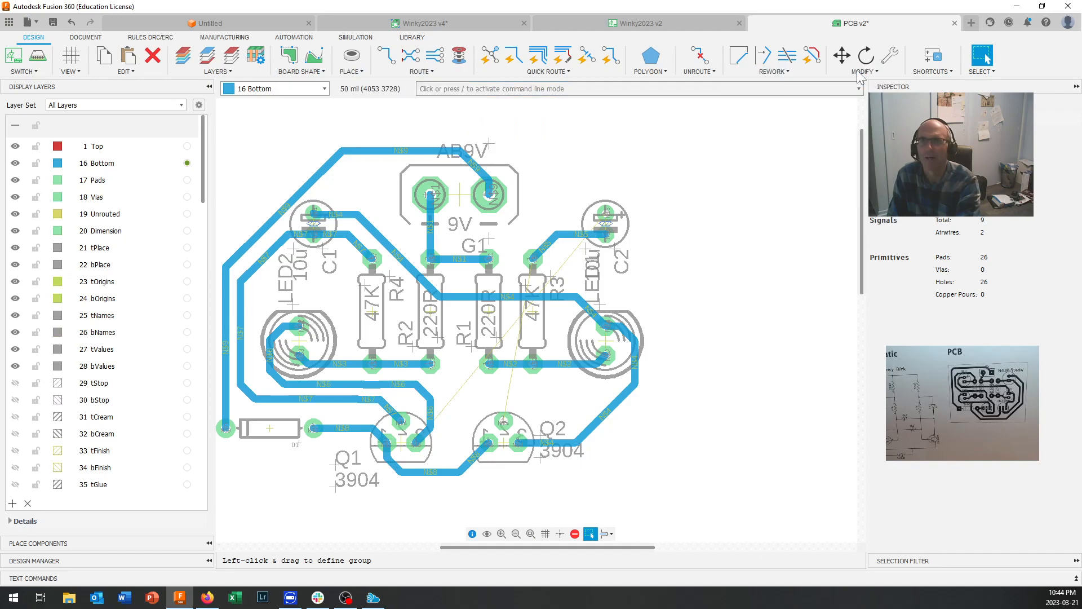
pyautogui.moveTo(859, 75)
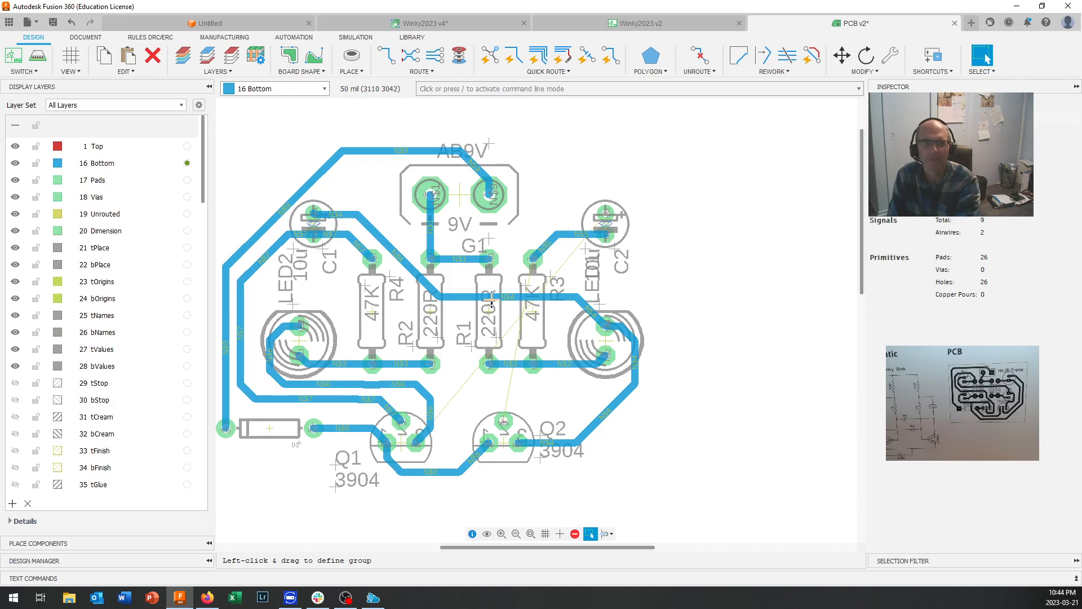
# Delete the horizontal N$4 trace segment that crosses R2, R1 and R3
pyautogui.click(492, 295)
pyautogui.rightClick(493, 298)
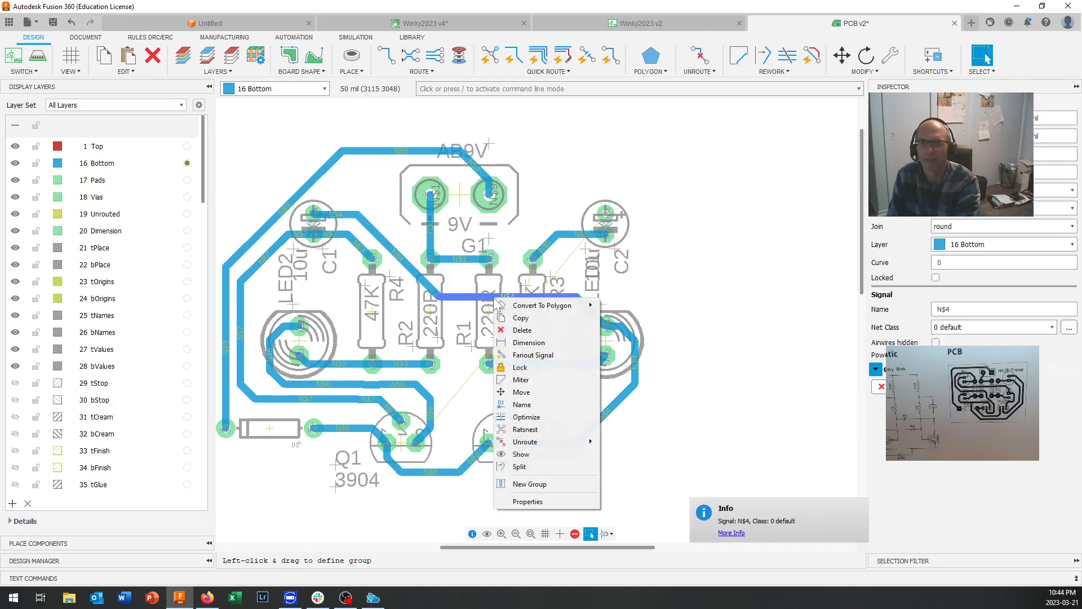
pyautogui.click(520, 331)
# Try different ways of deleting the short diagonal N$4 segment at LED1's upper pad, undoing the deletion each time
pyautogui.rightClick(586, 308)
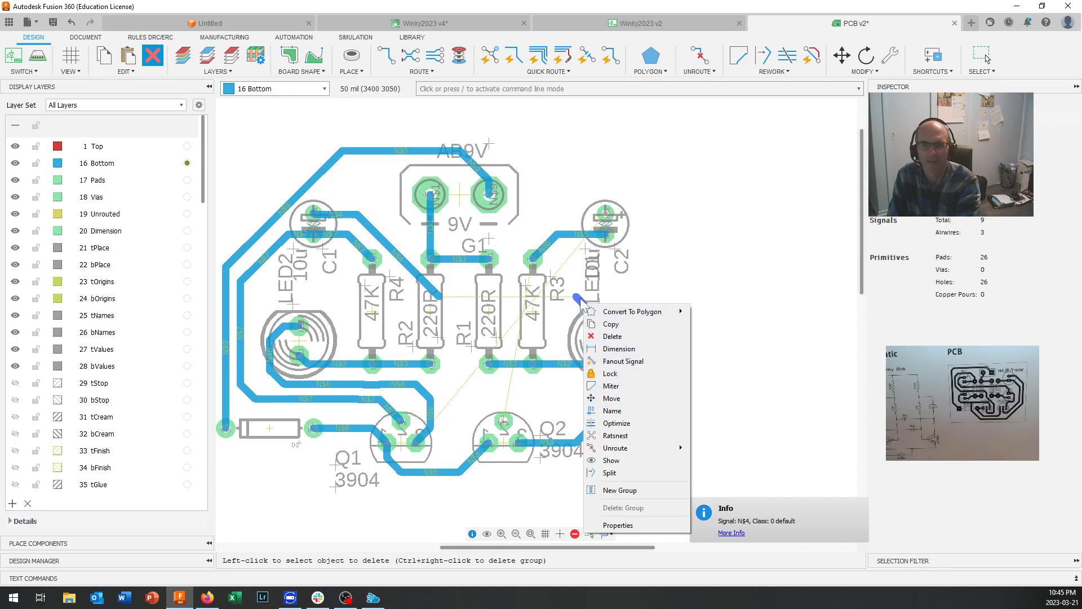
pyautogui.click(580, 301)
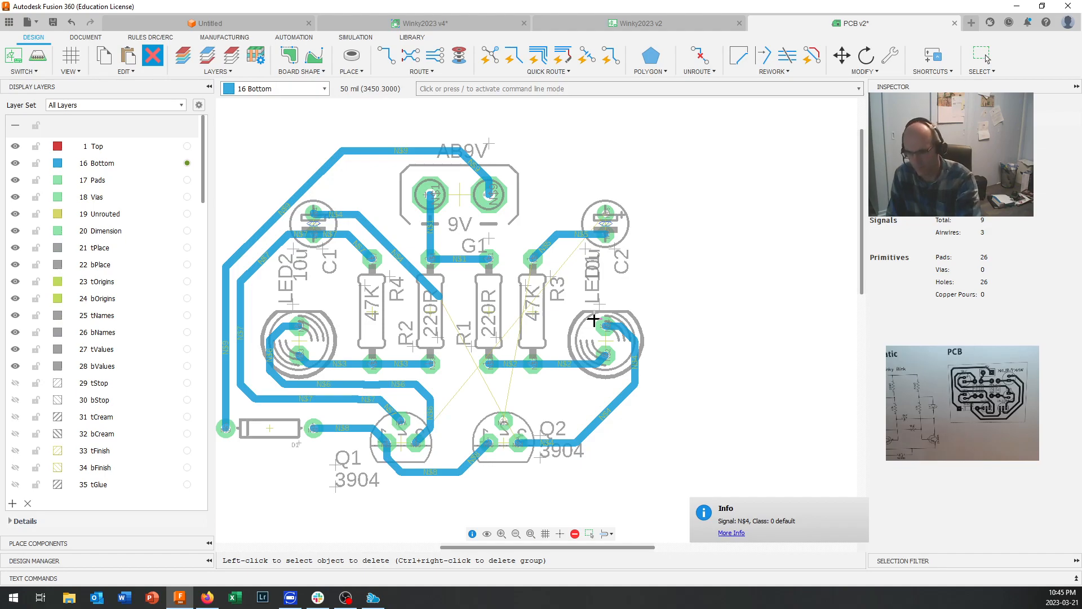
pyautogui.click(983, 56)
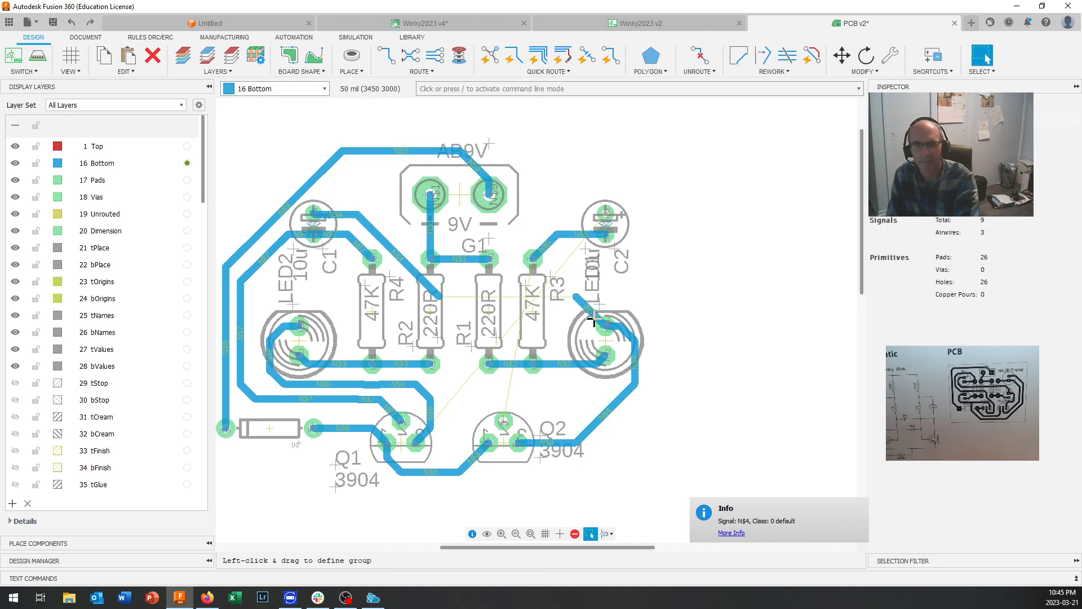
pyautogui.click(580, 303)
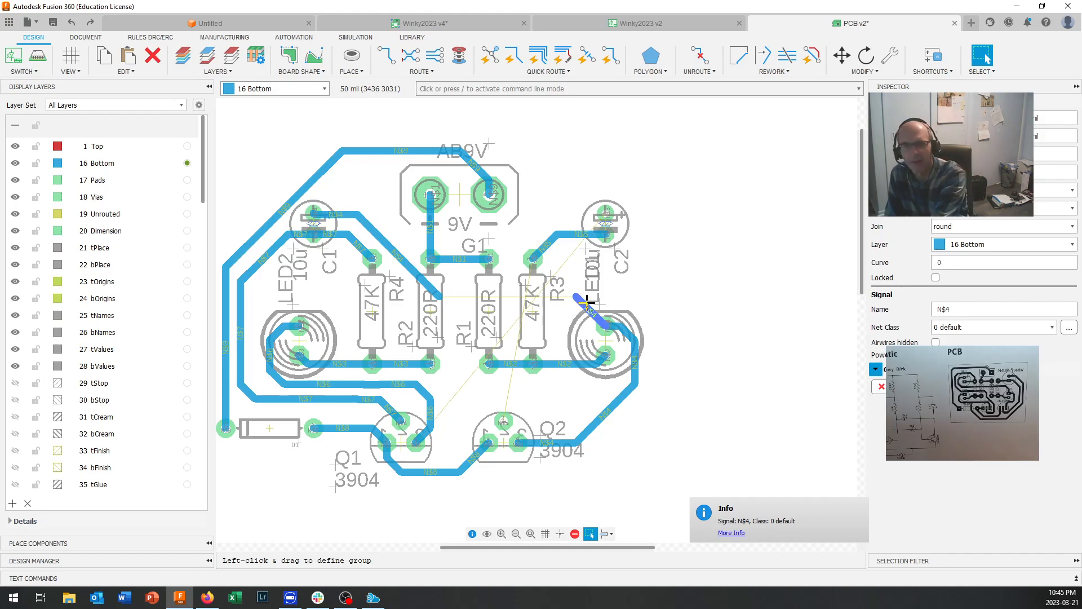
pyautogui.click(985, 57)
pyautogui.click(985, 58)
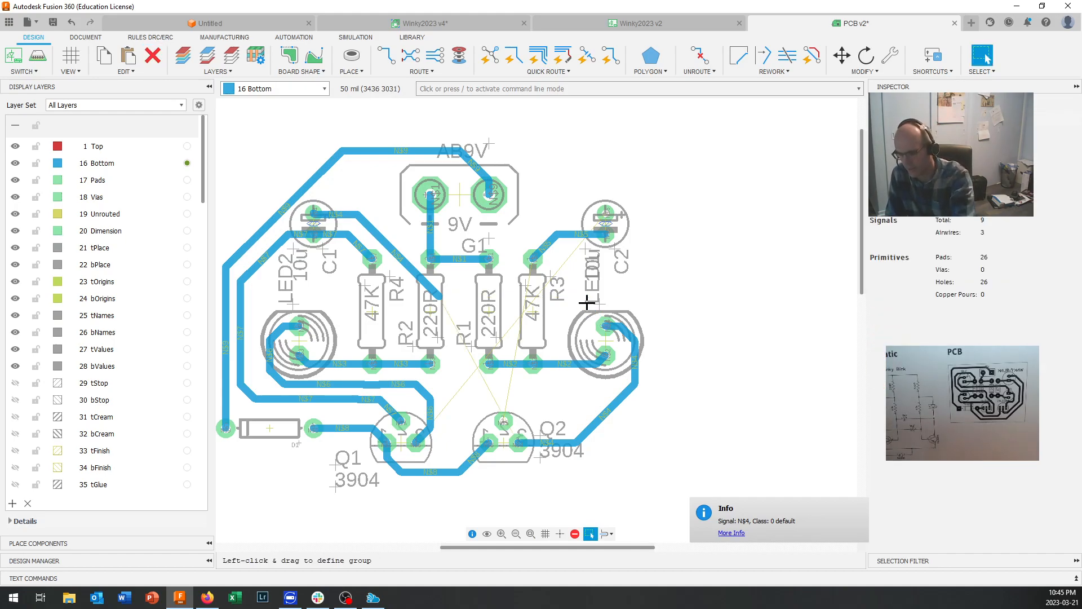
pyautogui.hotkey('ctrl', 'z')
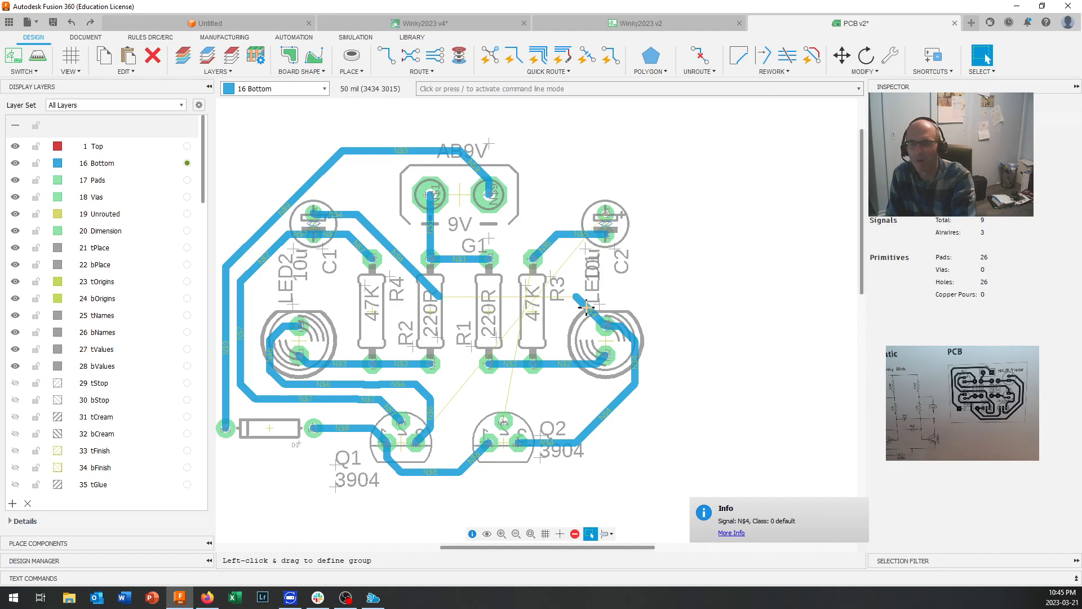
pyautogui.rightClick(586, 307)
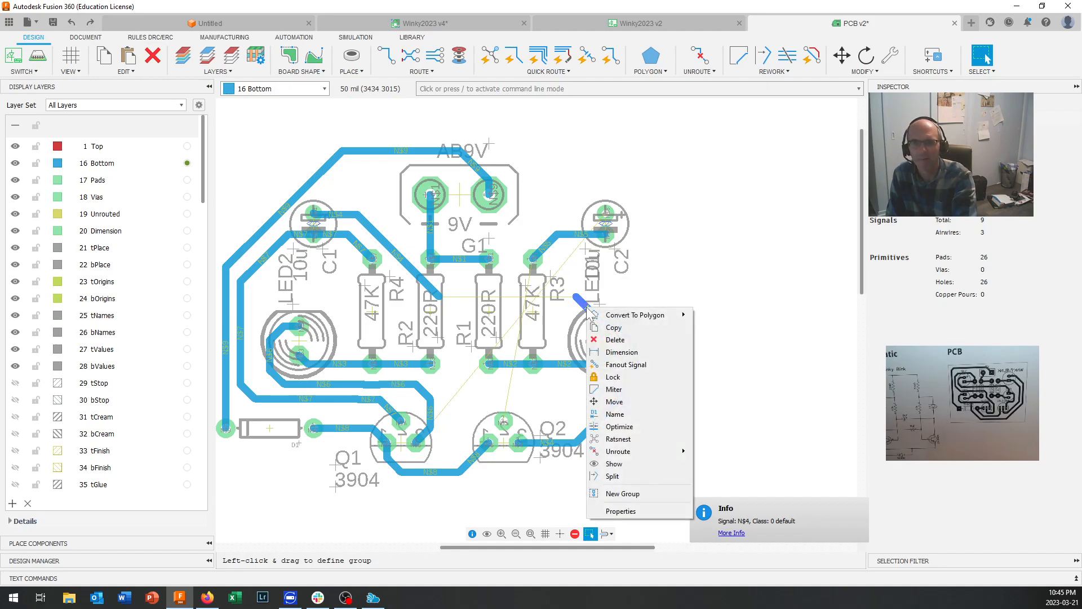
pyautogui.click(609, 340)
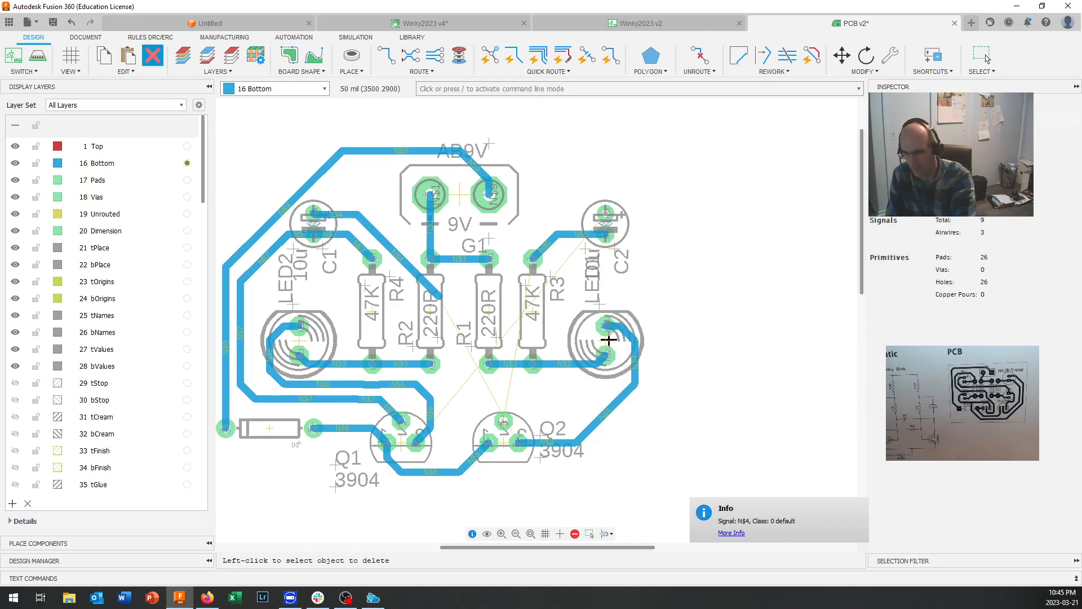
pyautogui.hotkey('ctrl', 'z')
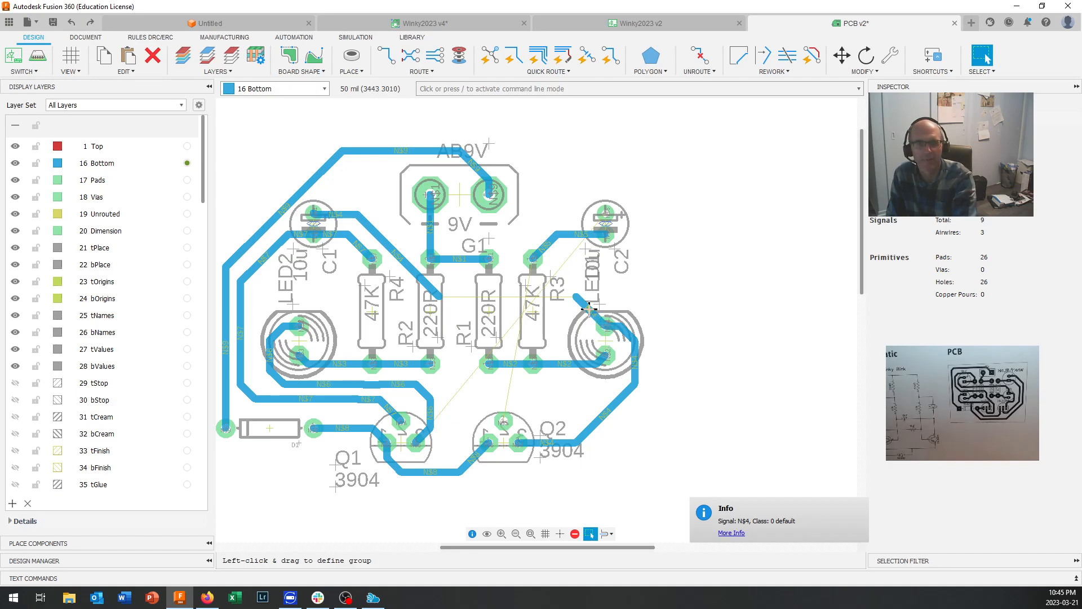
# Delete the remaining N$4 segments between C1's upper pad and LED1: the short diagonal at LED1, the diagonal above R2 and the stub at C1
pyautogui.click(589, 308)
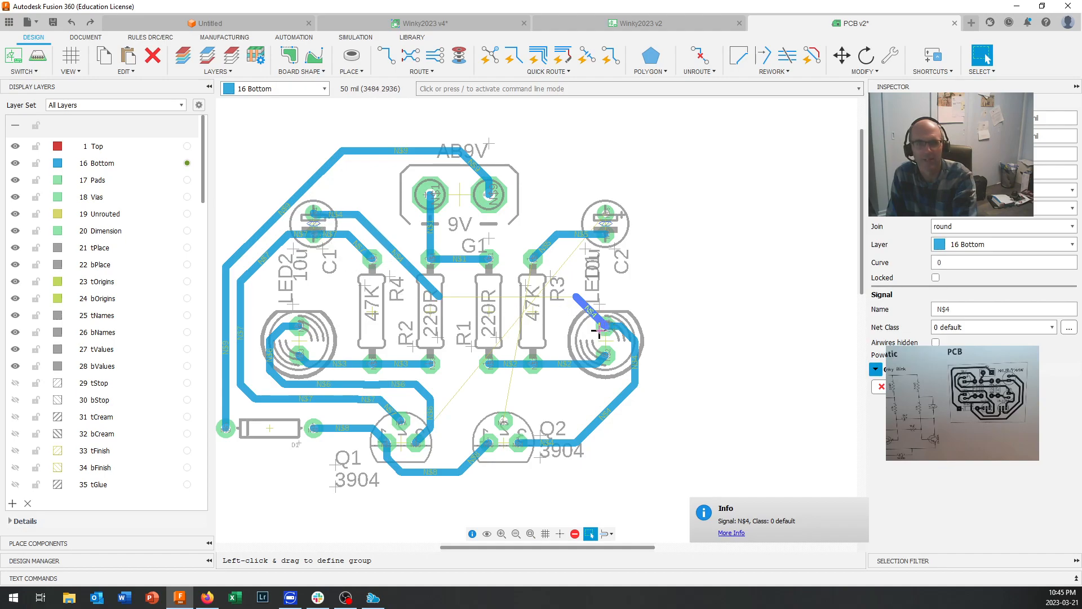
pyautogui.click(504, 405)
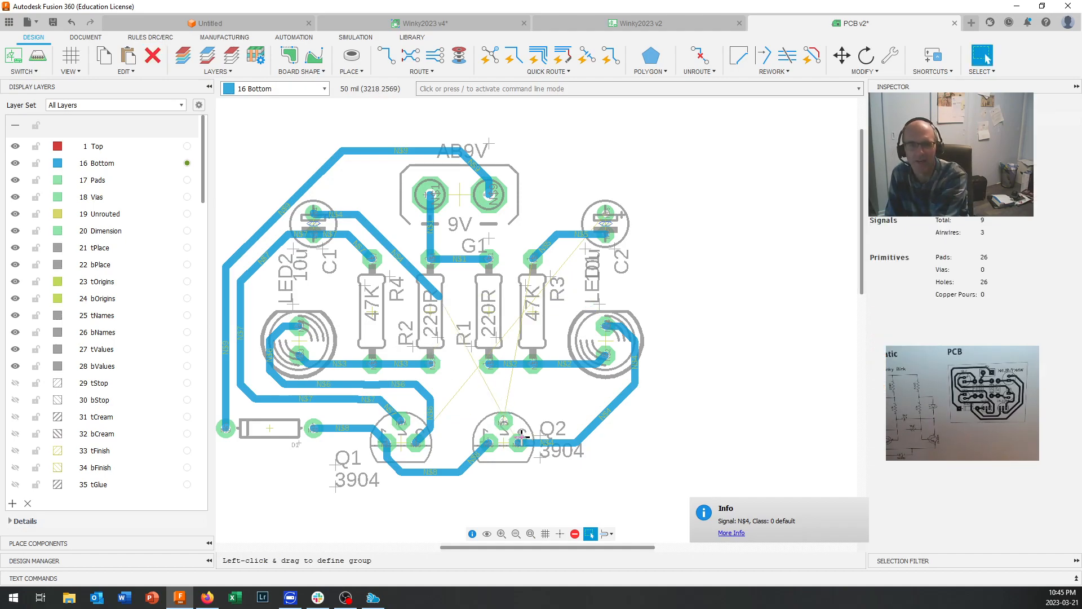
pyautogui.click(408, 277)
pyautogui.press('Delete')
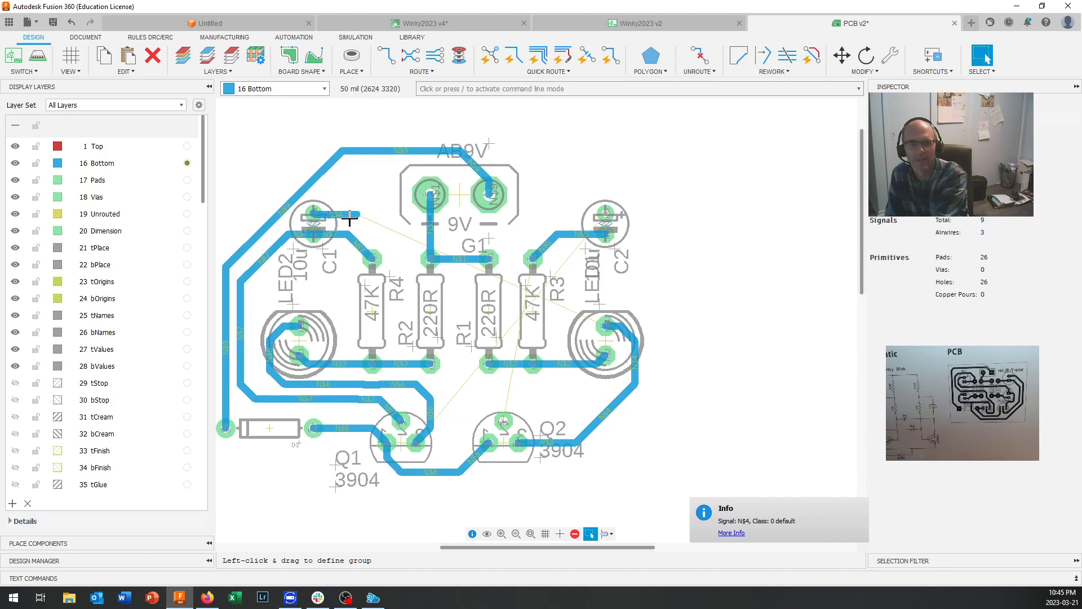
pyautogui.click(349, 216)
pyautogui.press('Delete')
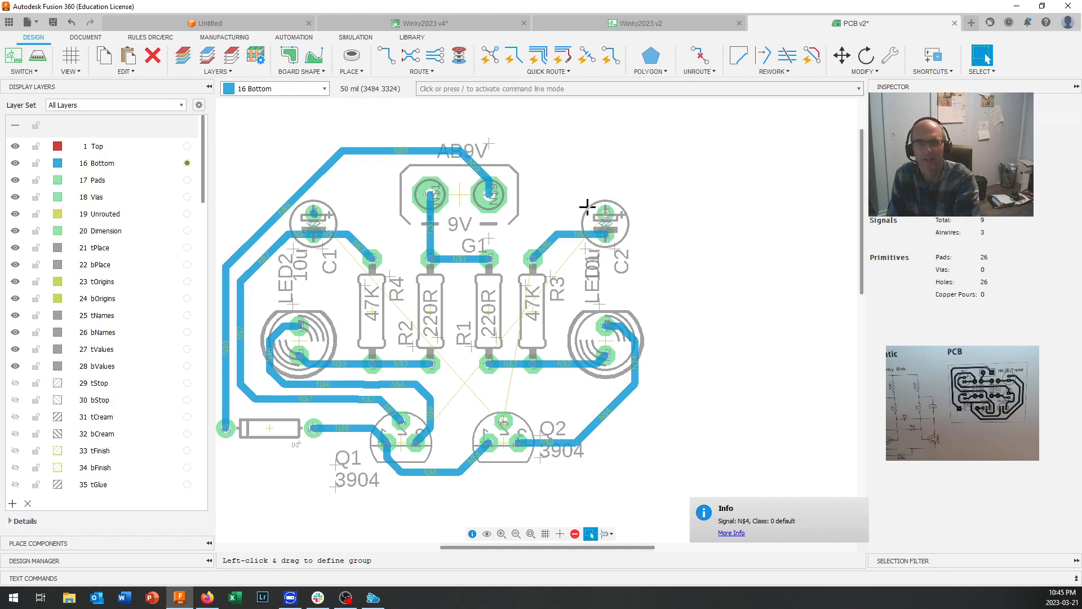
# Reposition capacitor C2 above LED1, trying a higher spot before settling it at 3500, 3250 mil
pyautogui.moveTo(593, 229); pyautogui.dragTo(592, 217)
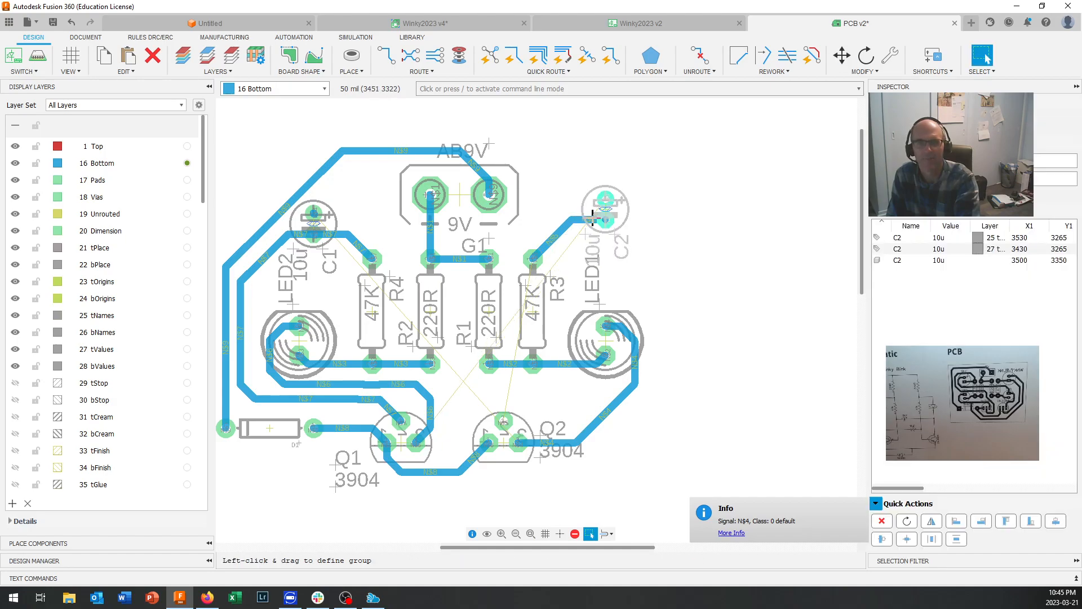
pyautogui.click(632, 227)
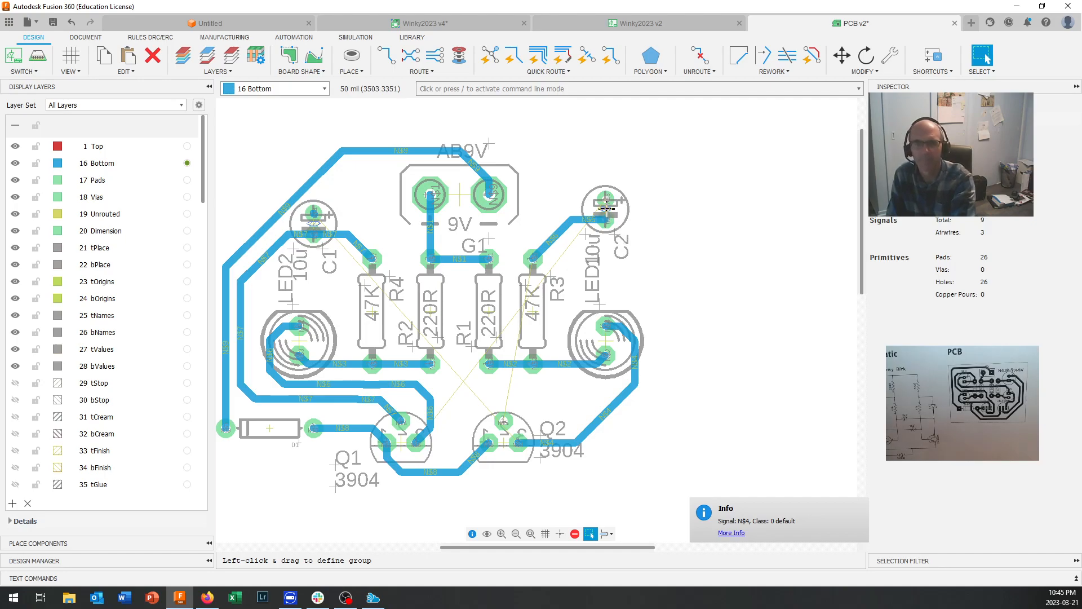
pyautogui.moveTo(607, 210)
pyautogui.mouseDown()
pyautogui.moveTo(614, 222)
pyautogui.moveTo(602, 234)
pyautogui.mouseUp()
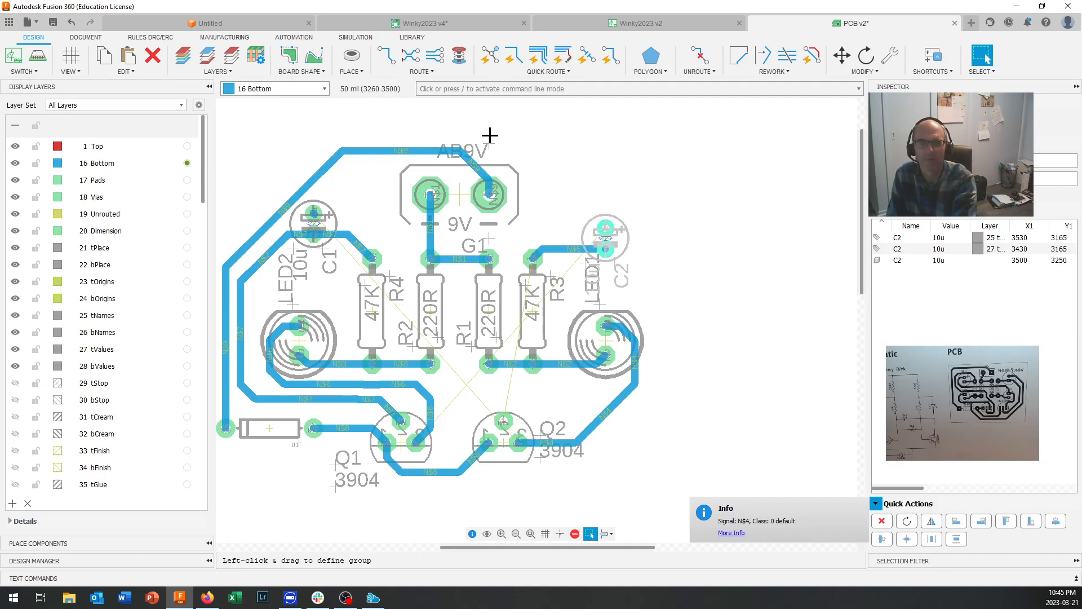
# Route the N$6 trace from C2's upper pad around the capacitor's right side and diagonally down to the existing N$6 trace above Q1
pyautogui.press('r')
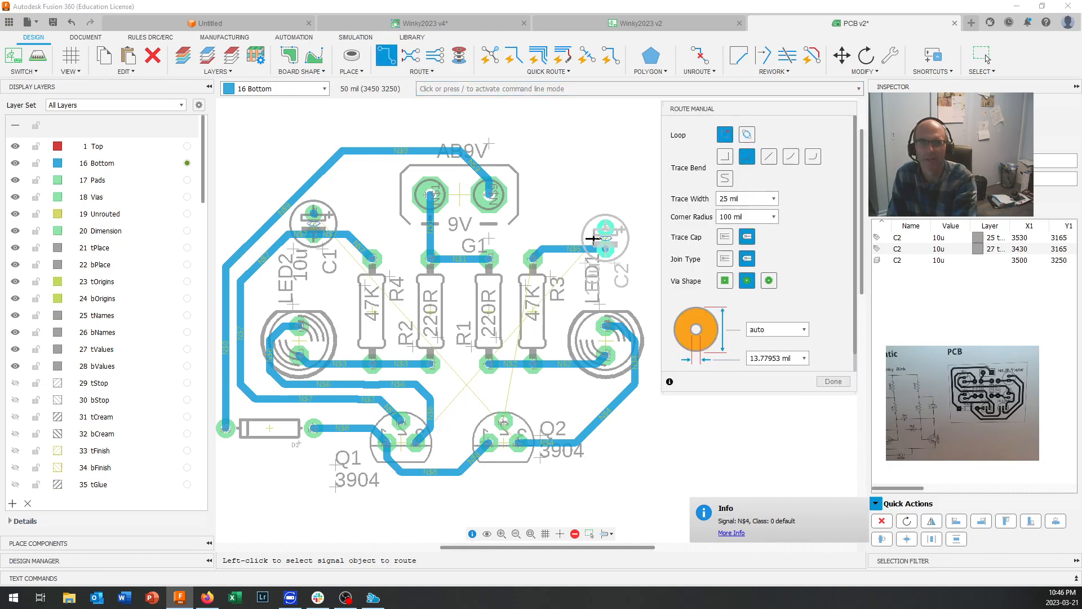
pyautogui.click(596, 233)
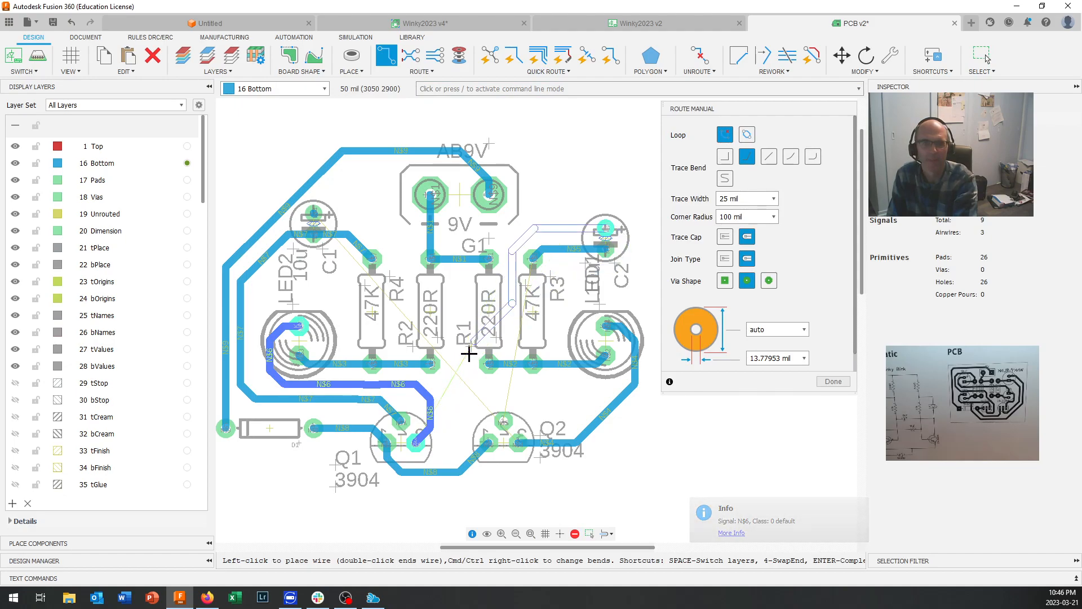
pyautogui.click(430, 400)
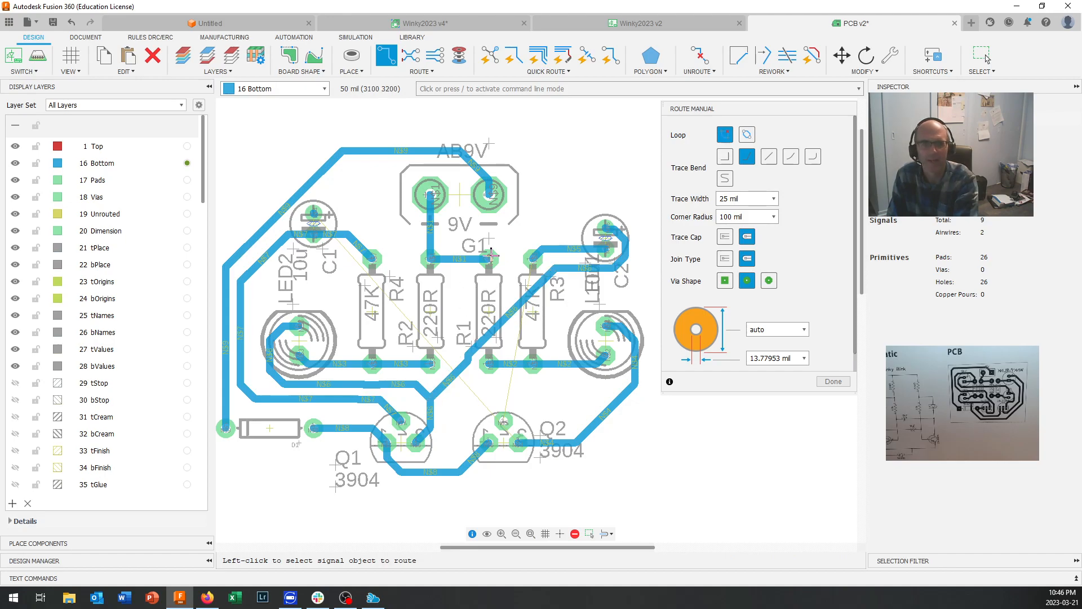
# Route N$4 from C1's upper pad across R2 and R1, up between R1 and R3, and around C2 to LED1's upper pad
pyautogui.click(326, 225)
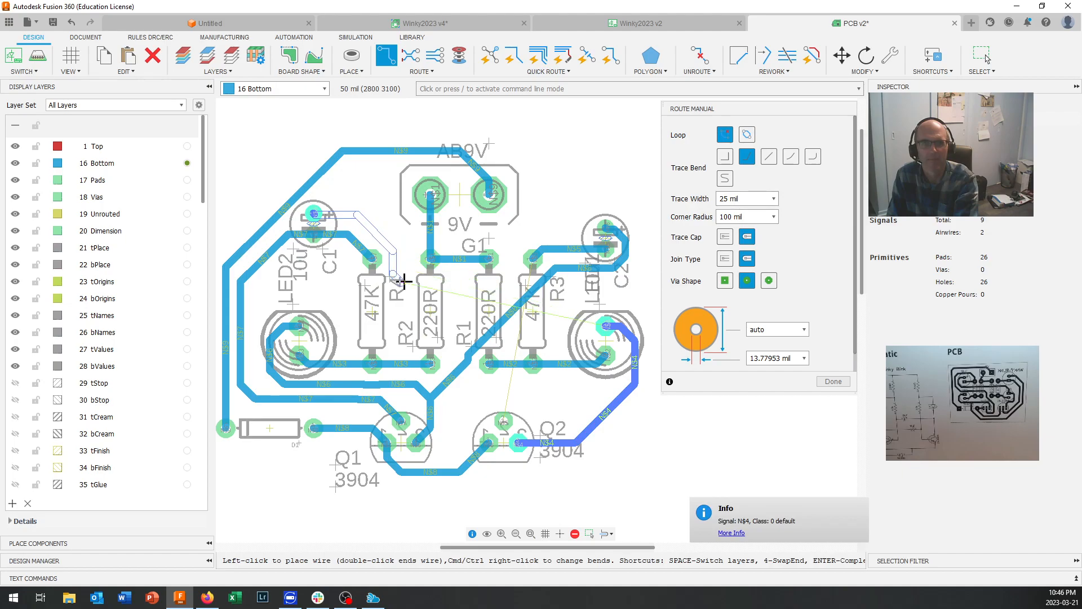
pyautogui.click(491, 296)
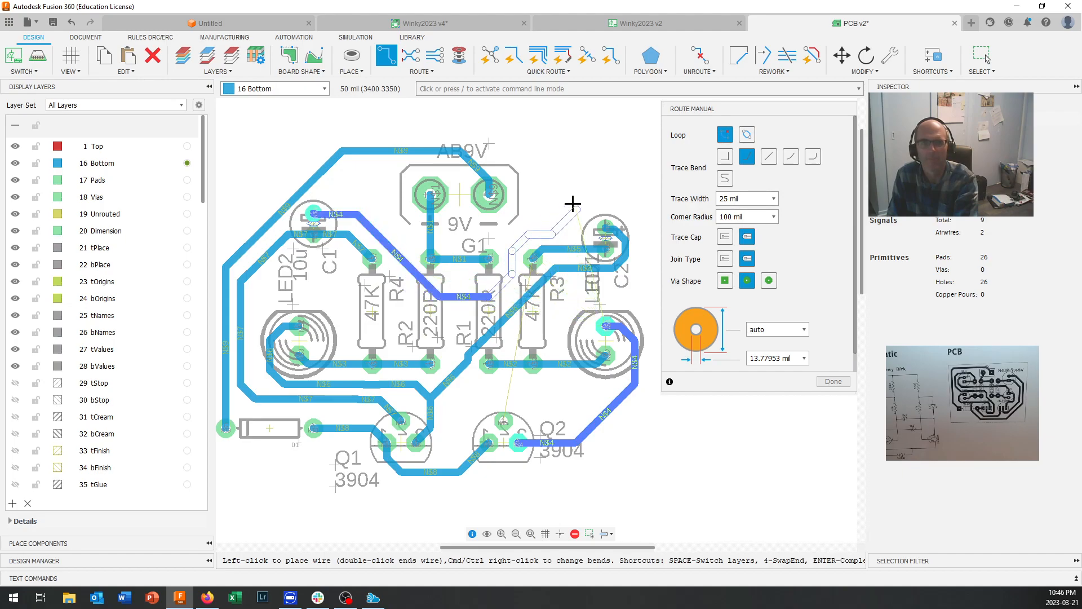
pyautogui.click(592, 189)
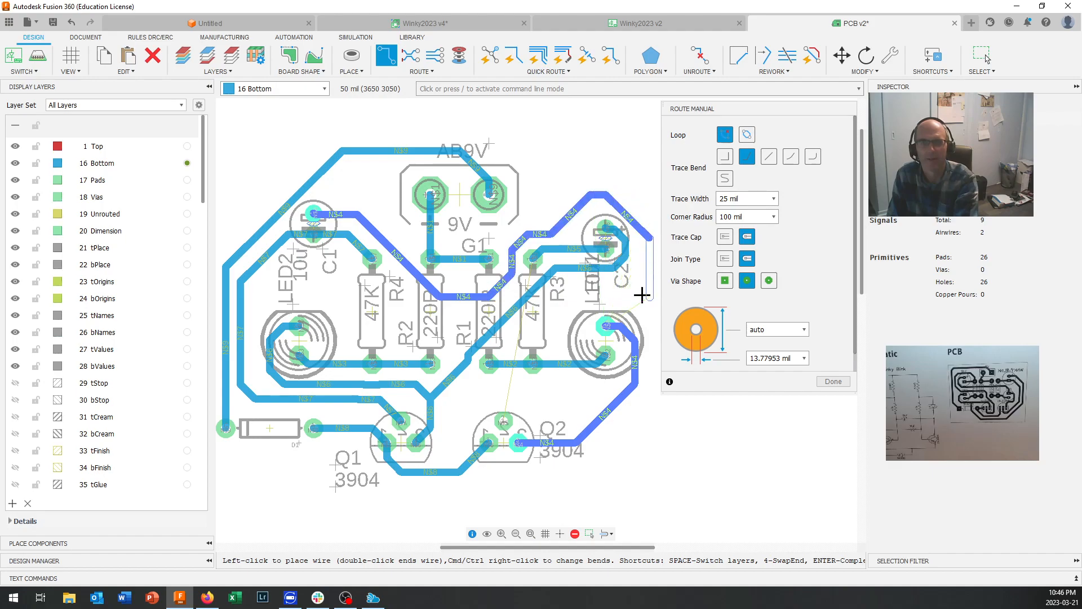
pyautogui.click(609, 324)
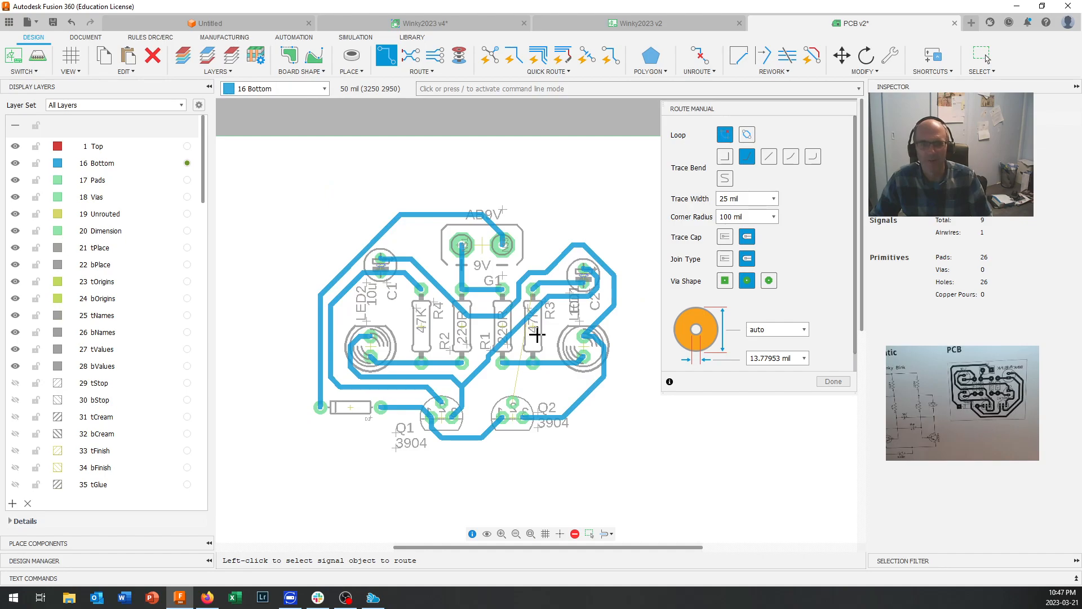
pyautogui.scroll(-3, 534, 373)
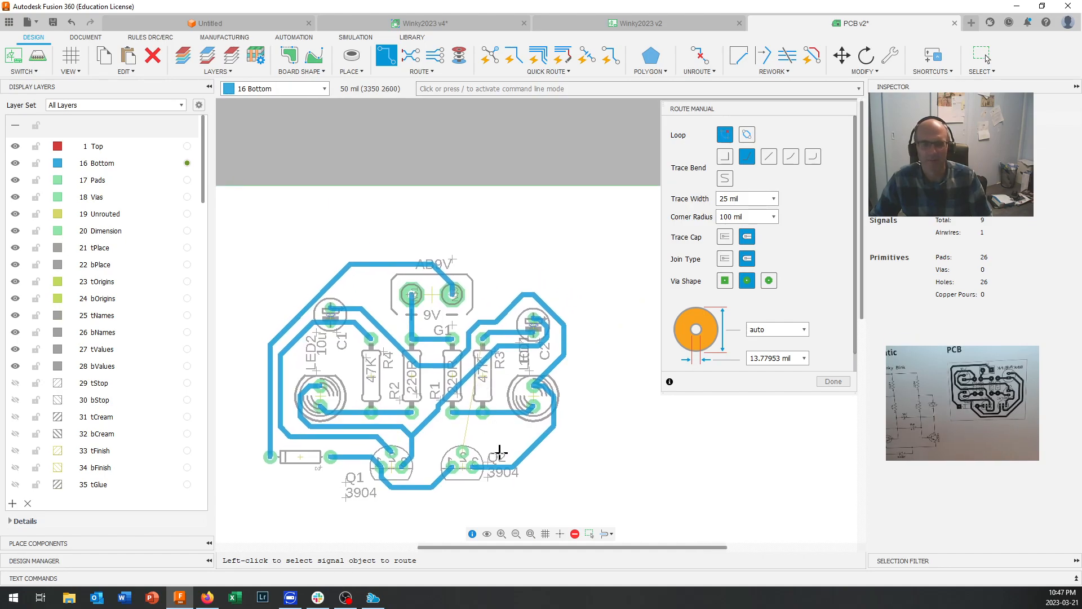
pyautogui.moveTo(517, 439); pyautogui.dragTo(561, 394, button='middle')
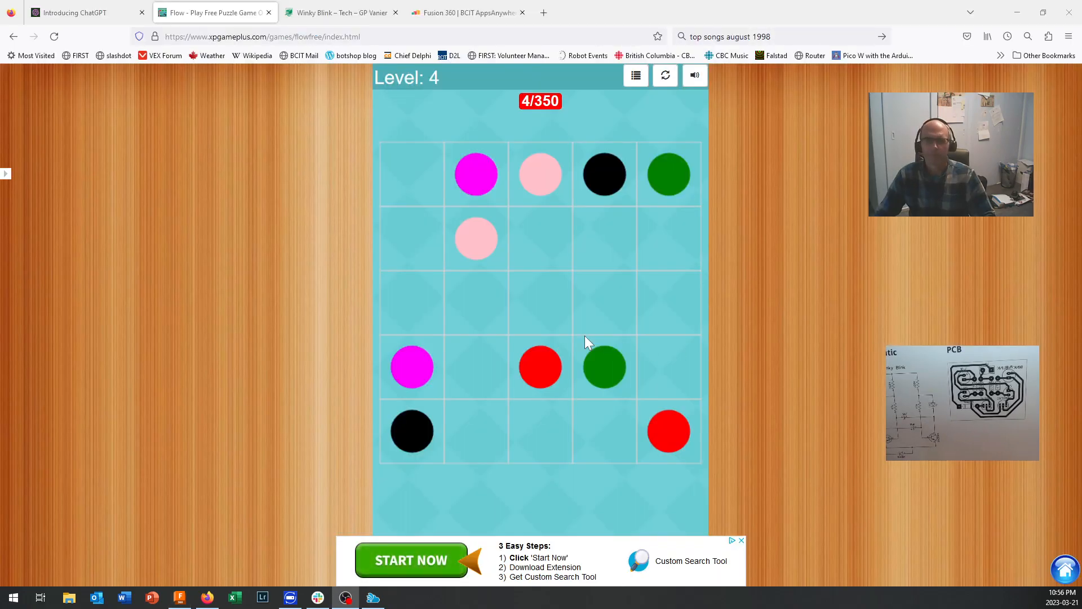
# Solve level 4 of the Flow puzzle by linking the pink, magenta, red, green and black dot pairs without crossings
pyautogui.moveTo(541, 175)
pyautogui.mouseDown()
pyautogui.moveTo(530, 257)
pyautogui.moveTo(492, 235)
pyautogui.mouseUp()
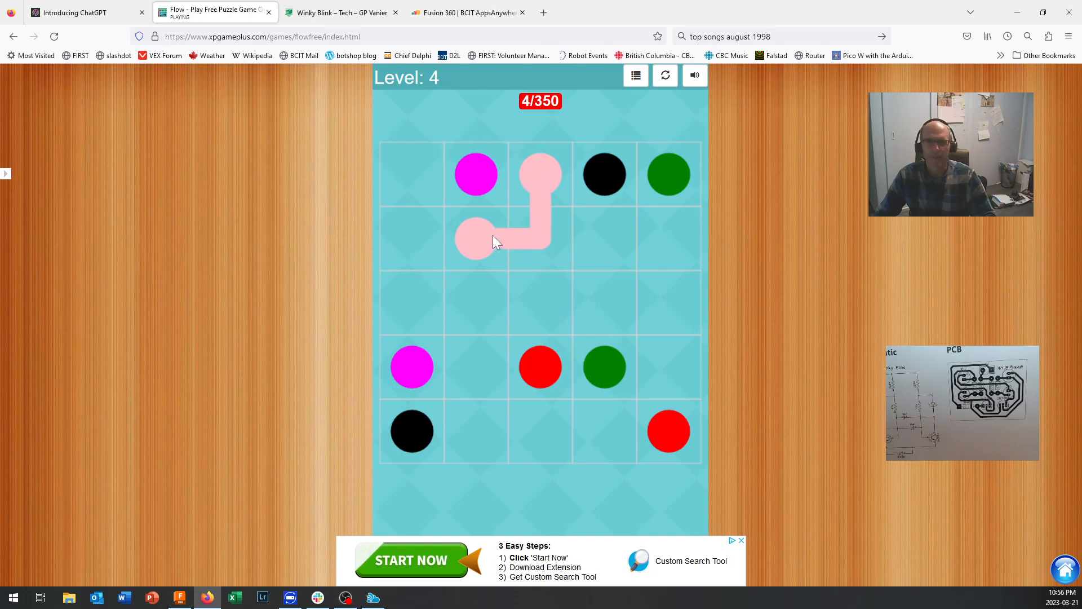
pyautogui.moveTo(481, 191)
pyautogui.mouseDown()
pyautogui.moveTo(407, 181)
pyautogui.moveTo(398, 303)
pyautogui.mouseUp()
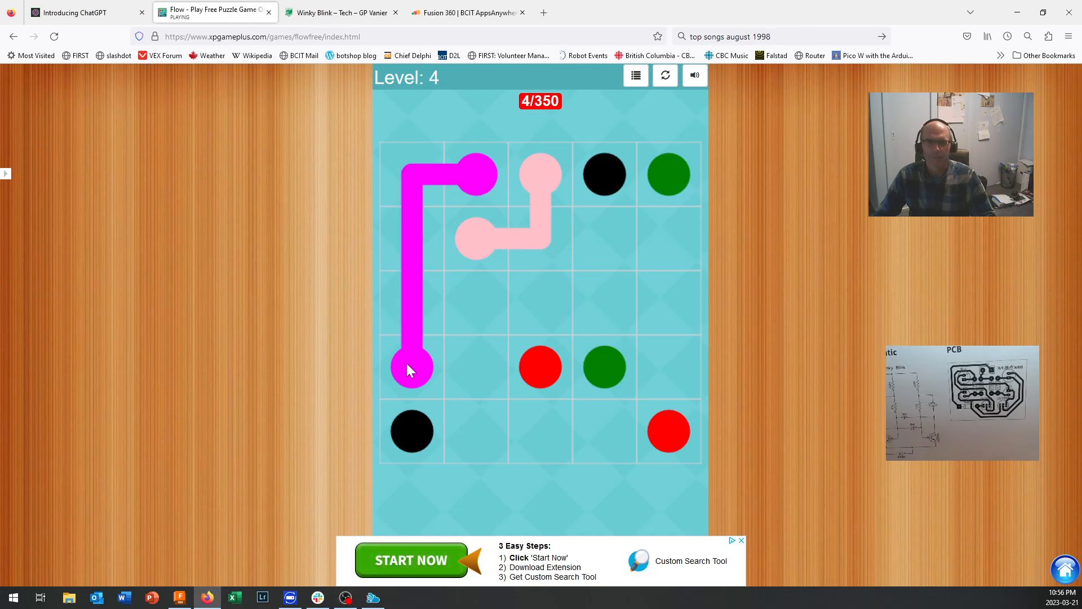
pyautogui.moveTo(556, 364)
pyautogui.mouseDown()
pyautogui.moveTo(546, 430)
pyautogui.moveTo(647, 442)
pyautogui.mouseUp()
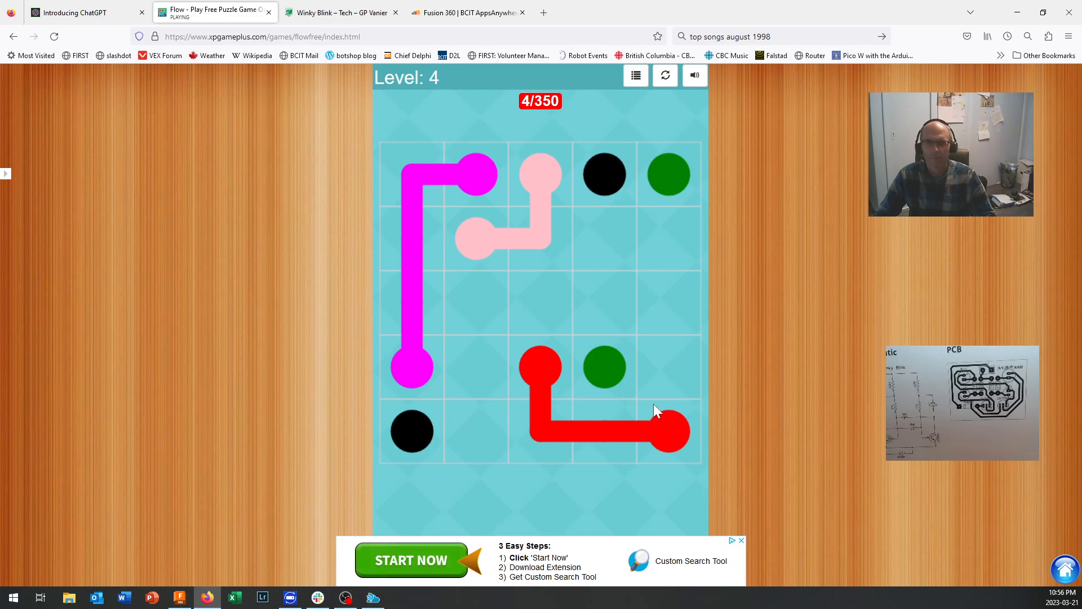
pyautogui.moveTo(670, 367)
pyautogui.mouseDown()
pyautogui.moveTo(657, 170)
pyautogui.moveTo(597, 263)
pyautogui.moveTo(540, 296)
pyautogui.moveTo(462, 303)
pyautogui.moveTo(472, 417)
pyautogui.moveTo(425, 424)
pyautogui.mouseUp()
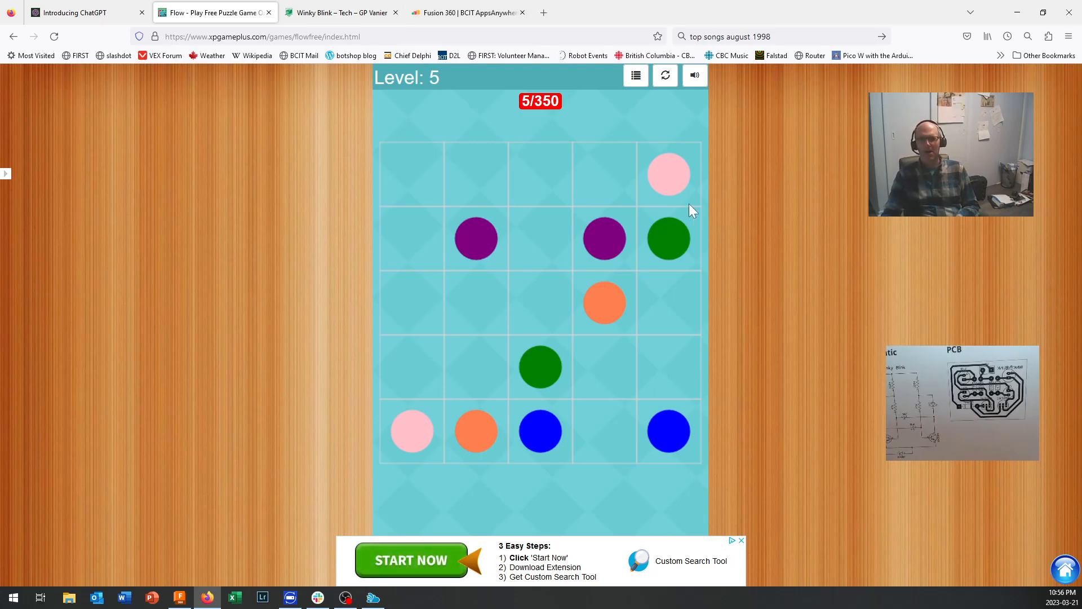
# Solve level 5 of the Flow puzzle by linking the pink, purple, orange, green and blue dot pairs
pyautogui.moveTo(654, 177)
pyautogui.mouseDown()
pyautogui.moveTo(422, 174)
pyautogui.moveTo(442, 430)
pyautogui.mouseUp()
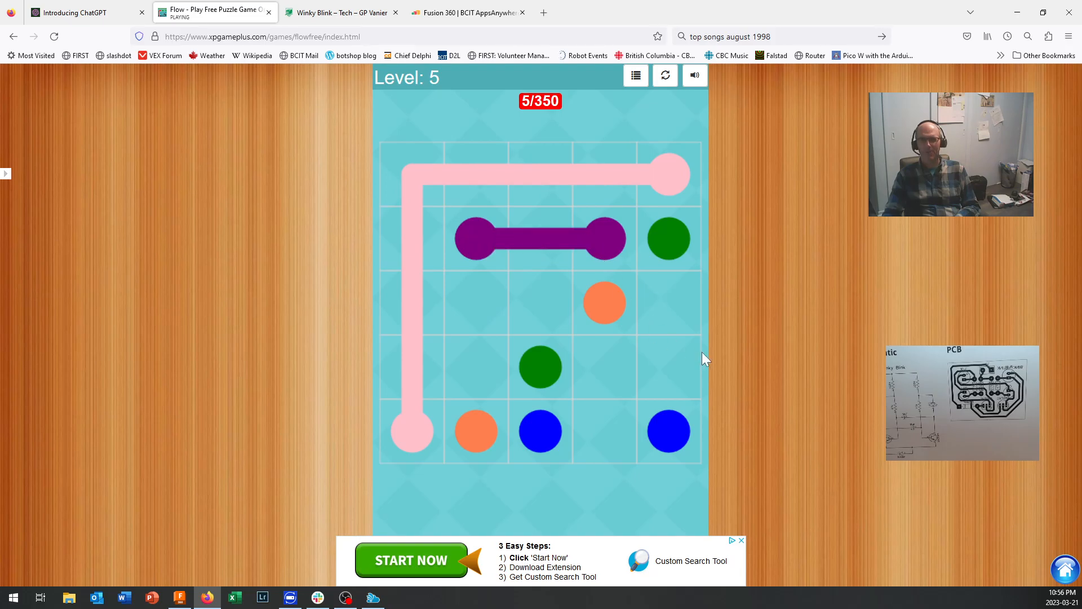
pyautogui.moveTo(606, 302)
pyautogui.mouseDown()
pyautogui.moveTo(489, 307)
pyautogui.moveTo(483, 414)
pyautogui.mouseUp()
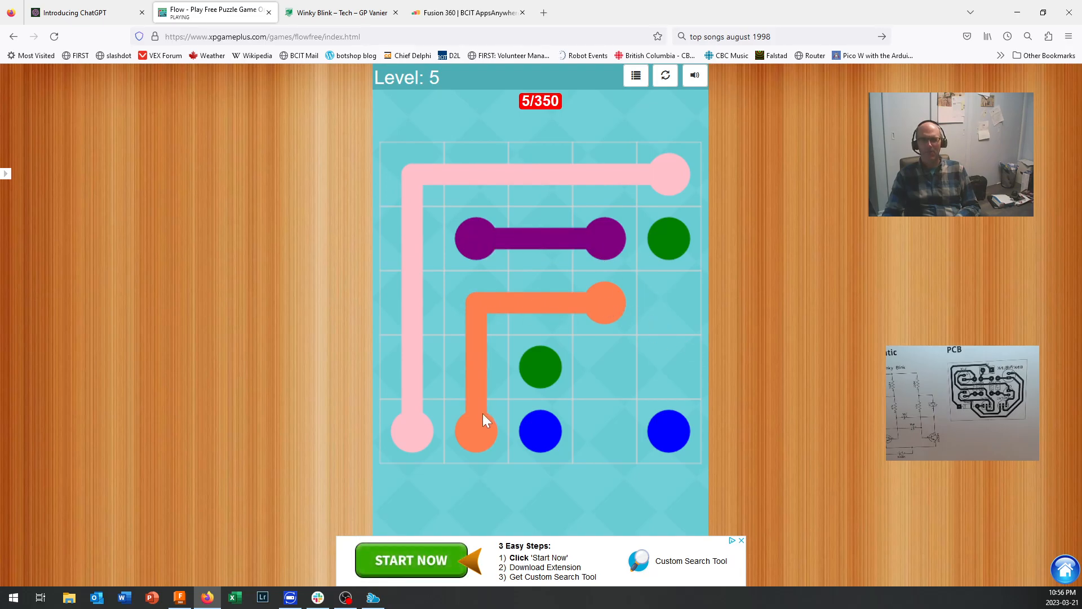
pyautogui.moveTo(543, 367)
pyautogui.mouseDown()
pyautogui.moveTo(675, 364)
pyautogui.moveTo(674, 217)
pyautogui.mouseUp()
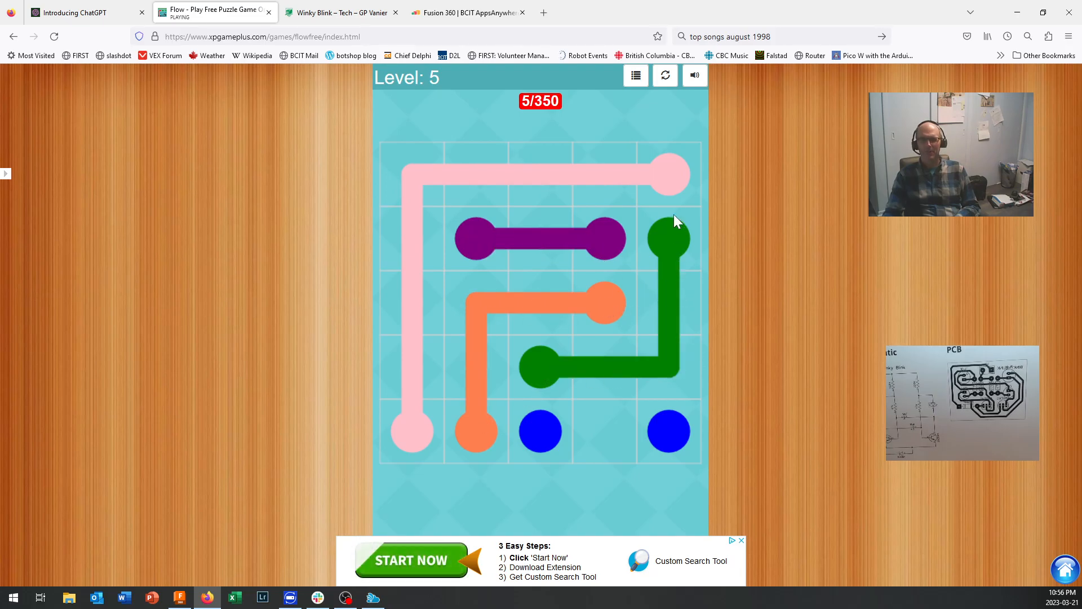
pyautogui.moveTo(667, 431); pyautogui.dragTo(555, 424)
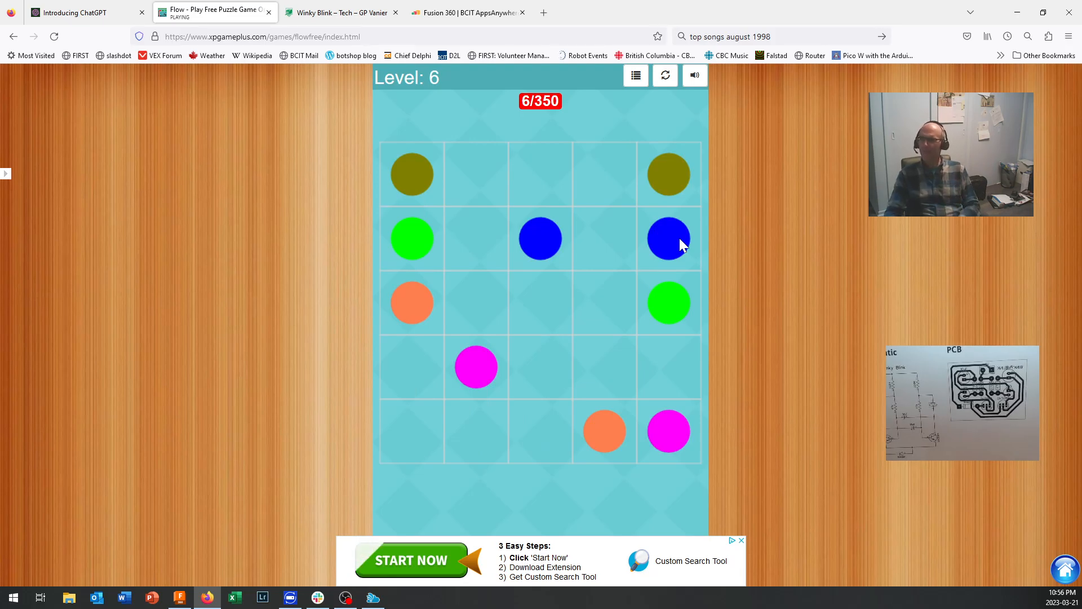
# Solve level 6 of the Flow puzzle by linking the blue, olive, green, magenta and orange dot pairs
pyautogui.moveTo(675, 240); pyautogui.dragTo(592, 243)
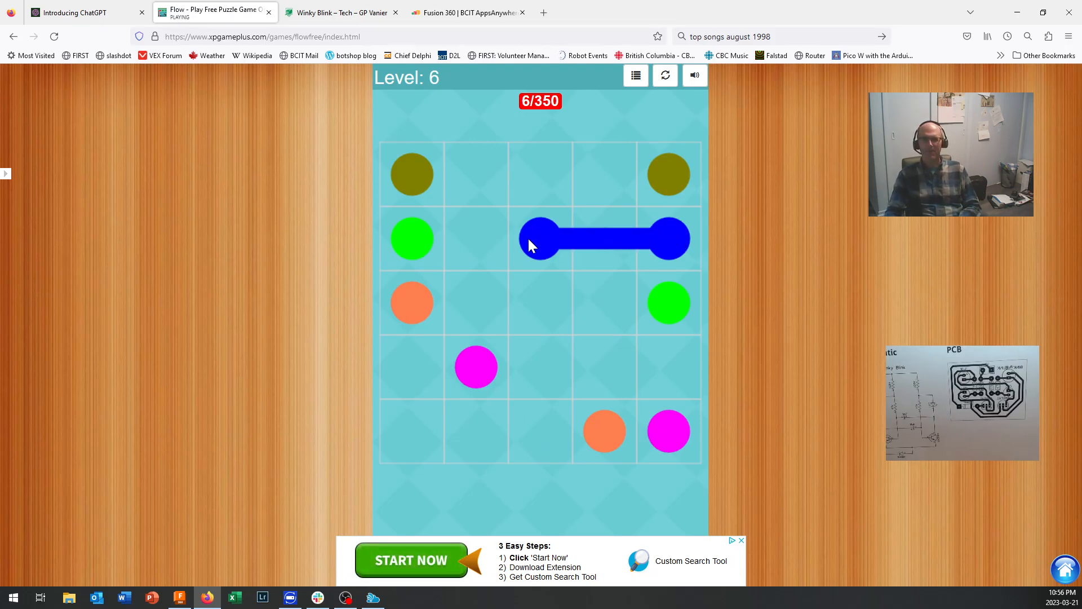
pyautogui.moveTo(663, 185); pyautogui.dragTo(396, 191)
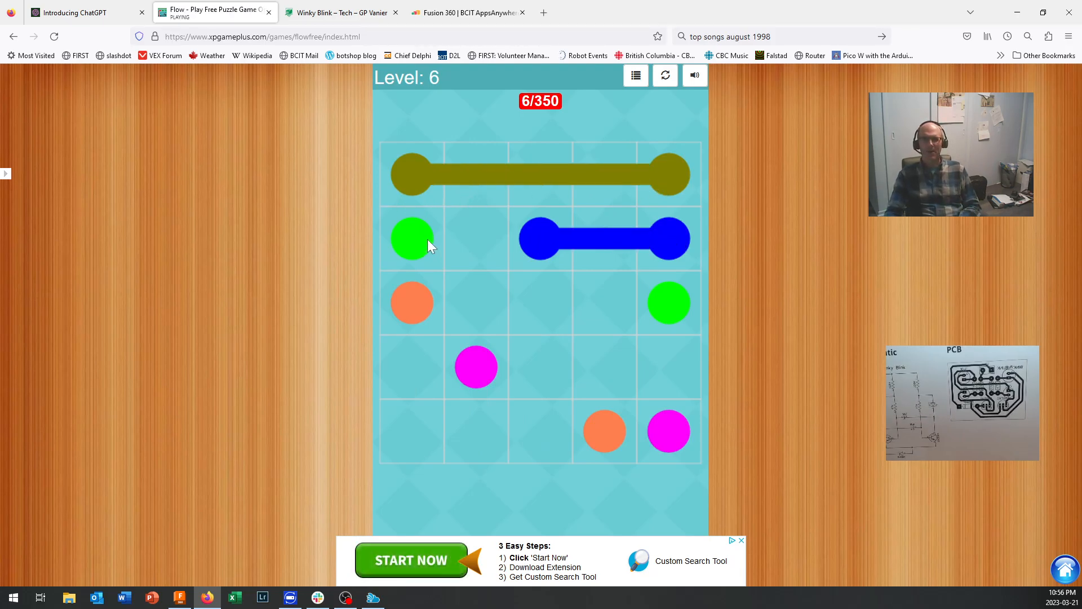
pyautogui.moveTo(427, 239); pyautogui.dragTo(482, 238)
pyautogui.moveTo(492, 304); pyautogui.dragTo(664, 297)
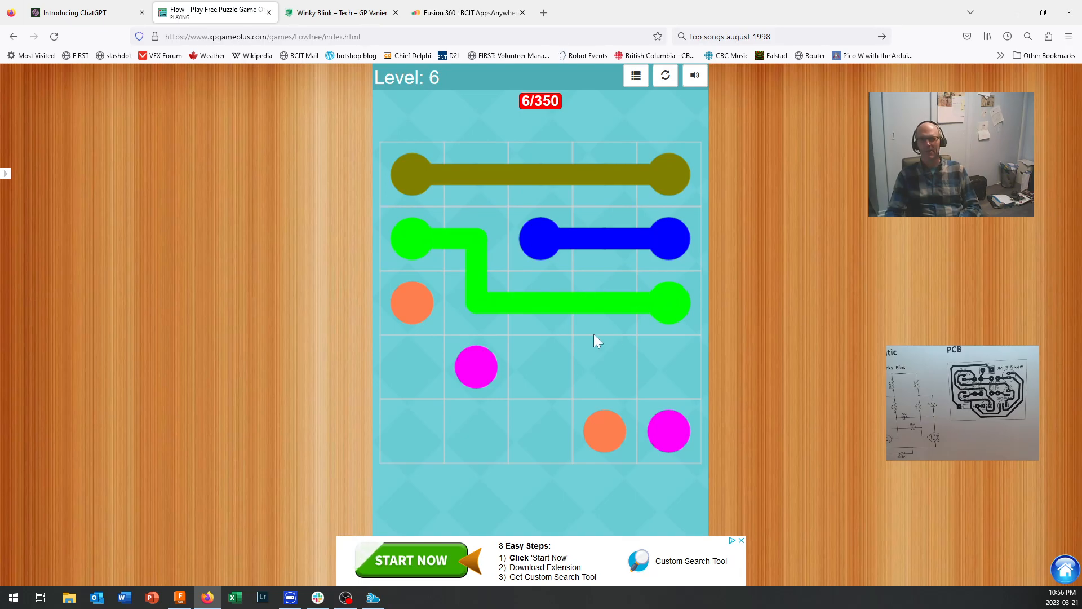
pyautogui.moveTo(490, 366); pyautogui.dragTo(631, 361)
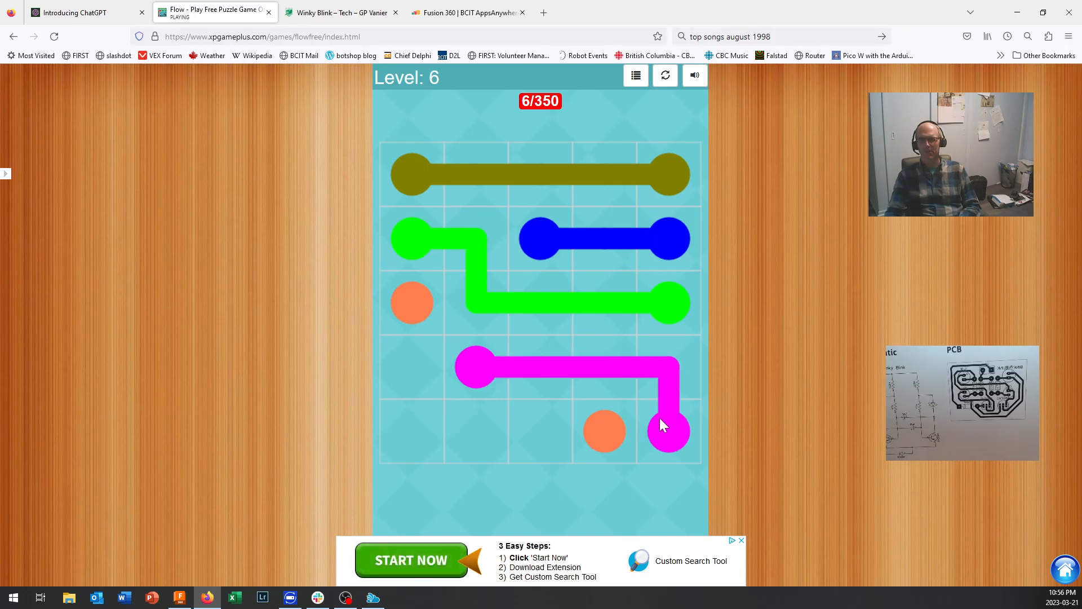
pyautogui.moveTo(593, 428)
pyautogui.mouseDown()
pyautogui.moveTo(401, 388)
pyautogui.moveTo(404, 329)
pyautogui.mouseUp()
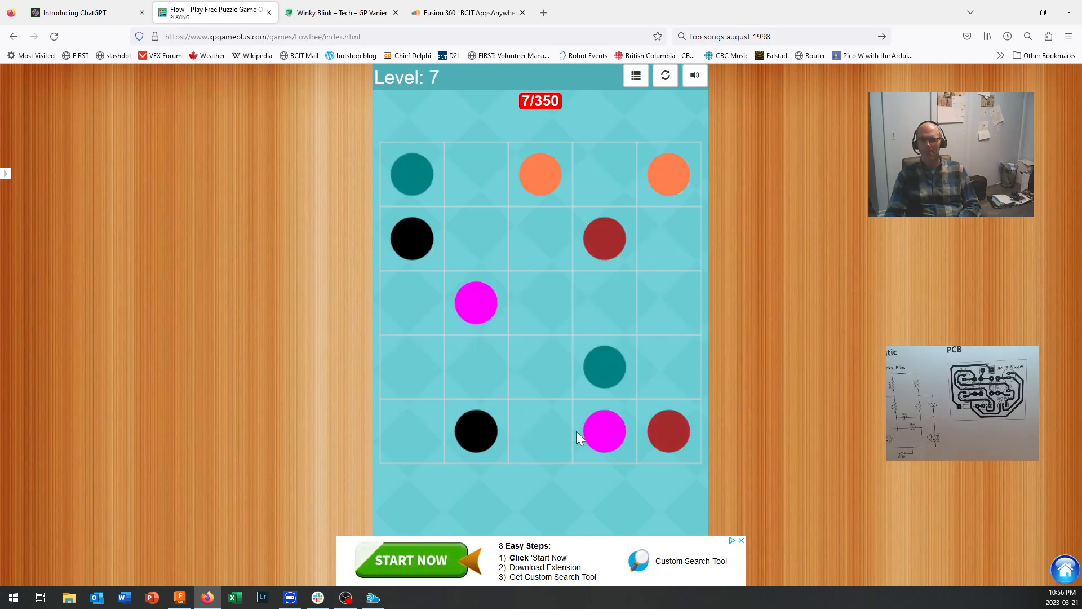
# Solve level 7 of the Flow puzzle by linking the dark red, teal, orange, magenta and black dot pairs
pyautogui.moveTo(680, 255); pyautogui.dragTo(698, 435)
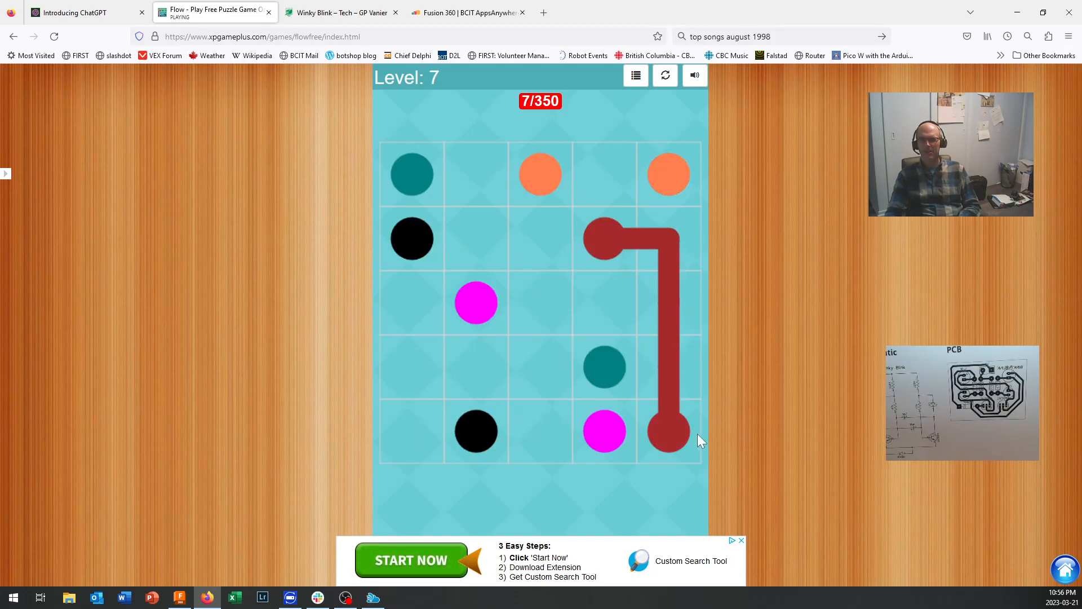
pyautogui.moveTo(601, 368)
pyautogui.mouseDown()
pyautogui.moveTo(601, 319)
pyautogui.moveTo(568, 317)
pyautogui.moveTo(546, 245)
pyautogui.moveTo(465, 238)
pyautogui.moveTo(427, 176)
pyautogui.mouseUp()
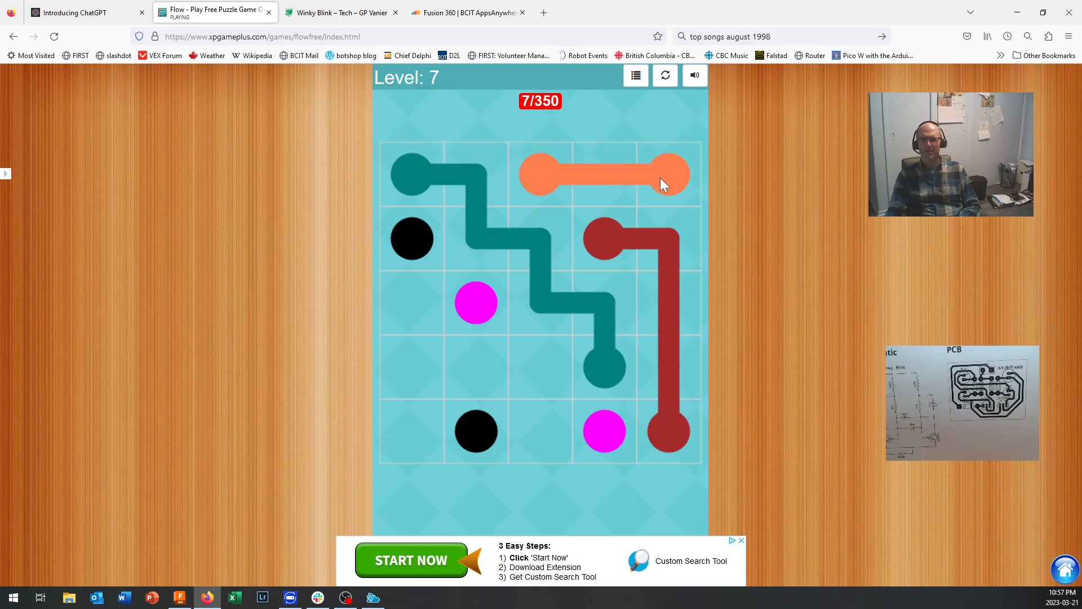
pyautogui.moveTo(485, 296)
pyautogui.mouseDown()
pyautogui.moveTo(482, 351)
pyautogui.moveTo(535, 360)
pyautogui.moveTo(562, 446)
pyautogui.mouseUp()
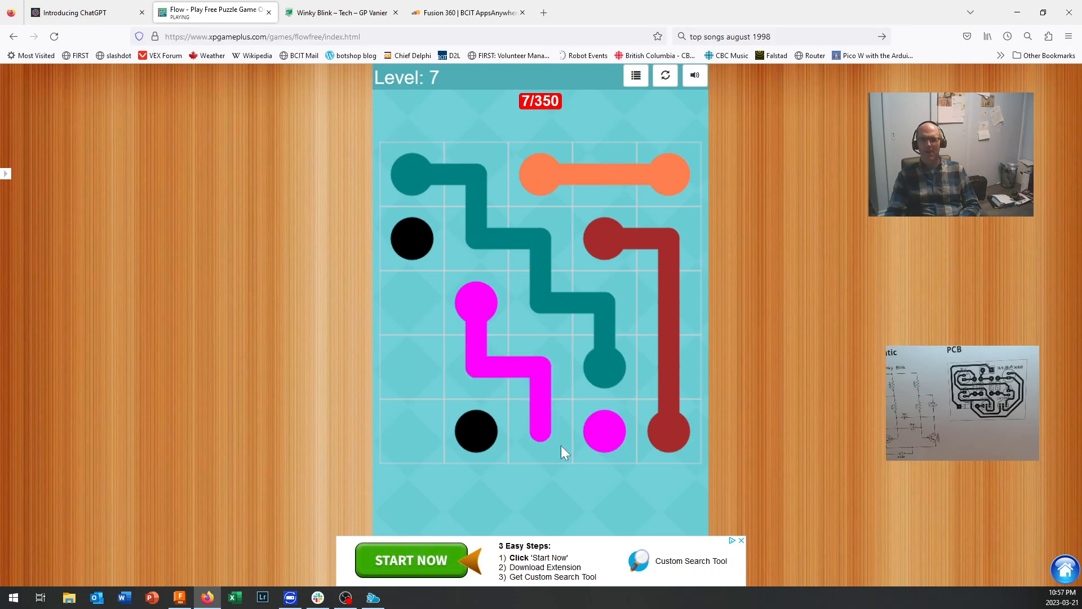
pyautogui.moveTo(472, 440); pyautogui.dragTo(422, 253)
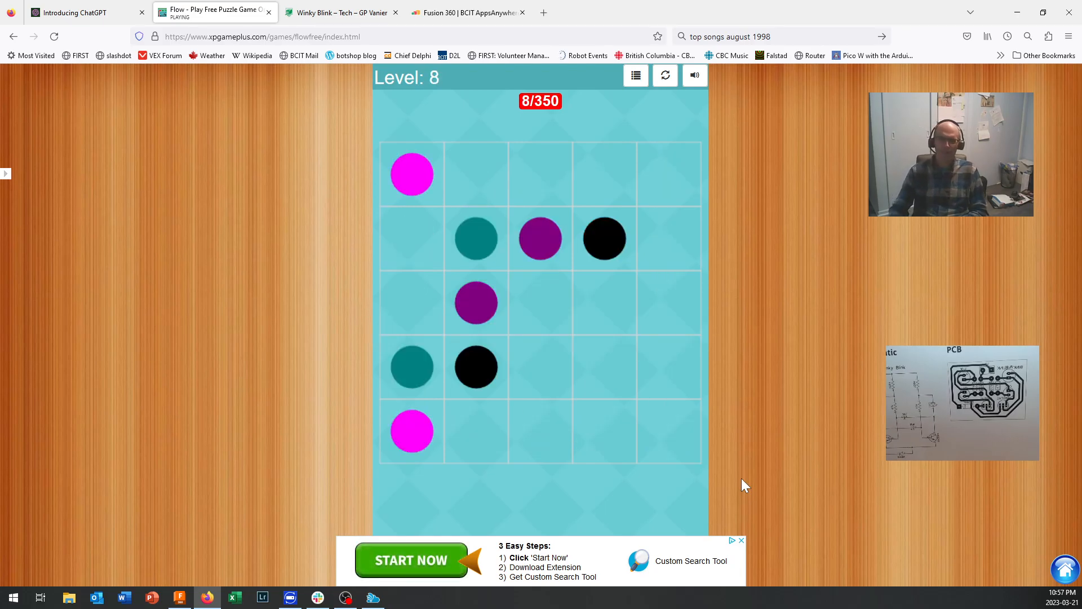
# Switch back to the Fusion 360 board and manually route the open N$5 trace end below R1 to Q2's upper pad
pyautogui.click(180, 597)
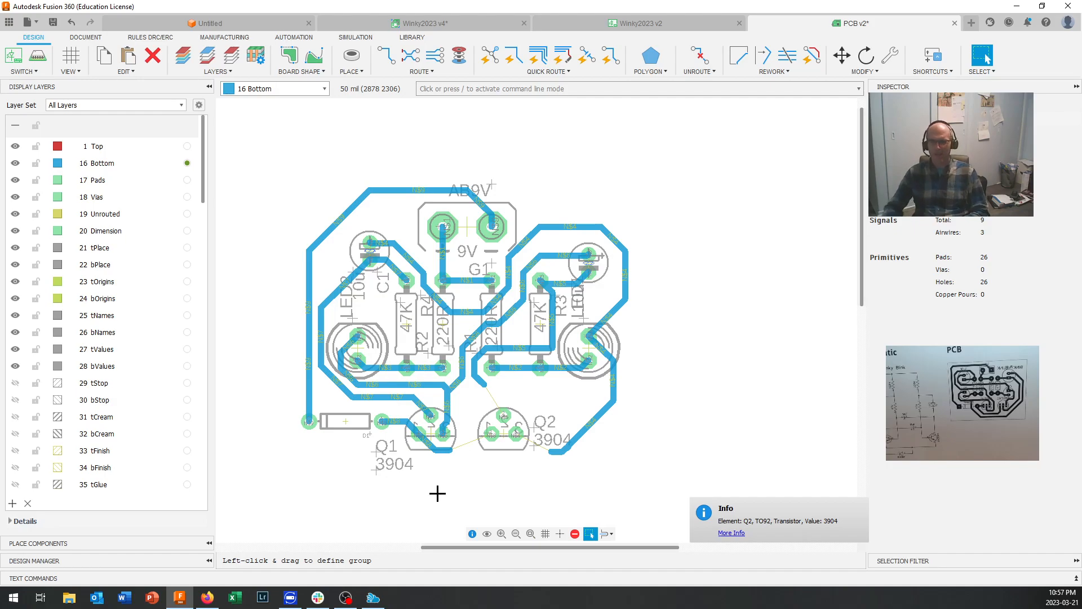
pyautogui.scroll(2, 479, 394)
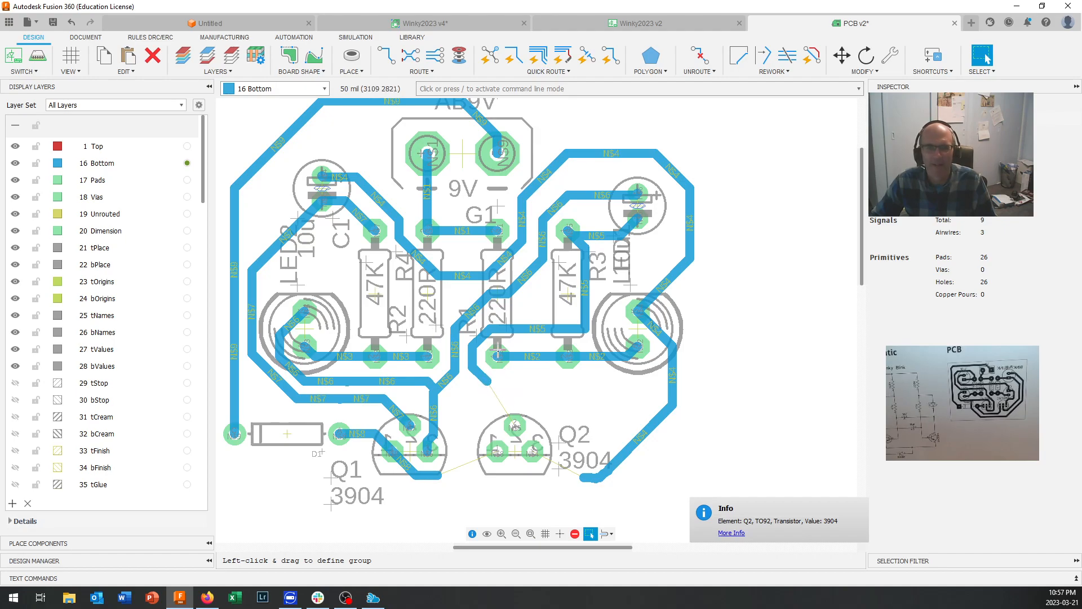
pyautogui.click(386, 55)
pyautogui.click(492, 386)
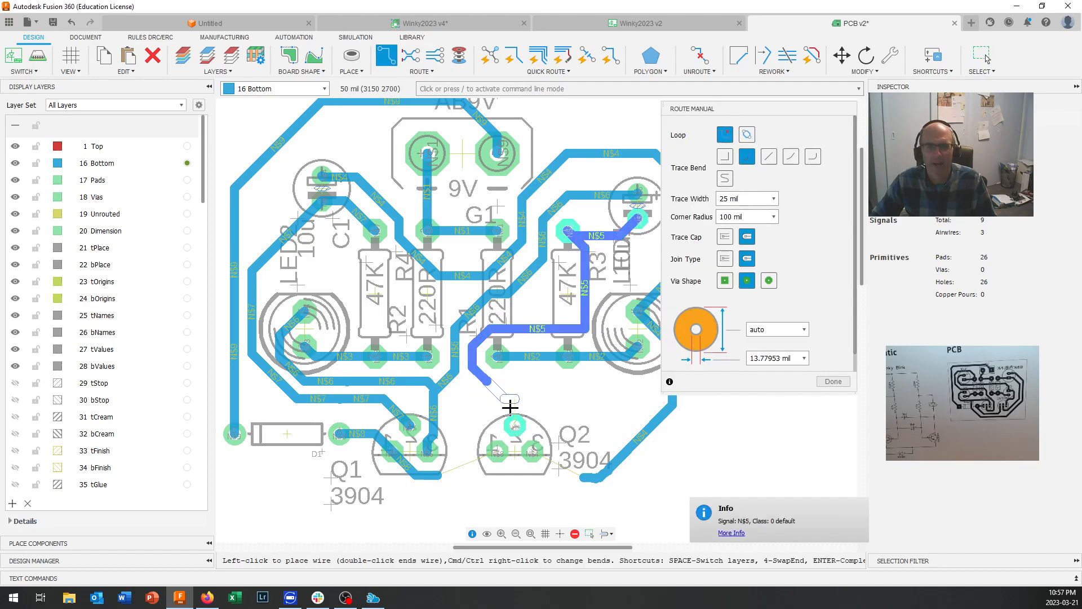
pyautogui.click(514, 426)
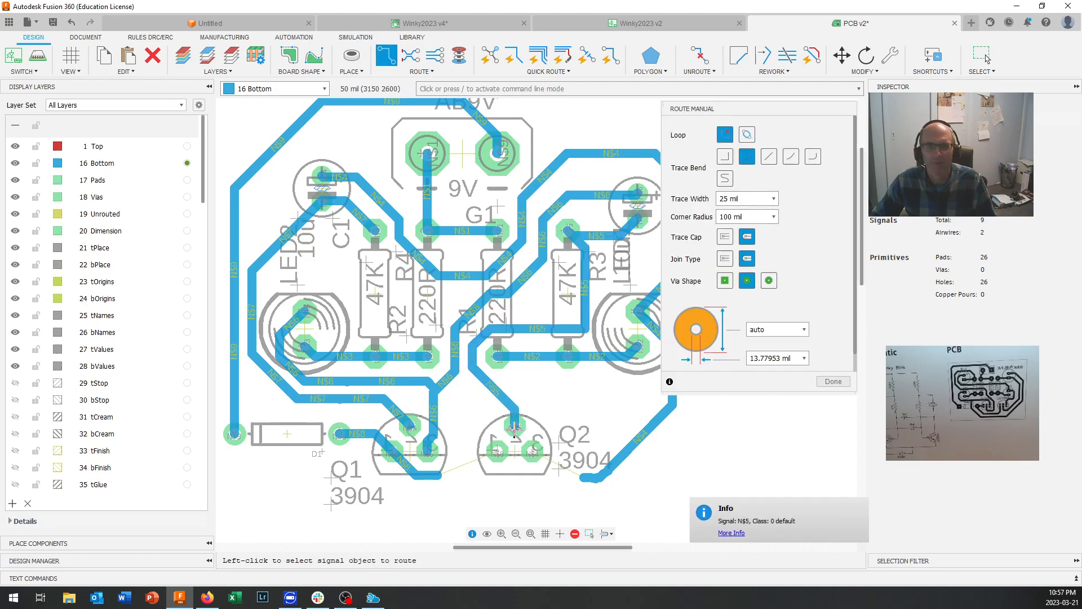
# Connect the open N$4 trace end to Q2's right pad and extend the N$8 trace from Q1 to Q2's left pad
pyautogui.click(573, 472)
pyautogui.click(532, 451)
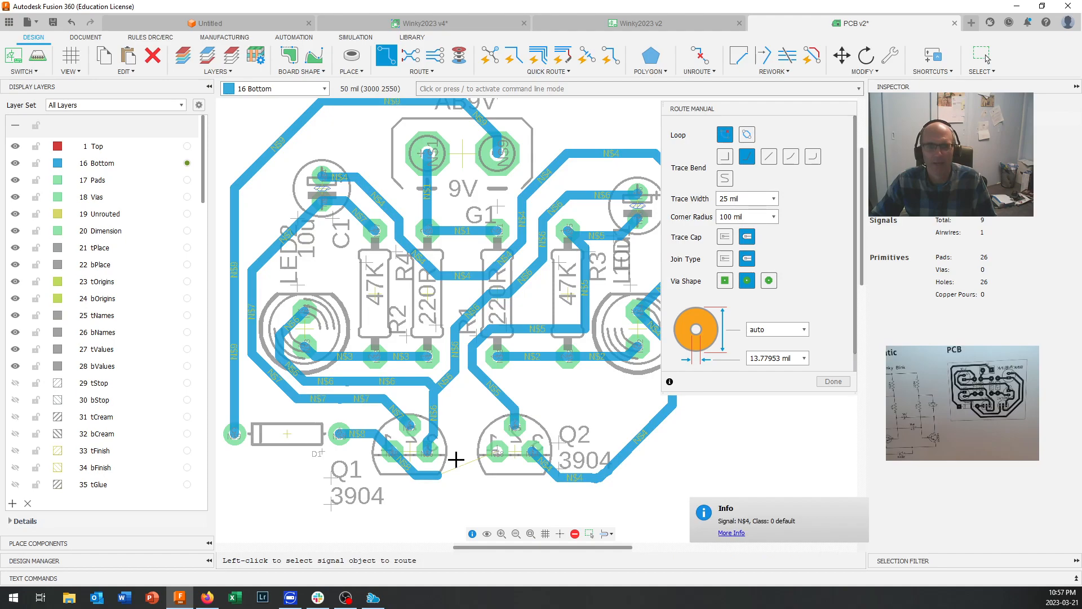
pyautogui.click(496, 451)
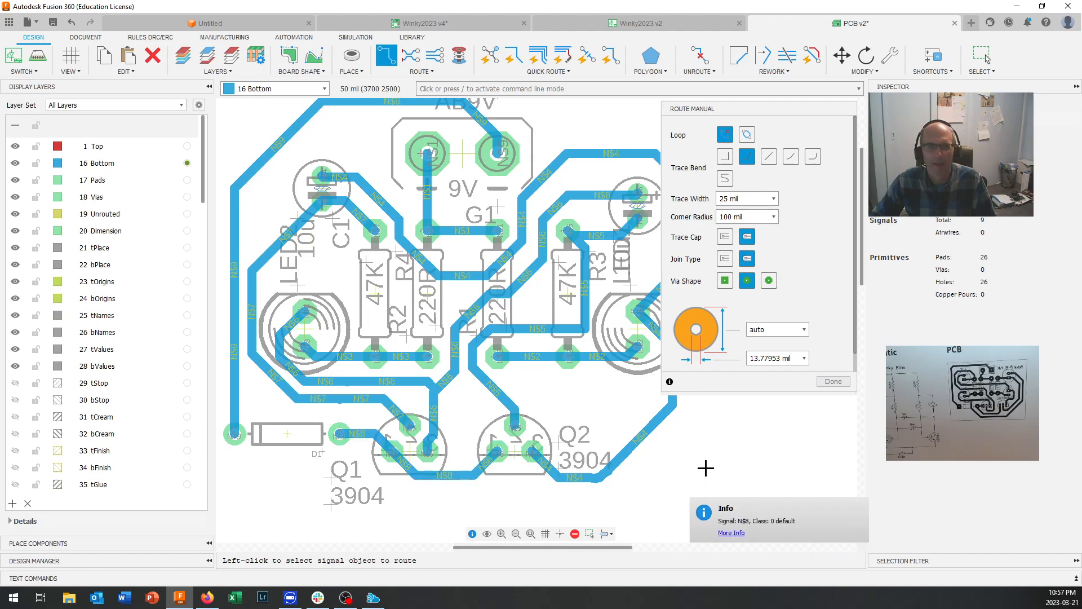
# End manual routing and run the design rule check on the whole board with the default rules
pyautogui.click(832, 382)
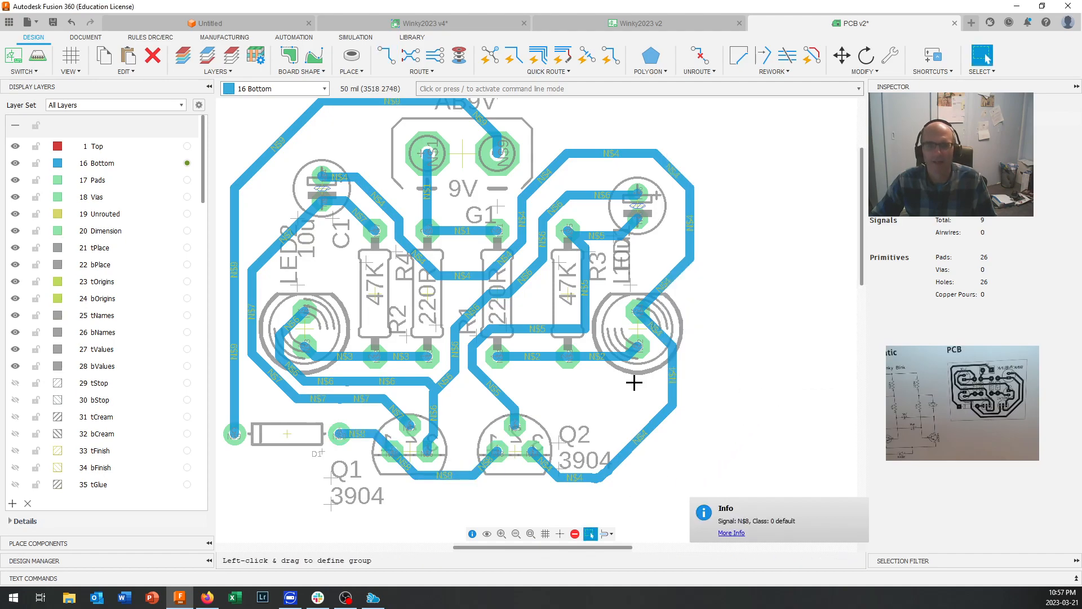
pyautogui.scroll(-2, 532, 367)
pyautogui.scroll(1, 531, 367)
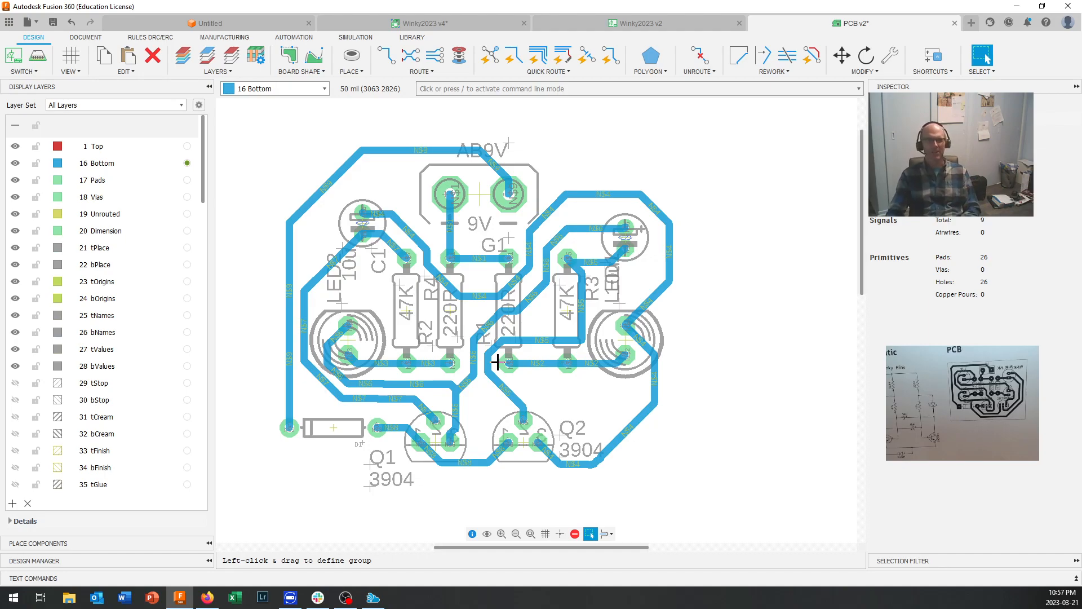
pyautogui.click(151, 38)
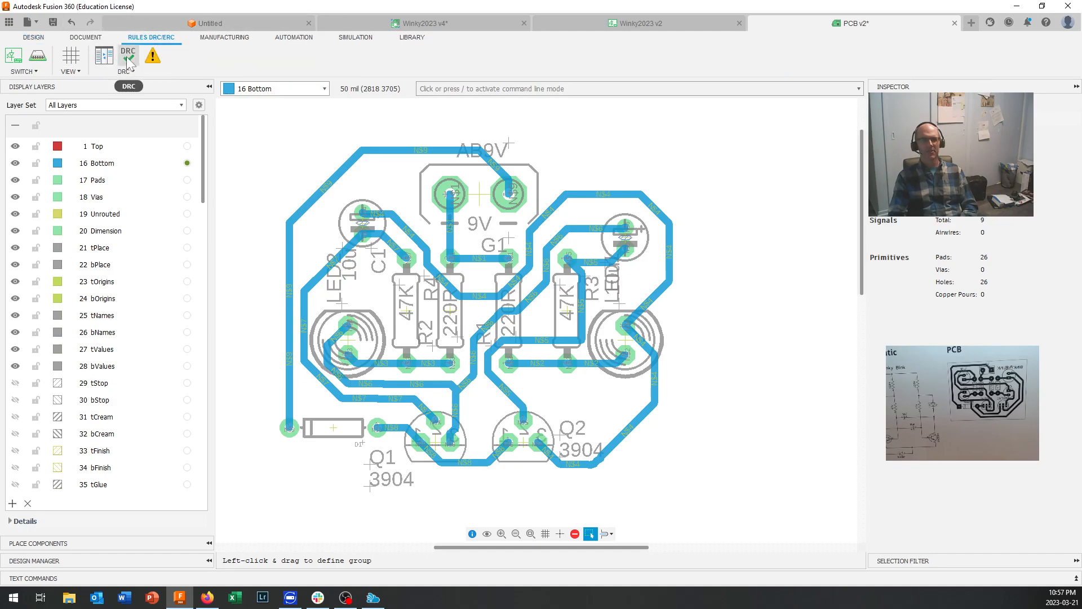
pyautogui.click(127, 59)
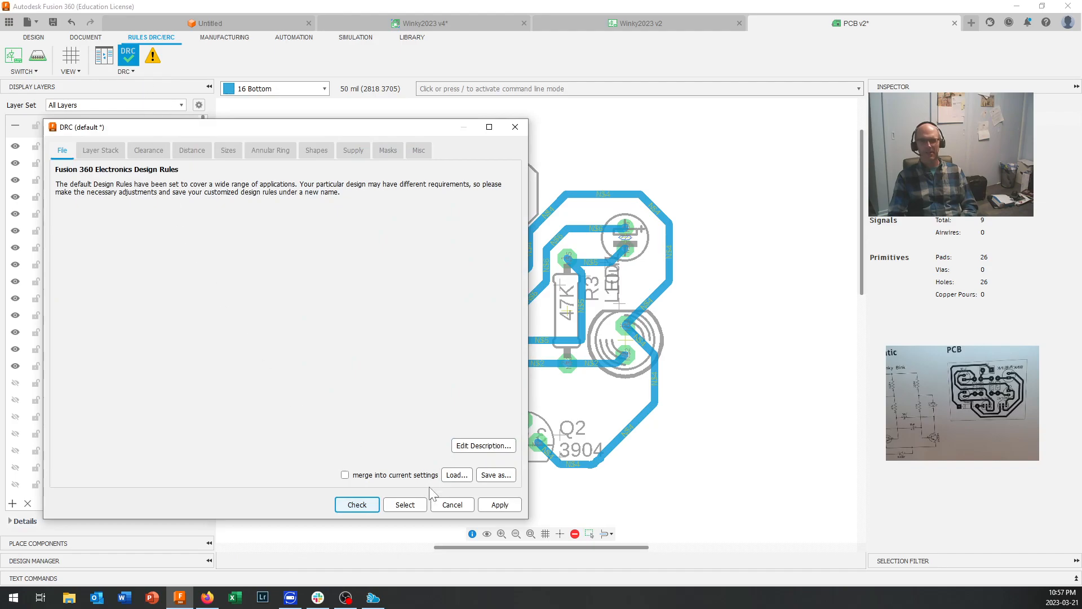
pyautogui.click(355, 505)
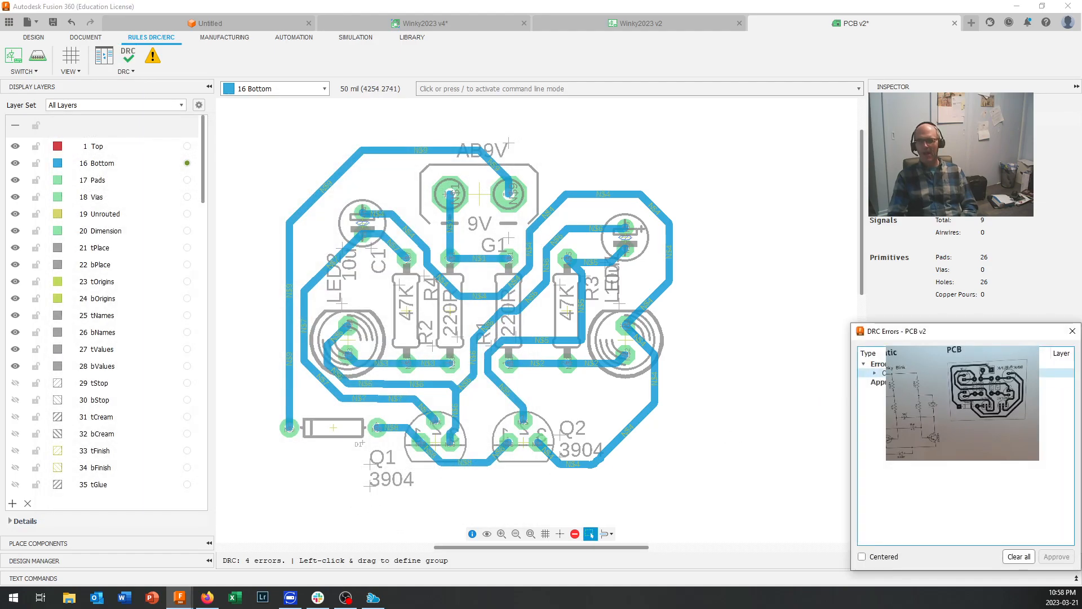
# Inspect each listed DRC error on layers 1 and 16 by locating it on the board
pyautogui.click(874, 372)
pyautogui.click(900, 382)
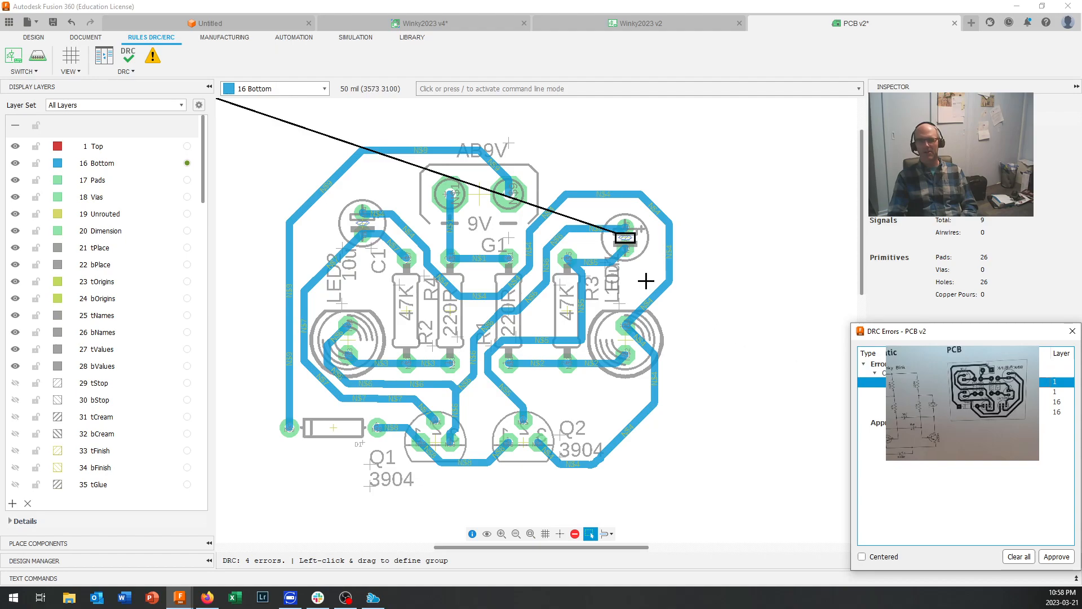
pyautogui.scroll(5, 625, 237)
pyautogui.scroll(3, 627, 241)
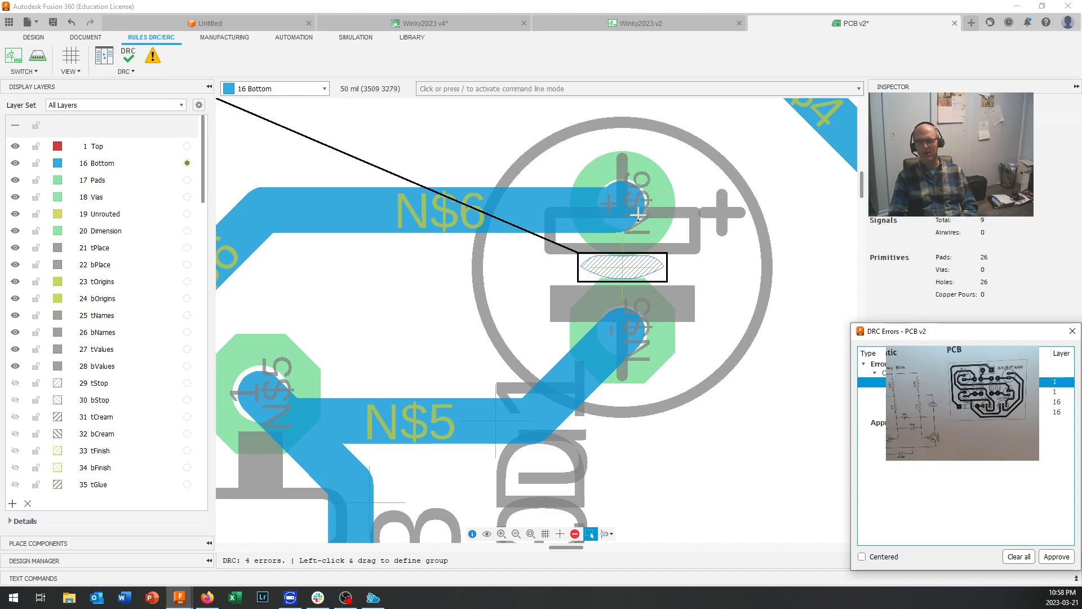
pyautogui.scroll(-5, 639, 226)
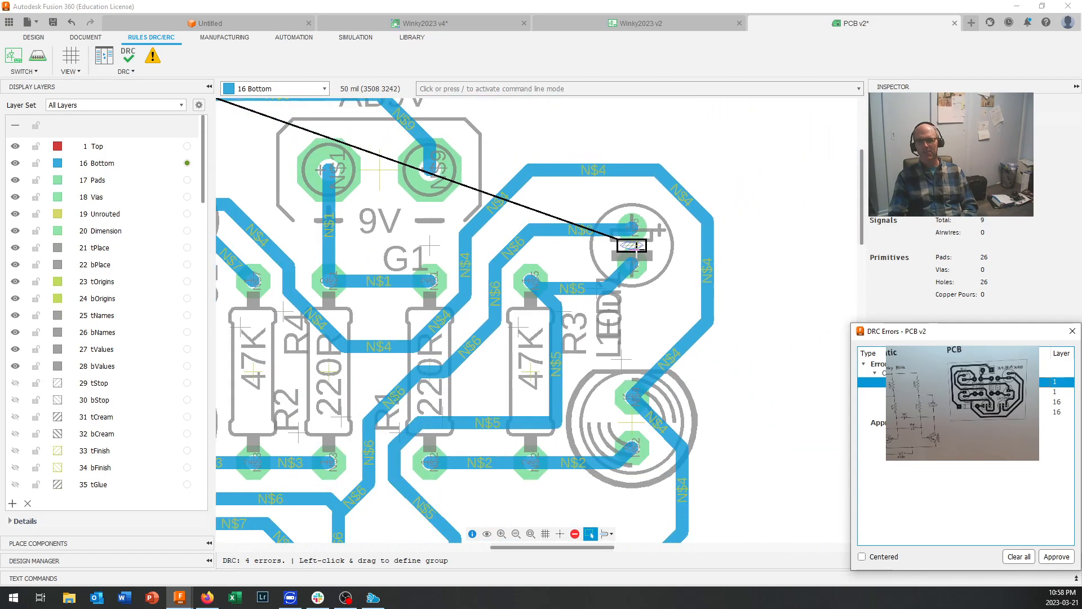
pyautogui.scroll(-2, 636, 247)
pyautogui.click(935, 392)
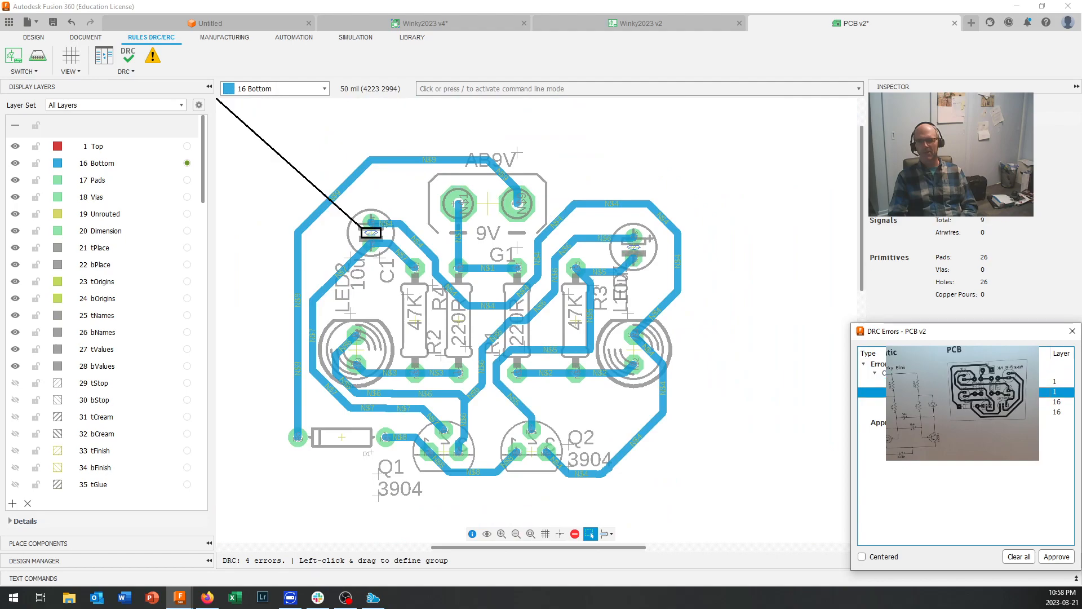
pyautogui.click(936, 401)
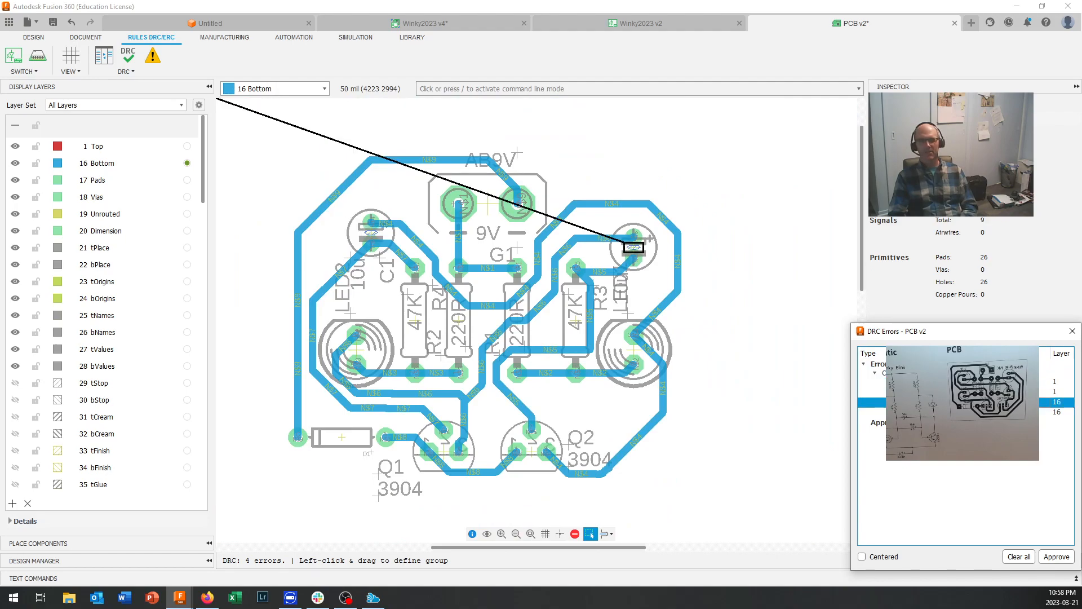
pyautogui.click(935, 412)
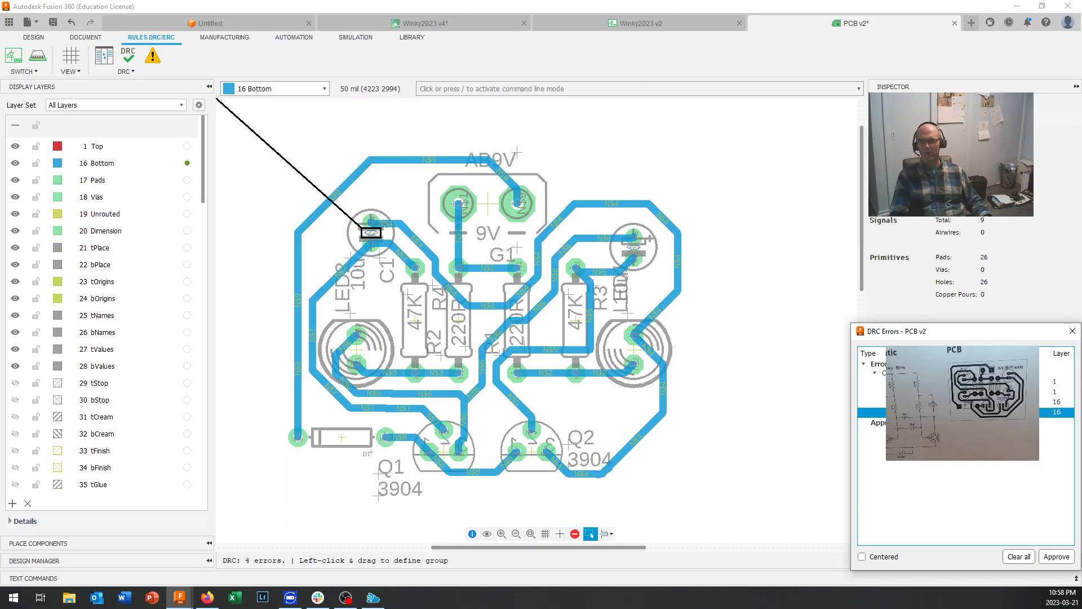
# Approve every DRC error in the list and close the error list
pyautogui.click(1057, 557)
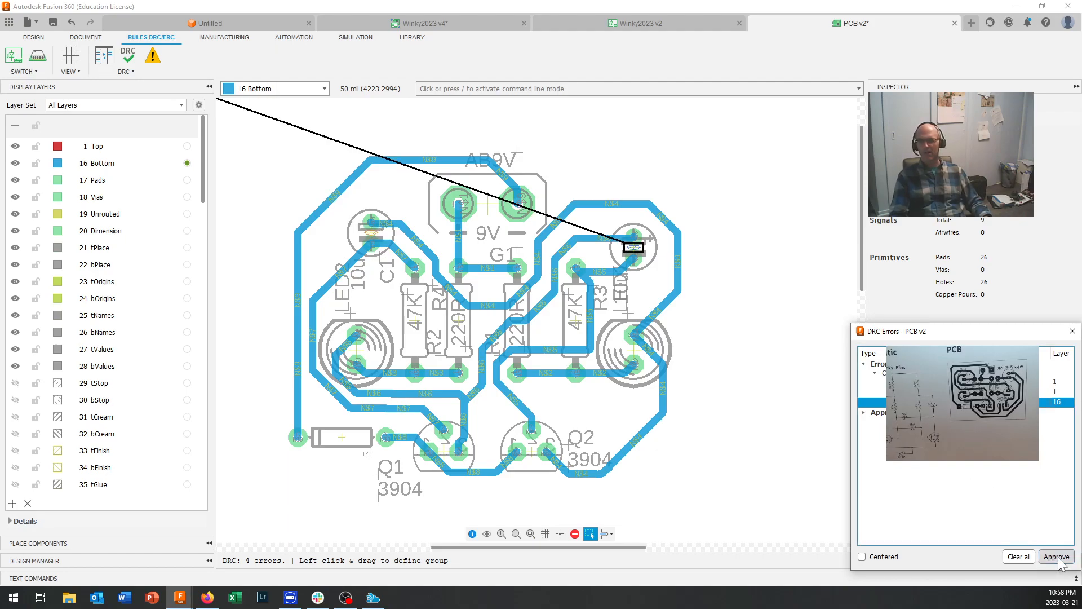
pyautogui.click(1057, 557)
pyautogui.click(1057, 557)
pyautogui.click(1056, 557)
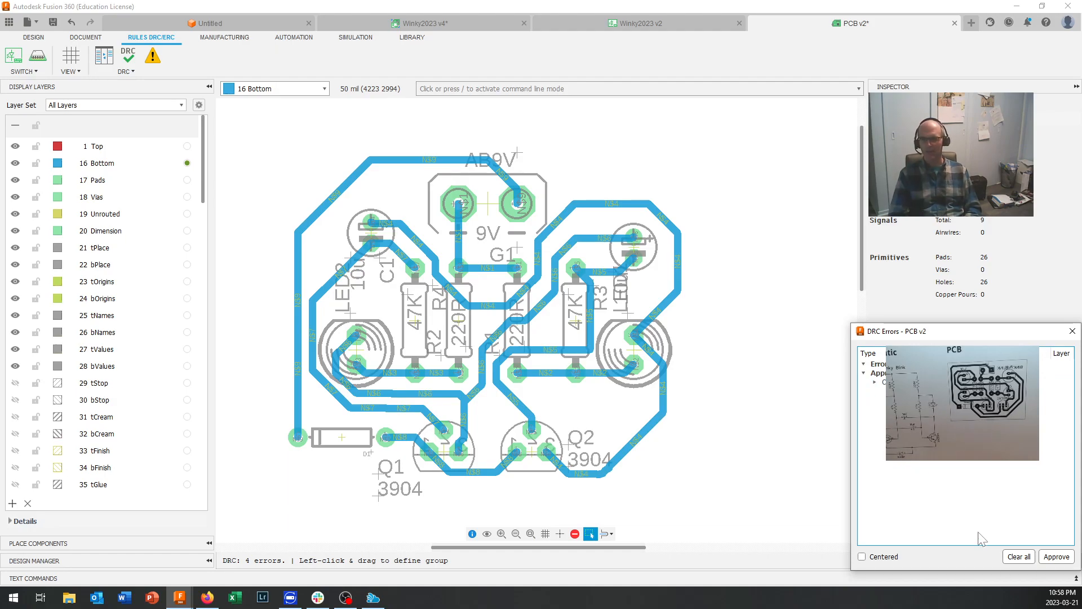
pyautogui.click(1072, 332)
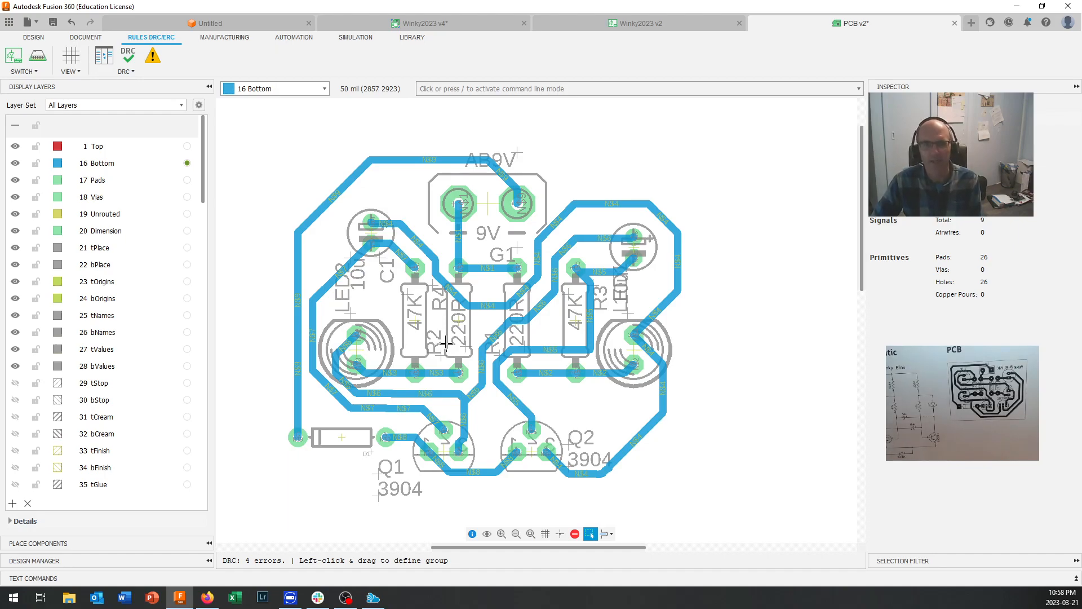
pyautogui.scroll(2, 446, 342)
pyautogui.scroll(-2, 446, 342)
pyautogui.scroll(1, 446, 342)
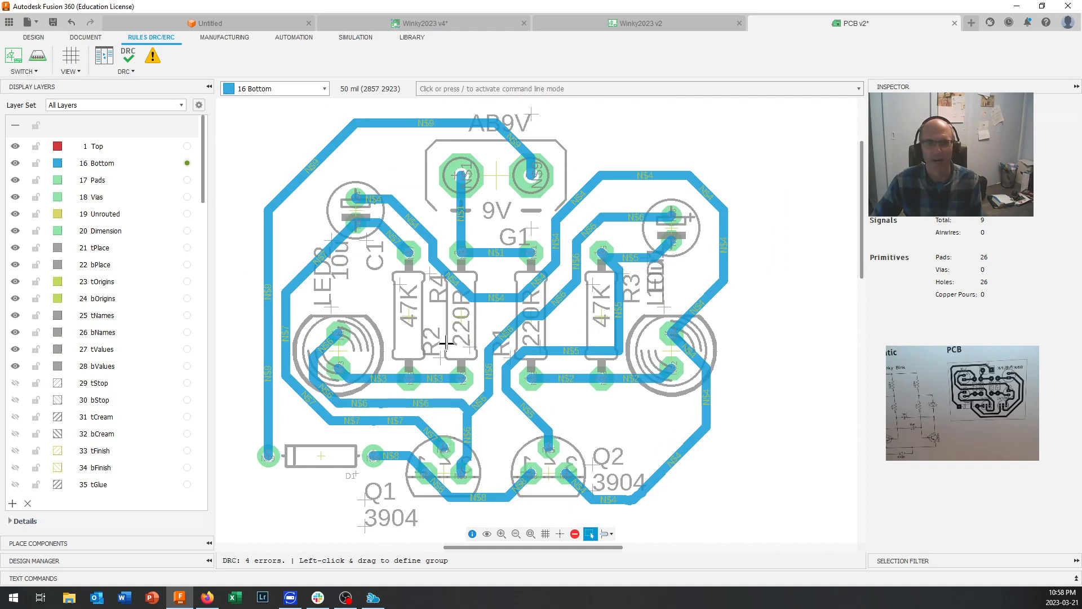
pyautogui.scroll(-1, 446, 342)
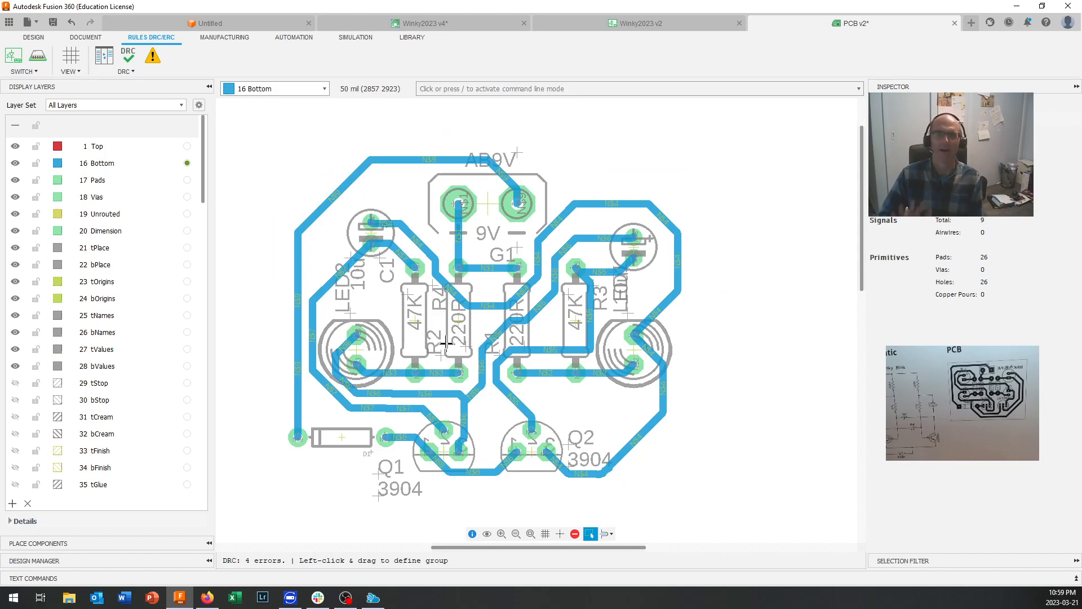
pyautogui.scroll(-1, 468, 344)
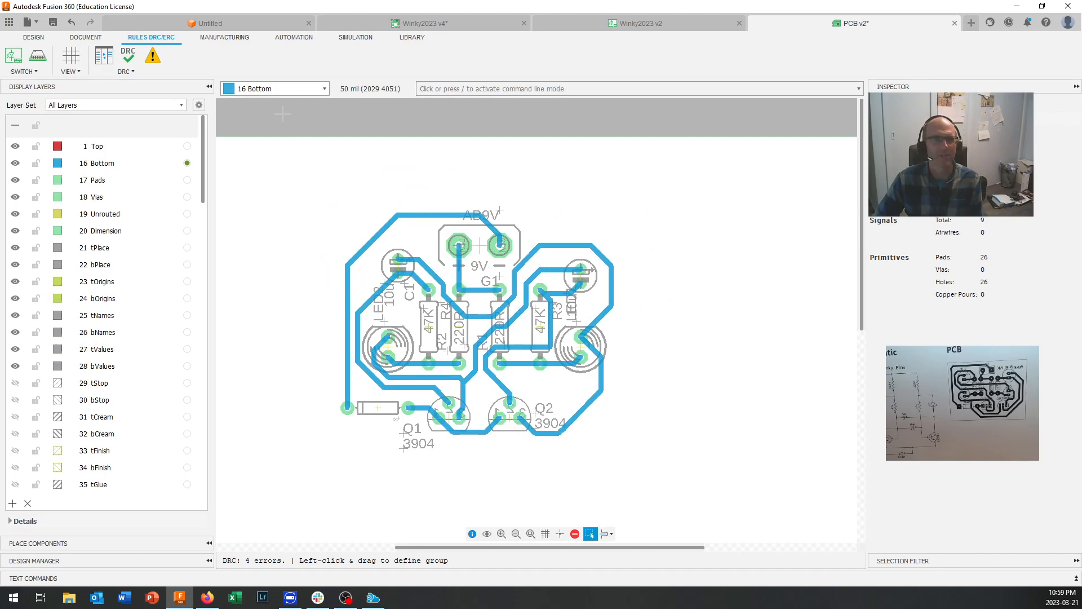
# Create a two-line board text with "Winky Blink" on the first line and the designer's name plus 2023 on the second
pyautogui.click(79, 41)
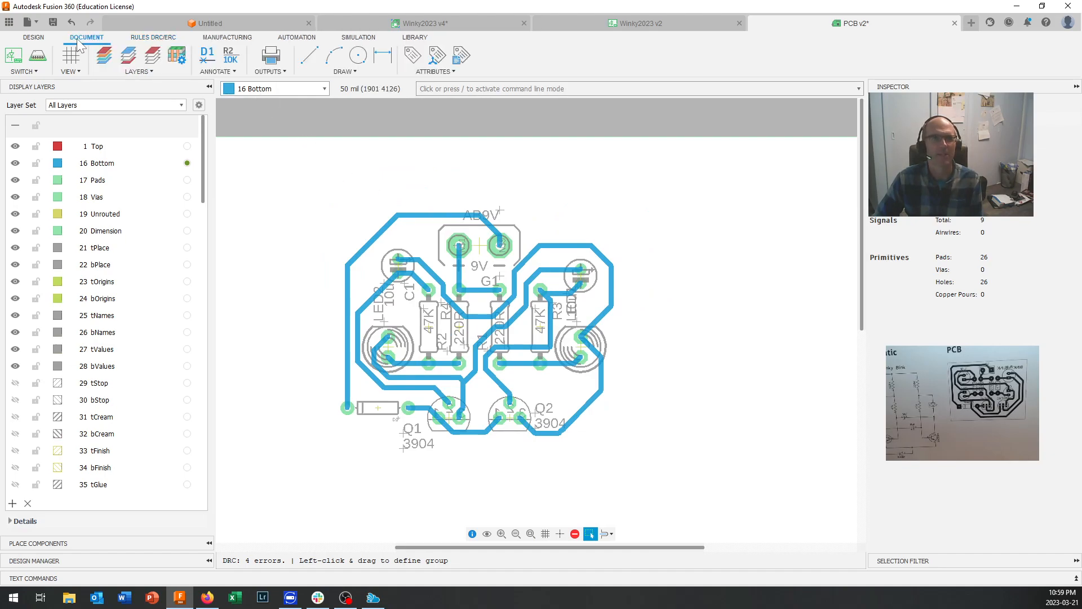
pyautogui.click(228, 74)
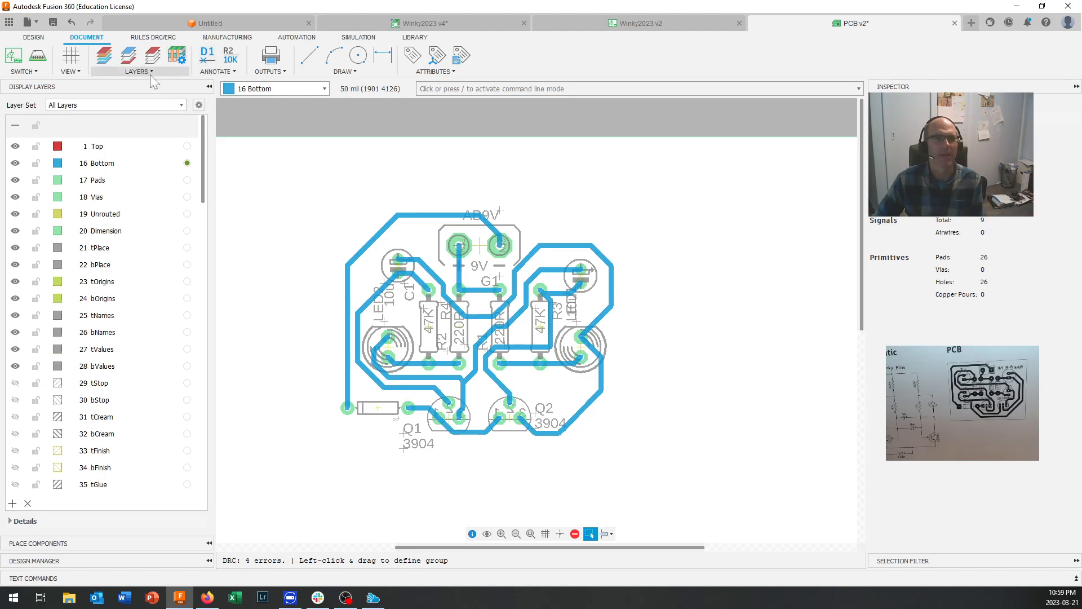
pyautogui.click(349, 72)
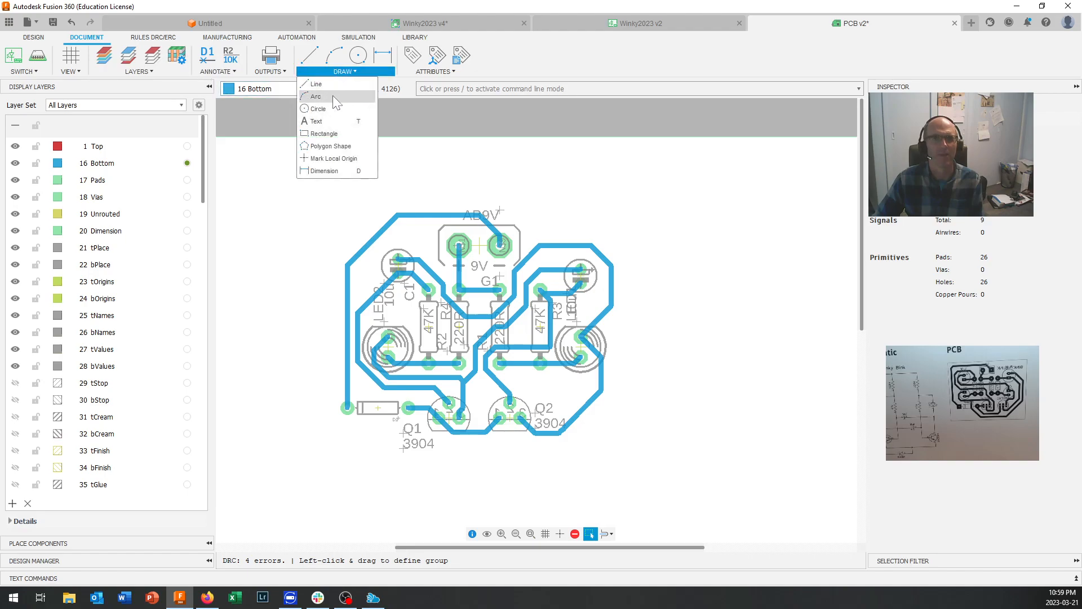
pyautogui.click(332, 123)
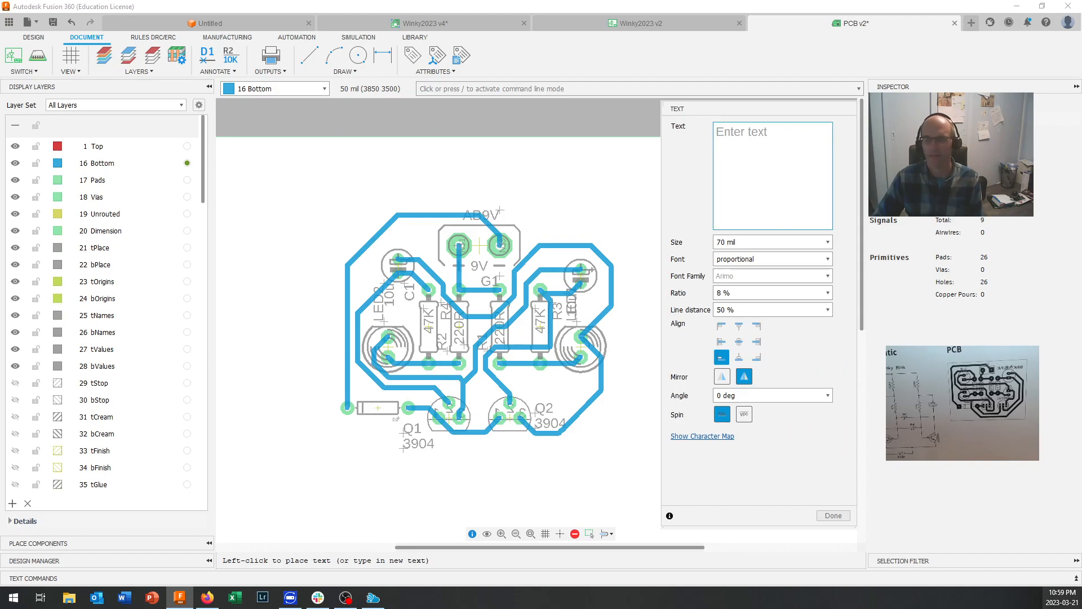
pyautogui.write('Winky ')
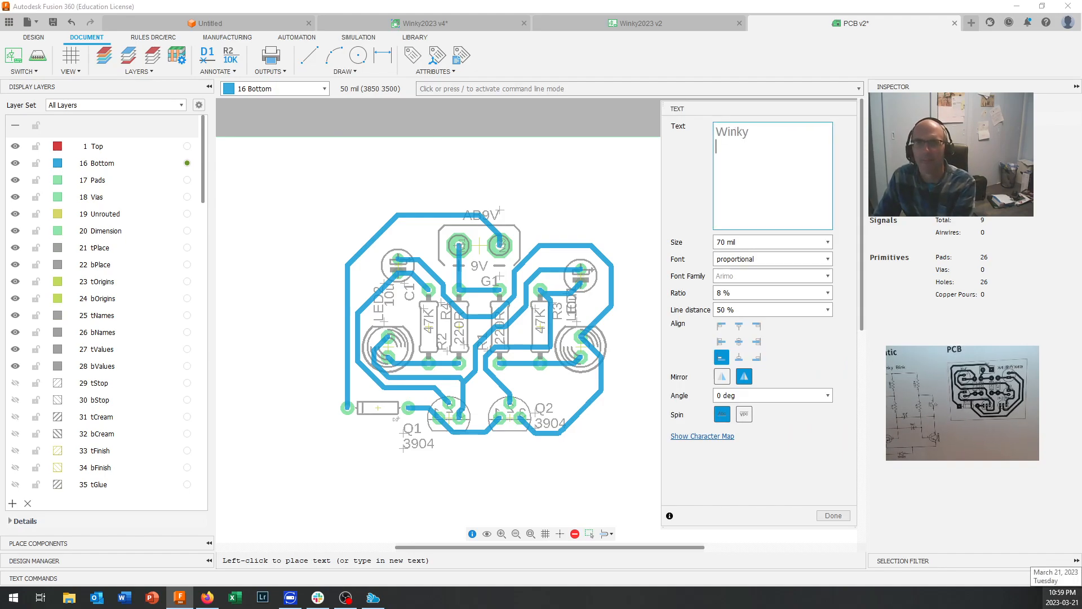
pyautogui.write('J.Brett')
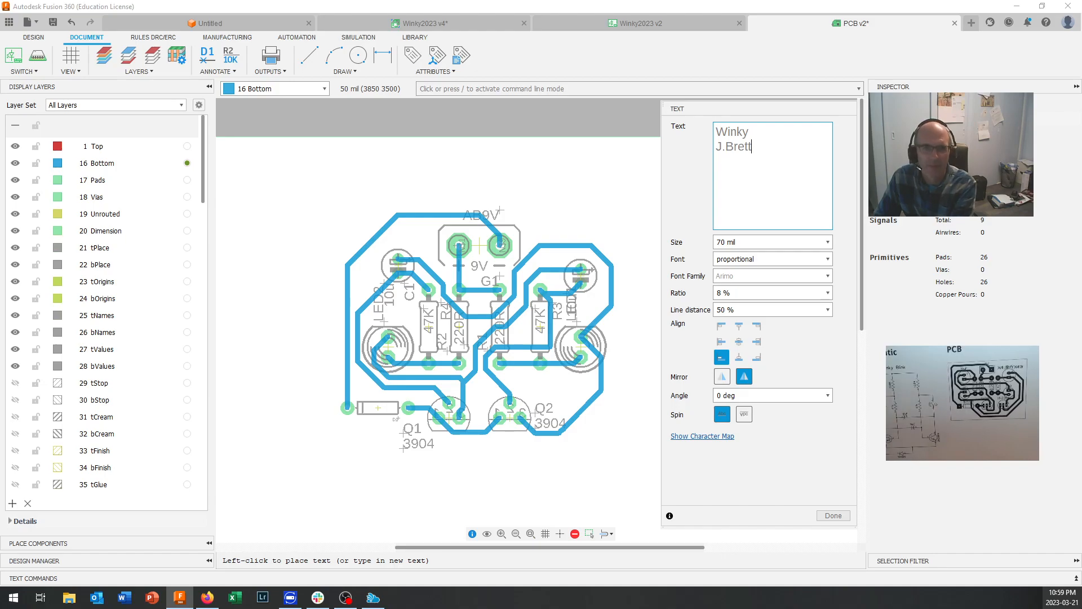
pyautogui.press('BackSpace')
pyautogui.press('BackSpace')
pyautogui.press('BackSpace')
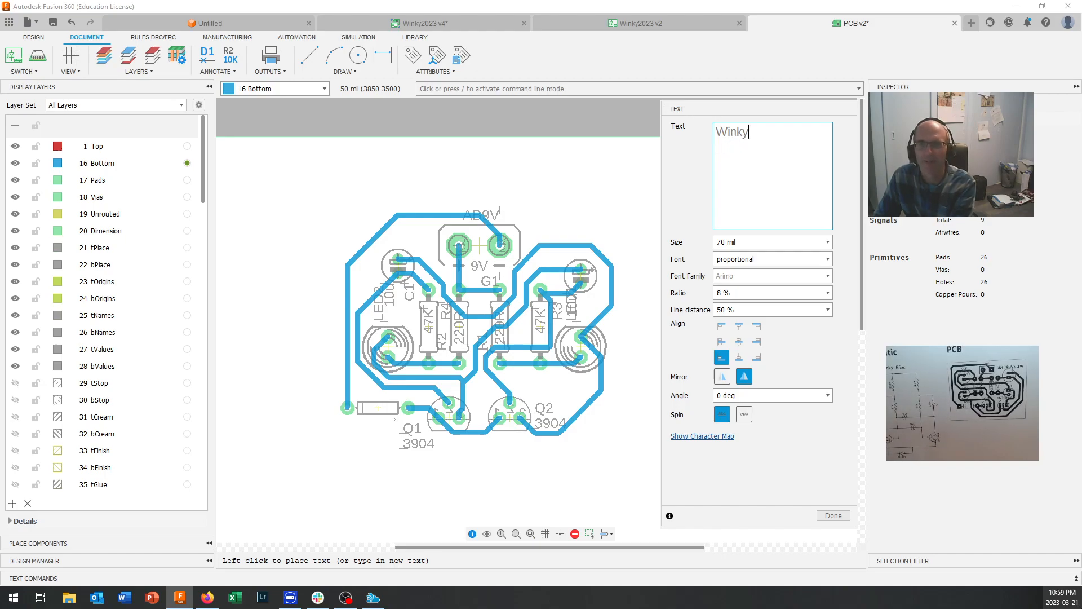
pyautogui.write('link')
pyautogui.press('Return')
pyautogui.write('J.Brett 2023')
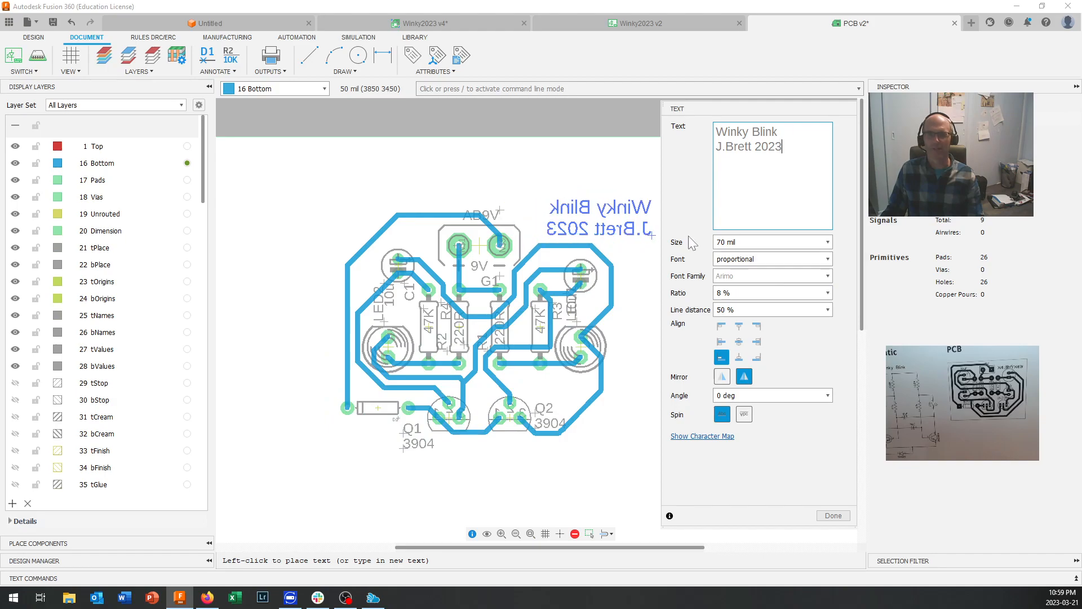
# Set the text size to 56 mil and place the mirrored text on the bottom layer, right of the 9V connector above the N$4 trace
pyautogui.click(827, 242)
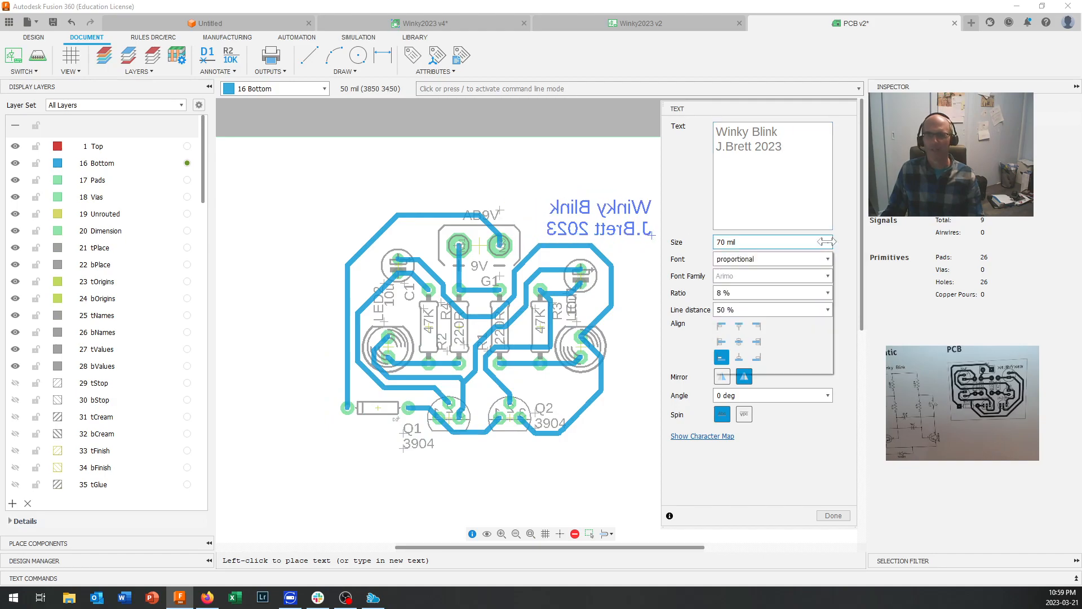
pyautogui.click(749, 344)
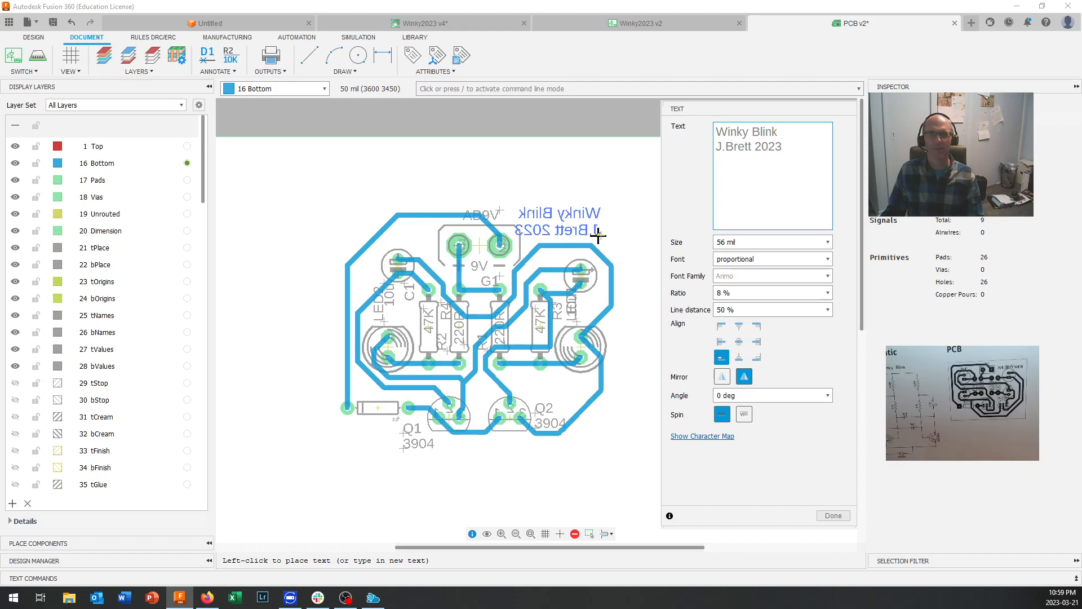
pyautogui.click(603, 232)
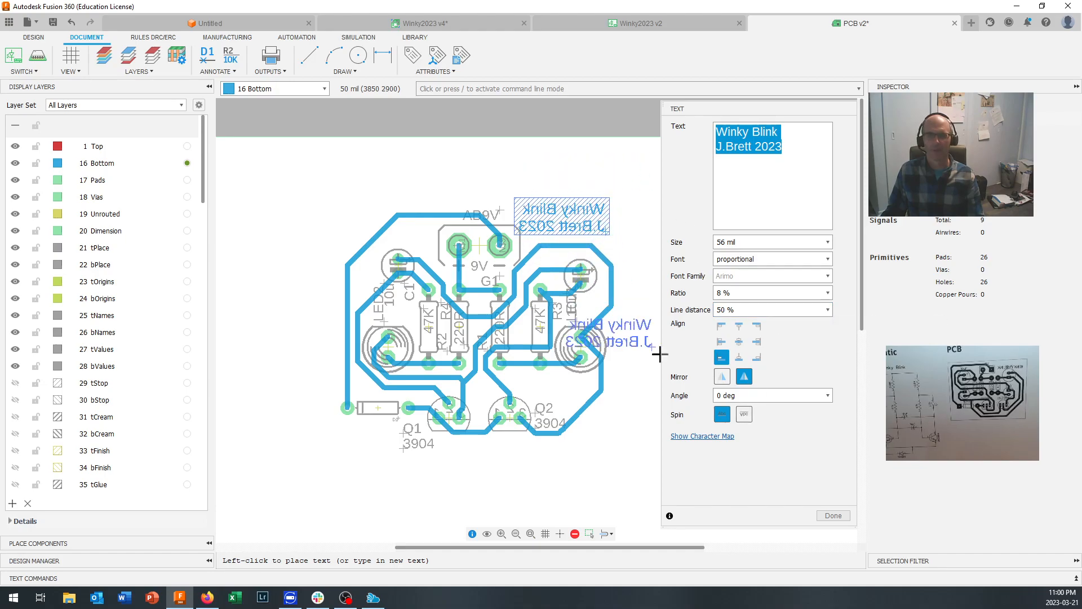
pyautogui.click(832, 516)
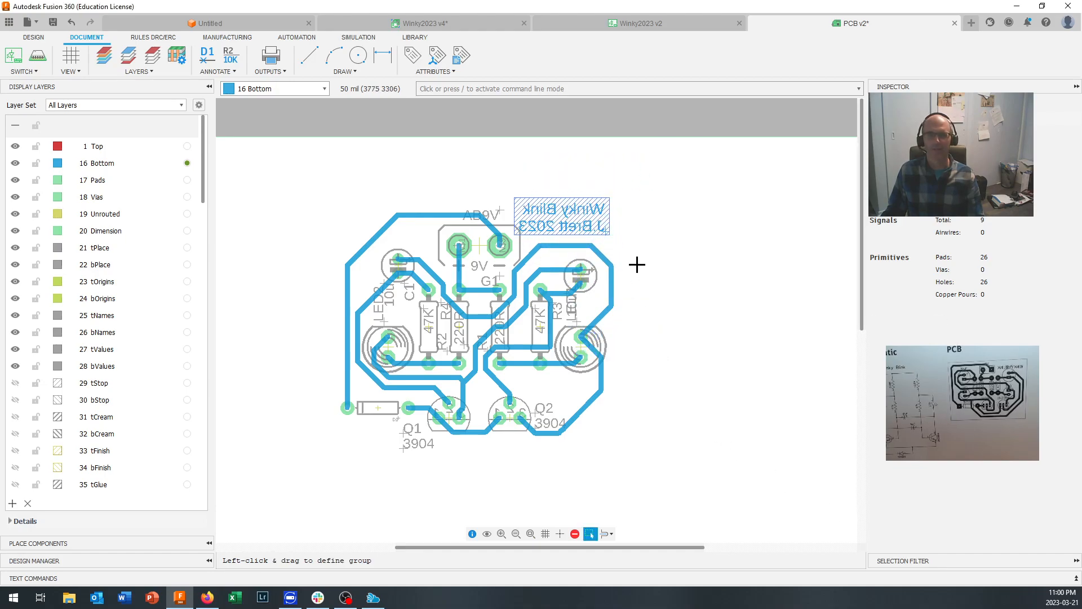
# Move the right and left board outline edges inward so they sit just outside the routed circuit
pyautogui.scroll(1, 567, 195)
pyautogui.scroll(-4, 567, 196)
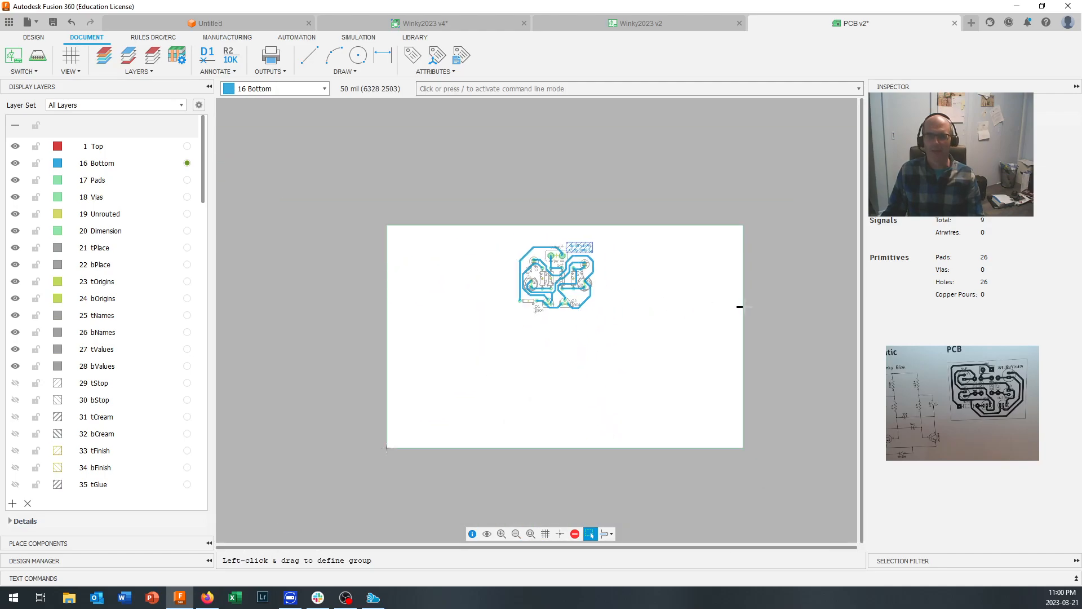
pyautogui.scroll(1, 704, 314)
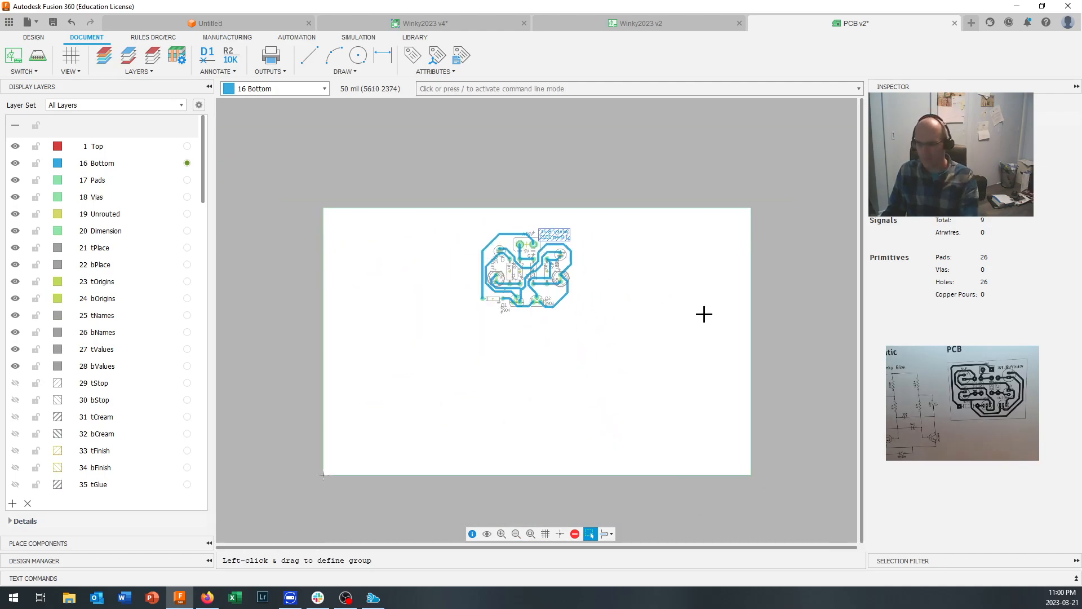
pyautogui.click(747, 305)
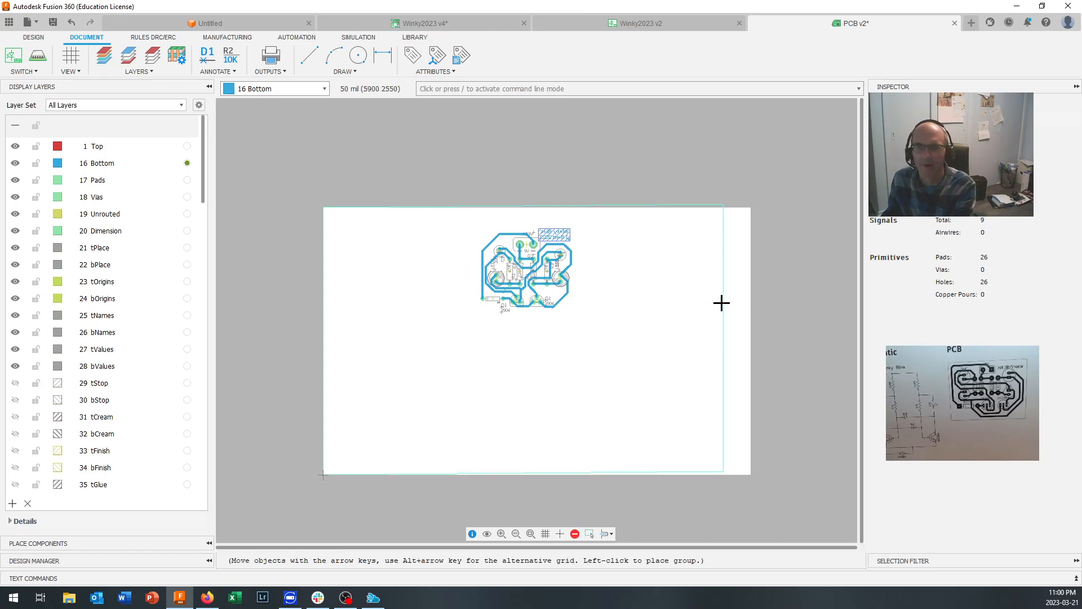
pyautogui.click(577, 305)
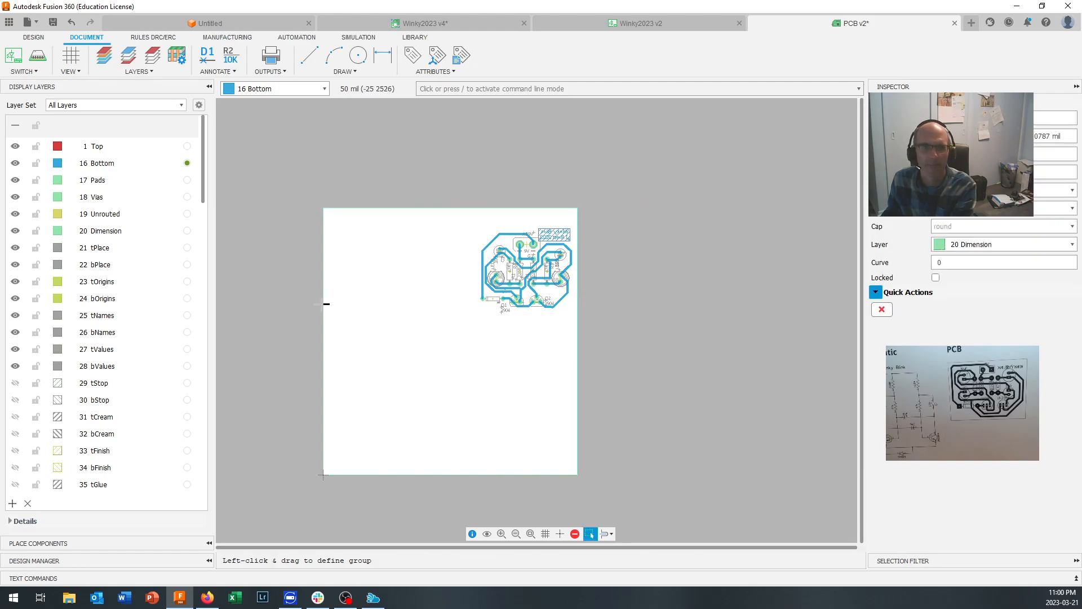
pyautogui.click(346, 305)
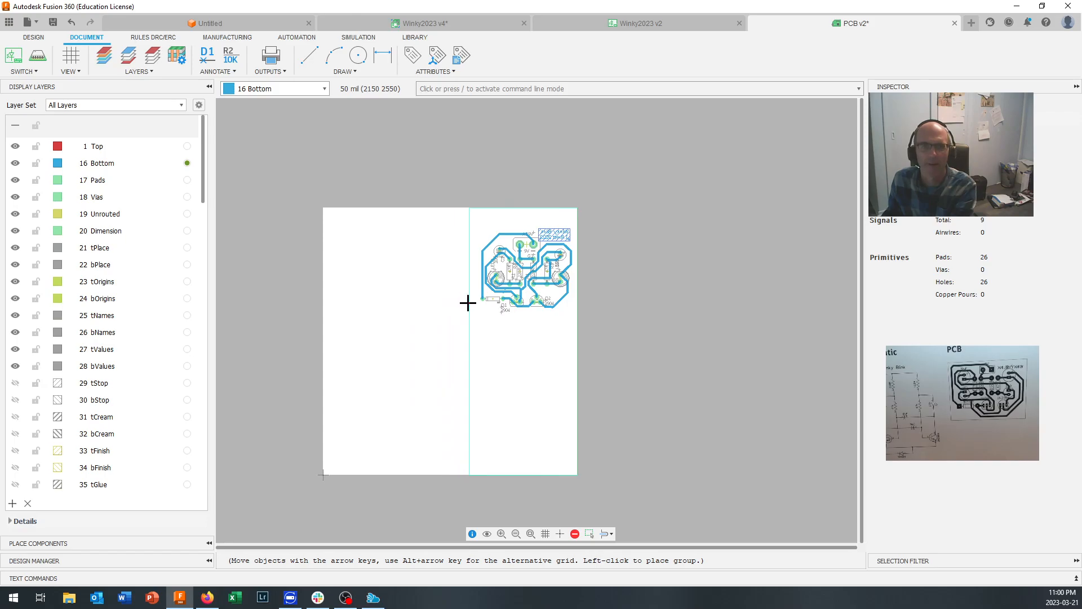
pyautogui.click(468, 303)
# Raise the bottom board edge to just below the transistors and shift the right edge slightly outward
pyautogui.click(528, 472)
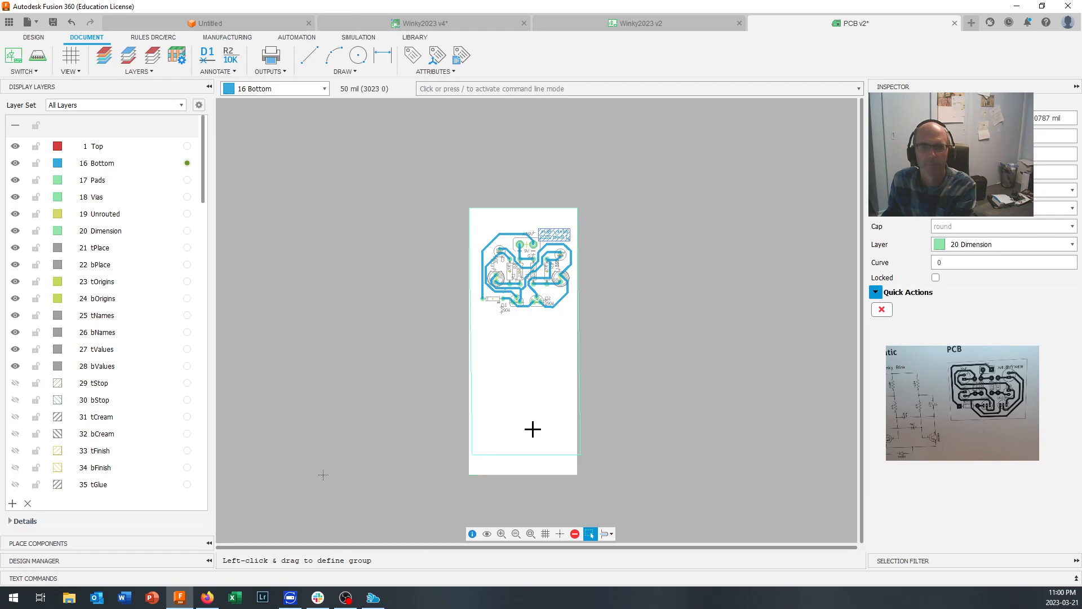
pyautogui.click(528, 331)
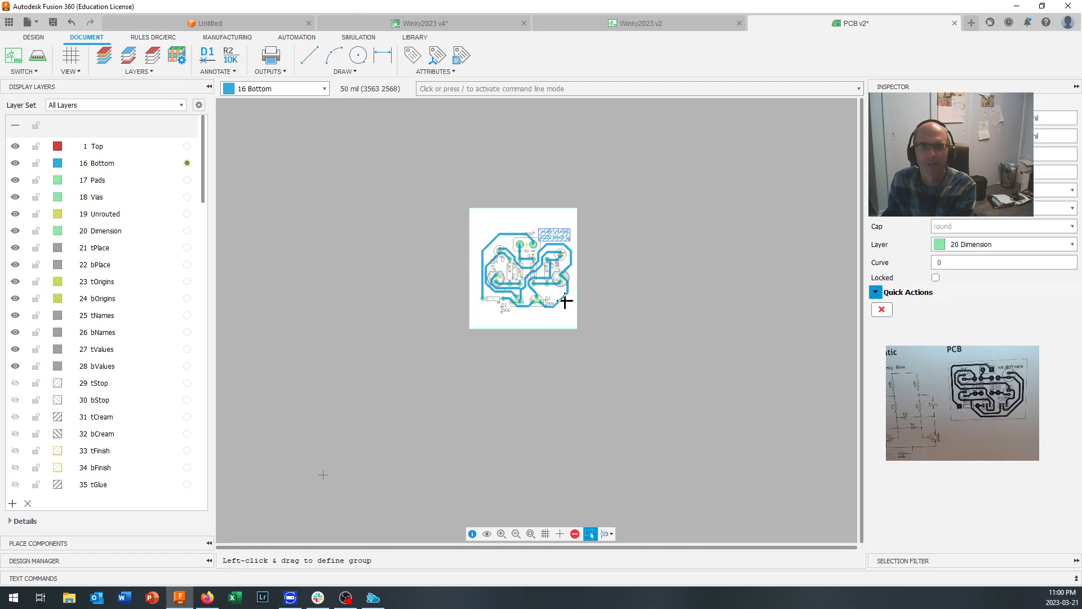
pyautogui.click(574, 277)
pyautogui.click(581, 278)
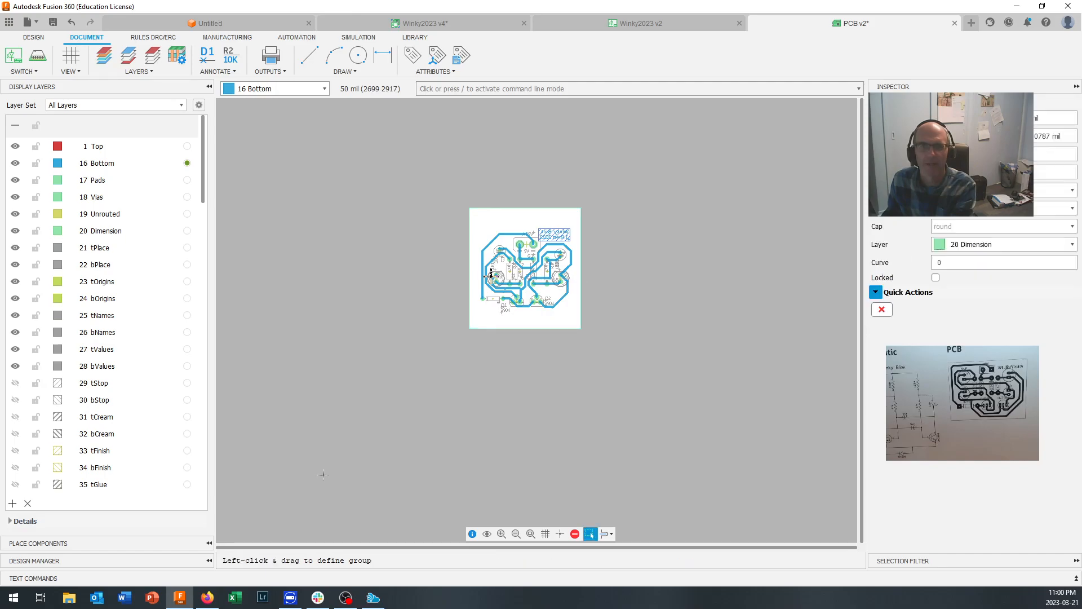
# Place a 125 mil non-plated hole in the board's upper-left corner, above the circuit traces
pyautogui.scroll(4, 513, 260)
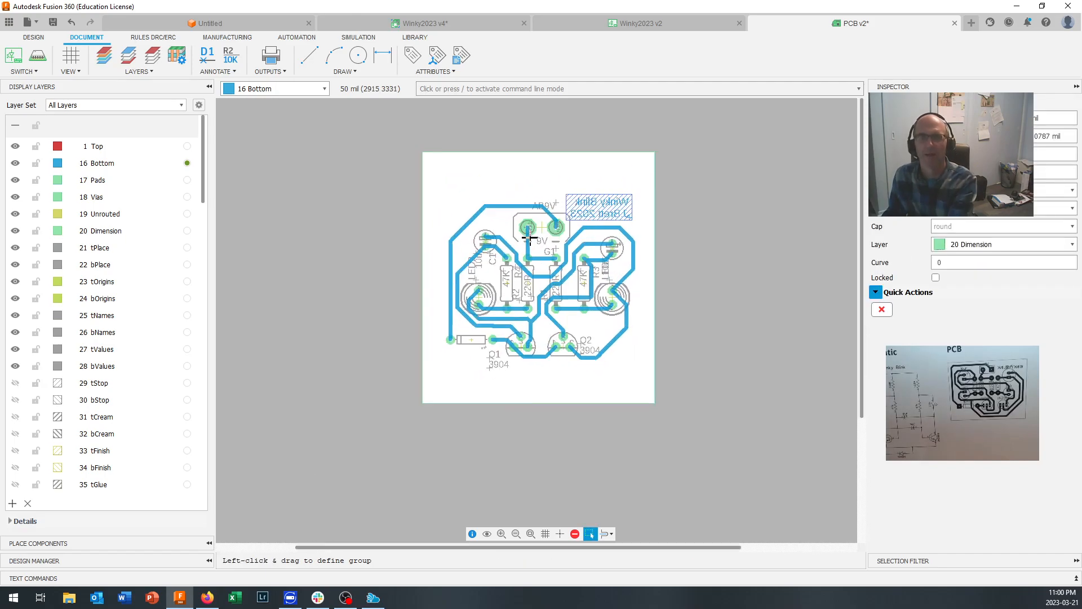
pyautogui.scroll(1, 529, 239)
pyautogui.moveTo(529, 240); pyautogui.dragTo(530, 273, button='middle')
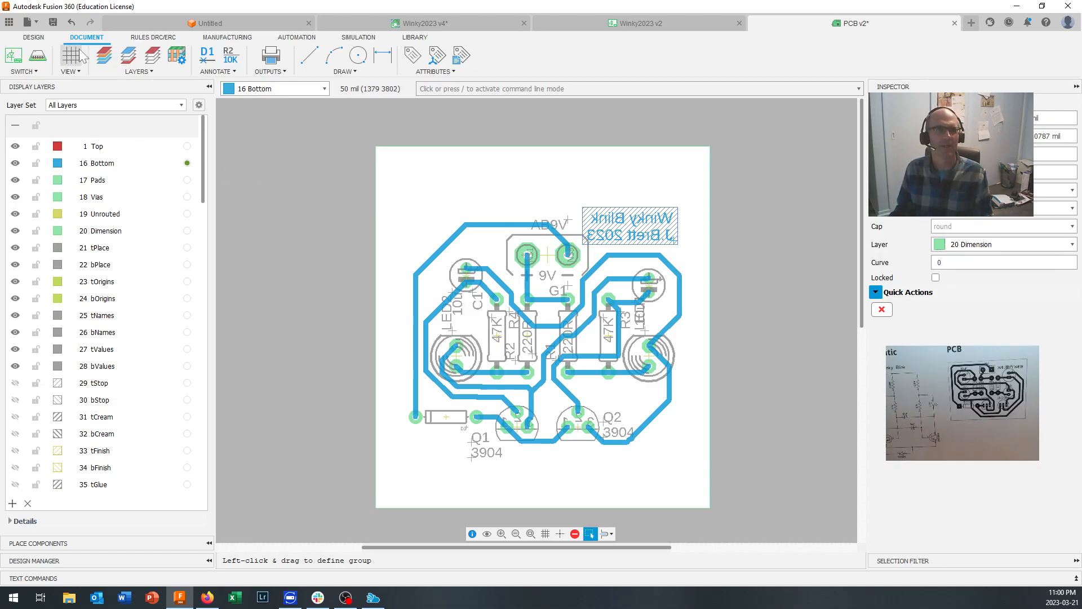
pyautogui.click(35, 40)
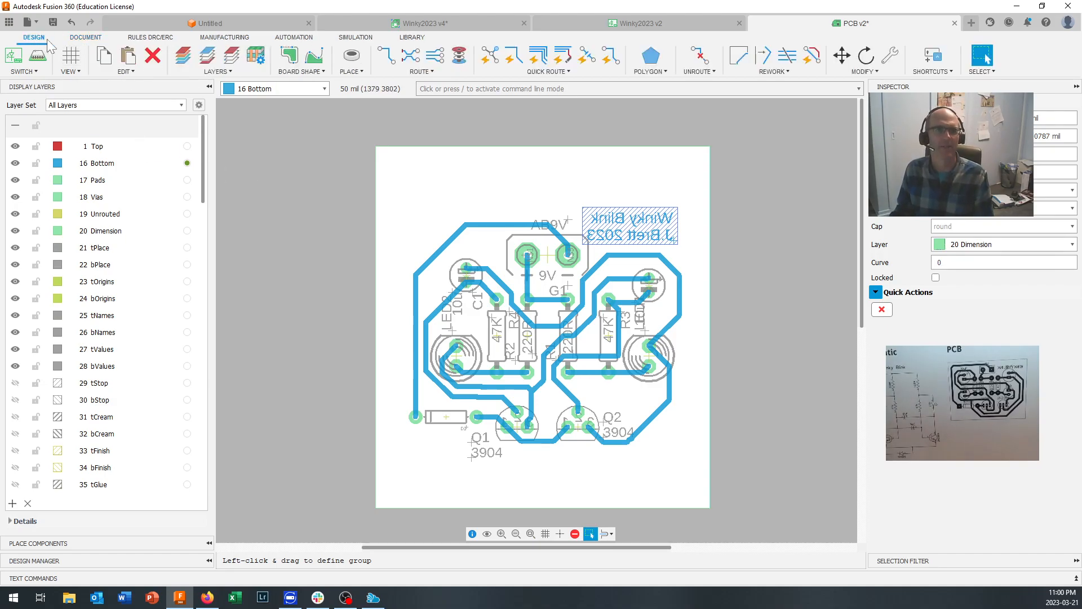
pyautogui.click(353, 59)
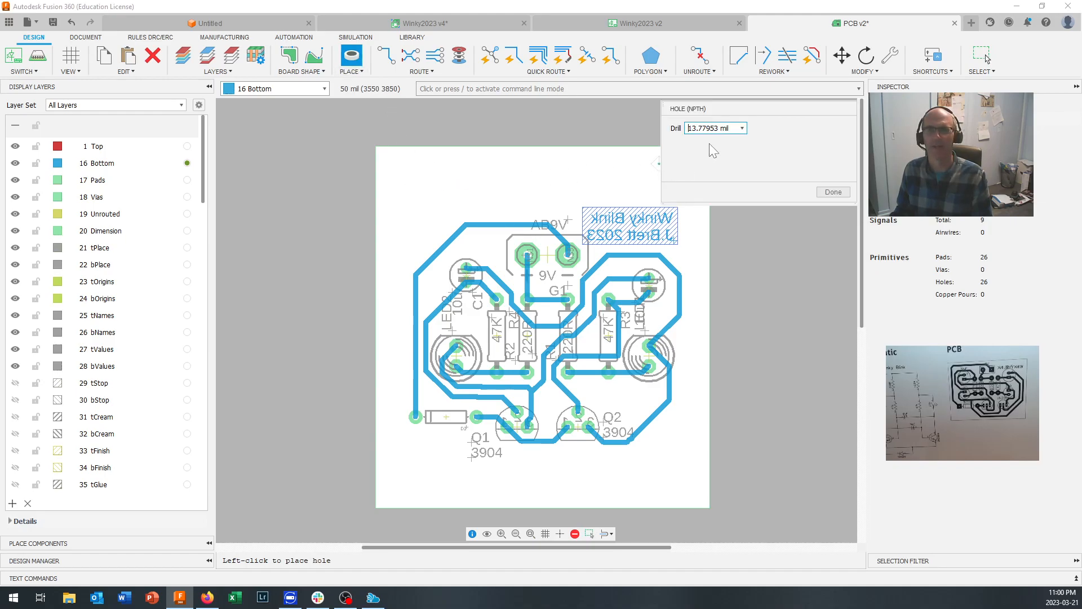
pyautogui.click(742, 128)
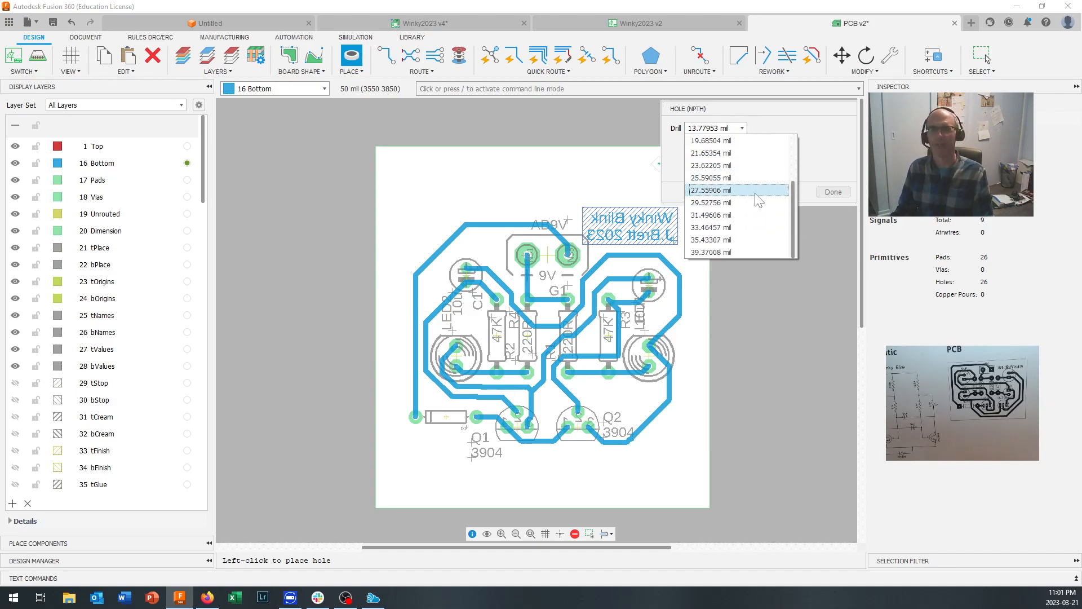
pyautogui.click(730, 130)
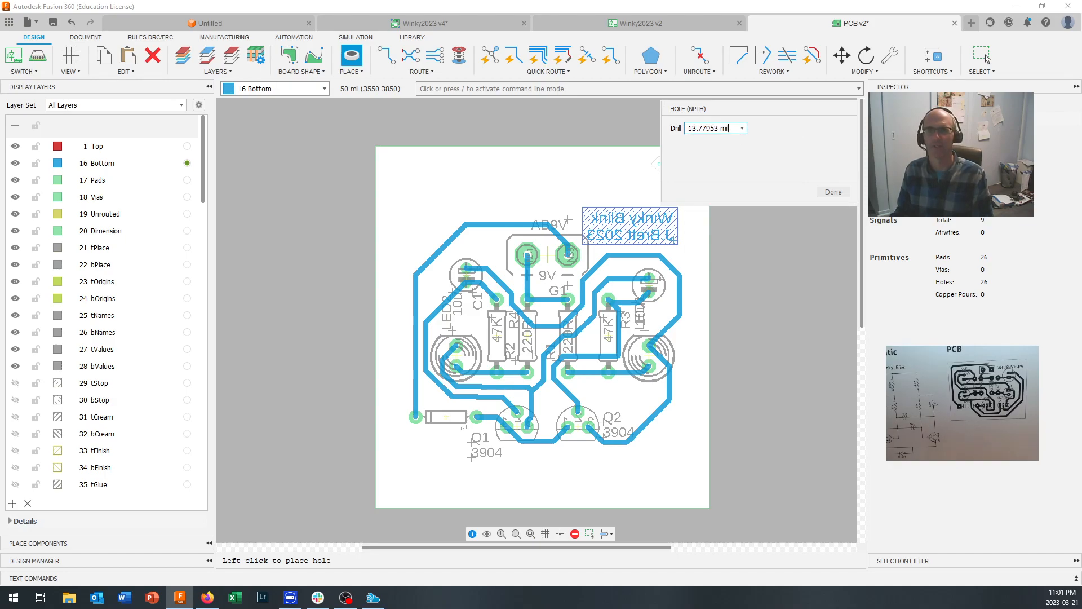
pyautogui.hotkey('ctrl', 'a')
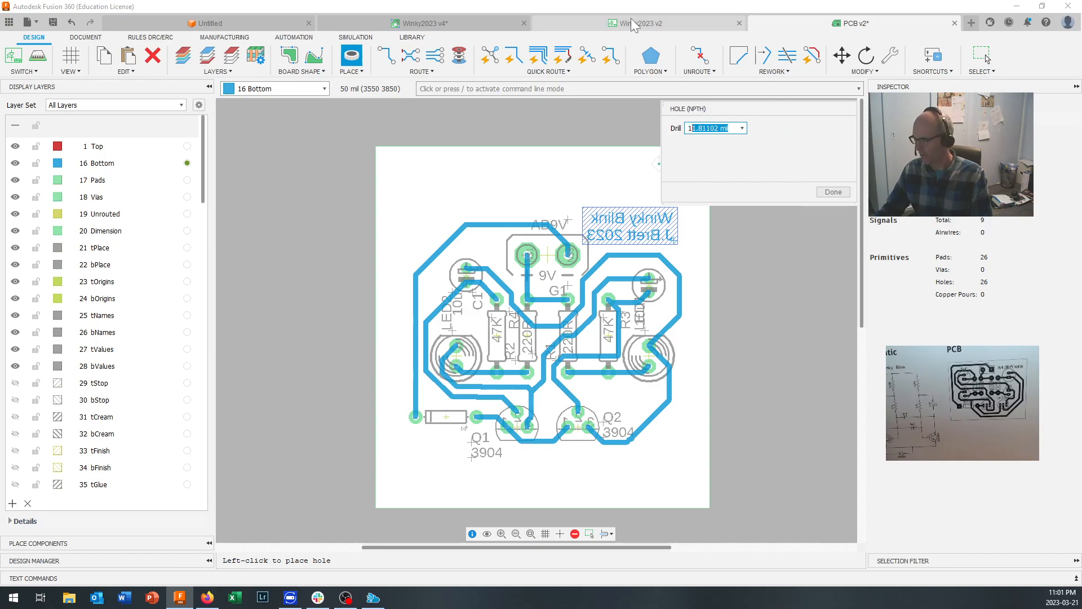
pyautogui.write('125')
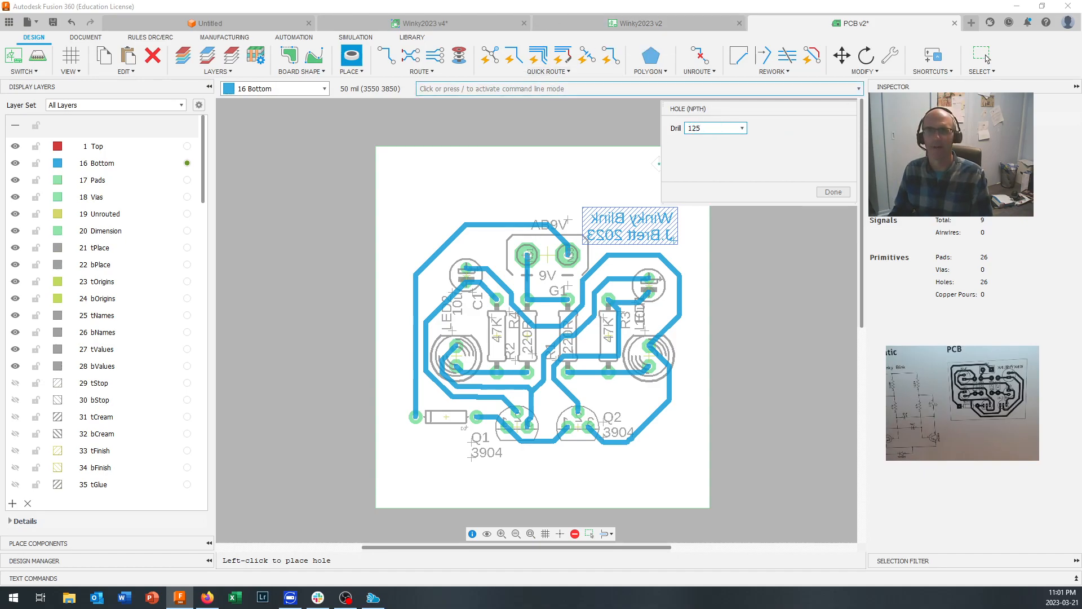
pyautogui.click(416, 184)
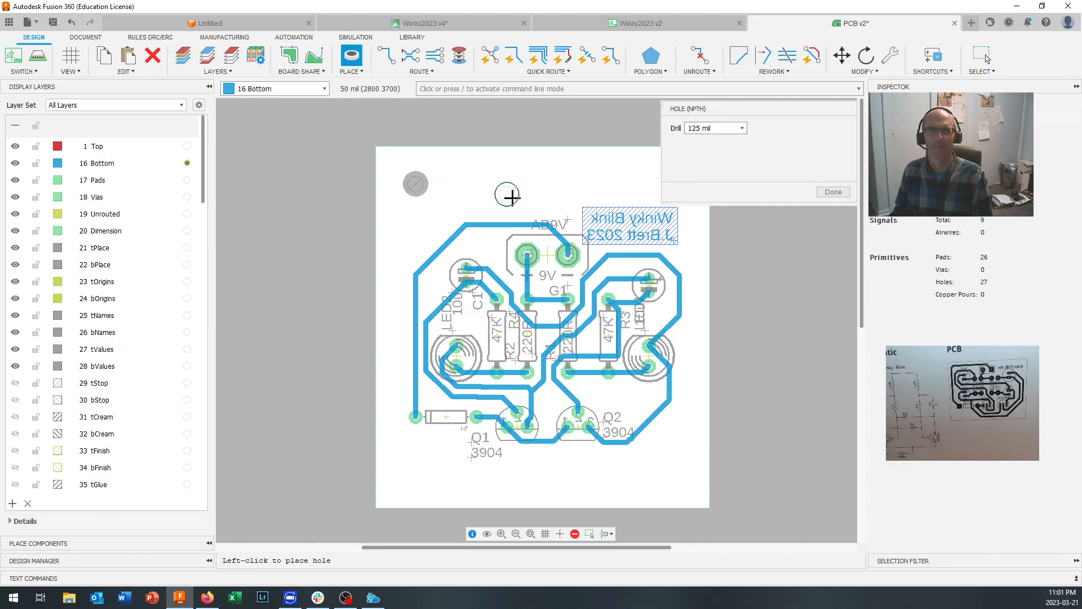
# Place matching 125 mil holes in the board's other three corners, aligned with the first, and finish the Hole command
pyautogui.scroll(-3, 563, 226)
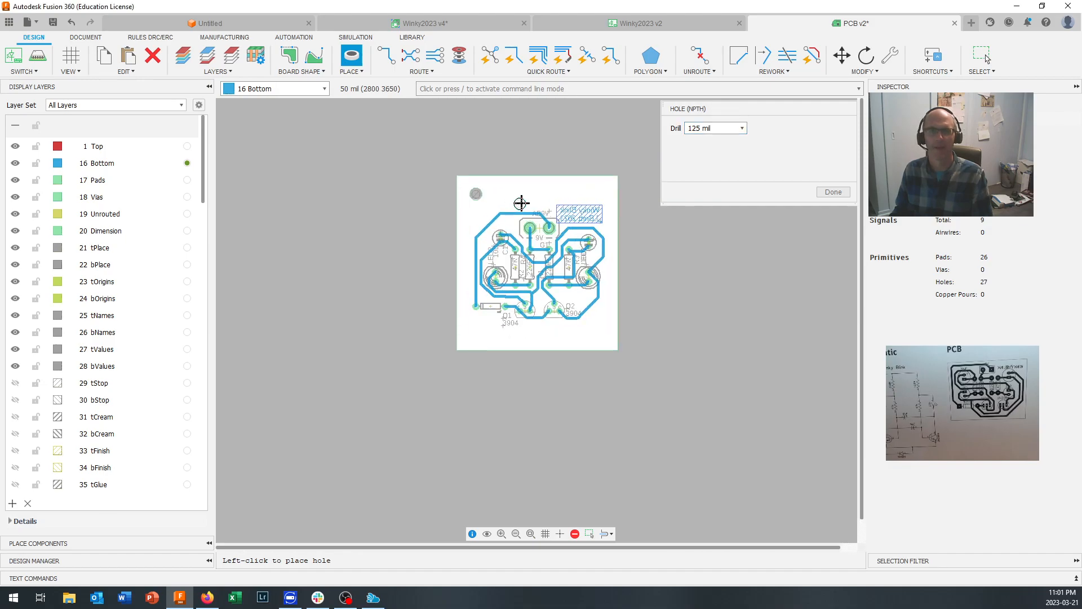
pyautogui.scroll(3, 483, 200)
pyautogui.moveTo(528, 204); pyautogui.dragTo(424, 216, button='middle')
pyautogui.scroll(-1, 425, 216)
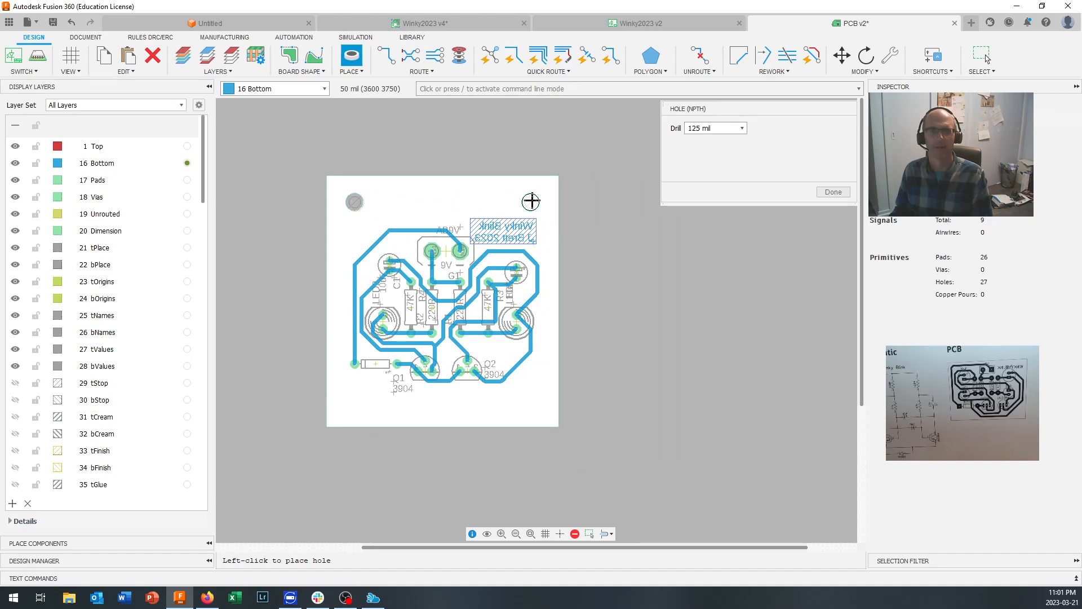
pyautogui.click(531, 201)
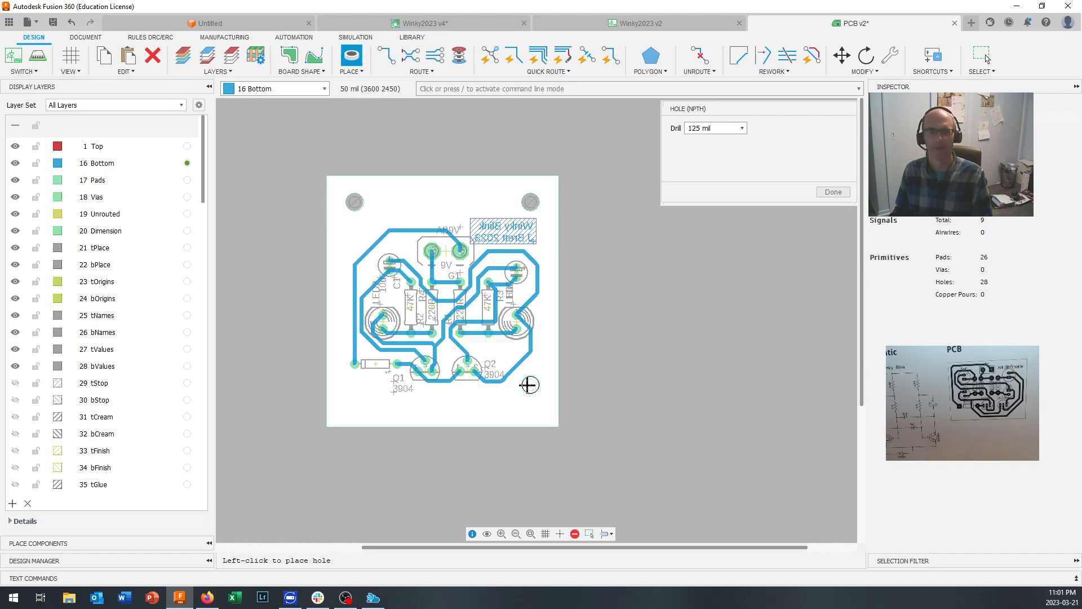
pyautogui.click(529, 385)
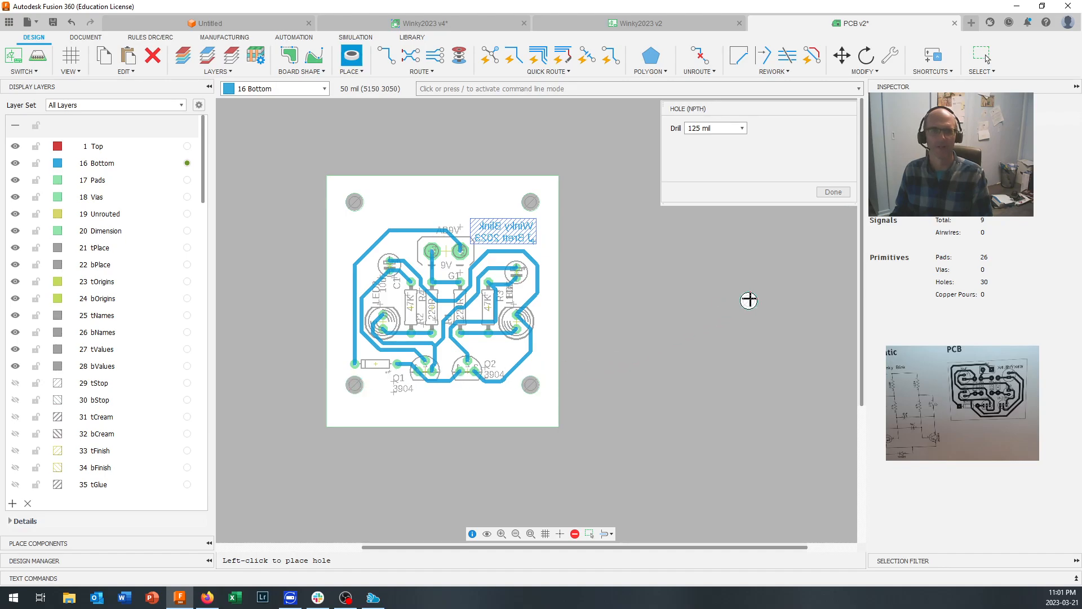
pyautogui.click(845, 192)
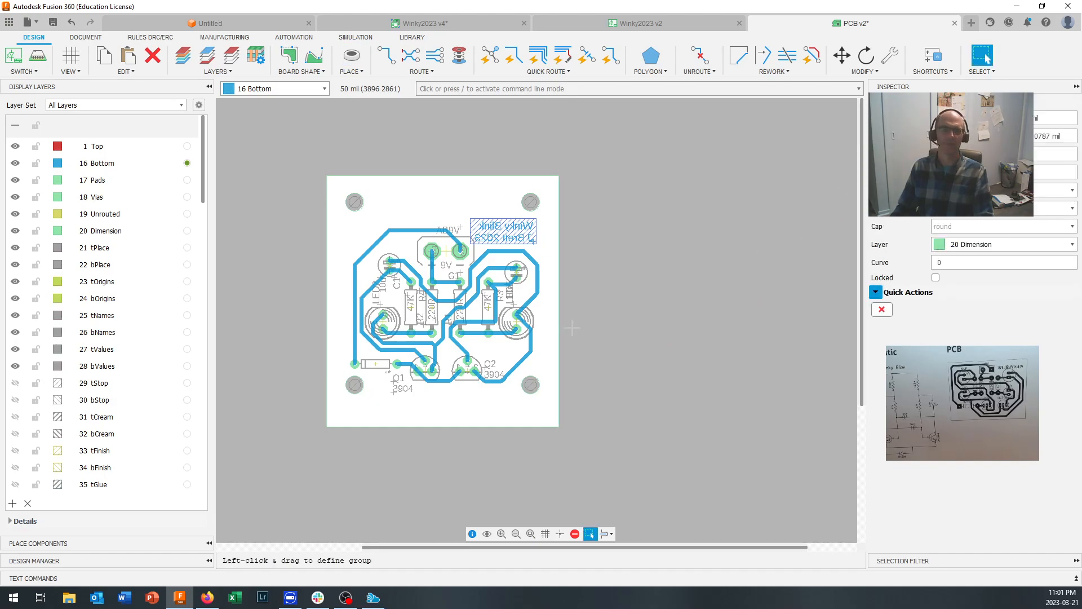
# Move the bottom board edge up to Y 2300 mil, closer to the lower mounting holes
pyautogui.scroll(2, 367, 278)
pyautogui.scroll(-2, 367, 277)
pyautogui.scroll(2, 374, 342)
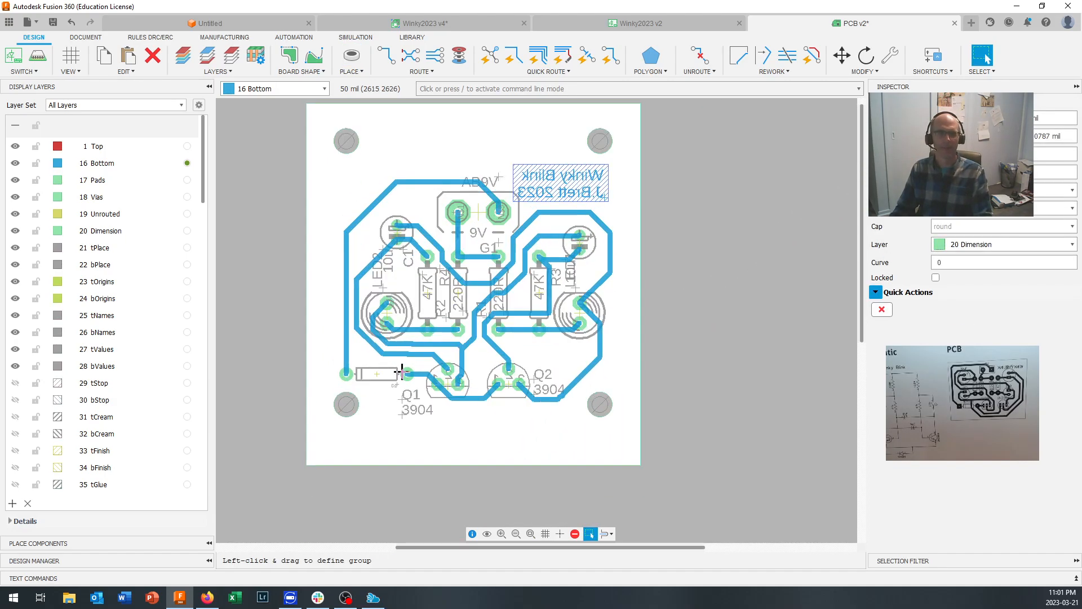
pyautogui.click(474, 418)
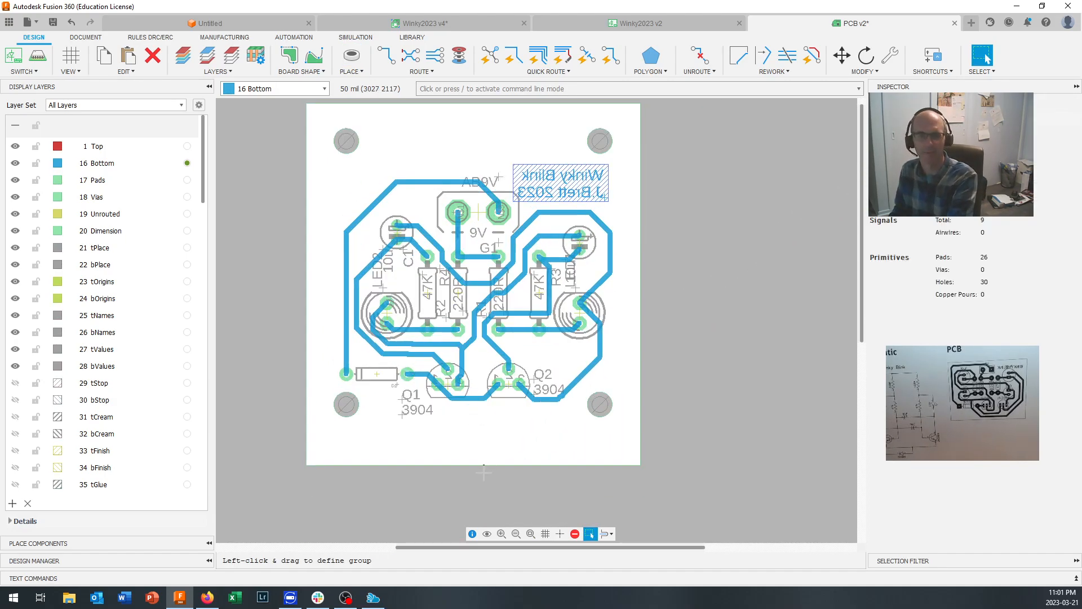
pyautogui.moveTo(484, 463); pyautogui.dragTo(487, 439)
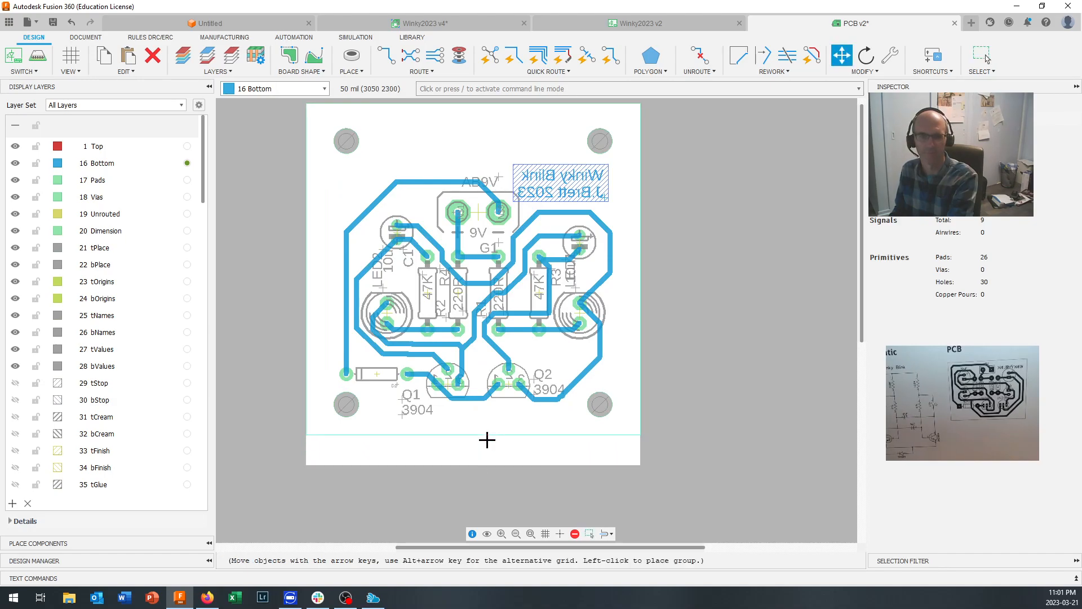
pyautogui.click(487, 436)
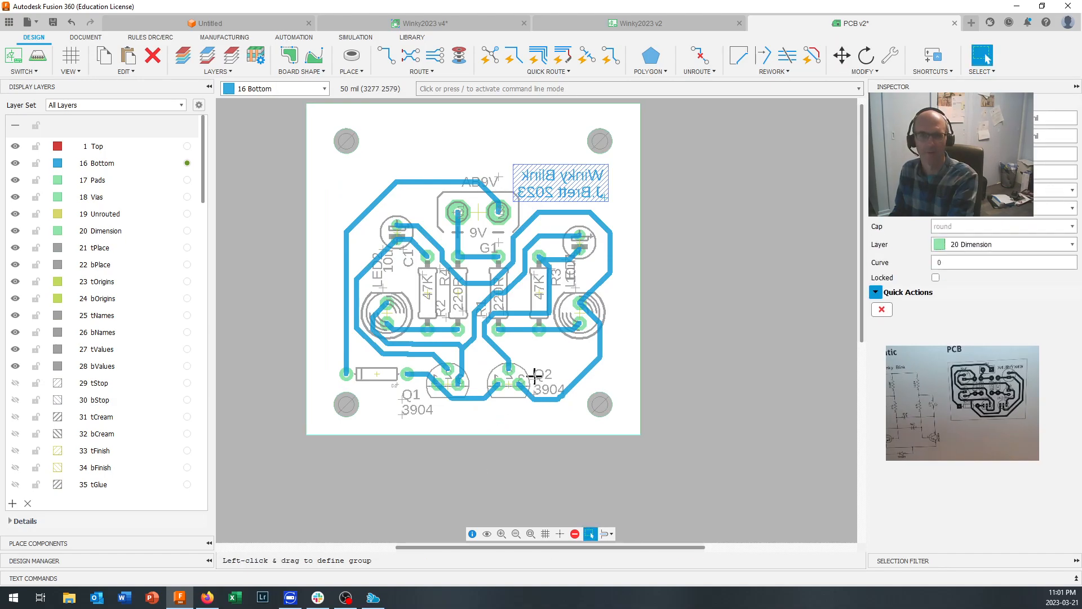
# Try the top board edge closer to the upper mounting holes, then return it to Y 3950 mil
pyautogui.click(496, 110)
pyautogui.click(495, 109)
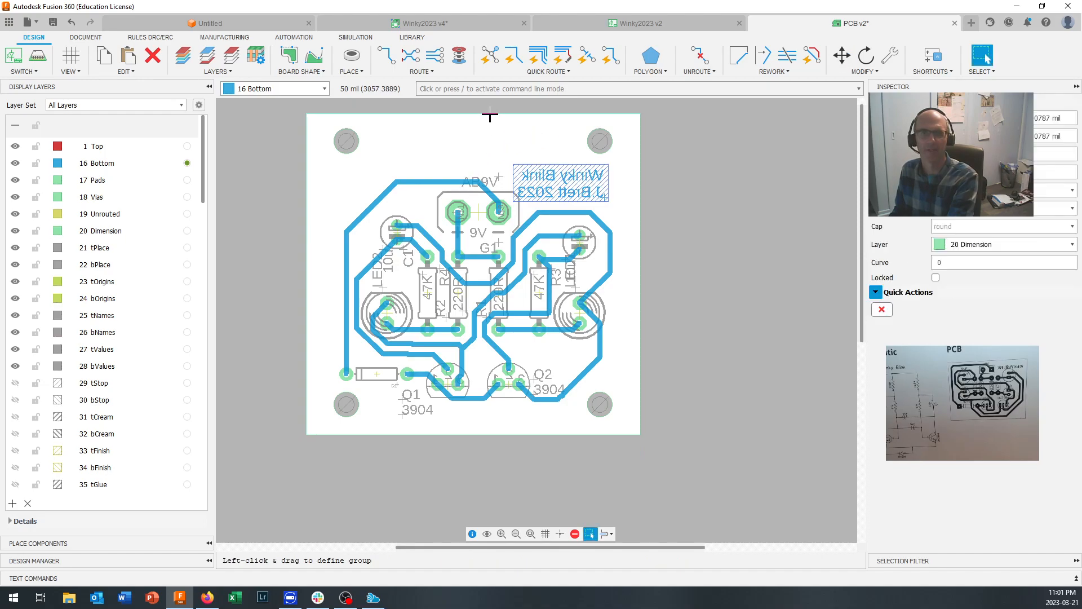
pyautogui.press('m')
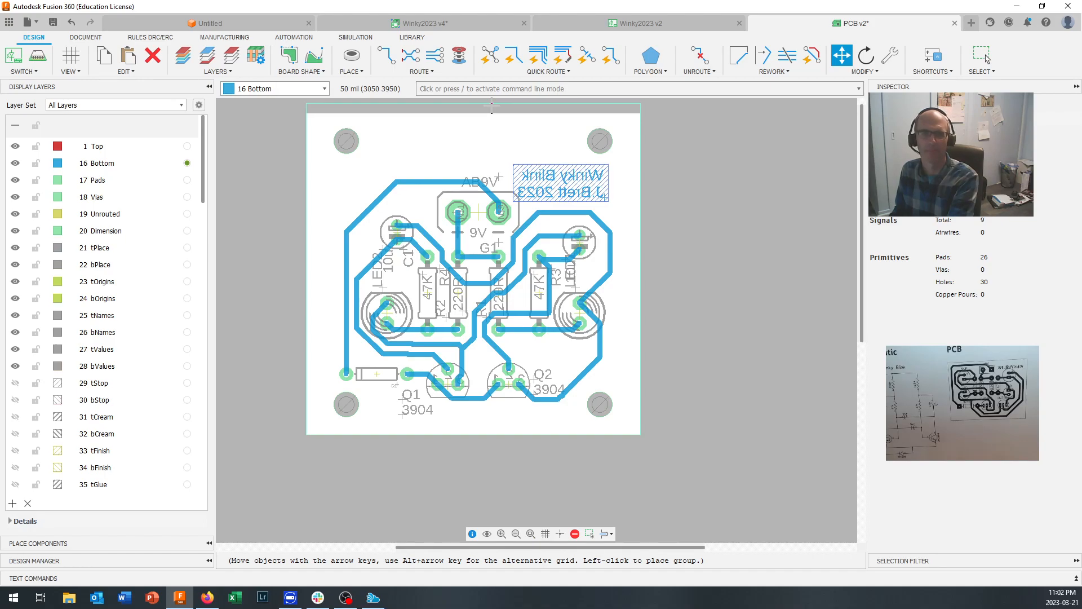
pyautogui.click(491, 105)
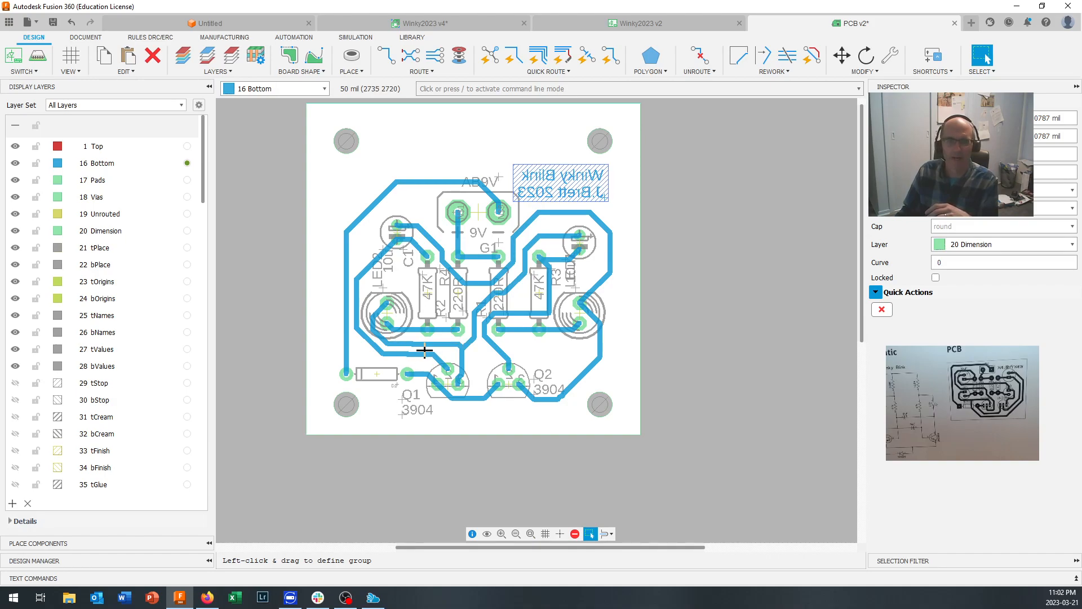
# Inspect the traces around the transistors and resistors, and hide the 16 Bottom layer to leave the component placement showing
pyautogui.scroll(2, 424, 350)
pyautogui.scroll(2, 490, 345)
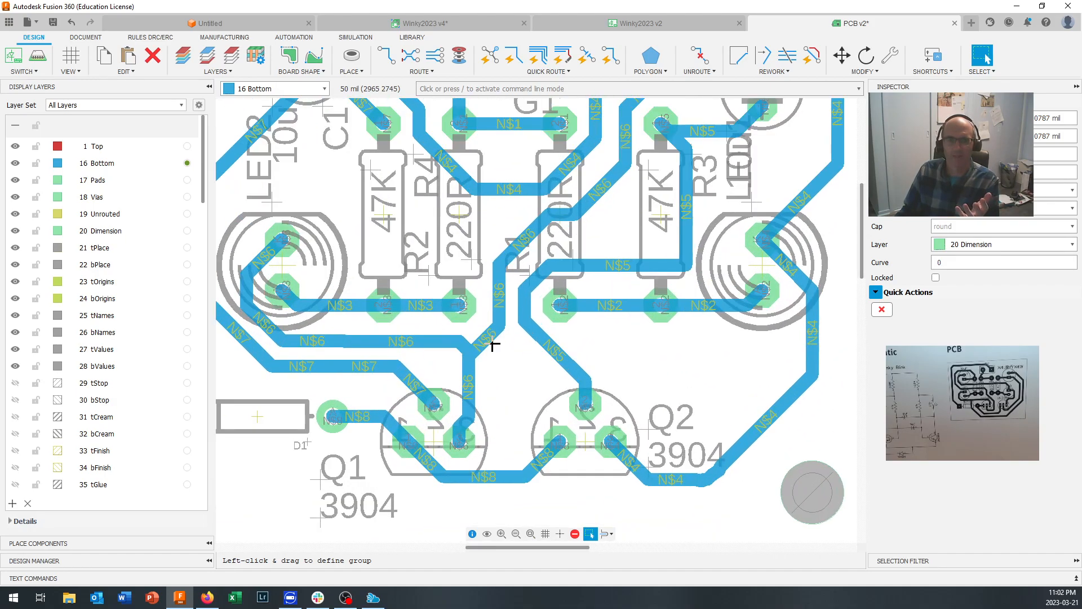
pyautogui.scroll(3, 492, 346)
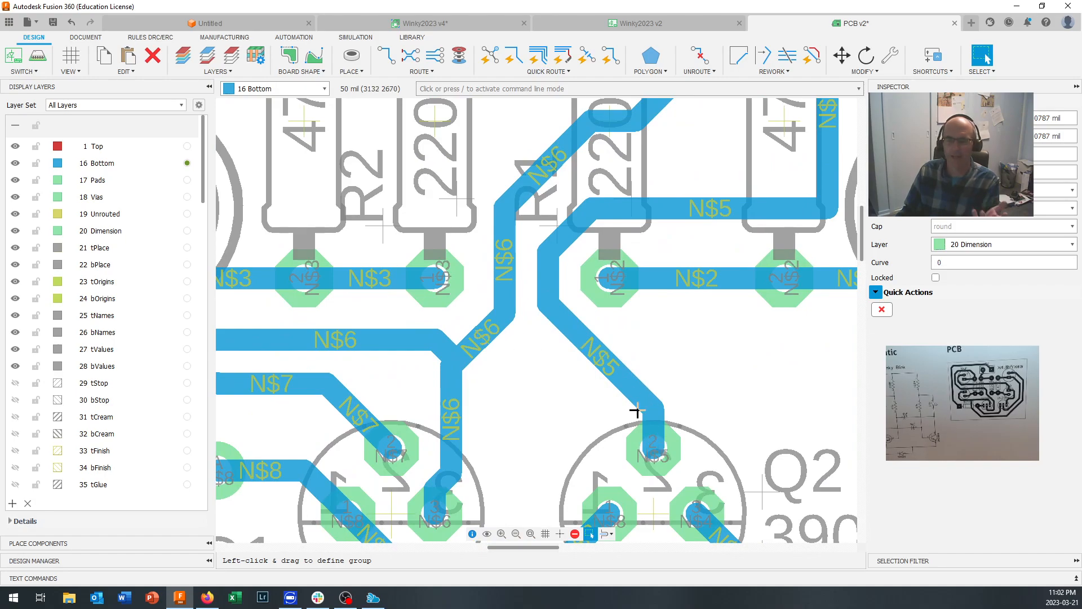
pyautogui.scroll(-3, 656, 445)
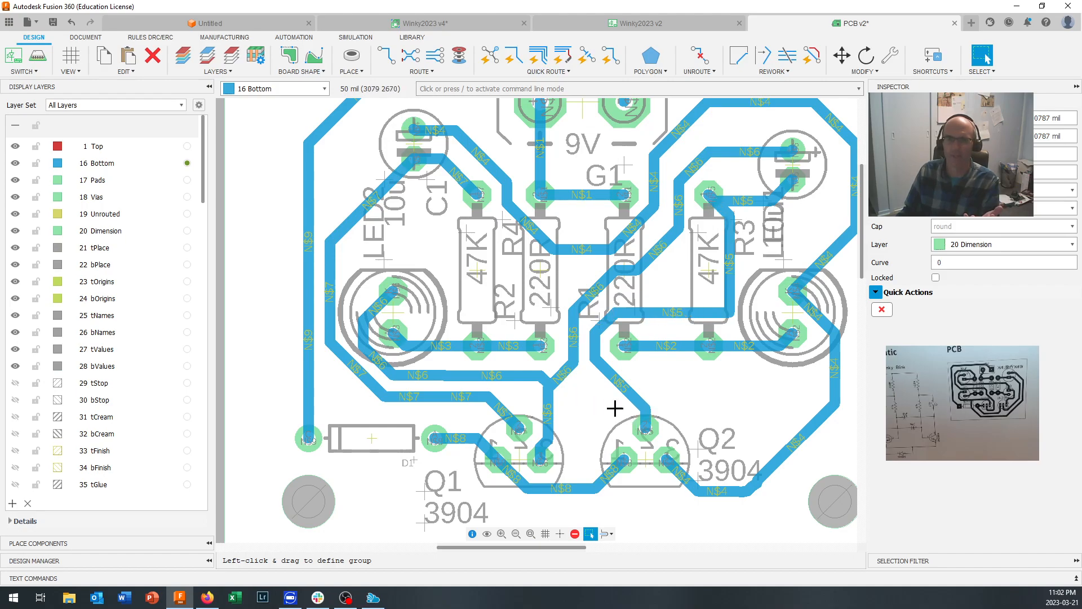
pyautogui.scroll(-2, 522, 305)
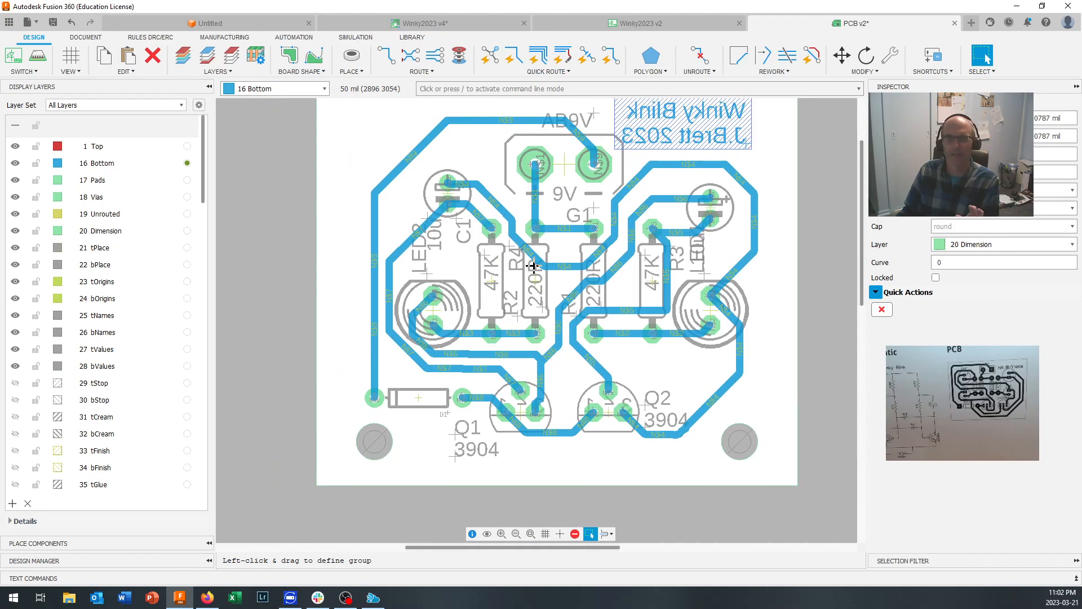
pyautogui.moveTo(532, 267); pyautogui.dragTo(518, 322, button='middle')
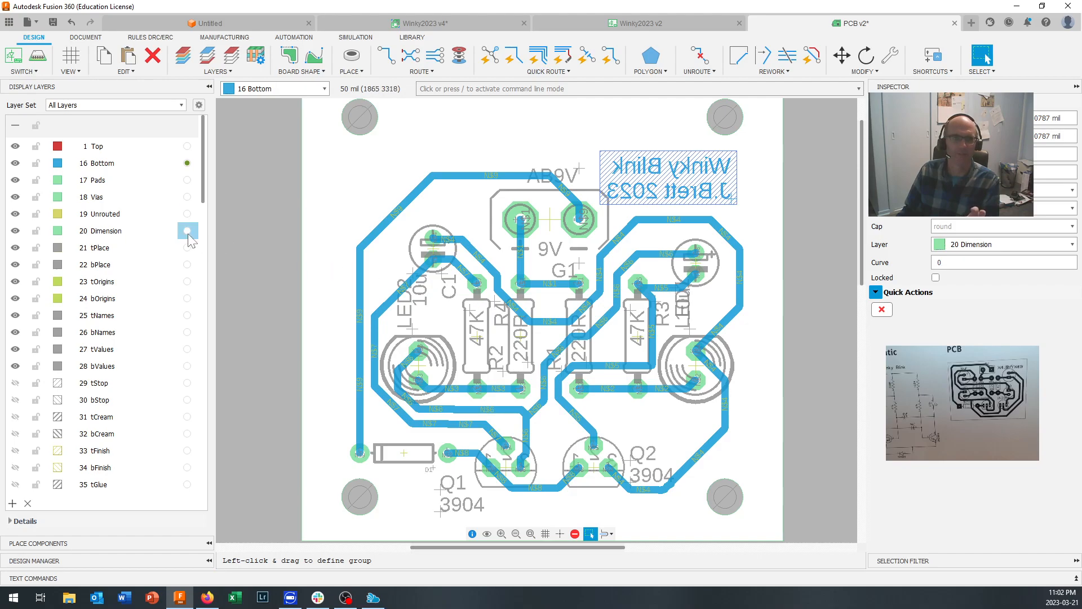
pyautogui.click(15, 163)
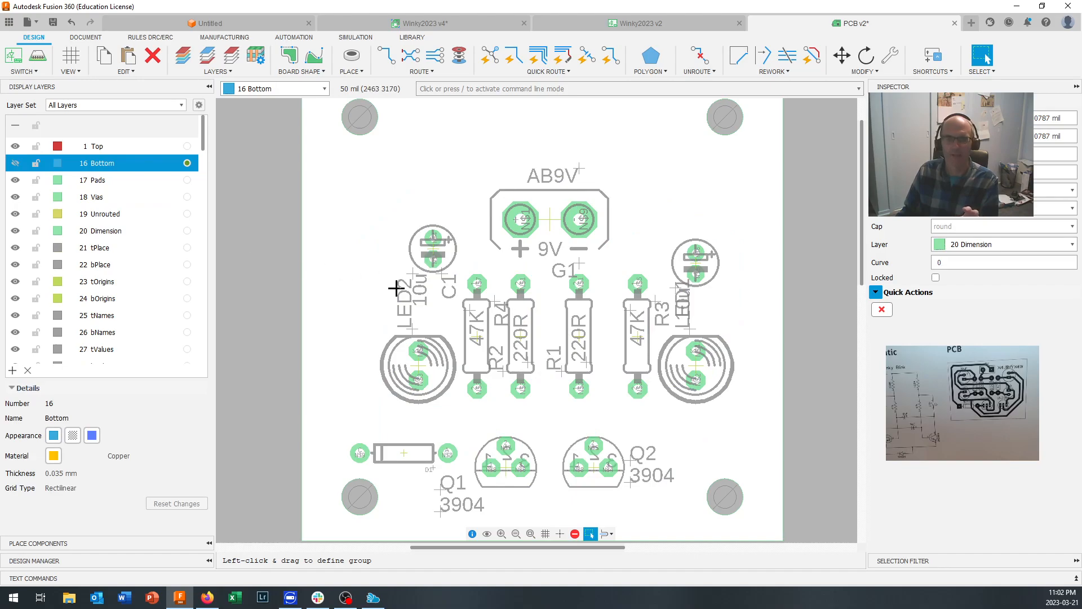
# Turn the LED2 and LED1 name labels horizontal and place each just above and outside its LED outline
pyautogui.click(408, 330)
pyautogui.rightClick(395, 331)
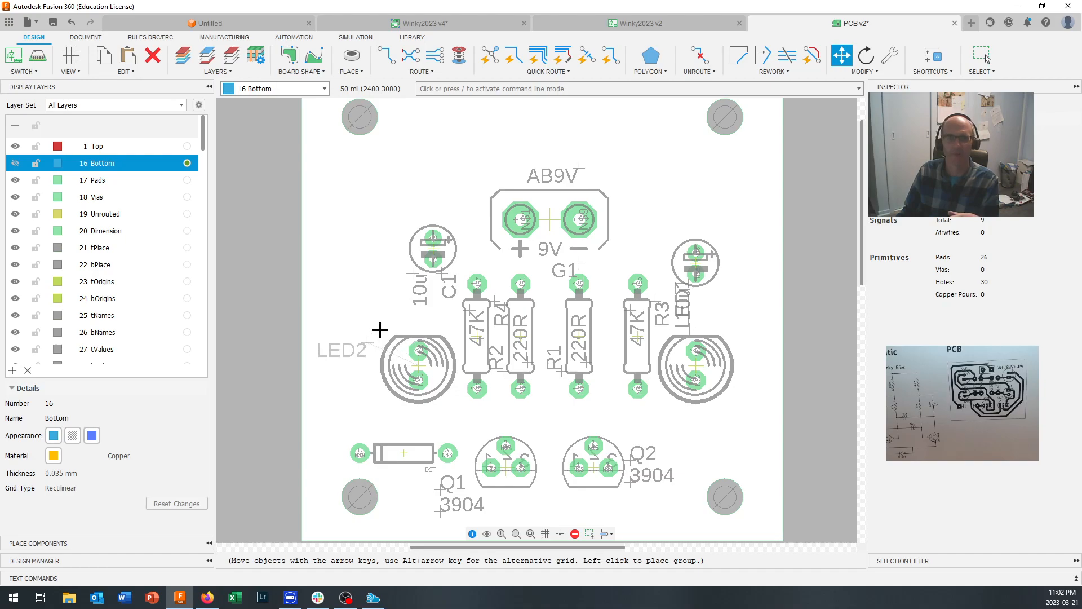
pyautogui.click(384, 330)
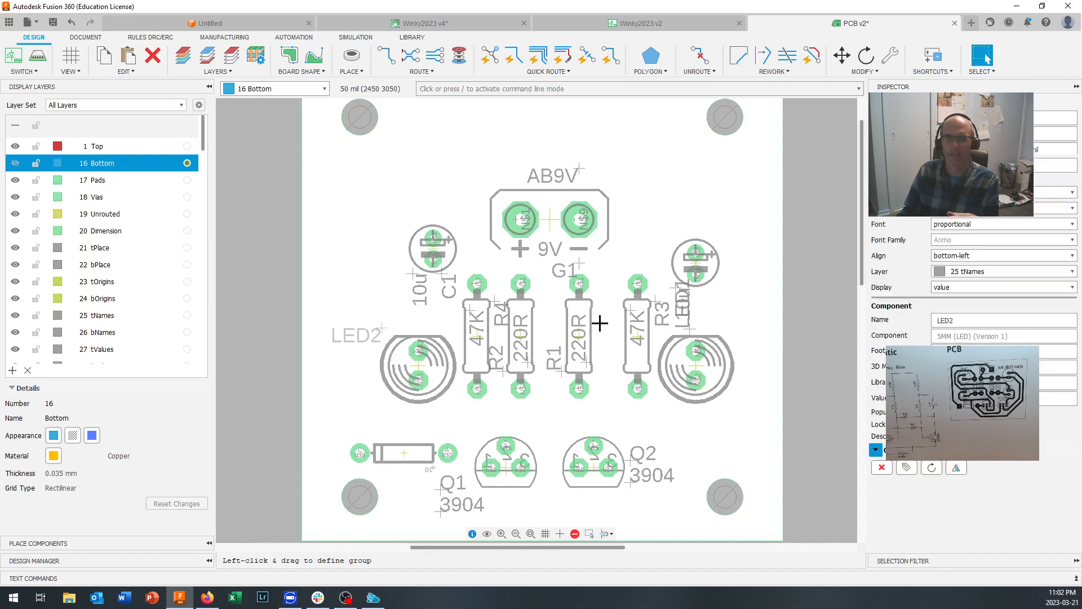
pyautogui.click(689, 331)
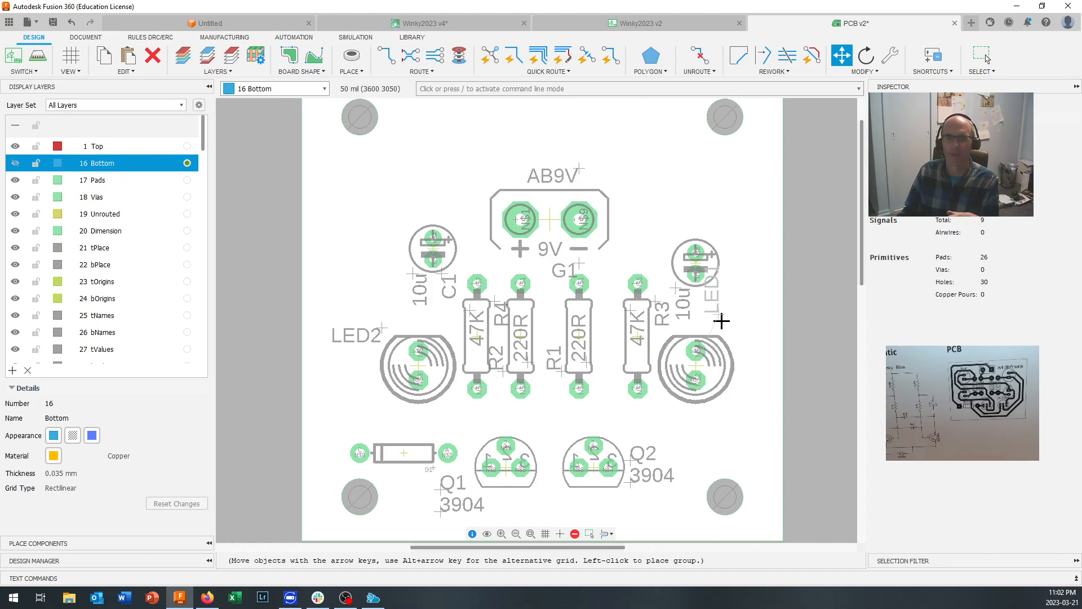
pyautogui.rightClick(722, 320)
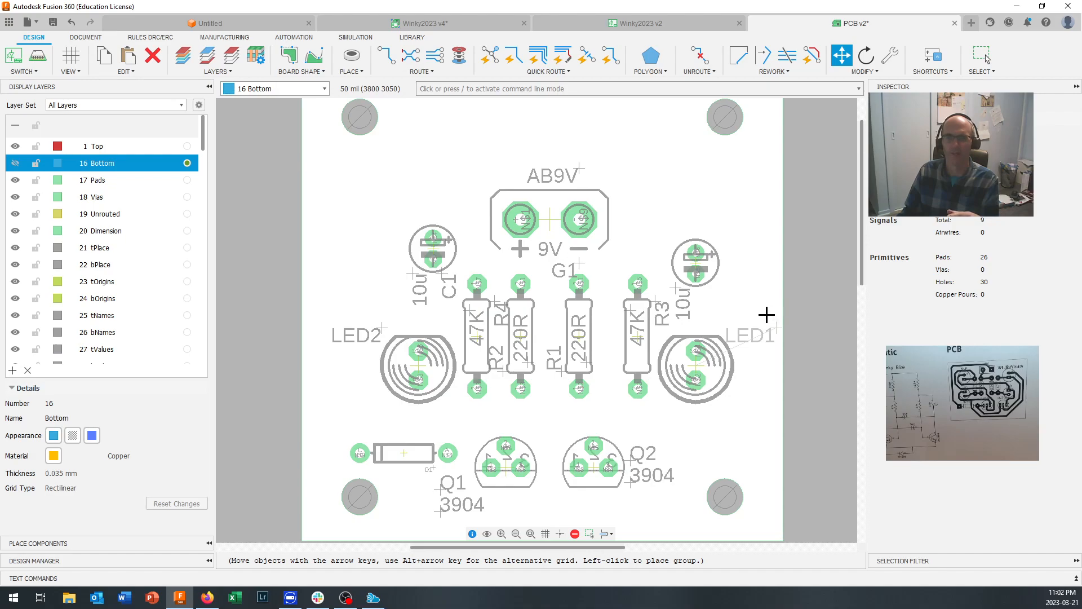
pyautogui.click(767, 314)
pyautogui.press('Escape')
# Turn the right capacitor's 10u value label horizontal and place it beside the capacitor's lower right edge
pyautogui.press('m')
pyautogui.click(675, 290)
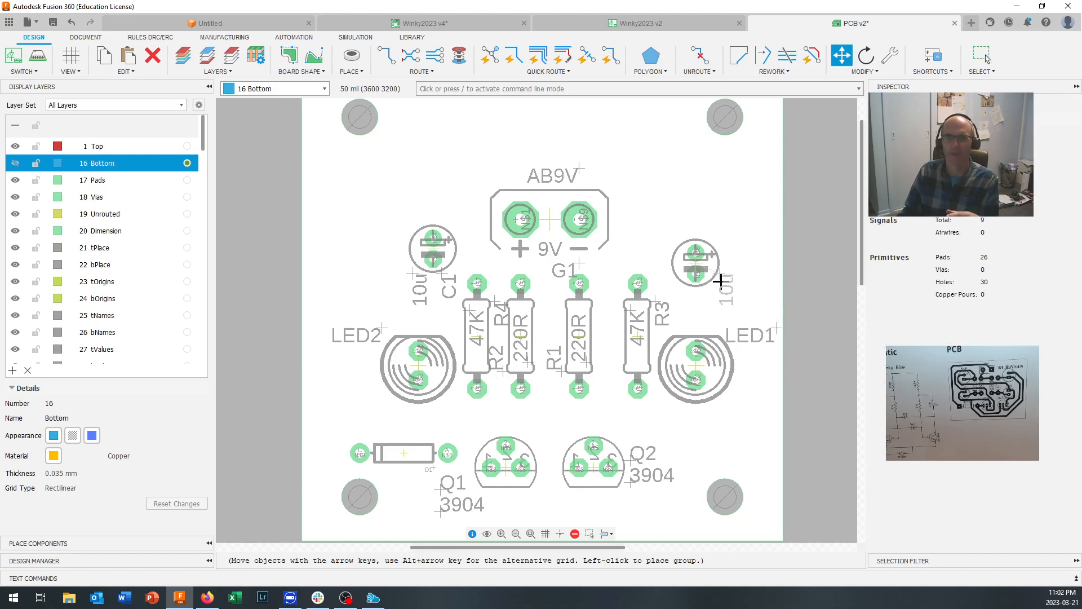
pyautogui.rightClick(729, 276)
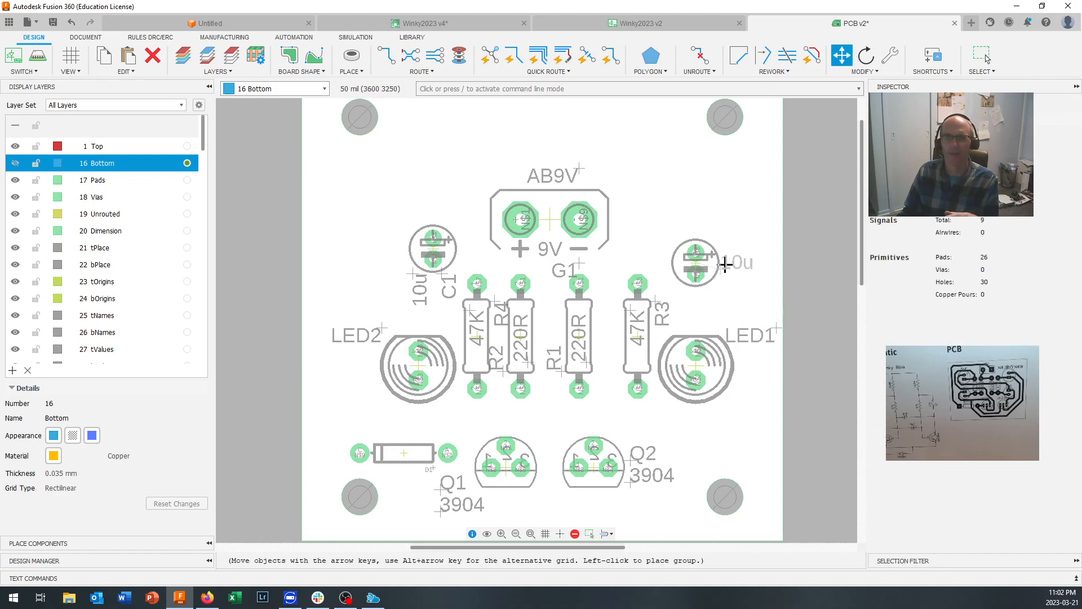
pyautogui.click(727, 275)
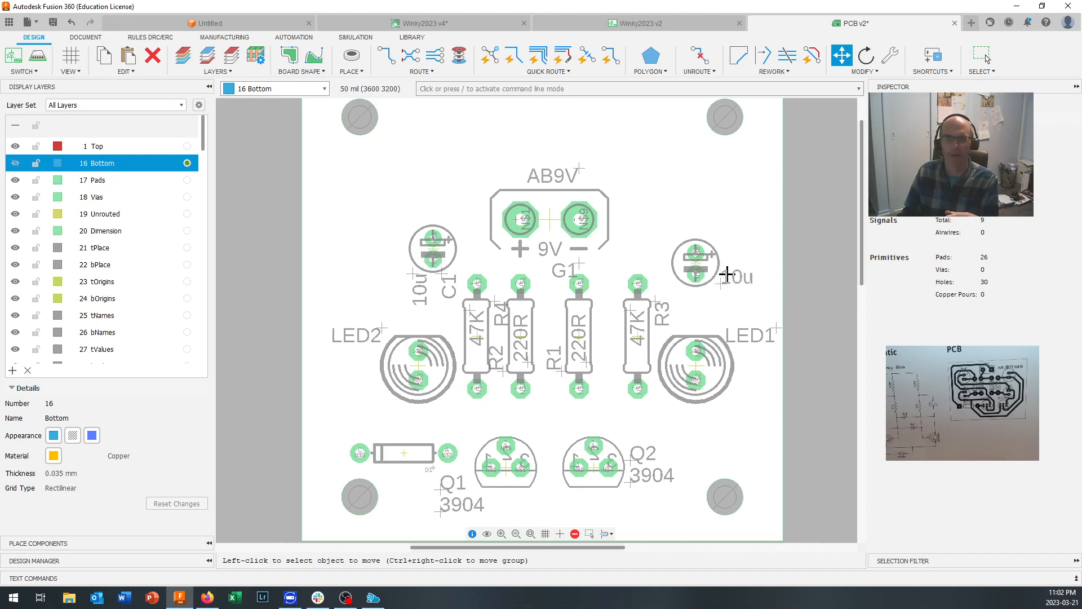
pyautogui.press('Escape')
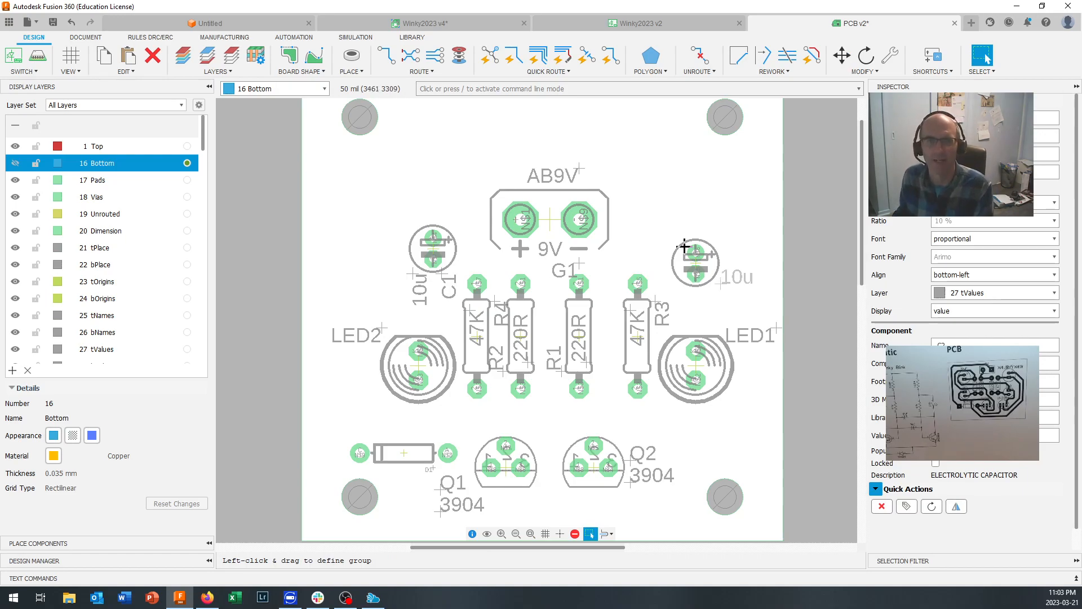
# Turn the C1 name and its 10u value horizontal and stack them to the left of the left capacitor
pyautogui.press('m')
pyautogui.click(449, 285)
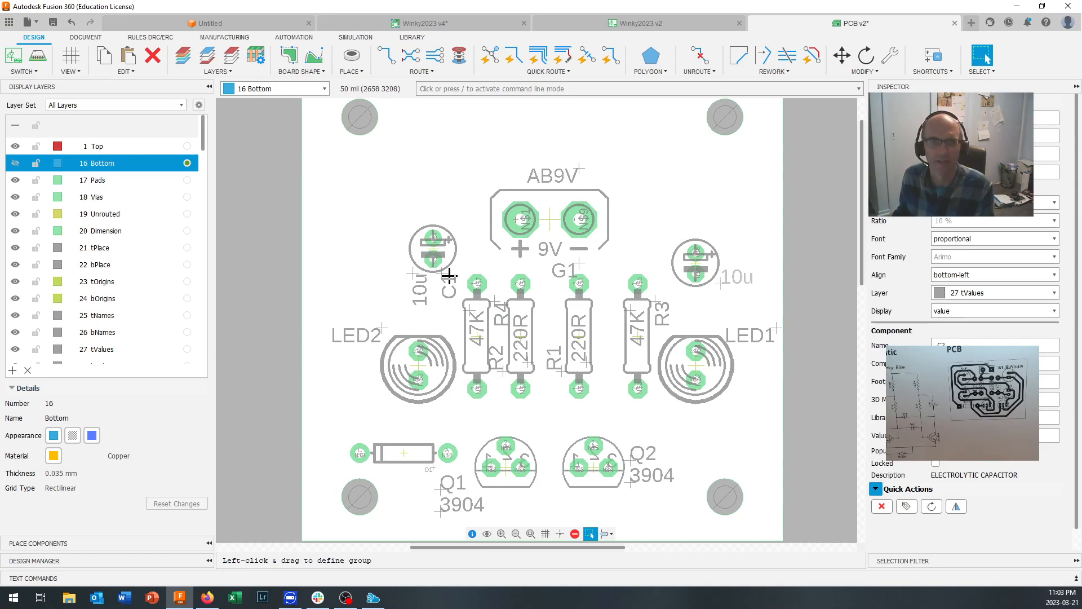
pyautogui.rightClick(459, 221)
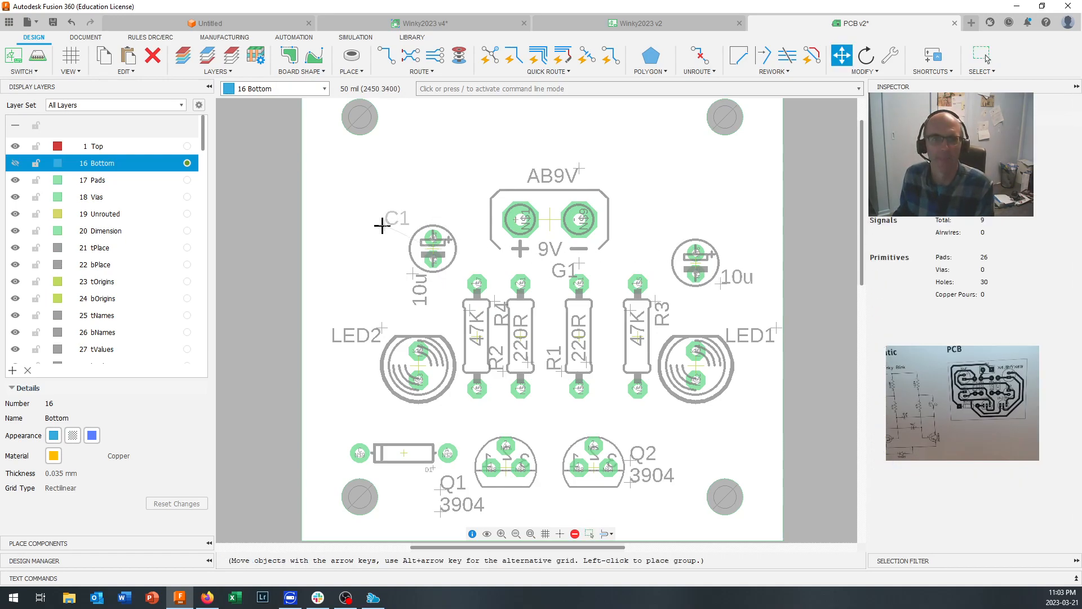
pyautogui.click(383, 226)
pyautogui.press('Escape')
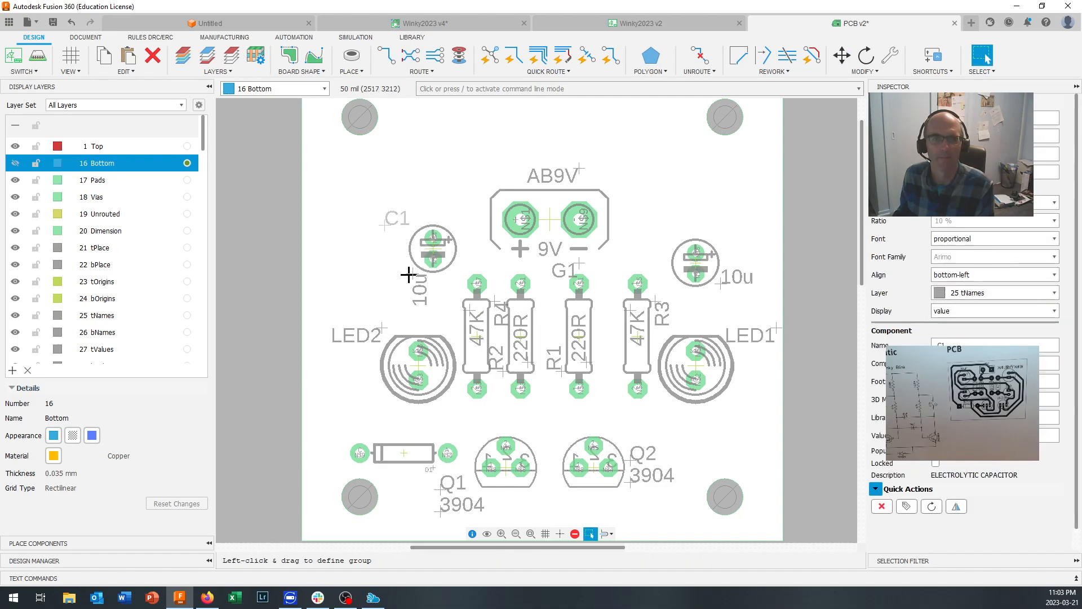
pyautogui.press('m')
pyautogui.click(417, 282)
pyautogui.rightClick(386, 254)
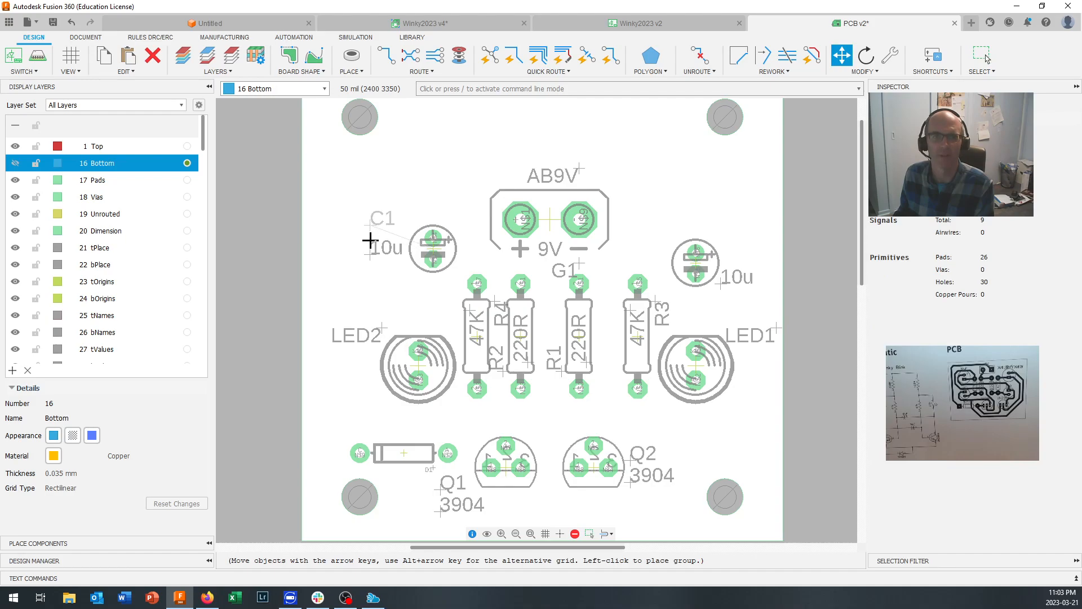
pyautogui.press('Escape')
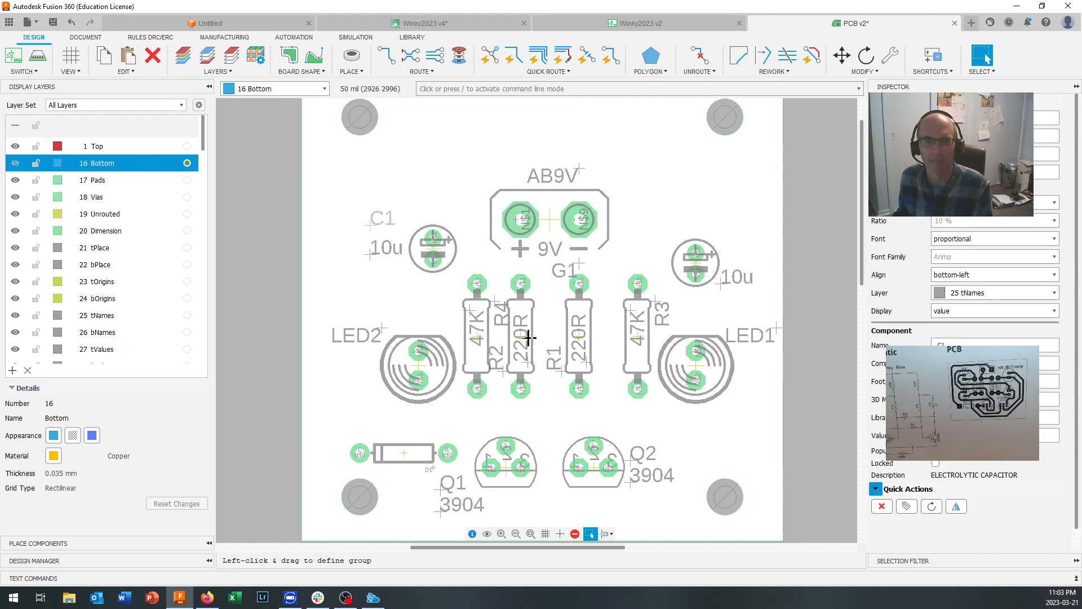
# Turn the R1 name label horizontal and move it beside its resistor's upper pad
pyautogui.press('m')
pyautogui.click(561, 365)
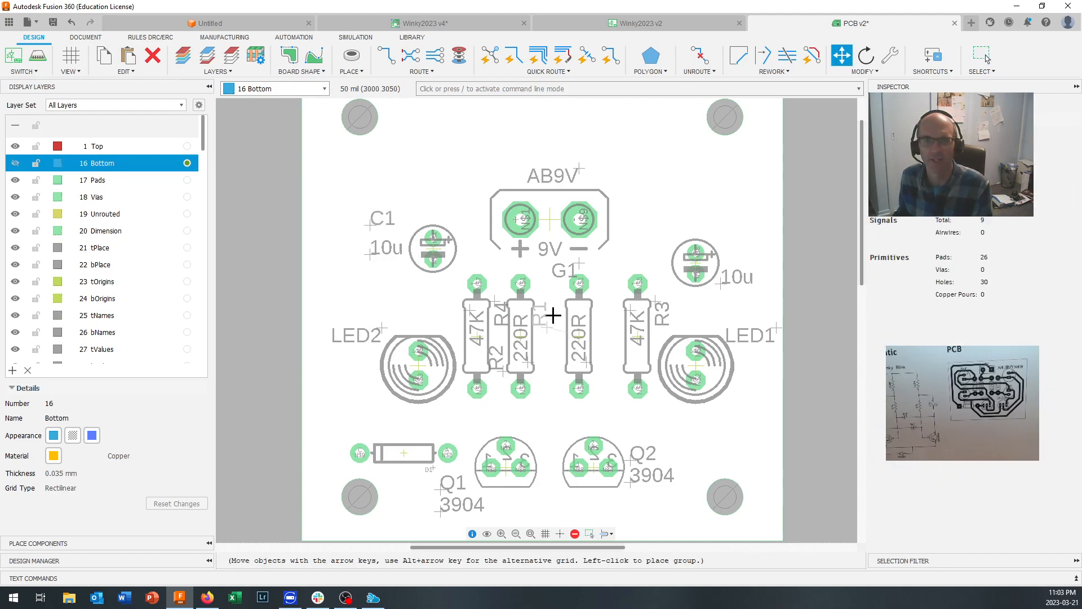
pyautogui.click(558, 287)
pyautogui.press('Escape')
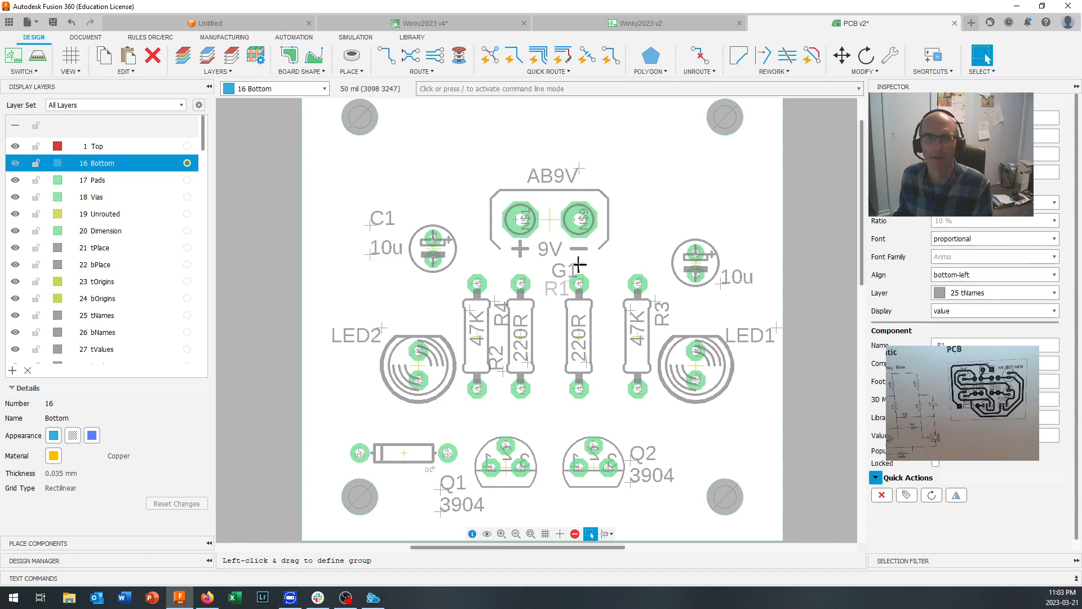
# Move the G1 and AB9V labels above the battery clip's upper right corner, with G1 stacked over AB9V
pyautogui.press('m')
pyautogui.click(520, 219)
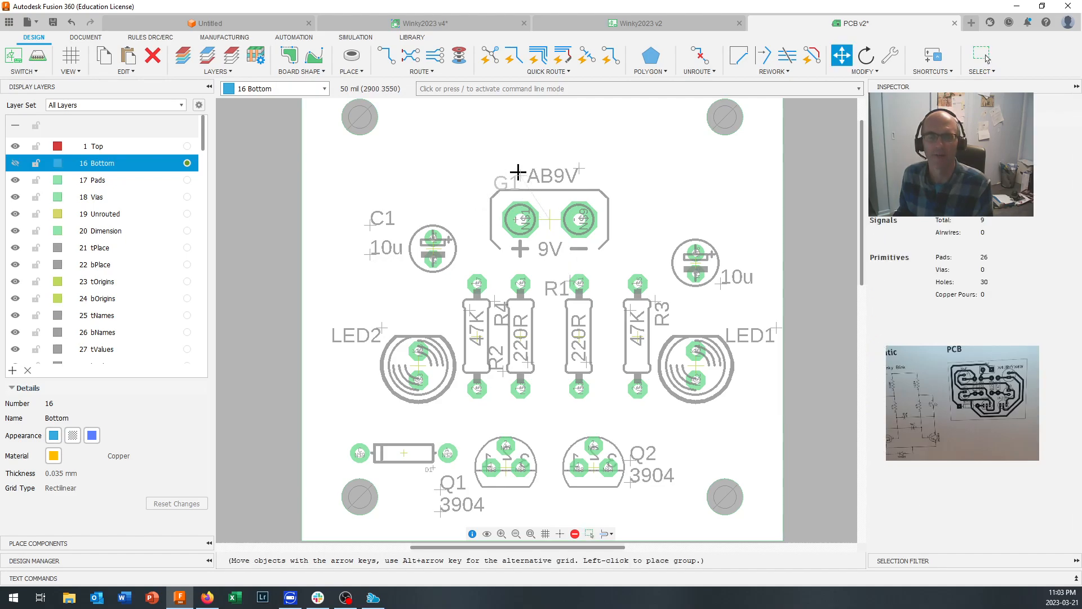
pyautogui.click(517, 172)
pyautogui.click(589, 176)
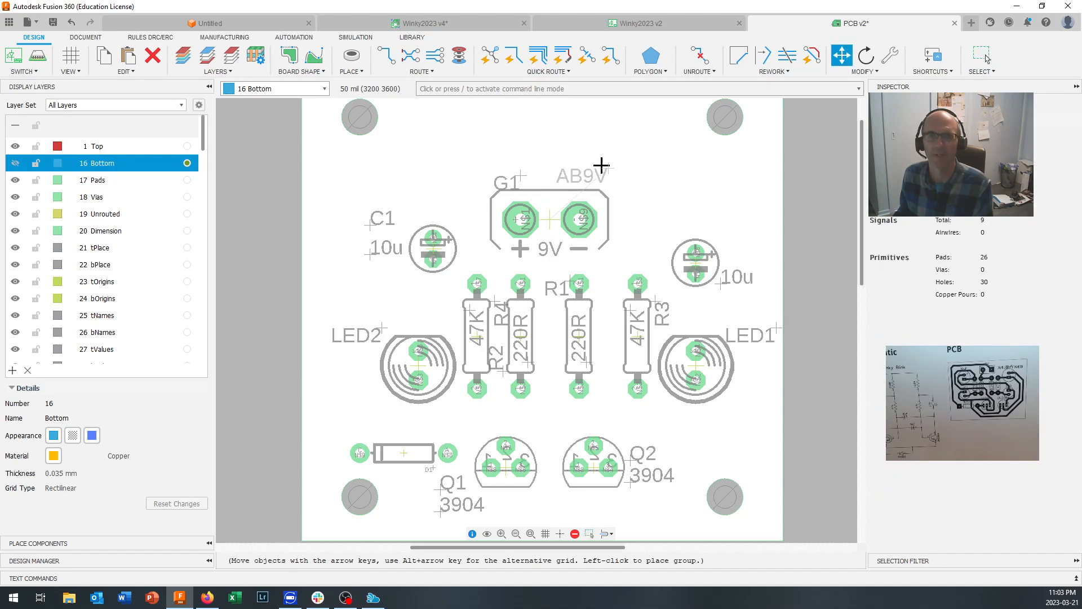
pyautogui.click(602, 165)
pyautogui.press('Escape')
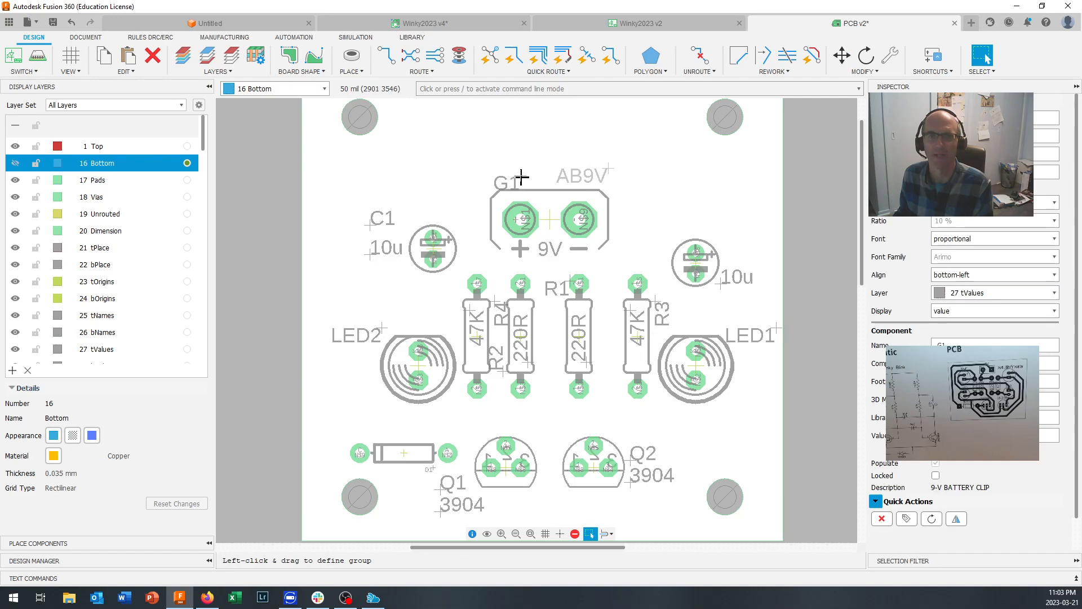
pyautogui.moveTo(591, 159); pyautogui.dragTo(609, 144)
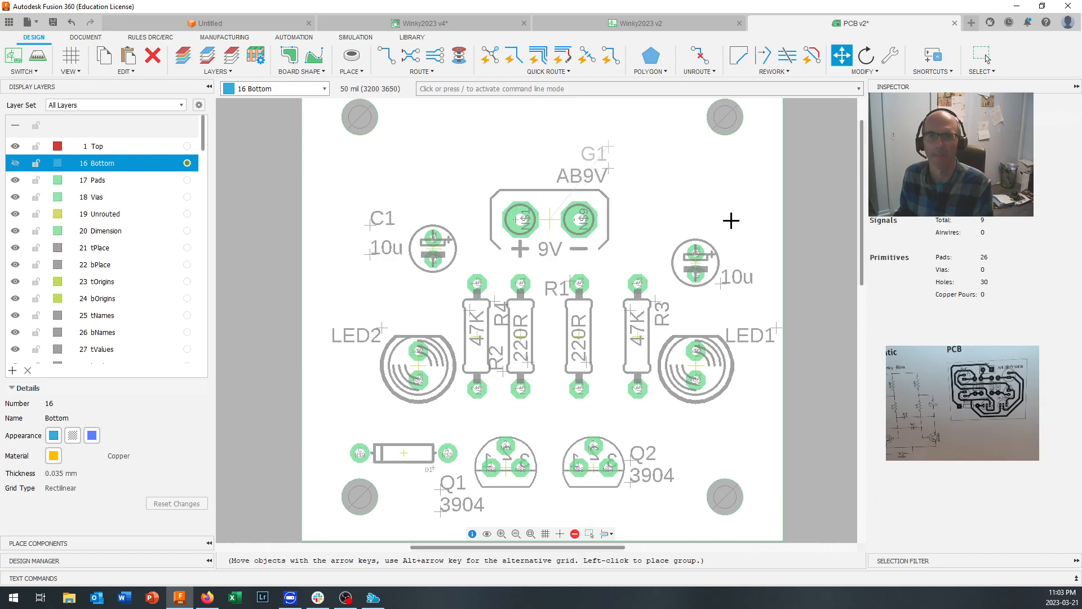
pyautogui.press('Escape')
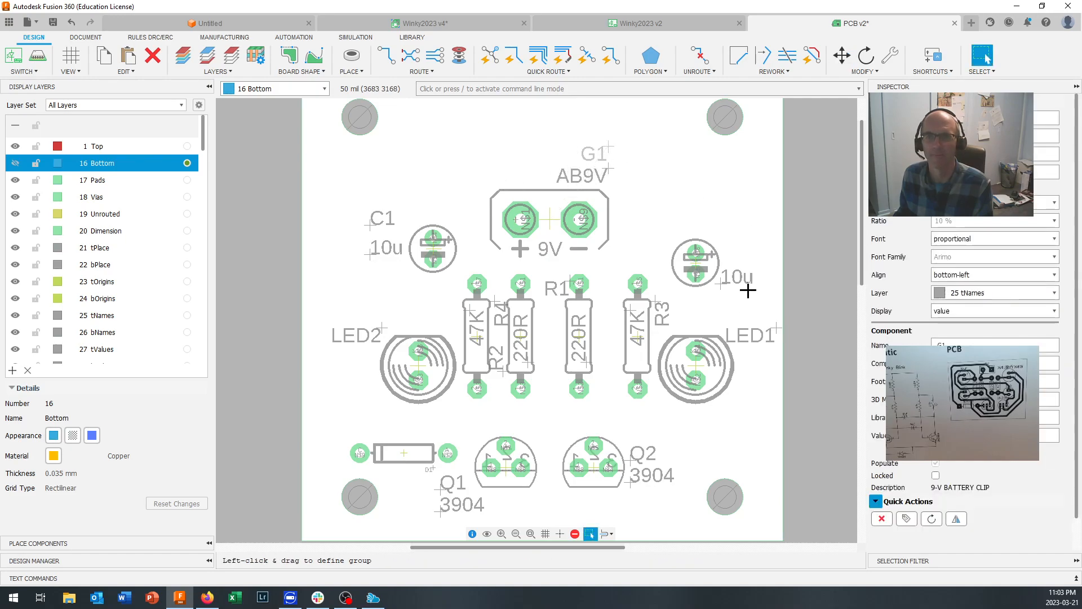
# Turn the R3 name label horizontal and place it to the right of the rightmost resistor's upper end
pyautogui.moveTo(658, 299); pyautogui.dragTo(631, 309)
pyautogui.rightClick(663, 285)
pyautogui.click(653, 302)
pyautogui.press('Escape')
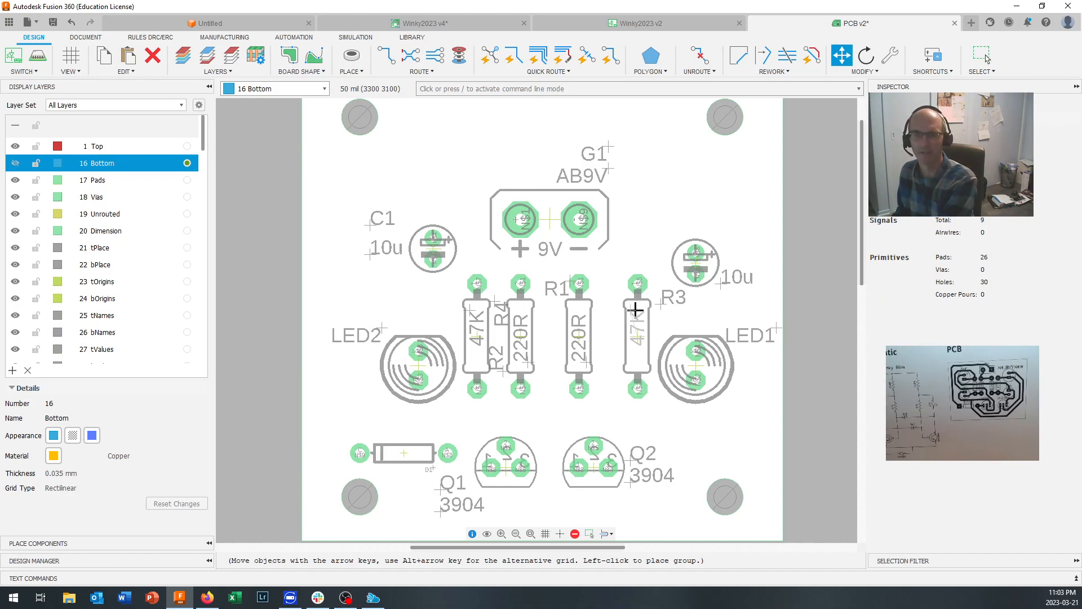
# Try the rightmost resistor's 47K value label horizontally across the resistor body
pyautogui.rightClick(636, 338)
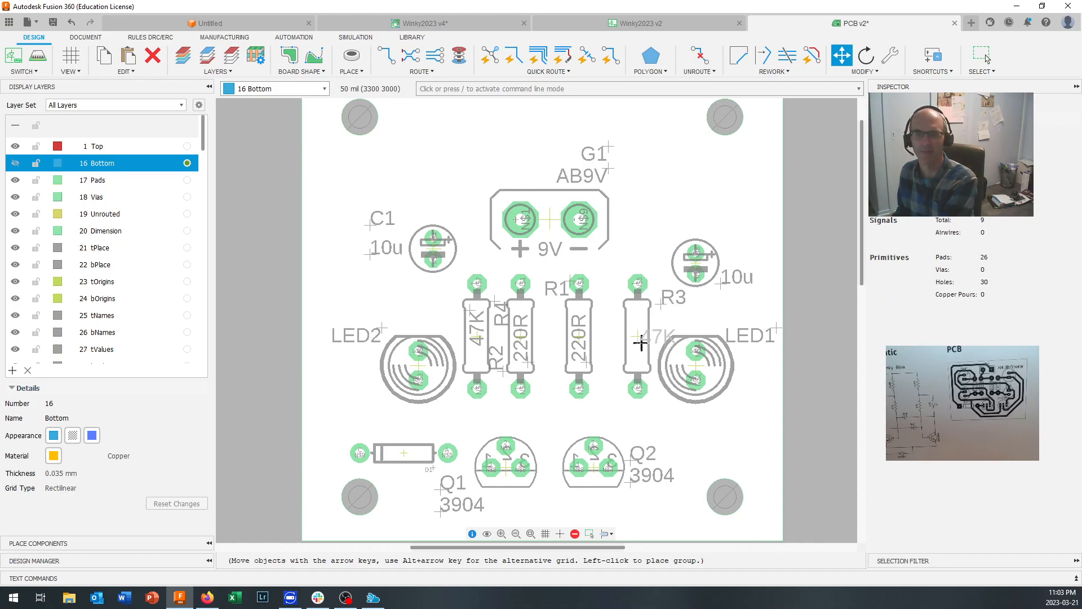
pyautogui.click(640, 342)
pyautogui.press('Escape')
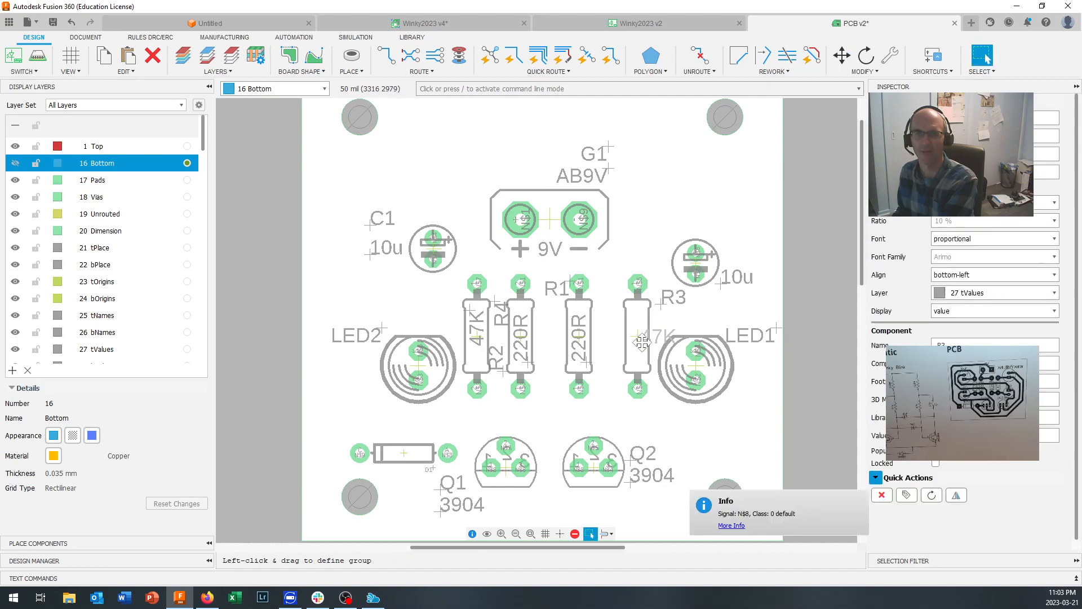
# Delete the 47K and 220R value labels from all four resistors
pyautogui.rightClick(641, 341)
pyautogui.click(661, 379)
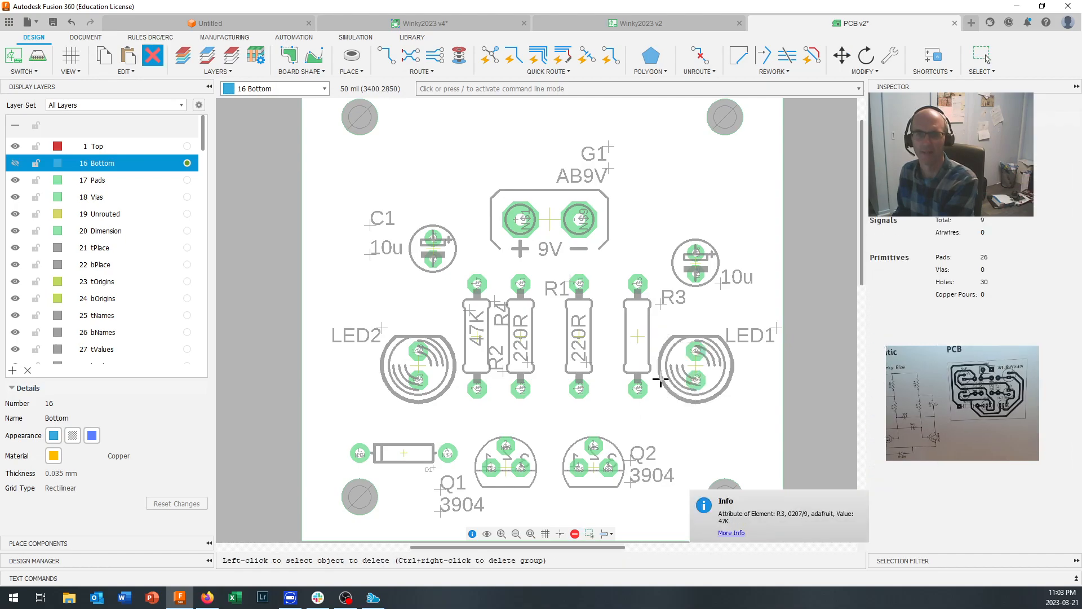
pyautogui.click(585, 359)
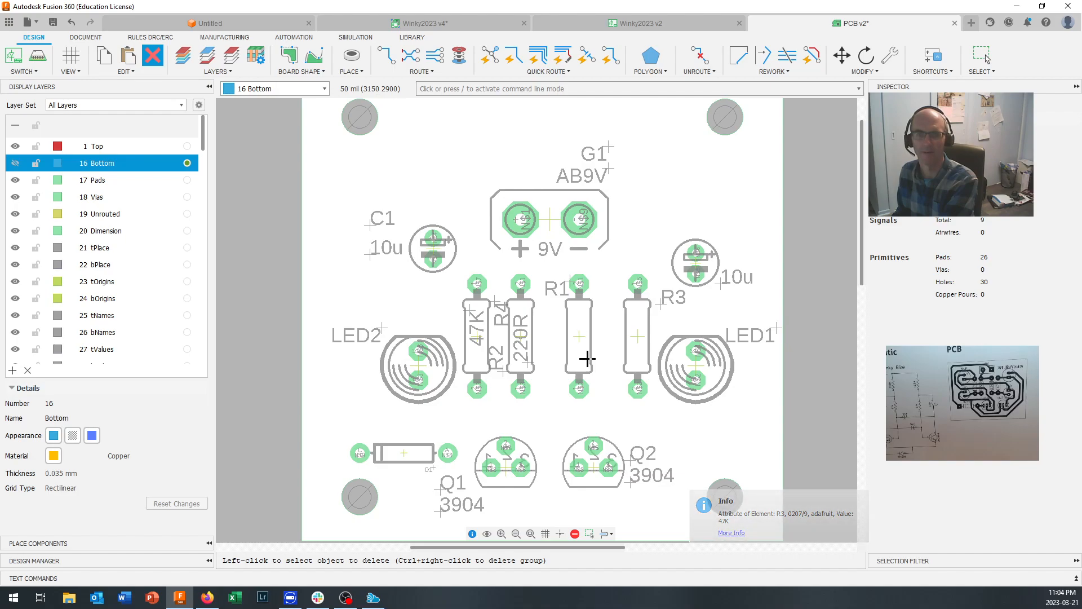
pyautogui.click(518, 364)
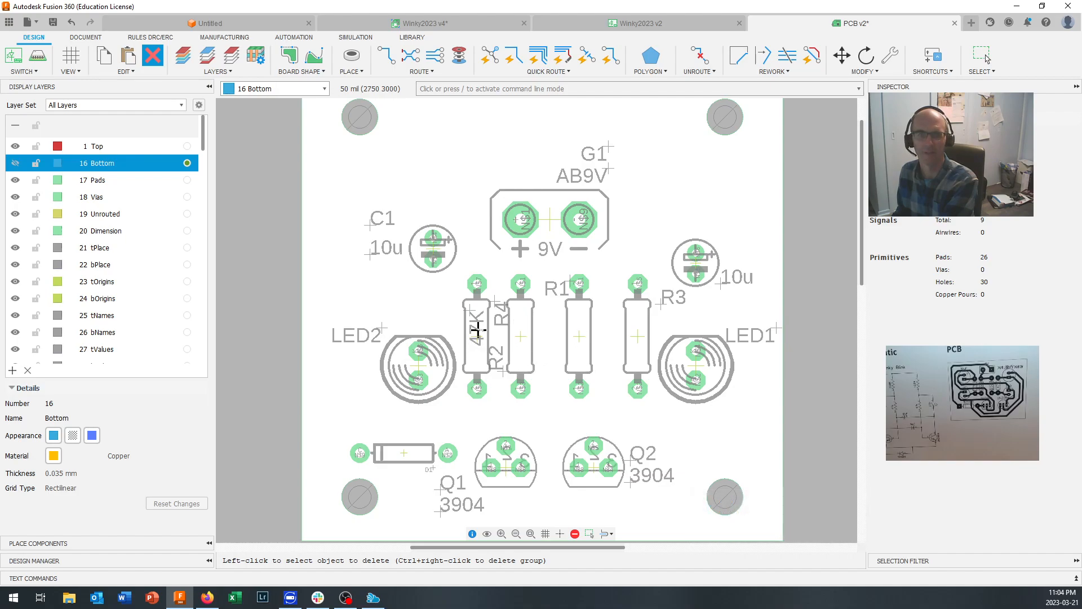
pyautogui.click(473, 308)
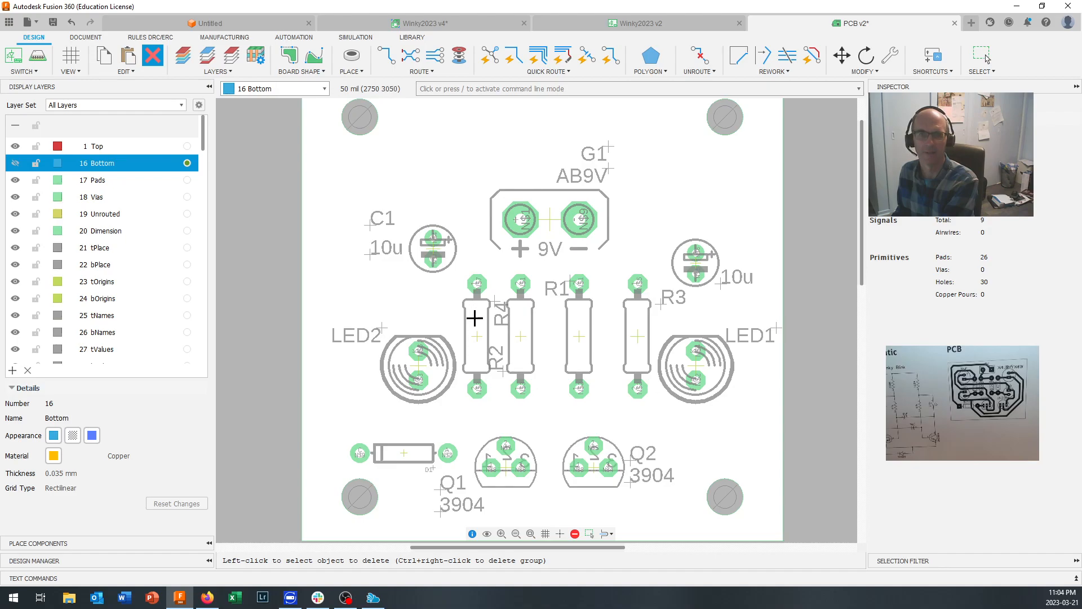
pyautogui.press('Escape')
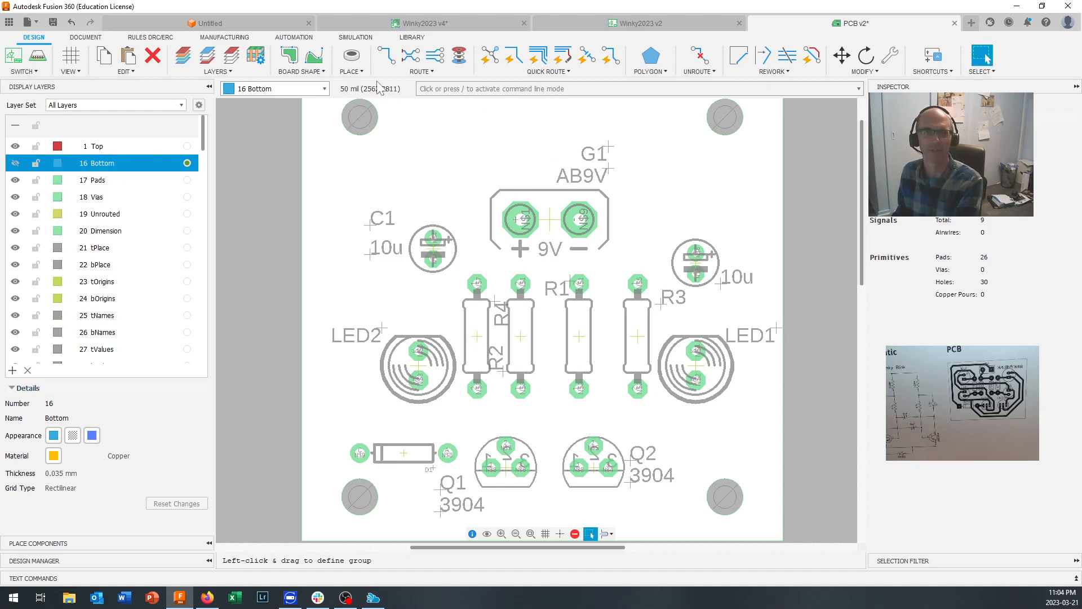
# Place the R4 label horizontally beside the second resistor's lower pad, and move R1 and R3 up to the upper left of their resistors
pyautogui.press('m')
pyautogui.click(495, 303)
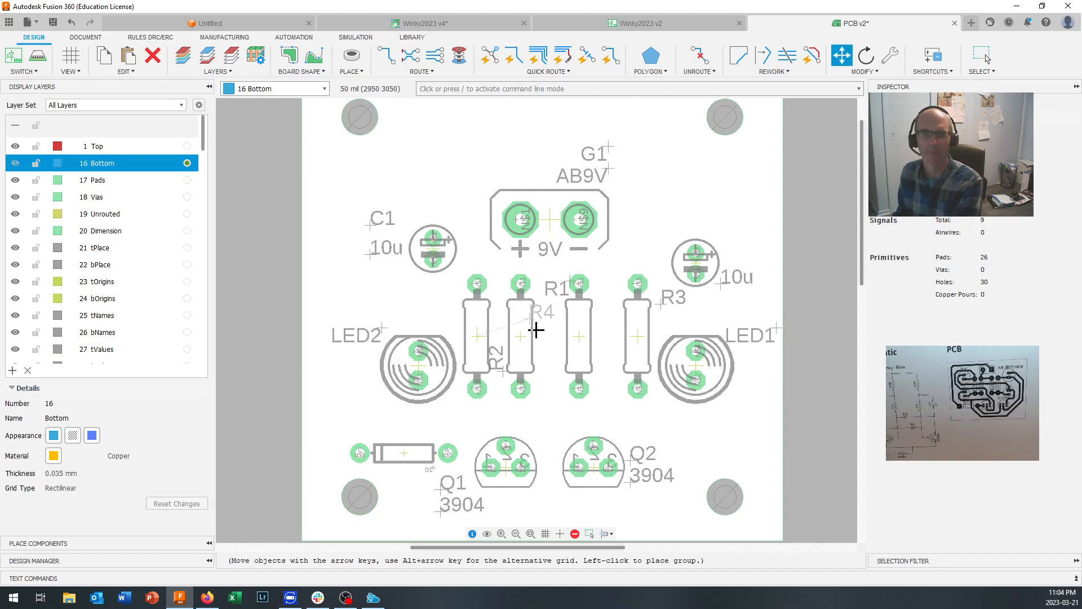
pyautogui.click(537, 412)
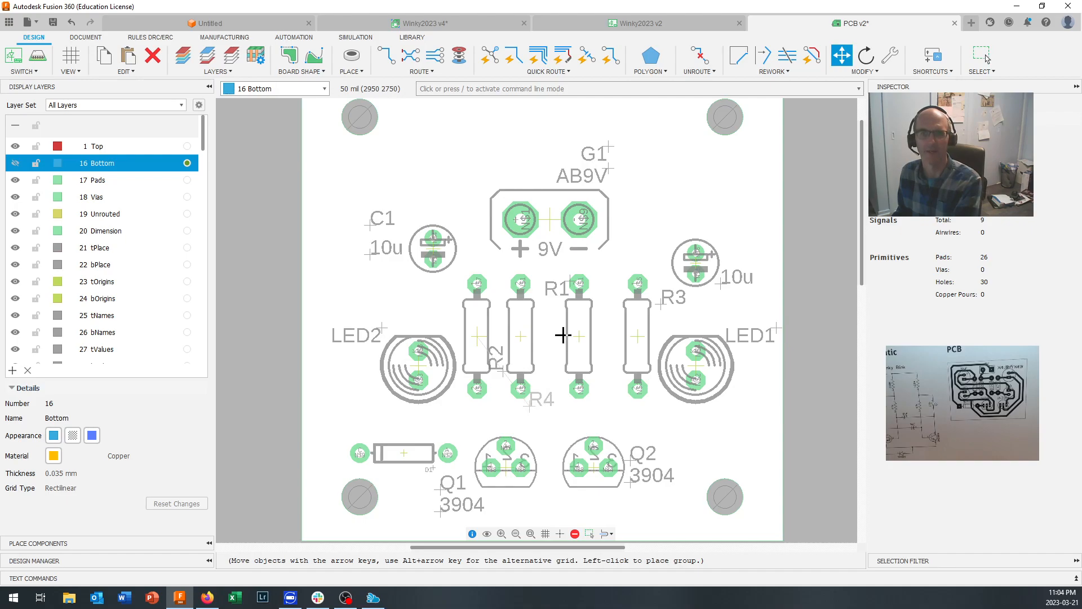
pyautogui.click(568, 284)
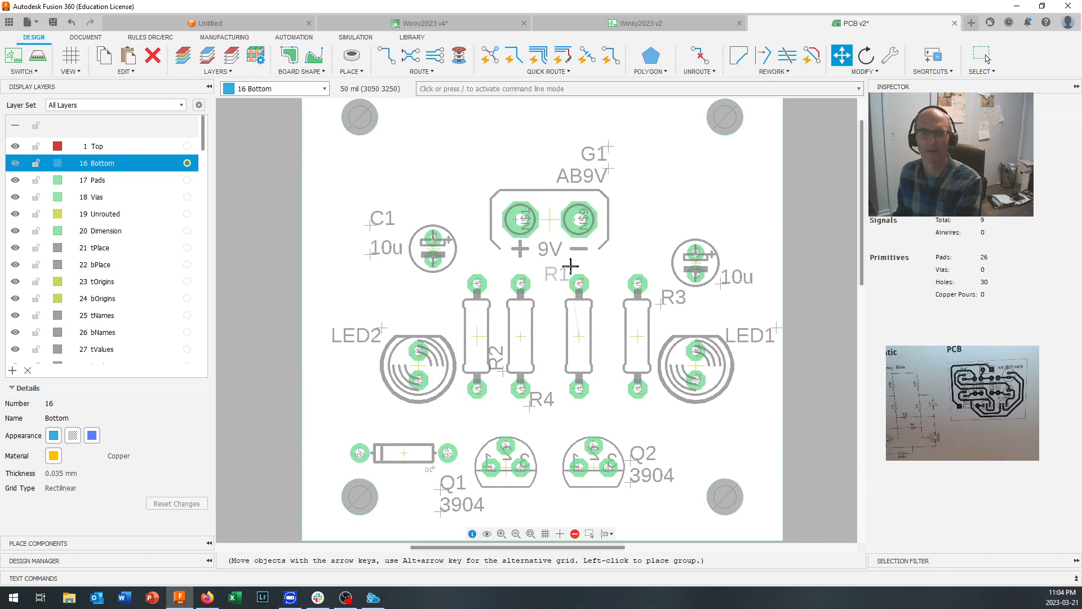
pyautogui.click(661, 303)
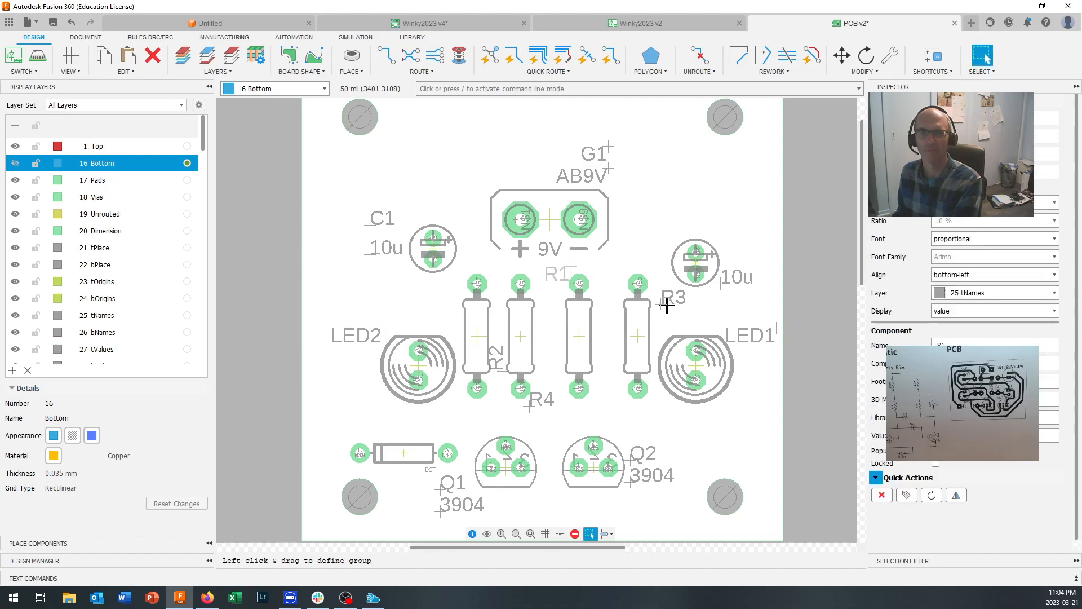
pyautogui.click(612, 285)
pyautogui.press('Escape')
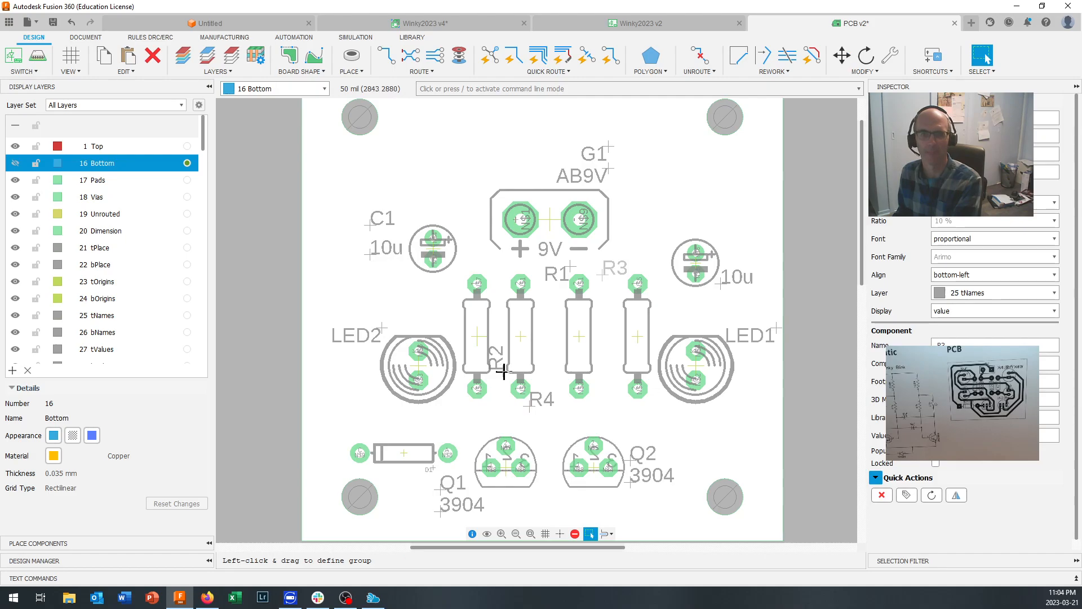
# Turn the R2 name label horizontal and place it to the left of the leftmost resistor's upper pad
pyautogui.moveTo(502, 371); pyautogui.dragTo(487, 412)
pyautogui.rightClick(489, 411)
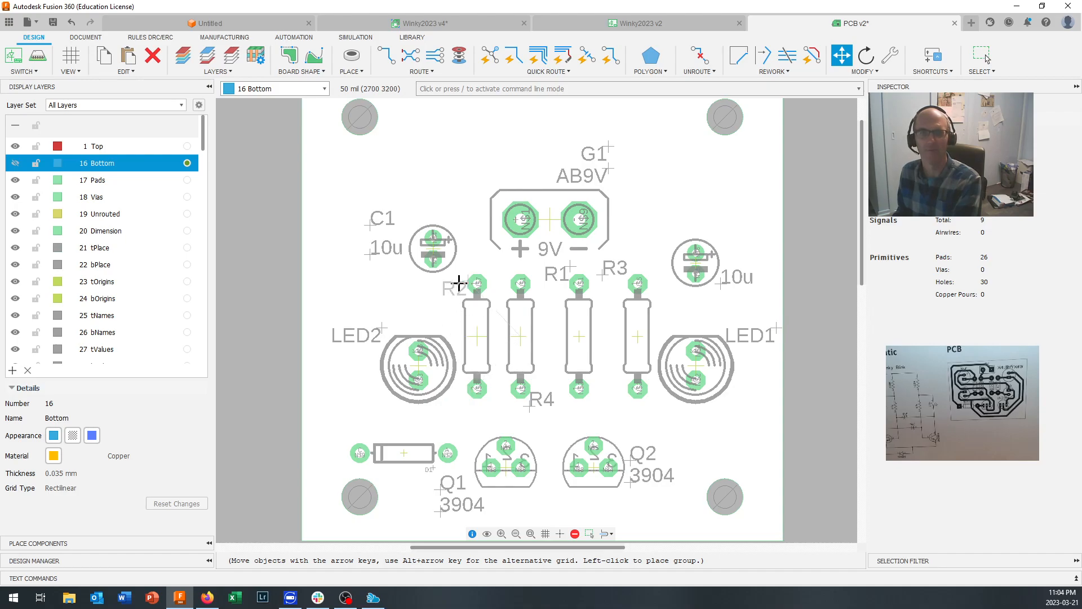
pyautogui.click(534, 270)
pyautogui.press('Escape')
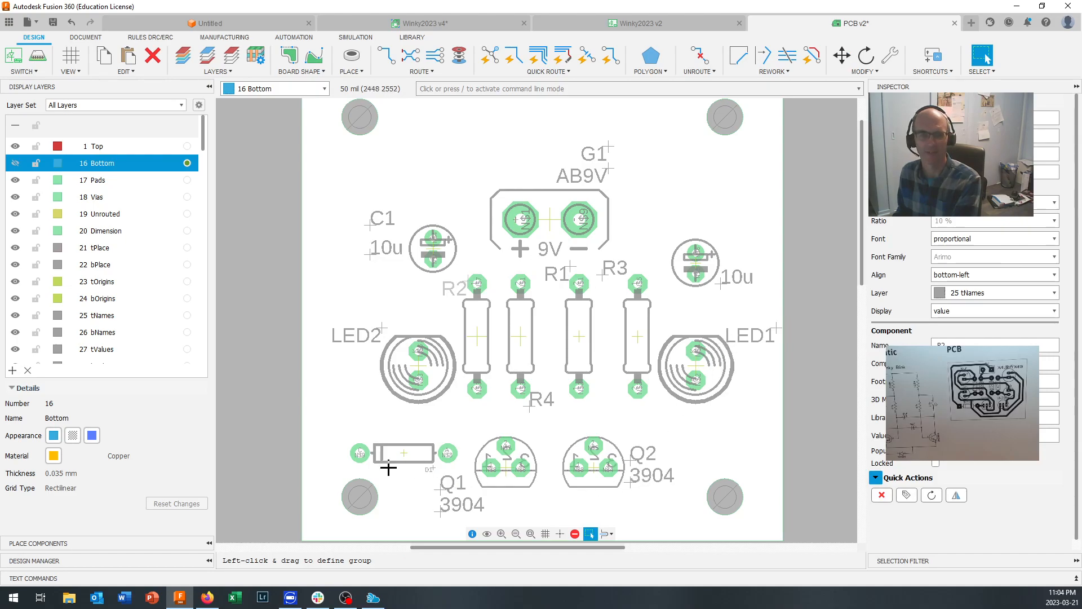
# Enlarge the diode's D1 name label and place it horizontally, centred below the diode body
pyautogui.press('m')
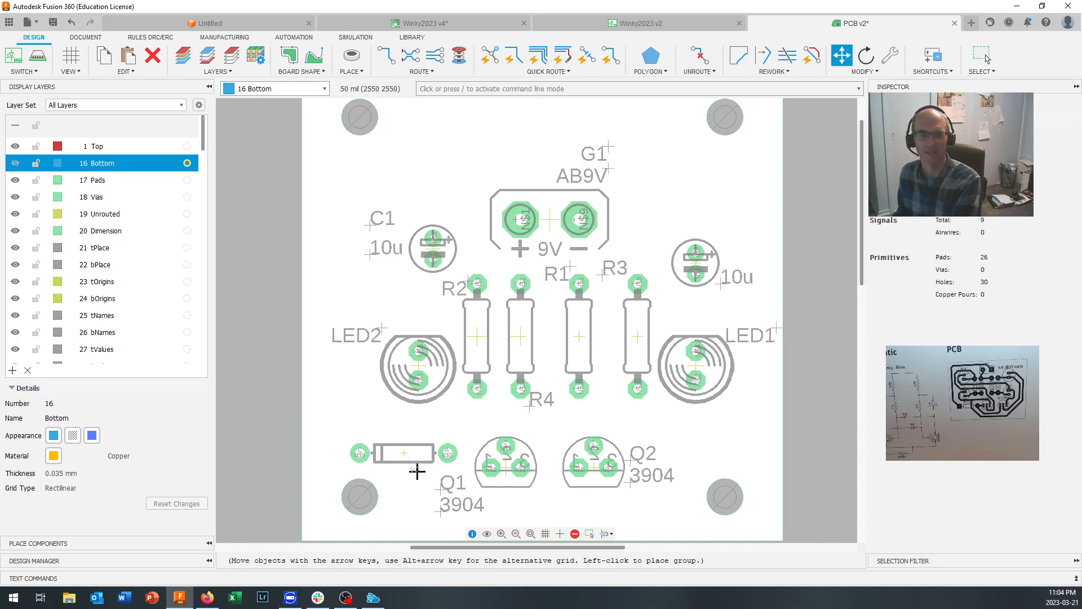
pyautogui.click(417, 473)
pyautogui.click(411, 472)
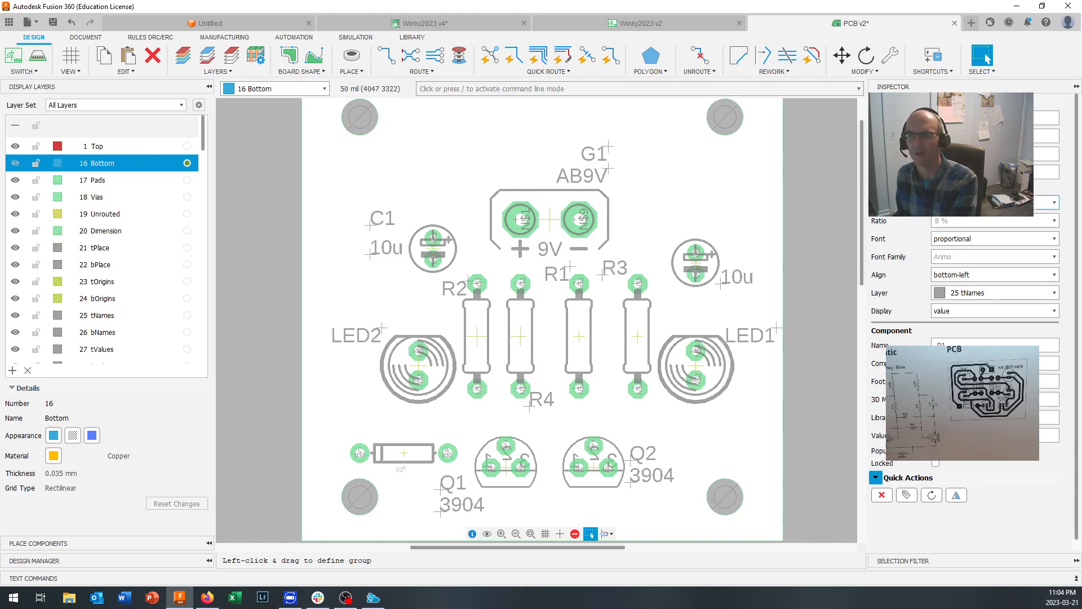
pyautogui.click(1054, 203)
pyautogui.click(979, 267)
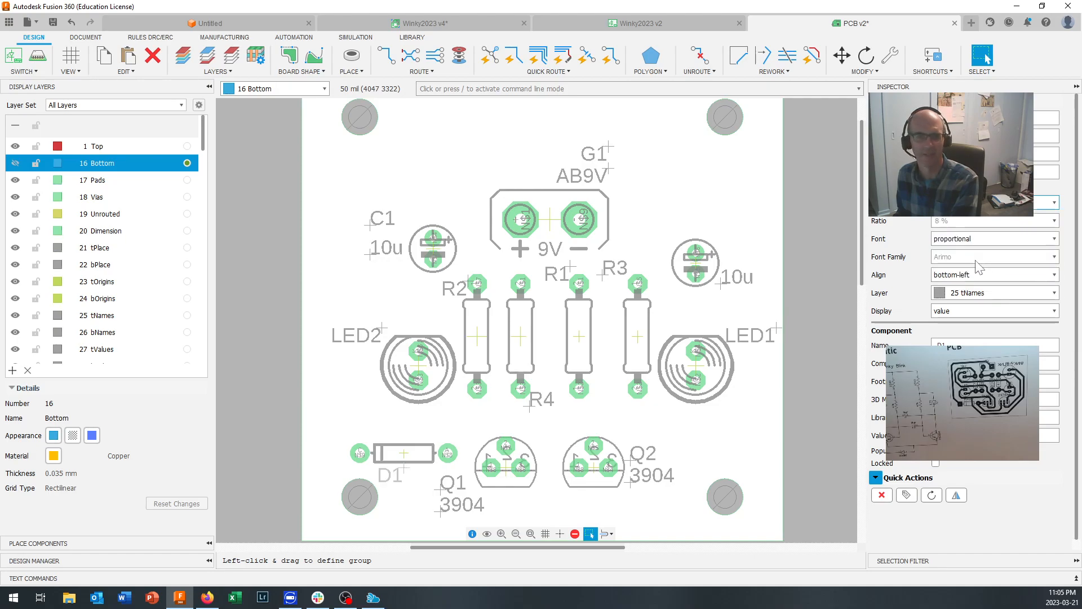
pyautogui.click(416, 471)
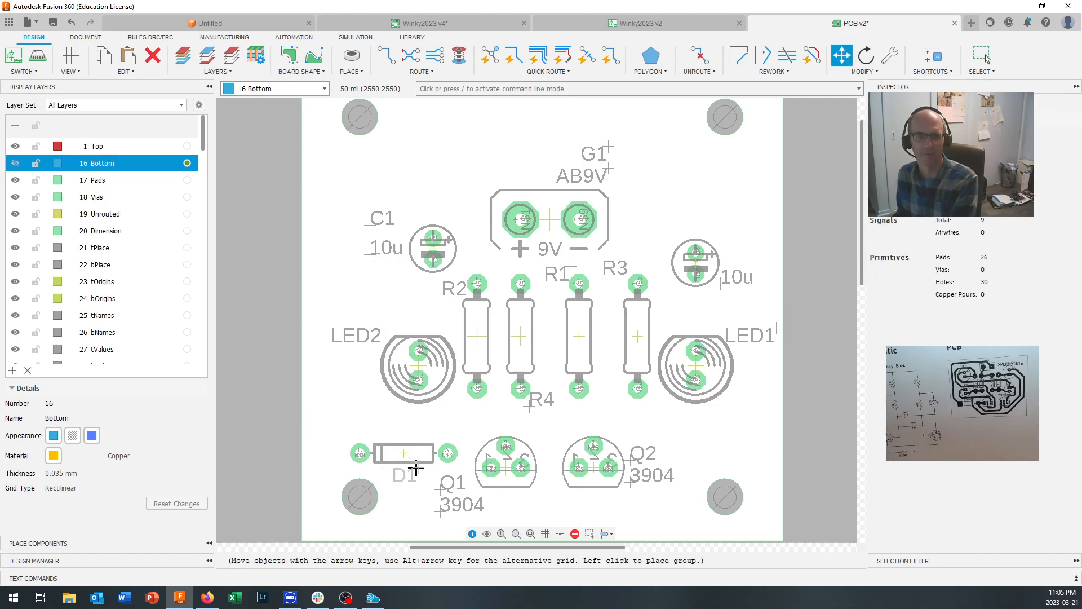
pyautogui.click(417, 468)
pyautogui.press('Escape')
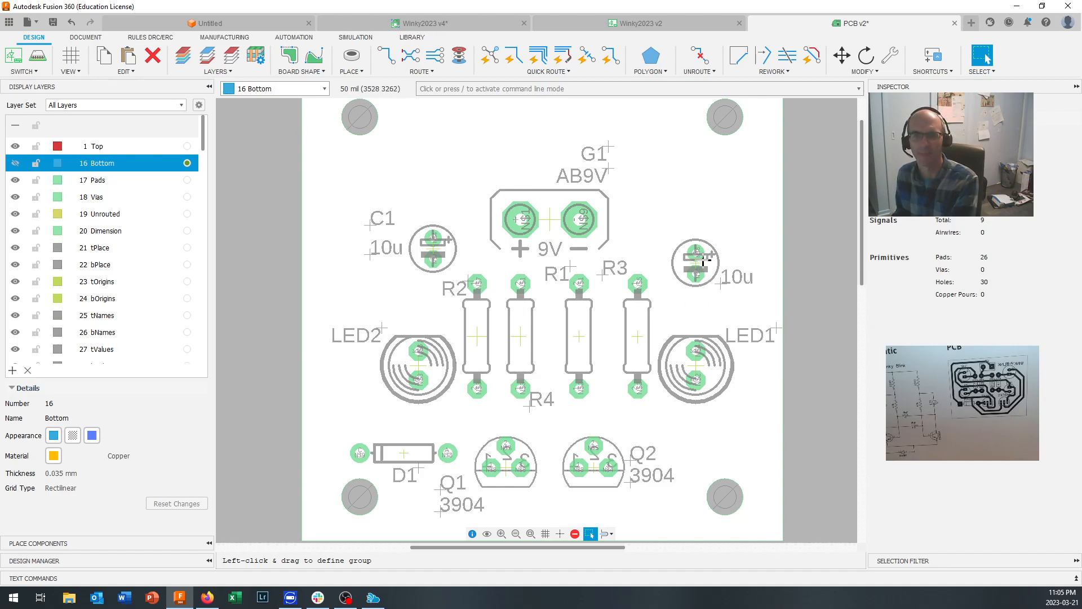
# Examine the right capacitor's name and component properties, and inspect the board around it for its missing name label
pyautogui.rightClick(699, 265)
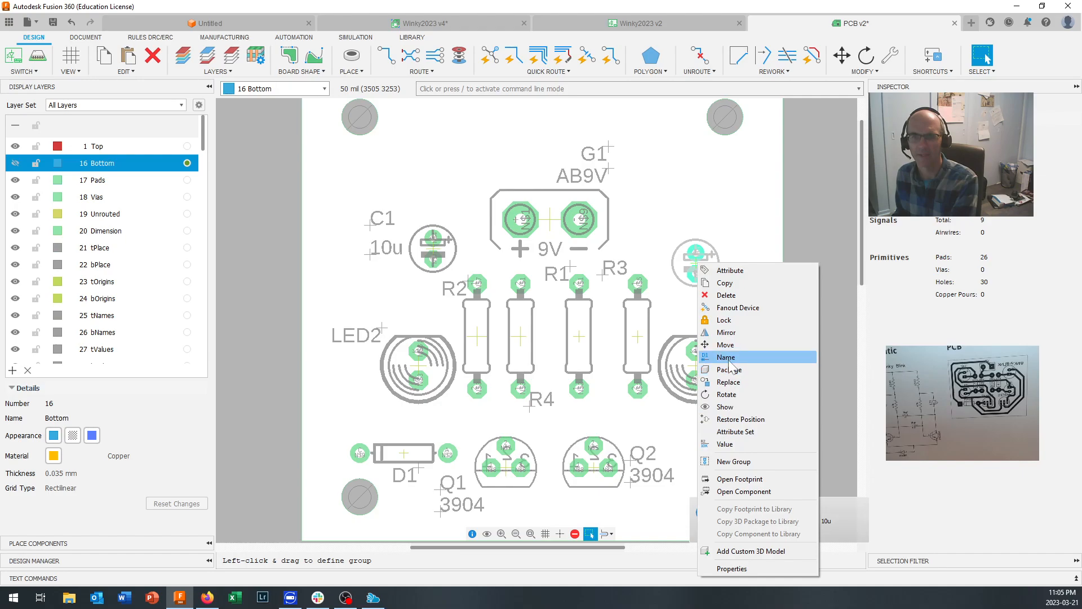
pyautogui.click(726, 358)
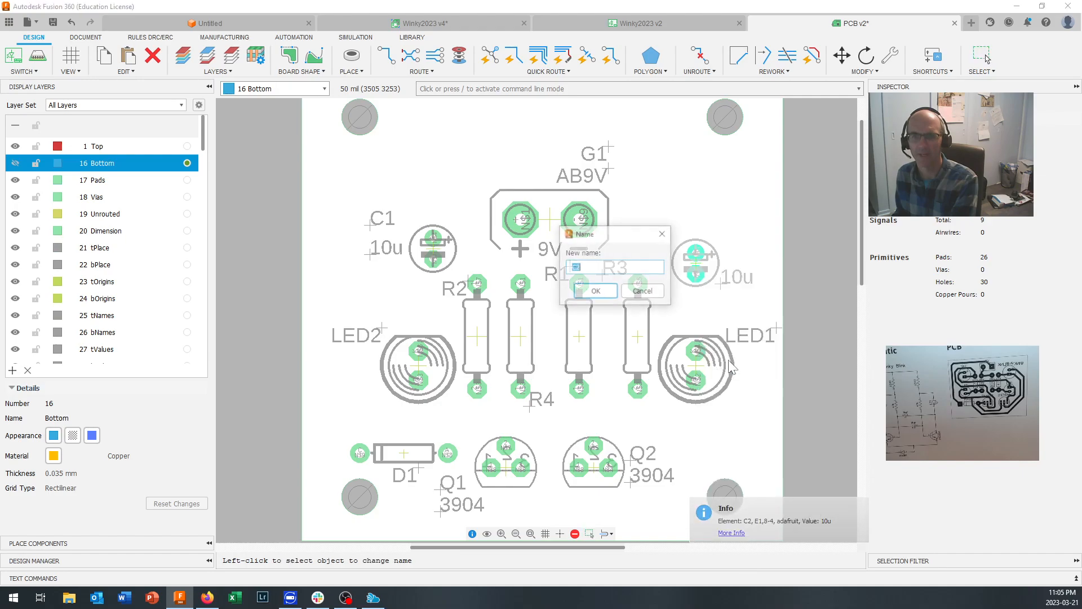
pyautogui.click(595, 292)
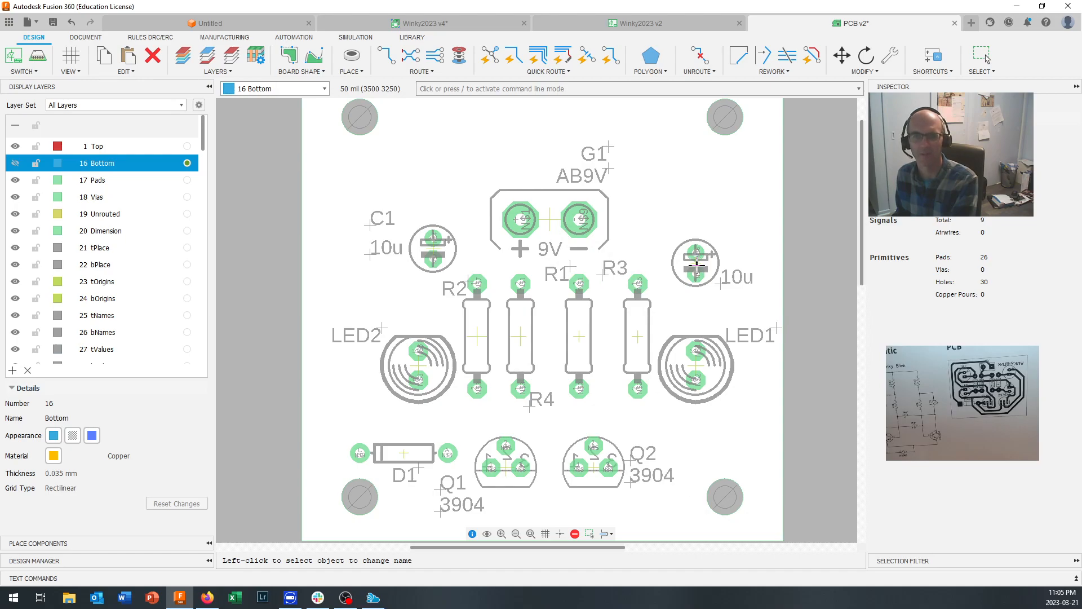
pyautogui.rightClick(699, 263)
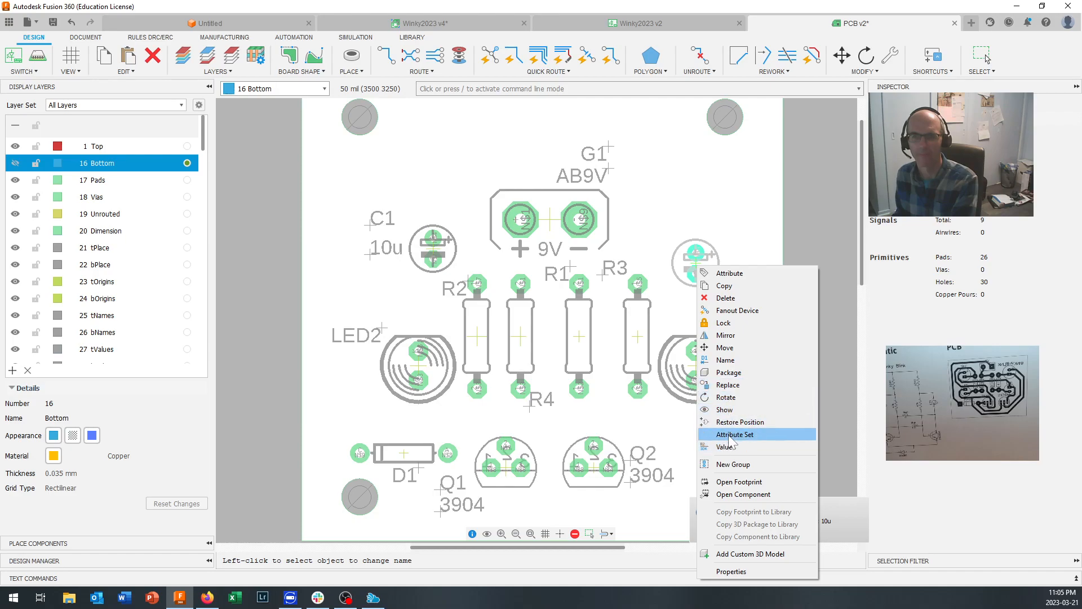
pyautogui.click(732, 570)
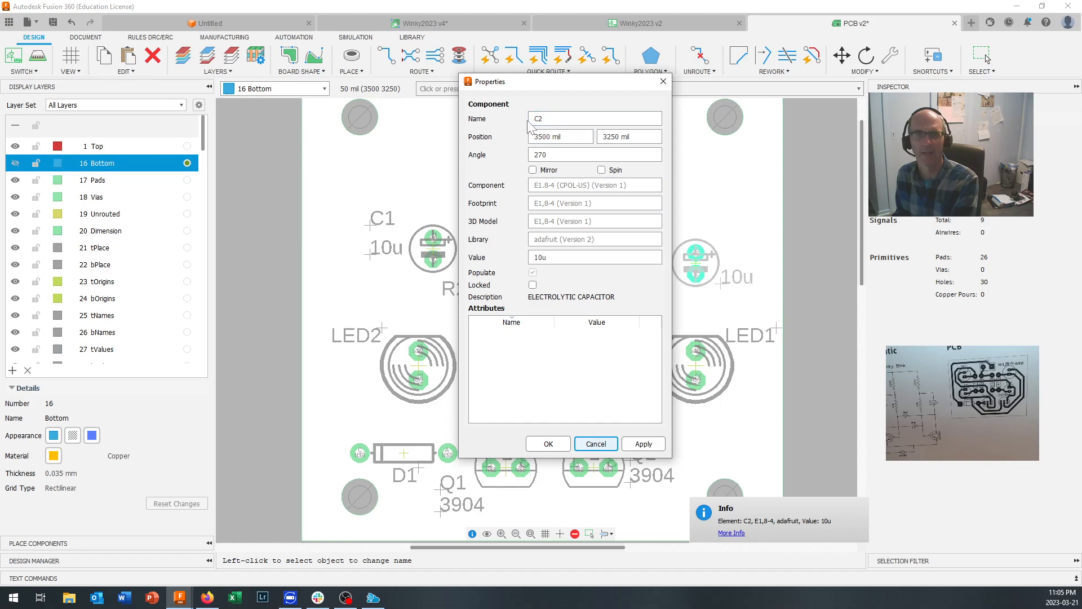
pyautogui.click(579, 136)
pyautogui.click(624, 445)
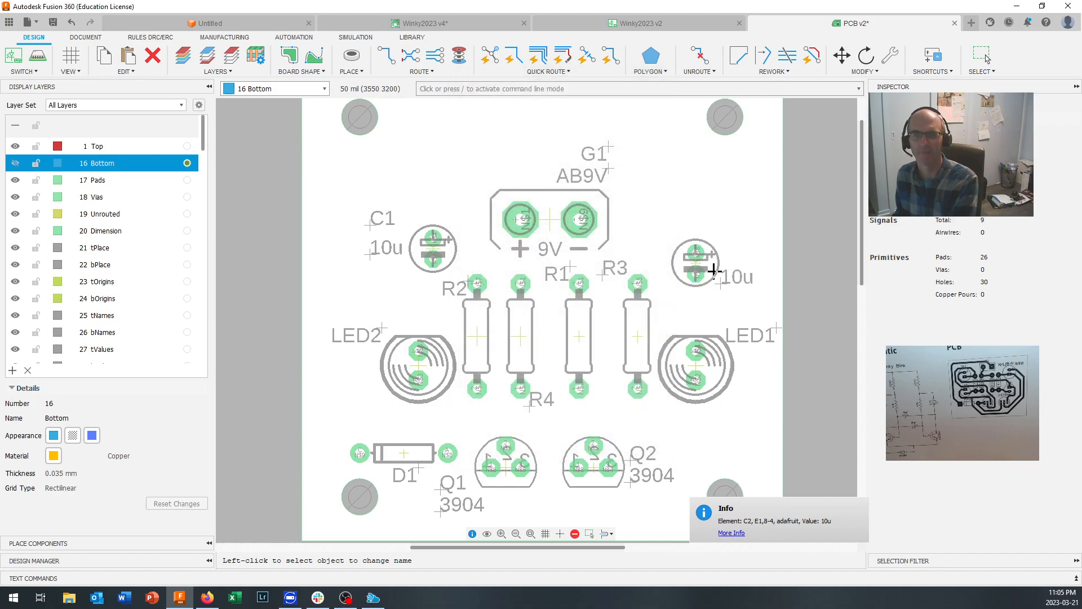
pyautogui.scroll(3, 680, 260)
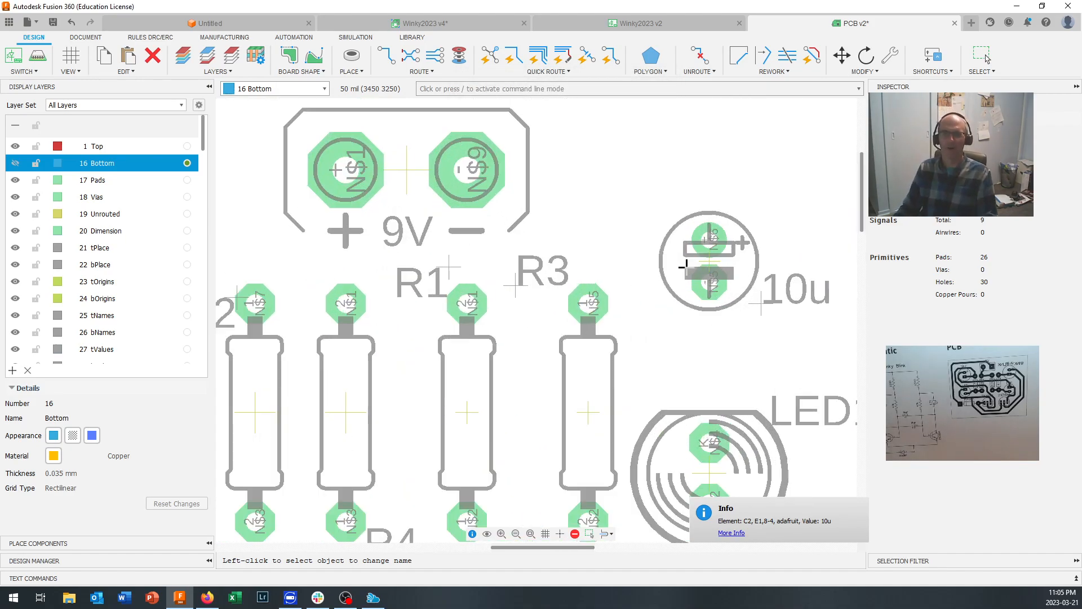
pyautogui.scroll(-3, 692, 263)
pyautogui.scroll(-1, 689, 264)
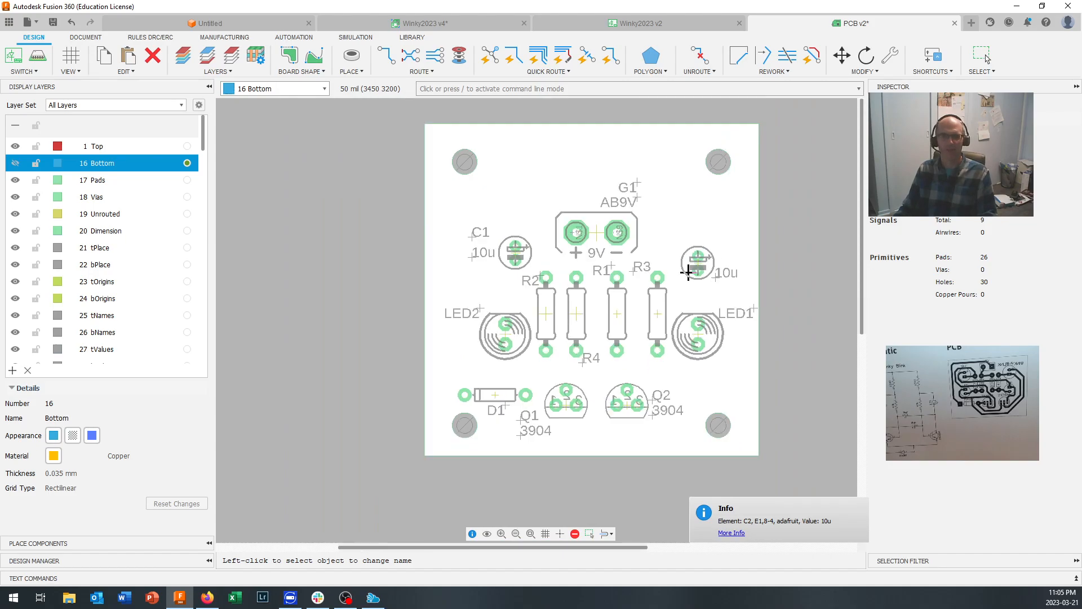
pyautogui.scroll(1, 689, 264)
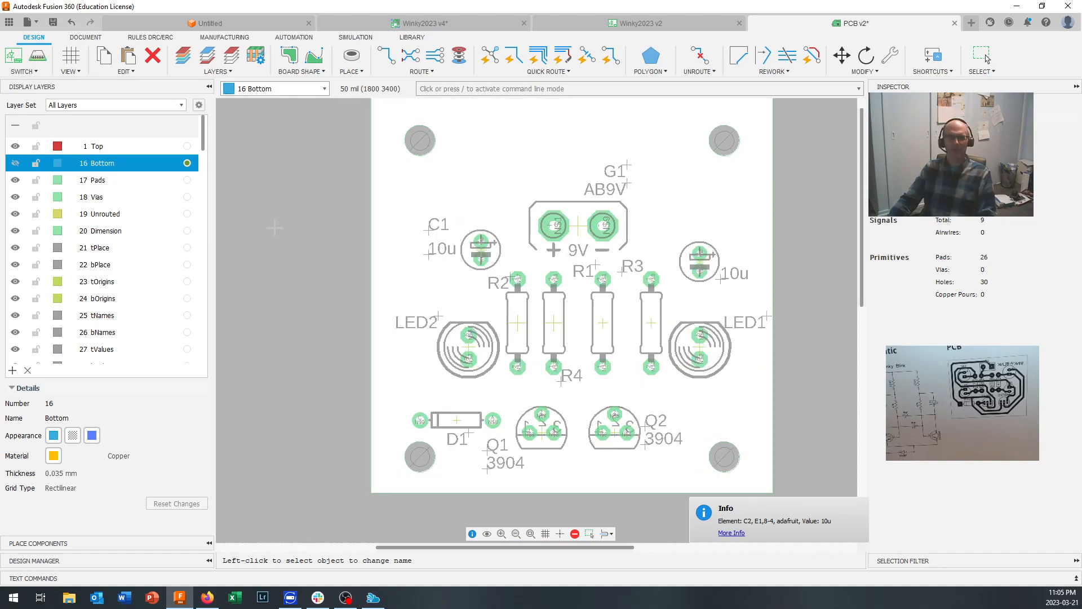
# Show the 16 Bottom layer and shift the N$7 trace's horizontal and diagonal segments down and outward, towards diode D1
pyautogui.click(15, 163)
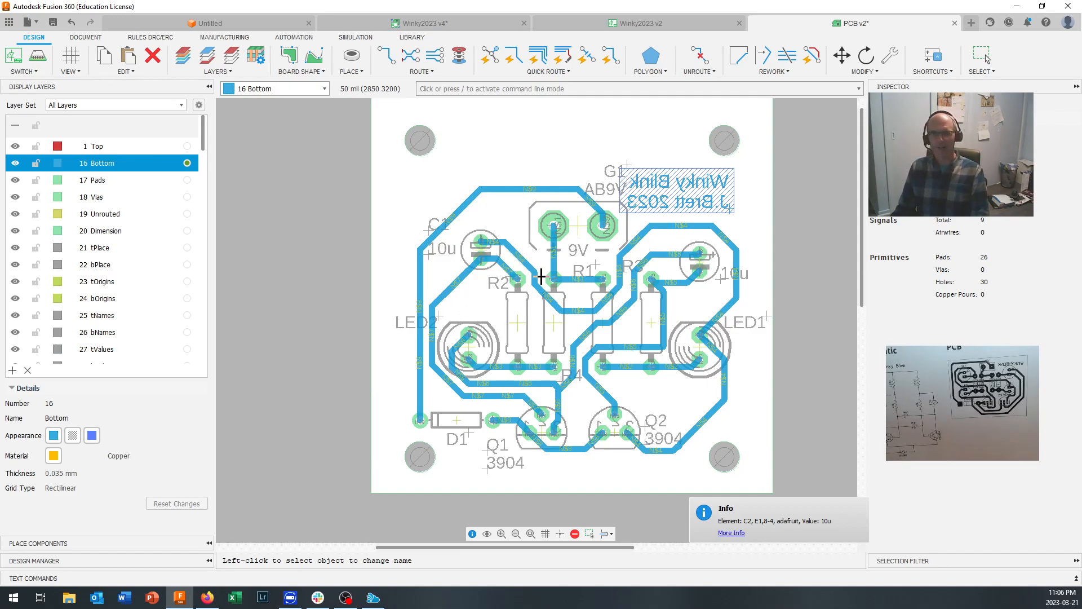
pyautogui.click(491, 397)
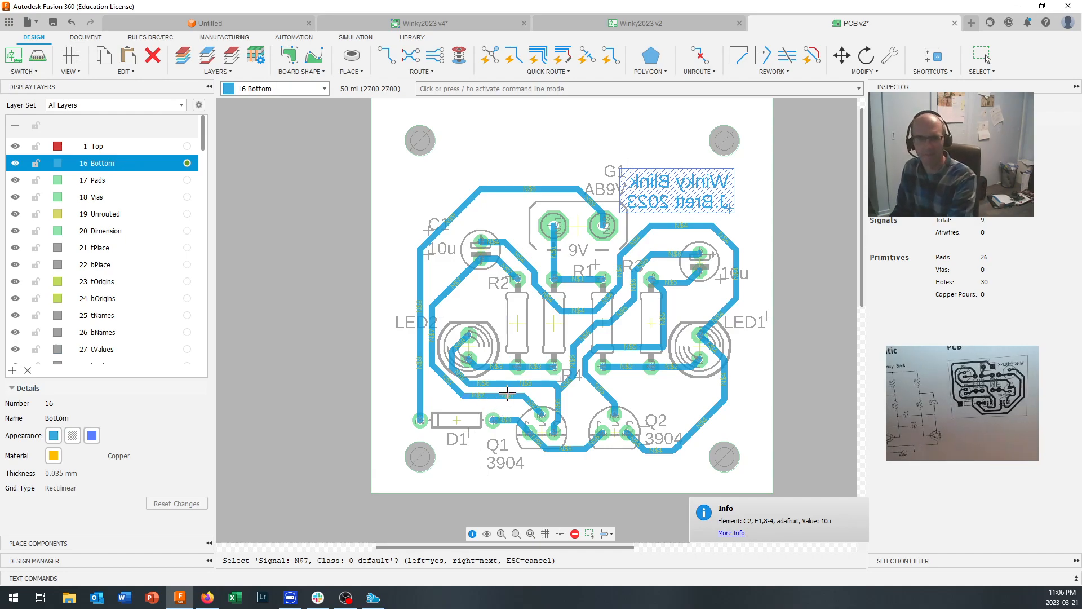
pyautogui.click(507, 392)
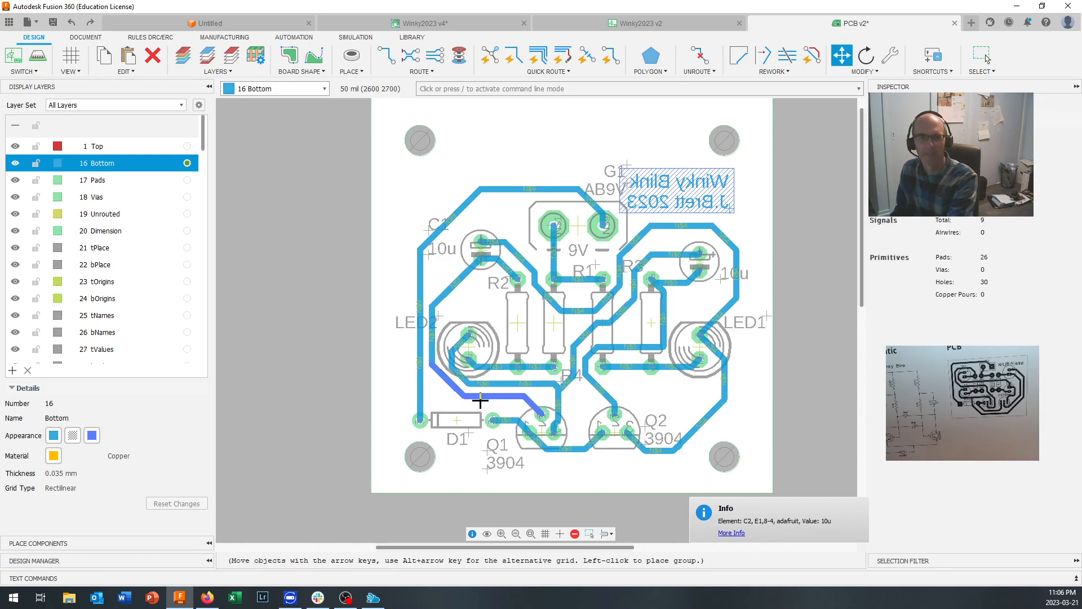
pyautogui.click(481, 402)
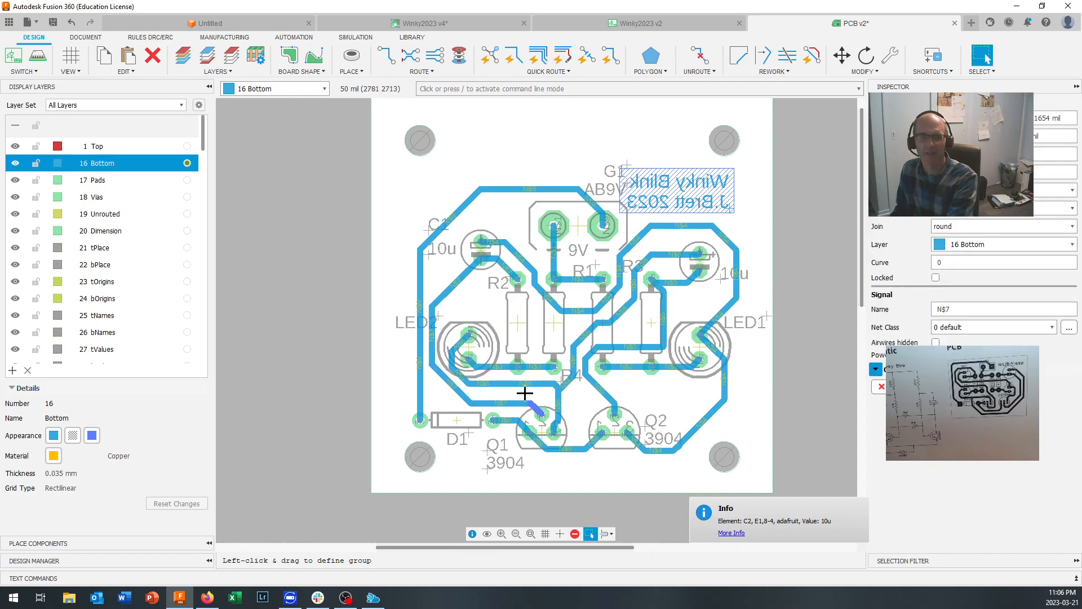
pyautogui.moveTo(450, 390); pyautogui.dragTo(450, 391)
pyautogui.click(450, 389)
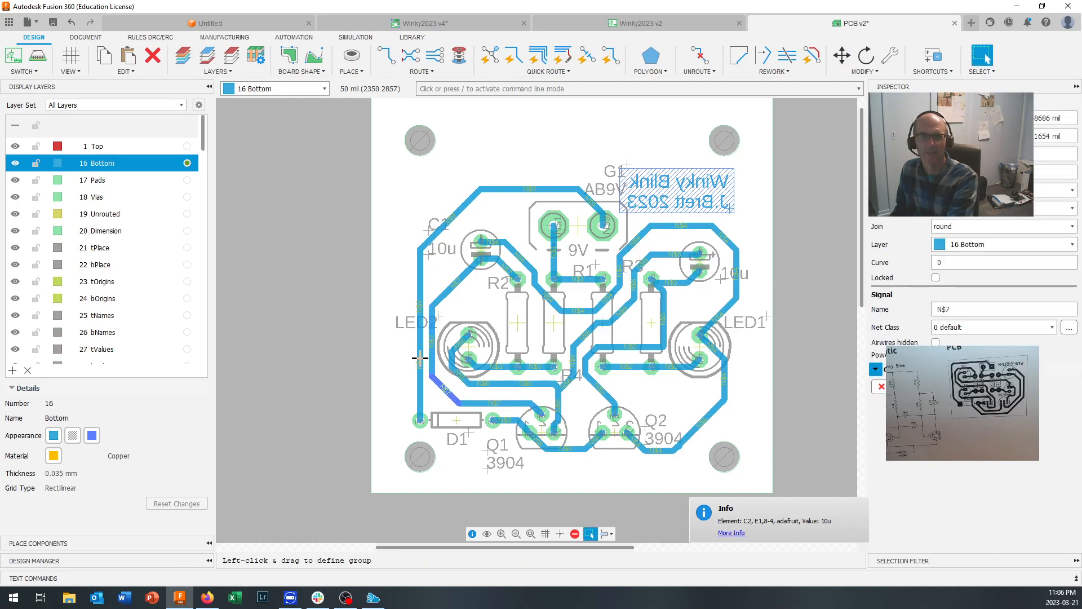
# Move the outermost vertical trace beside LED2 outward, and shift both diagonal bends of the N$4 trace between C1 and the resistors
pyautogui.moveTo(420, 358); pyautogui.dragTo(407, 357)
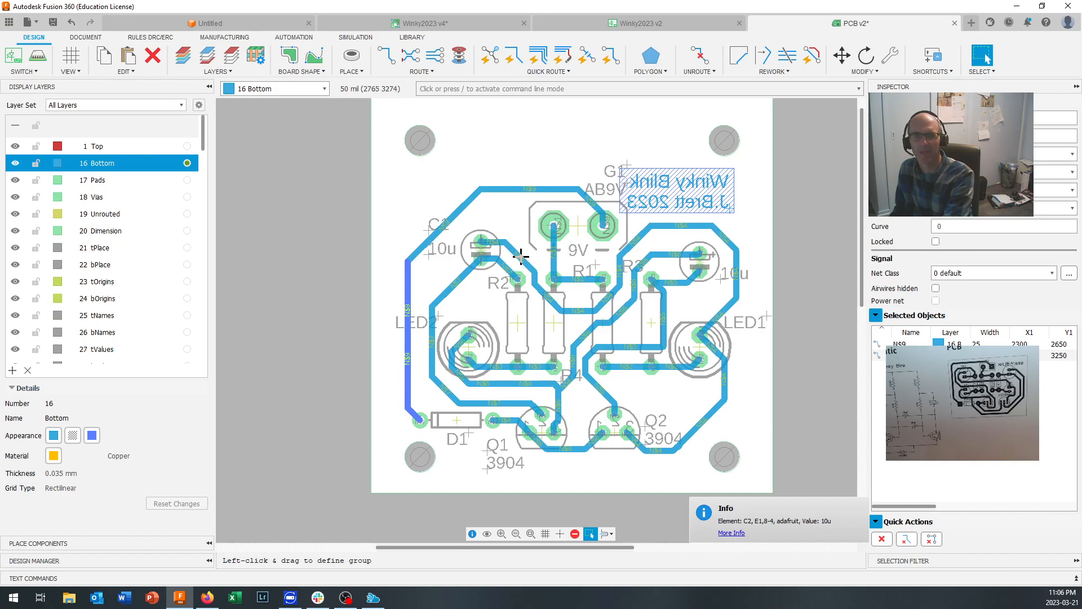
pyautogui.press('m')
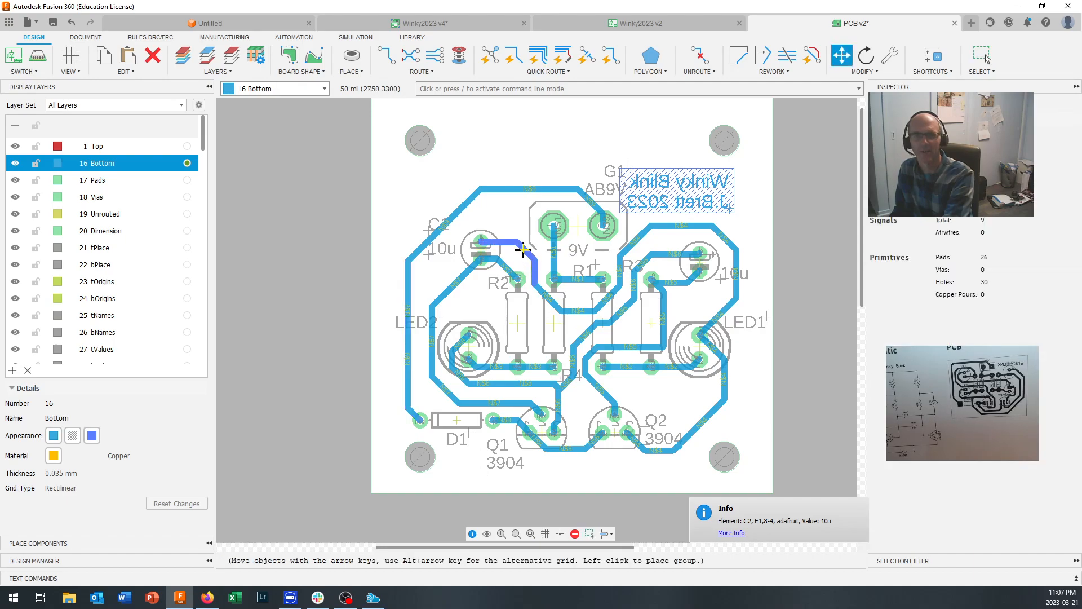
pyautogui.press('Escape')
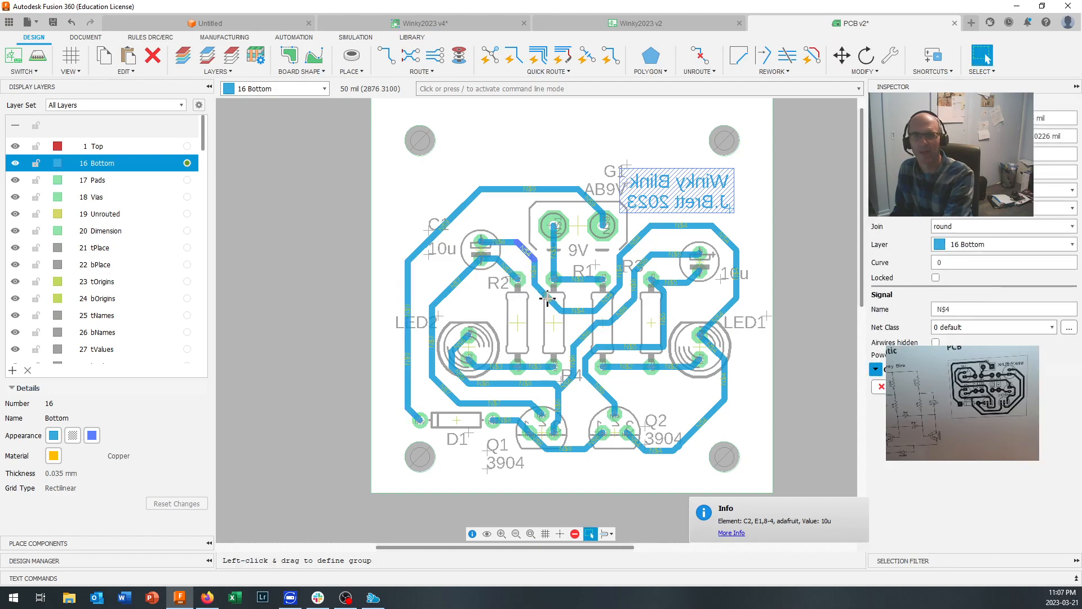
pyautogui.press('m')
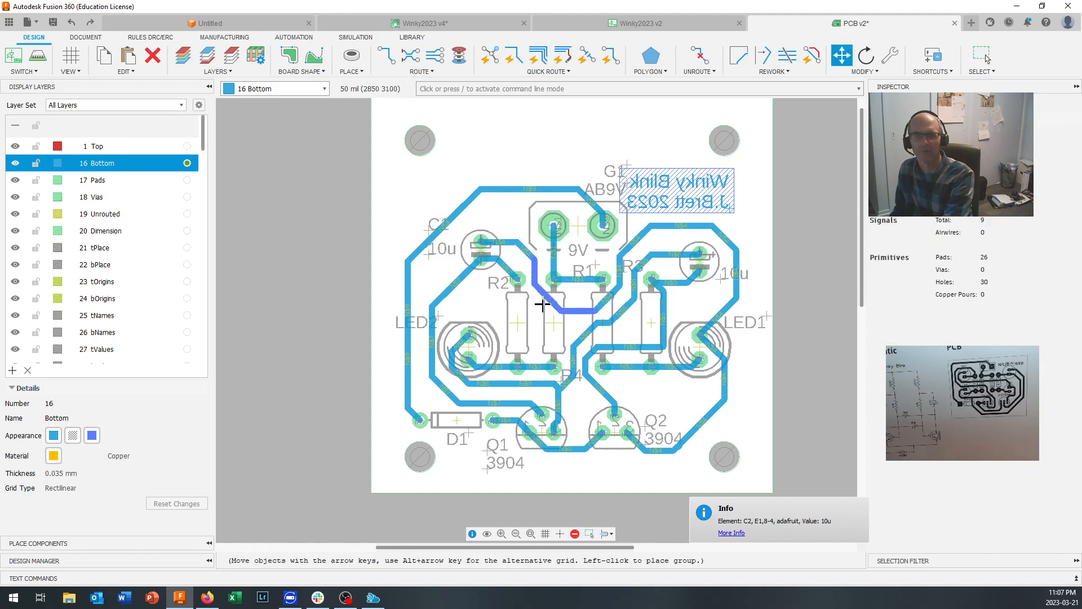
pyautogui.press('Escape')
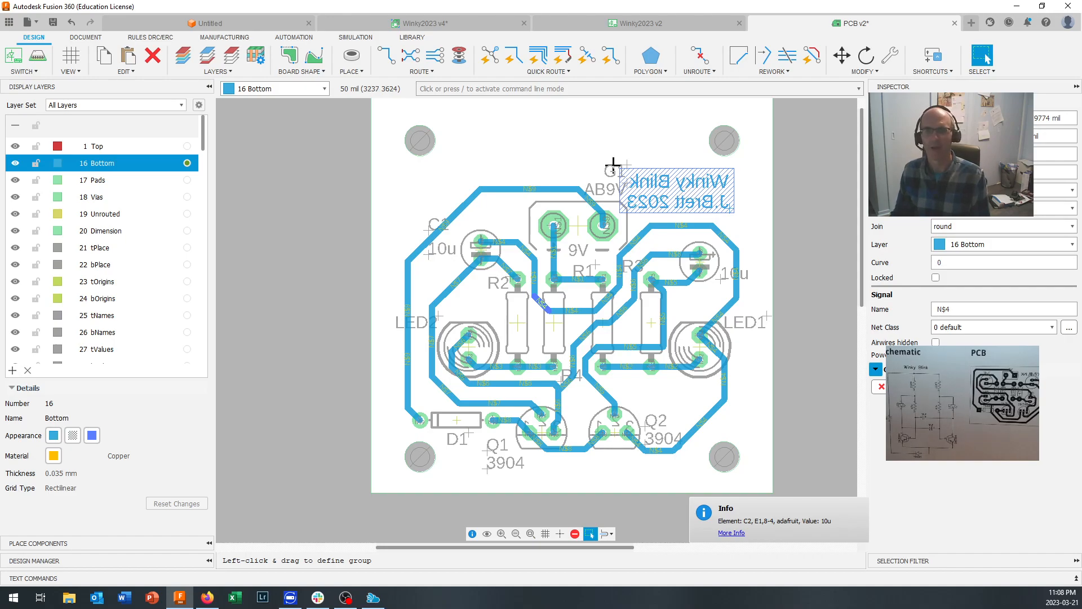
pyautogui.click(494, 94)
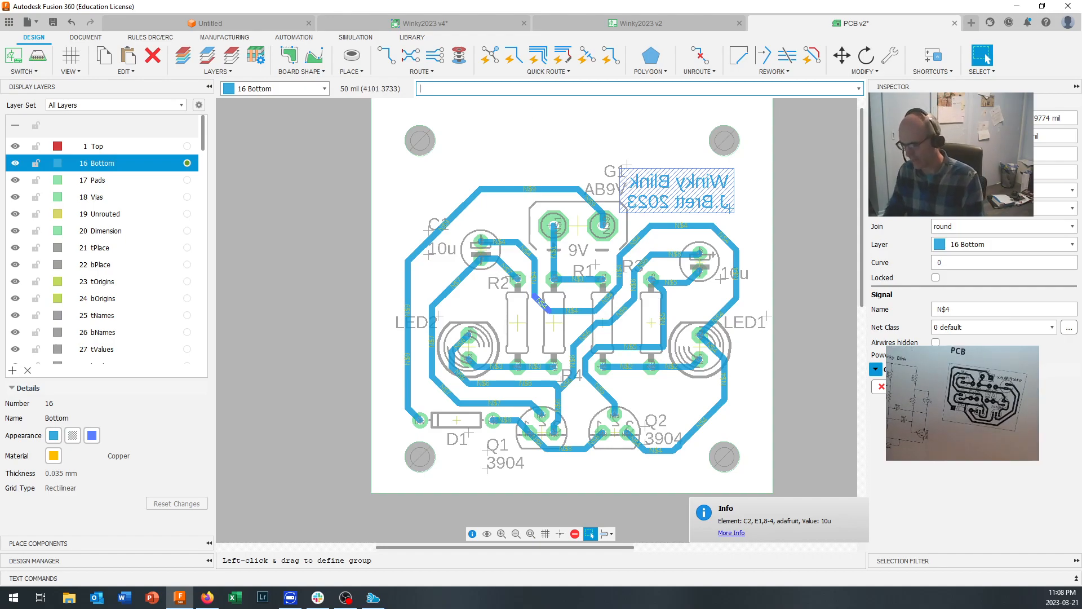
pyautogui.write('p')
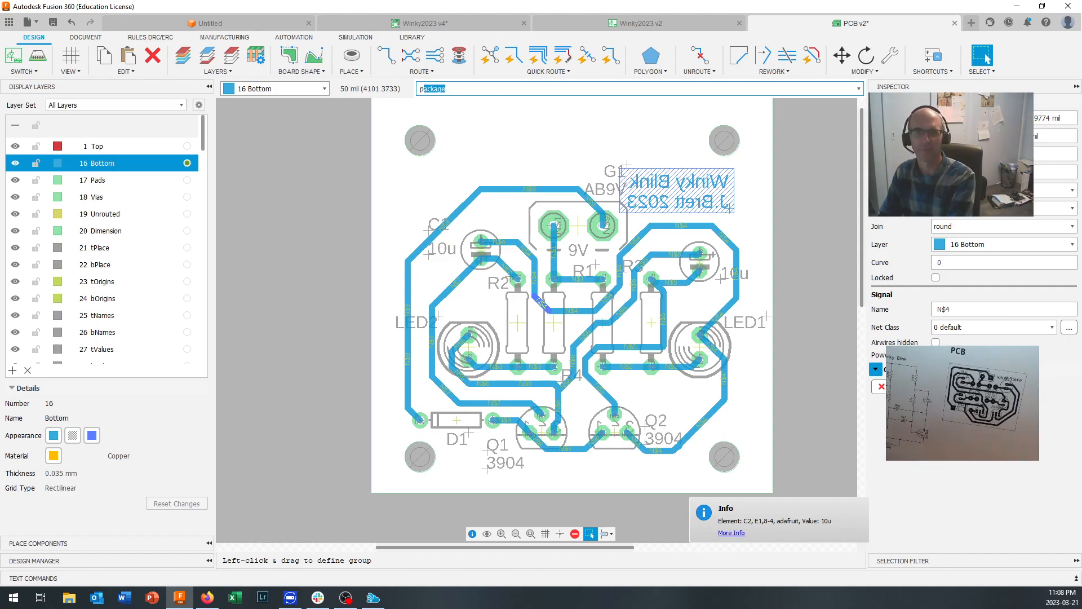
pyautogui.press('BackSpace')
pyautogui.press('BackSpace')
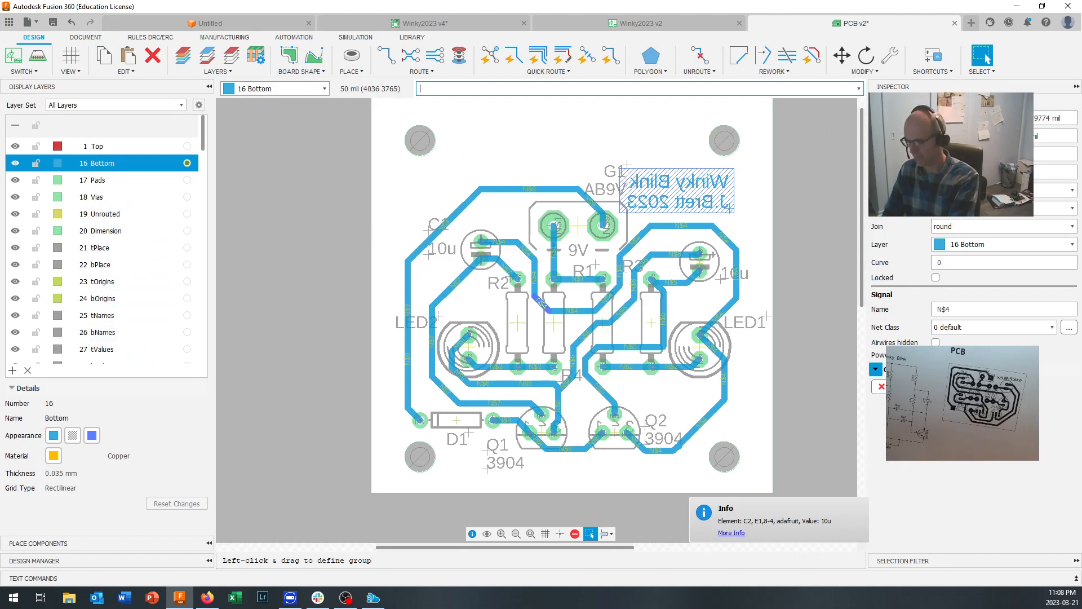
pyautogui.write('print')
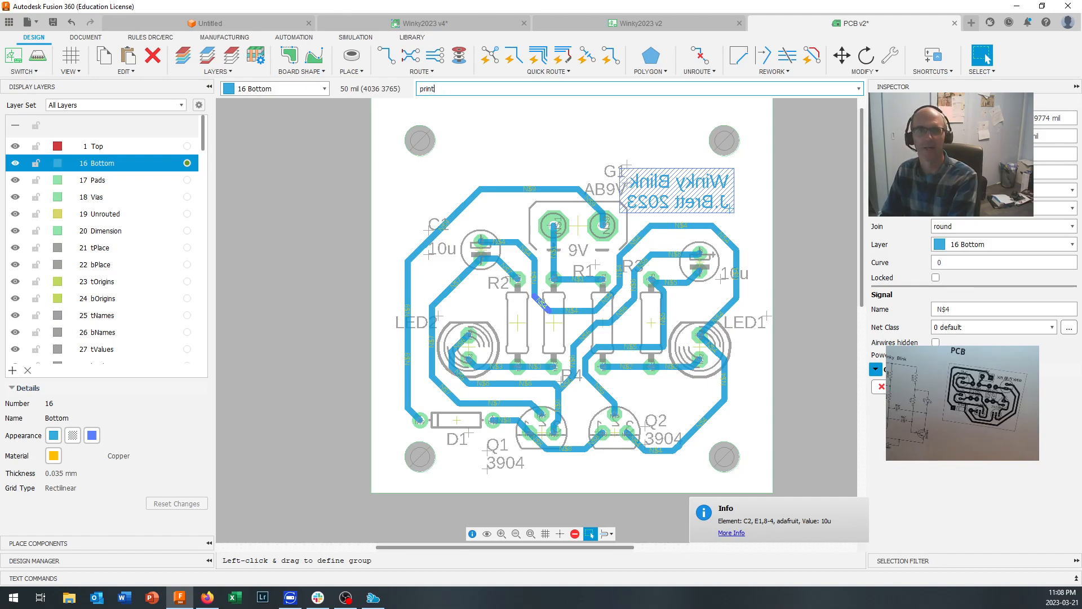
pyautogui.press('Return')
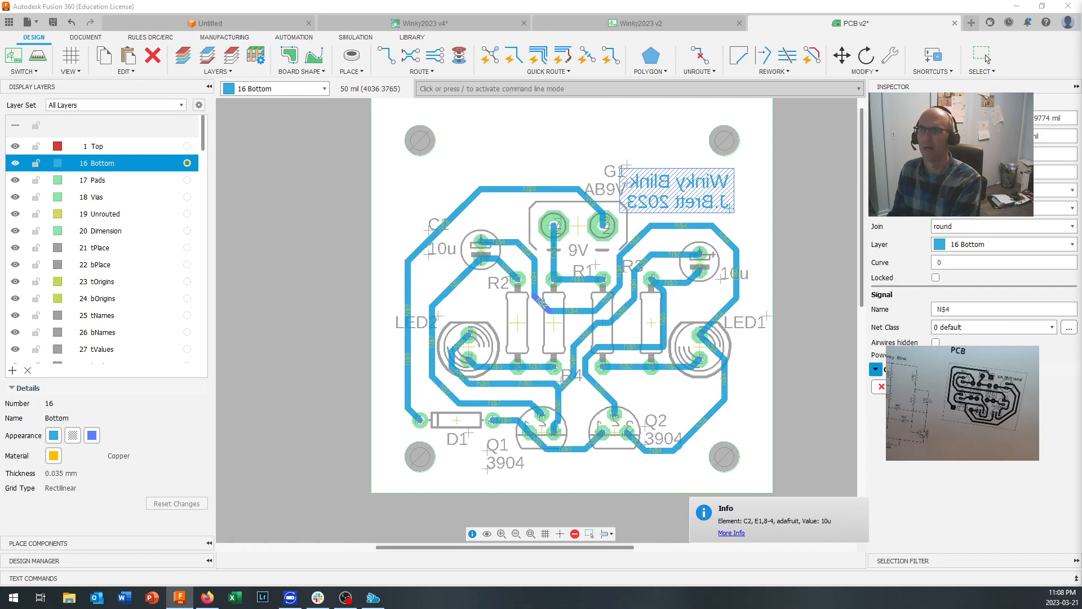
pyautogui.click(983, 56)
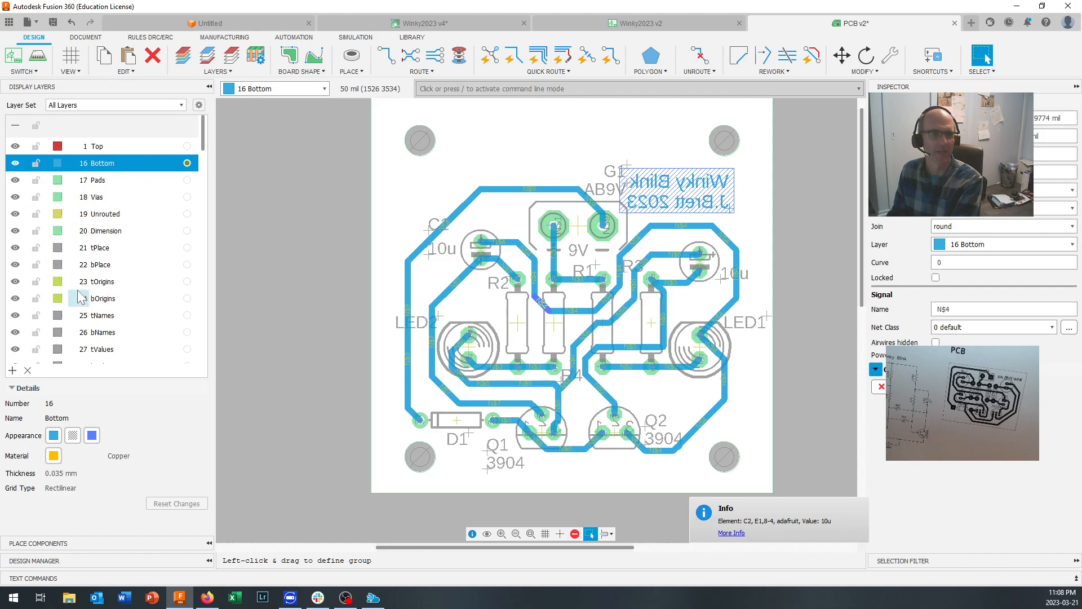
# Hide all layers and show only 16 Bottom and 17 Pads
pyautogui.scroll(-1, 71, 288)
pyautogui.scroll(1, 79, 242)
pyautogui.click(16, 128)
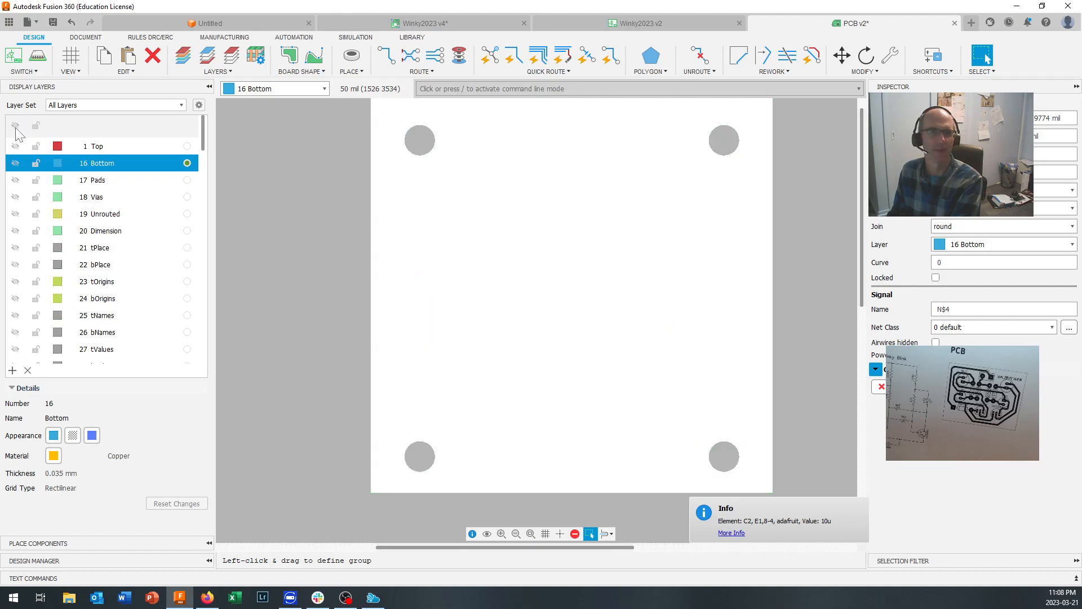
pyautogui.click(15, 163)
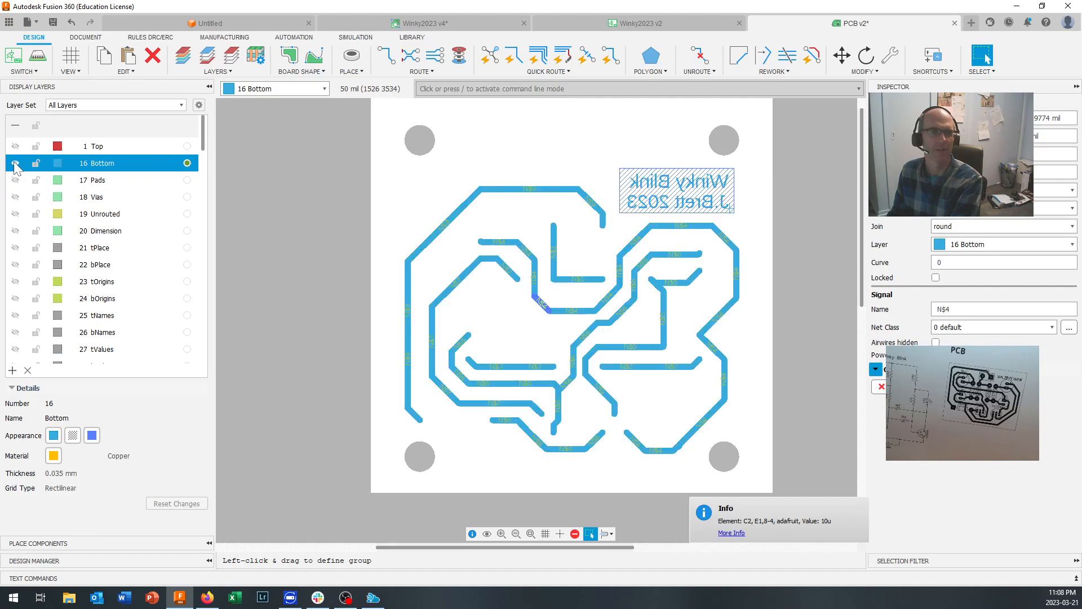
pyautogui.click(15, 181)
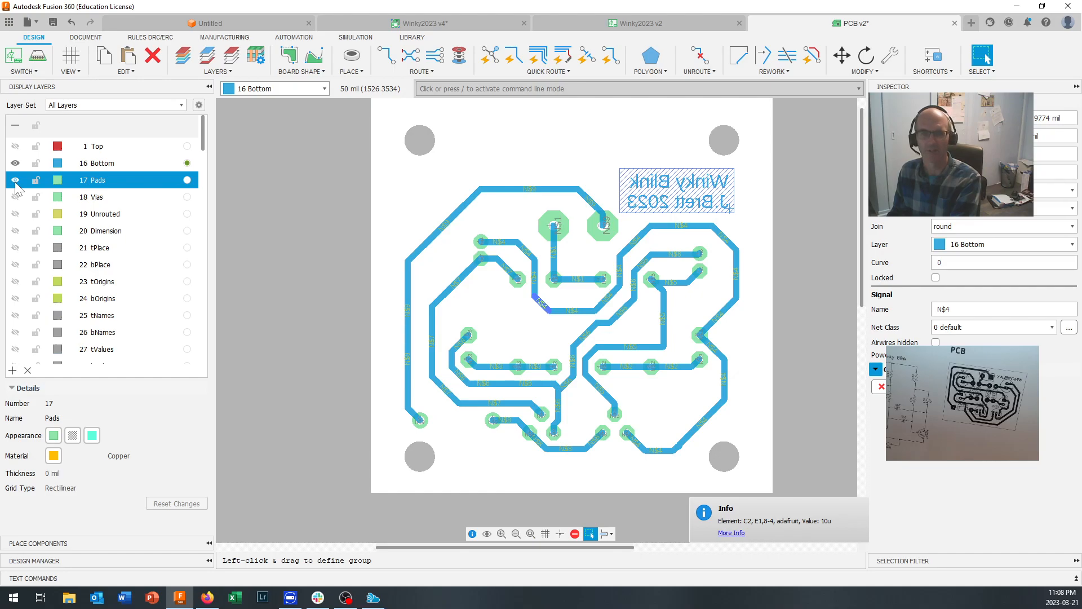
pyautogui.press('/')
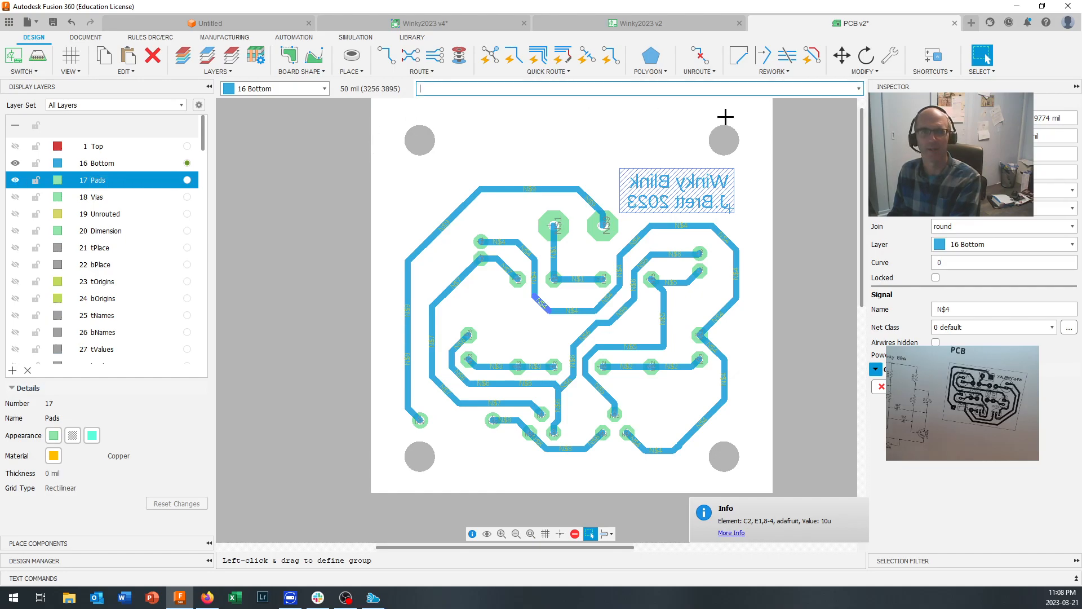
pyautogui.write('print')
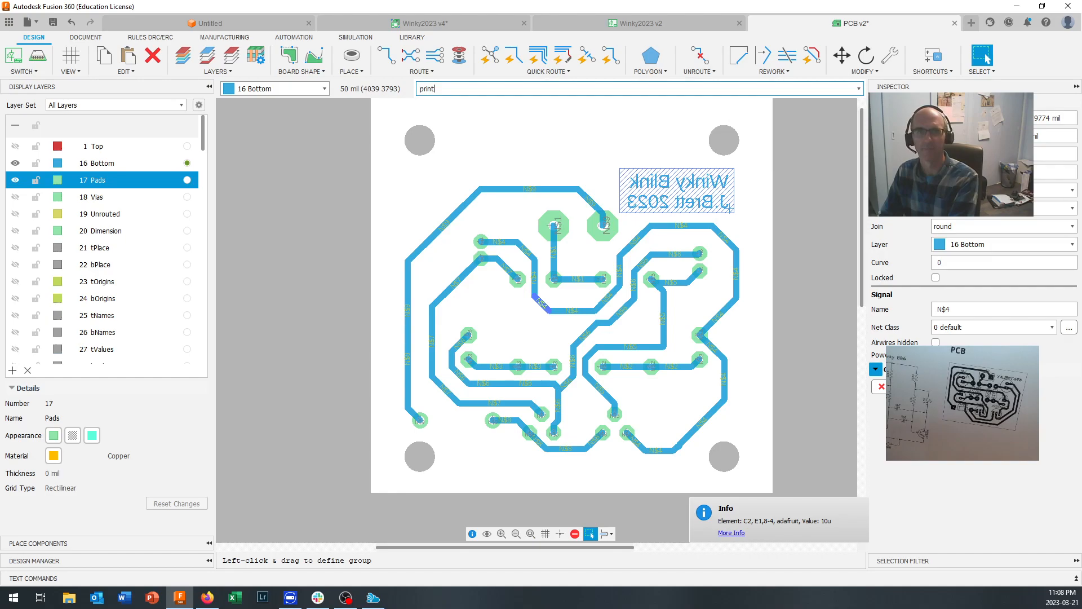
pyautogui.press('Return')
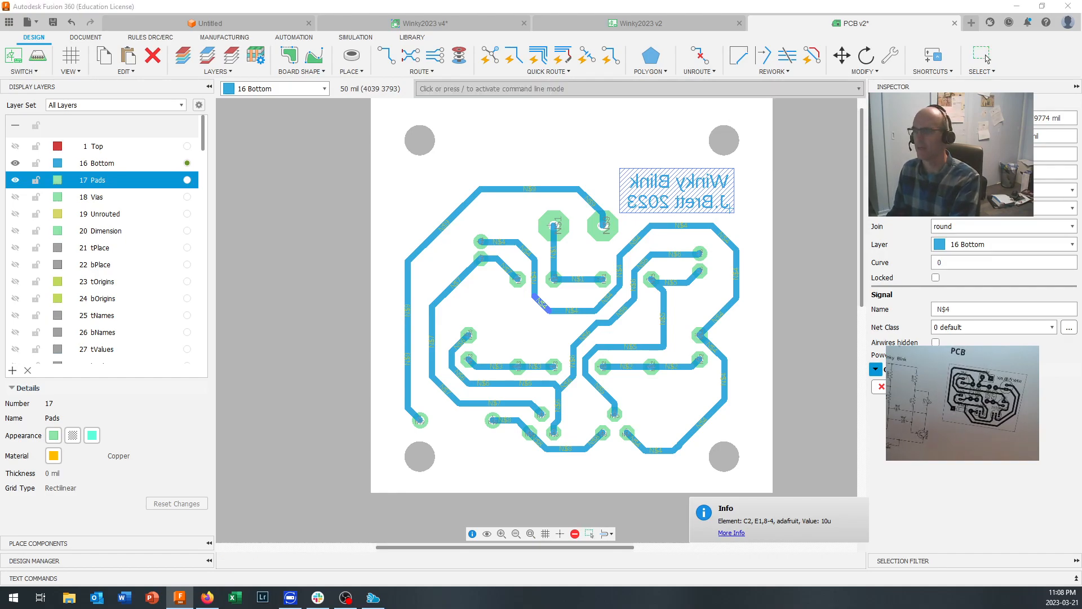
pyautogui.click(986, 58)
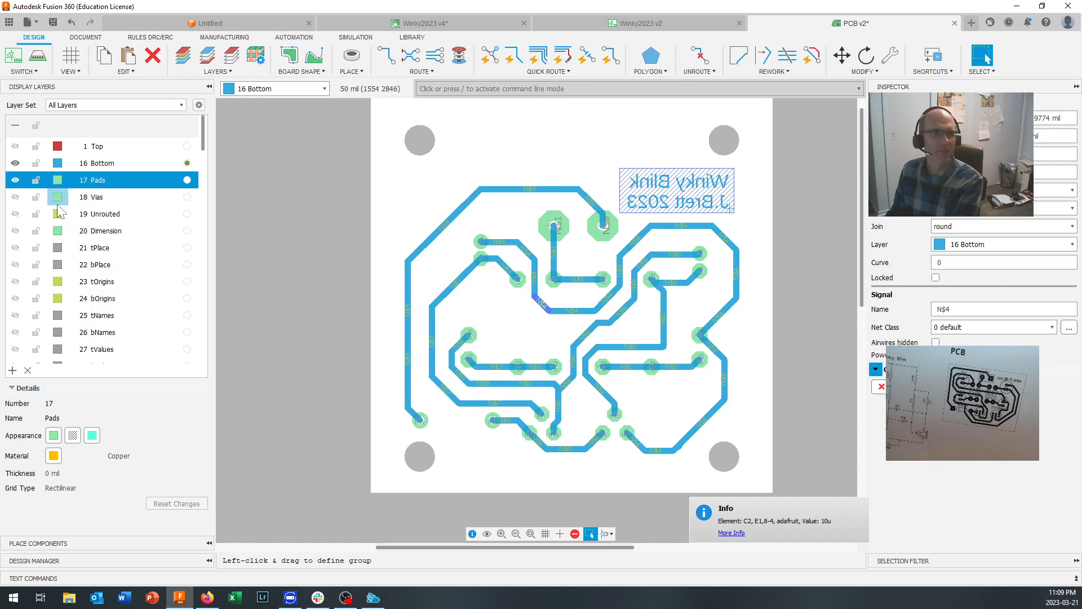
# Show layer 20 Dimension together with the bottom copper and pads, and start printing the board
pyautogui.click(21, 231)
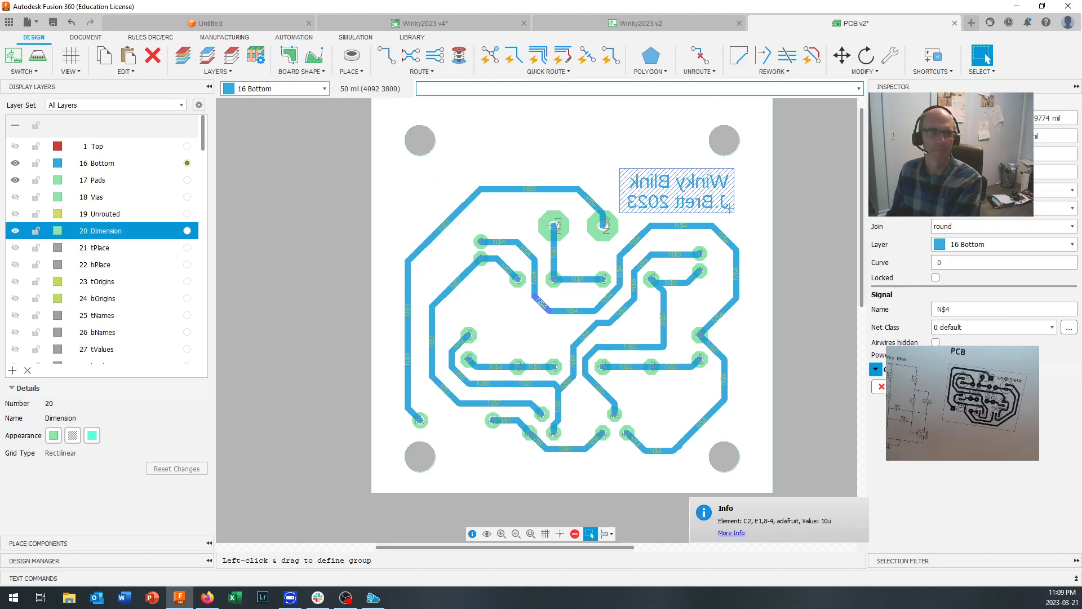
pyautogui.write('print')
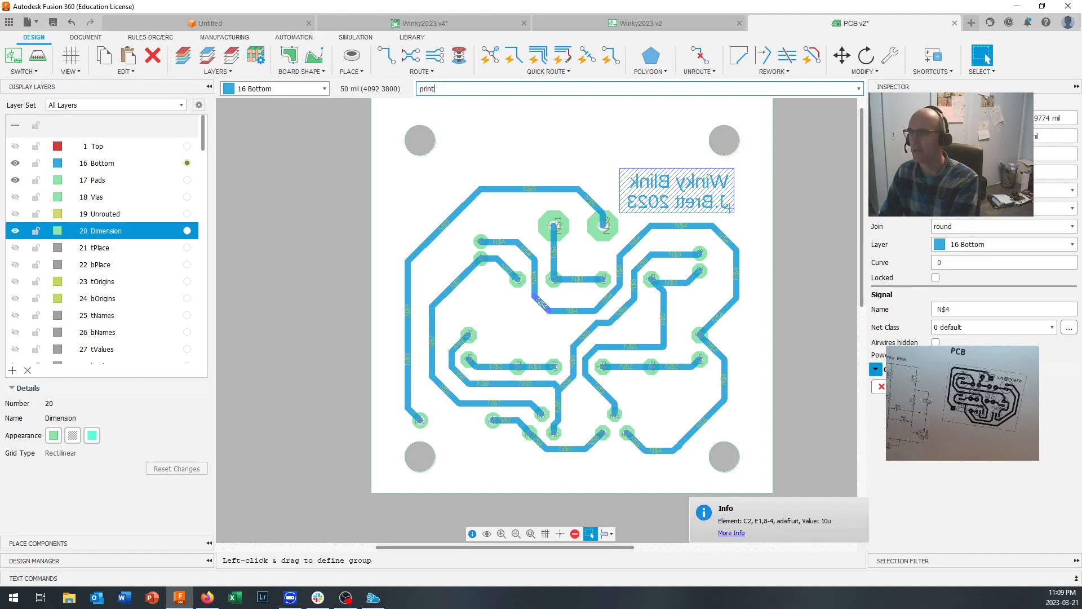
pyautogui.press('Return')
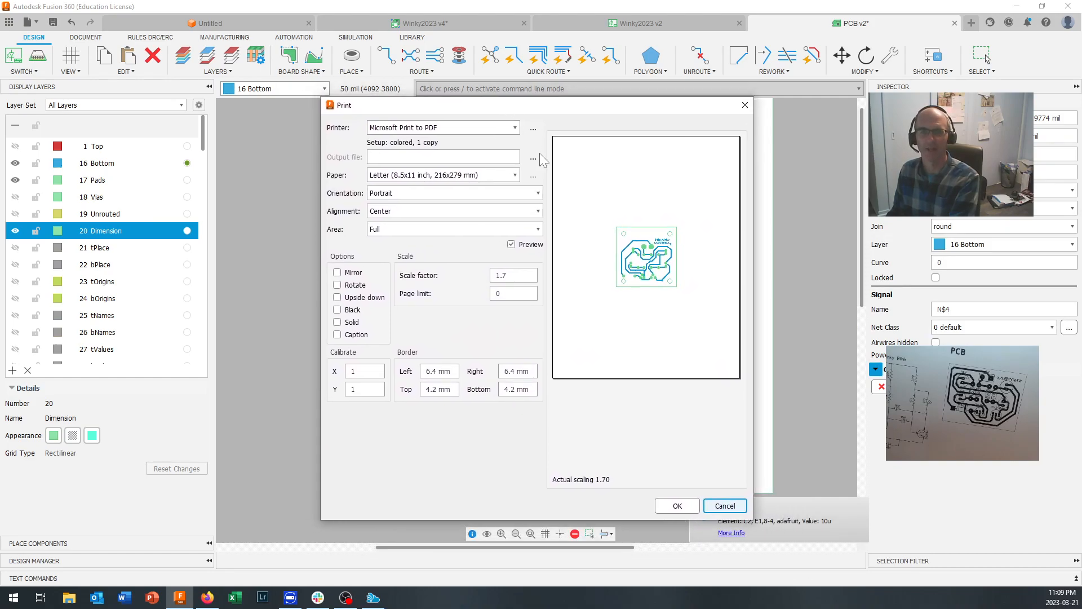
# Set the print scale factor to 1 and enable the Black, Solid and Caption options
pyautogui.click(510, 275)
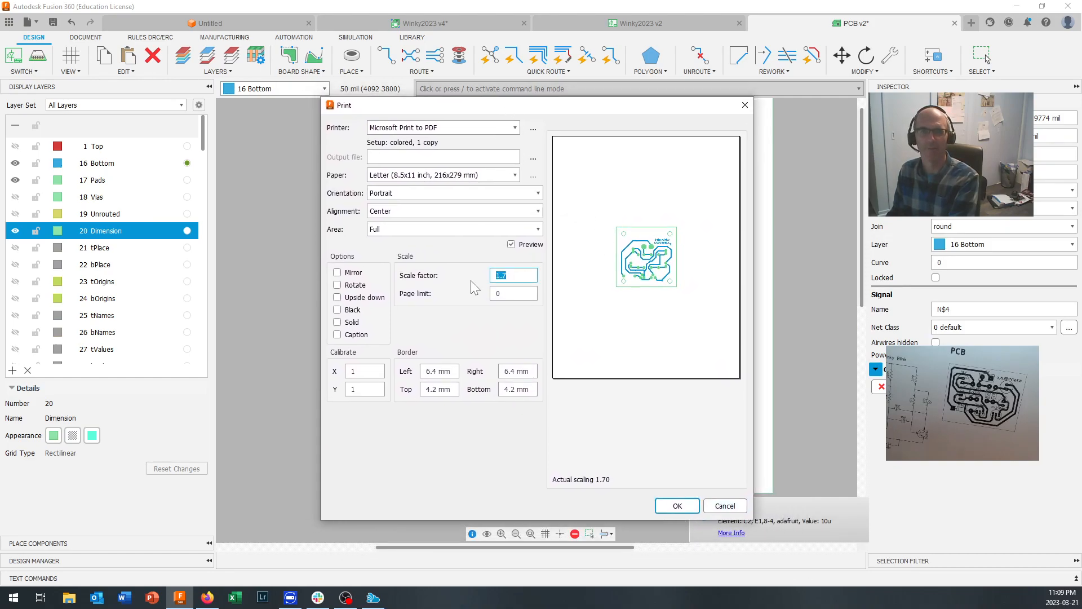
pyautogui.write('1')
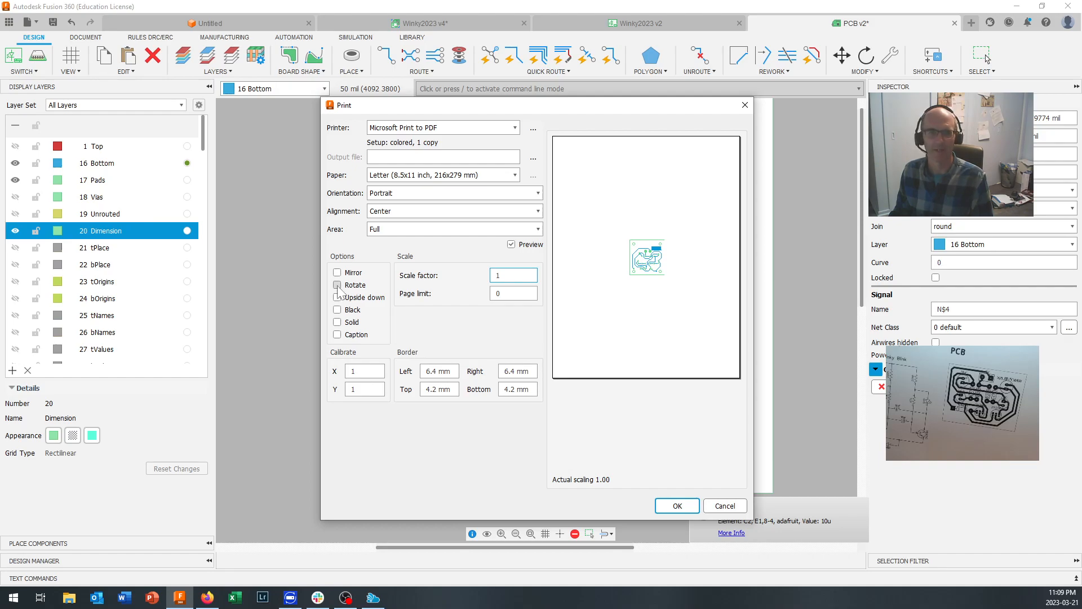
pyautogui.click(337, 309)
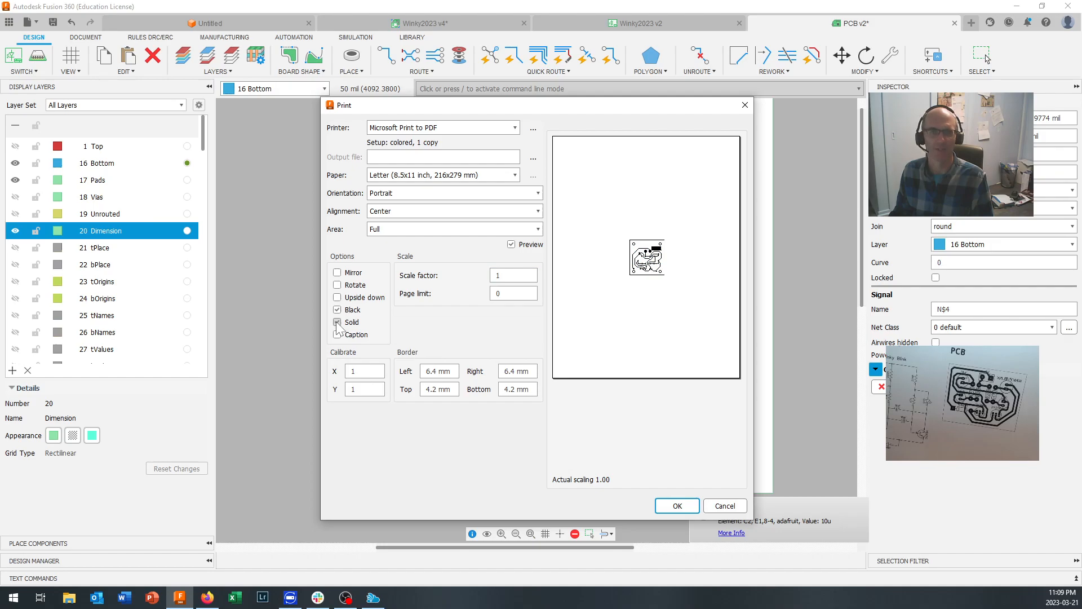
pyautogui.click(337, 334)
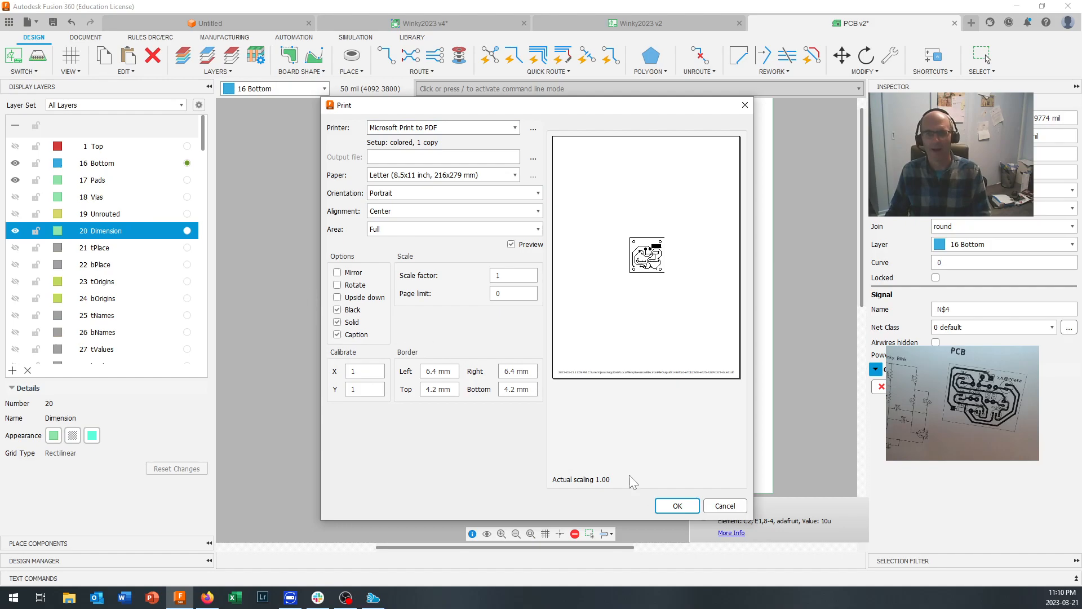
# Print the board layout to a PDF file named Winky2023 in the Downloads folder
pyautogui.click(674, 504)
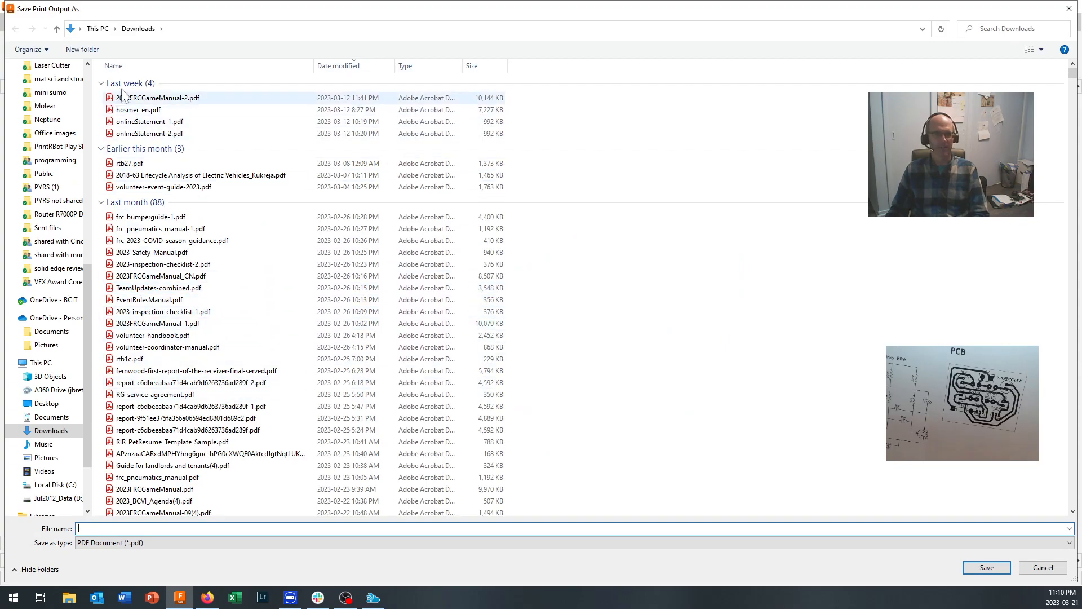
pyautogui.click(86, 525)
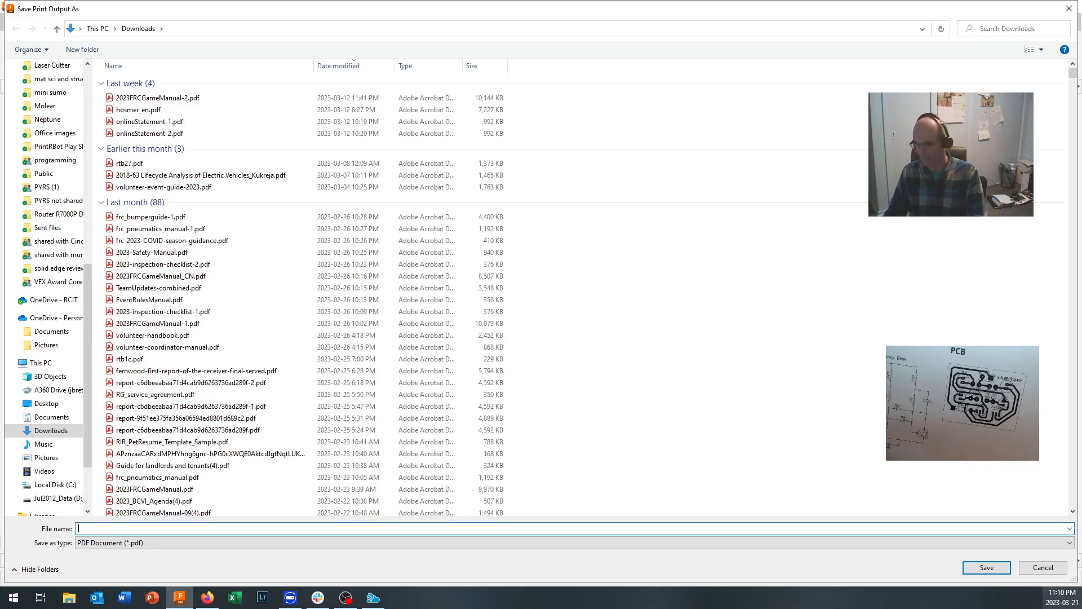
pyautogui.write('Einky')
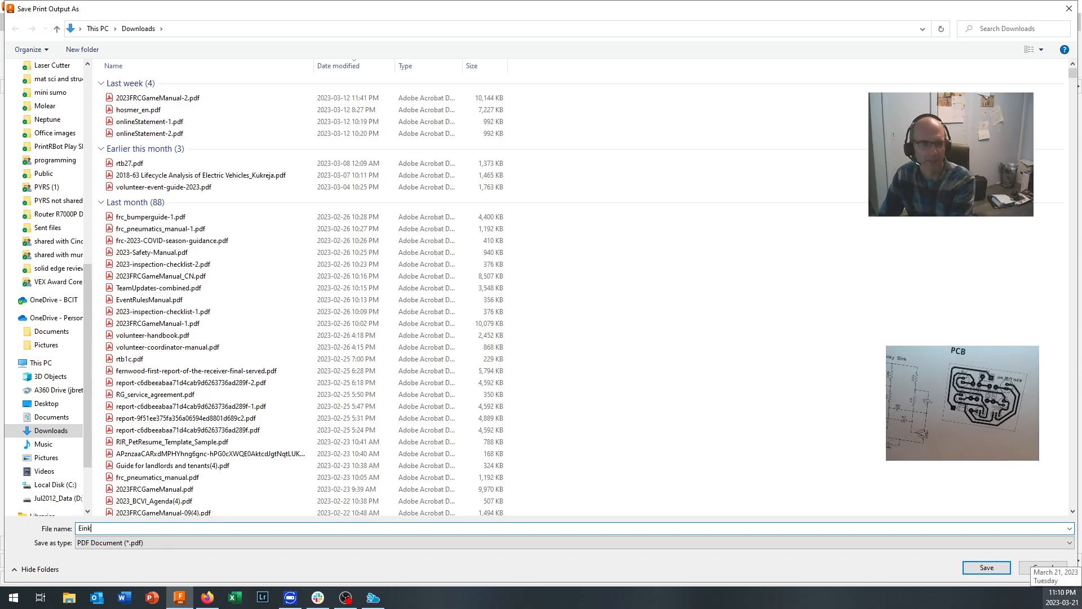
pyautogui.press('BackSpace')
pyautogui.press('BackSpace')
pyautogui.press('BackSpace')
pyautogui.press('BackSpace')
pyautogui.press('BackSpace')
pyautogui.write('Winky2023')
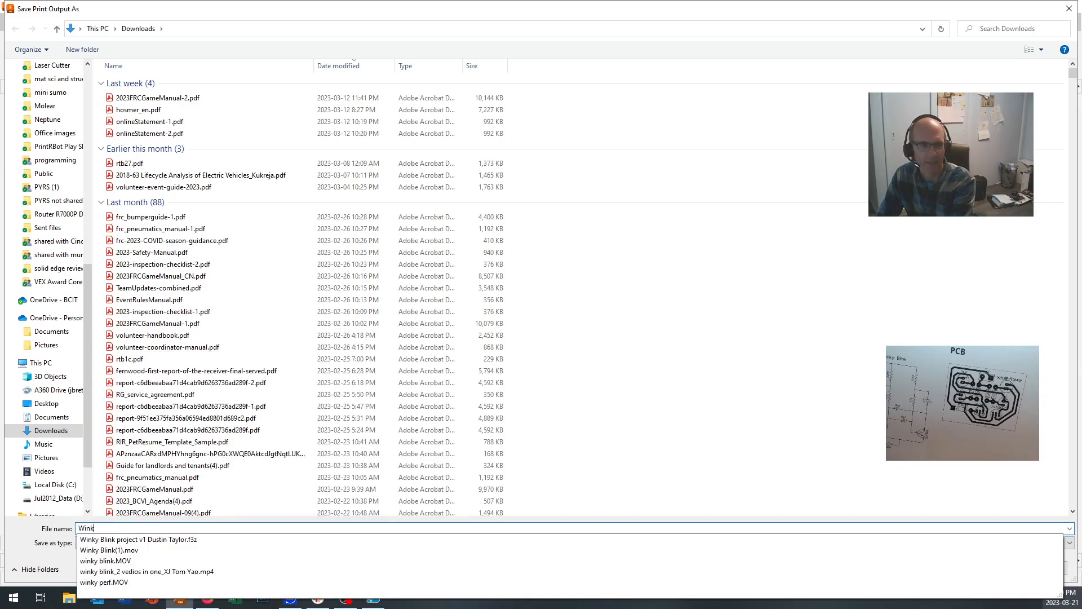
pyautogui.press('Return')
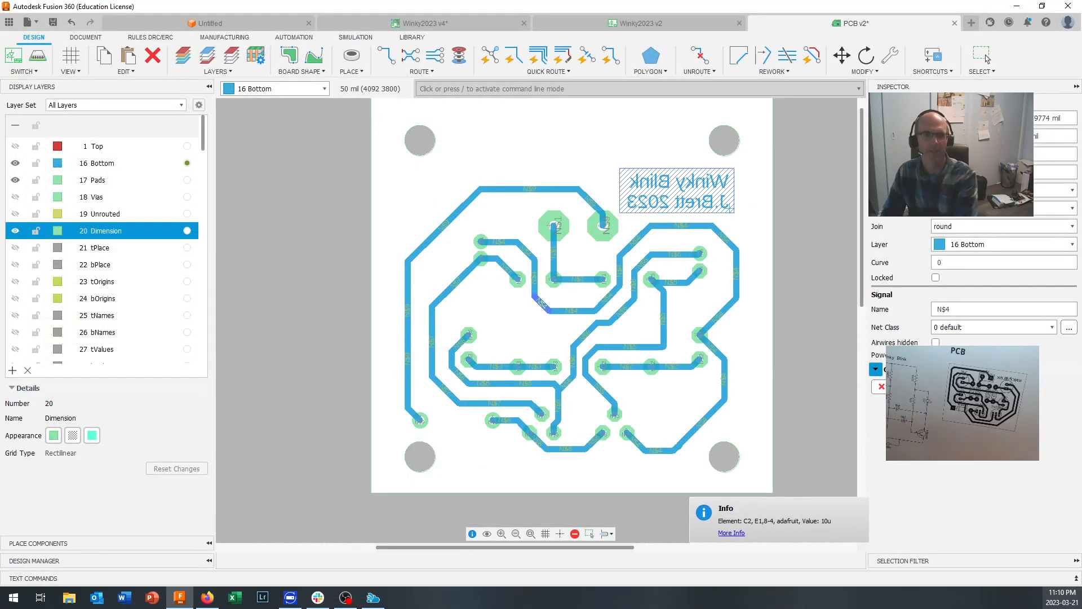
pyautogui.click(985, 57)
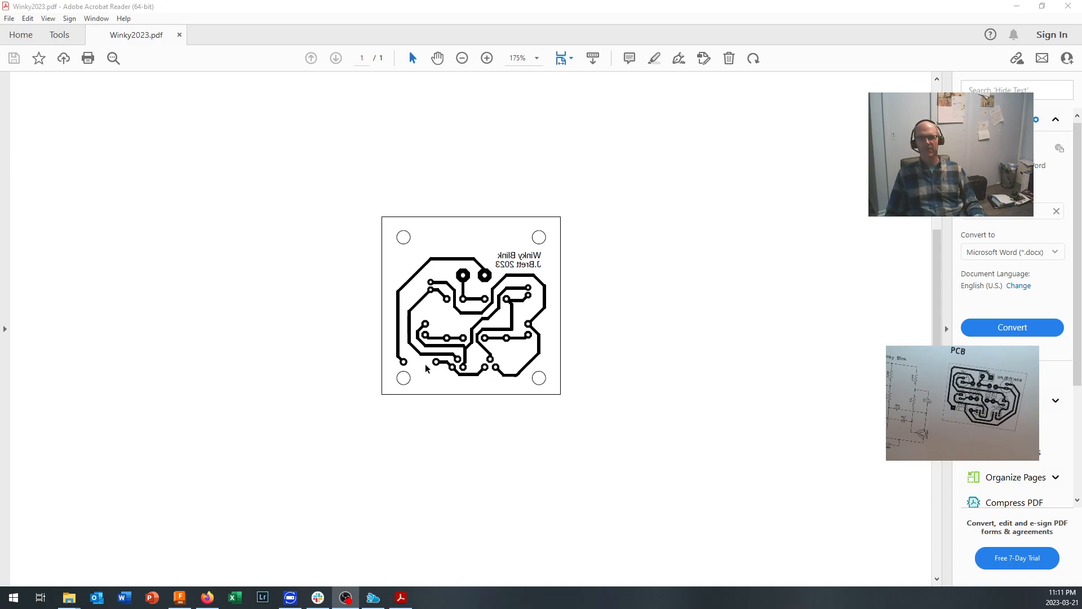
# Minimize the PDF and file windows, and switch back to the board in Autodesk Fusion 360
pyautogui.click(1015, 12)
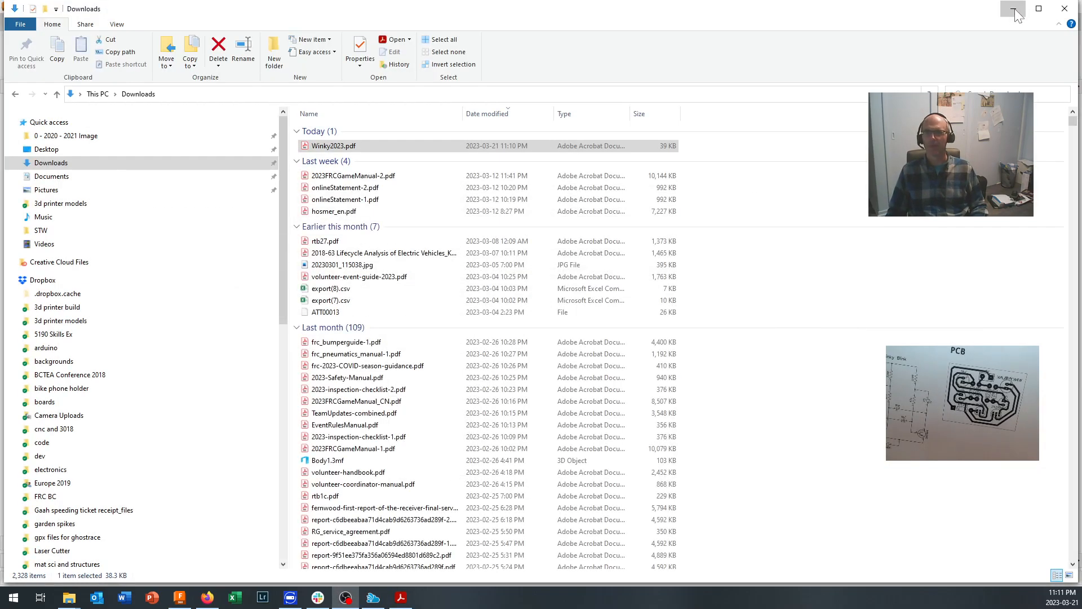
pyautogui.click(1015, 9)
pyautogui.click(1015, 11)
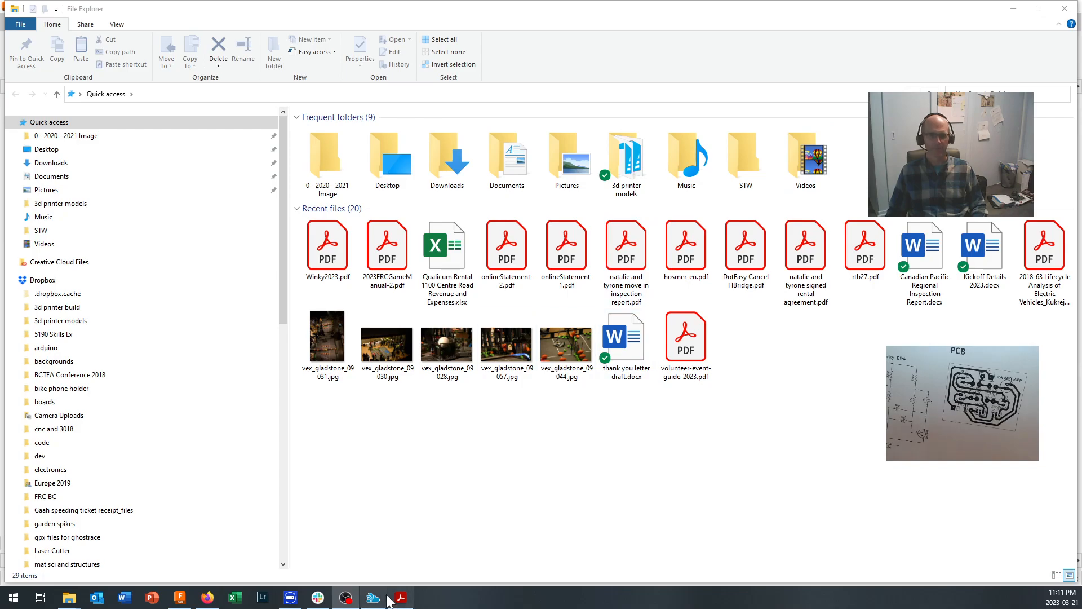
pyautogui.click(181, 599)
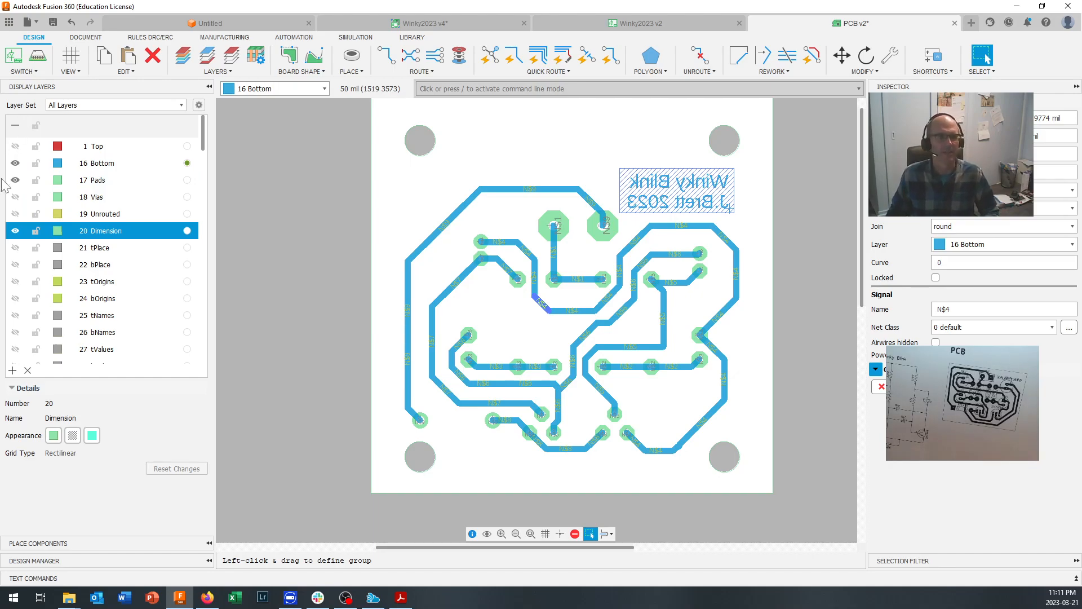
# Show all layers except 16 Bottom, and save the board as a new version with the description User Saved
pyautogui.click(15, 126)
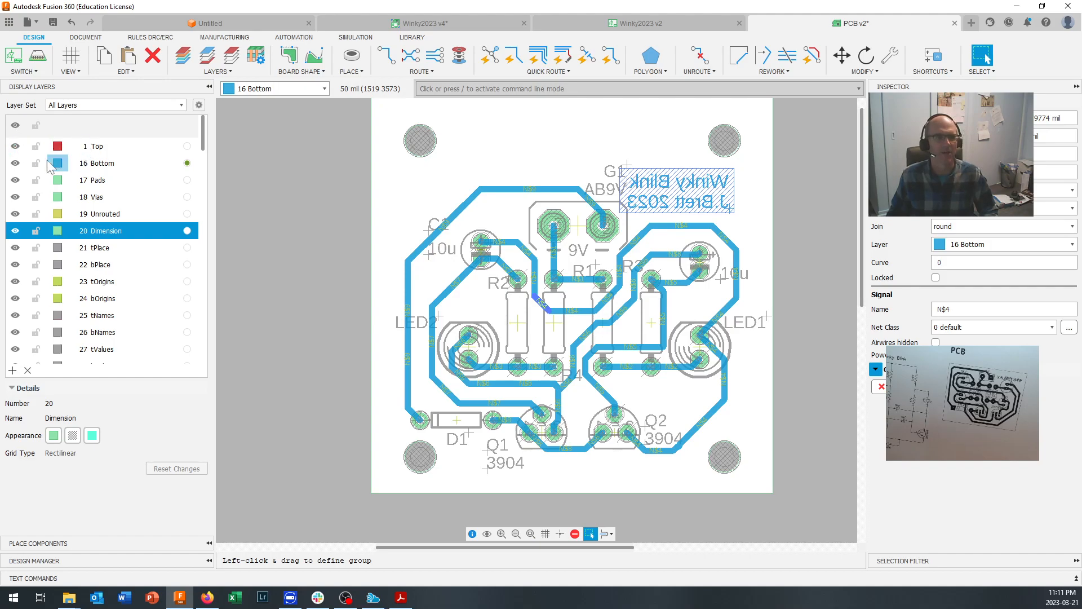
pyautogui.click(15, 162)
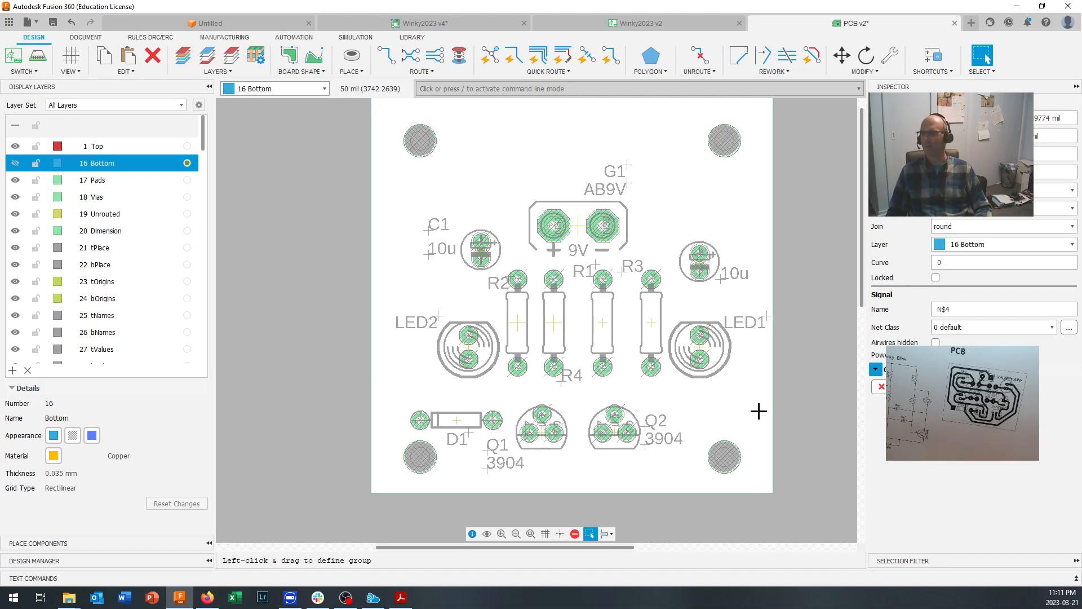
pyautogui.click(54, 24)
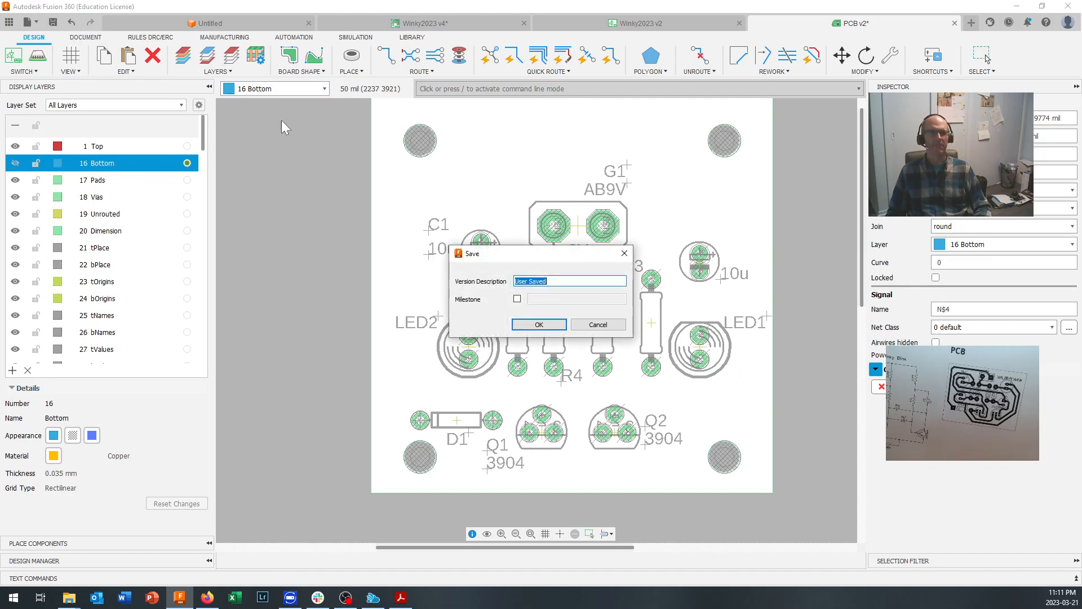
pyautogui.click(537, 325)
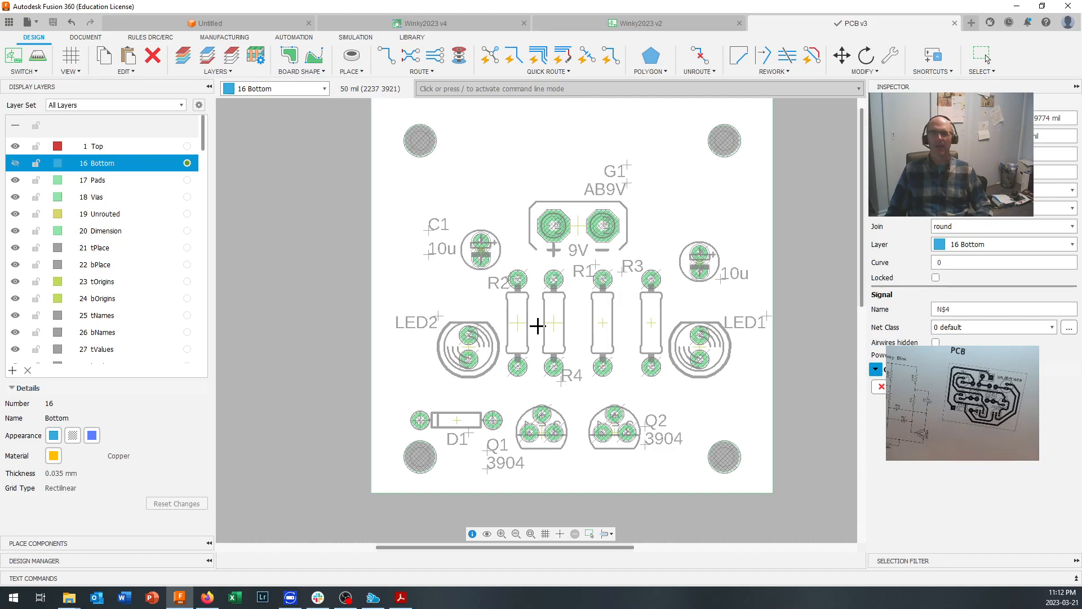
pyautogui.click(983, 57)
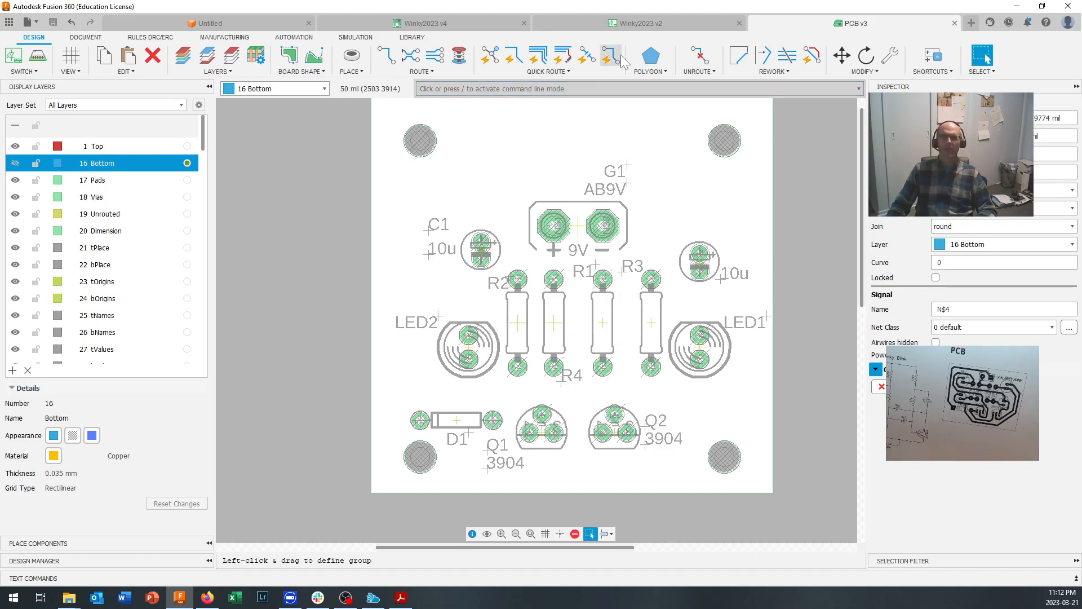
# View the Winky2023 schematic and the overview of the electronics design with its schematic and board
pyautogui.click(645, 29)
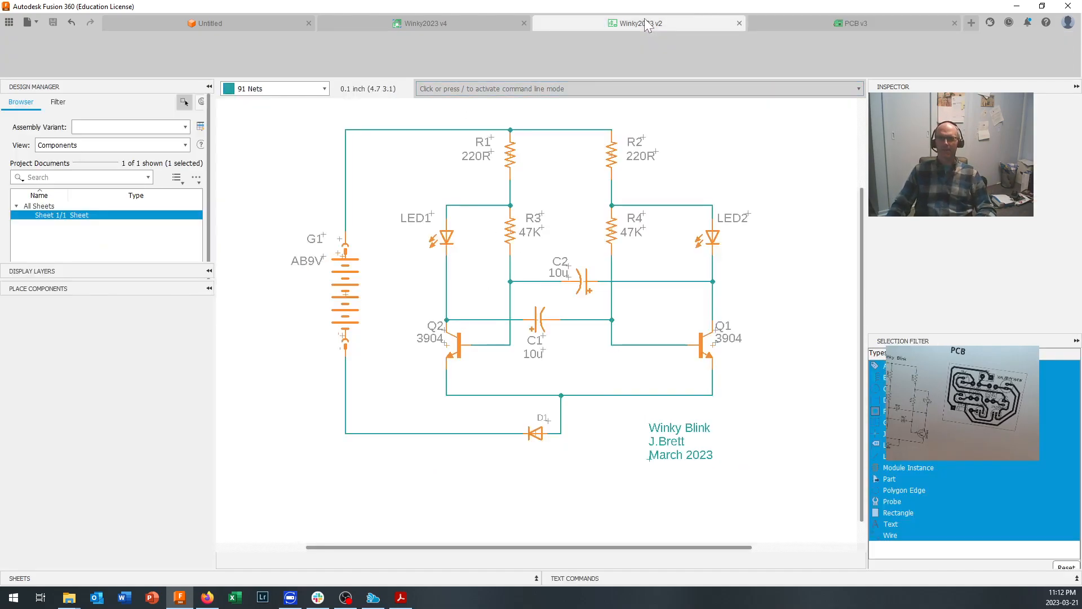
pyautogui.click(461, 26)
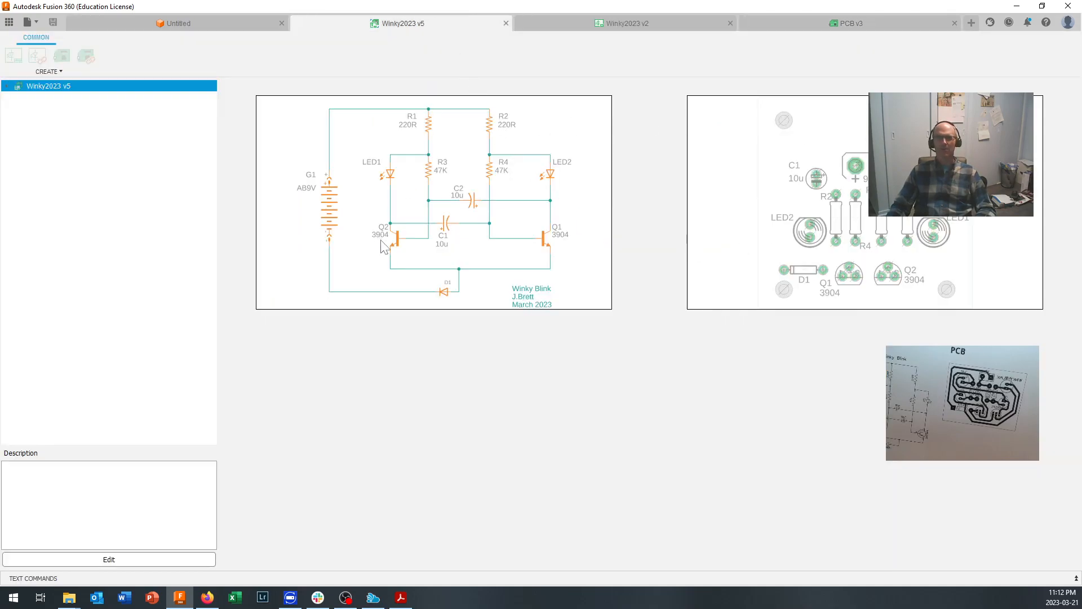